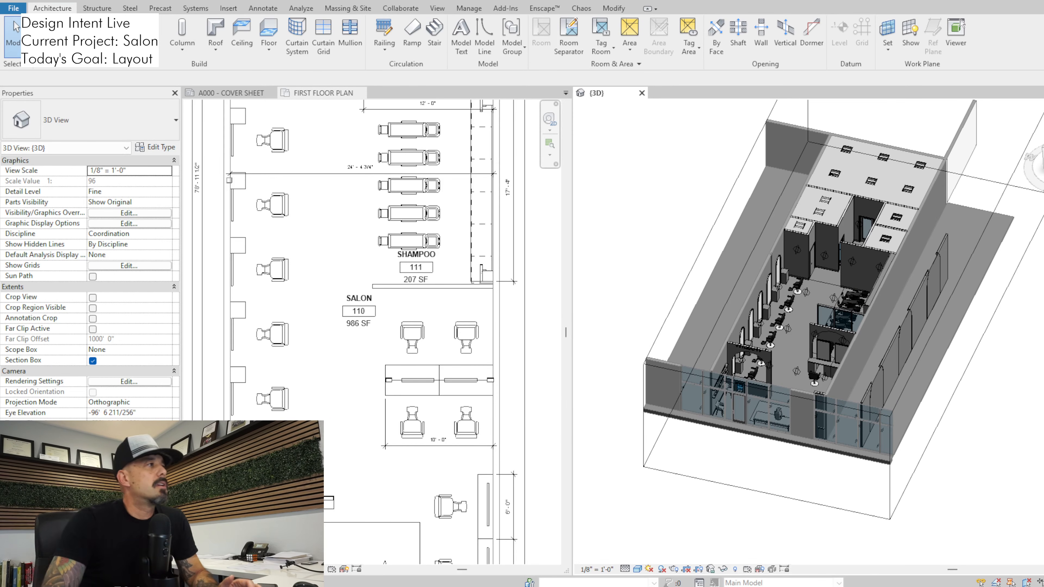
Examine the salon layout in the 3D view and in the full FIRST FLOOR PLAN
{"action": "scroll", "coordinate": [725, 310], "scroll_direction": "up", "scroll_amount": 3}
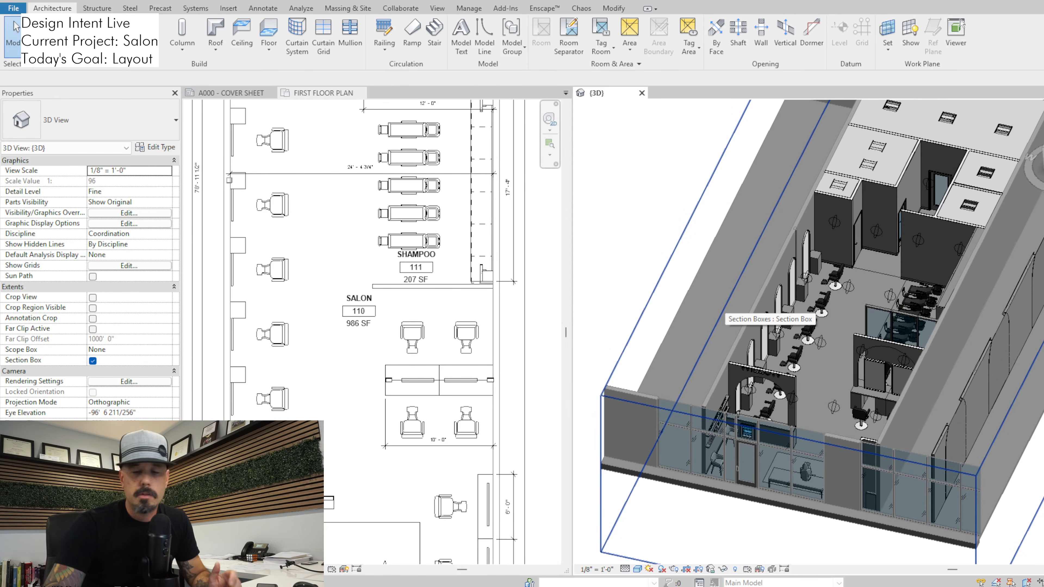
{"action": "scroll", "coordinate": [726, 312], "scroll_direction": "down", "scroll_amount": 2}
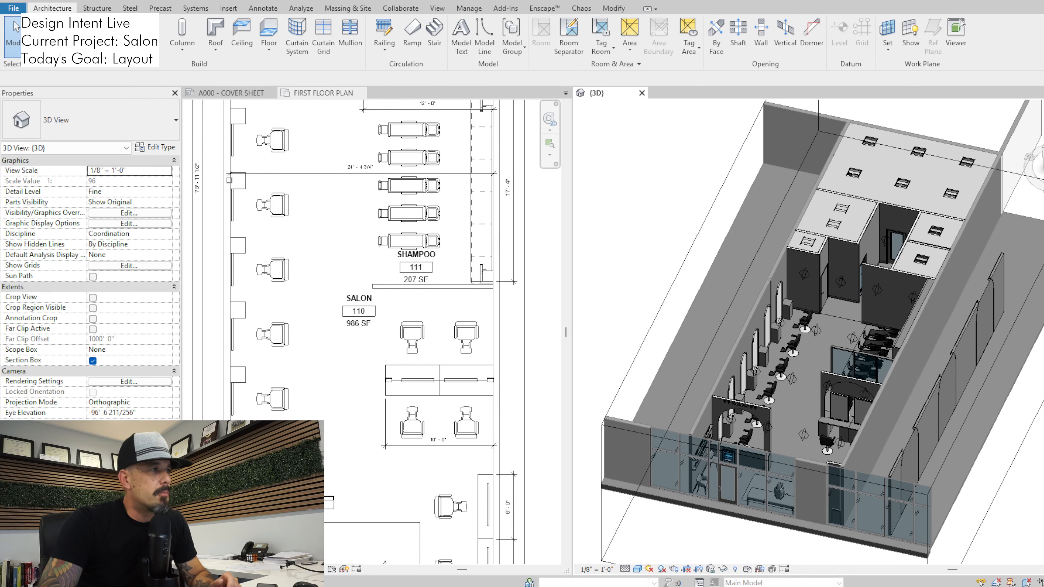
{"action": "scroll", "coordinate": [350, 398], "scroll_direction": "up", "scroll_amount": 2}
{"action": "scroll", "coordinate": [349, 399], "scroll_direction": "down", "scroll_amount": 2}
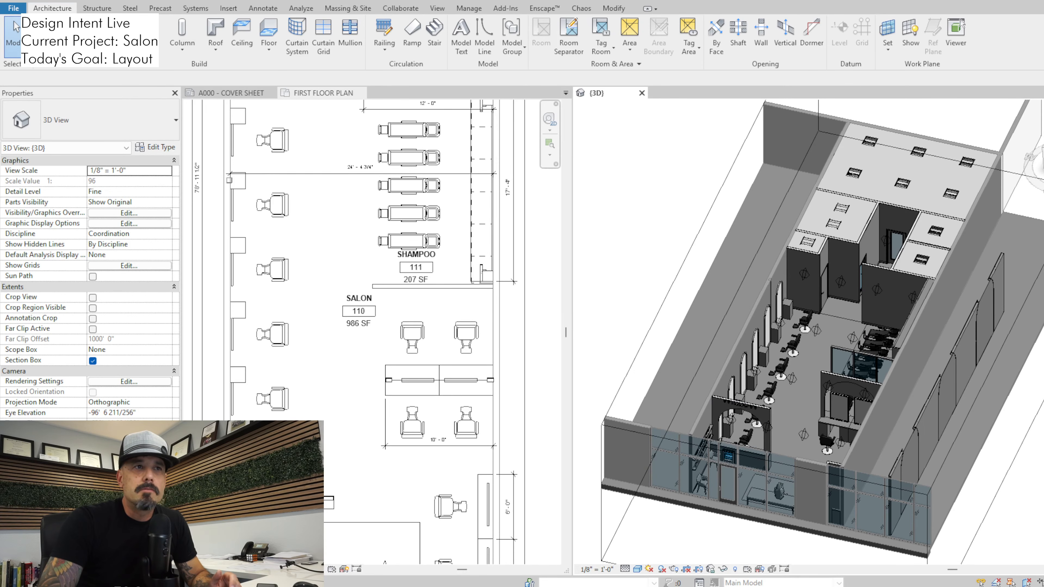
{"action": "scroll", "coordinate": [787, 408], "scroll_direction": "up", "scroll_amount": 2}
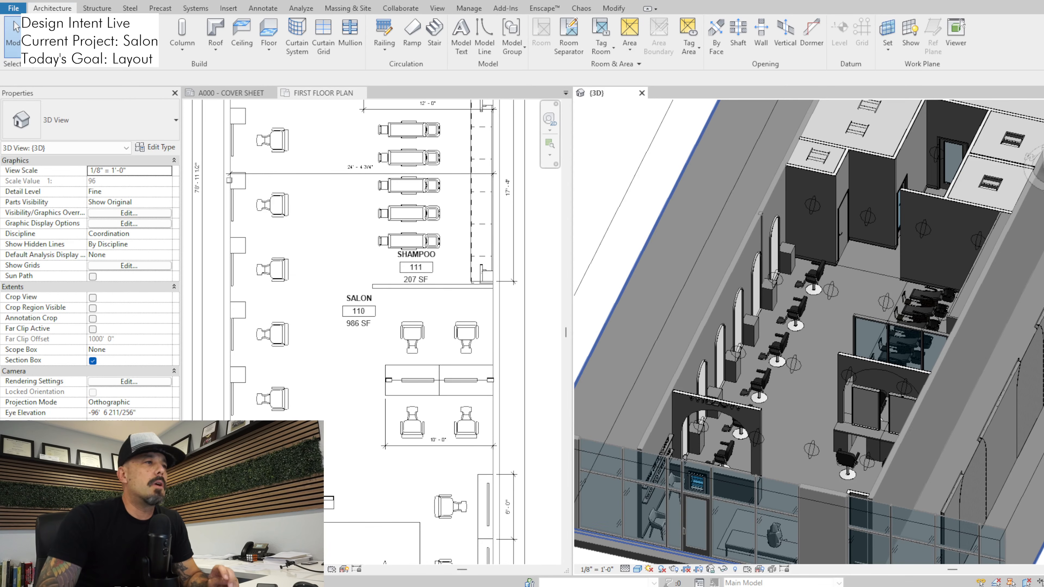
{"action": "left_click", "coordinate": [361, 350]}
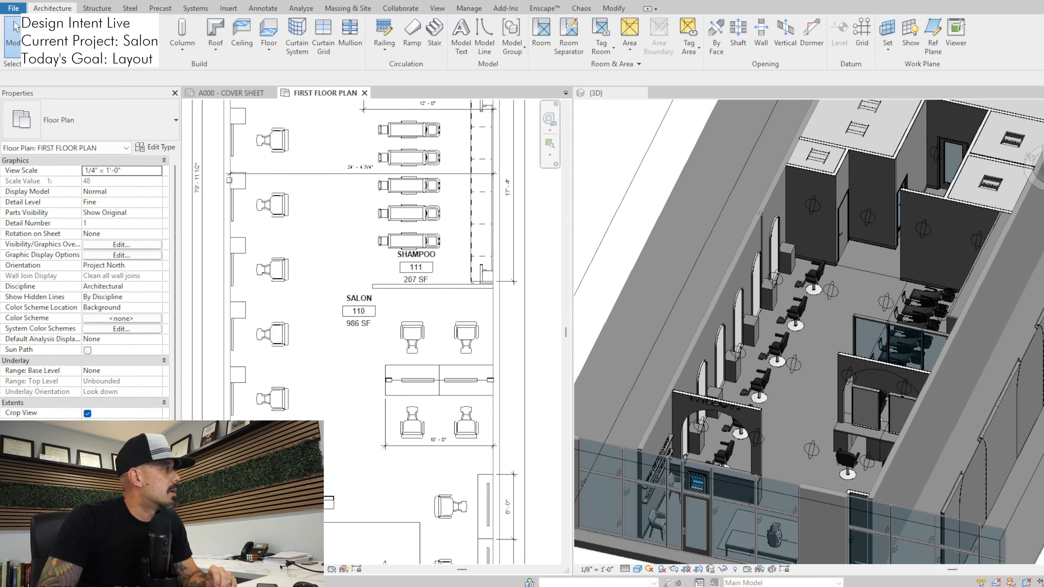
{"action": "scroll", "coordinate": [333, 392], "scroll_direction": "down", "scroll_amount": 2}
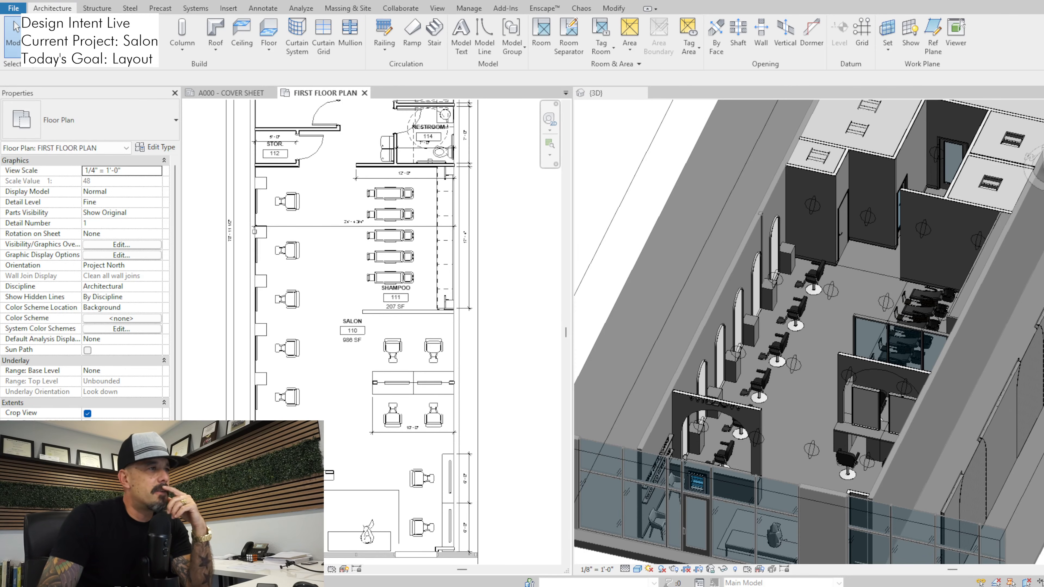
{"action": "scroll", "coordinate": [332, 388], "scroll_direction": "down", "scroll_amount": 2}
{"action": "scroll", "coordinate": [312, 523], "scroll_direction": "down", "scroll_amount": 2}
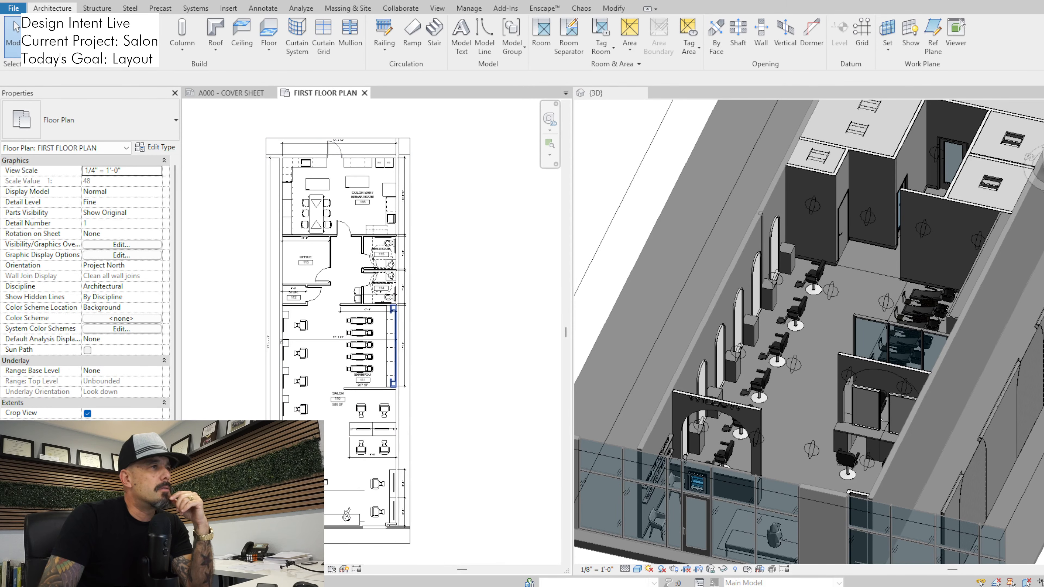
Cover the suite's whole interior on the floor plan with a temporary rectangular filled region to check its area
{"action": "left_click", "coordinate": [263, 8]}
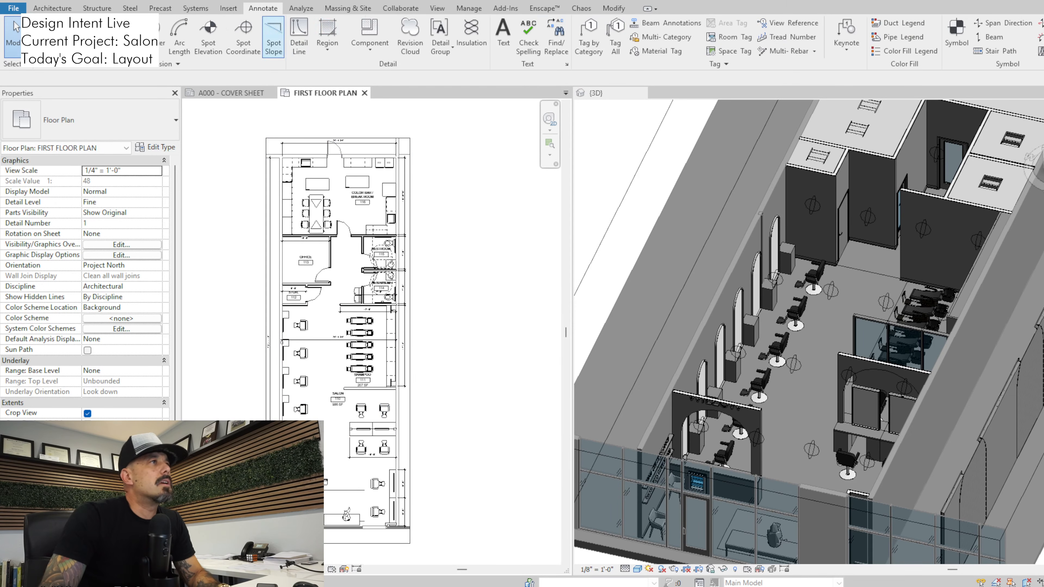
{"action": "left_click", "coordinate": [327, 30]}
{"action": "left_click", "coordinate": [538, 24]}
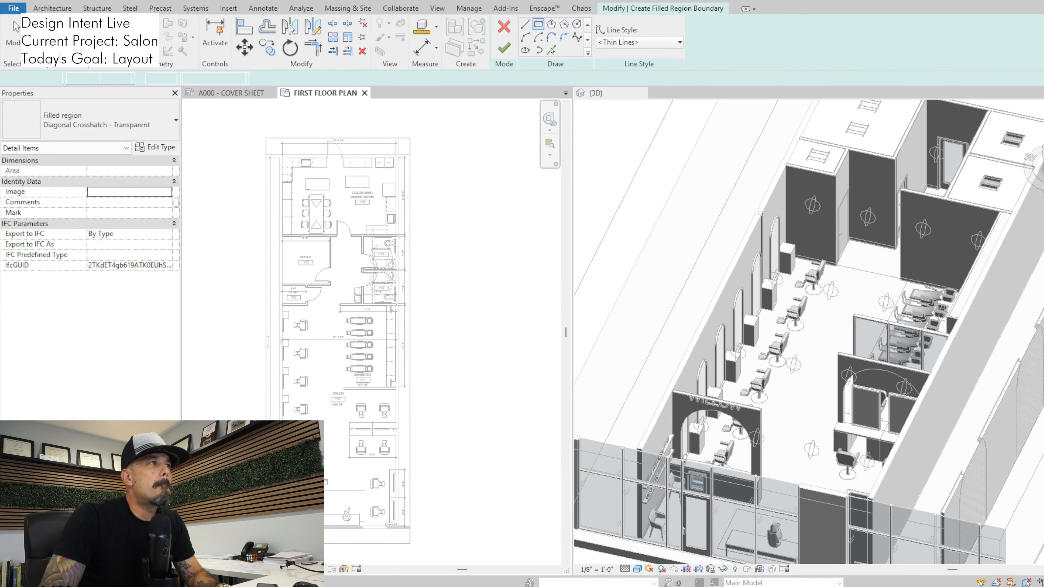
{"action": "left_click", "coordinate": [282, 154]}
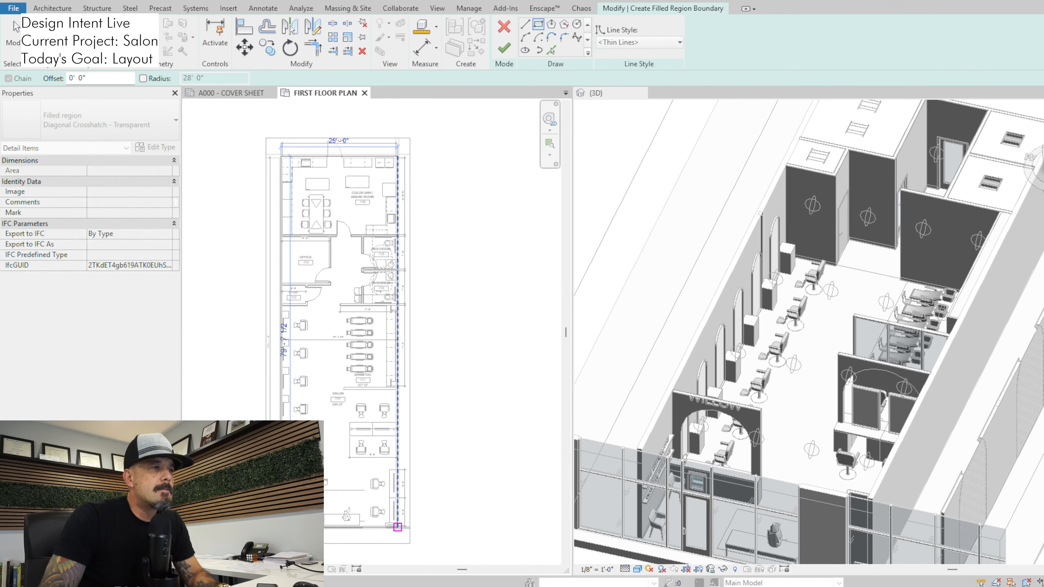
{"action": "left_click", "coordinate": [397, 525]}
{"action": "left_click", "coordinate": [504, 47]}
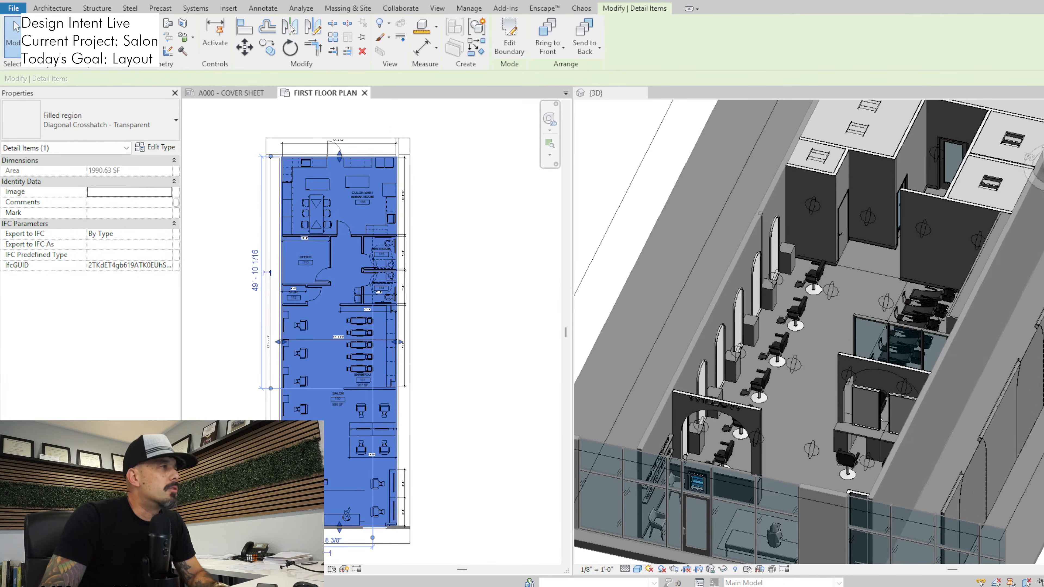
{"action": "key", "text": "Escape"}
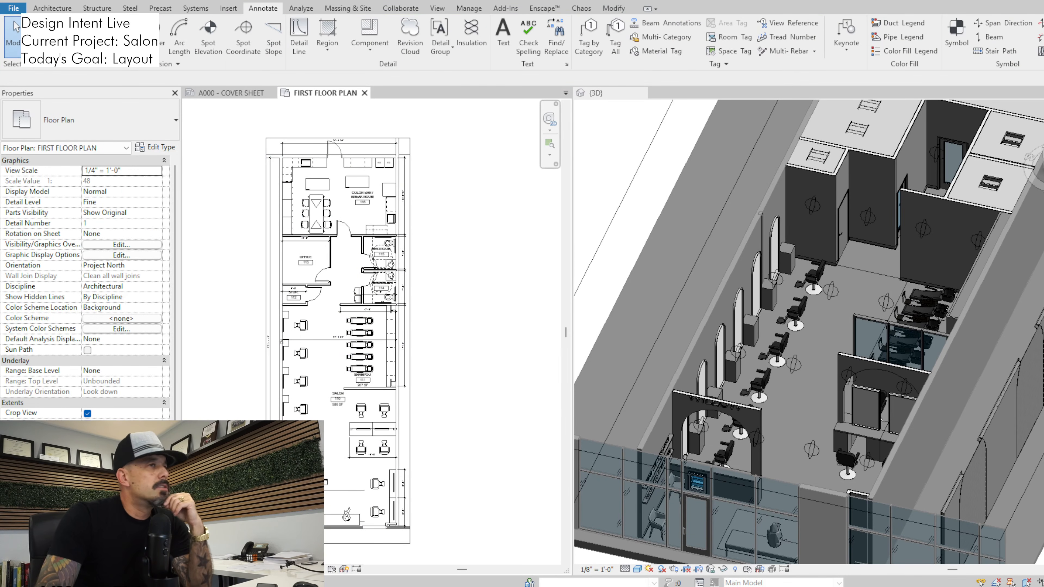
Lower the top of the 3D view's section box to cut the model below the room ceilings
{"action": "scroll", "coordinate": [468, 339], "scroll_direction": "up", "scroll_amount": 1}
{"action": "middle_click_drag", "start_coordinate": [467, 338], "coordinate": [481, 267]}
{"action": "scroll", "coordinate": [293, 374], "scroll_direction": "up", "scroll_amount": 1}
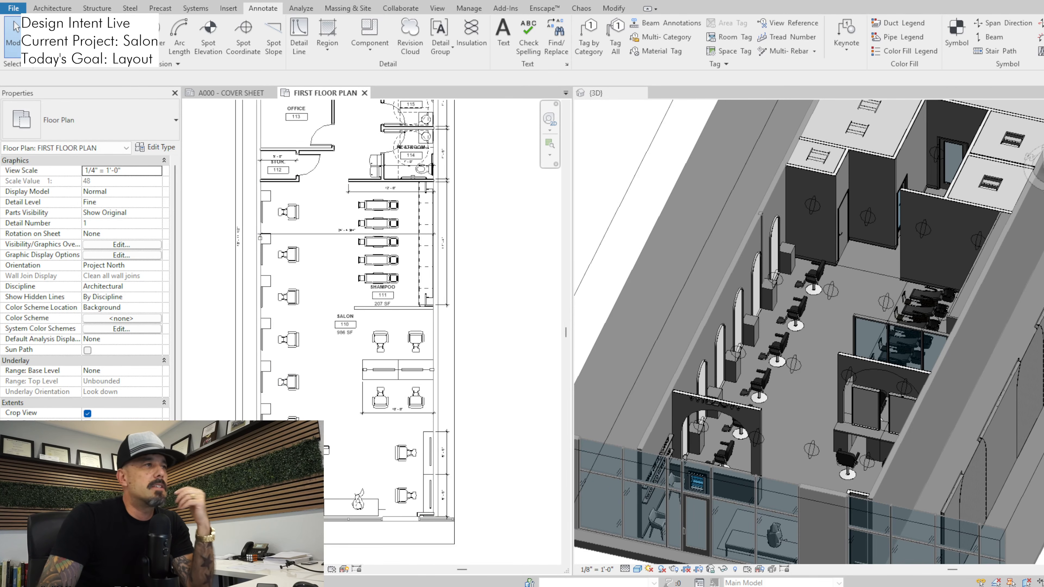
{"action": "scroll", "coordinate": [330, 360], "scroll_direction": "down", "scroll_amount": 1}
{"action": "left_click", "coordinate": [607, 230]}
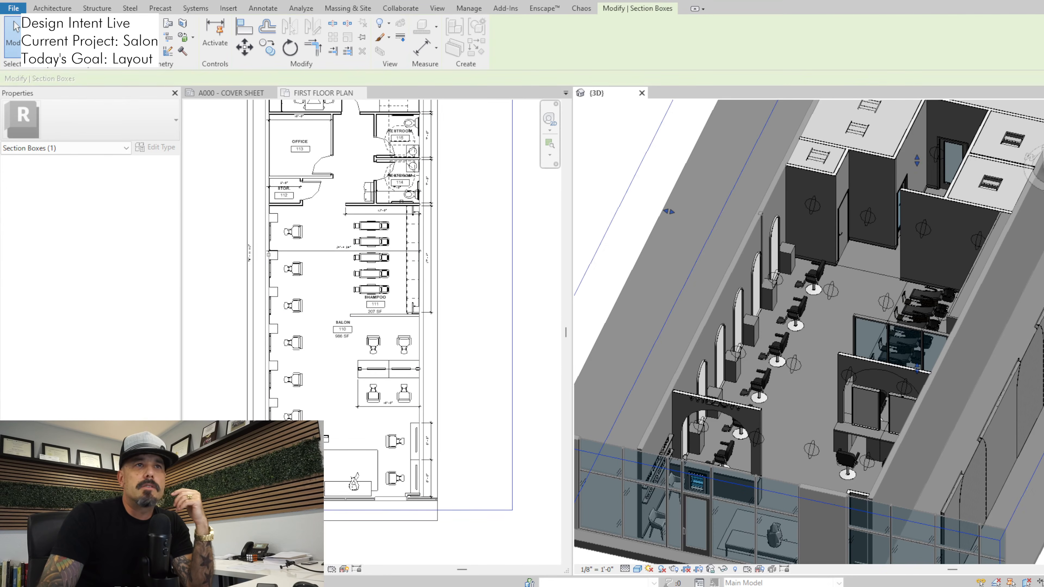
{"action": "left_click_drag", "start_coordinate": [917, 161], "coordinate": [917, 172]}
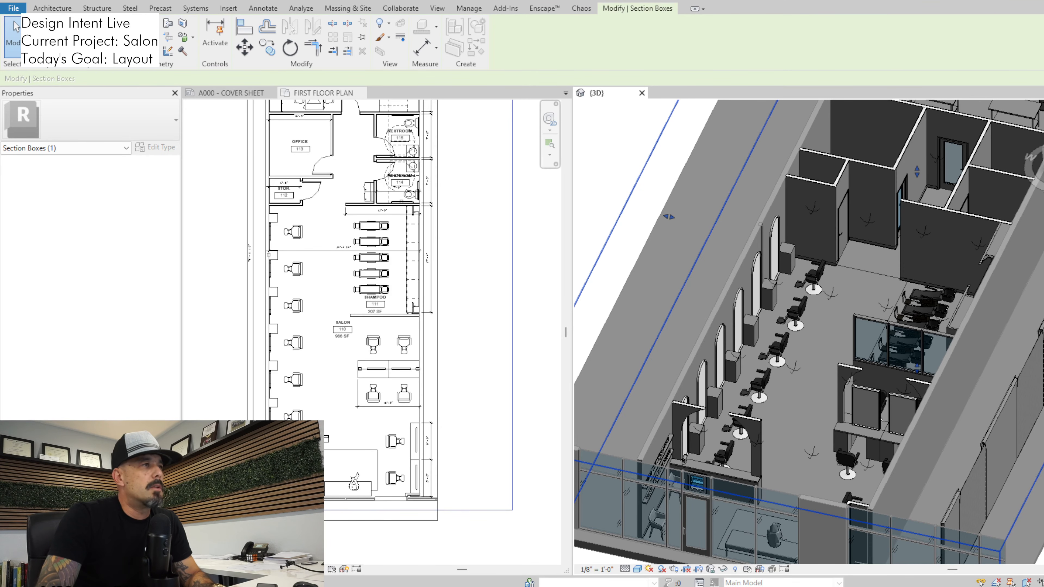
{"action": "scroll", "coordinate": [450, 390], "scroll_direction": "down", "scroll_amount": 1}
{"action": "middle_click_drag", "start_coordinate": [451, 390], "coordinate": [497, 368]}
{"action": "key", "text": "Escape"}
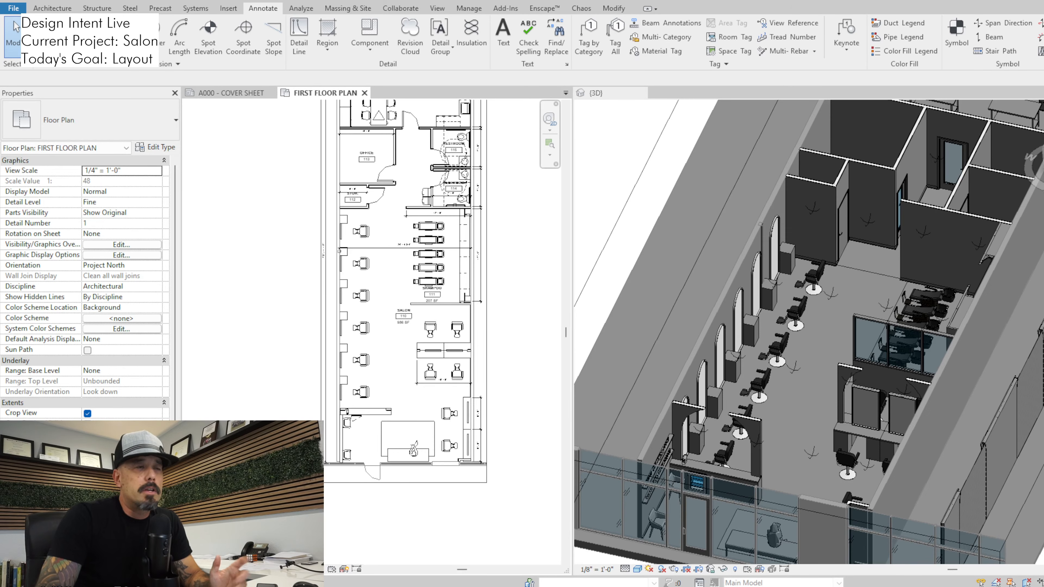
Examine the floor plan from the back rooms to the reception, and the storefront entrance area in the 3D view
{"action": "scroll", "coordinate": [489, 325], "scroll_direction": "up", "scroll_amount": 2}
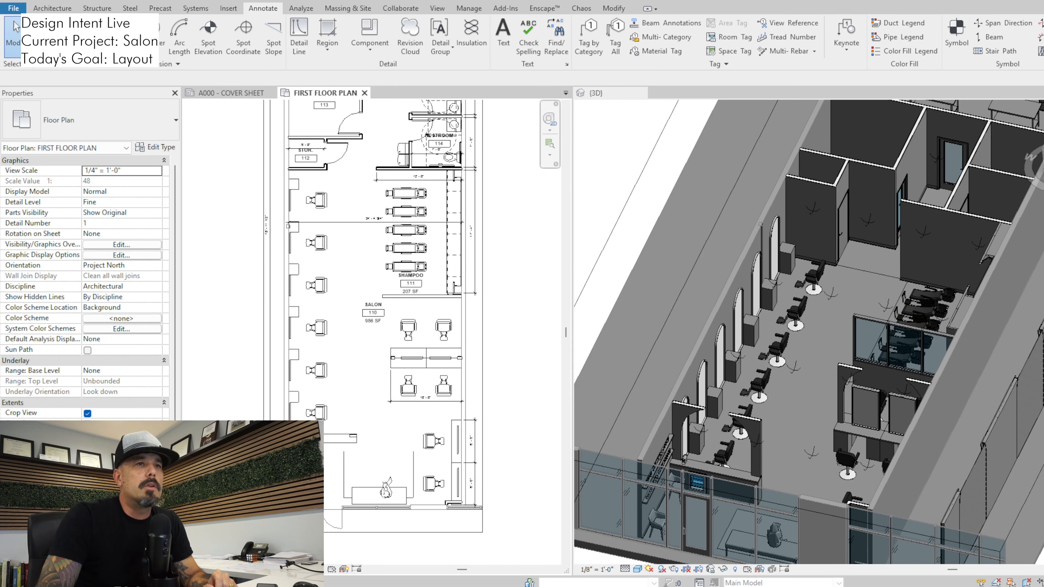
{"action": "scroll", "coordinate": [502, 308], "scroll_direction": "down", "scroll_amount": 1}
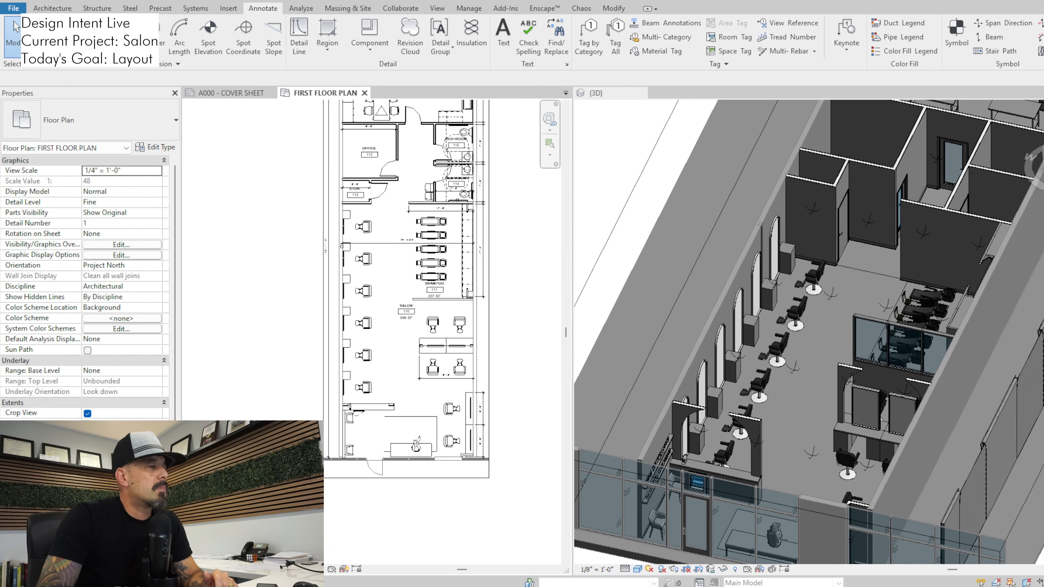
{"action": "scroll", "coordinate": [493, 328], "scroll_direction": "up", "scroll_amount": 1}
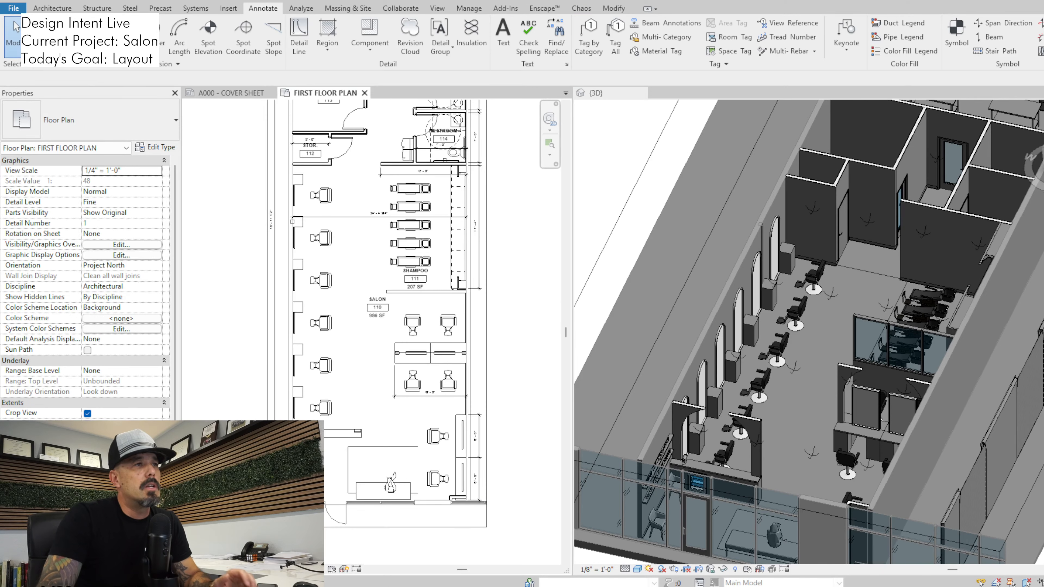
{"action": "left_click", "coordinate": [486, 329]}
{"action": "scroll", "coordinate": [428, 450], "scroll_direction": "down", "scroll_amount": 2}
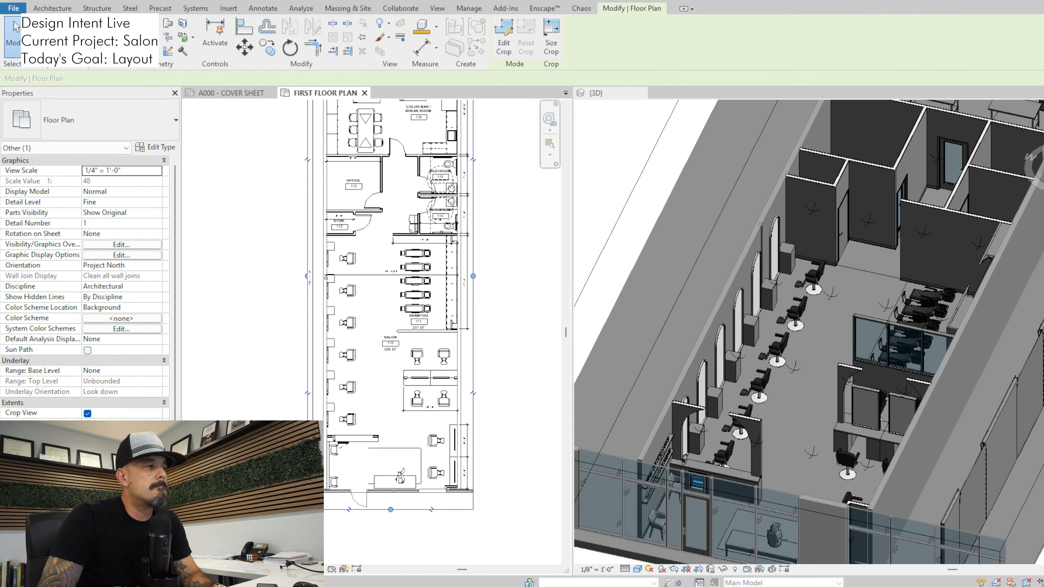
{"action": "middle_click_drag", "start_coordinate": [428, 329], "coordinate": [420, 376]}
{"action": "scroll", "coordinate": [489, 393], "scroll_direction": "down", "scroll_amount": 1}
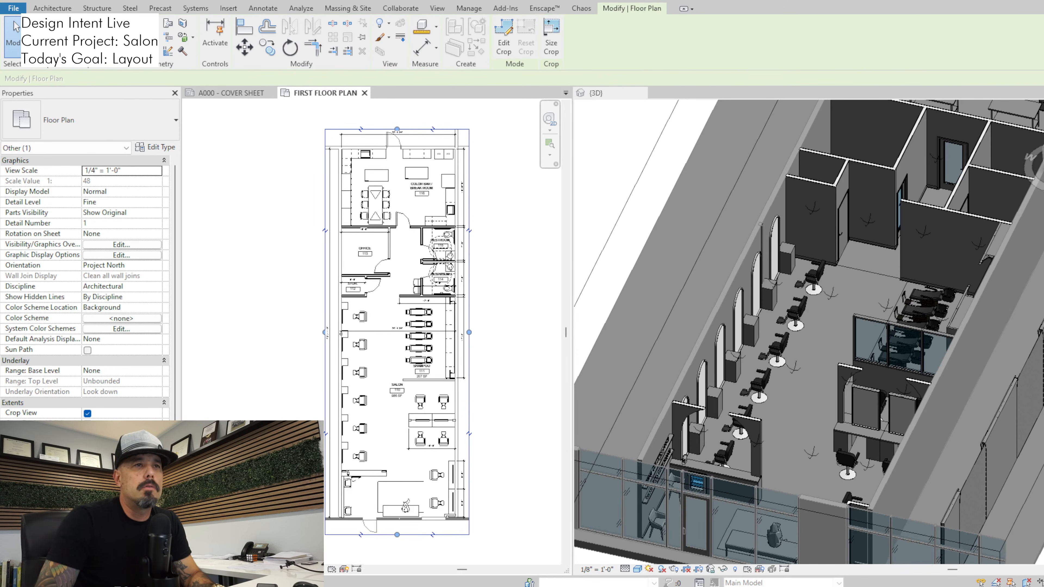
{"action": "scroll", "coordinate": [793, 411], "scroll_direction": "down", "scroll_amount": 2}
{"action": "middle_click_drag", "start_coordinate": [793, 411], "coordinate": [793, 287]}
{"action": "scroll", "coordinate": [793, 288], "scroll_direction": "up", "scroll_amount": 4}
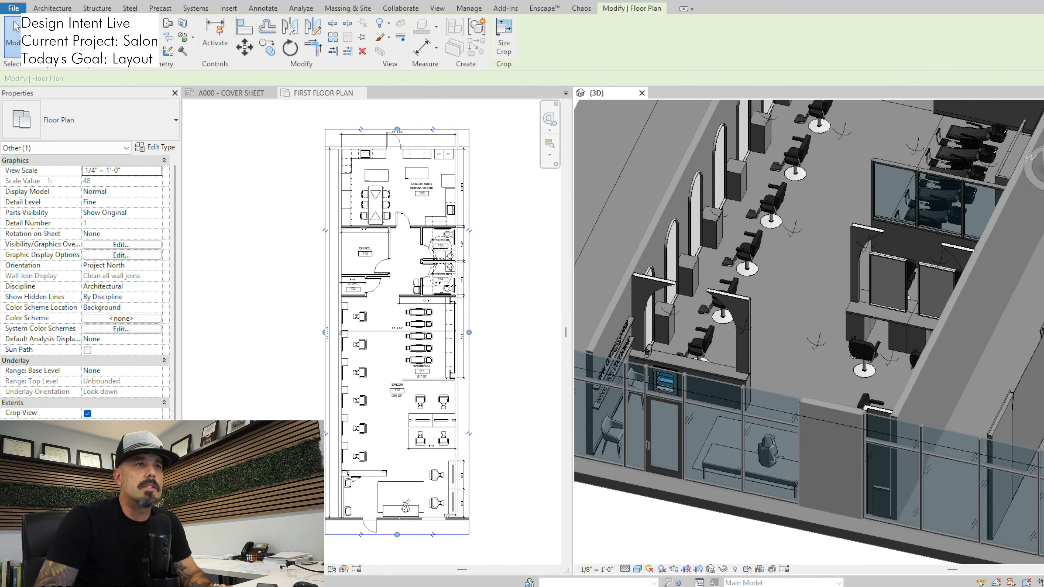
{"action": "middle_click_drag", "start_coordinate": [682, 399], "coordinate": [698, 438]}
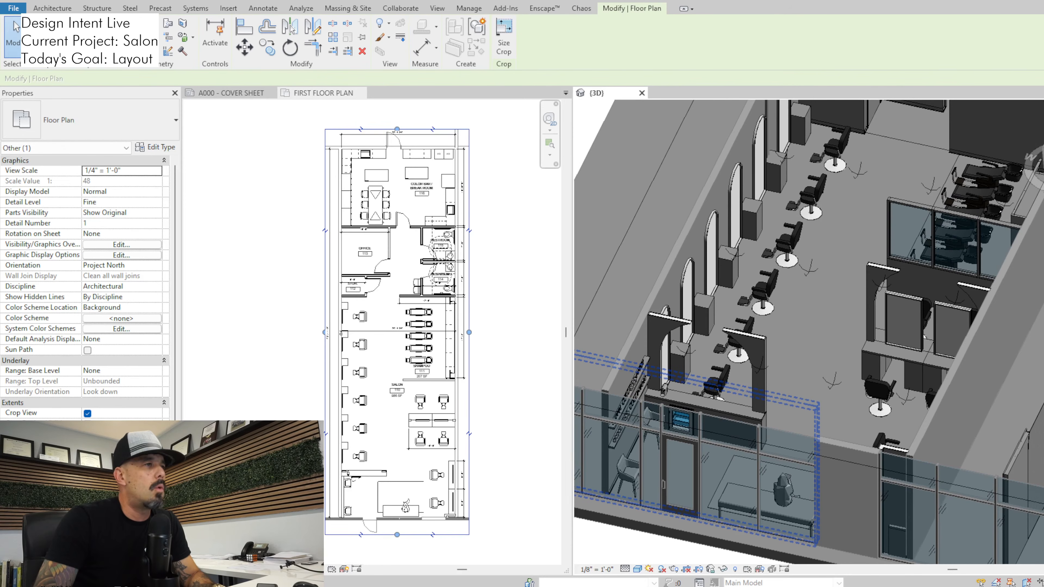
{"action": "scroll", "coordinate": [396, 363], "scroll_direction": "down", "scroll_amount": 1}
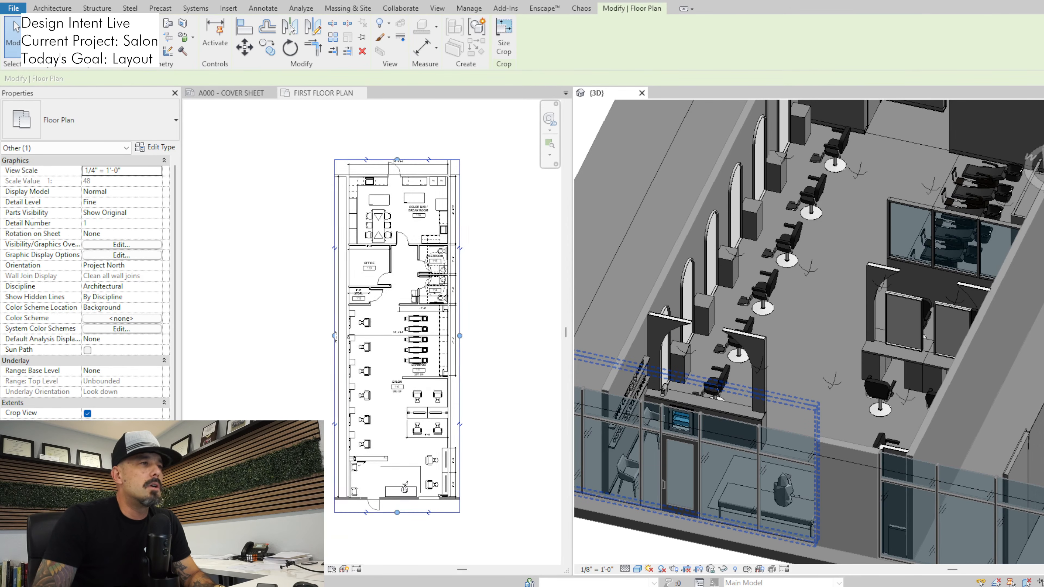
{"action": "scroll", "coordinate": [398, 361], "scroll_direction": "up", "scroll_amount": 2}
{"action": "middle_click", "coordinate": [397, 354]}
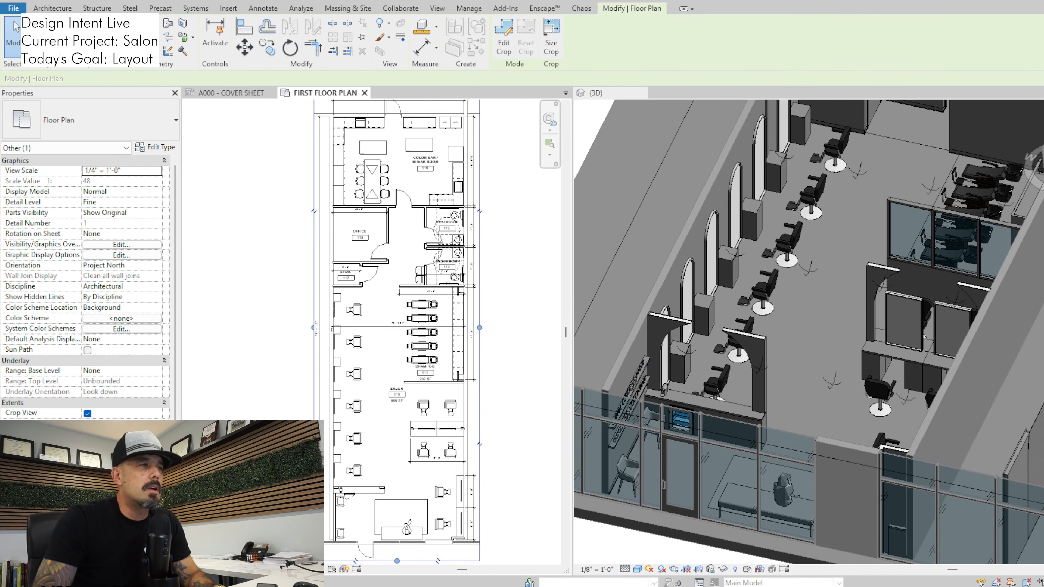
{"action": "scroll", "coordinate": [310, 243], "scroll_direction": "down", "scroll_amount": 1}
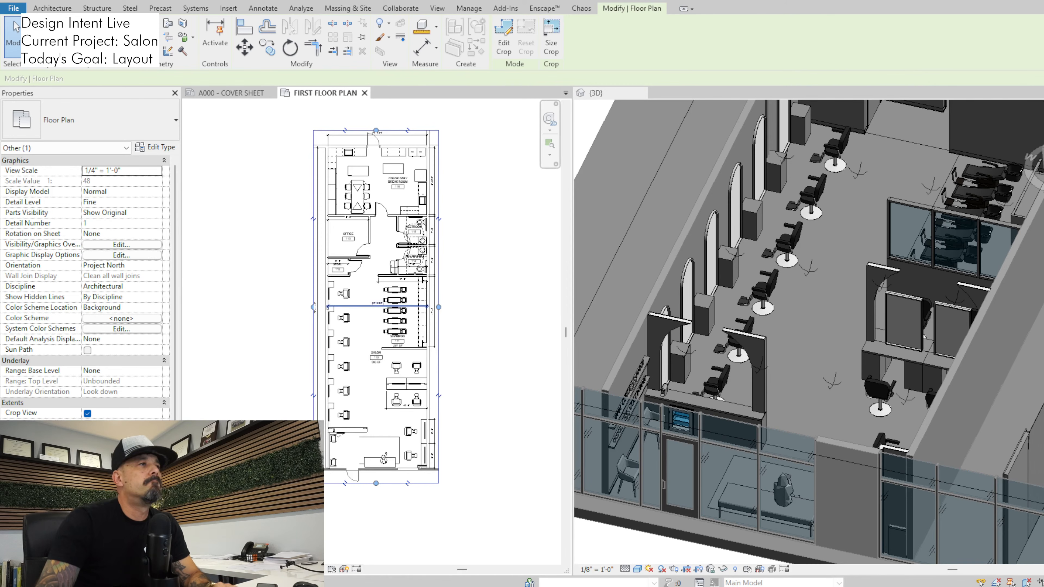
{"action": "scroll", "coordinate": [341, 157], "scroll_direction": "up", "scroll_amount": 1}
{"action": "scroll", "coordinate": [372, 281], "scroll_direction": "up", "scroll_amount": 1}
{"action": "scroll", "coordinate": [380, 304], "scroll_direction": "down", "scroll_amount": 1}
{"action": "middle_click_drag", "start_coordinate": [372, 280], "coordinate": [356, 120]}
{"action": "scroll", "coordinate": [377, 323], "scroll_direction": "up", "scroll_amount": 2}
{"action": "middle_click_drag", "start_coordinate": [377, 322], "coordinate": [373, 372]}
{"action": "scroll", "coordinate": [373, 372], "scroll_direction": "down", "scroll_amount": 1}
{"action": "key", "text": "Escape"}
Draw a horizontal detail line about 33' 6" long in the Reference Lines style along the storefront, past both side walls
{"action": "middle_click_drag", "start_coordinate": [311, 415], "coordinate": [335, 356]}
{"action": "key", "text": "d"}
{"action": "key", "text": "l"}
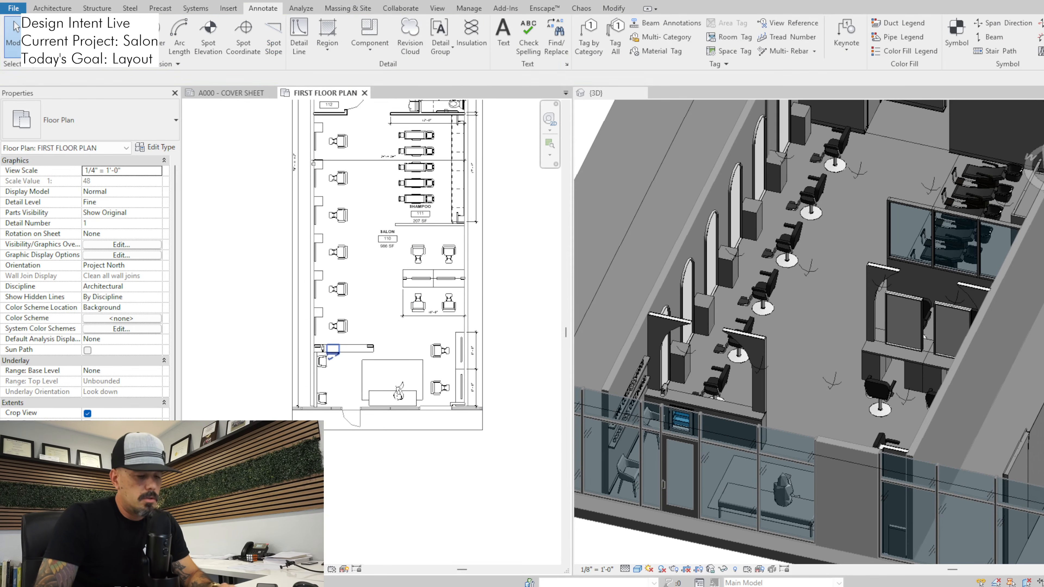
{"action": "scroll", "coordinate": [297, 431], "scroll_direction": "up", "scroll_amount": 2}
{"action": "scroll", "coordinate": [314, 400], "scroll_direction": "up", "scroll_amount": 2}
{"action": "left_click", "coordinate": [310, 400]}
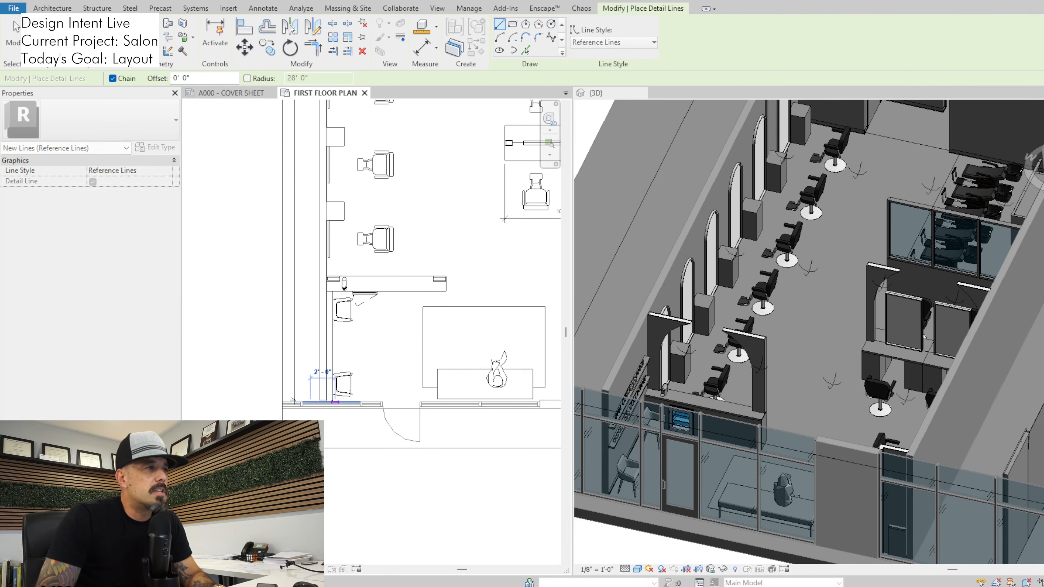
{"action": "scroll", "coordinate": [404, 400], "scroll_direction": "down", "scroll_amount": 3}
{"action": "middle_click_drag", "start_coordinate": [404, 400], "coordinate": [228, 374]}
{"action": "scroll", "coordinate": [238, 370], "scroll_direction": "down", "scroll_amount": 1}
{"action": "left_click", "coordinate": [411, 373]}
{"action": "middle_click_drag", "start_coordinate": [412, 374], "coordinate": [522, 382]}
{"action": "key", "text": "Escape"}
{"action": "key", "text": "Escape"}
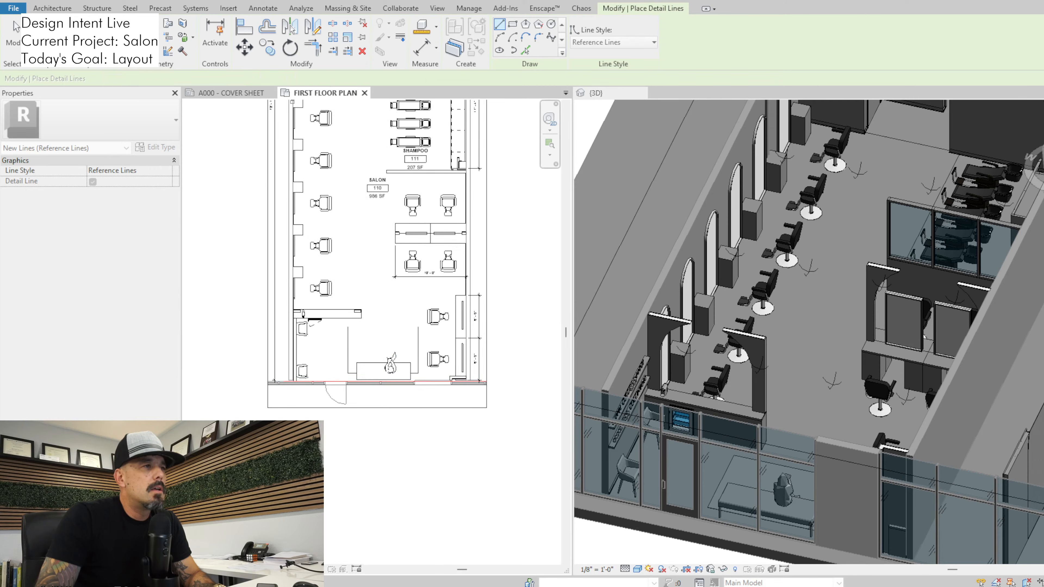
Inspect the storefront entrance door and its properties on the floor plan
{"action": "middle_click_drag", "start_coordinate": [445, 227], "coordinate": [442, 252]}
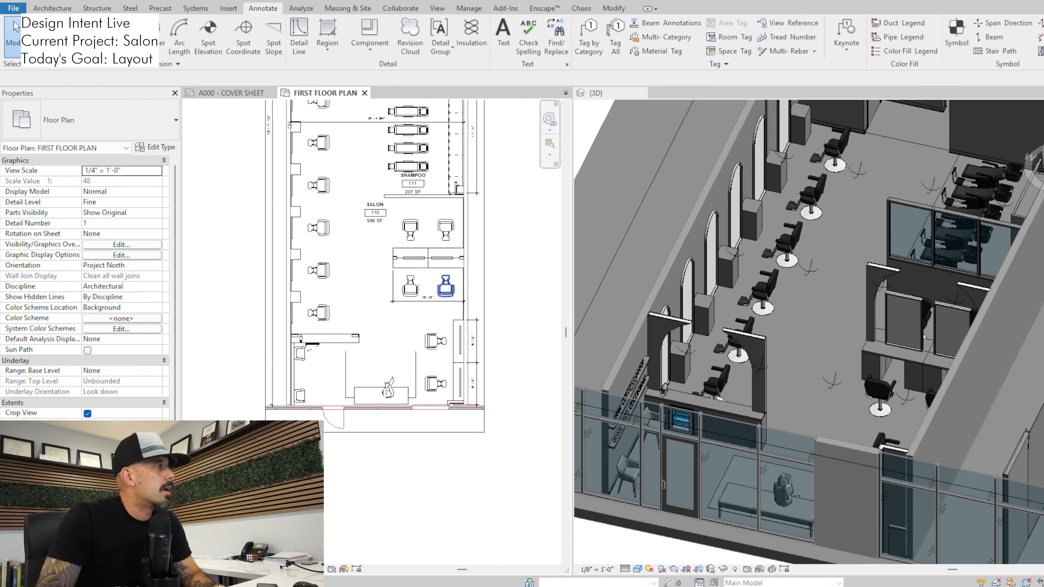
{"action": "scroll", "coordinate": [443, 303], "scroll_direction": "up", "scroll_amount": 2}
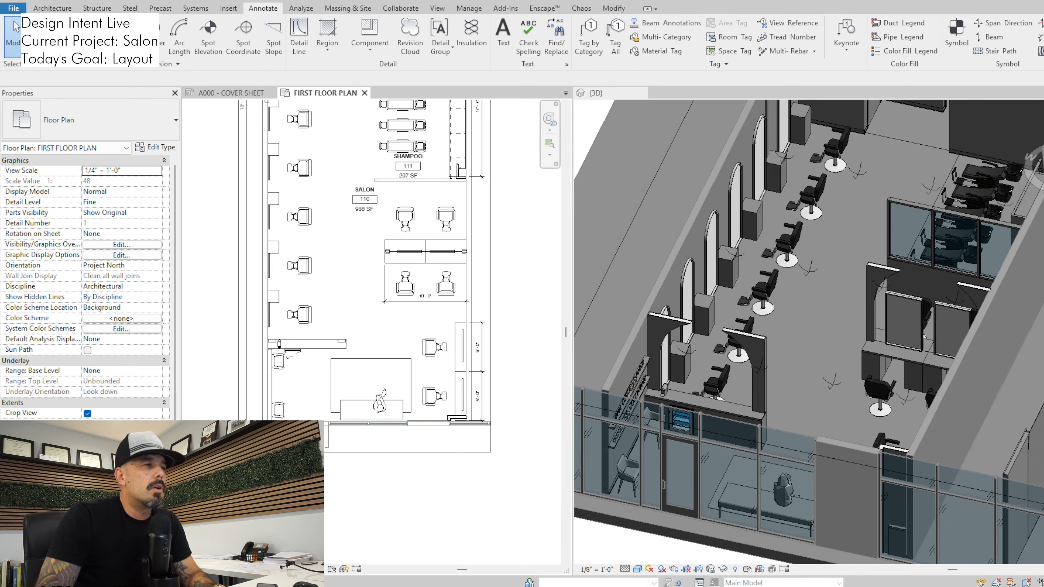
{"action": "left_click", "coordinate": [327, 436]}
{"action": "scroll", "coordinate": [306, 407], "scroll_direction": "up", "scroll_amount": 2}
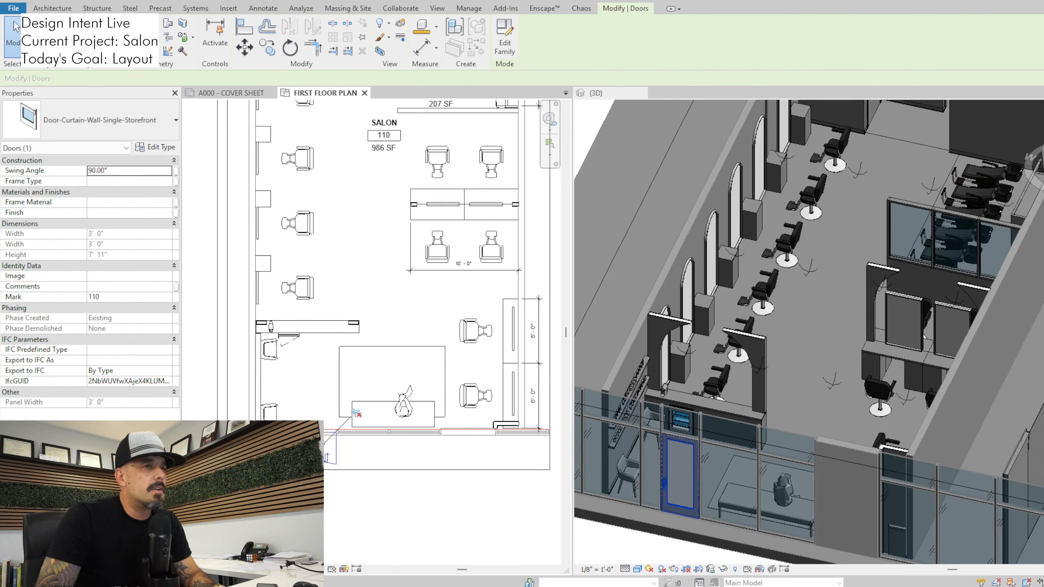
{"action": "scroll", "coordinate": [449, 534], "scroll_direction": "down", "scroll_amount": 3}
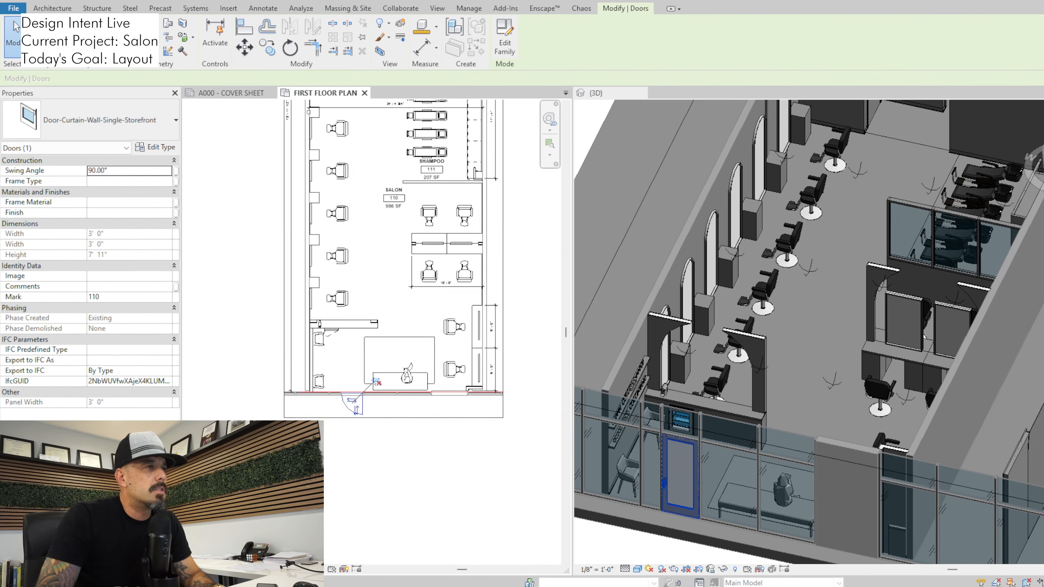
{"action": "key", "text": "Escape"}
Copy the storefront reference line deeper into the salon, level with the side-wall styling station nearest the reception
{"action": "left_click", "coordinate": [464, 454]}
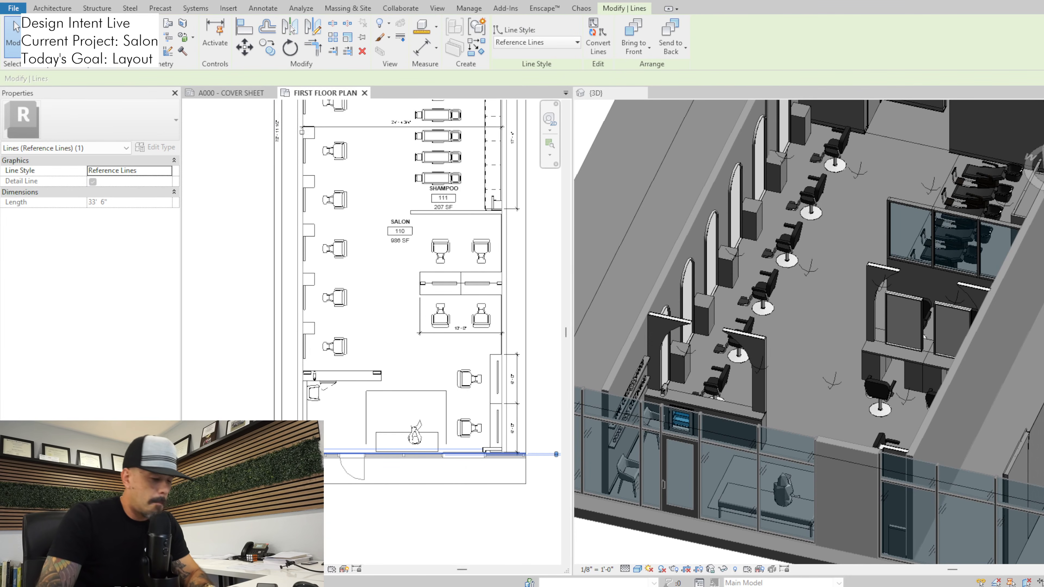
{"action": "key", "text": "c"}
{"action": "key", "text": "o"}
{"action": "left_click", "coordinate": [467, 453]}
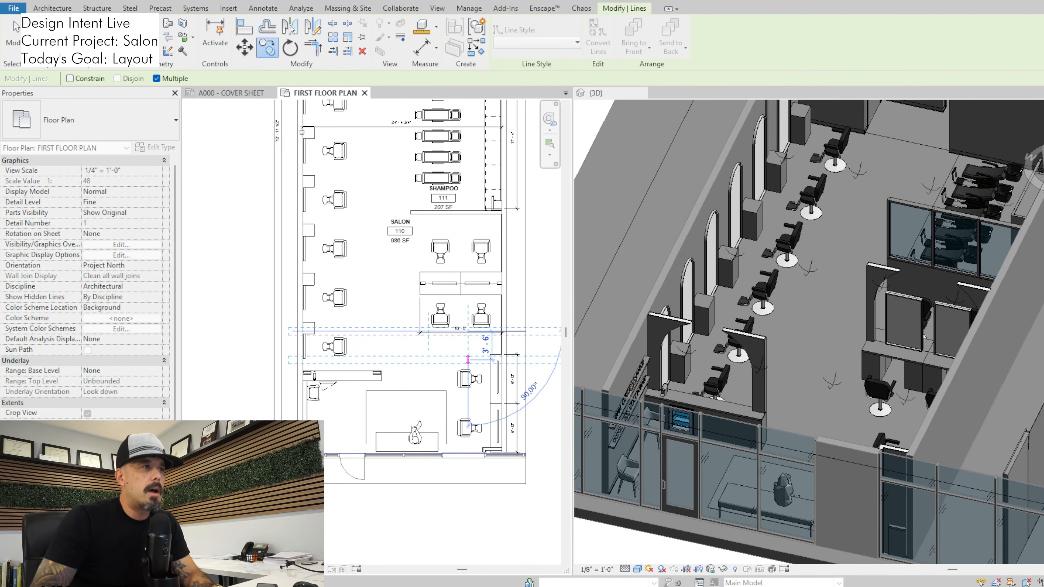
{"action": "key", "text": "Escape"}
{"action": "key", "text": "Escape"}
{"action": "middle_click_drag", "start_coordinate": [395, 363], "coordinate": [437, 440]}
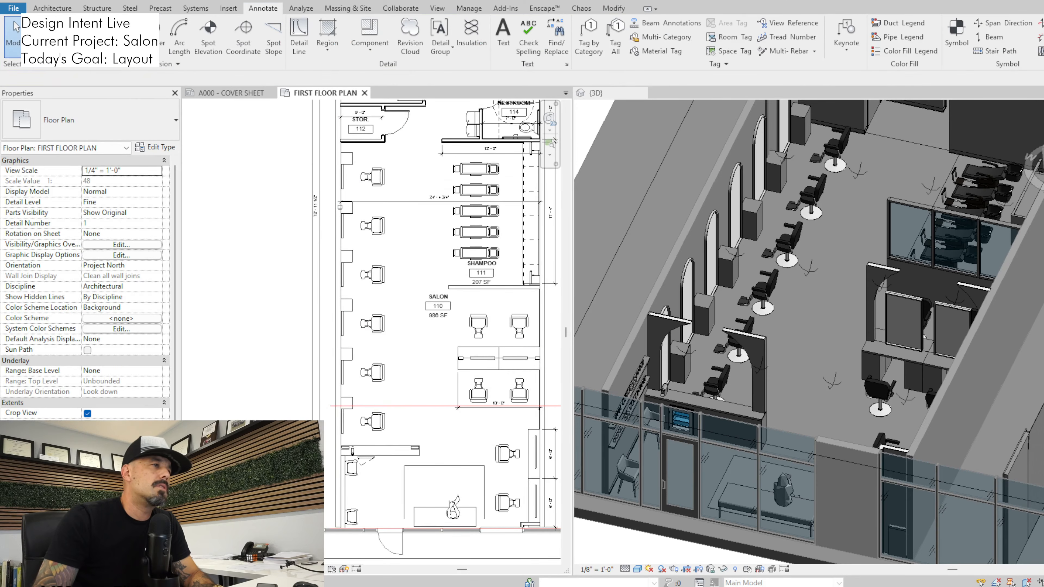
Delete the 36" x 84" passage door of storage room 112 on the floor plan
{"action": "scroll", "coordinate": [437, 440], "scroll_direction": "down", "scroll_amount": 1}
{"action": "middle_click_drag", "start_coordinate": [388, 209], "coordinate": [392, 305]}
{"action": "scroll", "coordinate": [393, 306], "scroll_direction": "up", "scroll_amount": 2}
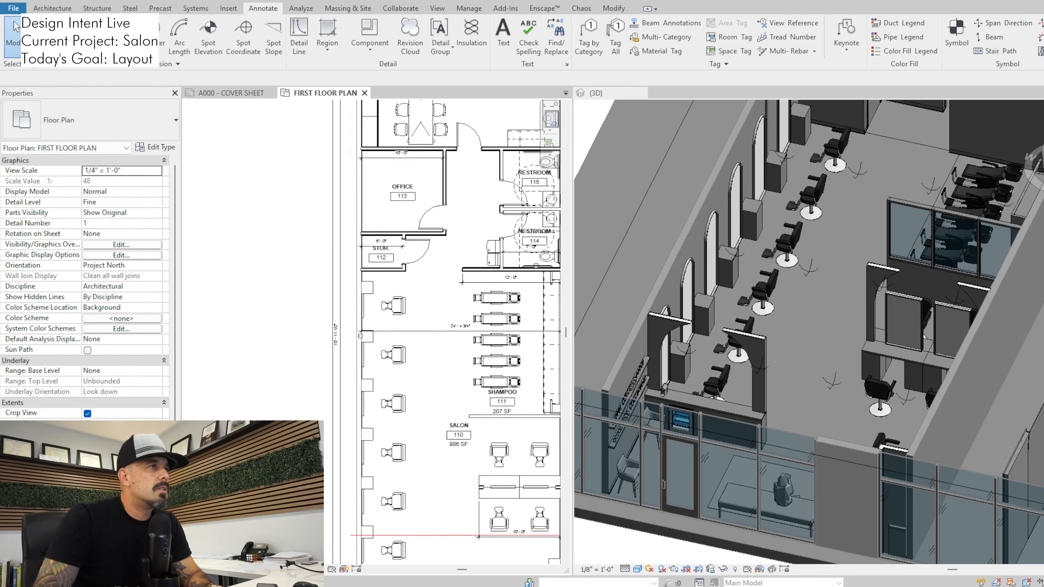
{"action": "scroll", "coordinate": [417, 249], "scroll_direction": "up", "scroll_amount": 2}
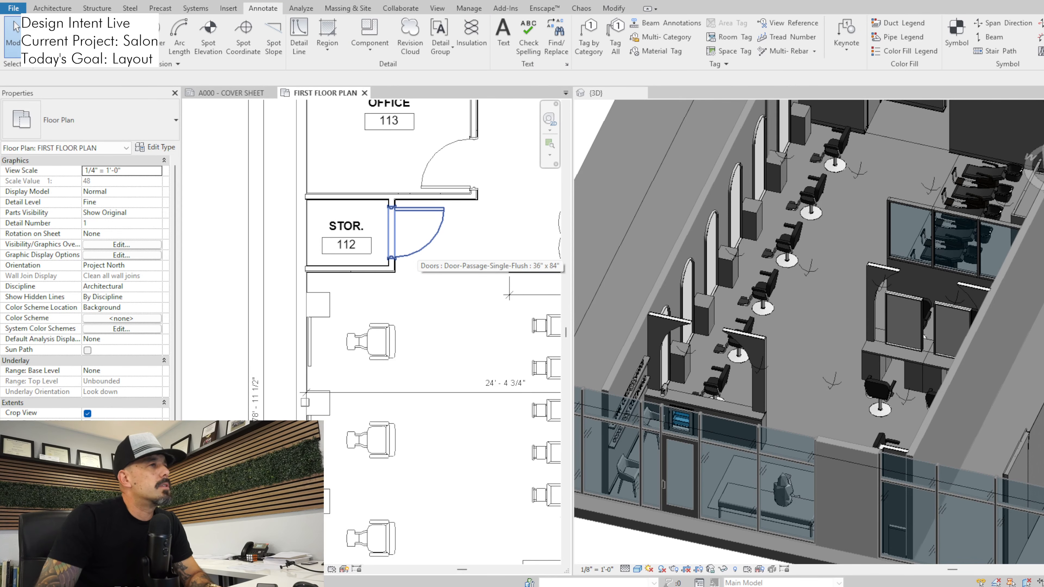
{"action": "left_click", "coordinate": [415, 251]}
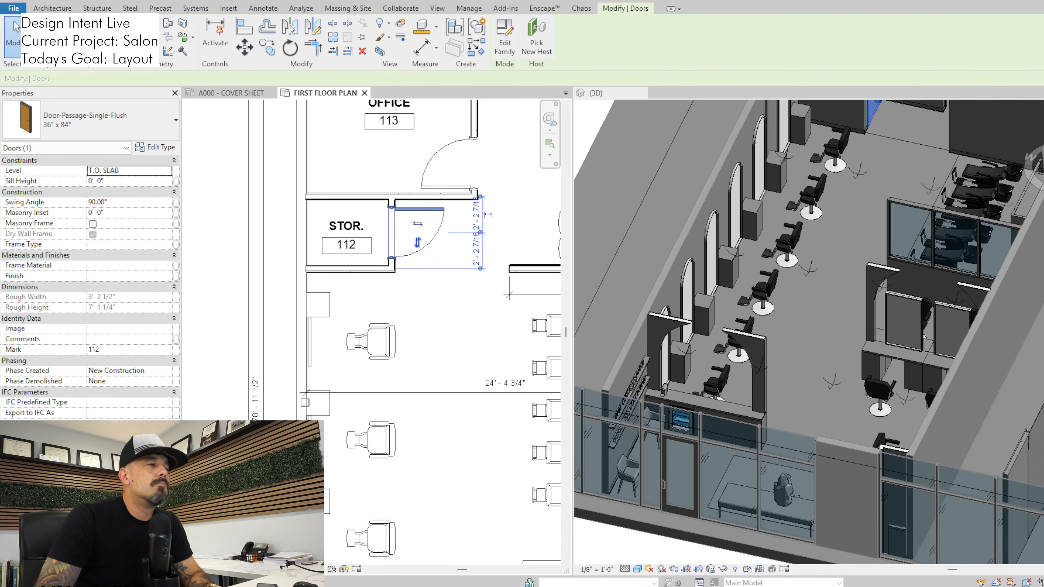
{"action": "key", "text": "Delete"}
Delete the remaining walls and the room label of storage room 112, opening its area to the salon
{"action": "left_click", "coordinate": [392, 249]}
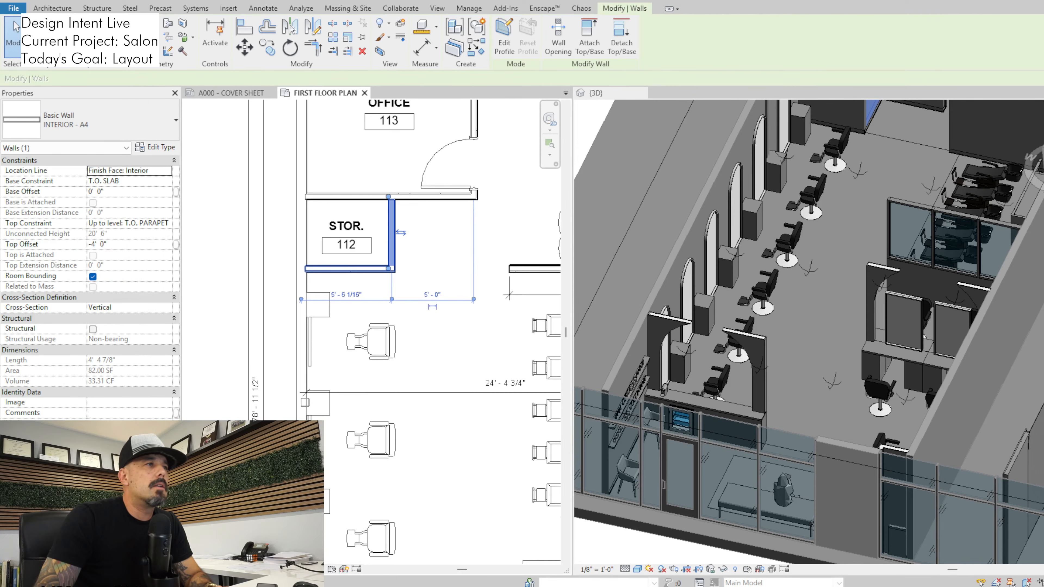
{"action": "key", "text": "Delete"}
{"action": "left_click", "coordinate": [373, 270]}
{"action": "left_click_drag", "start_coordinate": [402, 257], "coordinate": [323, 219]}
{"action": "key", "text": "Delete"}
{"action": "left_click", "coordinate": [345, 269]}
{"action": "key", "text": "Escape"}
{"action": "scroll", "coordinate": [382, 449], "scroll_direction": "down", "scroll_amount": 3}
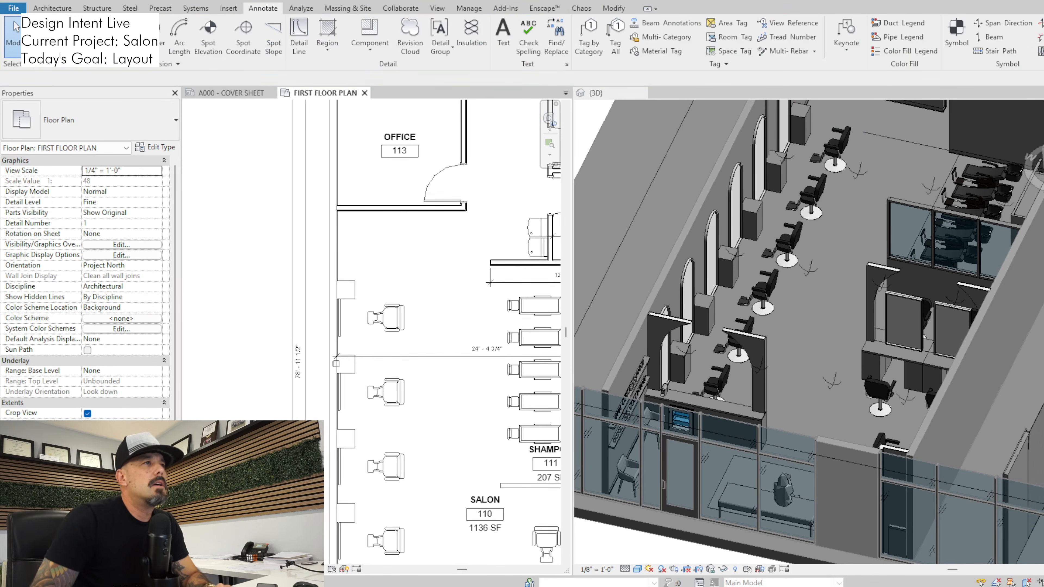
{"action": "middle_click_drag", "start_coordinate": [478, 176], "coordinate": [471, 224]}
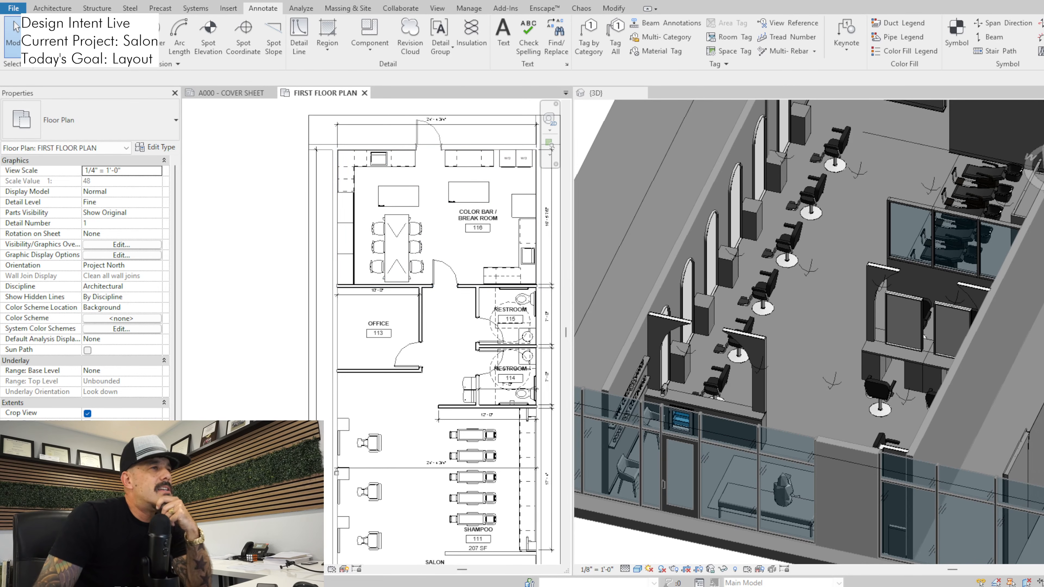
{"action": "middle_click_drag", "start_coordinate": [440, 288], "coordinate": [443, 266]}
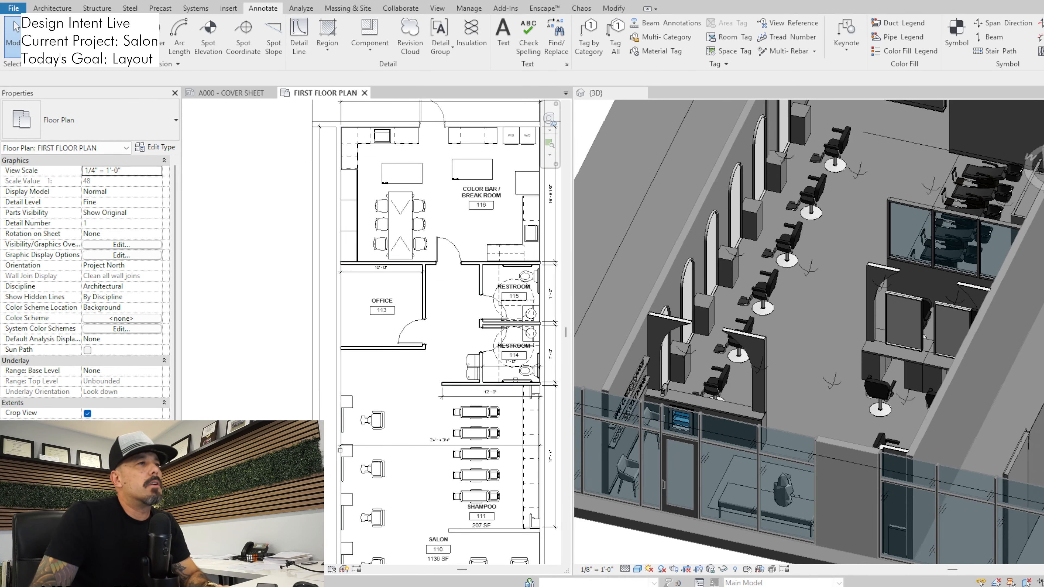
{"action": "middle_click_drag", "start_coordinate": [412, 331], "coordinate": [419, 196]}
{"action": "scroll", "coordinate": [418, 196], "scroll_direction": "down", "scroll_amount": 1}
{"action": "scroll", "coordinate": [411, 454], "scroll_direction": "up", "scroll_amount": 1}
{"action": "middle_click_drag", "start_coordinate": [411, 454], "coordinate": [416, 356]}
{"action": "key", "text": "d"}
{"action": "key", "text": "i"}
{"action": "left_click", "coordinate": [394, 379]}
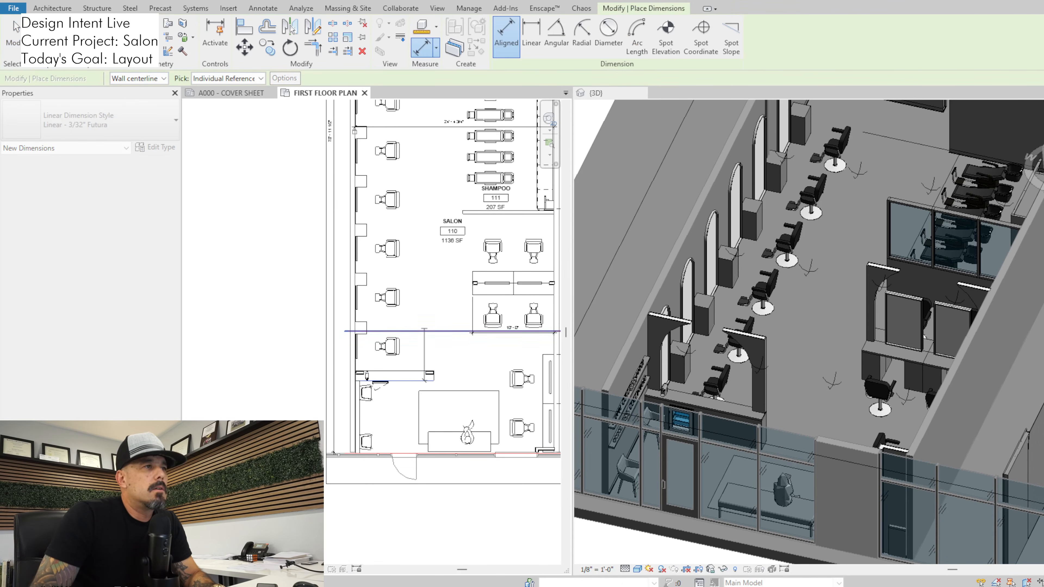
{"action": "scroll", "coordinate": [426, 343], "scroll_direction": "down", "scroll_amount": 1}
{"action": "left_click", "coordinate": [15, 26]}
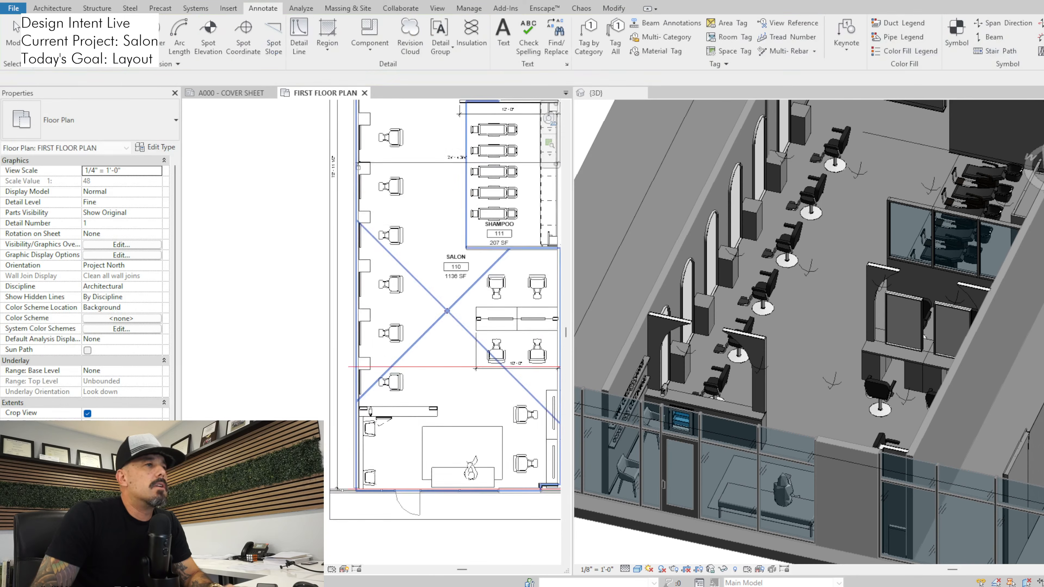
Delete the rectangular island at the head of the six-seat table in the color bar / break room
{"action": "middle_click_drag", "start_coordinate": [396, 358], "coordinate": [394, 373]}
{"action": "scroll", "coordinate": [394, 372], "scroll_direction": "up", "scroll_amount": 2}
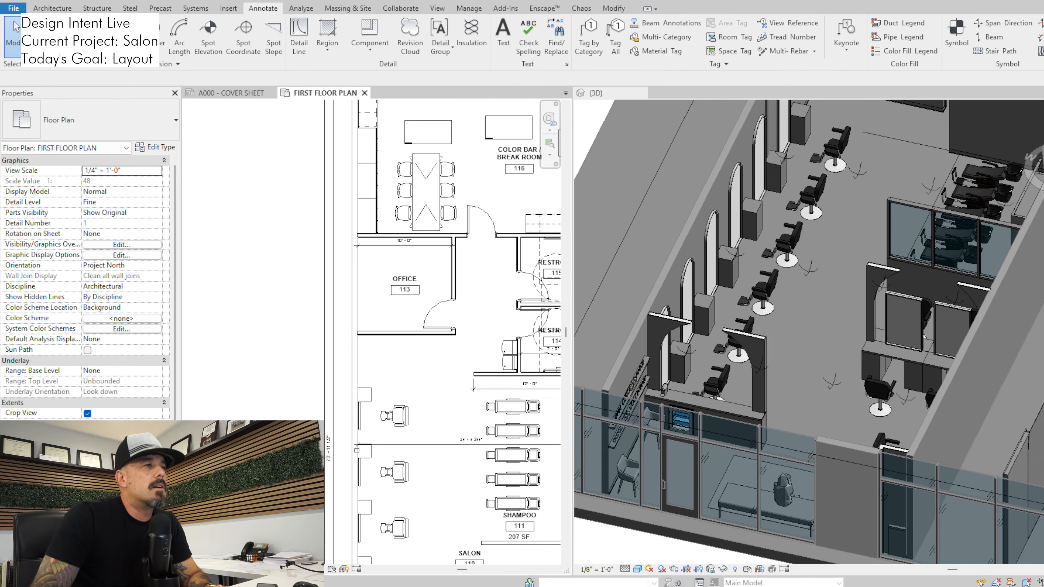
{"action": "middle_click_drag", "start_coordinate": [405, 283], "coordinate": [406, 337]}
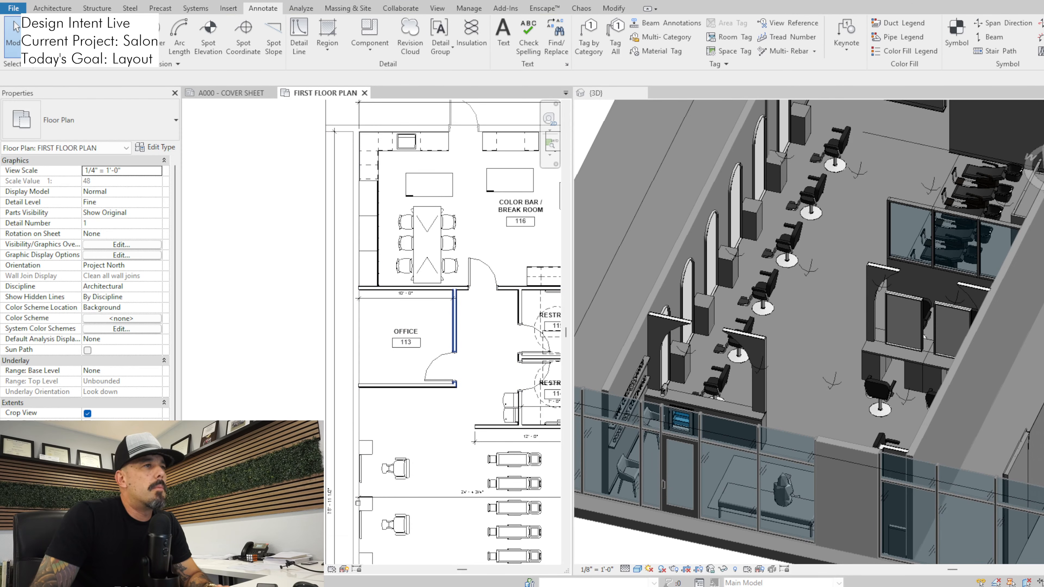
{"action": "left_click", "coordinate": [454, 321]}
{"action": "middle_click_drag", "start_coordinate": [373, 199], "coordinate": [363, 261]}
{"action": "scroll", "coordinate": [363, 261], "scroll_direction": "up", "scroll_amount": 2}
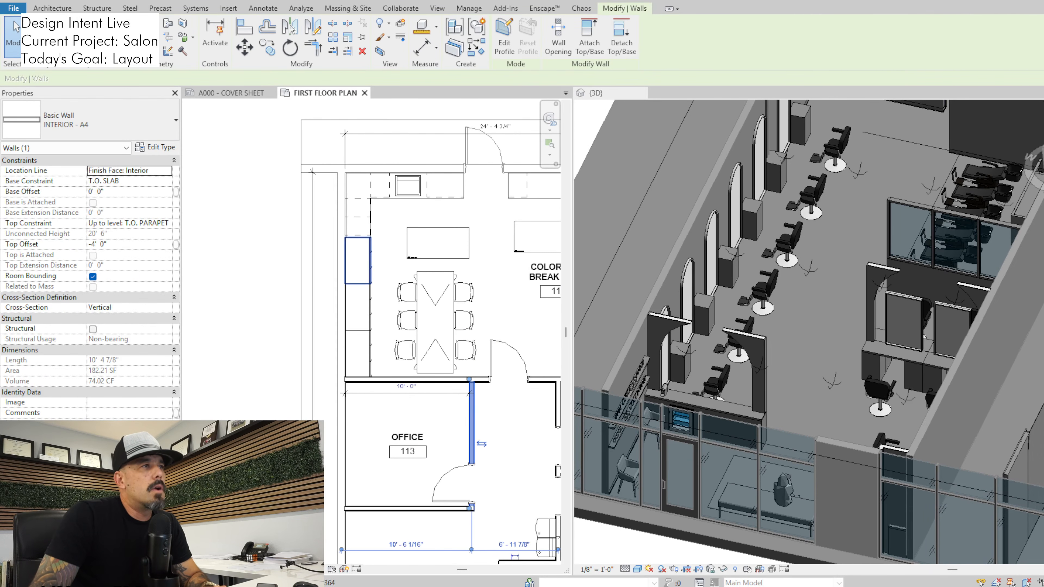
{"action": "scroll", "coordinate": [357, 263], "scroll_direction": "down", "scroll_amount": 2}
{"action": "key", "text": "Escape"}
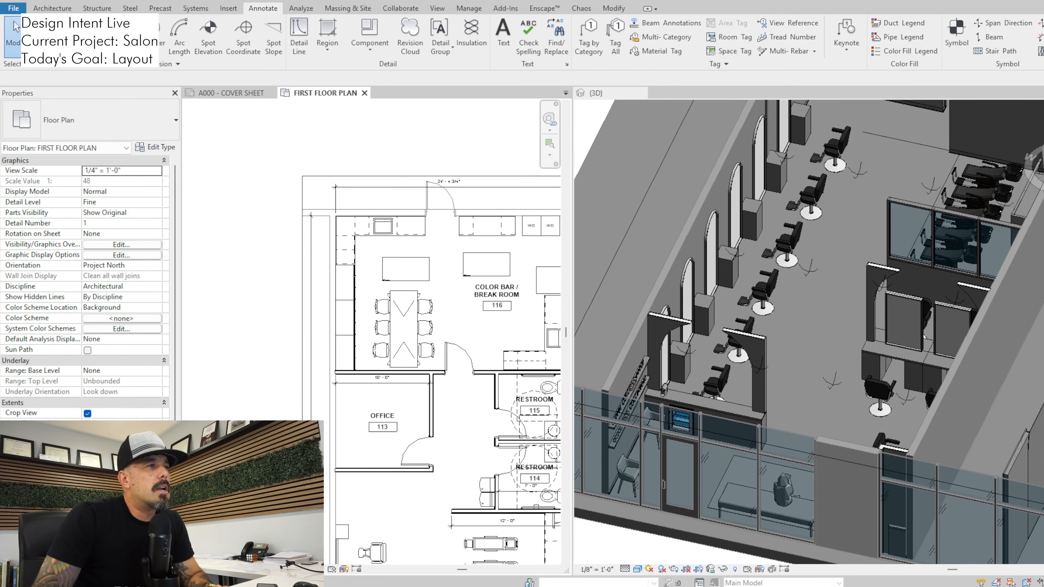
{"action": "left_click", "coordinate": [405, 269]}
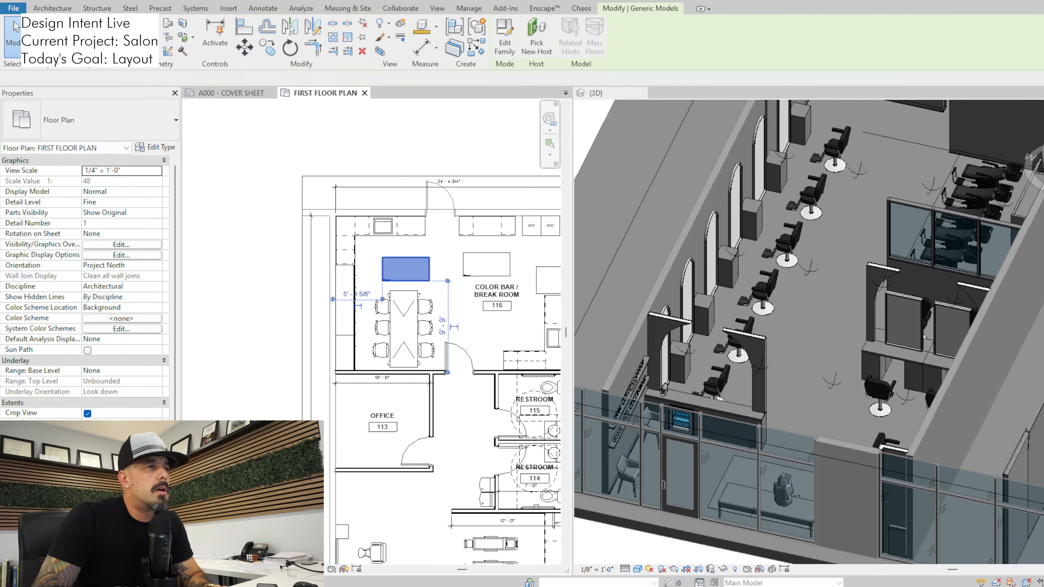
{"action": "key", "text": "Delete"}
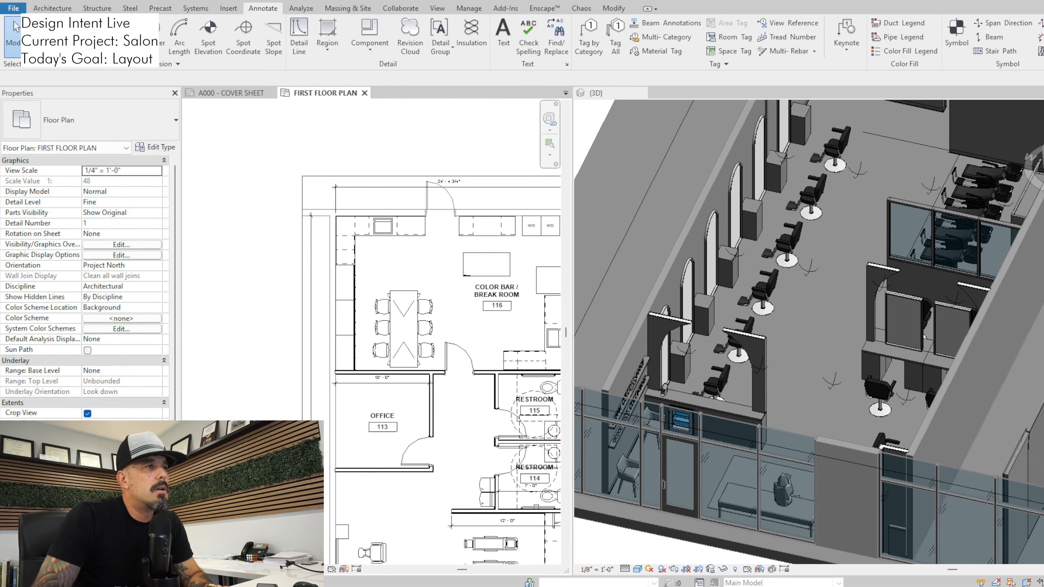
Move the break room table with its six chairs, the office door and the office's salon-side wall 2' toward the back of the building
{"action": "left_click_drag", "start_coordinate": [370, 272], "coordinate": [434, 385]}
{"action": "left_click", "coordinate": [431, 452], "text": "ctrl"}
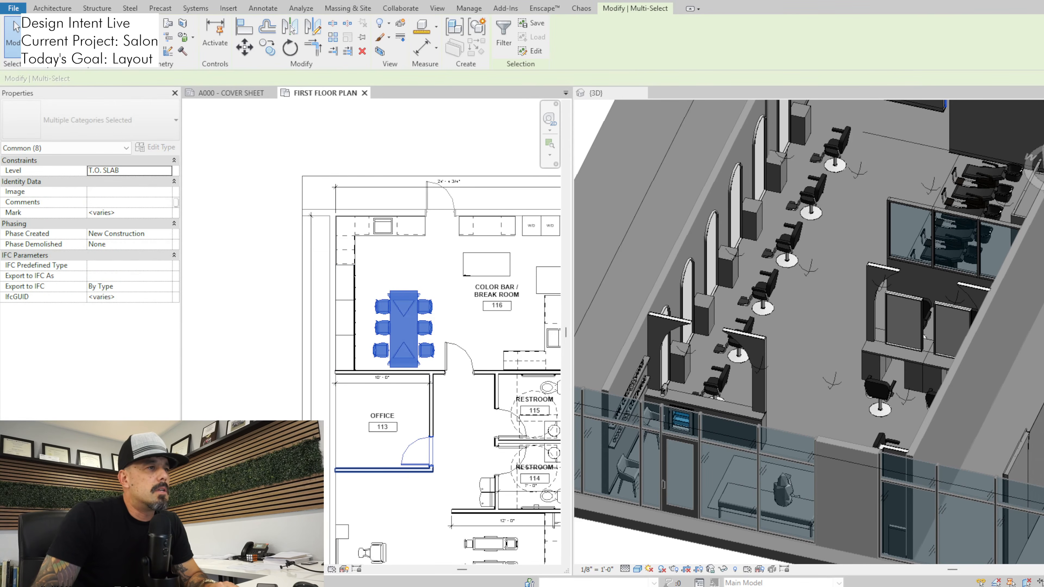
{"action": "left_click", "coordinate": [423, 470], "text": "ctrl"}
{"action": "key", "text": "m"}
{"action": "key", "text": "v"}
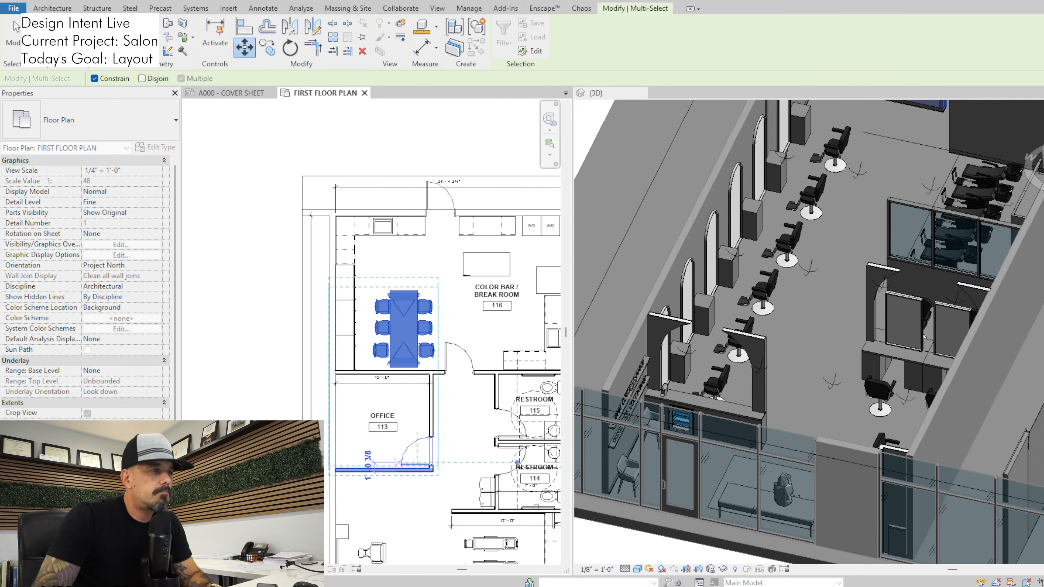
{"action": "type", "text": "2"}
{"action": "key", "text": "Return"}
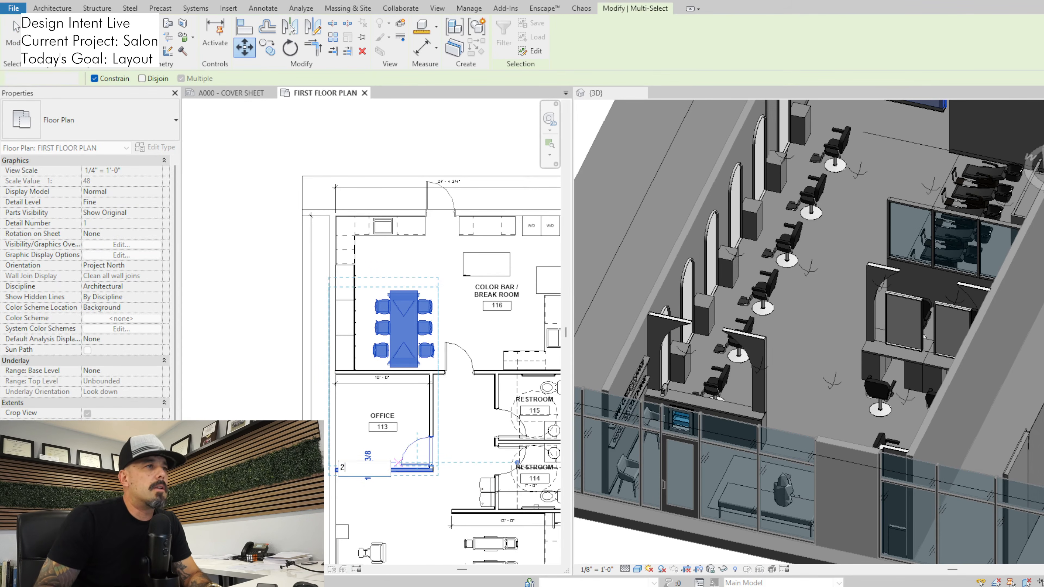
{"action": "scroll", "coordinate": [401, 460], "scroll_direction": "down", "scroll_amount": 1}
{"action": "middle_click_drag", "start_coordinate": [401, 459], "coordinate": [405, 378]}
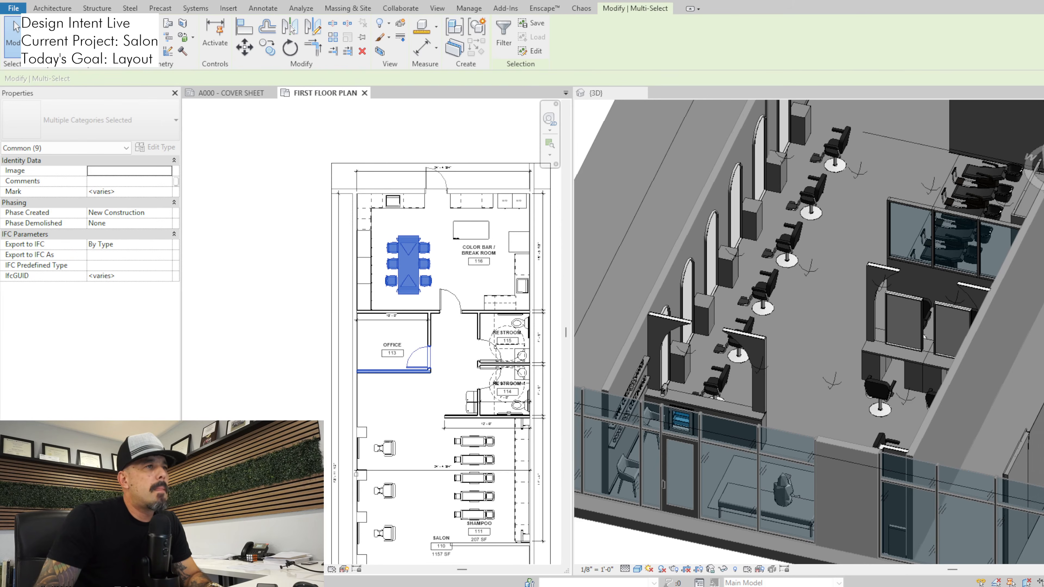
Copy the wall between the office and the break room 2' toward the break room
{"action": "key", "text": "Escape"}
{"action": "left_click", "coordinate": [433, 312]}
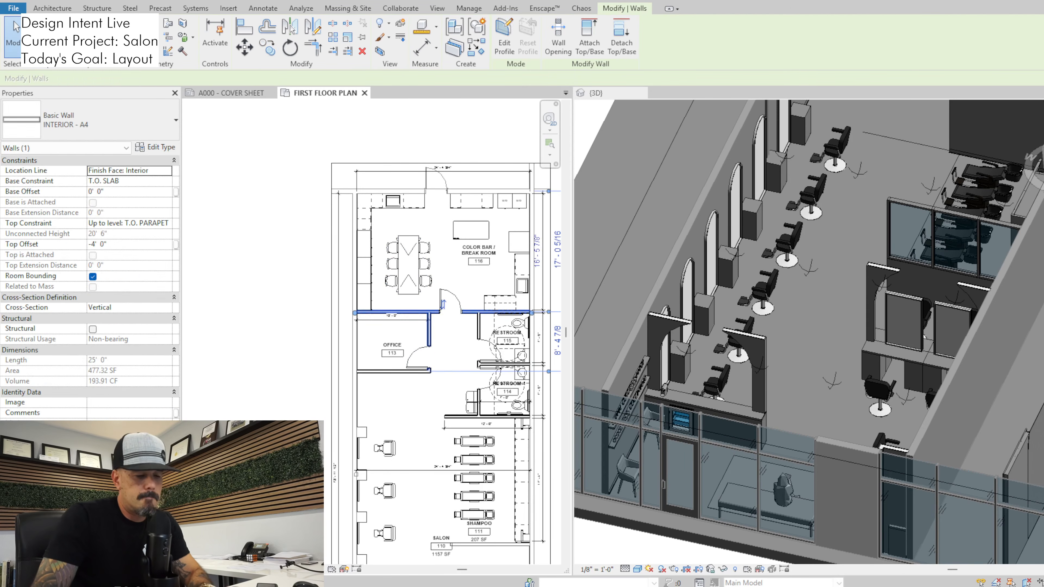
{"action": "key", "text": "c"}
{"action": "key", "text": "o"}
{"action": "left_click", "coordinate": [440, 348]}
{"action": "type", "text": "2"}
{"action": "key", "text": "Return"}
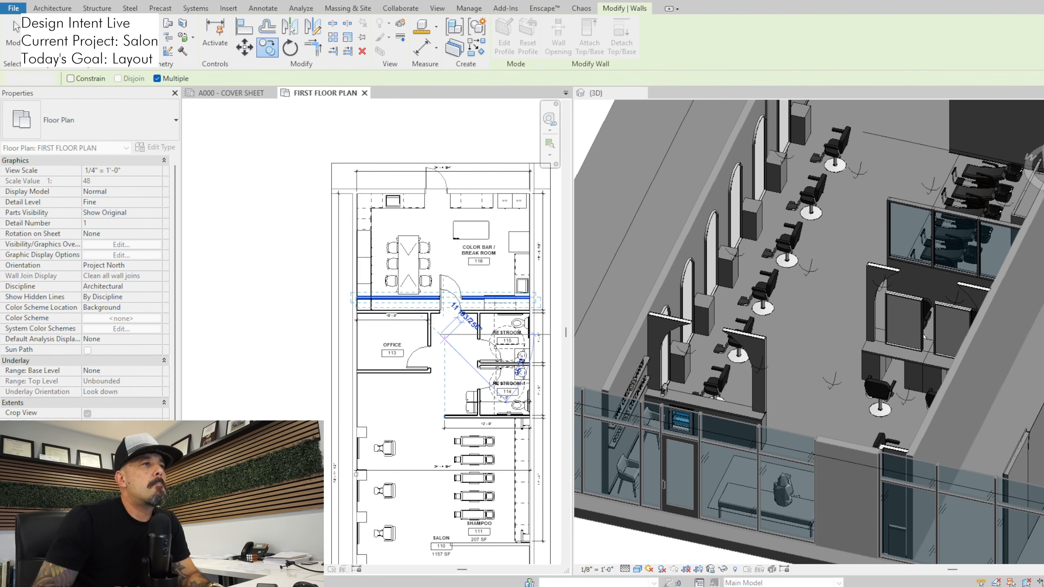
Trim the copied wall to a corner with the office's side wall, deleting the door instance that came with the copy
{"action": "key", "text": "Escape"}
{"action": "key", "text": "Escape"}
{"action": "scroll", "coordinate": [441, 336], "scroll_direction": "up", "scroll_amount": 2}
{"action": "left_click", "coordinate": [406, 278]}
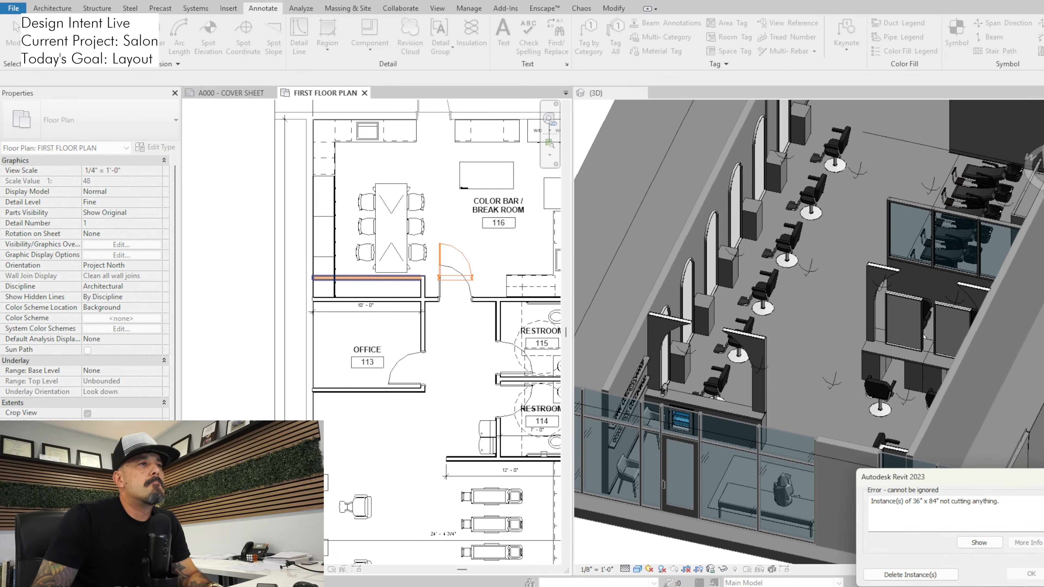
{"action": "left_click", "coordinate": [910, 574]}
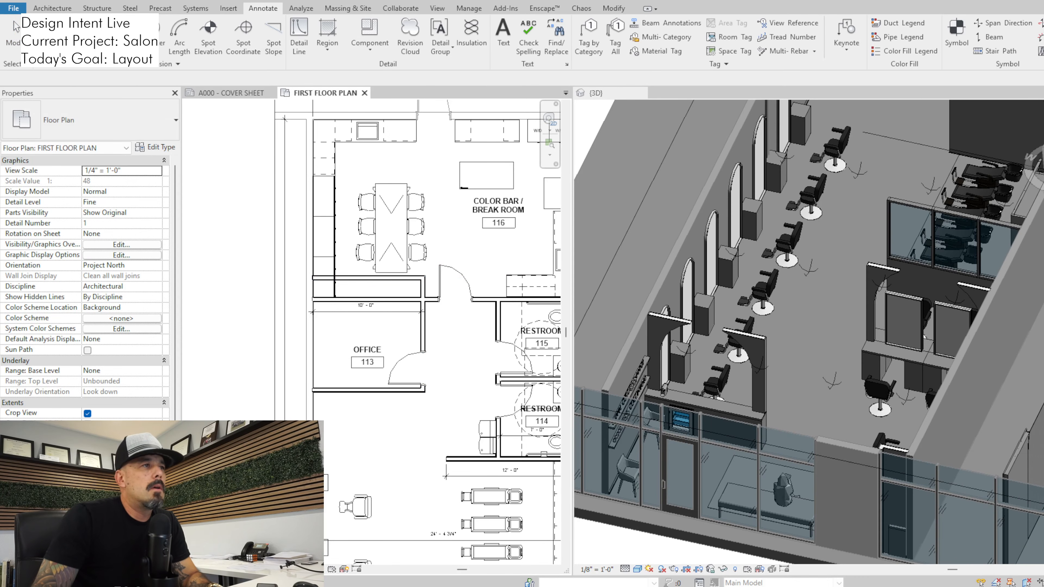
Remove the original wall section across the office, so that wall ends at the office's side wall
{"action": "left_click", "coordinate": [382, 299]}
{"action": "left_click_drag", "start_coordinate": [311, 300], "coordinate": [423, 301]}
{"action": "left_click", "coordinate": [443, 357]}
{"action": "scroll", "coordinate": [443, 358], "scroll_direction": "down", "scroll_amount": 1}
{"action": "middle_click_drag", "start_coordinate": [443, 358], "coordinate": [444, 338]}
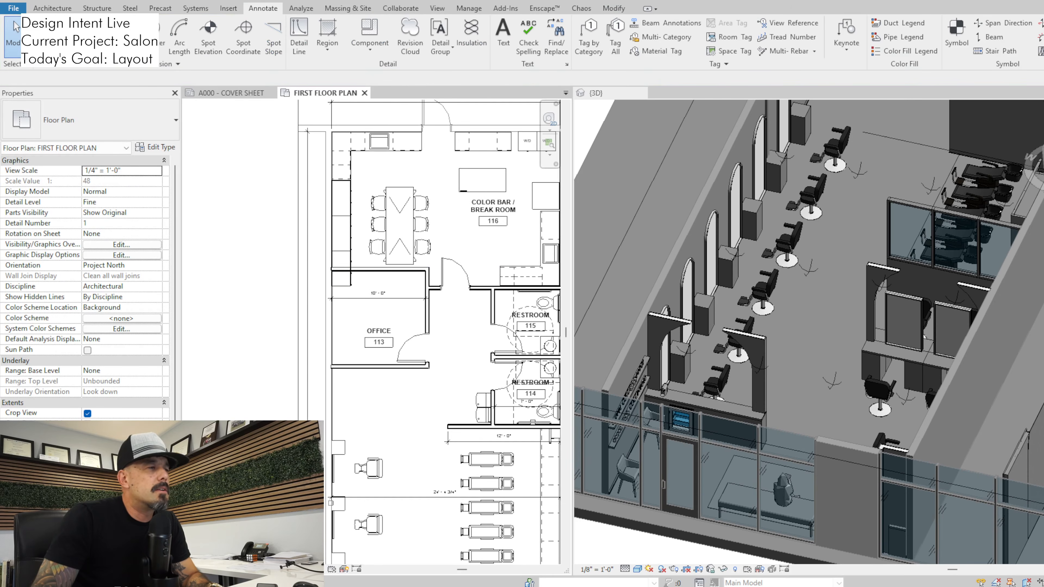
Examine the wood lockers along the break room's side wall on the floor plan and in the 3D view
{"action": "left_click", "coordinate": [349, 281]}
{"action": "middle_click_drag", "start_coordinate": [389, 365], "coordinate": [399, 288]}
{"action": "scroll", "coordinate": [400, 288], "scroll_direction": "down", "scroll_amount": 1}
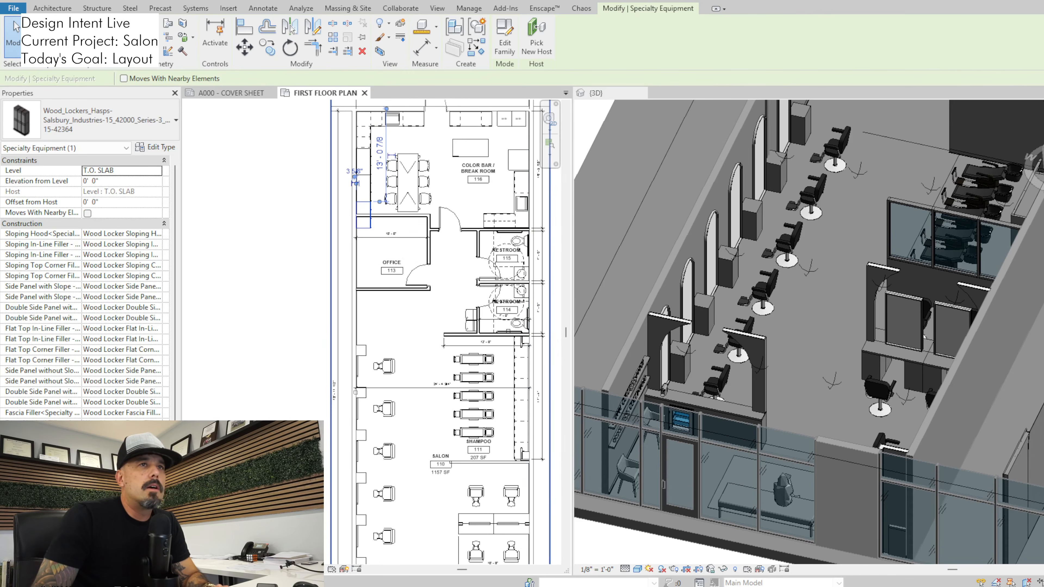
{"action": "scroll", "coordinate": [778, 295], "scroll_direction": "down", "scroll_amount": 1}
{"action": "scroll", "coordinate": [785, 349], "scroll_direction": "down", "scroll_amount": 2}
{"action": "middle_click_drag", "start_coordinate": [785, 348], "coordinate": [785, 380]}
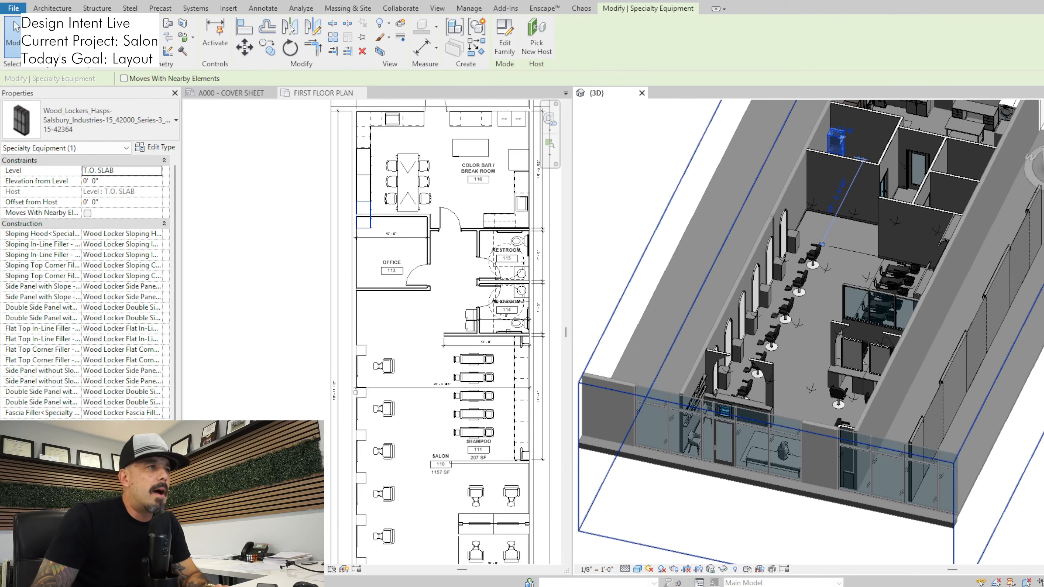
{"action": "scroll", "coordinate": [433, 392], "scroll_direction": "down", "scroll_amount": 1}
{"action": "middle_click_drag", "start_coordinate": [390, 370], "coordinate": [391, 273]}
{"action": "left_click", "coordinate": [337, 271]}
Move the row of styling stations and the counter partition up against the office wall, leaving the structural column out of the selection
{"action": "scroll", "coordinate": [338, 270], "scroll_direction": "up", "scroll_amount": 1}
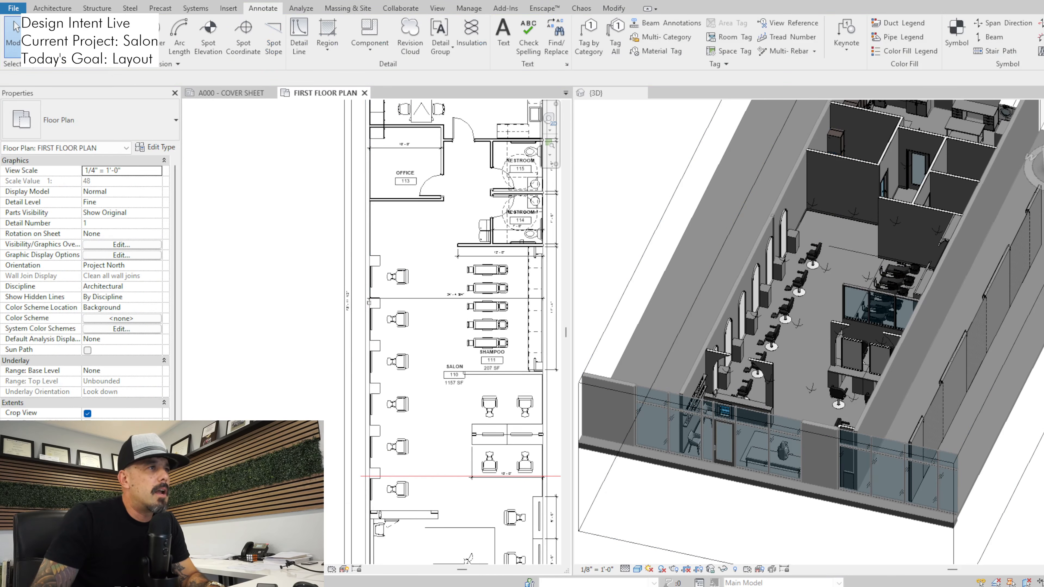
{"action": "scroll", "coordinate": [337, 271], "scroll_direction": "down", "scroll_amount": 1}
{"action": "left_click_drag", "start_coordinate": [360, 243], "coordinate": [434, 491]}
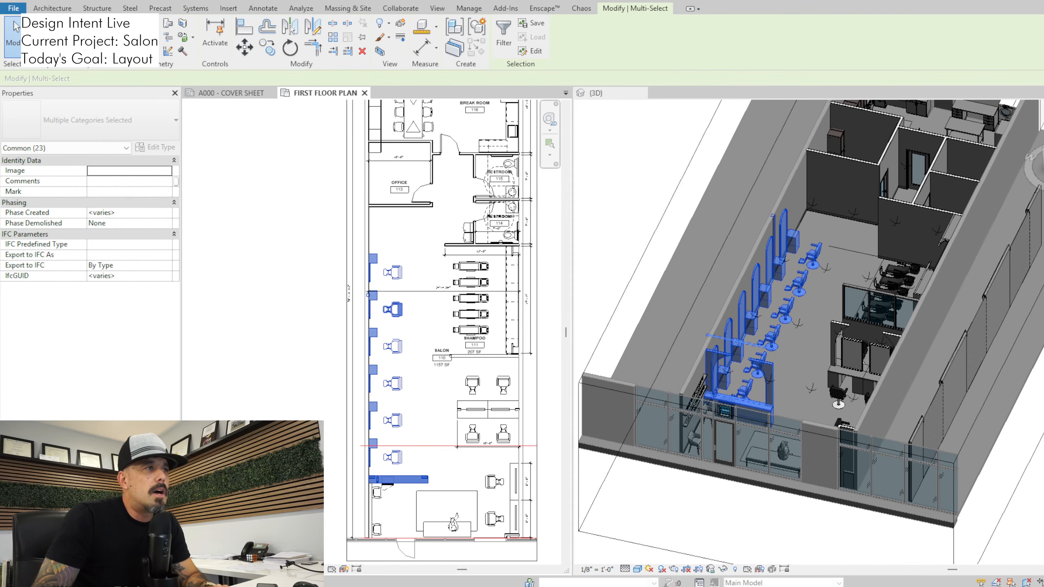
{"action": "scroll", "coordinate": [368, 295], "scroll_direction": "up", "scroll_amount": 6}
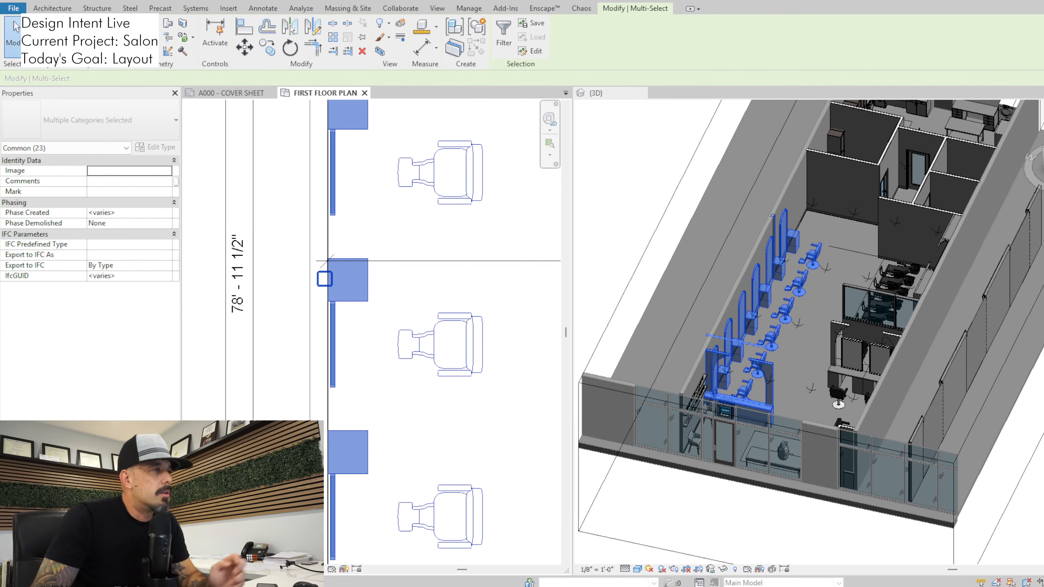
{"action": "left_click", "coordinate": [325, 279], "text": "shift"}
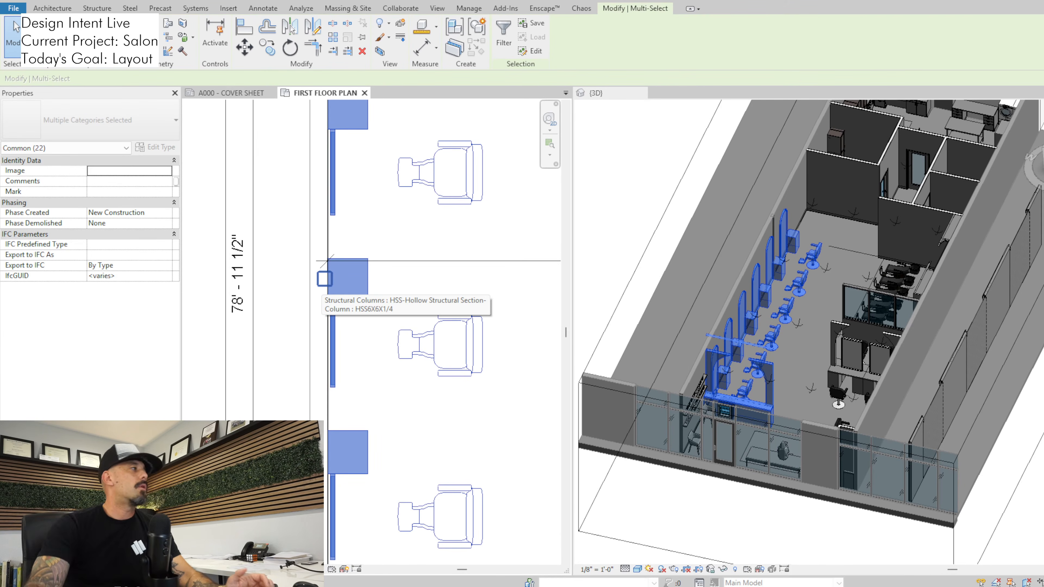
{"action": "scroll", "coordinate": [428, 301], "scroll_direction": "down", "scroll_amount": 2}
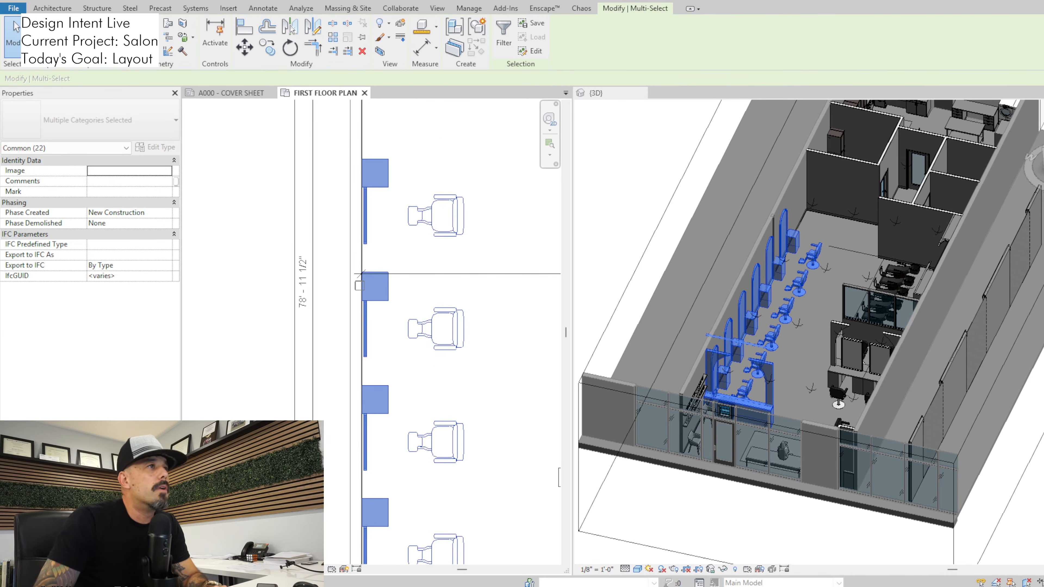
{"action": "scroll", "coordinate": [341, 346], "scroll_direction": "down", "scroll_amount": 4}
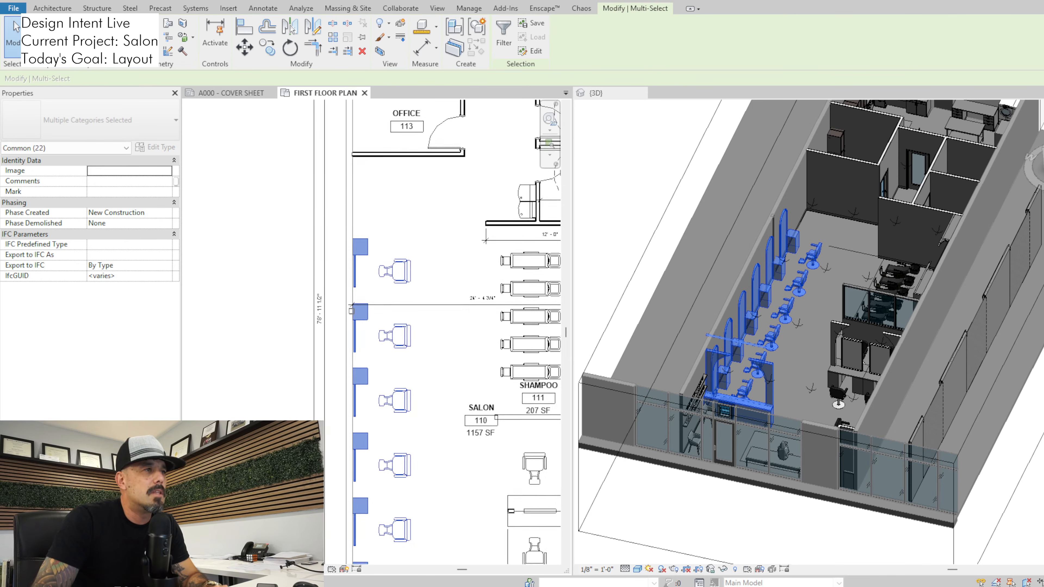
{"action": "scroll", "coordinate": [464, 391], "scroll_direction": "down", "scroll_amount": 2}
{"action": "key", "text": "m"}
{"action": "key", "text": "v"}
{"action": "scroll", "coordinate": [396, 294], "scroll_direction": "up", "scroll_amount": 2}
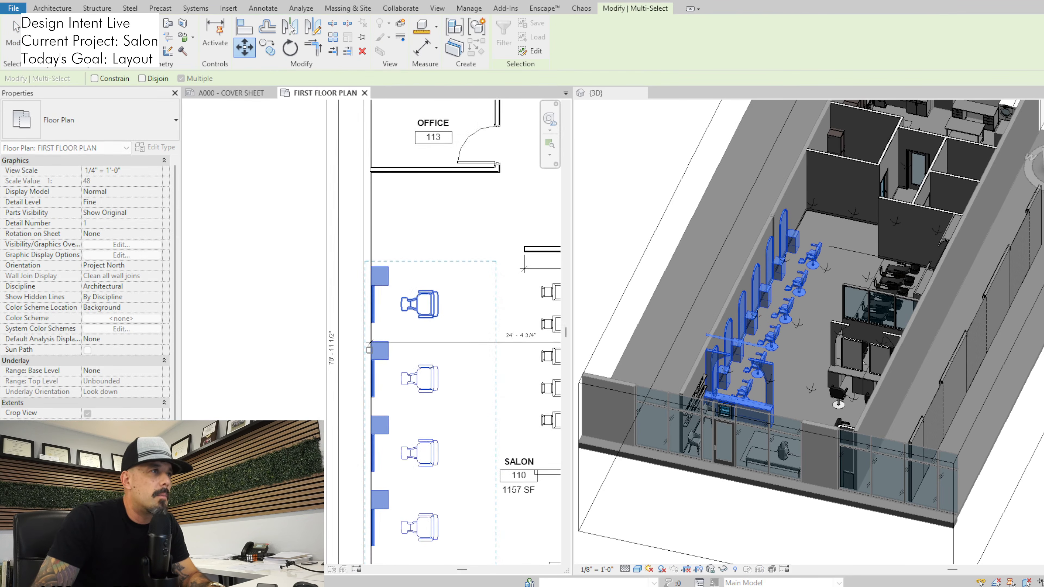
{"action": "left_click", "coordinate": [387, 266]}
{"action": "left_click", "coordinate": [388, 172]}
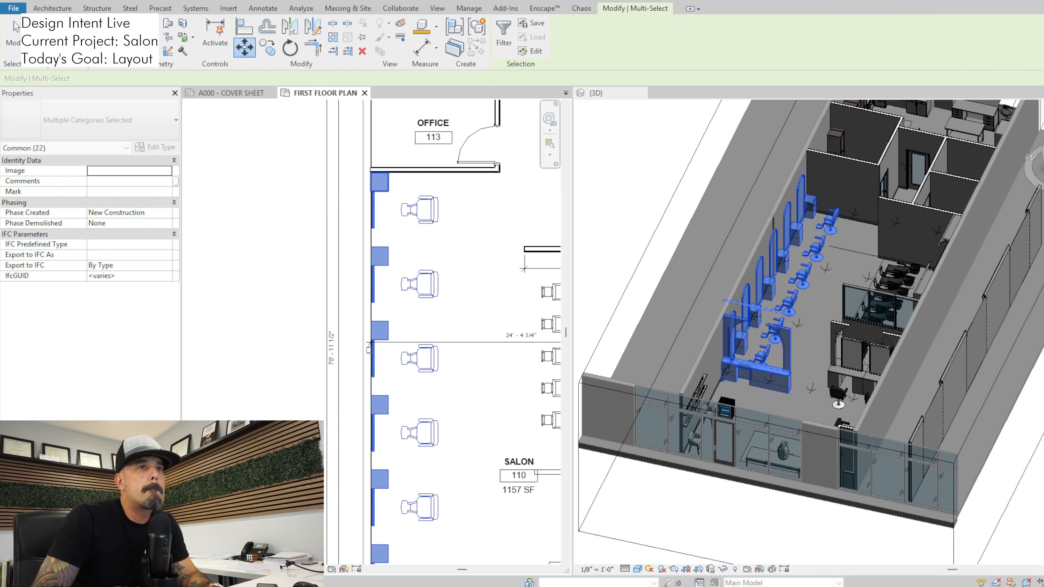
{"action": "key", "text": "Escape"}
Move the ADA-compliant beverage center from the waiting area into the relocated partition counter
{"action": "scroll", "coordinate": [440, 236], "scroll_direction": "down", "scroll_amount": 3}
{"action": "middle_click_drag", "start_coordinate": [469, 418], "coordinate": [435, 198]}
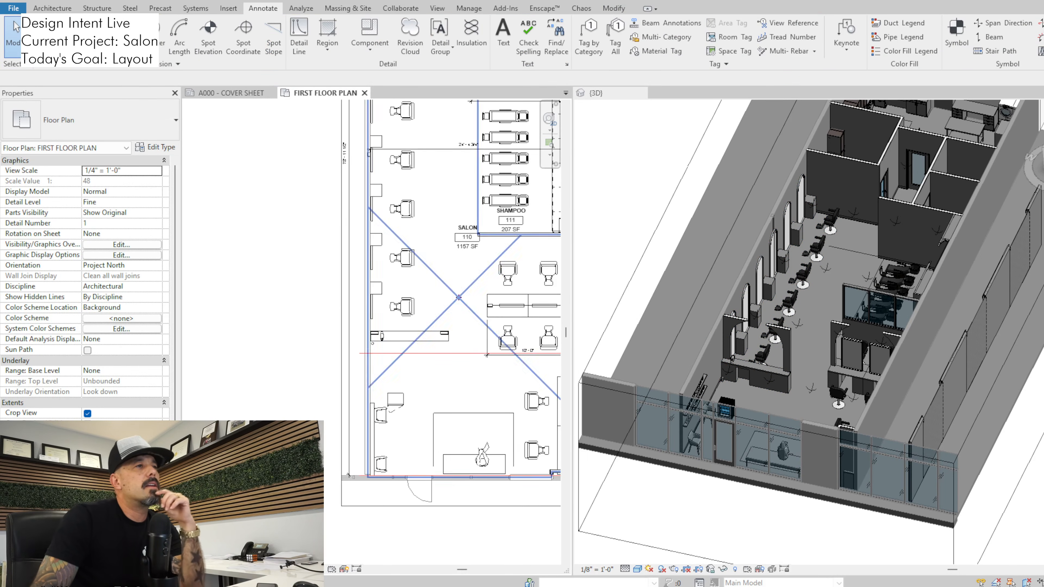
{"action": "middle_click_drag", "start_coordinate": [452, 247], "coordinate": [452, 305]}
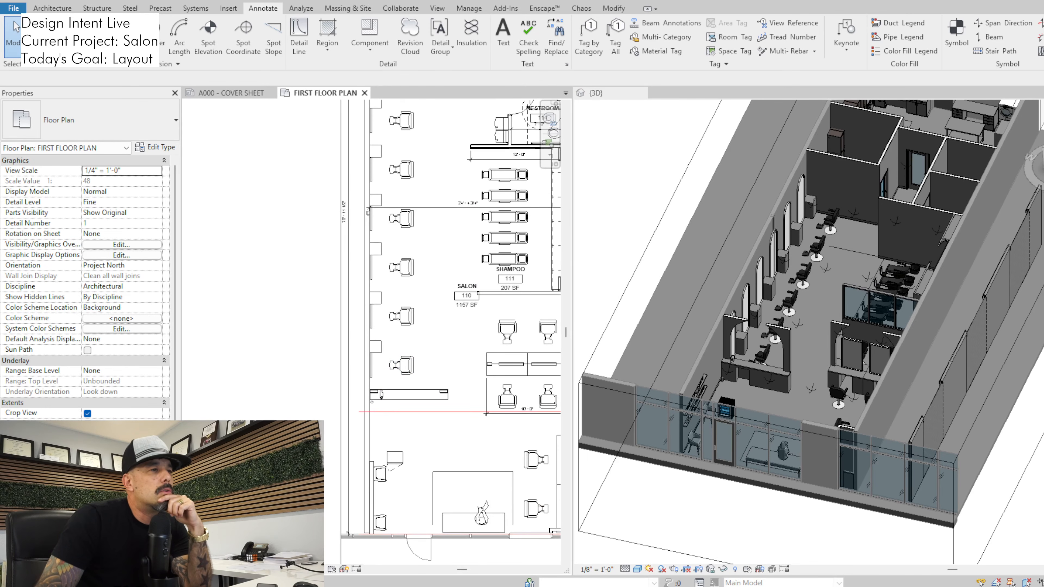
{"action": "left_click", "coordinate": [397, 457]}
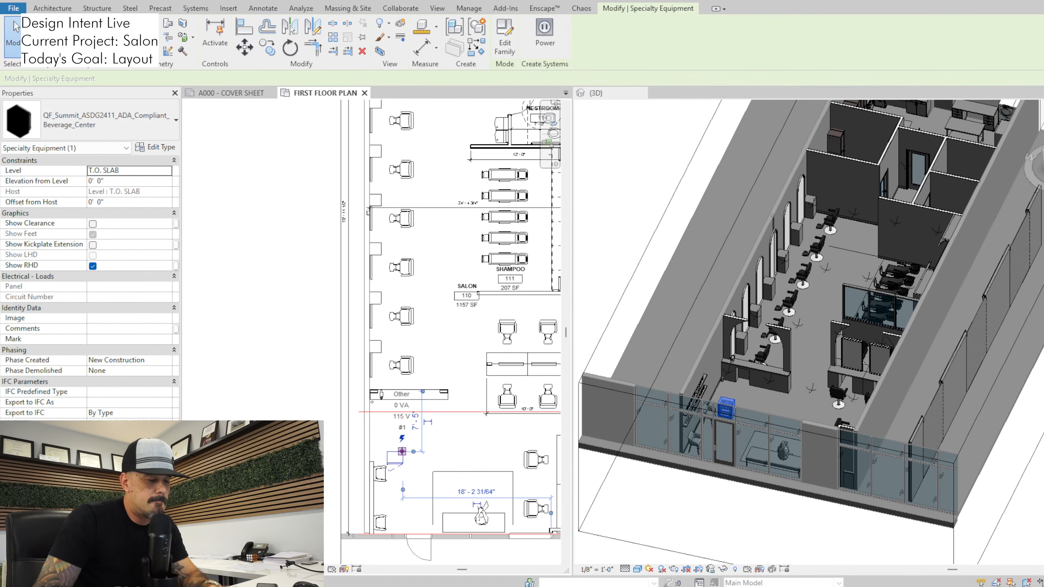
{"action": "key", "text": "m"}
{"action": "key", "text": "v"}
{"action": "scroll", "coordinate": [398, 458], "scroll_direction": "up", "scroll_amount": 2}
{"action": "left_click", "coordinate": [394, 450]}
{"action": "left_click", "coordinate": [393, 368]}
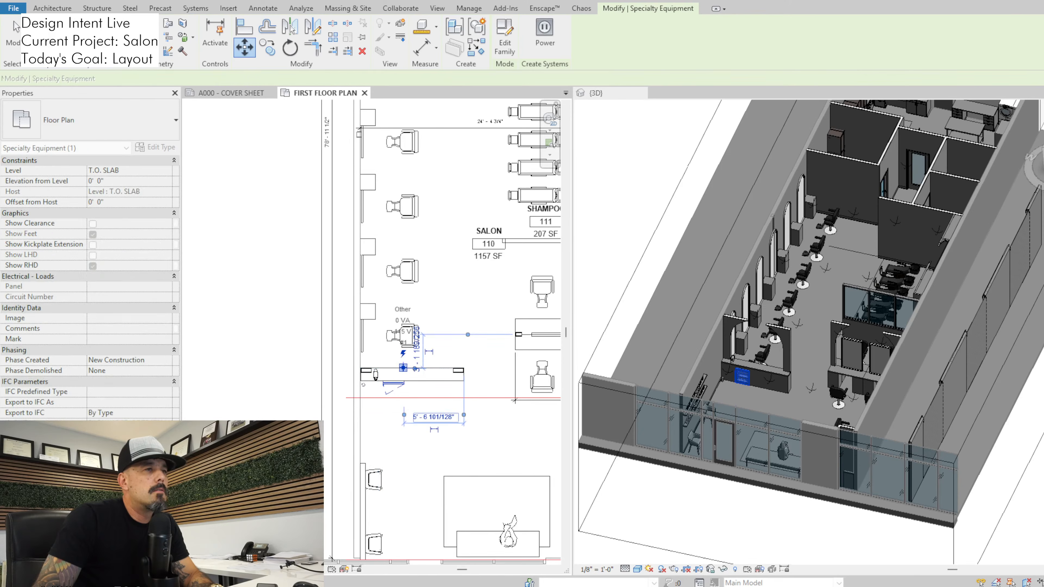
{"action": "scroll", "coordinate": [457, 420], "scroll_direction": "down", "scroll_amount": 2}
{"action": "key", "text": "Escape"}
Start the Enscape rendering and open the saved view Enscape 3D view 1, then dismiss the view list
{"action": "scroll", "coordinate": [763, 375], "scroll_direction": "up", "scroll_amount": 2}
{"action": "left_click", "coordinate": [763, 376]}
{"action": "middle_click_drag", "start_coordinate": [763, 376], "coordinate": [808, 427], "text": "shift"}
{"action": "scroll", "coordinate": [725, 421], "scroll_direction": "up", "scroll_amount": 3}
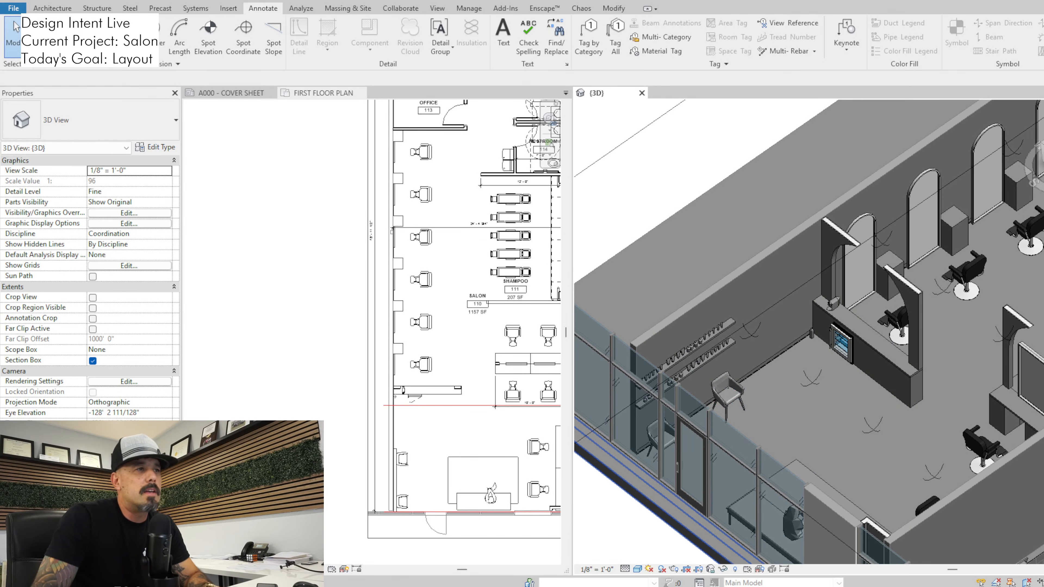
{"action": "scroll", "coordinate": [432, 473], "scroll_direction": "up", "scroll_amount": 2}
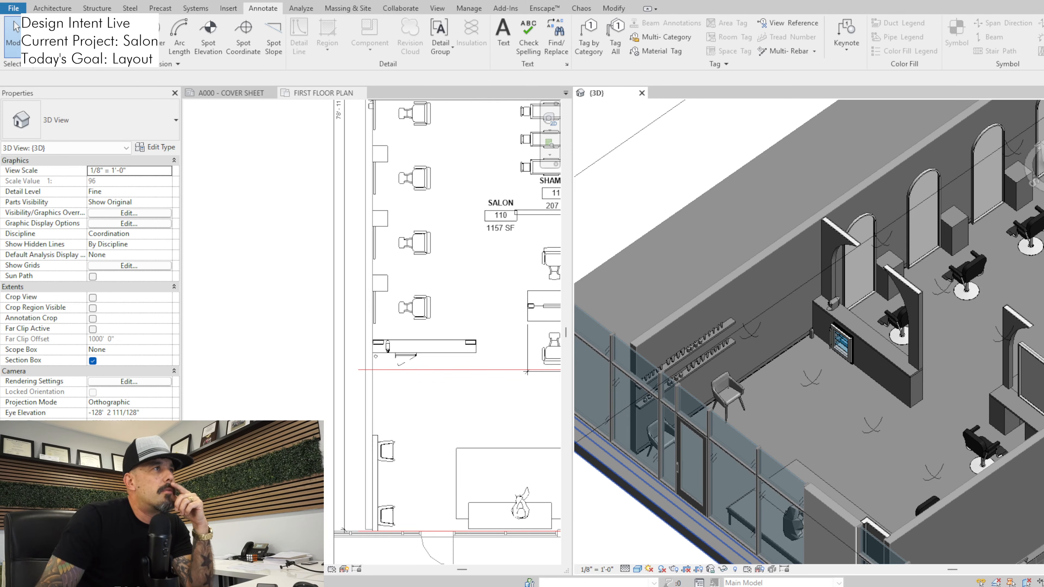
{"action": "left_click", "coordinate": [544, 8]}
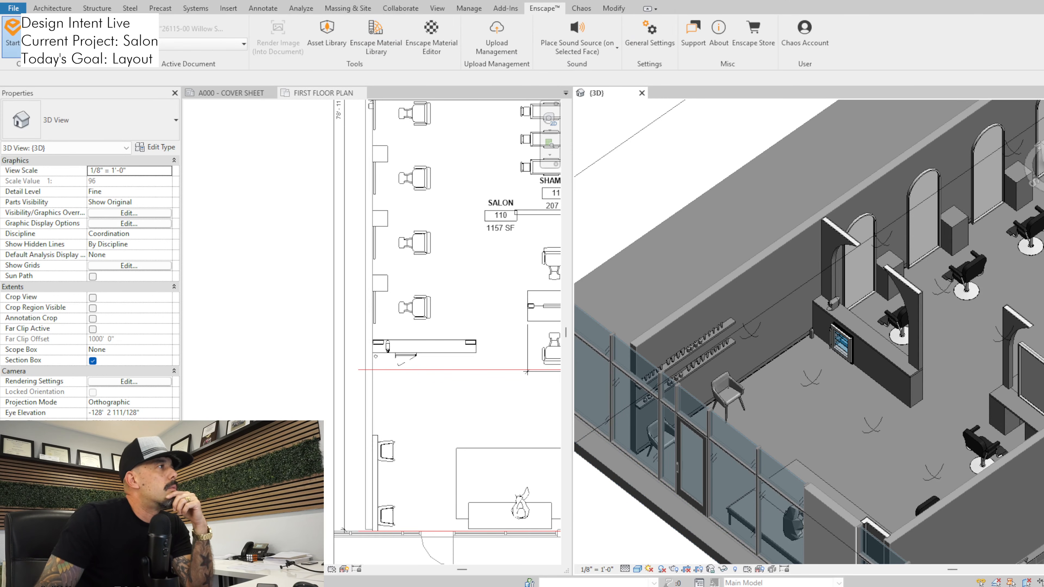
{"action": "left_click", "coordinate": [12, 36]}
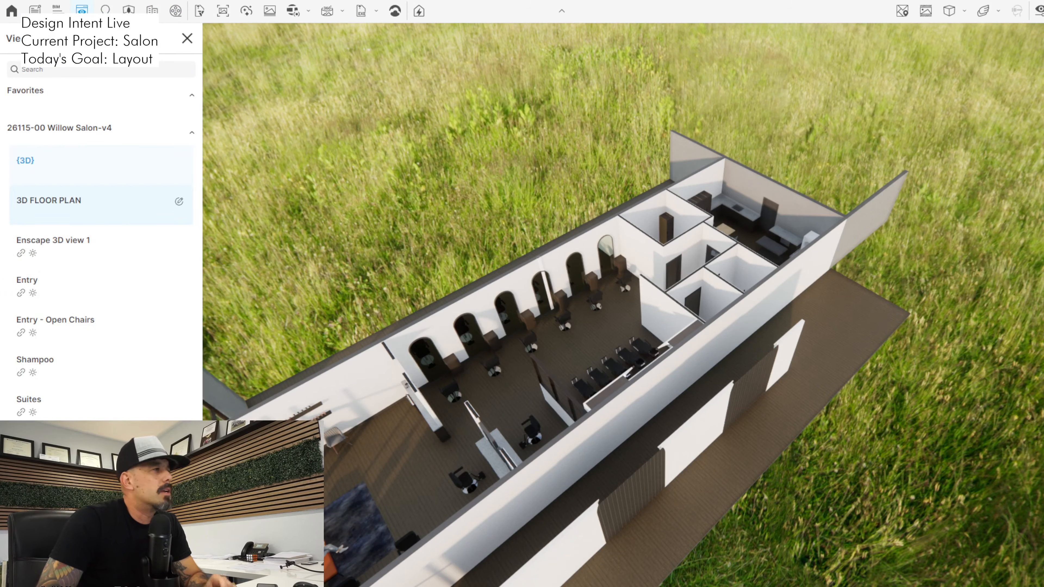
{"action": "left_click", "coordinate": [101, 245]}
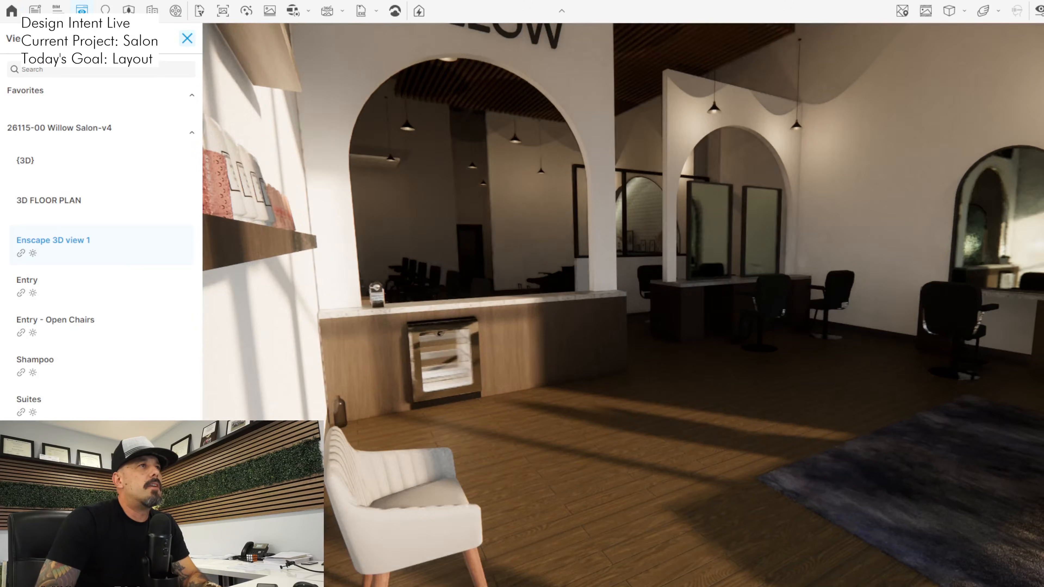
{"action": "left_click", "coordinate": [187, 38]}
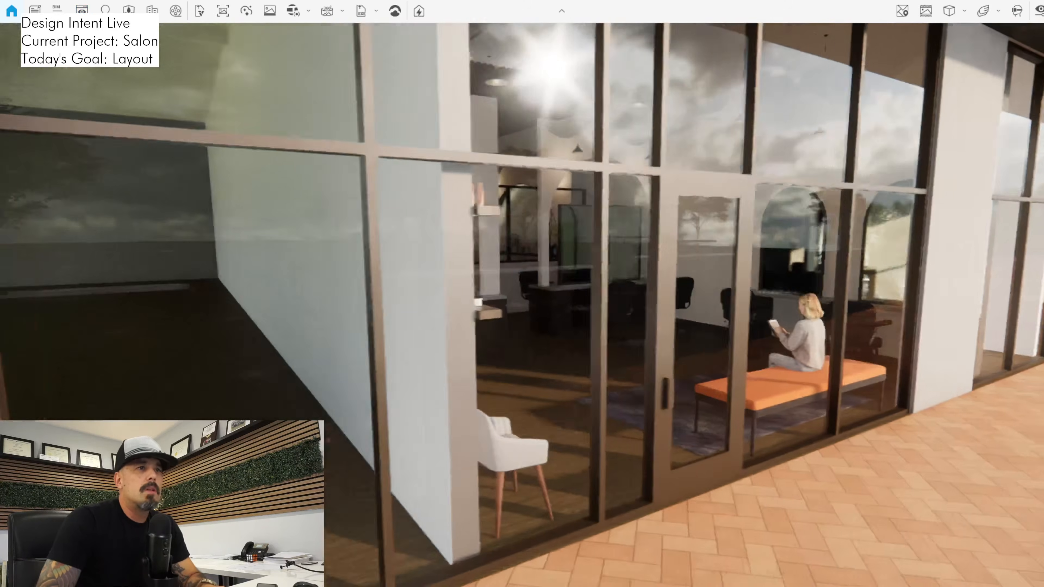
Examine the storefront from the sidewalk, including the entry, waiting area and WILLOW sign behind the glass
{"action": "key", "text": "space"}
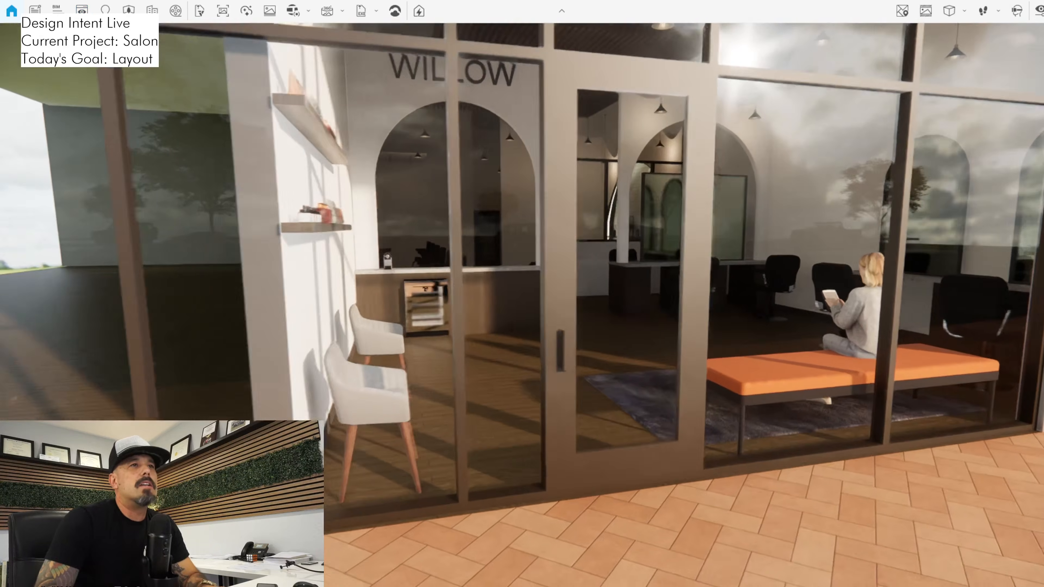
{"action": "key", "text": "s"}
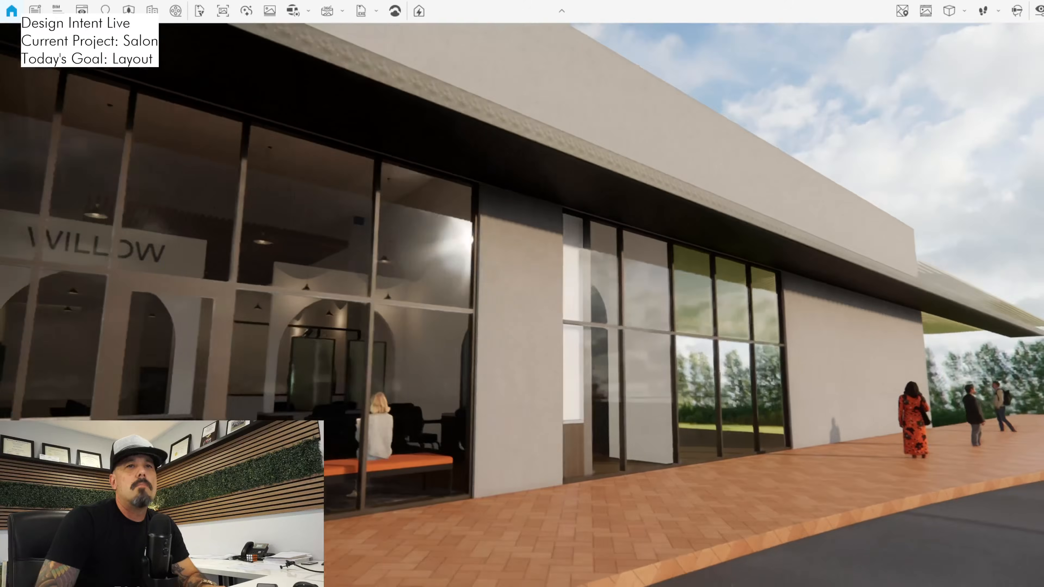
{"action": "key", "text": "d"}
{"action": "key", "text": "d"}
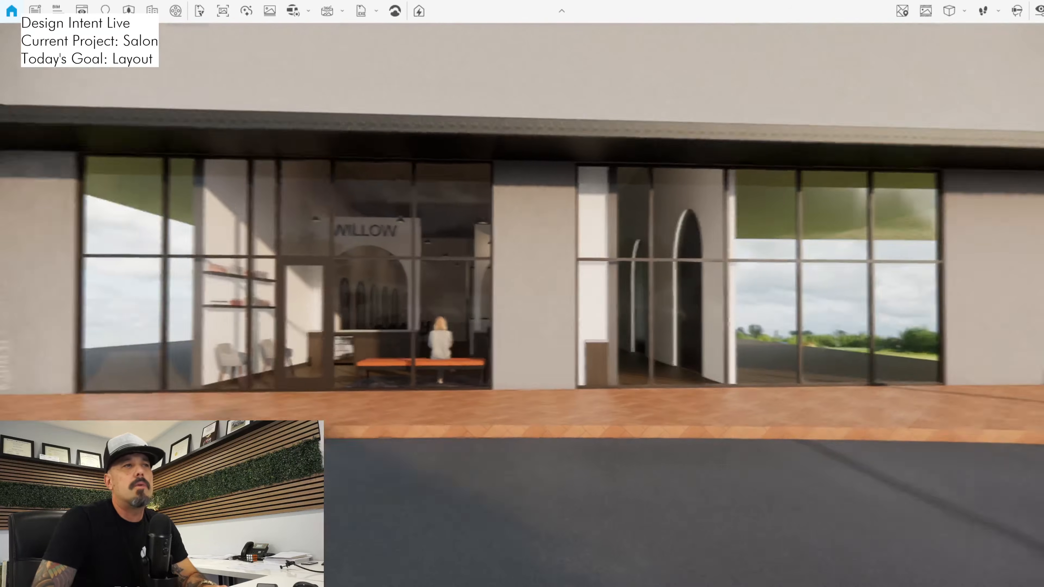
{"action": "mouse_move", "coordinate": [522, 304]}
{"action": "left_mouse_down"}
{"action": "mouse_move", "coordinate": [370, 304]}
{"action": "mouse_move", "coordinate": [684, 304]}
{"action": "mouse_move", "coordinate": [514, 304]}
{"action": "left_mouse_up"}
{"action": "key", "text": "w"}
{"action": "key", "text": "a"}
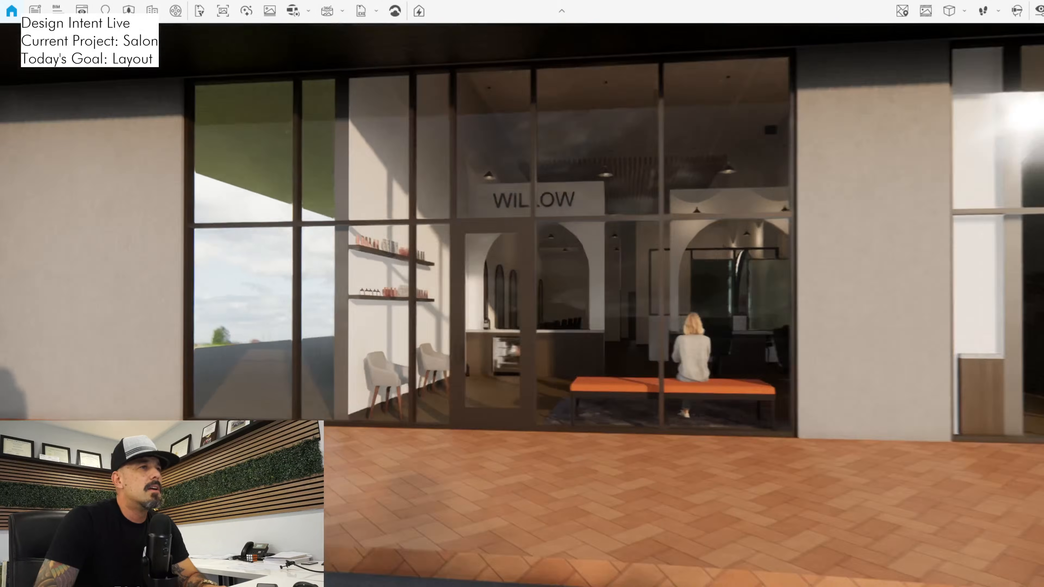
Walk into the salon and examine the reception counter, the double-sided styling stations and the side wall stations near the storefront
{"action": "key", "text": "w"}
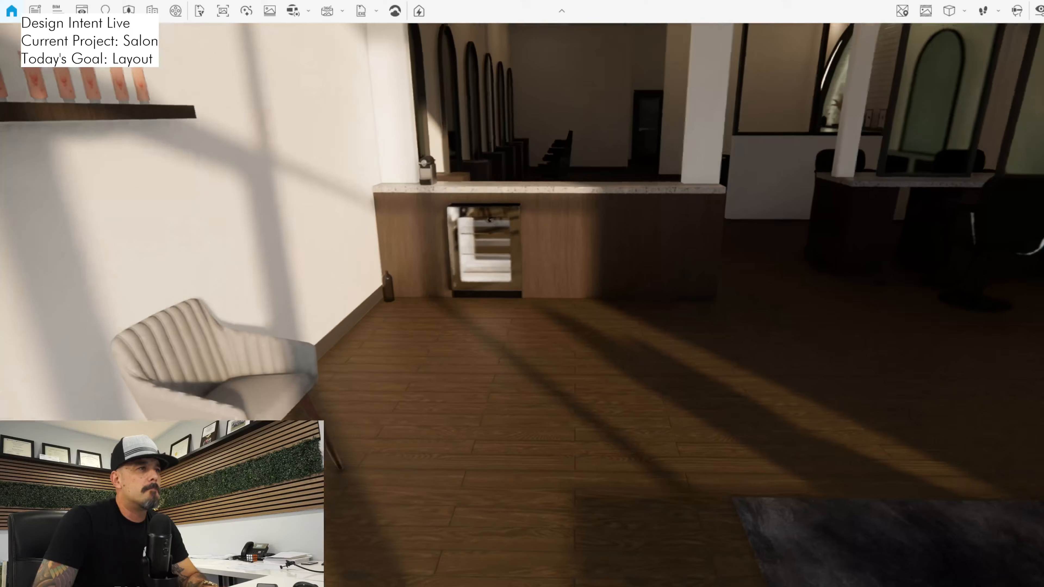
{"action": "left_click_drag", "start_coordinate": [522, 304], "coordinate": [95, 323]}
{"action": "key", "text": "w"}
{"action": "key", "text": "d"}
{"action": "key", "text": "w"}
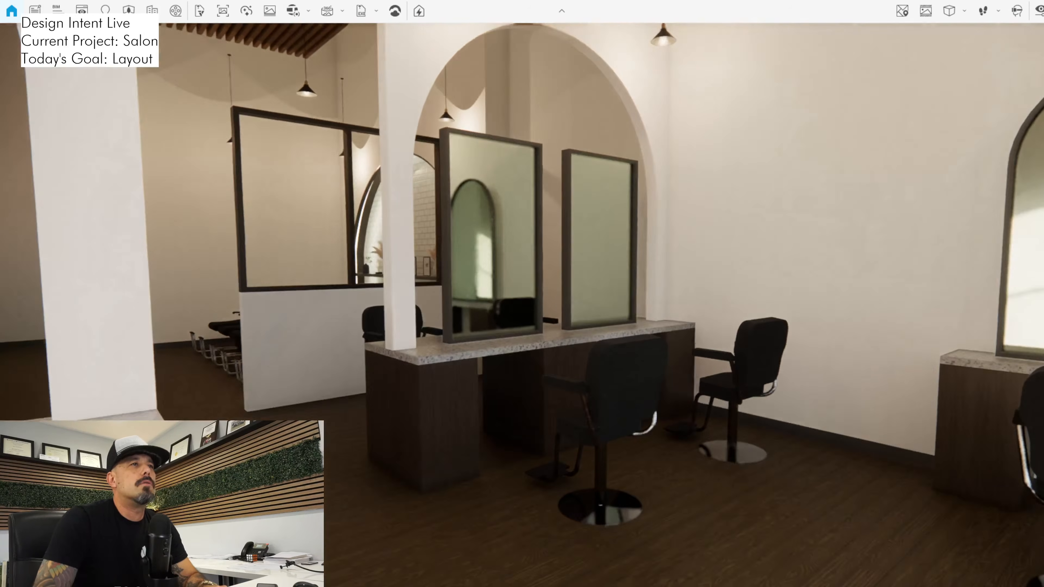
{"action": "left_click_drag", "start_coordinate": [522, 305], "coordinate": [522, 294]}
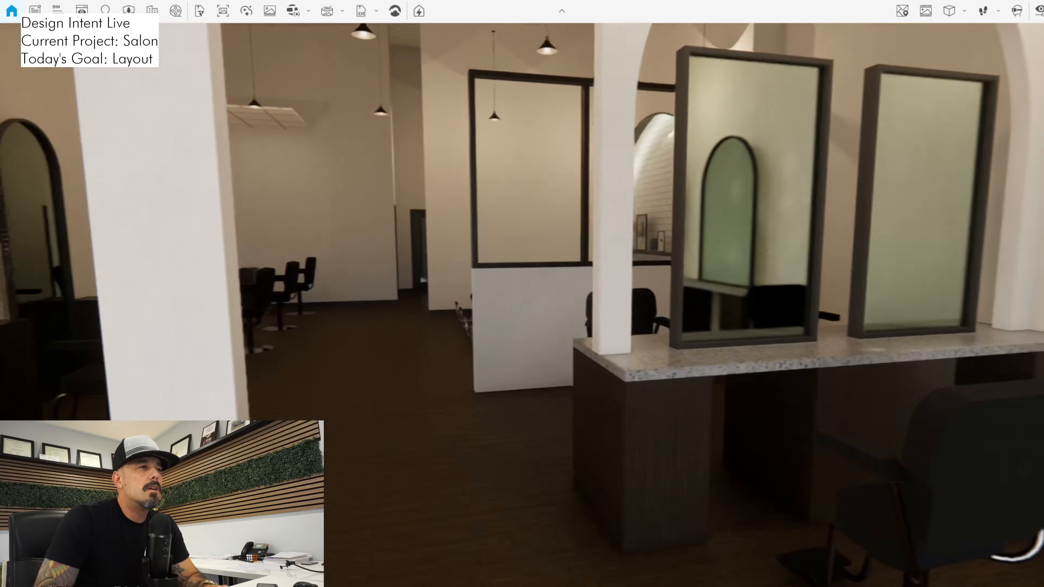
{"action": "key", "text": "w"}
{"action": "left_click_drag", "start_coordinate": [522, 304], "coordinate": [940, 309]}
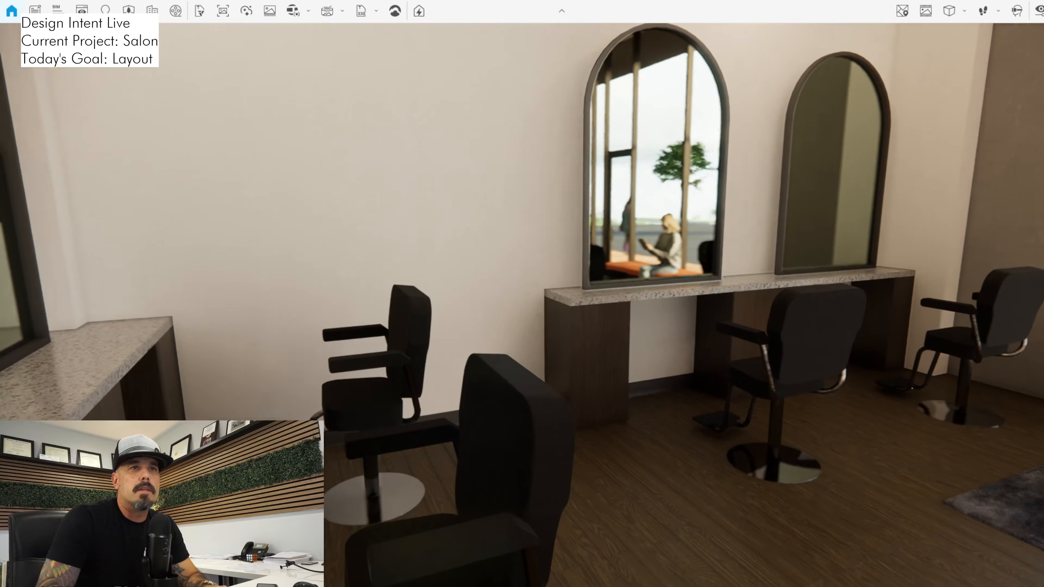
{"action": "key", "text": "s"}
{"action": "left_click_drag", "start_coordinate": [781, 305], "coordinate": [625, 494]}
{"action": "key", "text": "s"}
{"action": "key", "text": "w"}
{"action": "key", "text": "s"}
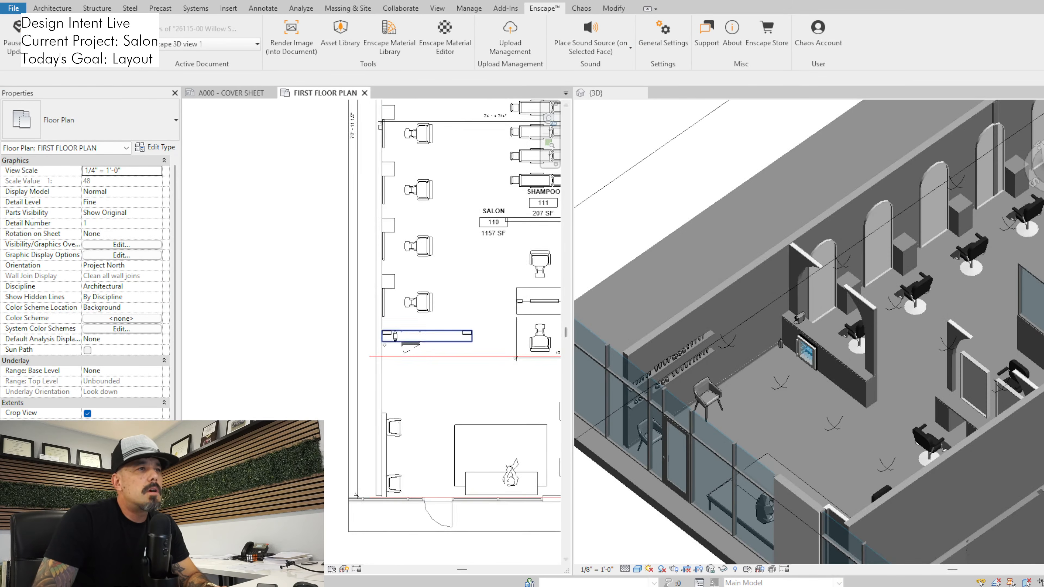
Switch to the Revit floor plan, rotate the waiting area rug 90 degrees and place it between the counter and the storefront beside the chairs
{"action": "middle_click_drag", "start_coordinate": [470, 337], "coordinate": [244, 201]}
{"action": "scroll", "coordinate": [243, 202], "scroll_direction": "up", "scroll_amount": 1}
{"action": "left_click", "coordinate": [284, 355]}
{"action": "middle_click_drag", "start_coordinate": [287, 358], "coordinate": [373, 356]}
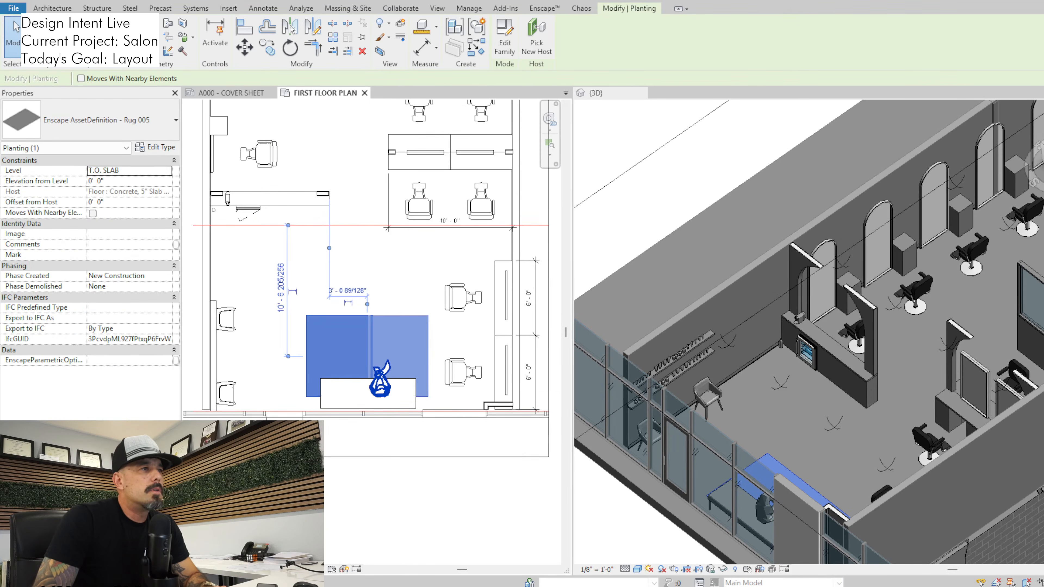
{"action": "left_click", "coordinate": [362, 387], "text": "ctrl"}
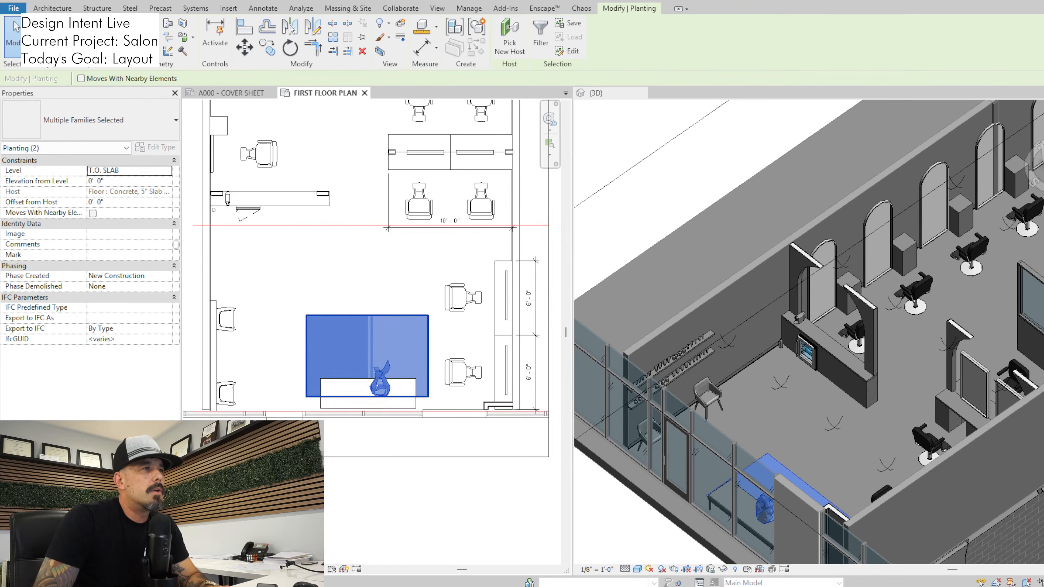
{"action": "left_click", "coordinate": [13, 28]}
{"action": "left_click", "coordinate": [366, 349]}
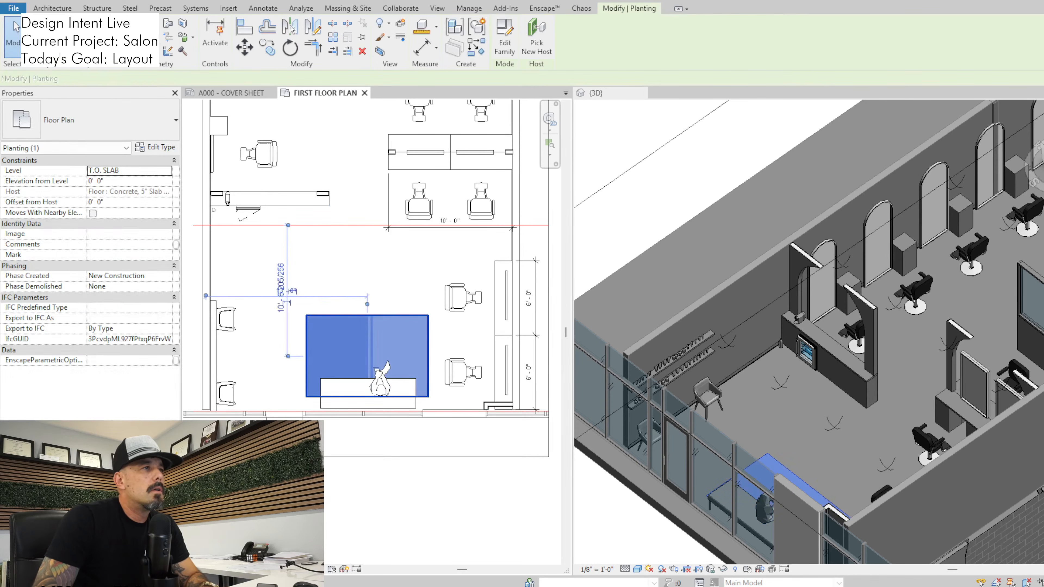
{"action": "left_click_drag", "start_coordinate": [367, 349], "coordinate": [292, 287]}
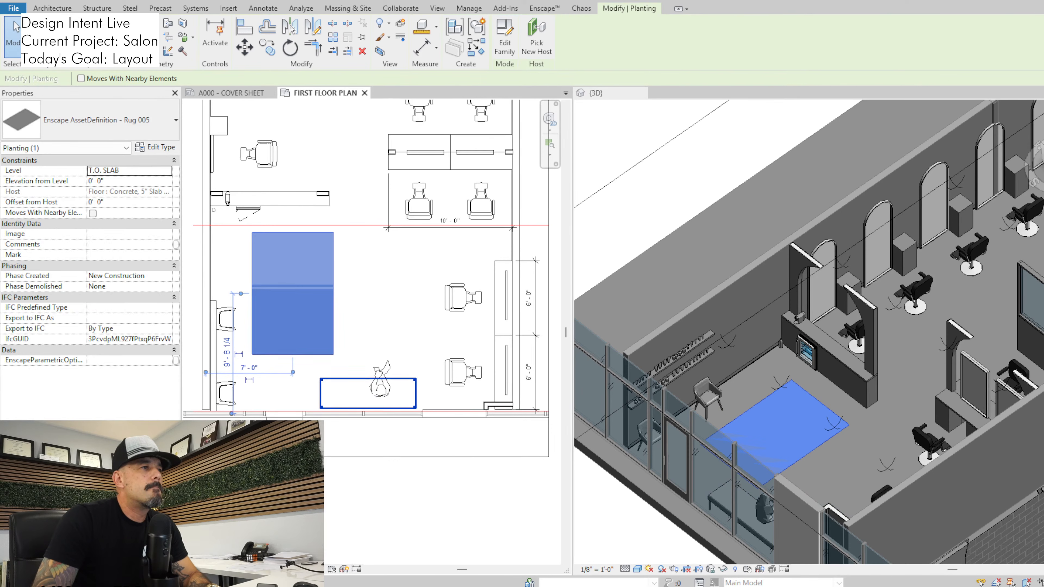
Move the bench and the seated figure to the side wall between the counter and the waiting chairs, turning both to face the rug
{"action": "left_click_drag", "start_coordinate": [368, 394], "coordinate": [232, 252]}
{"action": "key", "text": "space"}
{"action": "key", "text": "space"}
{"action": "key", "text": "space"}
{"action": "left_click_drag", "start_coordinate": [380, 376], "coordinate": [245, 267]}
{"action": "key", "text": "space"}
{"action": "key", "text": "Escape"}
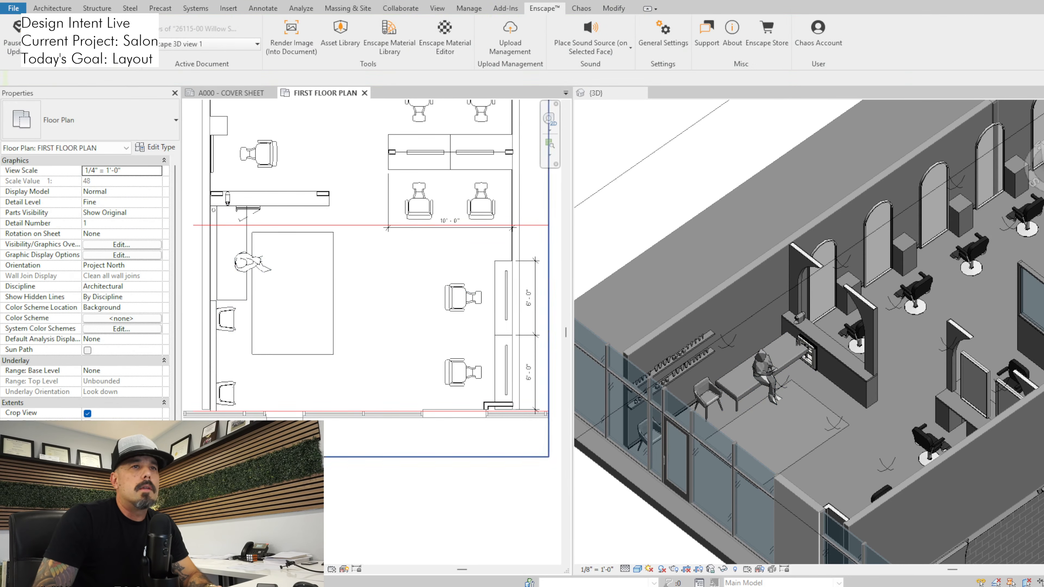
Delete the two styling stations along the side wall next to the storefront, including their chairs, mirrors and counters
{"action": "scroll", "coordinate": [724, 199], "scroll_direction": "down", "scroll_amount": 2}
{"action": "middle_click_drag", "start_coordinate": [754, 316], "coordinate": [858, 317], "text": "shift"}
{"action": "scroll", "coordinate": [399, 232], "scroll_direction": "up", "scroll_amount": 1}
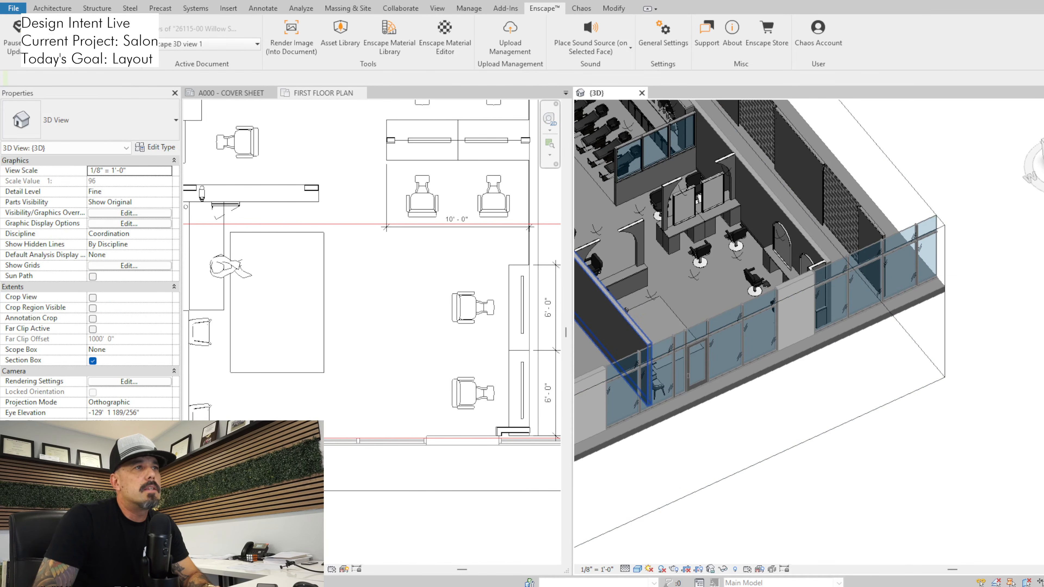
{"action": "left_click", "coordinate": [405, 263]}
{"action": "left_click", "coordinate": [516, 304]}
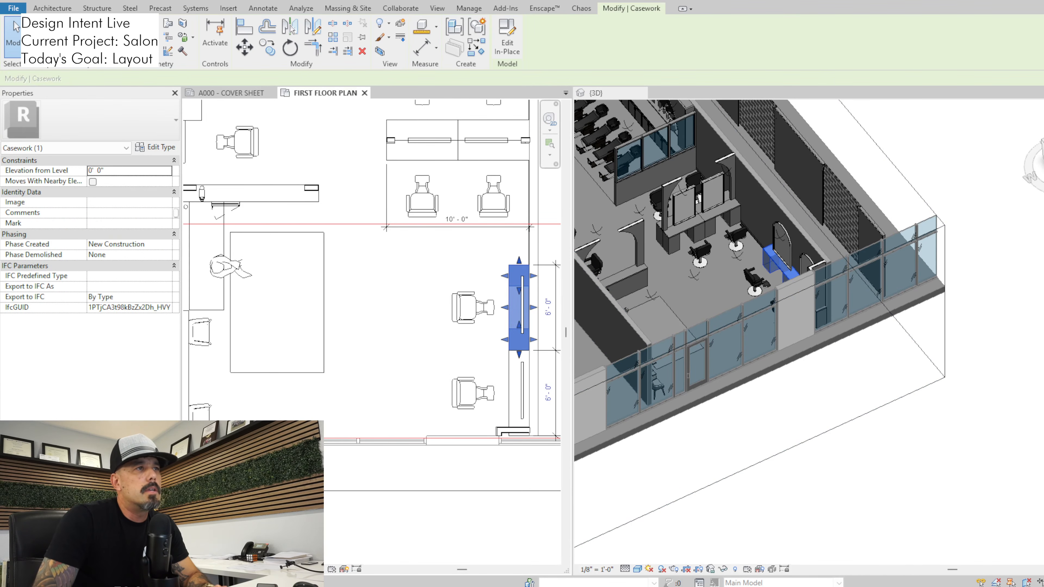
{"action": "left_click_drag", "start_coordinate": [430, 255], "coordinate": [540, 426]}
{"action": "key", "text": "Delete"}
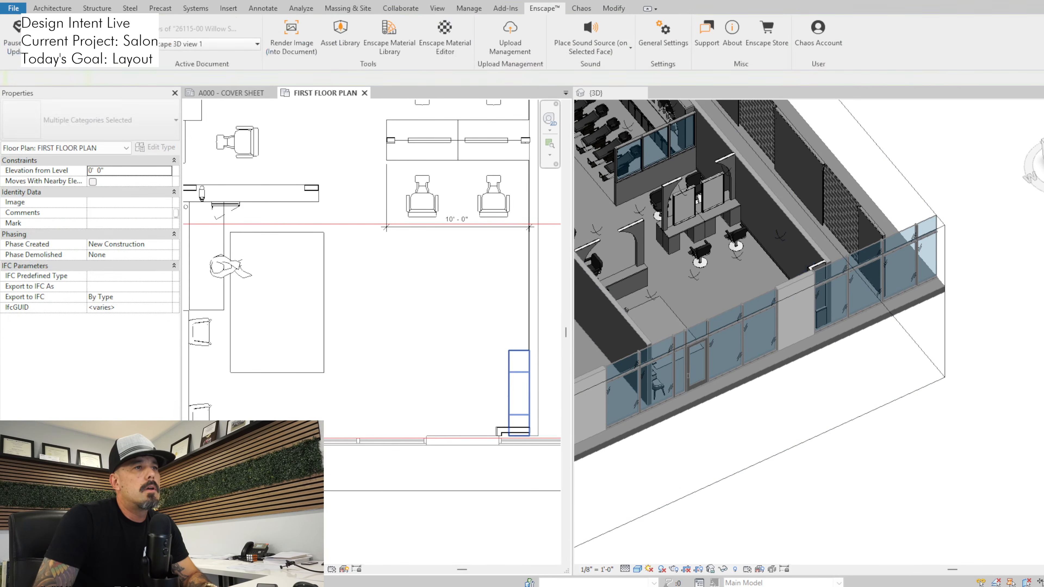
Delete the remaining counter pieces along the side wall at the storefront corner
{"action": "left_click", "coordinate": [510, 393]}
{"action": "key", "text": "Delete"}
{"action": "scroll", "coordinate": [510, 444], "scroll_direction": "down", "scroll_amount": 1}
{"action": "middle_click_drag", "start_coordinate": [510, 444], "coordinate": [507, 481]}
{"action": "left_click_drag", "start_coordinate": [386, 175], "coordinate": [381, 200]}
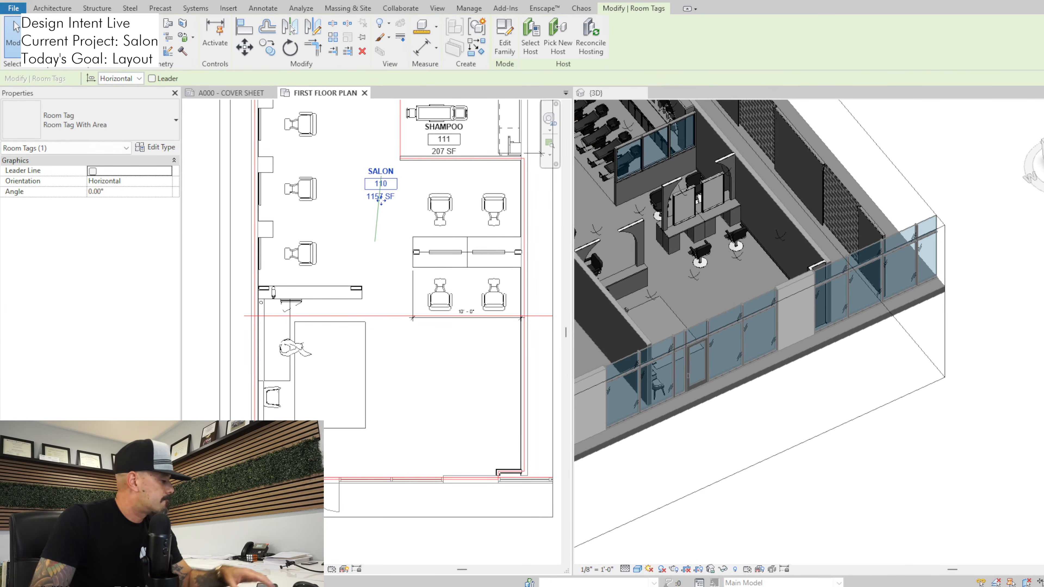
{"action": "key", "text": "Escape"}
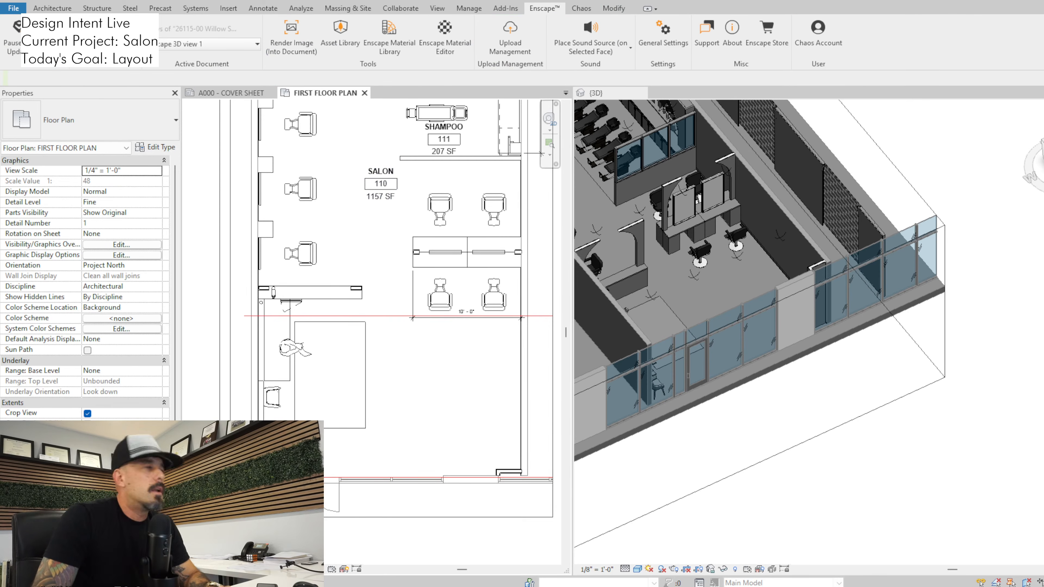
Copy the double-sided styling station with its four chairs about 14 feet along the side wall toward the storefront
{"action": "left_click_drag", "start_coordinate": [404, 173], "coordinate": [529, 319]}
{"action": "scroll", "coordinate": [524, 201], "scroll_direction": "up", "scroll_amount": 2}
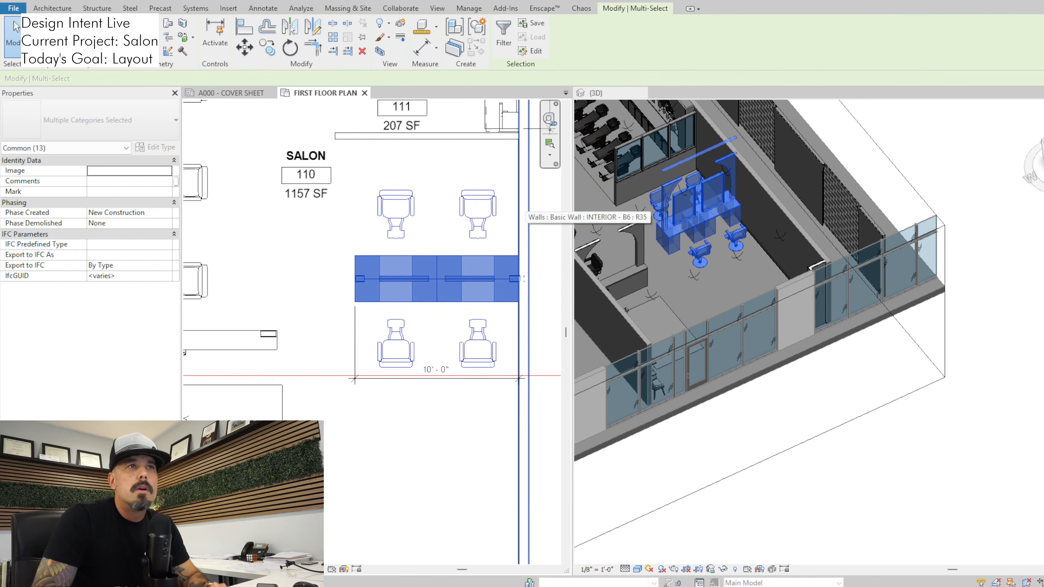
{"action": "key", "text": "c"}
{"action": "key", "text": "o"}
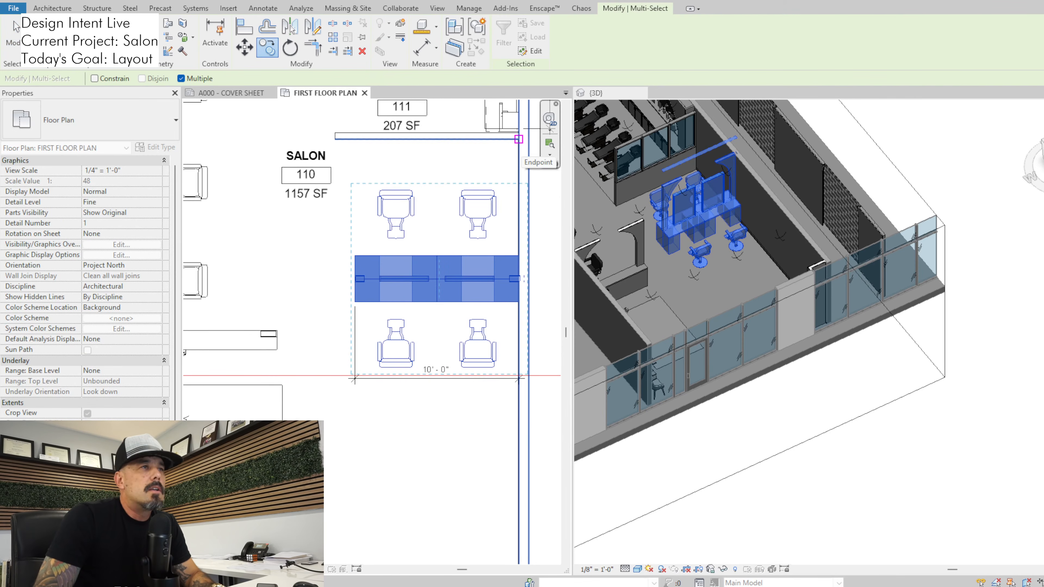
{"action": "left_click", "coordinate": [518, 138]}
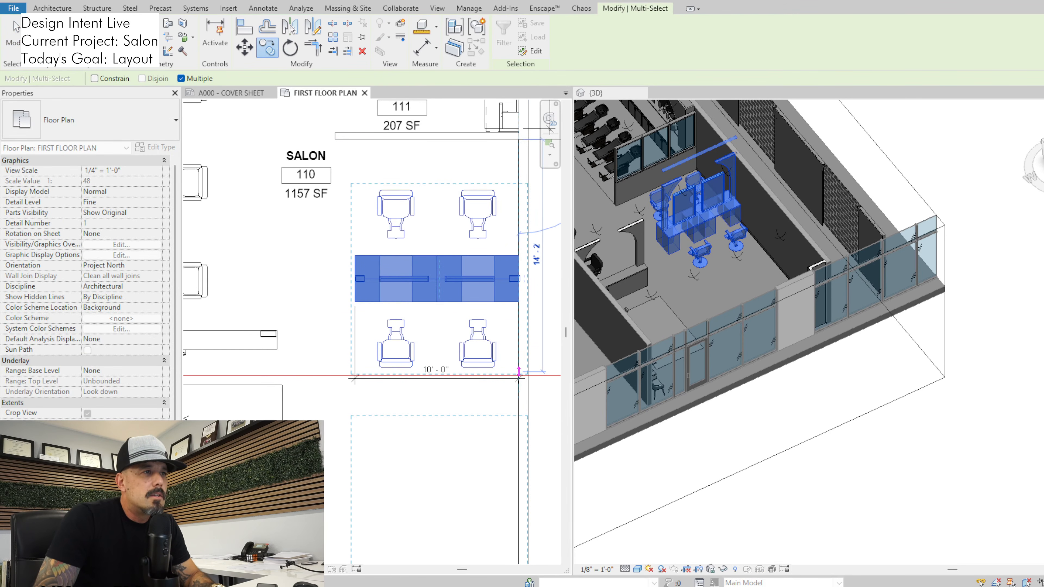
{"action": "left_click", "coordinate": [518, 372]}
{"action": "scroll", "coordinate": [518, 373], "scroll_direction": "down", "scroll_amount": 1}
{"action": "middle_click_drag", "start_coordinate": [506, 377], "coordinate": [488, 248]}
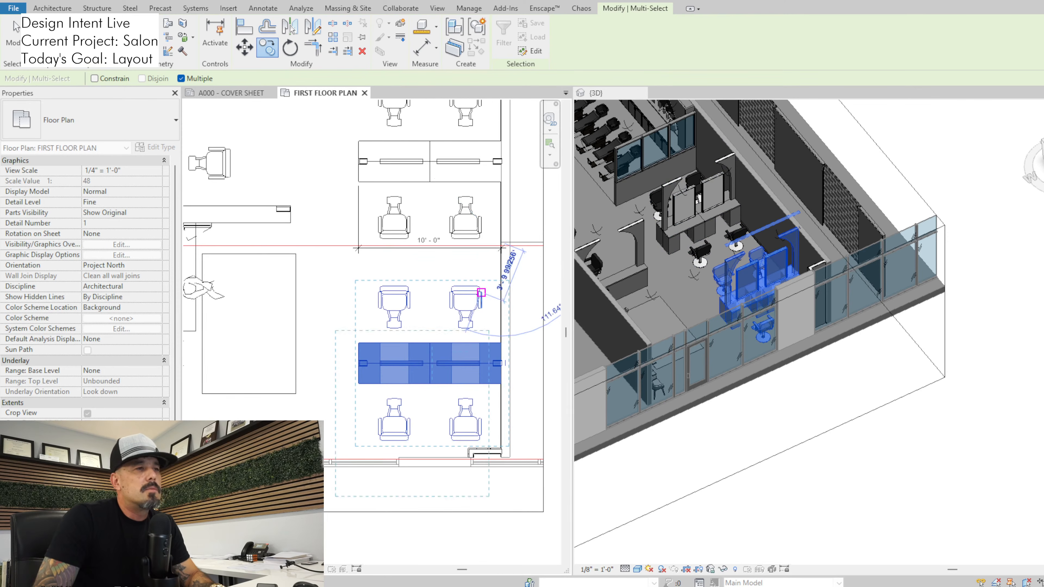
{"action": "key", "text": "Escape"}
{"action": "key", "text": "Escape"}
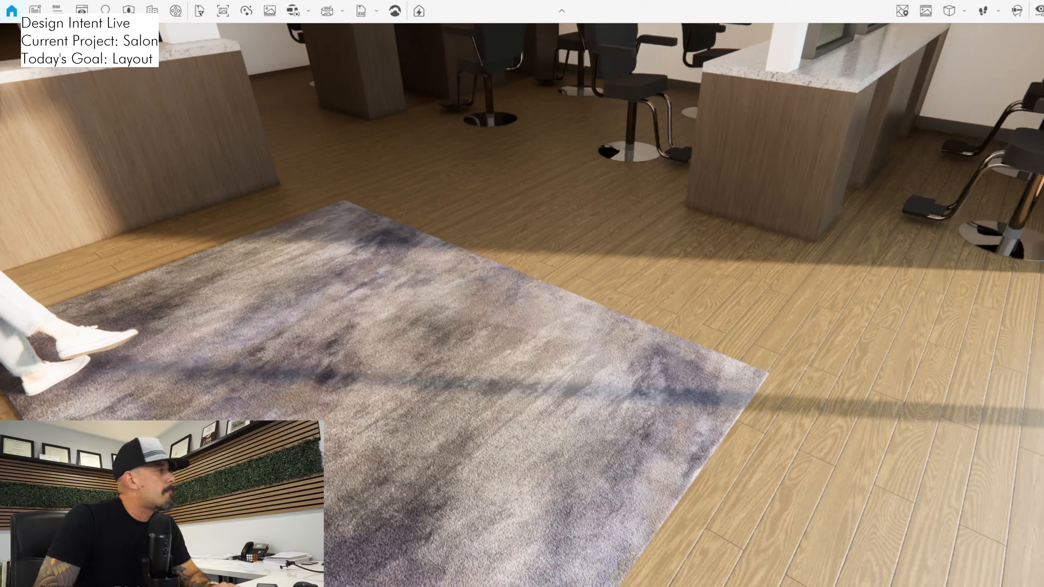
Switch to the Enscape walkthrough and examine the copied styling station and the space between its chairs and the storefront
{"action": "key", "text": "s"}
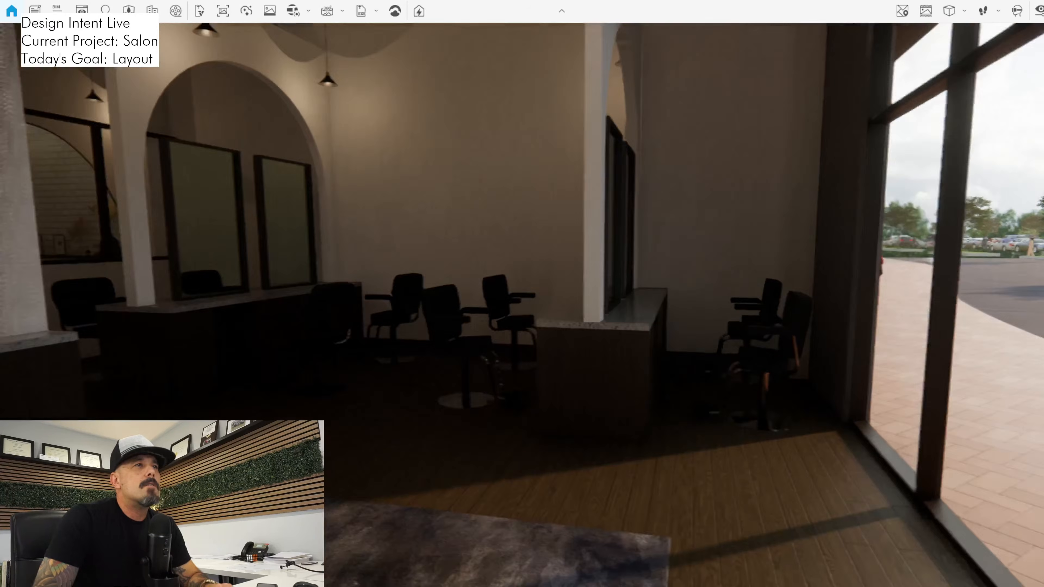
{"action": "key", "text": "s"}
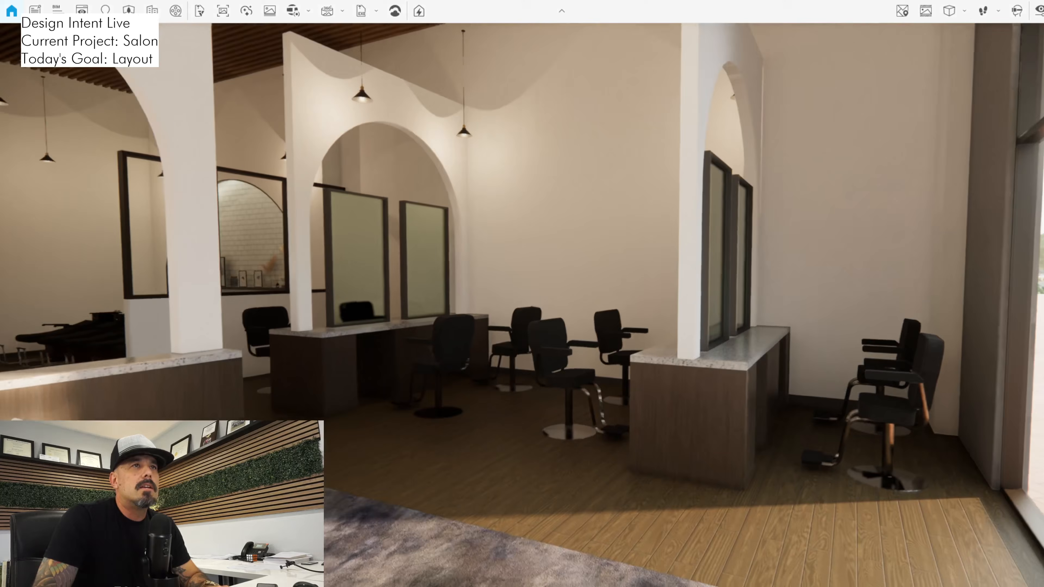
{"action": "left_click_drag", "start_coordinate": [522, 305], "coordinate": [591, 223]}
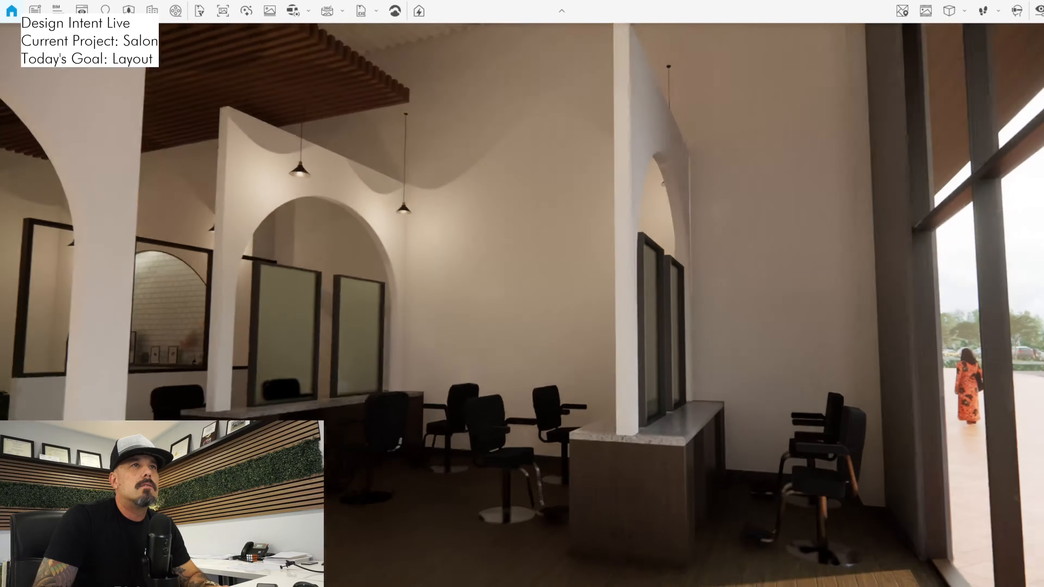
{"action": "key", "text": "s"}
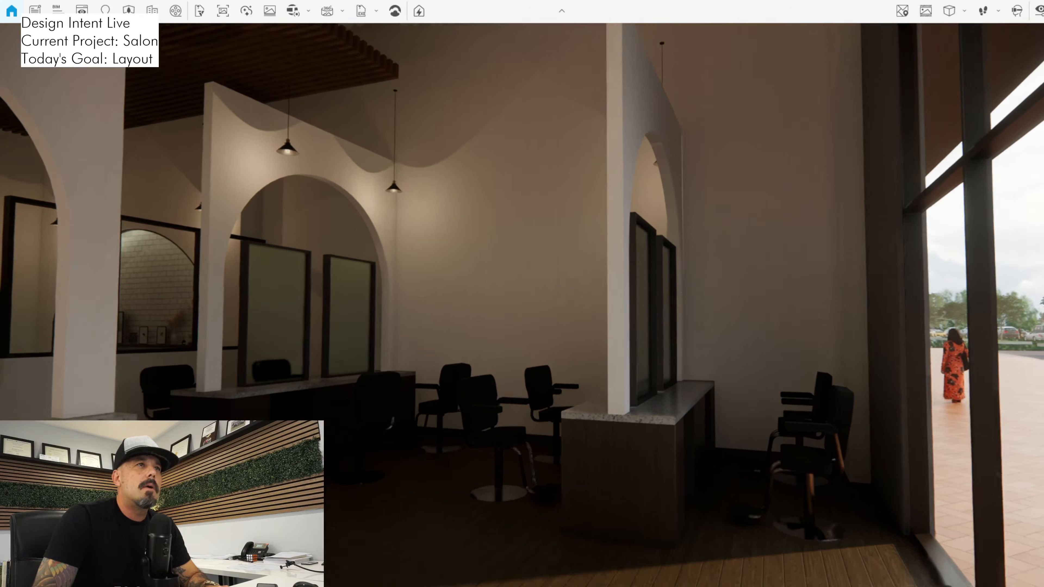
{"action": "left_click_drag", "start_coordinate": [522, 305], "coordinate": [768, 417]}
{"action": "key", "text": "w"}
{"action": "key", "text": "w"}
{"action": "key", "text": "a"}
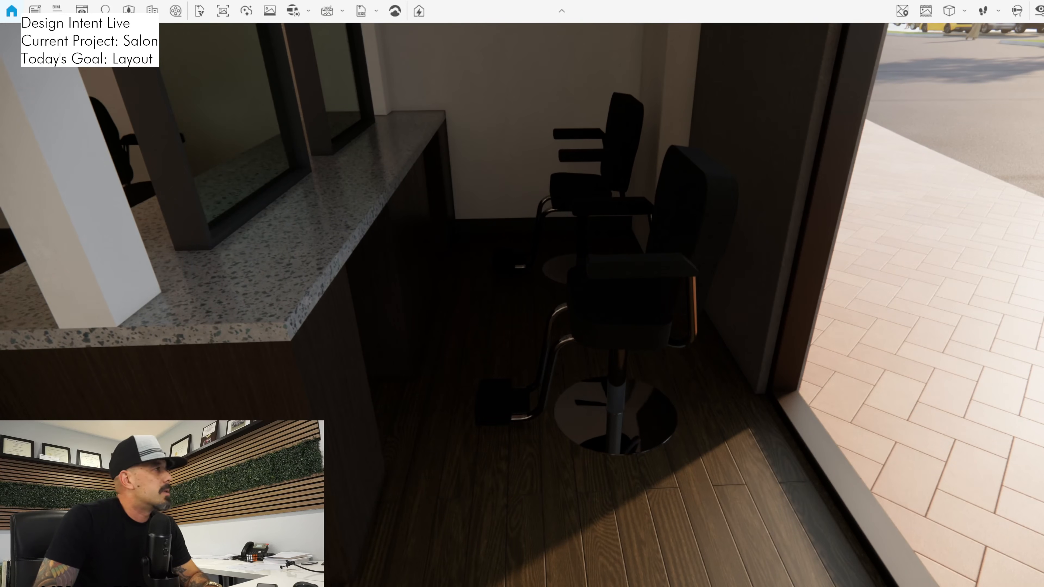
Switch to the Revit floor plan and move the copied station and its chairs slightly away from the storefront
{"action": "key", "text": "alt+Tab"}
{"action": "middle_click_drag", "start_coordinate": [457, 370], "coordinate": [455, 362]}
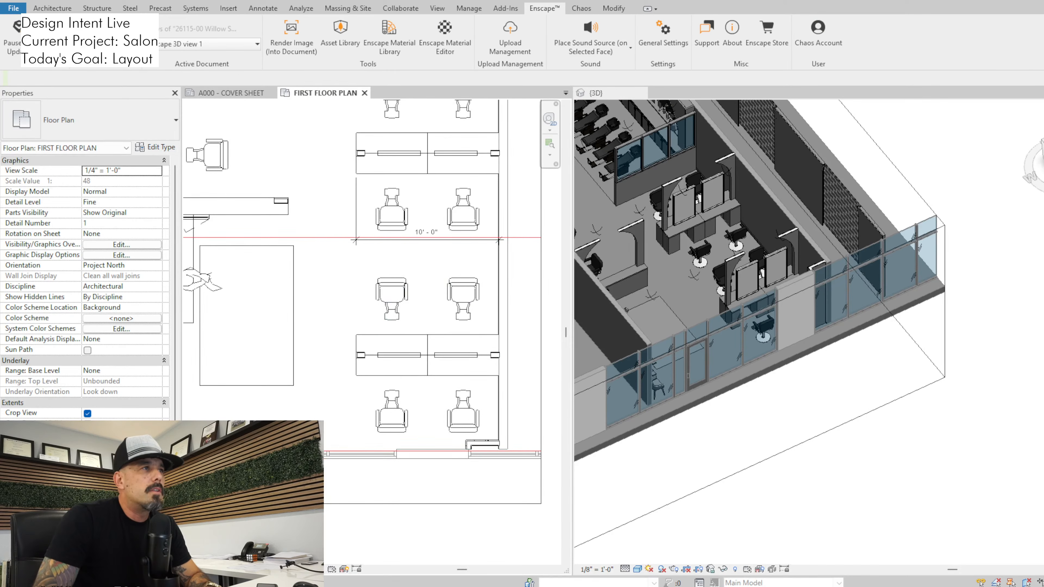
{"action": "left_click_drag", "start_coordinate": [331, 254], "coordinate": [504, 446]}
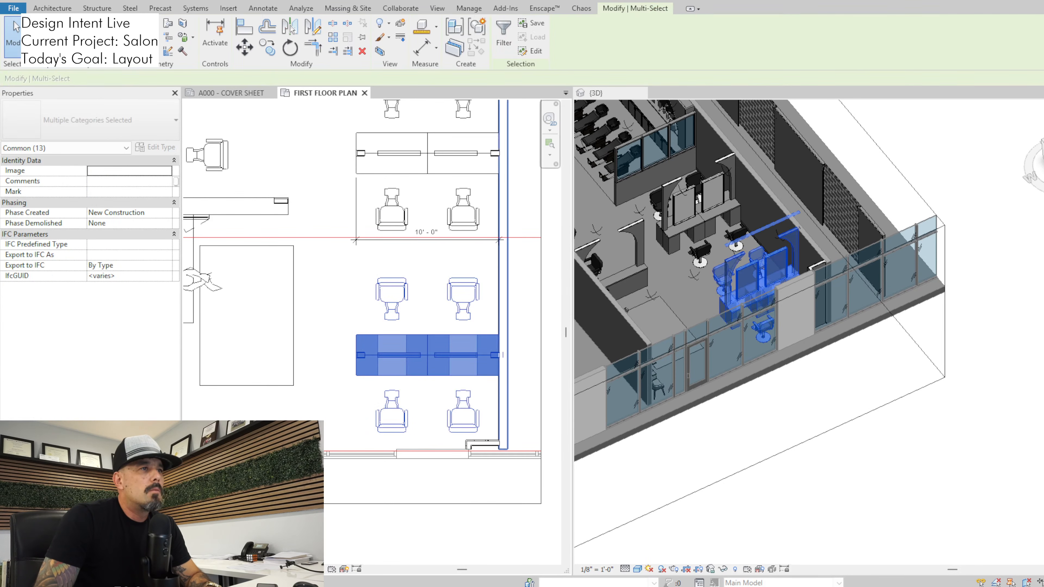
{"action": "scroll", "coordinate": [471, 384], "scroll_direction": "up", "scroll_amount": 1}
{"action": "middle_click_drag", "start_coordinate": [463, 347], "coordinate": [464, 362]}
{"action": "key", "text": "m"}
{"action": "key", "text": "v"}
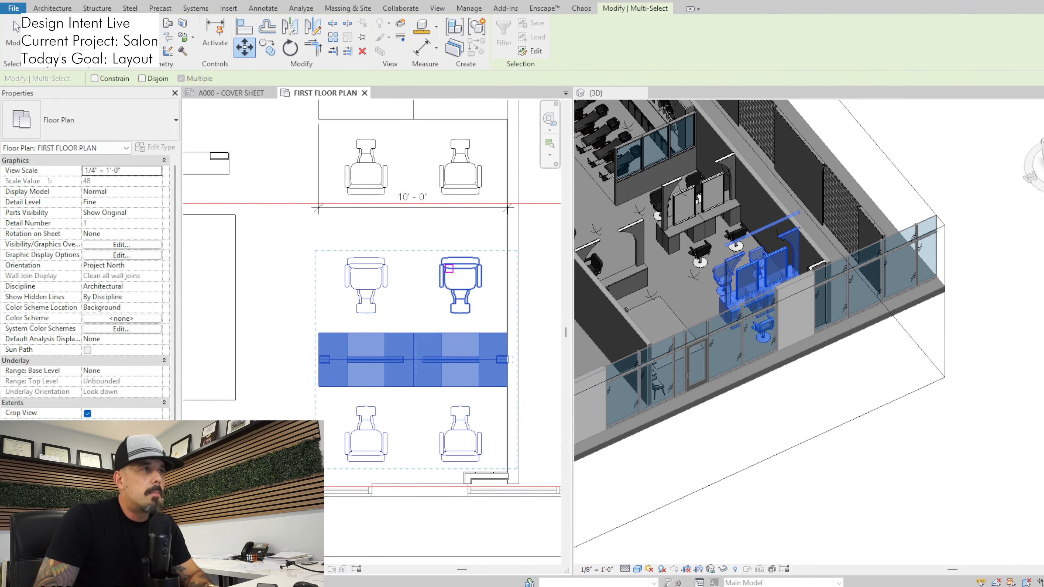
{"action": "left_click", "coordinate": [460, 256]}
{"action": "left_click", "coordinate": [460, 244]}
{"action": "scroll", "coordinate": [460, 243], "scroll_direction": "down", "scroll_amount": 1}
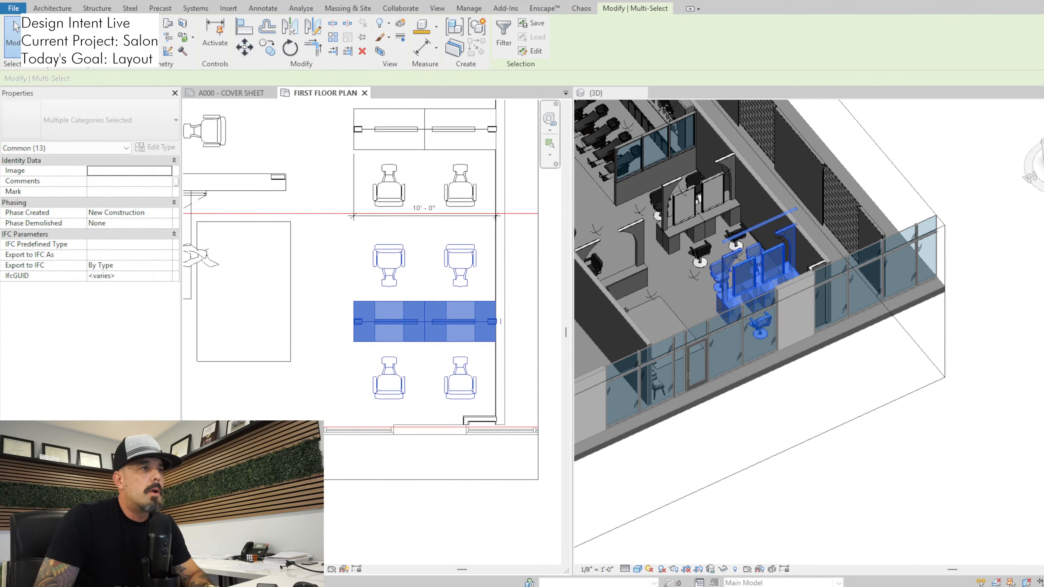
Move both double-sided stations with all their chairs slightly toward the shampoo area's half wall
{"action": "scroll", "coordinate": [460, 245], "scroll_direction": "down", "scroll_amount": 2}
{"action": "middle_click_drag", "start_coordinate": [459, 244], "coordinate": [440, 376]}
{"action": "left_click_drag", "start_coordinate": [361, 233], "coordinate": [478, 484]}
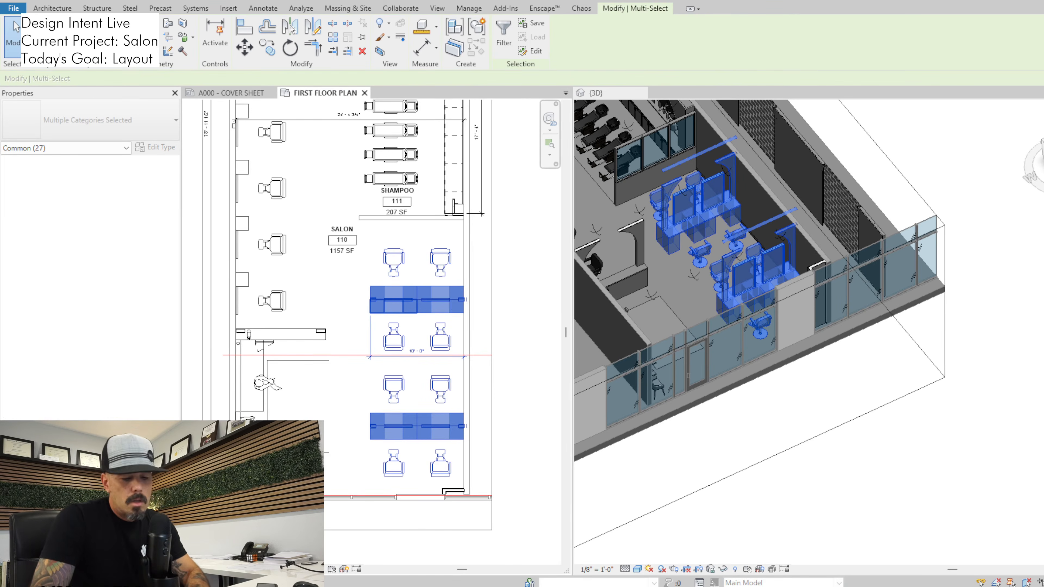
{"action": "scroll", "coordinate": [407, 243], "scroll_direction": "up", "scroll_amount": 2}
{"action": "key", "text": "m"}
{"action": "key", "text": "v"}
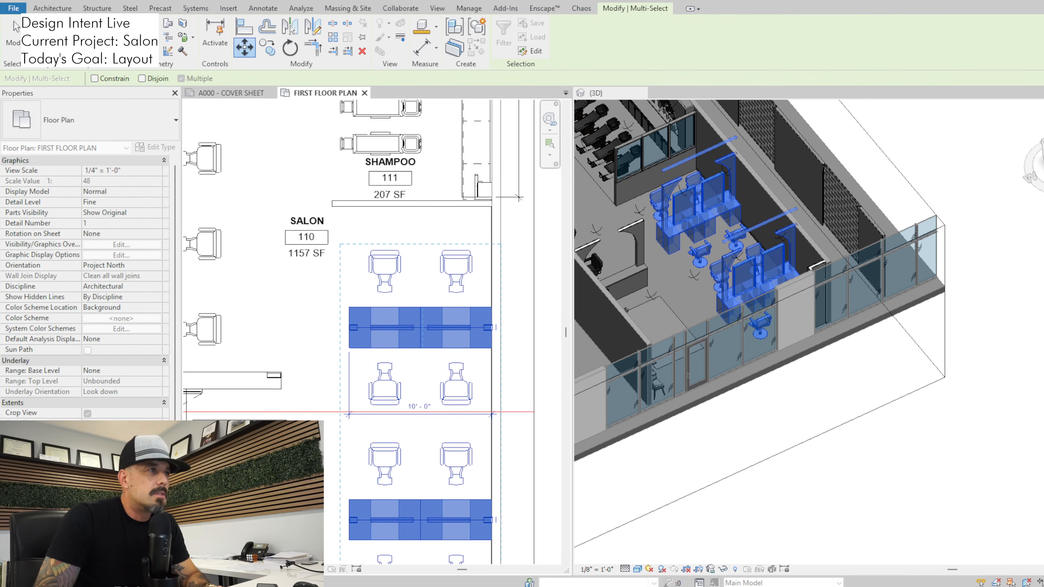
{"action": "left_click", "coordinate": [385, 248]}
{"action": "left_click", "coordinate": [384, 233]}
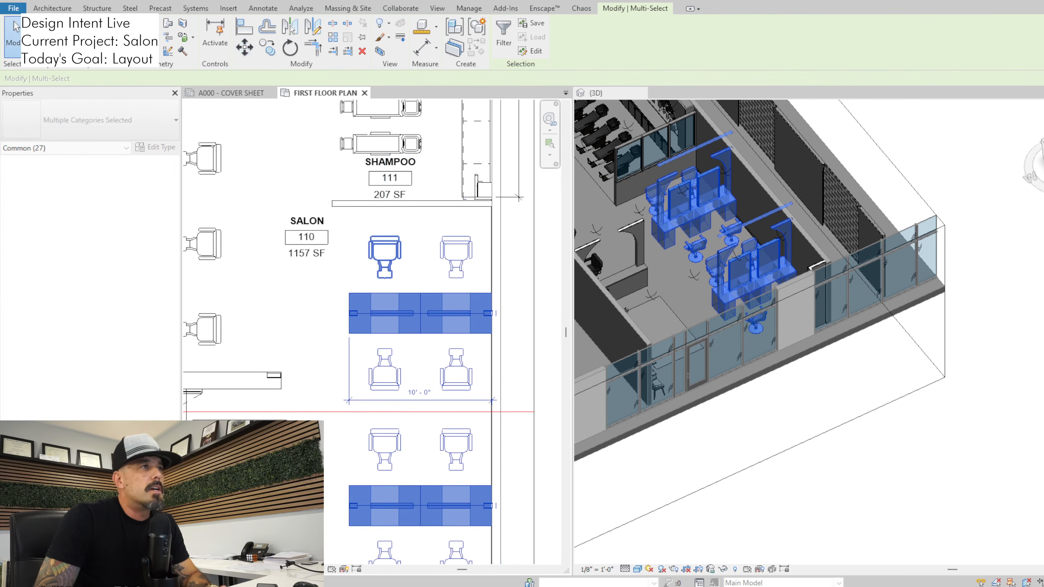
{"action": "scroll", "coordinate": [415, 283], "scroll_direction": "down", "scroll_amount": 2}
{"action": "middle_click_drag", "start_coordinate": [415, 283], "coordinate": [420, 241]}
{"action": "key", "text": "Escape"}
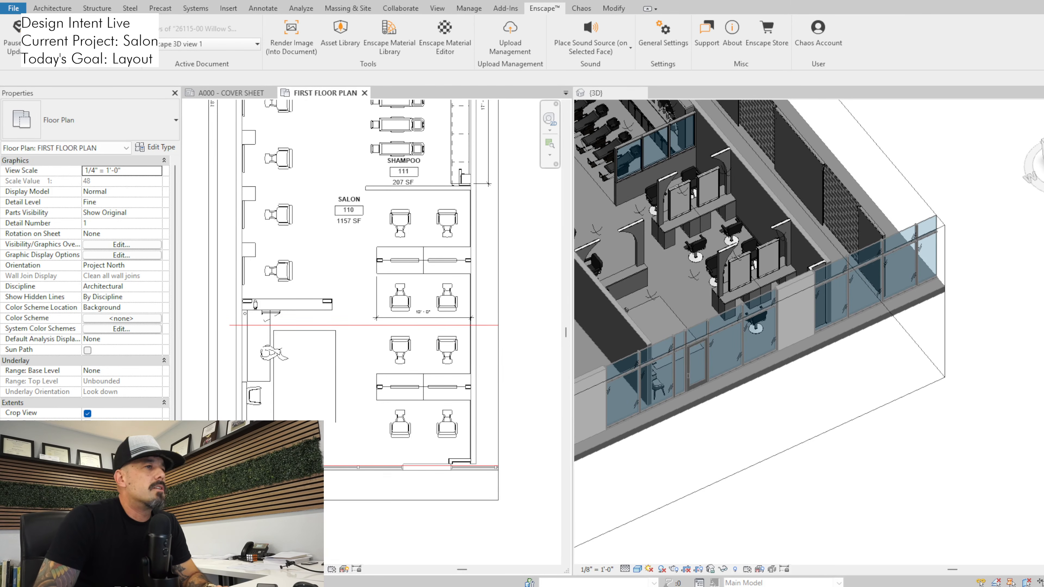
Review the plan, then switch to the Enscape walkthrough and view the counter and both double-sided stations from the entrance
{"action": "middle_click_drag", "start_coordinate": [356, 325], "coordinate": [356, 364]}
{"action": "scroll", "coordinate": [355, 365], "scroll_direction": "down", "scroll_amount": 1}
{"action": "middle_click_drag", "start_coordinate": [334, 312], "coordinate": [349, 292]}
{"action": "scroll", "coordinate": [340, 377], "scroll_direction": "down", "scroll_amount": 1}
{"action": "scroll", "coordinate": [349, 293], "scroll_direction": "up", "scroll_amount": 2}
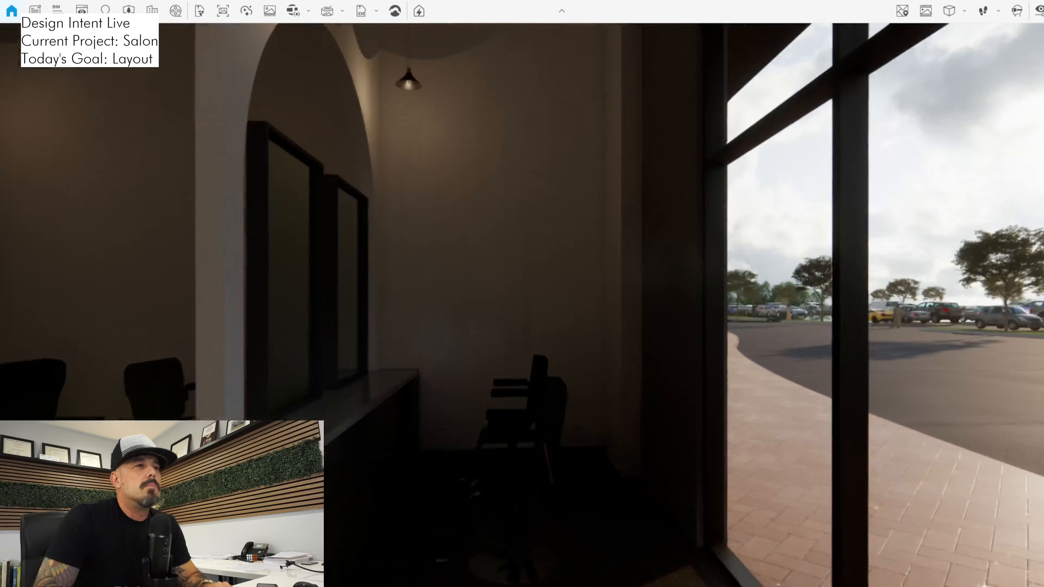
{"action": "key", "text": "s"}
{"action": "key", "text": "w"}
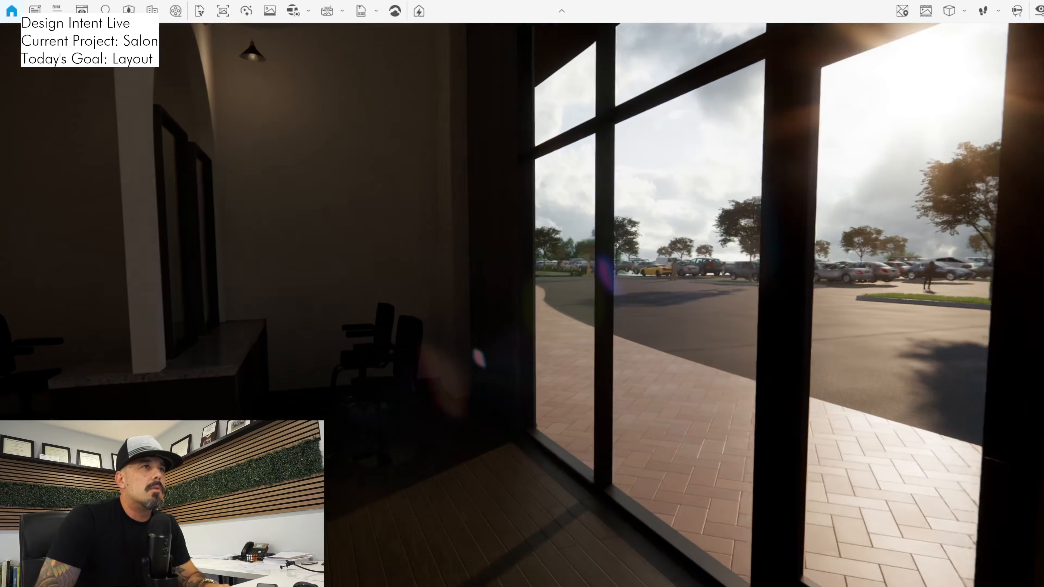
{"action": "key", "text": "s"}
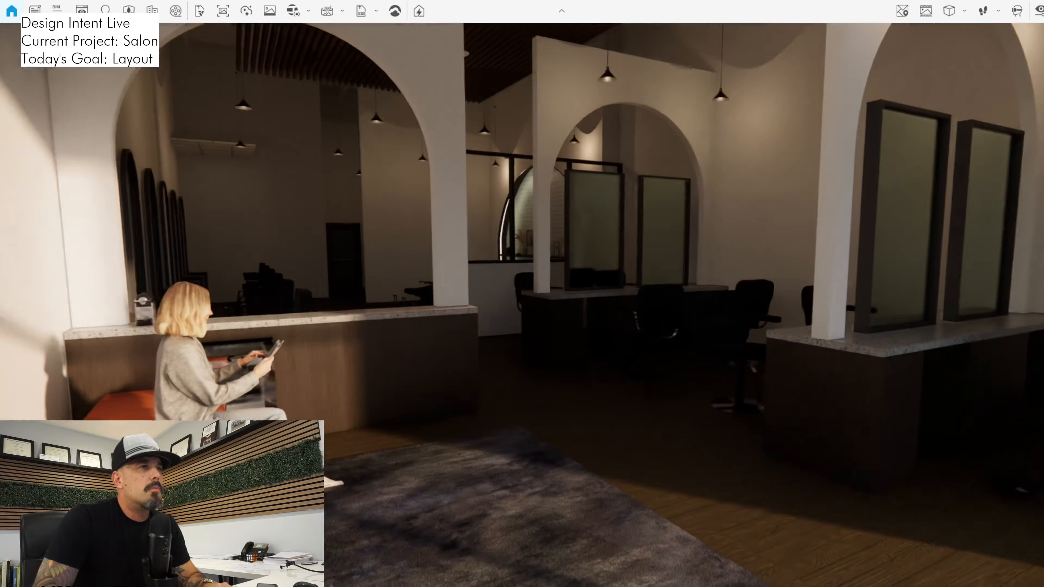
{"action": "key", "text": "d"}
{"action": "key", "text": "s"}
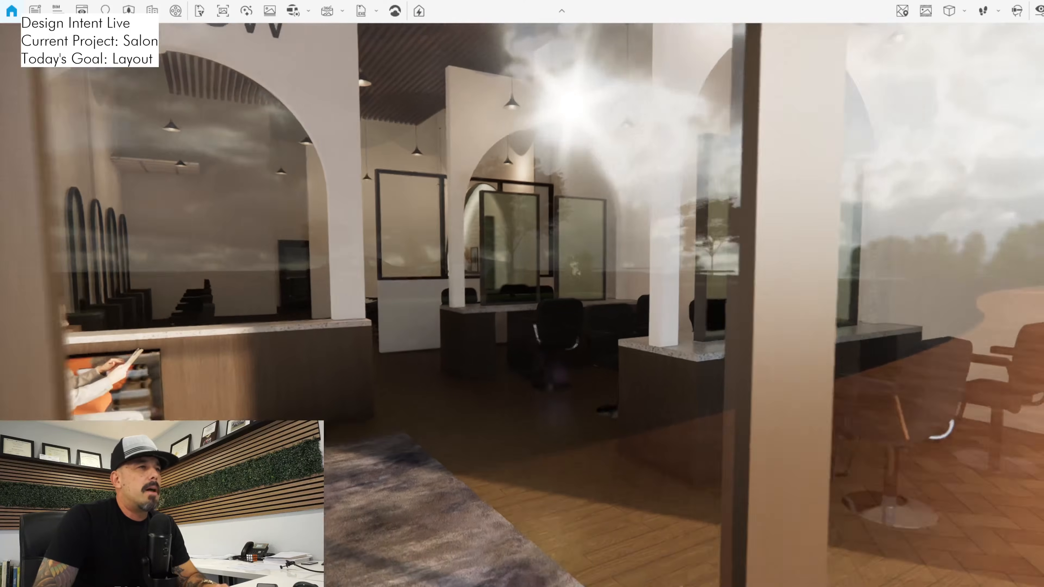
{"action": "key", "text": "w"}
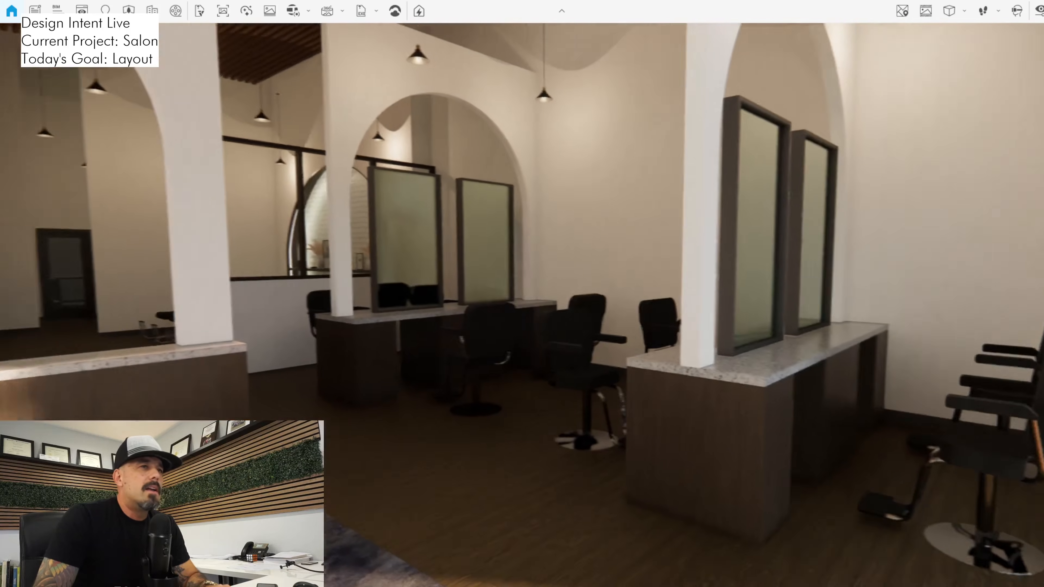
Walk up to the storefront-side station to examine the chair clearance, and back away to view both stations from the waiting area
{"action": "left_click_drag", "start_coordinate": [522, 305], "coordinate": [720, 317]}
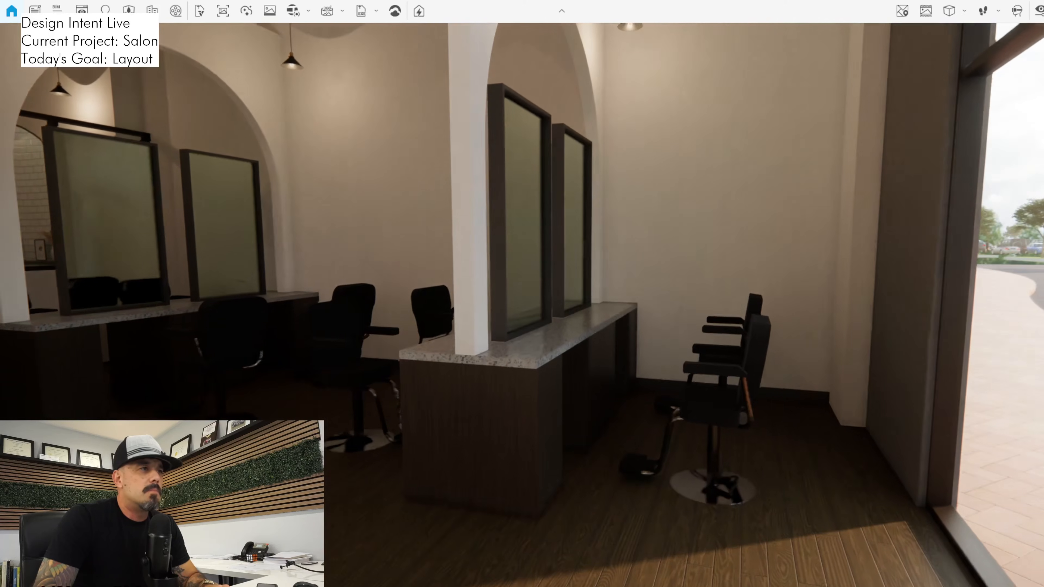
{"action": "key", "text": "w"}
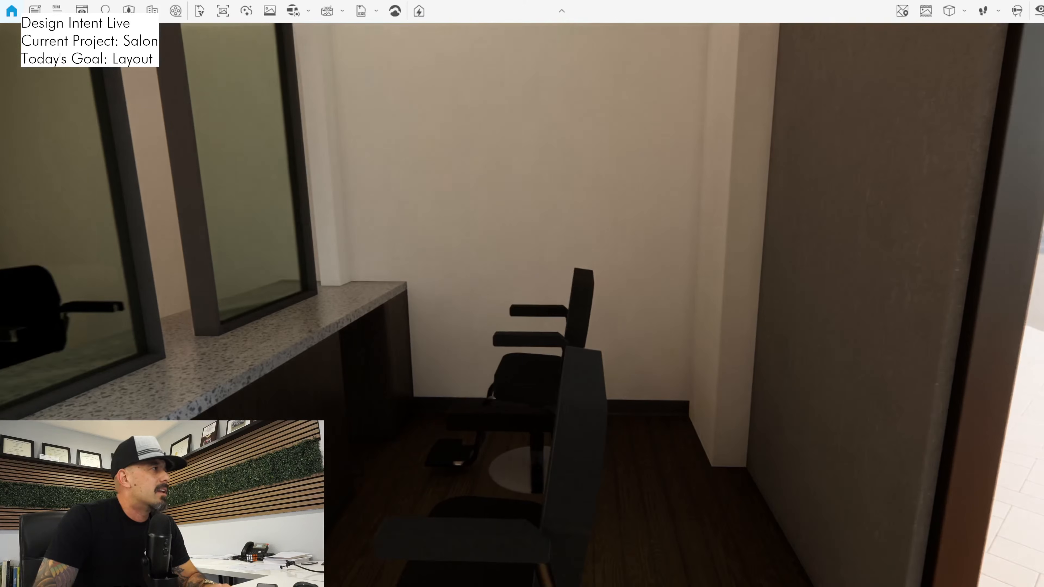
{"action": "key", "text": "d"}
{"action": "left_click_drag", "start_coordinate": [522, 305], "coordinate": [247, 269]}
{"action": "key", "text": "s"}
{"action": "key", "text": "s"}
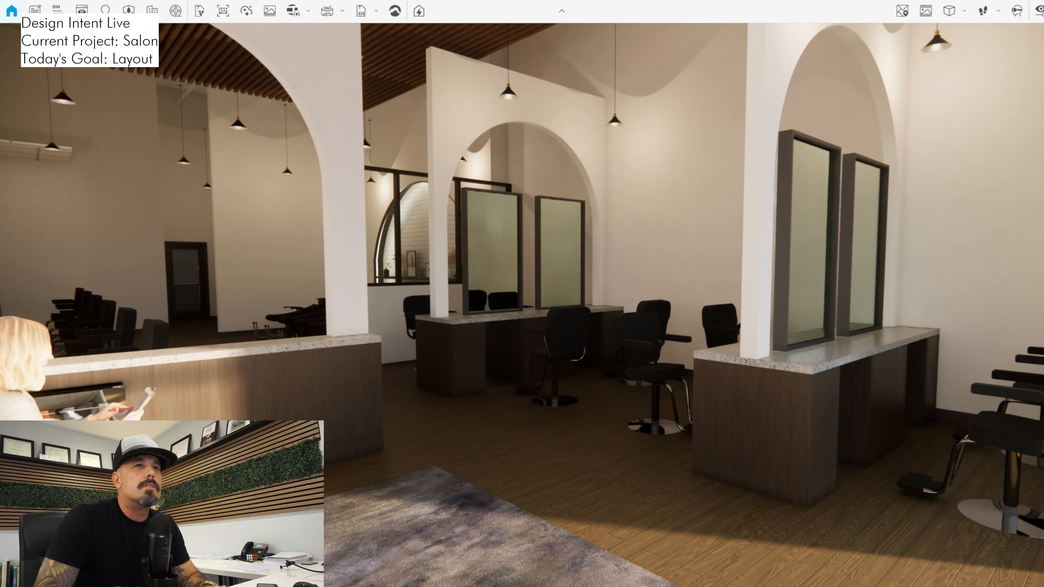
{"action": "key", "text": "w"}
{"action": "left_click_drag", "start_coordinate": [247, 269], "coordinate": [288, 260]}
{"action": "key", "text": "a"}
{"action": "key", "text": "s"}
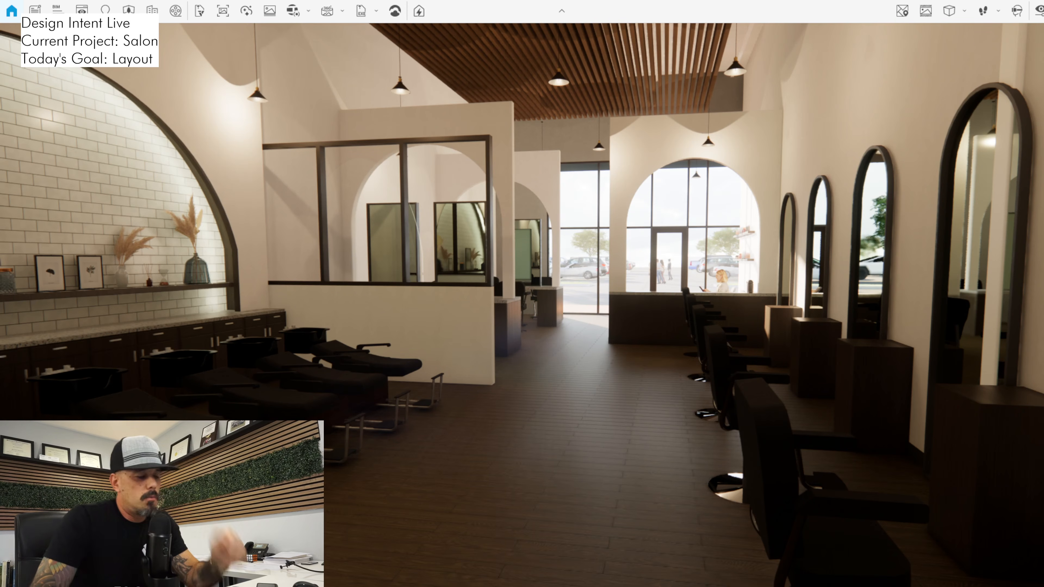
Walk from the shampoo area toward the storefront, examining the aisle between the double-sided stations and the reception counter
{"action": "key", "text": "w"}
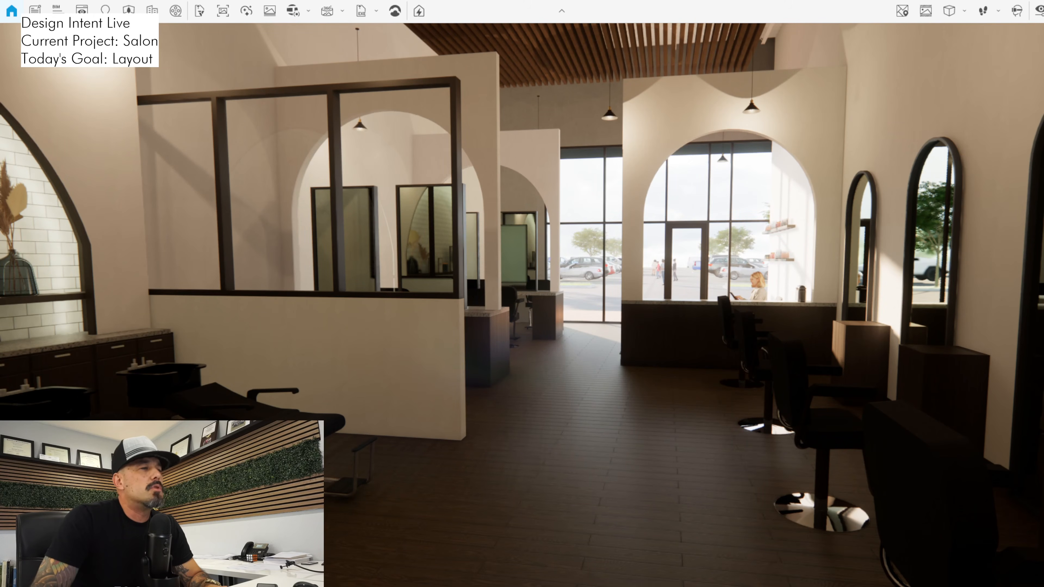
{"action": "key", "text": "s"}
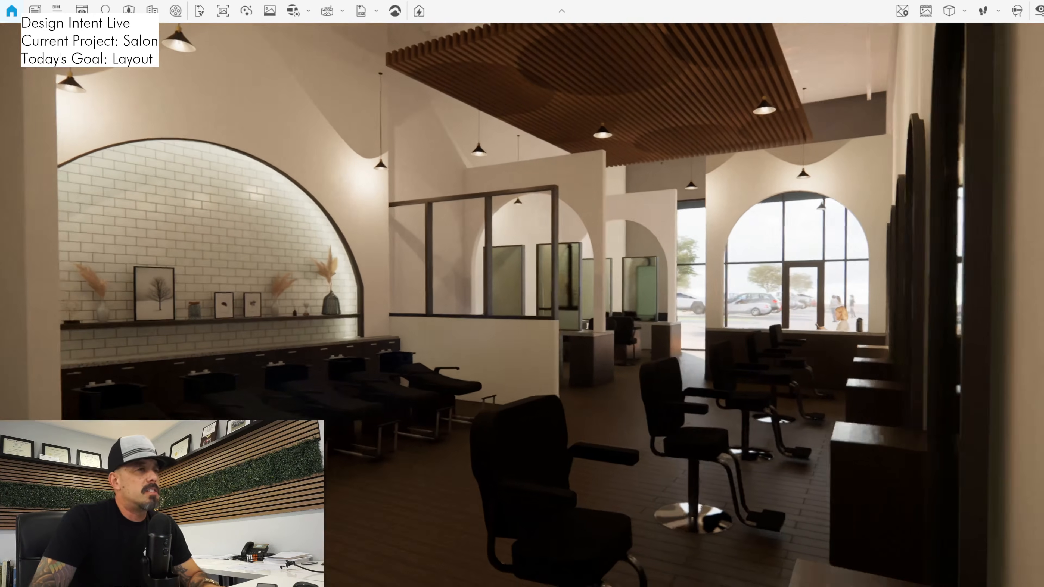
{"action": "left_click_drag", "start_coordinate": [534, 304], "coordinate": [415, 280]}
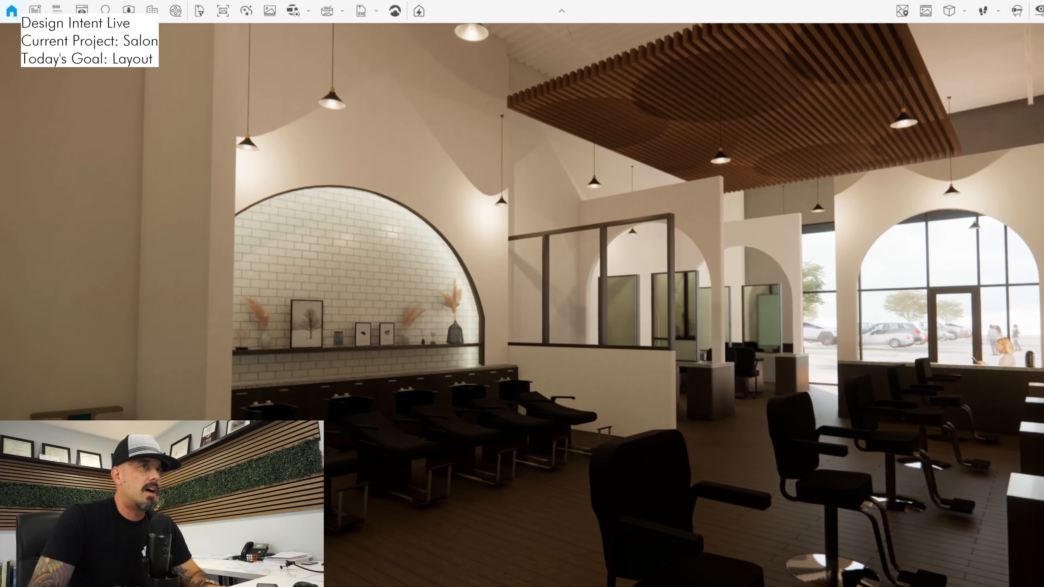
{"action": "key", "text": "w"}
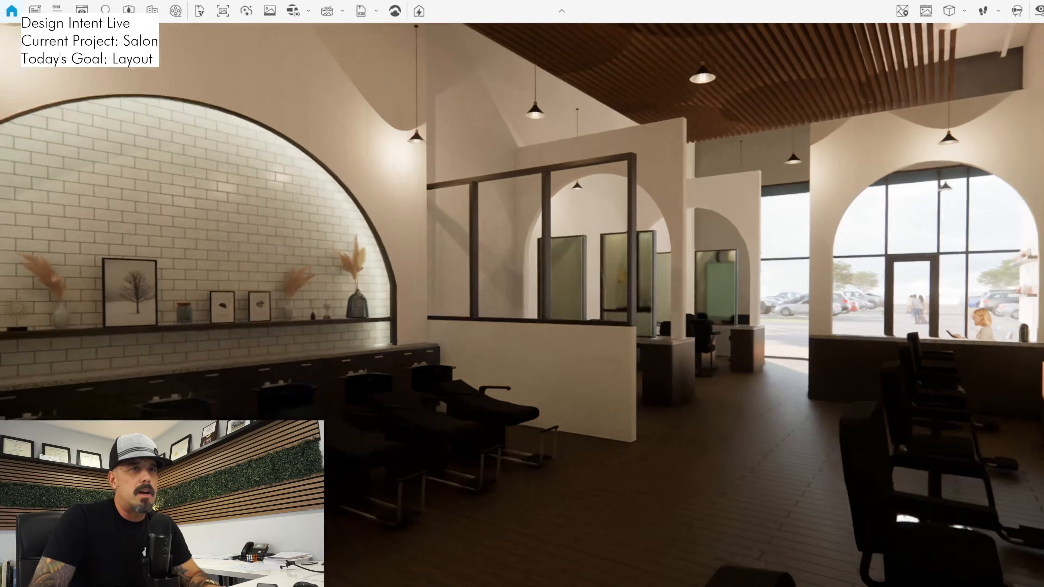
{"action": "key", "text": "w"}
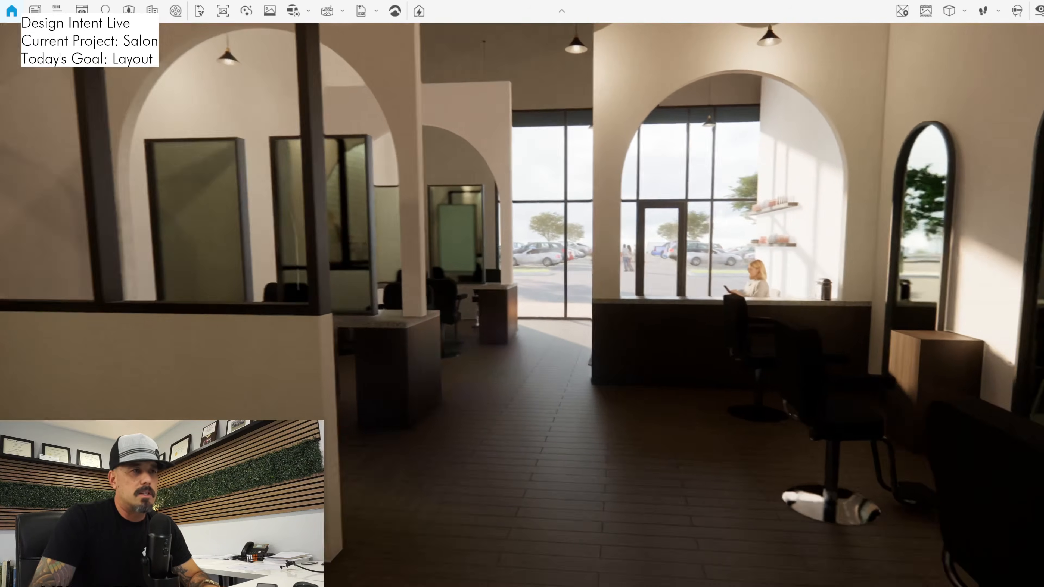
{"action": "key", "text": "w"}
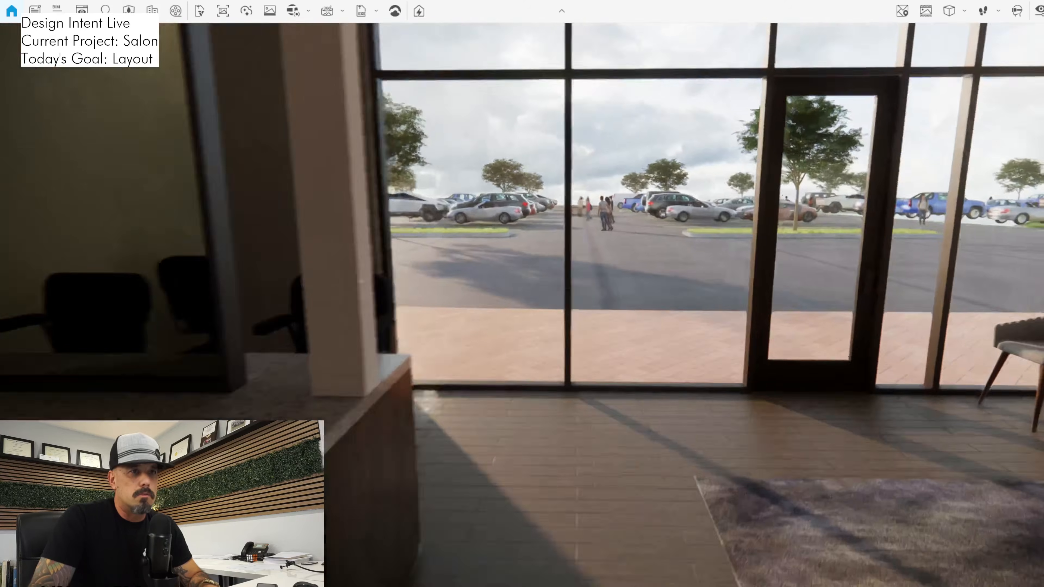
Turn the walkthrough from the storefront to view the counter and both double-sided stations, and switch back to Revit
{"action": "key", "text": "w"}
{"action": "left_click_drag", "start_coordinate": [575, 304], "coordinate": [280, 292]}
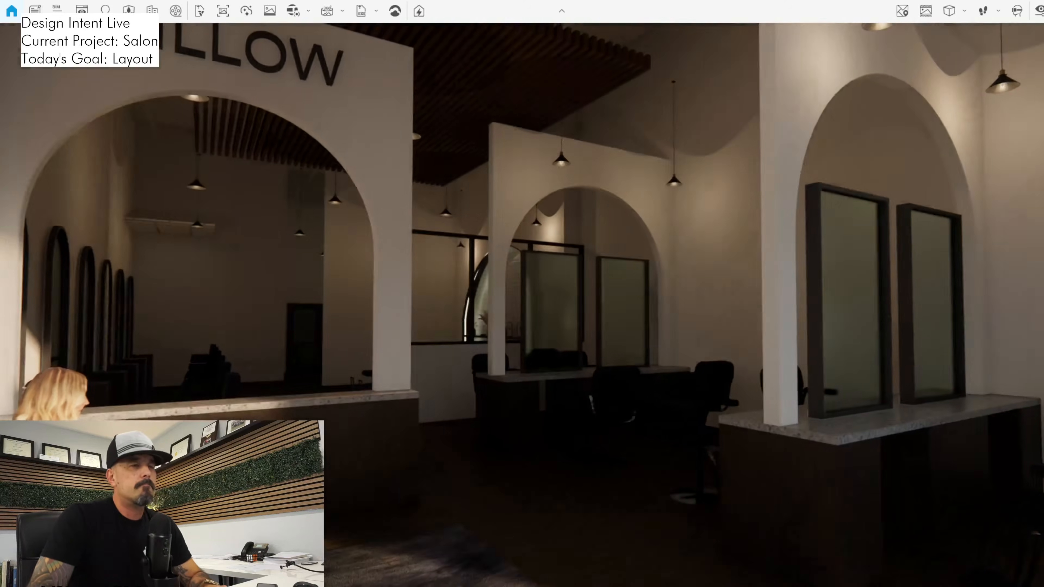
{"action": "key", "text": "alt+Tab"}
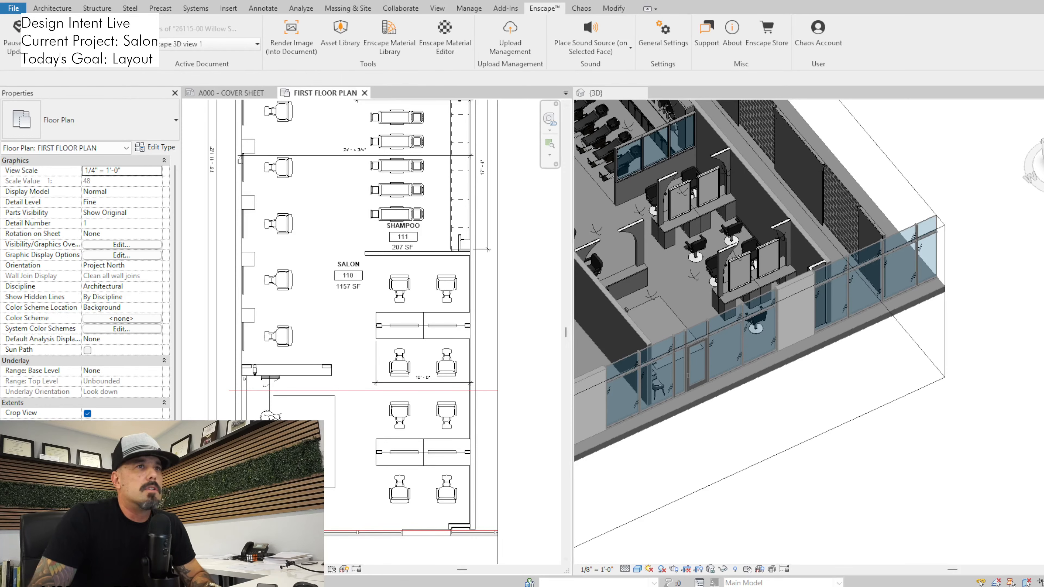
Try removing the arched wall from the storefront-side double station, and examine the open counter in Enscape
{"action": "left_click", "coordinate": [736, 255]}
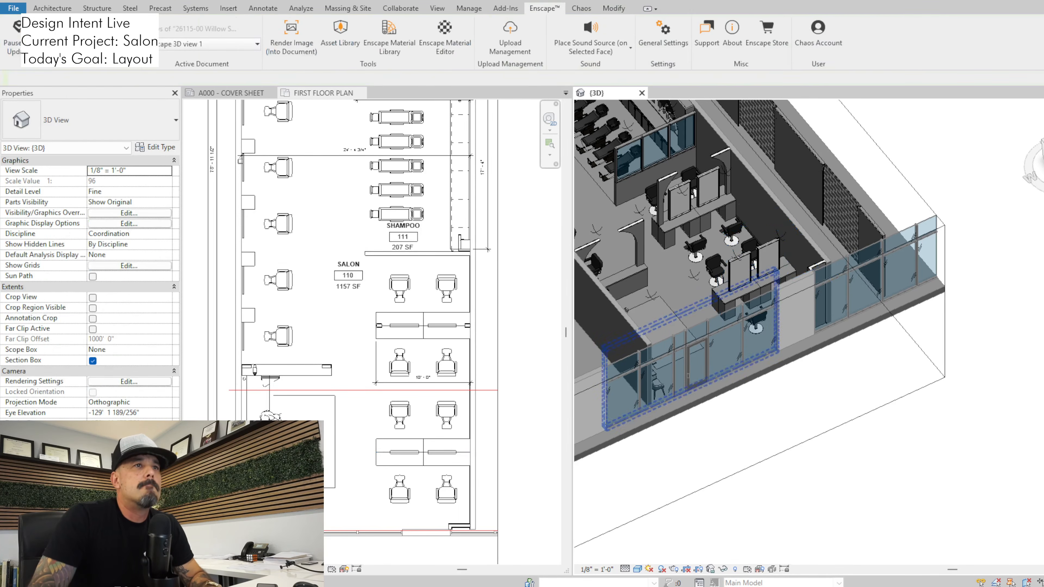
{"action": "key", "text": "alt+Tab"}
{"action": "left_click_drag", "start_coordinate": [521, 304], "coordinate": [665, 337]}
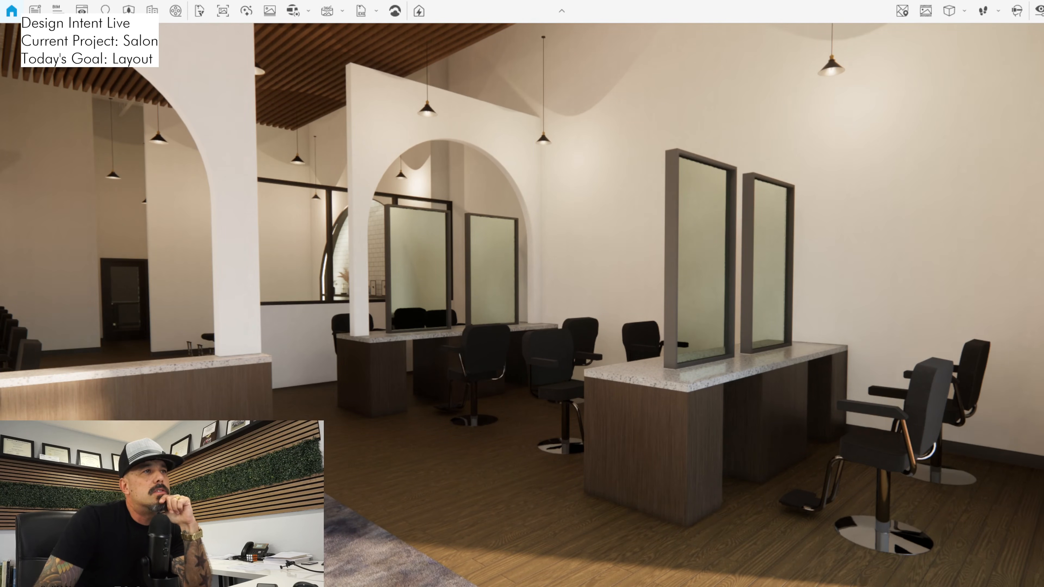
{"action": "left_click_drag", "start_coordinate": [521, 304], "coordinate": [569, 339]}
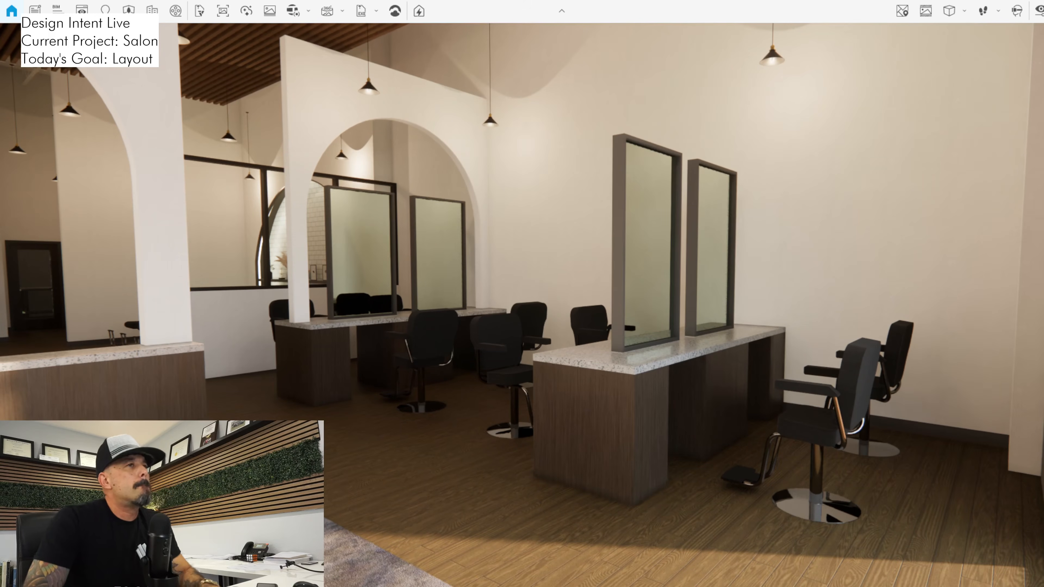
{"action": "key", "text": "alt+Tab"}
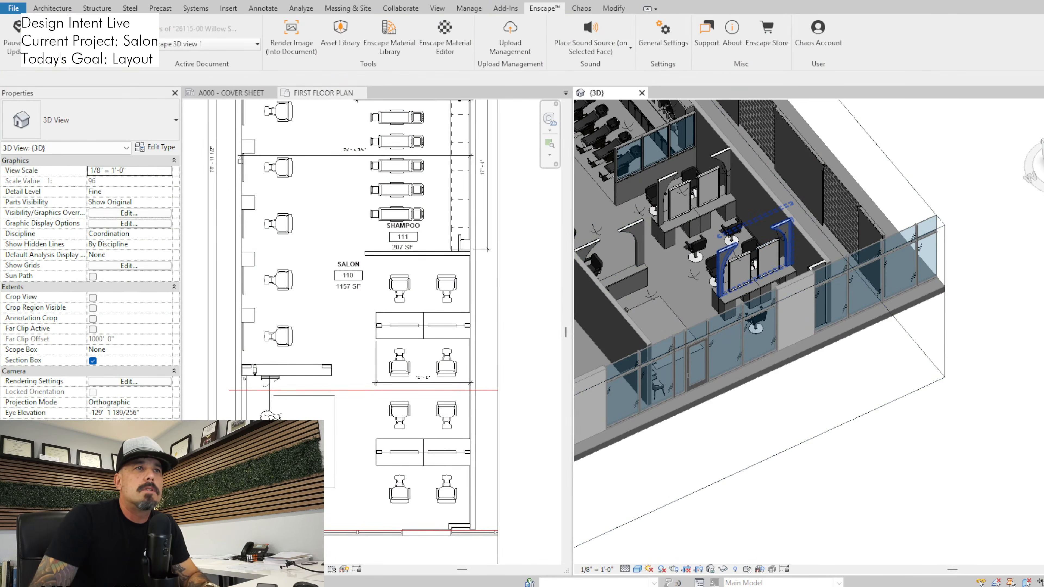
Edit the profile of the arched wall on the storefront-side station and sketch a straight line across the top of its arch
{"action": "left_click", "coordinate": [729, 265]}
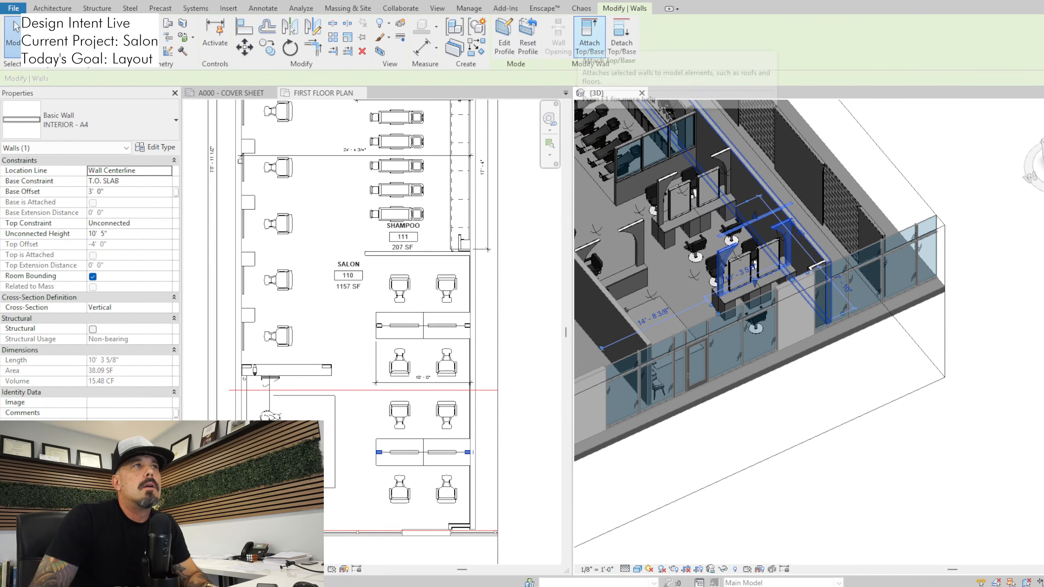
{"action": "left_click", "coordinate": [504, 37]}
{"action": "scroll", "coordinate": [769, 228], "scroll_direction": "up", "scroll_amount": 3}
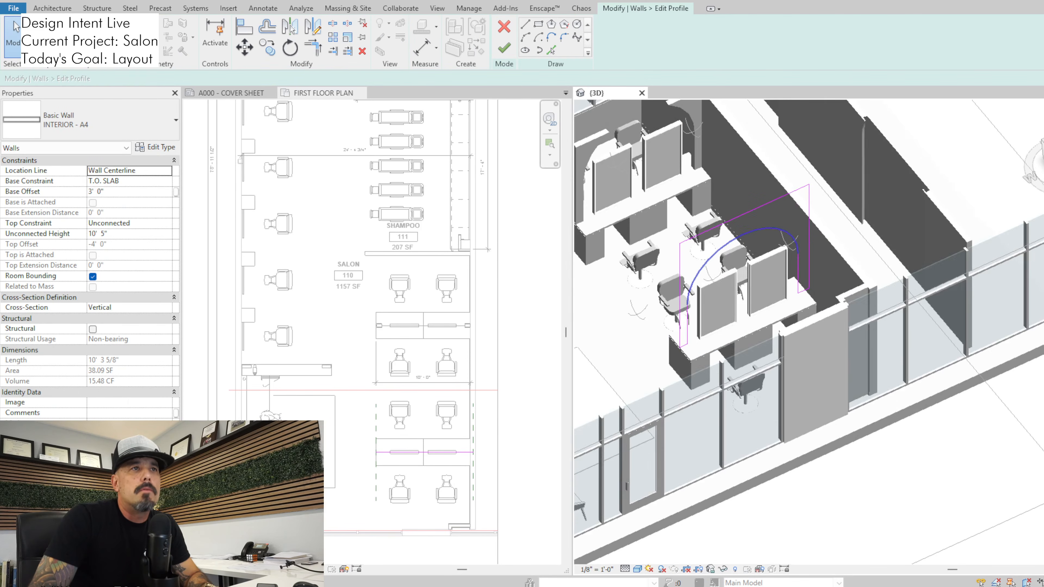
{"action": "left_click", "coordinate": [525, 24]}
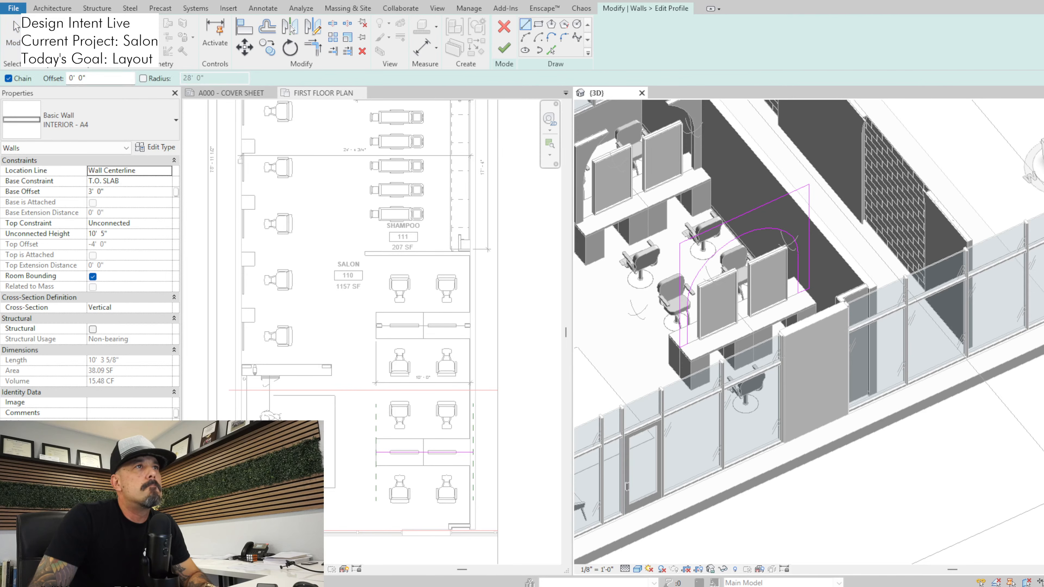
{"action": "left_click", "coordinate": [742, 235]}
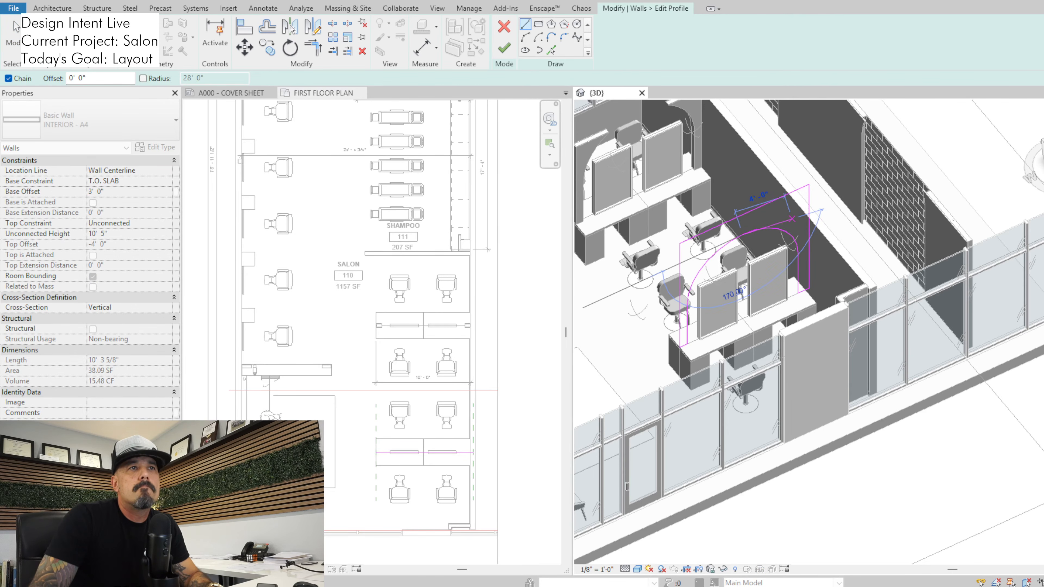
{"action": "left_click", "coordinate": [792, 215]}
{"action": "key", "text": "Escape"}
Trim the new line to the opening's vertical edges, delete the arc, and finish the wall profile as a squared opening
{"action": "key", "text": "t"}
{"action": "key", "text": "r"}
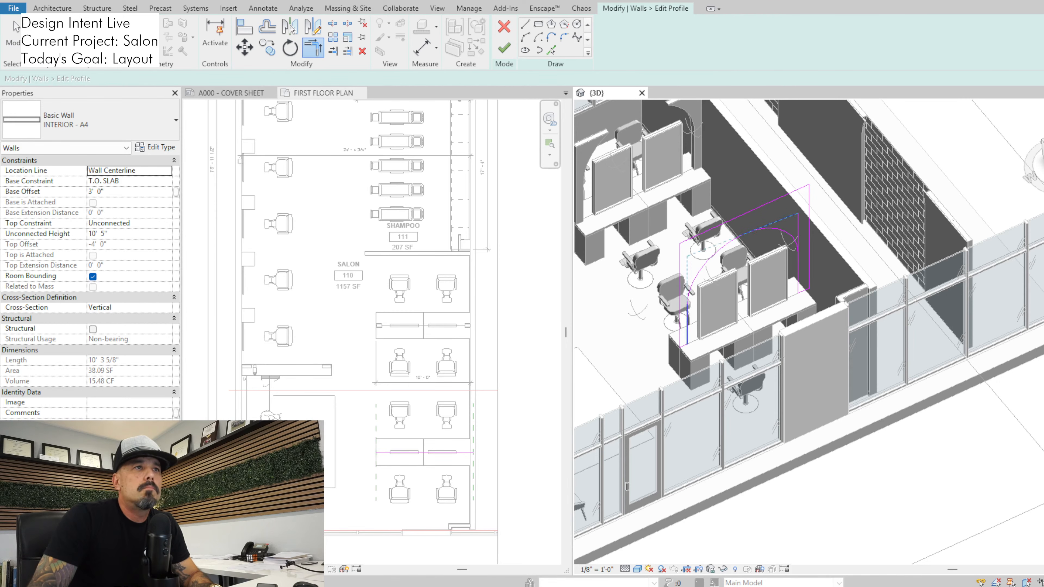
{"action": "left_click", "coordinate": [686, 323]}
{"action": "key", "text": "Escape"}
{"action": "left_click", "coordinate": [701, 270]}
{"action": "key", "text": "Delete"}
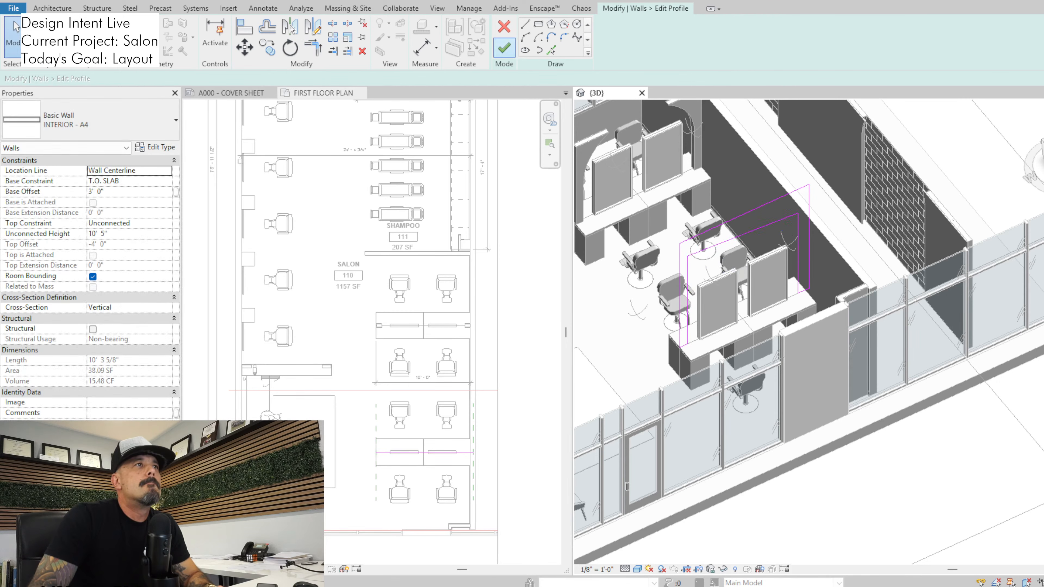
{"action": "left_click", "coordinate": [503, 47]}
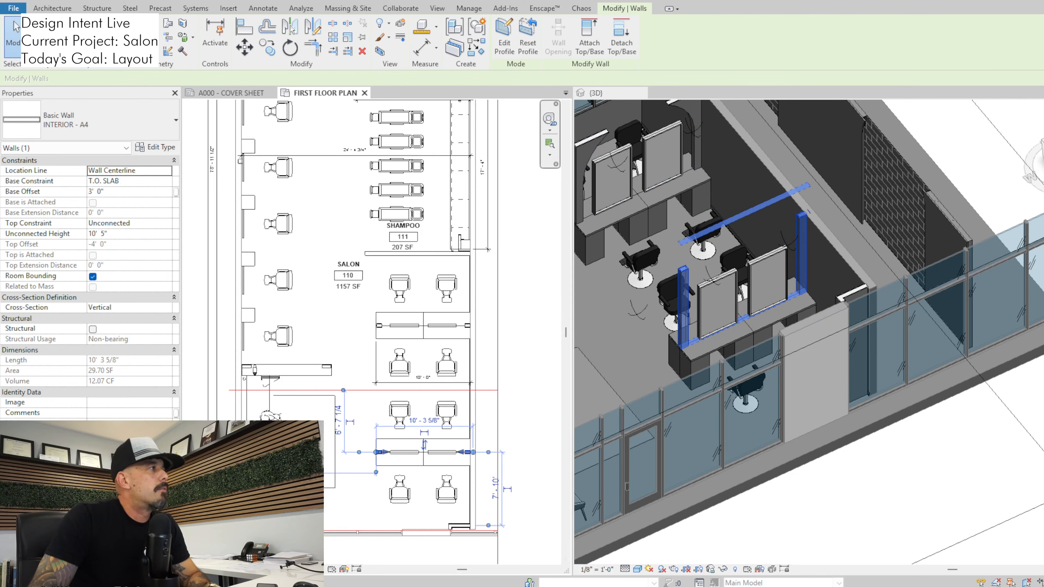
Check the squared opening in Enscape, and reopen the wall's profile for editing in Elevation: 1 - a
{"action": "key", "text": "alt+Tab"}
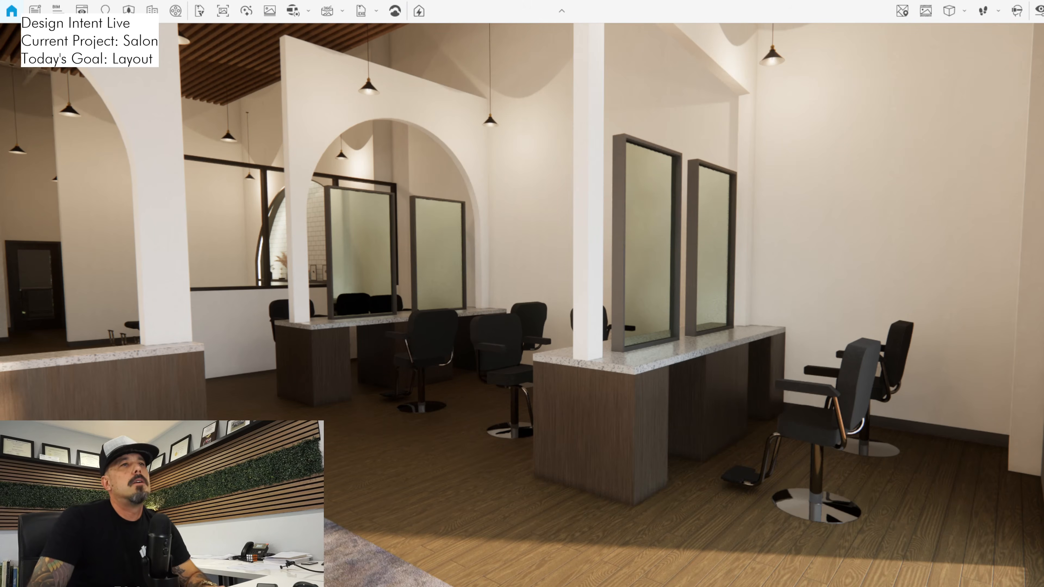
{"action": "key", "text": "alt+Tab"}
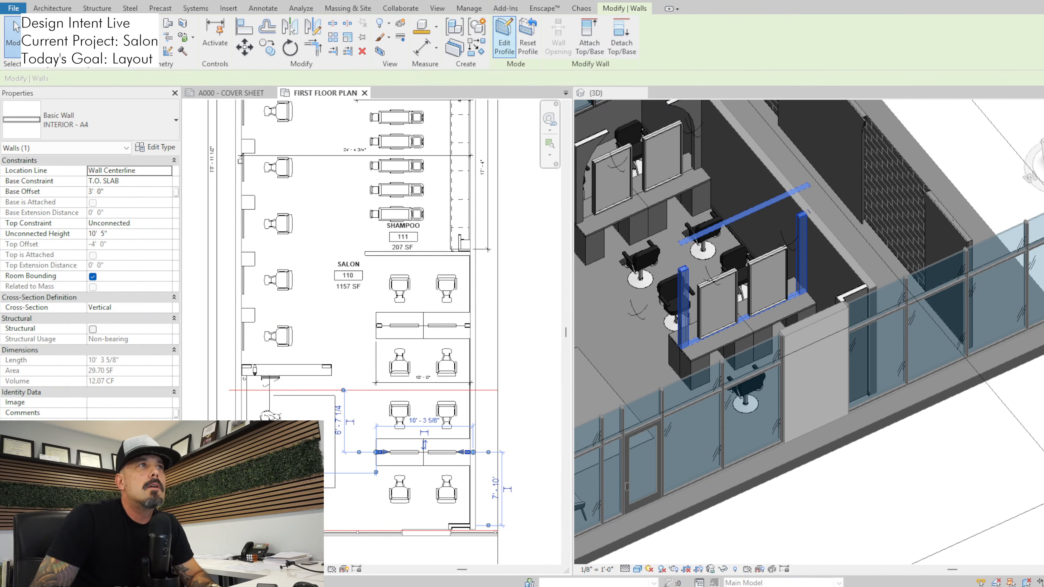
{"action": "left_click", "coordinate": [504, 47]}
{"action": "key", "text": "Escape"}
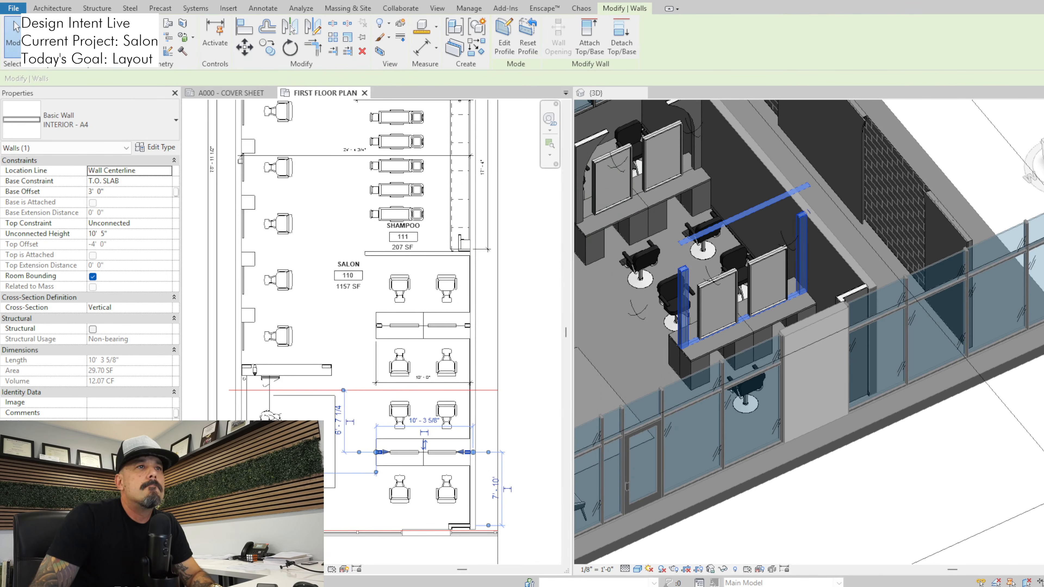
{"action": "left_click", "coordinate": [504, 43]}
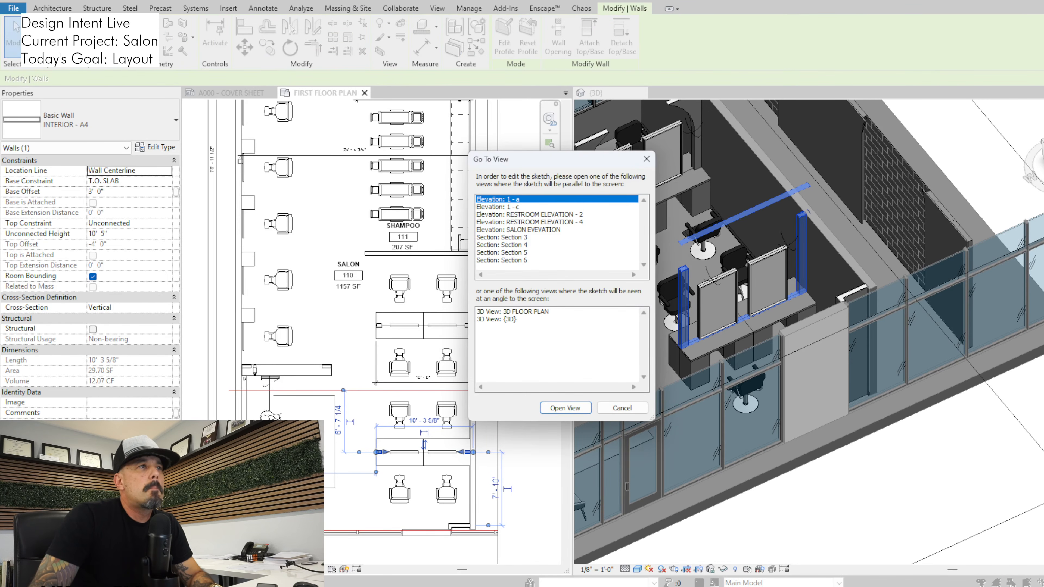
{"action": "key", "text": "Return"}
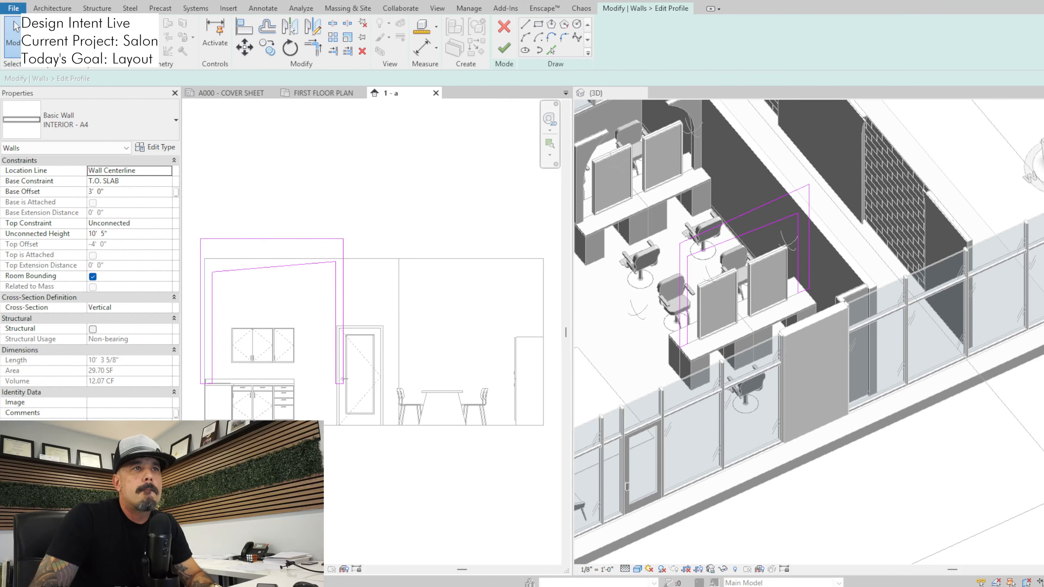
Lower the opening's sloped header line to a horizontal position just above the mirrors, and finish the wall profile
{"action": "left_click", "coordinate": [739, 238]}
{"action": "left_click", "coordinate": [291, 288]}
{"action": "left_click", "coordinate": [284, 266]}
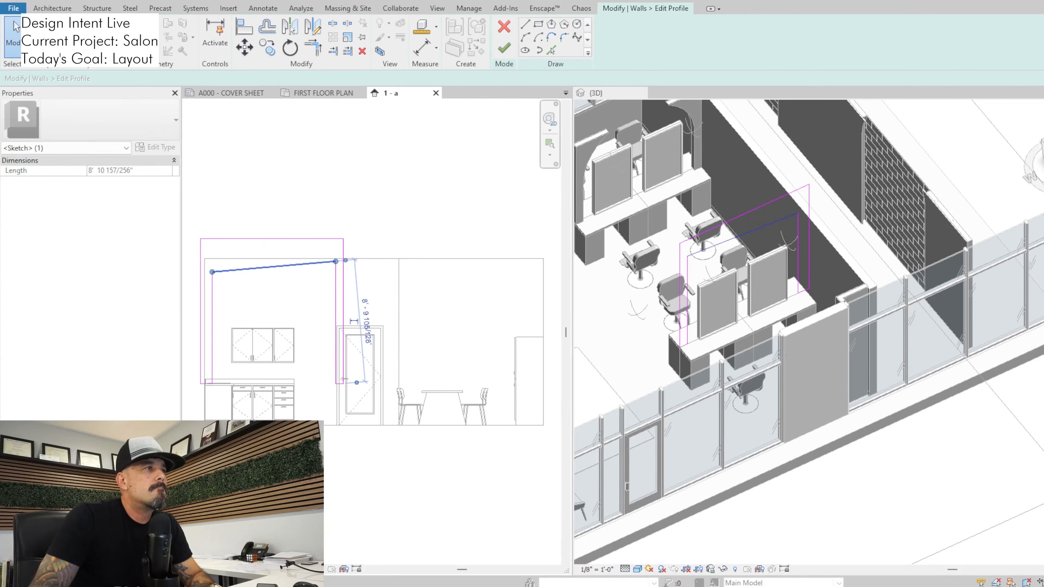
{"action": "mouse_move", "coordinate": [335, 262]}
{"action": "left_mouse_down"}
{"action": "mouse_move", "coordinate": [314, 286]}
{"action": "mouse_move", "coordinate": [315, 316]}
{"action": "left_mouse_up"}
{"action": "key", "text": "Escape"}
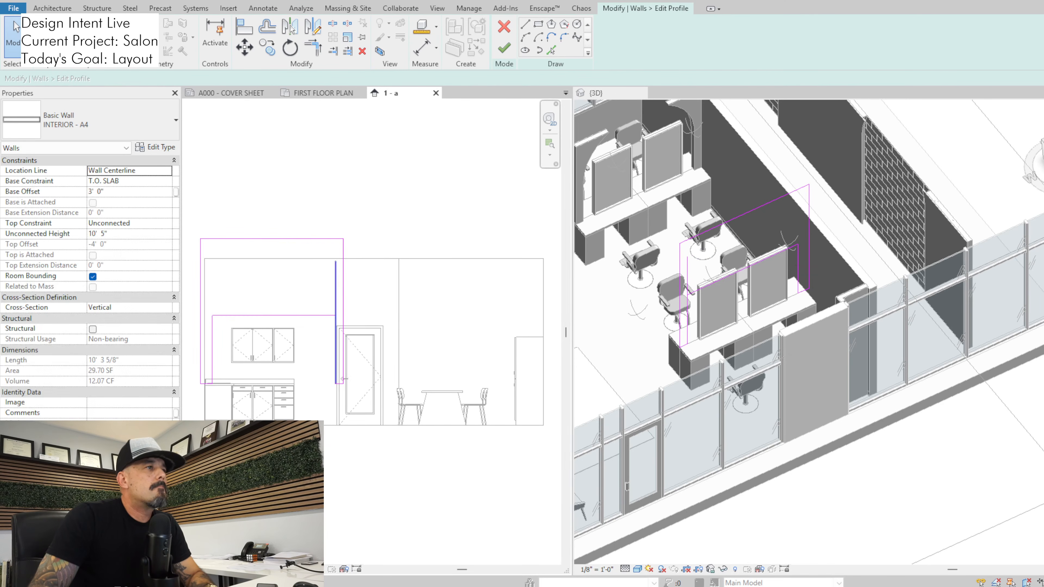
{"action": "left_click", "coordinate": [503, 49]}
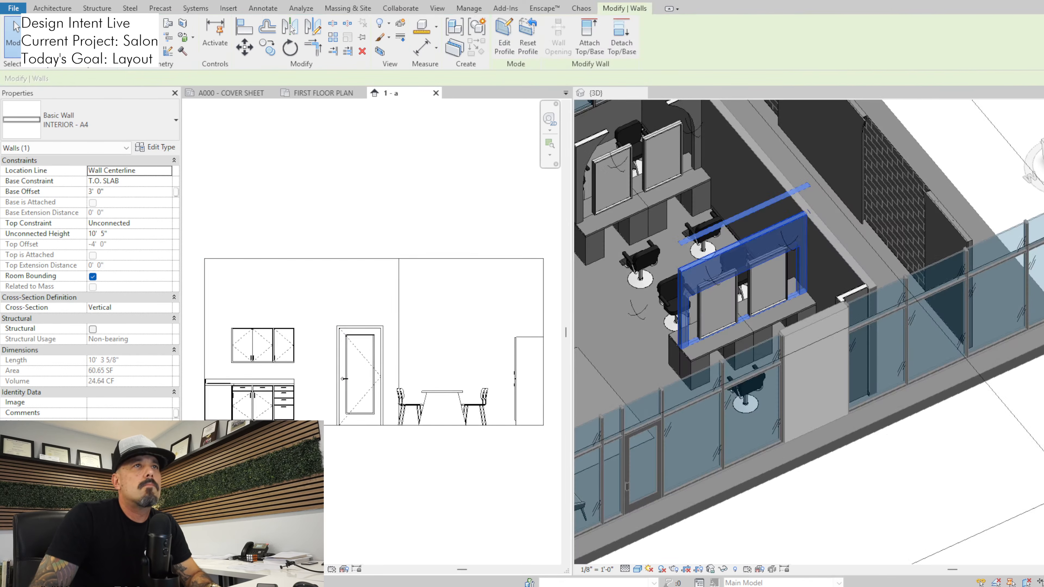
Walk up to the storefront-side station in Enscape to examine the lowered header above its mirrors, and back away to compare both stations
{"action": "left_click", "coordinate": [739, 252]}
{"action": "key", "text": "alt+Tab"}
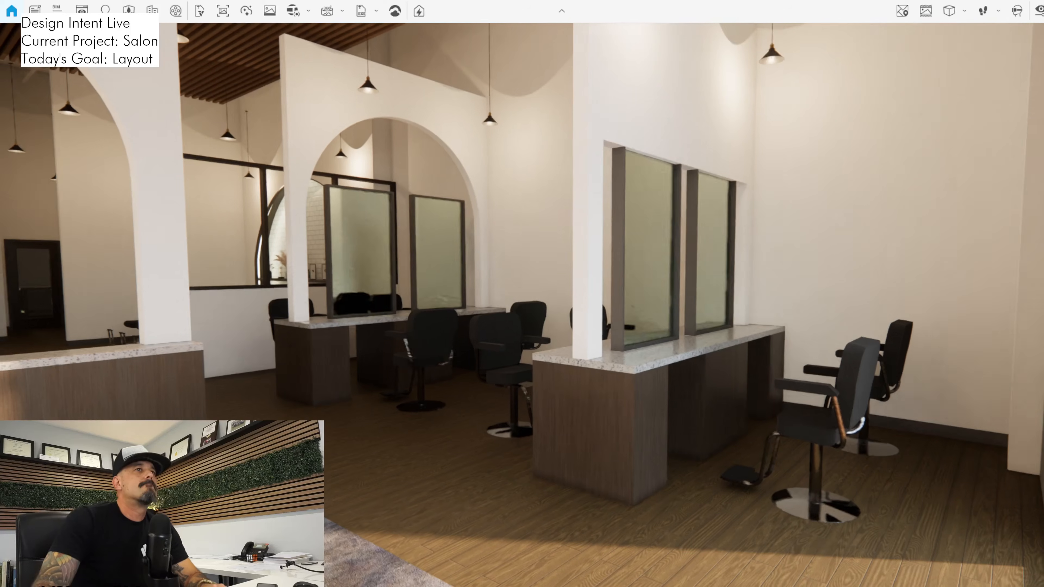
{"action": "left_click_drag", "start_coordinate": [521, 293], "coordinate": [533, 273]}
{"action": "key", "text": "w"}
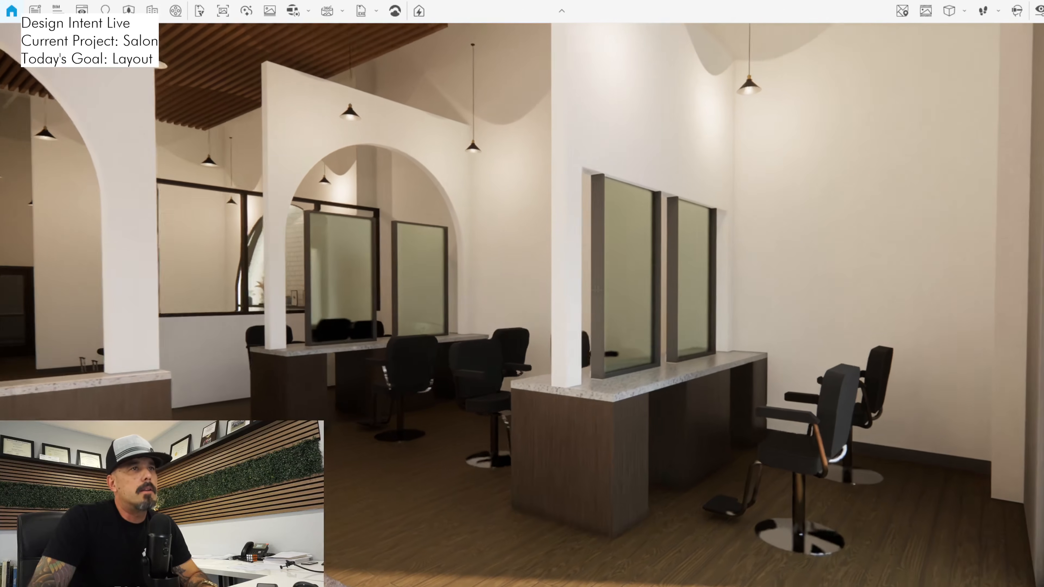
{"action": "key", "text": "w"}
{"action": "key", "text": "d"}
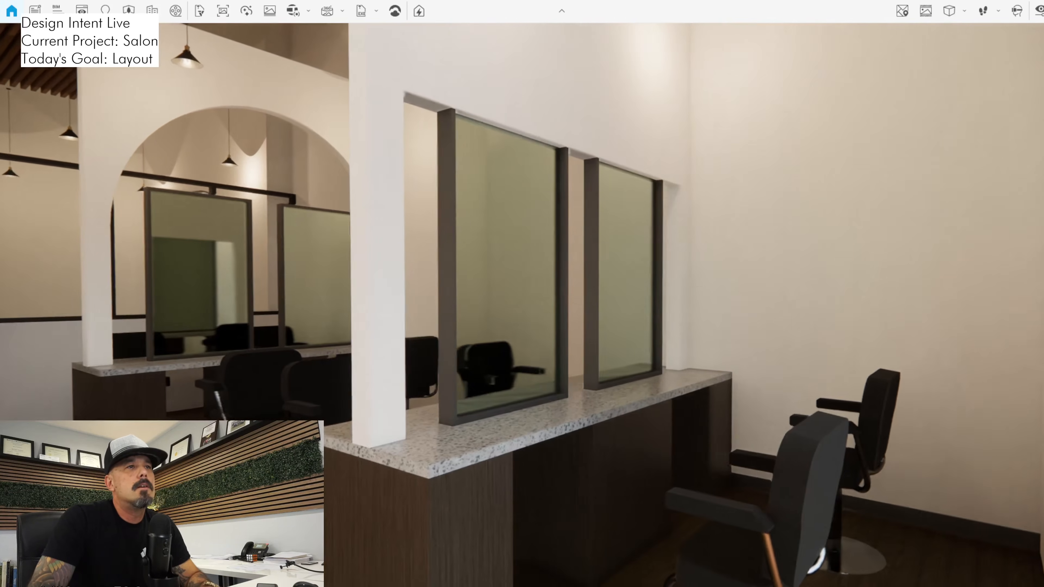
{"action": "key", "text": "d"}
{"action": "key", "text": "s"}
{"action": "key", "text": "alt+Tab"}
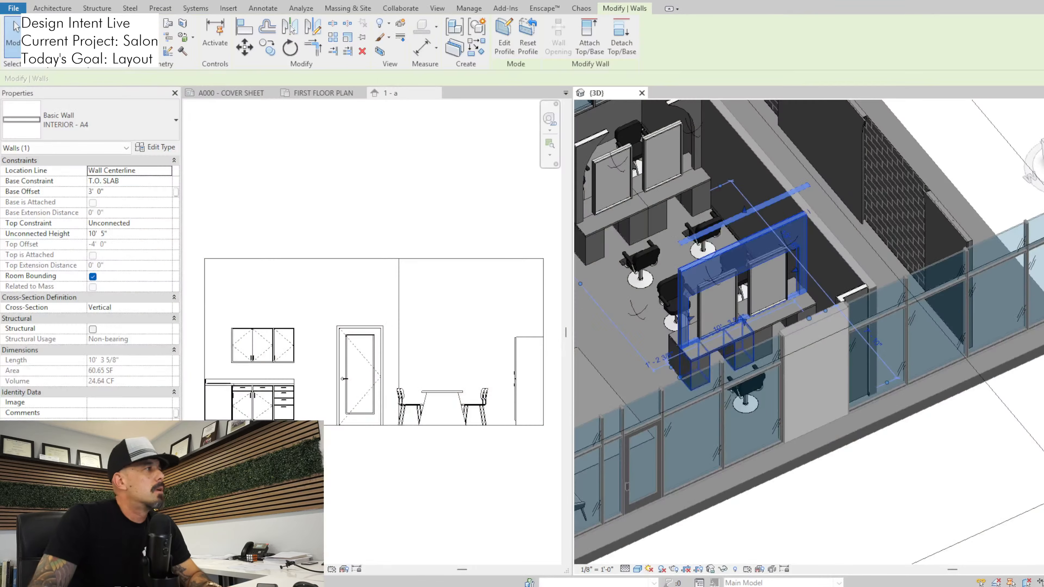
Raise the station wall's straight header back up above the mirrors, and check the taller opening in Enscape
{"action": "left_click", "coordinate": [504, 35]}
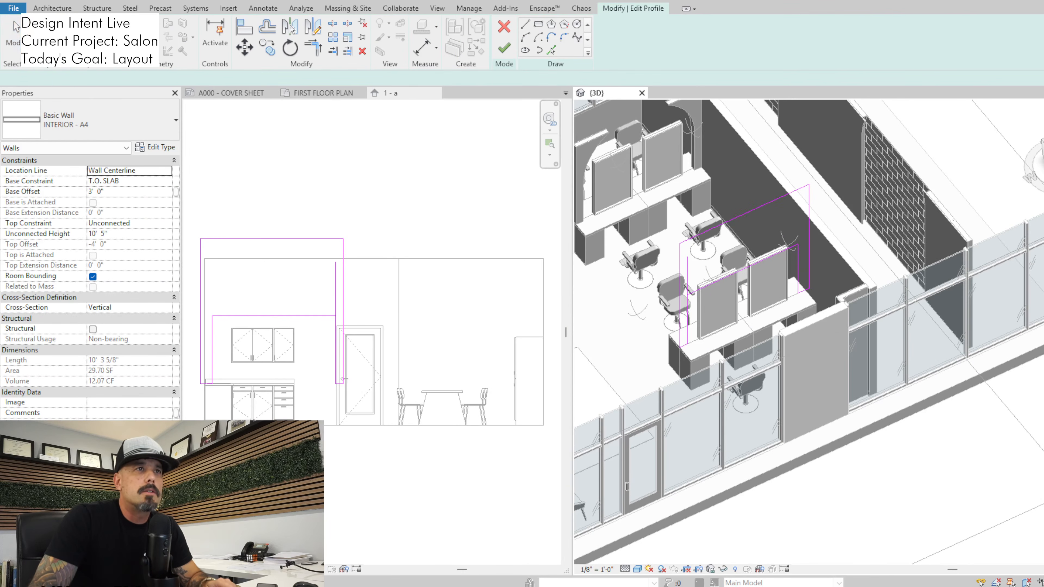
{"action": "left_click_drag", "start_coordinate": [273, 316], "coordinate": [273, 271]}
{"action": "left_click", "coordinate": [504, 48]}
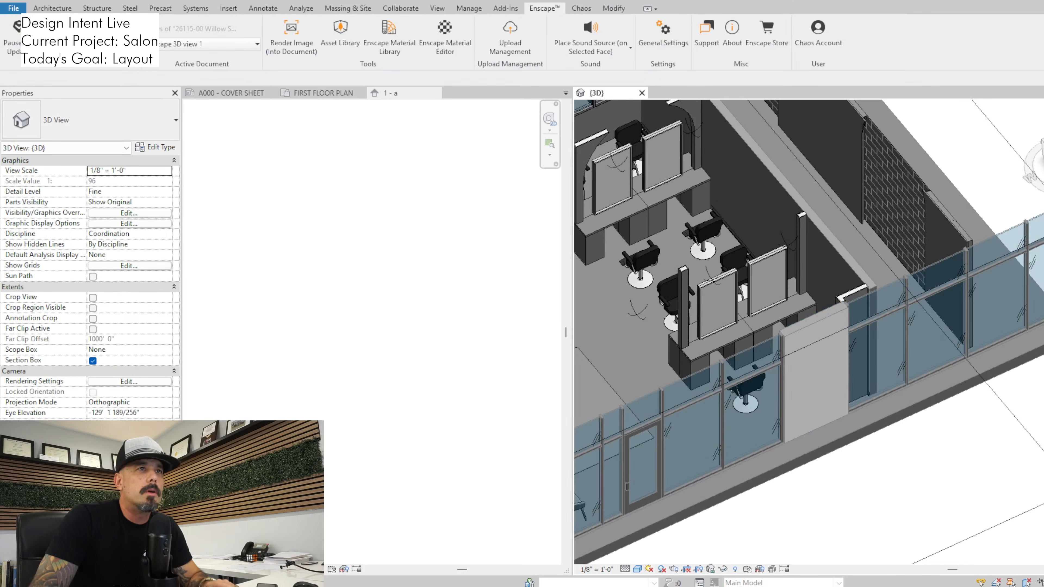
{"action": "key", "text": "alt+Tab"}
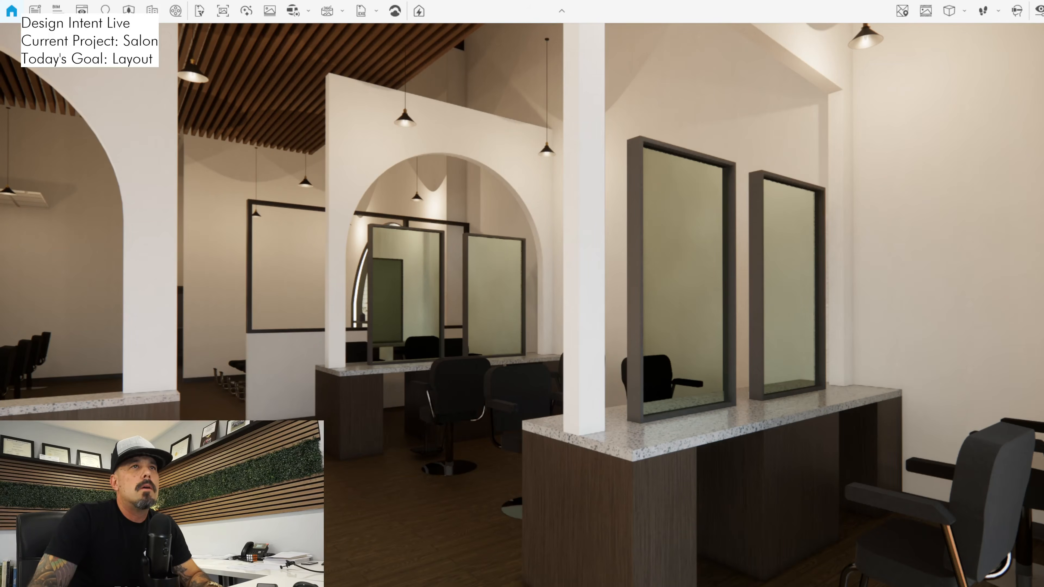
Restore the arched opening in the storefront-side station's wall and return to the Enscape walkthrough
{"action": "key", "text": "alt+Tab"}
{"action": "double_click", "coordinate": [681, 287]}
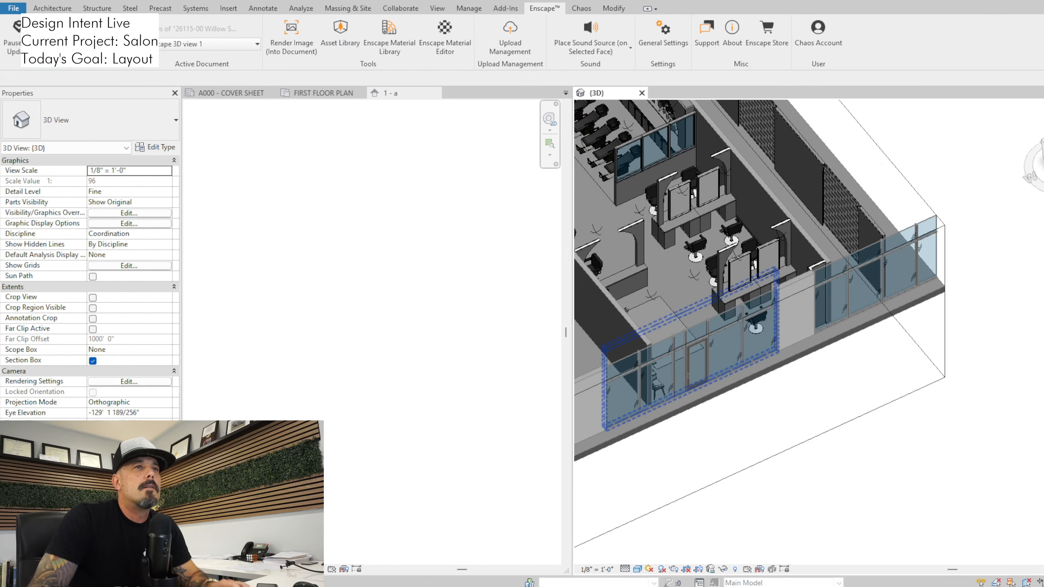
{"action": "key", "text": "alt+Tab"}
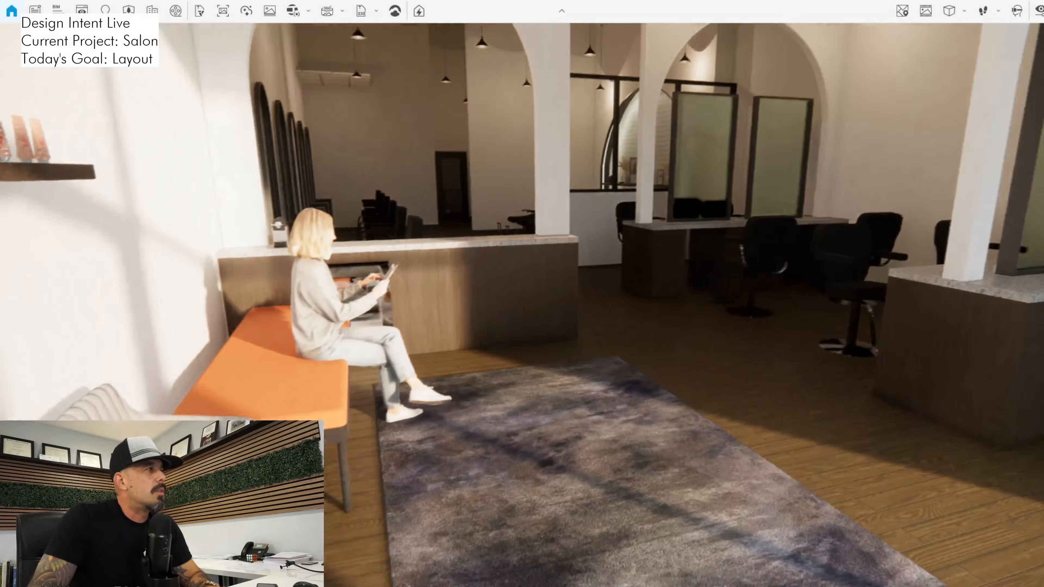
Walk around the entrance and waiting area to examine the arched station walls together with the reception counter's arch
{"action": "left_click_drag", "start_coordinate": [521, 304], "coordinate": [621, 427]}
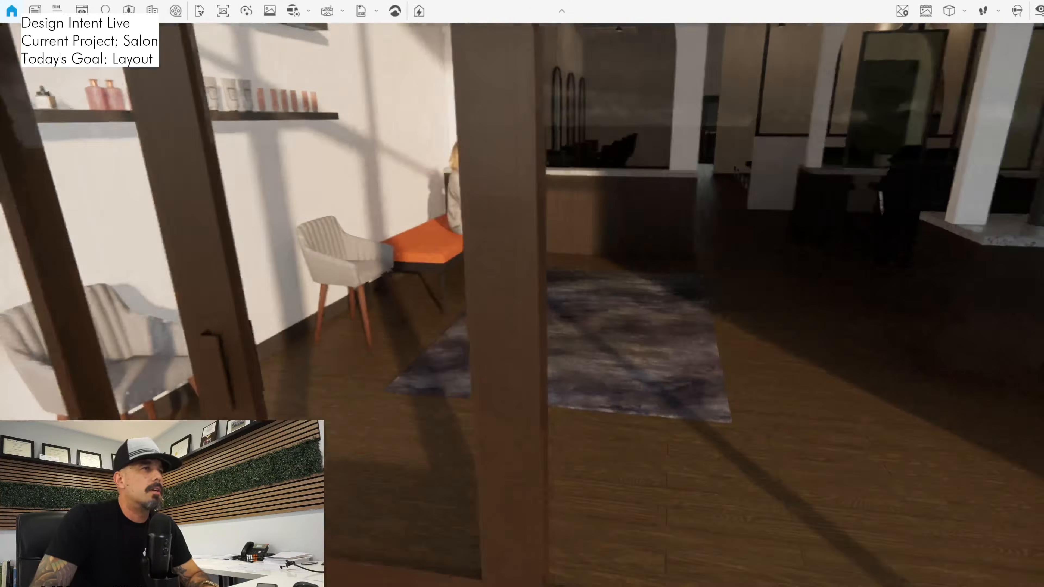
{"action": "key", "text": "s"}
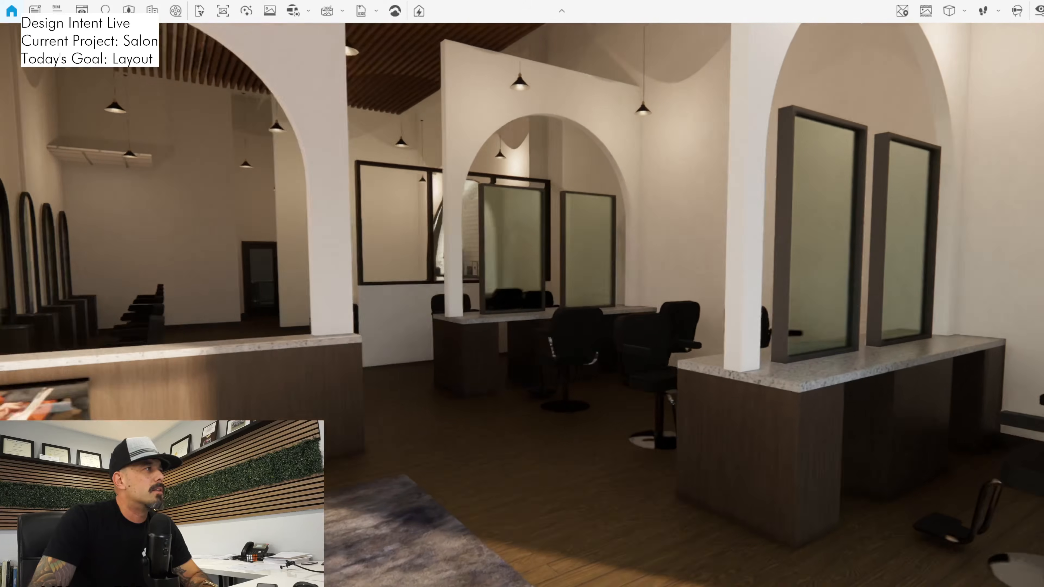
{"action": "key", "text": "d"}
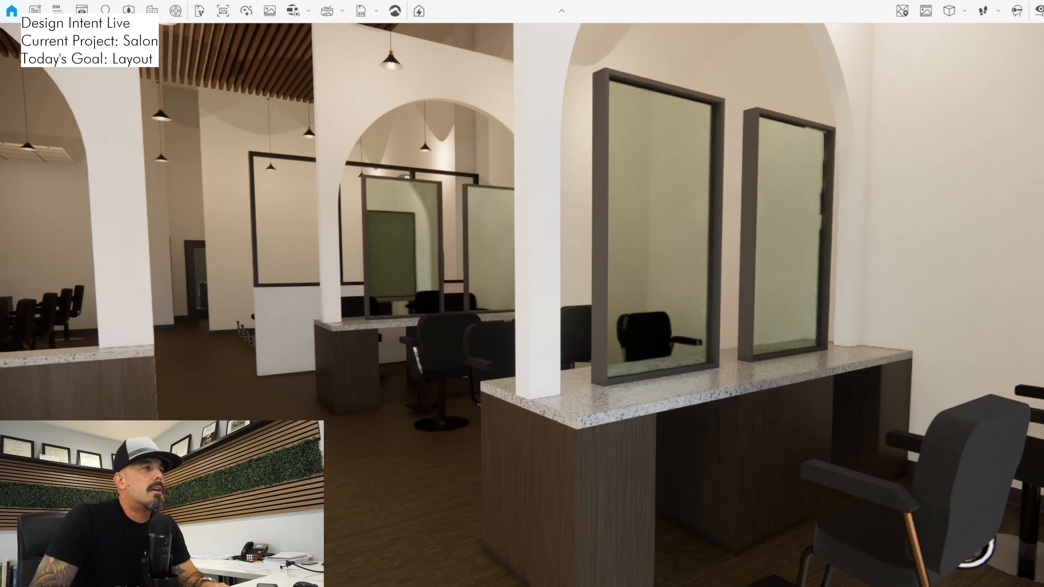
{"action": "key", "text": "a"}
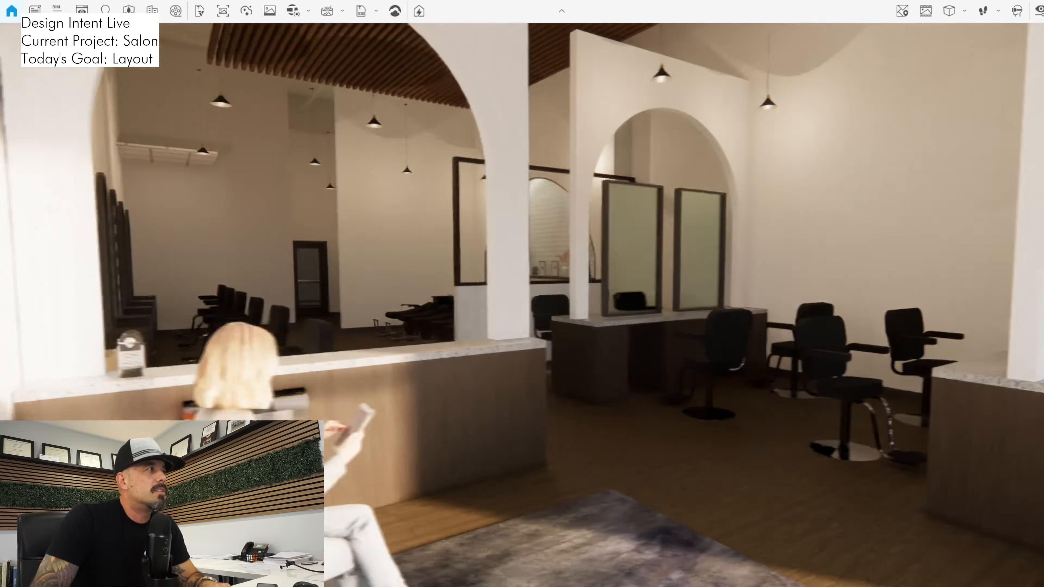
{"action": "key", "text": "d"}
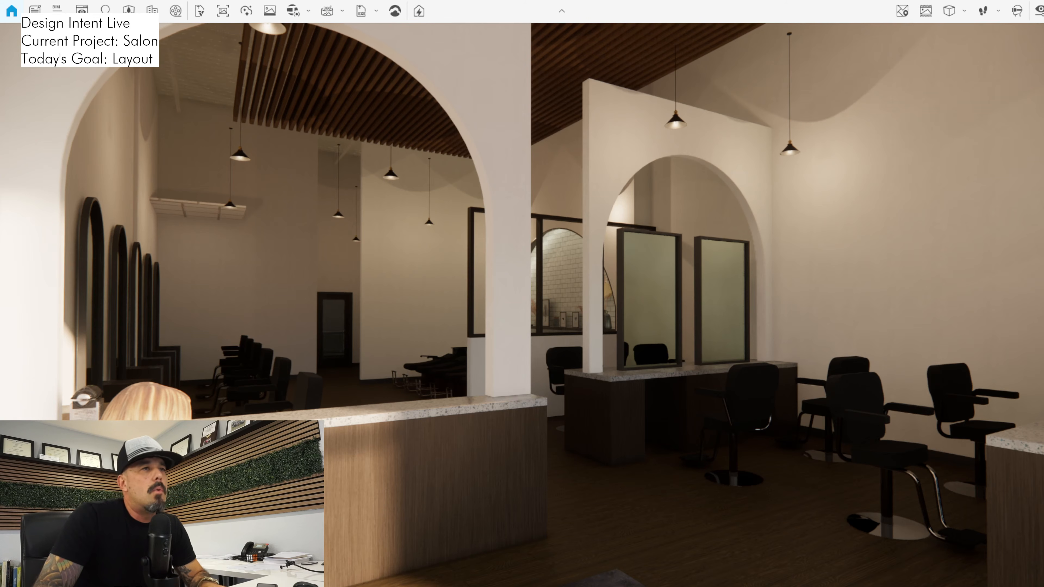
Look from the reception counter across both arched stations in Enscape and back away toward the storefront
{"action": "left_click_drag", "start_coordinate": [522, 305], "coordinate": [592, 305]}
{"action": "key", "text": "w"}
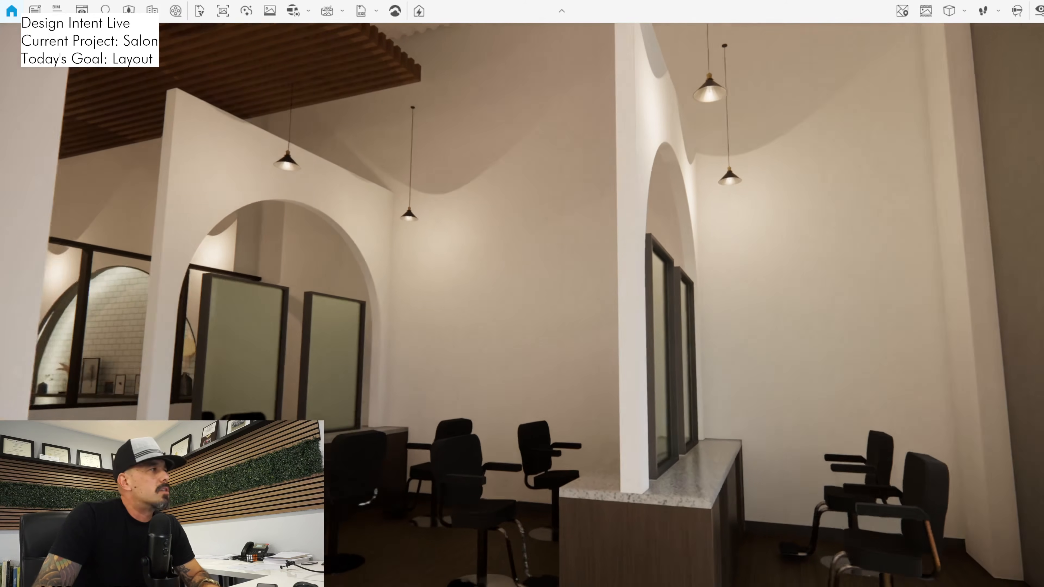
{"action": "left_click_drag", "start_coordinate": [522, 305], "coordinate": [480, 314]}
{"action": "key", "text": "s"}
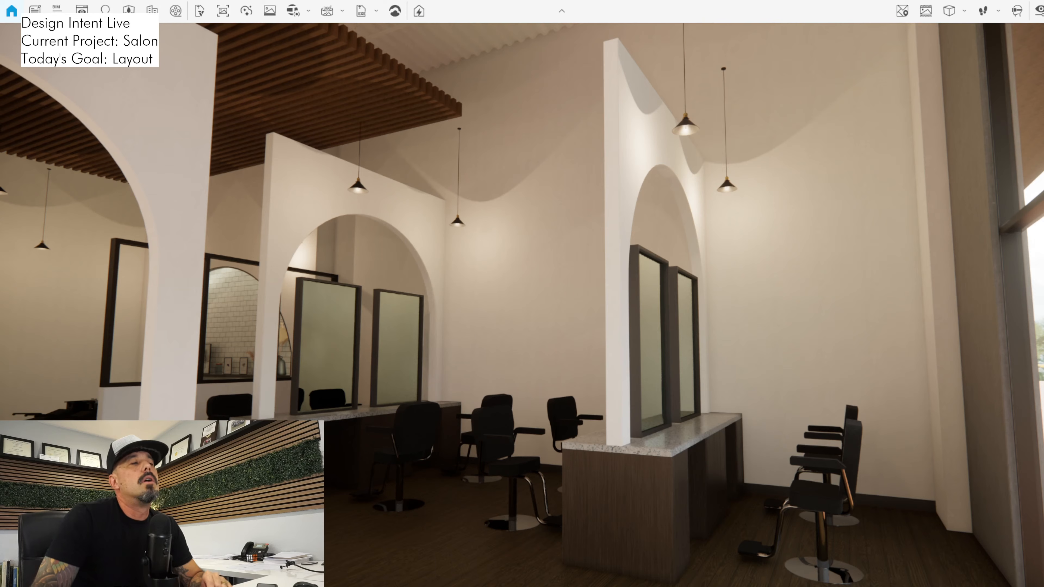
{"action": "left_click_drag", "start_coordinate": [522, 305], "coordinate": [489, 273]}
{"action": "key", "text": "d"}
{"action": "key", "text": "s"}
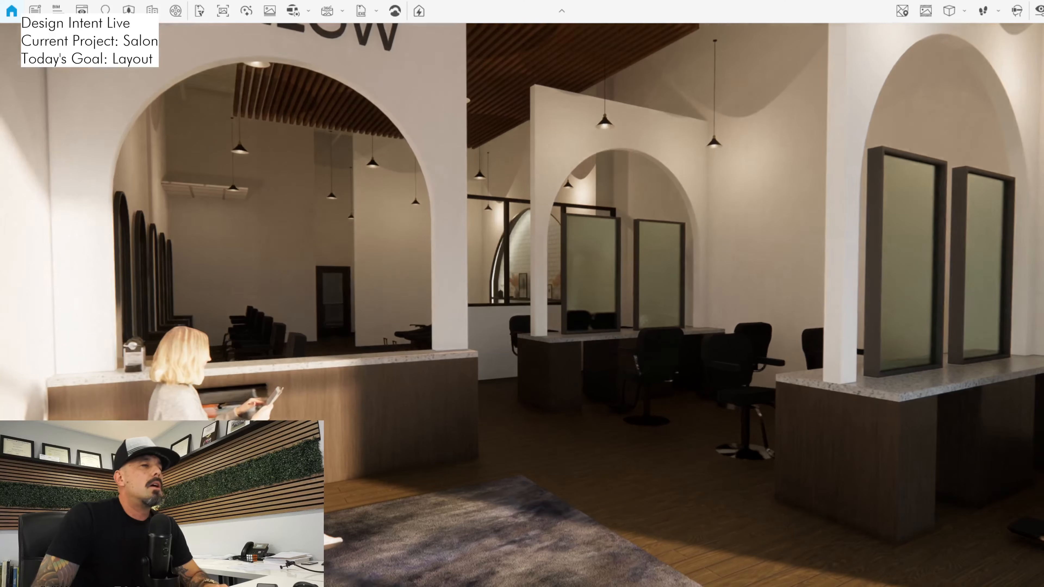
Walk past the reception counter to examine the glazed partition and shampoo area, and return to the waiting area
{"action": "key", "text": "a"}
{"action": "key", "text": "w"}
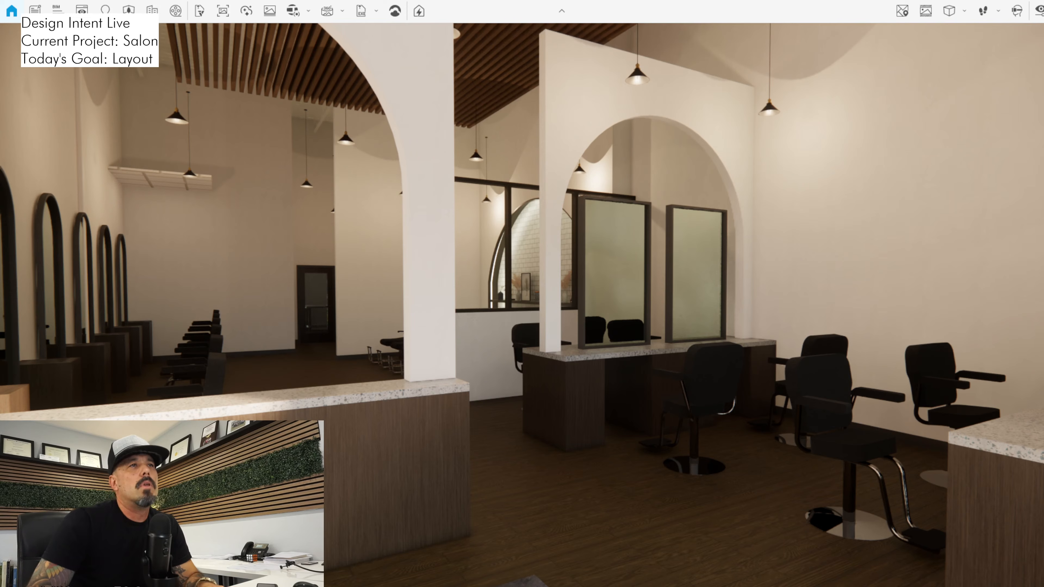
{"action": "key", "text": "w"}
{"action": "key", "text": "d"}
{"action": "key", "text": "w"}
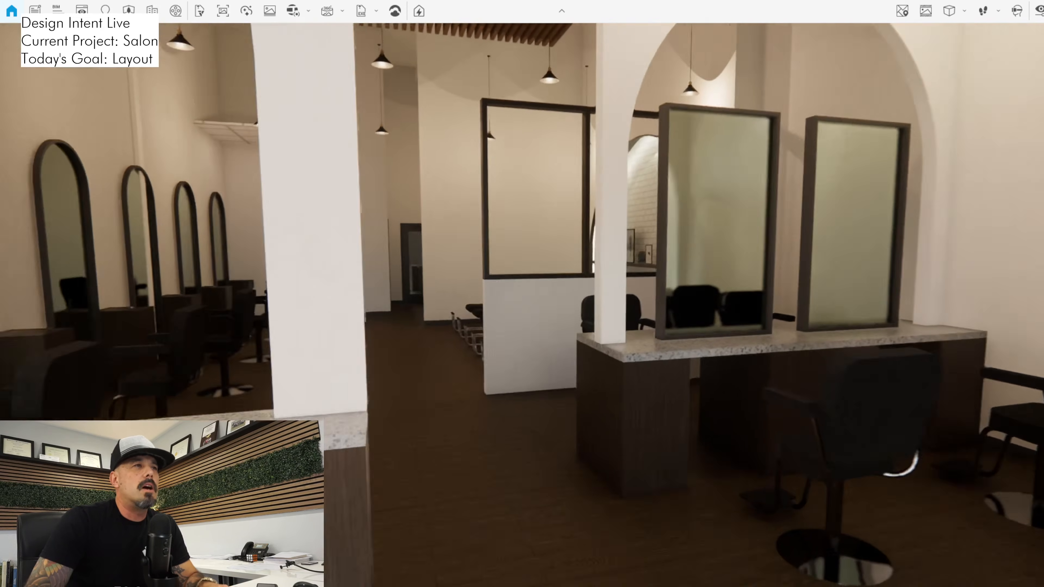
{"action": "key", "text": "w"}
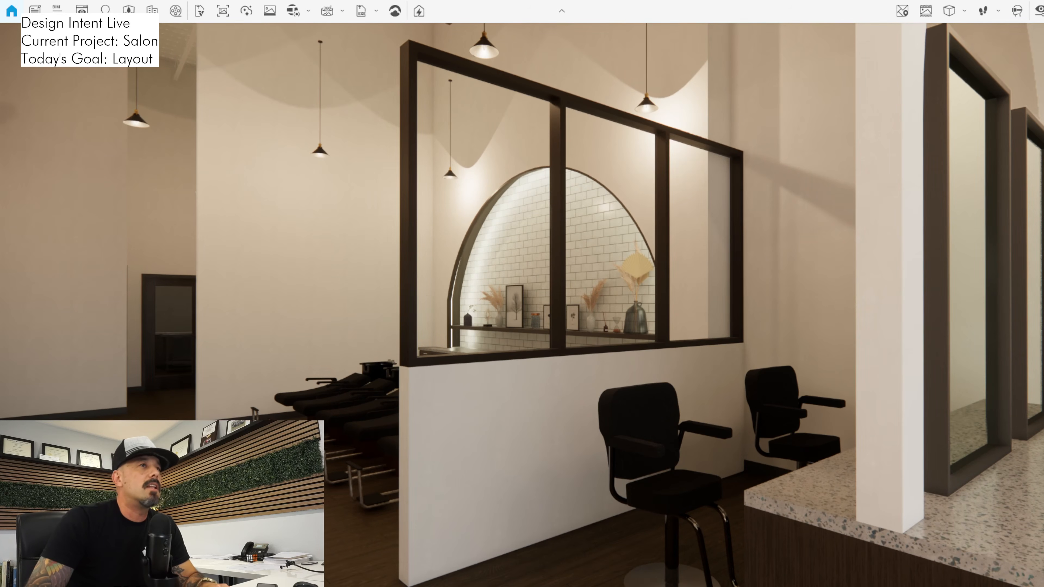
{"action": "key", "text": "w"}
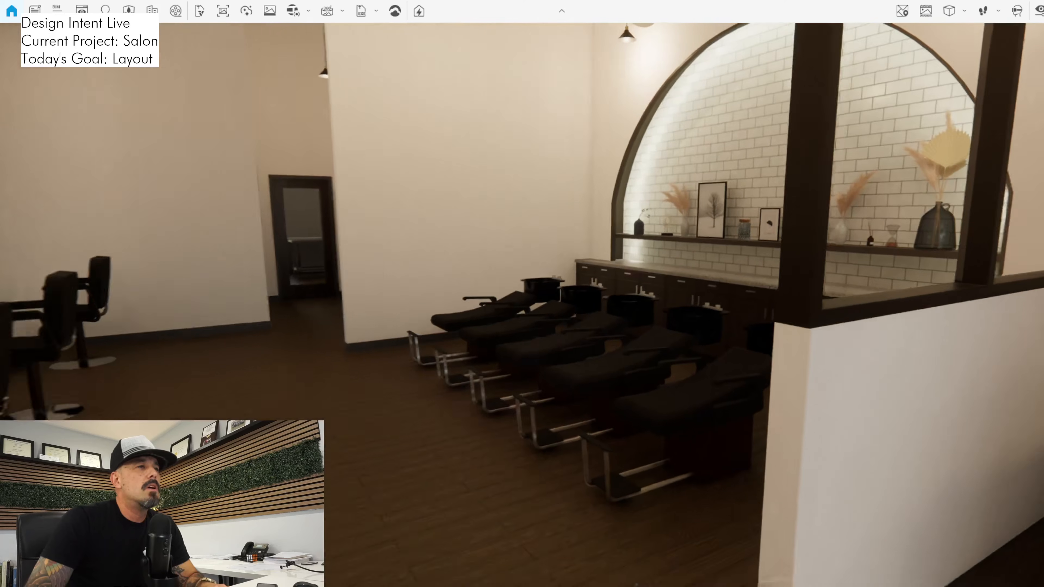
{"action": "key", "text": "s"}
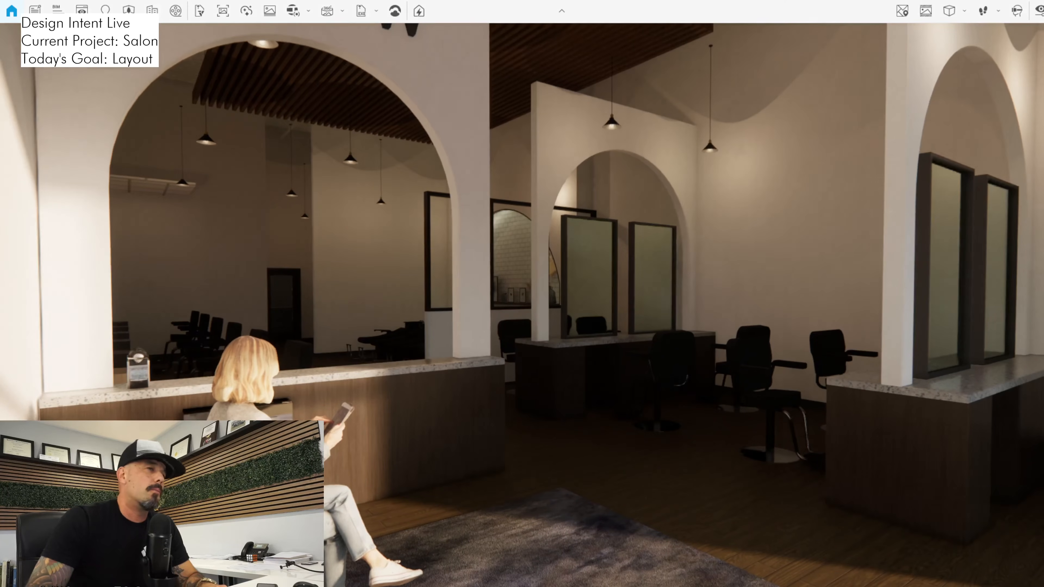
Examine the reception arch with the WILLOW sign against the arched stations, and view the salon from its rear and front
{"action": "key", "text": "d"}
{"action": "left_click_drag", "start_coordinate": [522, 304], "coordinate": [489, 327]}
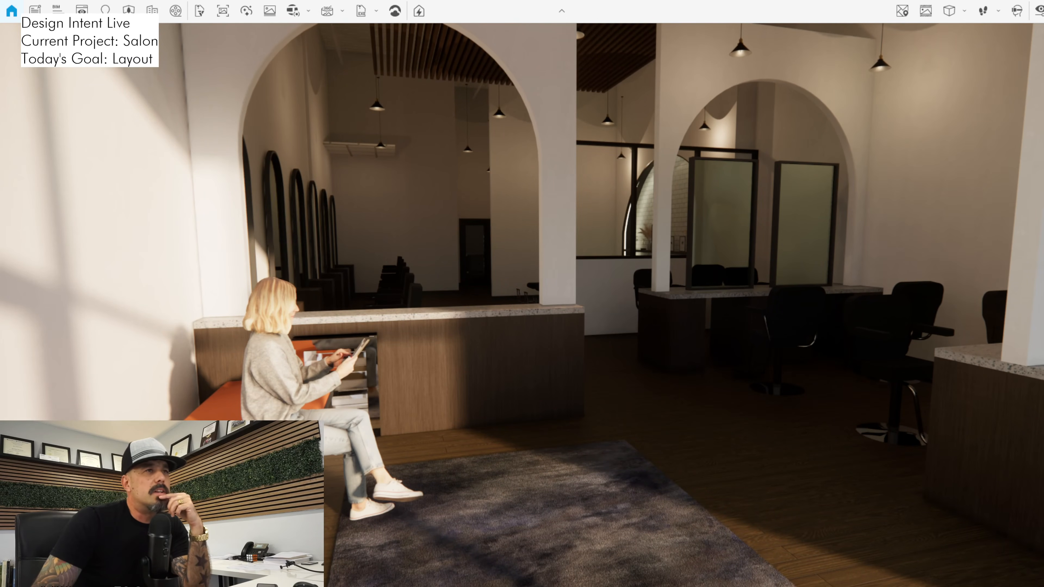
{"action": "left_click_drag", "start_coordinate": [522, 304], "coordinate": [635, 261]}
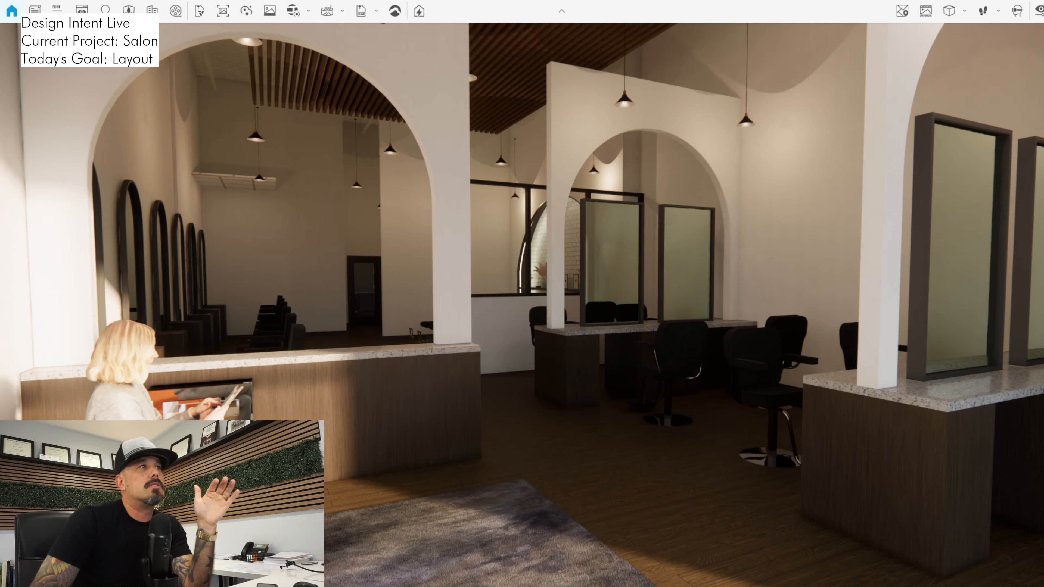
{"action": "left_click_drag", "start_coordinate": [522, 304], "coordinate": [550, 176]}
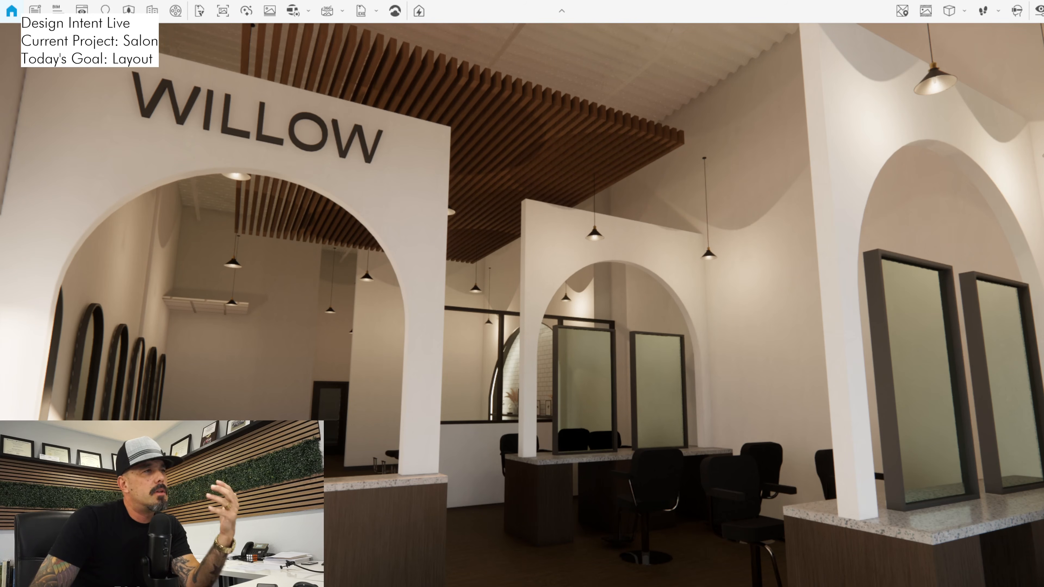
{"action": "left_click_drag", "start_coordinate": [522, 304], "coordinate": [481, 413]}
{"action": "mouse_move", "coordinate": [522, 304]}
{"action": "left_mouse_down"}
{"action": "mouse_move", "coordinate": [521, 319]}
{"action": "mouse_move", "coordinate": [534, 258]}
{"action": "mouse_move", "coordinate": [520, 297]}
{"action": "left_mouse_up"}
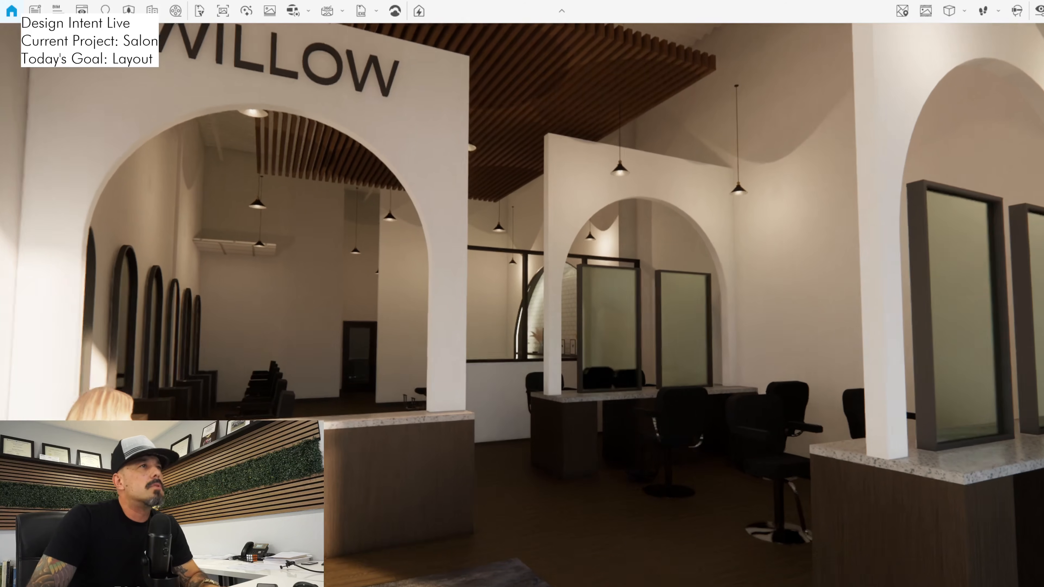
{"action": "key", "text": "w"}
{"action": "key", "text": "d"}
{"action": "key", "text": "s"}
{"action": "key", "text": "a"}
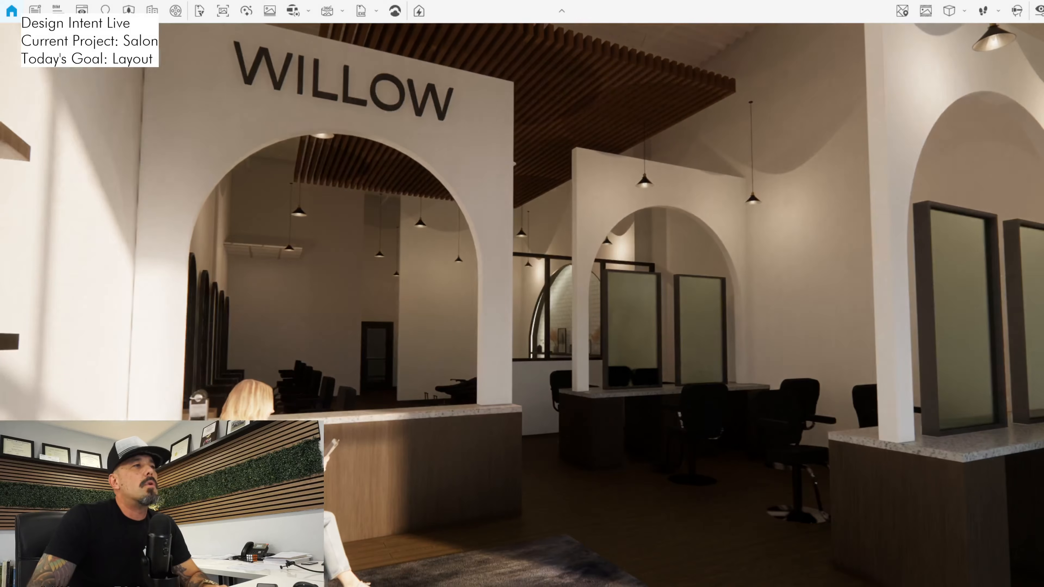
{"action": "left_click_drag", "start_coordinate": [521, 304], "coordinate": [511, 325]}
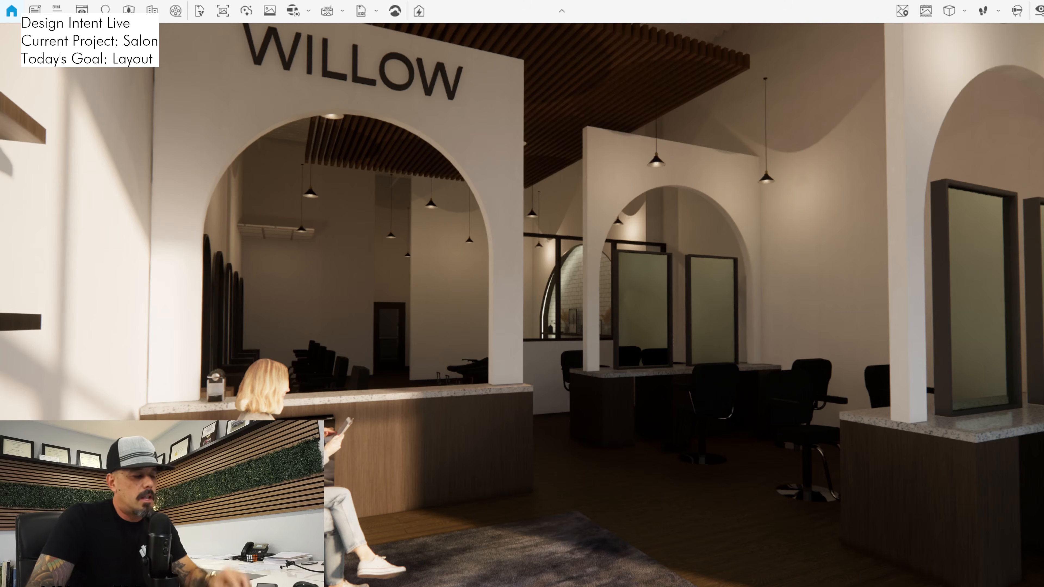
{"action": "left_click_drag", "start_coordinate": [521, 304], "coordinate": [574, 263]}
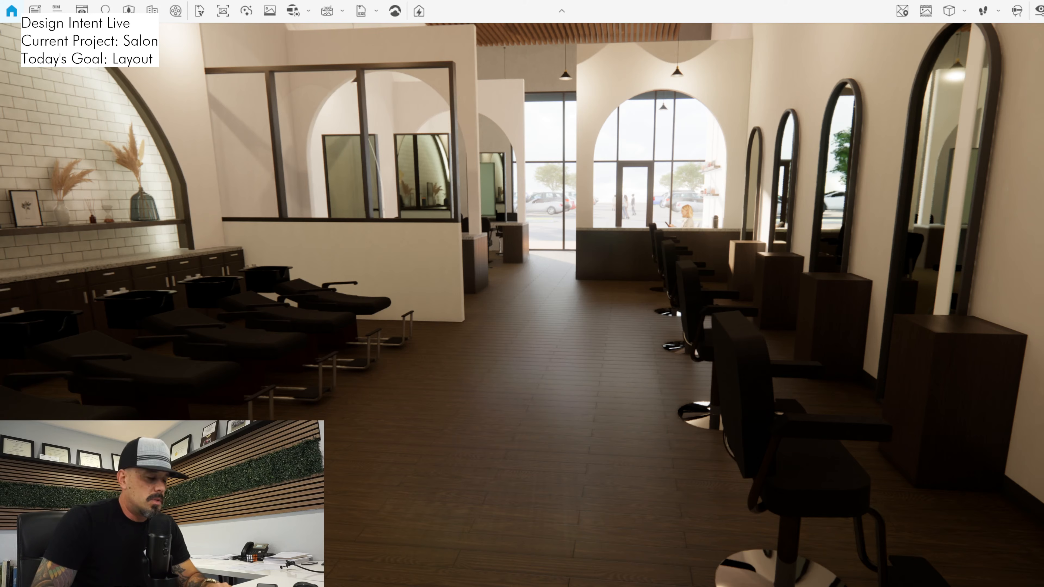
{"action": "key", "text": "w"}
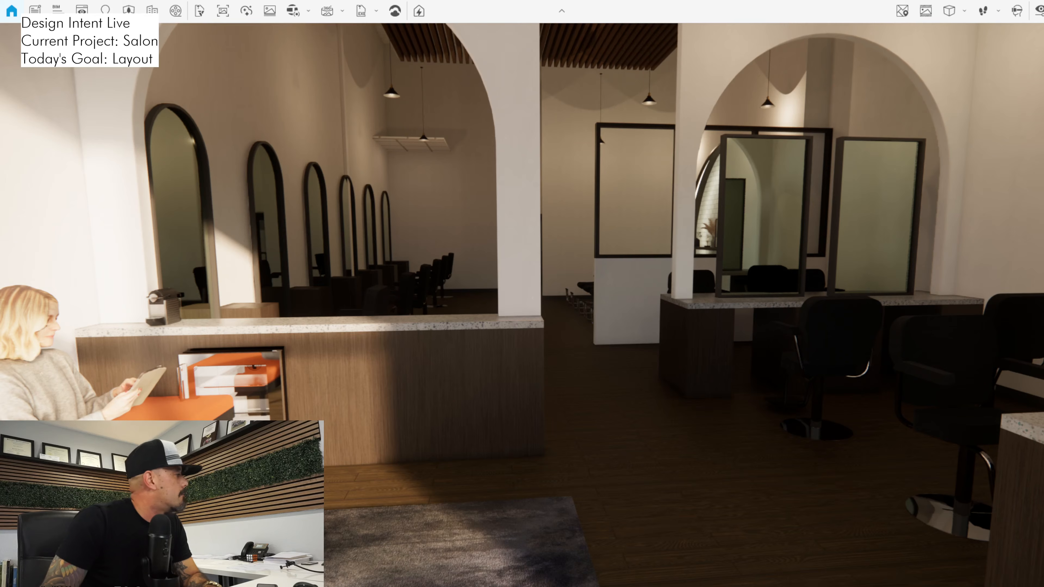
{"action": "key", "text": "super+e"}
{"action": "key", "text": "alt+F4"}
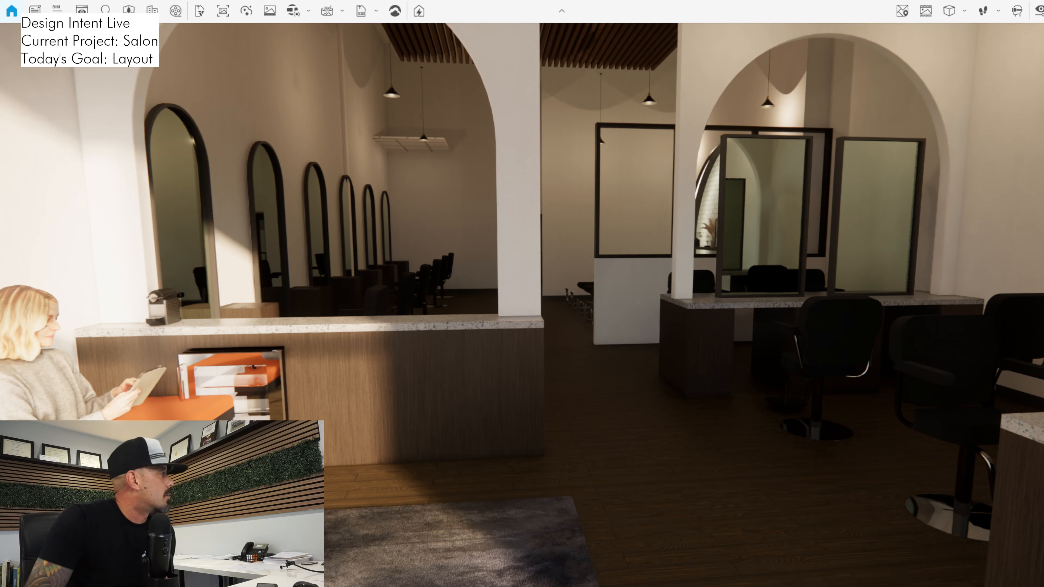
{"action": "key", "text": "alt+Tab"}
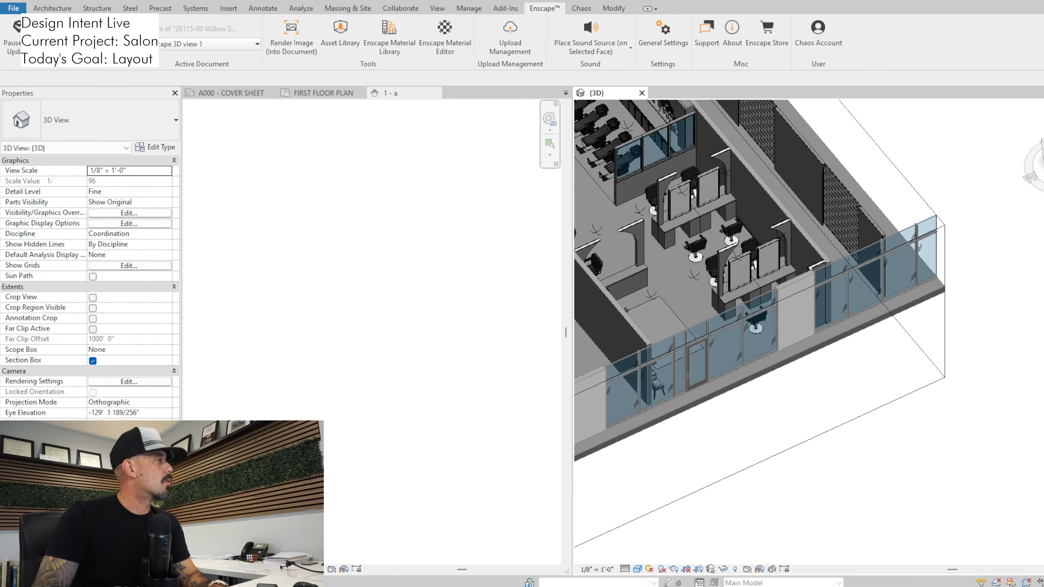
{"action": "key", "text": "alt+Tab"}
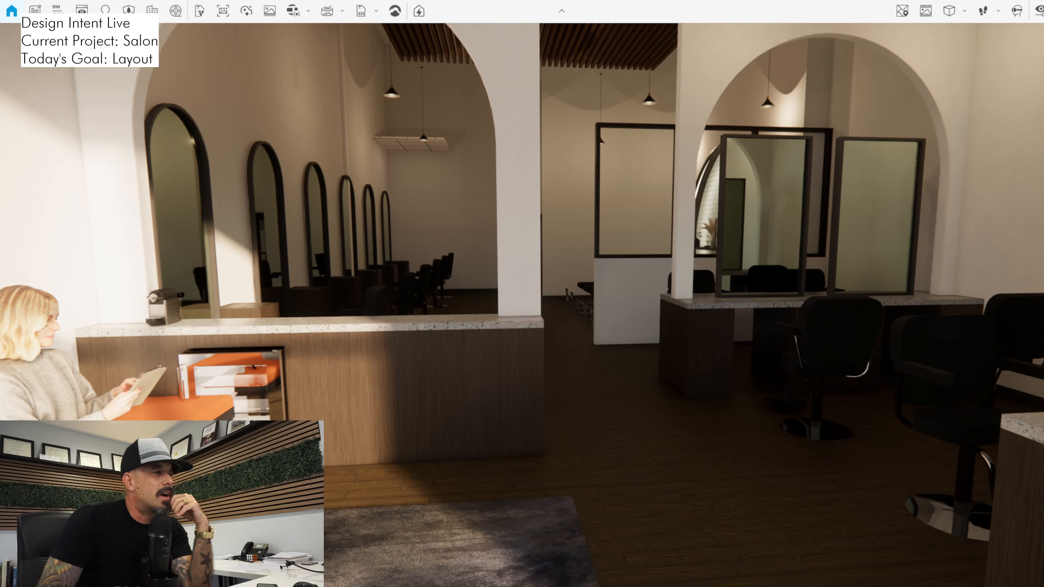
Switch to Revit and show the current first floor plan side by side with the alternative layout's first floor plan
{"action": "key", "text": "alt+Tab"}
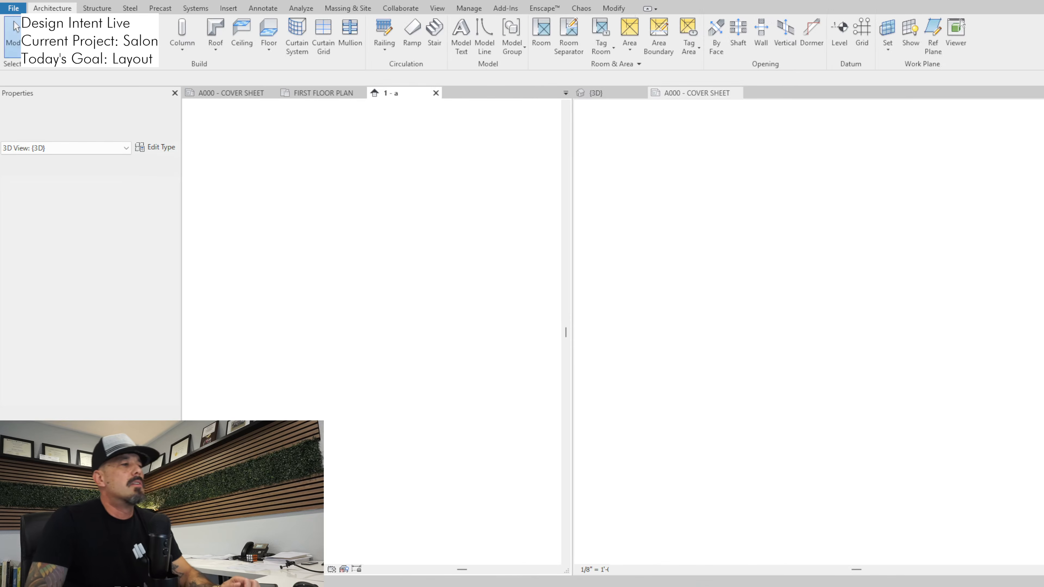
{"action": "key", "text": "alt"}
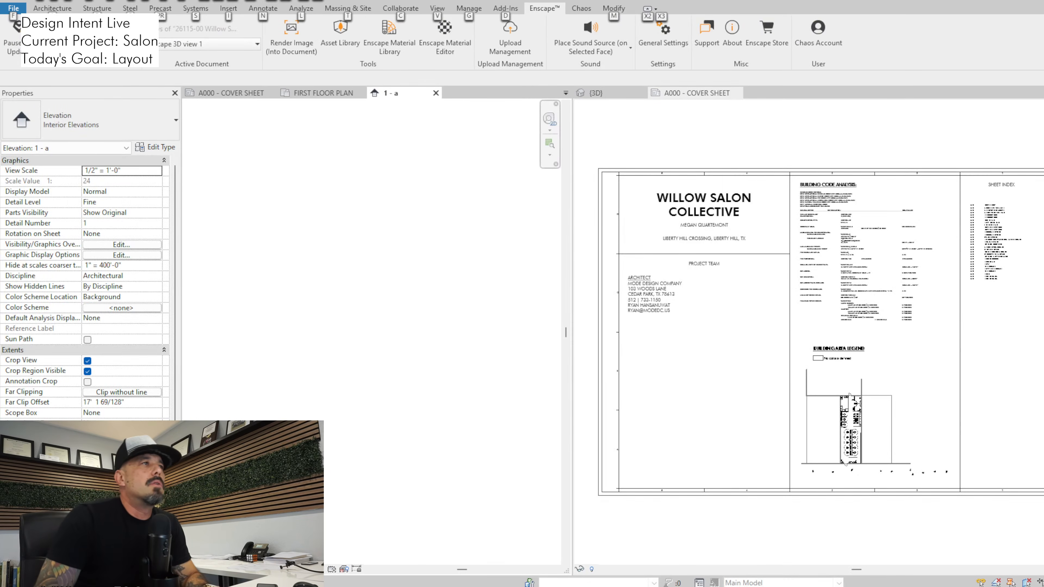
{"action": "key", "text": "Escape"}
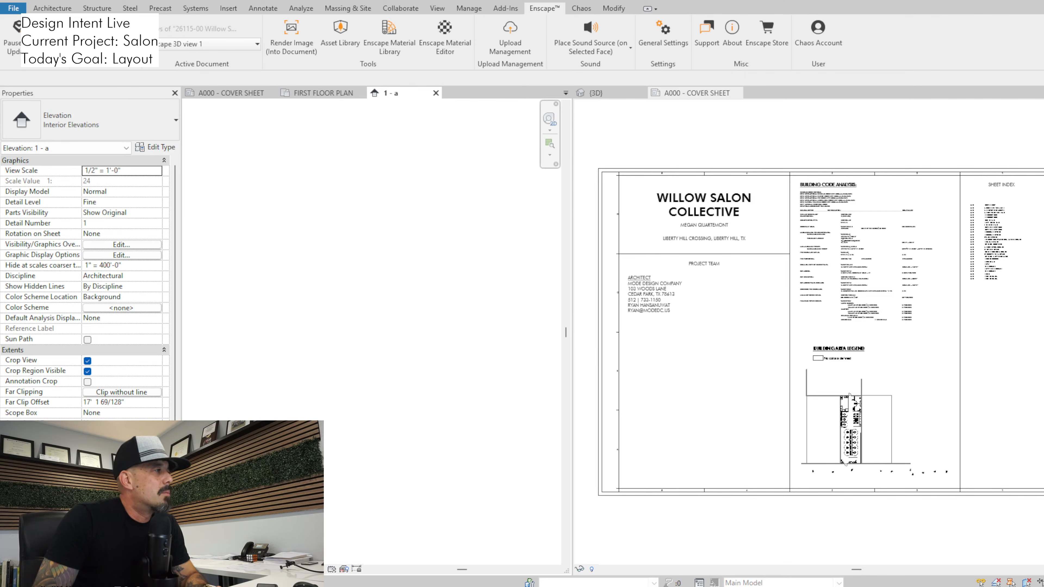
{"action": "key", "text": "ctrl+Tab"}
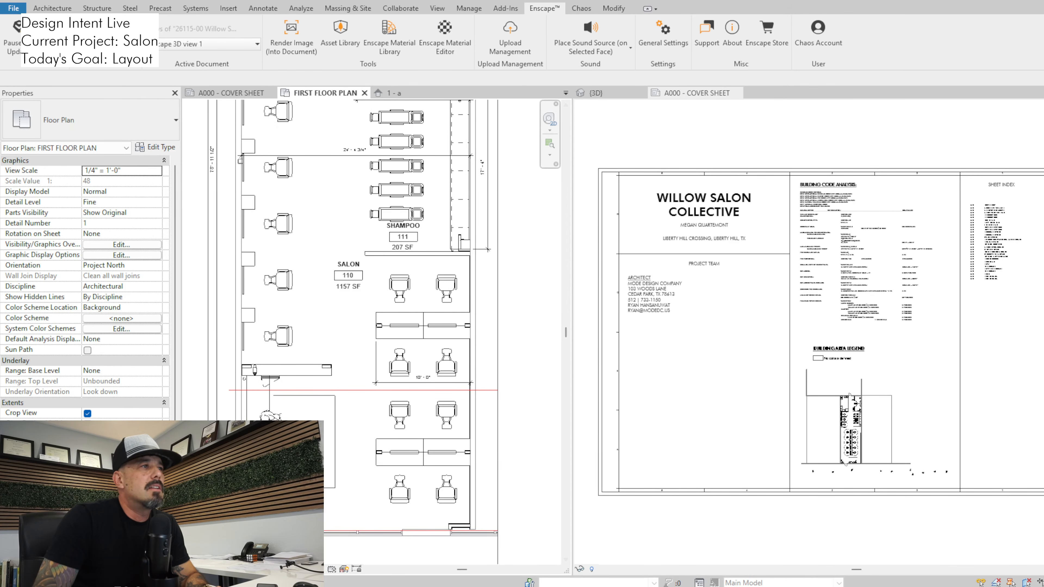
{"action": "key", "text": "ctrl+Tab"}
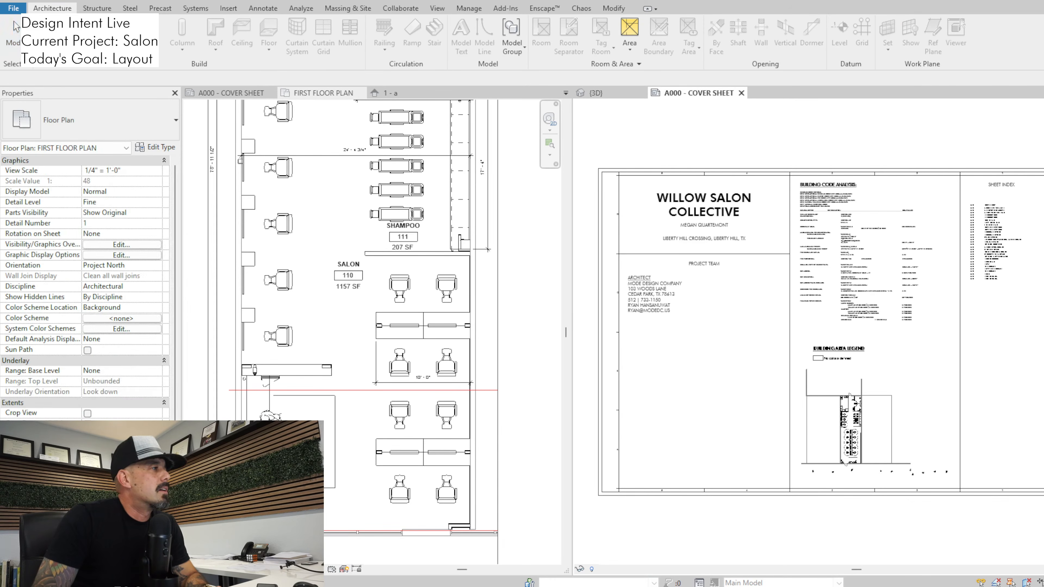
{"action": "scroll", "coordinate": [734, 232], "scroll_direction": "up", "scroll_amount": 7}
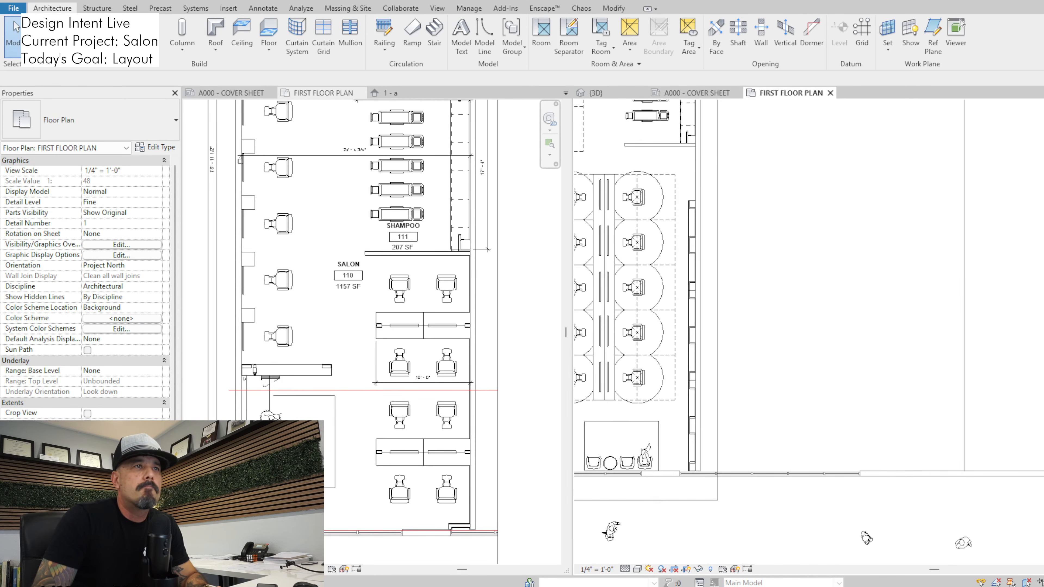
Compare both first floor plans, examining the stations, shampoo area, back rooms and waiting area in each layout
{"action": "middle_click_drag", "start_coordinate": [608, 191], "coordinate": [714, 274]}
{"action": "scroll", "coordinate": [713, 273], "scroll_direction": "down", "scroll_amount": 1}
{"action": "scroll", "coordinate": [685, 312], "scroll_direction": "up", "scroll_amount": 3}
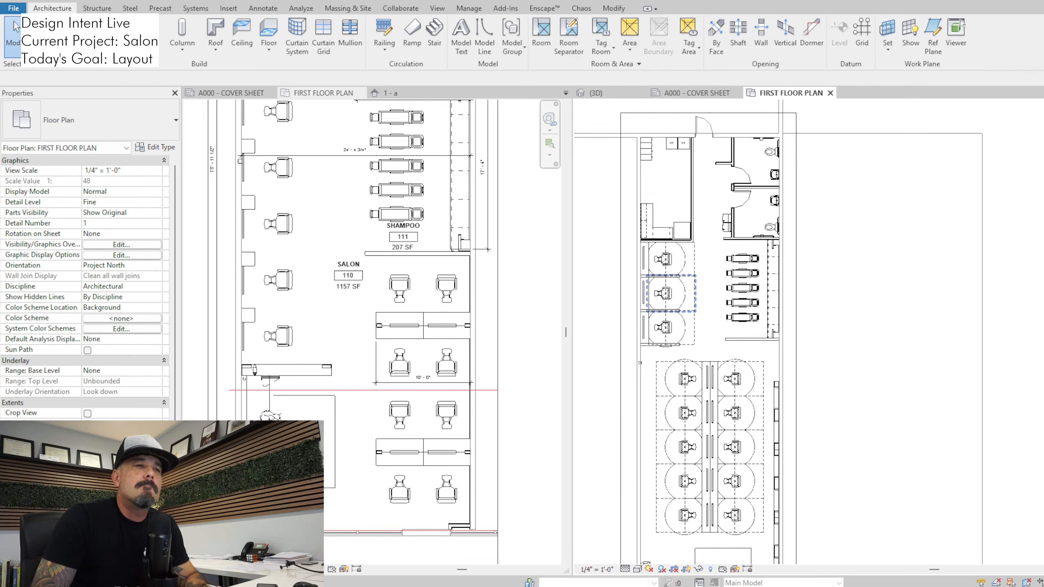
{"action": "scroll", "coordinate": [735, 329], "scroll_direction": "down", "scroll_amount": 1}
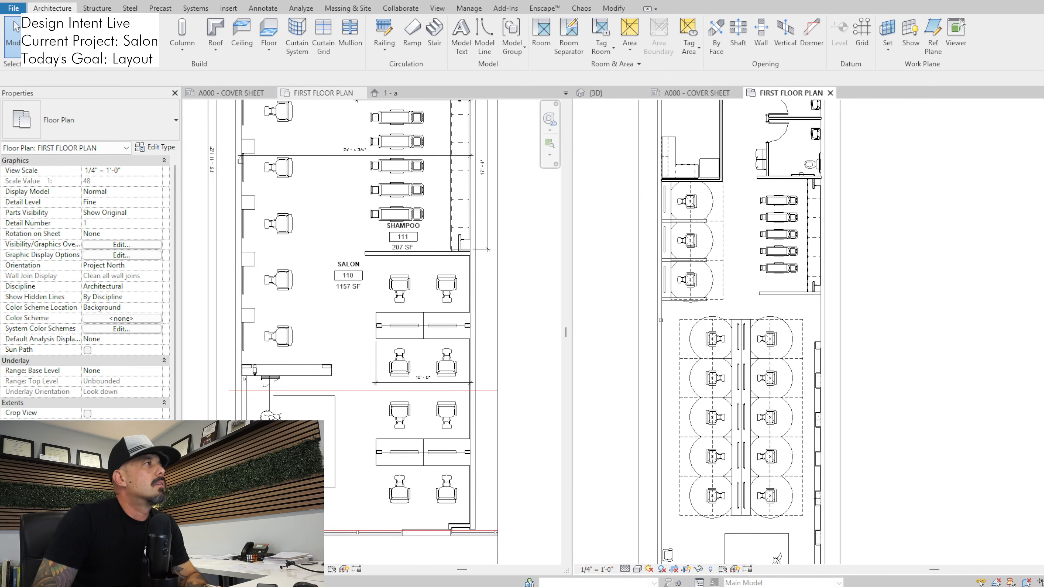
{"action": "middle_click_drag", "start_coordinate": [713, 280], "coordinate": [691, 365]}
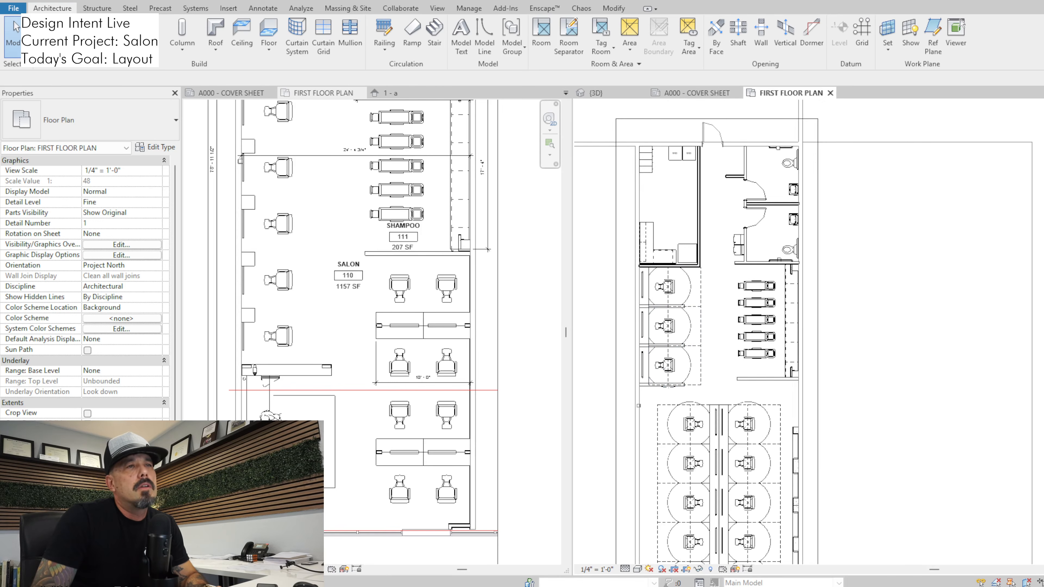
{"action": "scroll", "coordinate": [395, 246], "scroll_direction": "down", "scroll_amount": 3}
{"action": "middle_click_drag", "start_coordinate": [393, 218], "coordinate": [389, 339]}
{"action": "scroll", "coordinate": [393, 288], "scroll_direction": "down", "scroll_amount": 1}
{"action": "scroll", "coordinate": [389, 339], "scroll_direction": "down", "scroll_amount": 1}
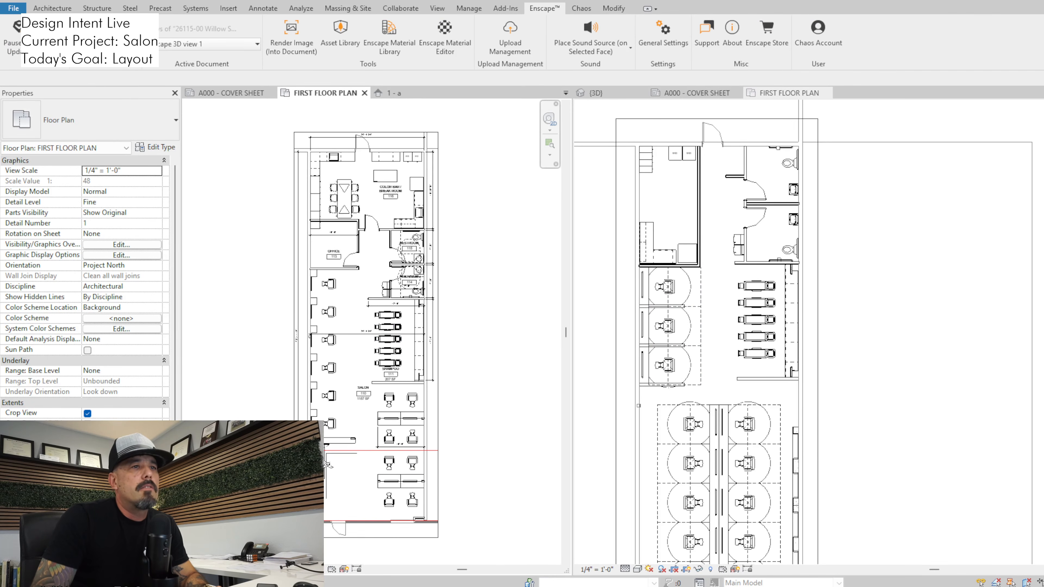
{"action": "scroll", "coordinate": [709, 342], "scroll_direction": "down", "scroll_amount": 1}
{"action": "middle_click_drag", "start_coordinate": [701, 416], "coordinate": [701, 342]}
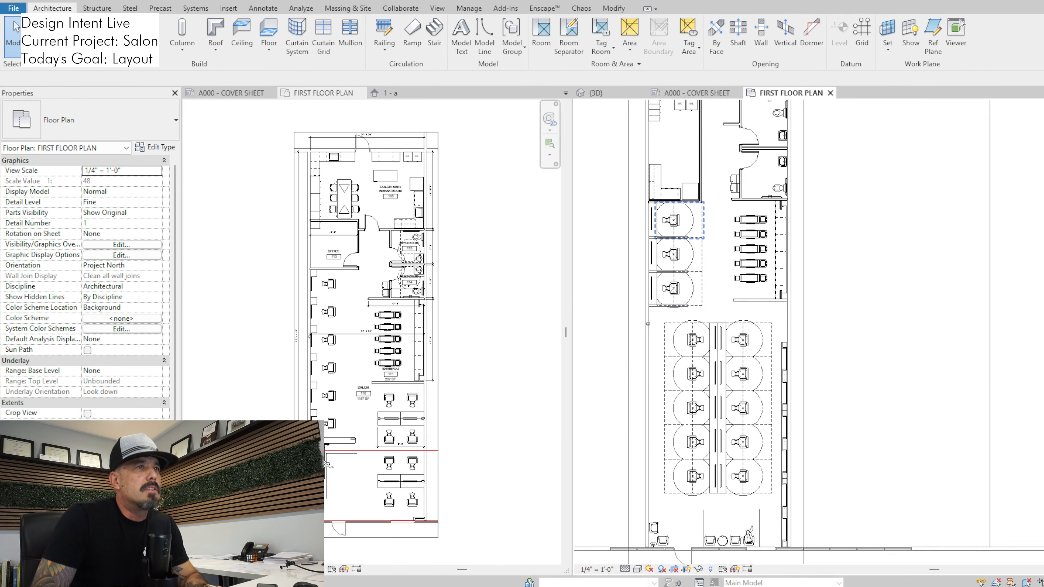
{"action": "middle_click_drag", "start_coordinate": [680, 214], "coordinate": [677, 270]}
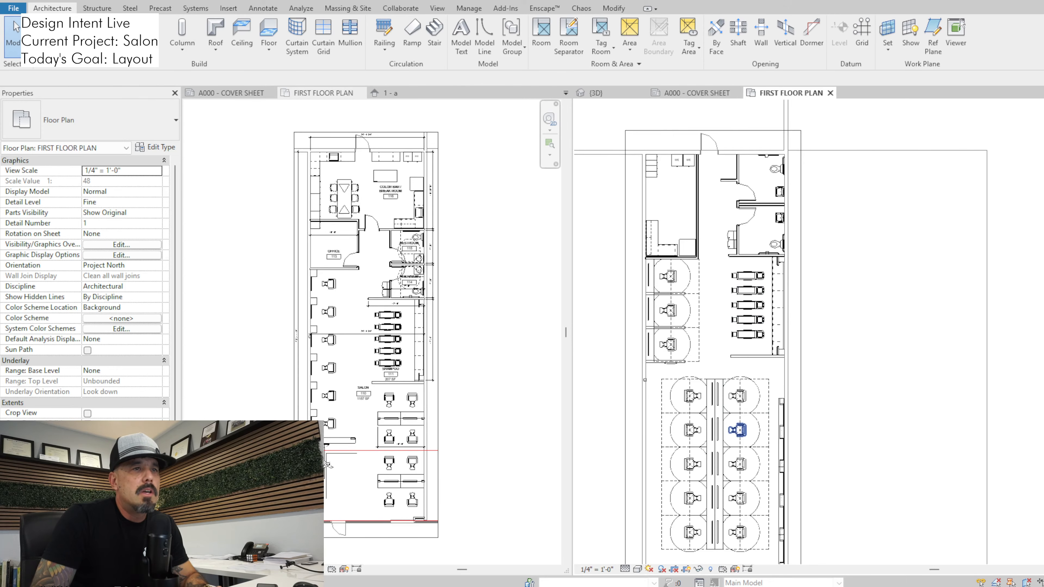
{"action": "middle_click_drag", "start_coordinate": [737, 430], "coordinate": [748, 362]}
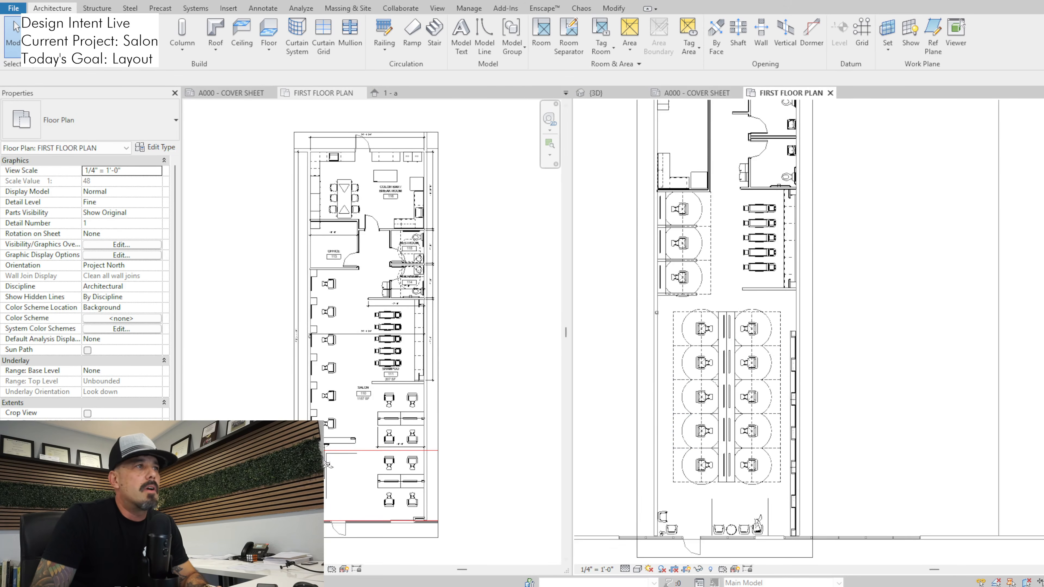
{"action": "scroll", "coordinate": [327, 465], "scroll_direction": "up", "scroll_amount": 1}
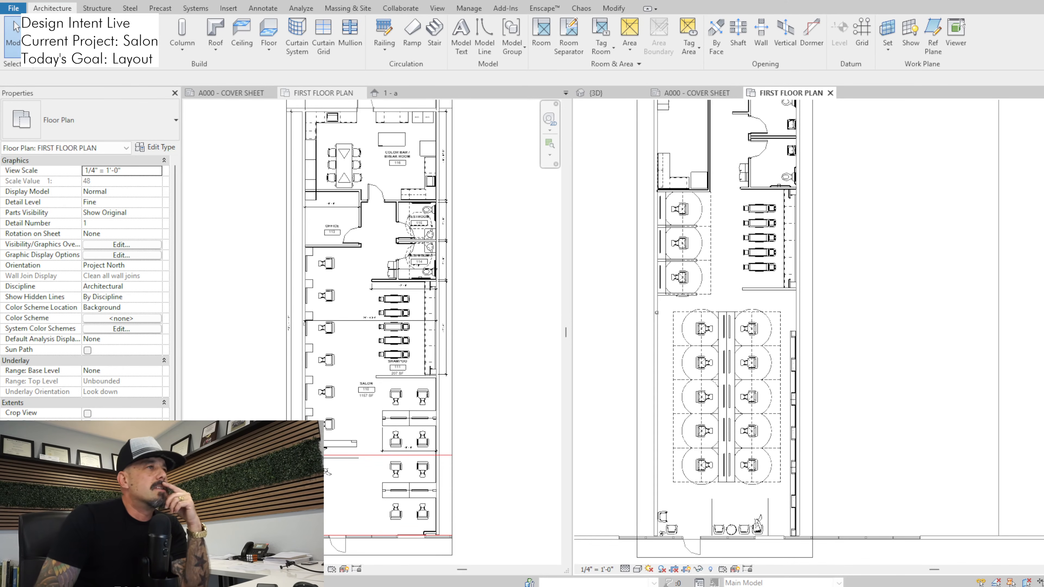
Fit the whole current first floor plan in view and bring up the {3D} view beside it
{"action": "left_click", "coordinate": [323, 93]}
{"action": "scroll", "coordinate": [487, 309], "scroll_direction": "down", "scroll_amount": 1}
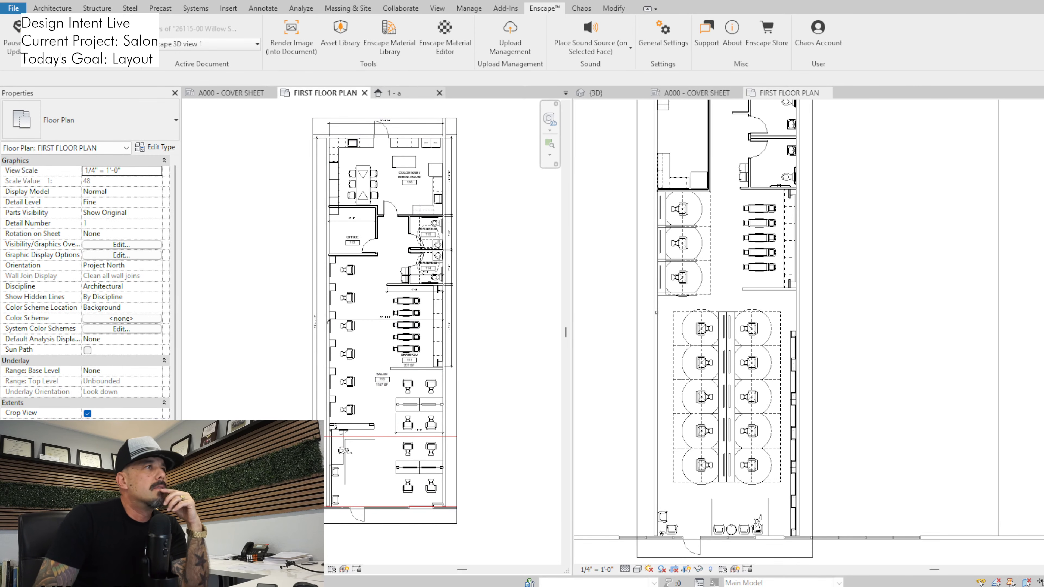
{"action": "left_click", "coordinate": [596, 93]}
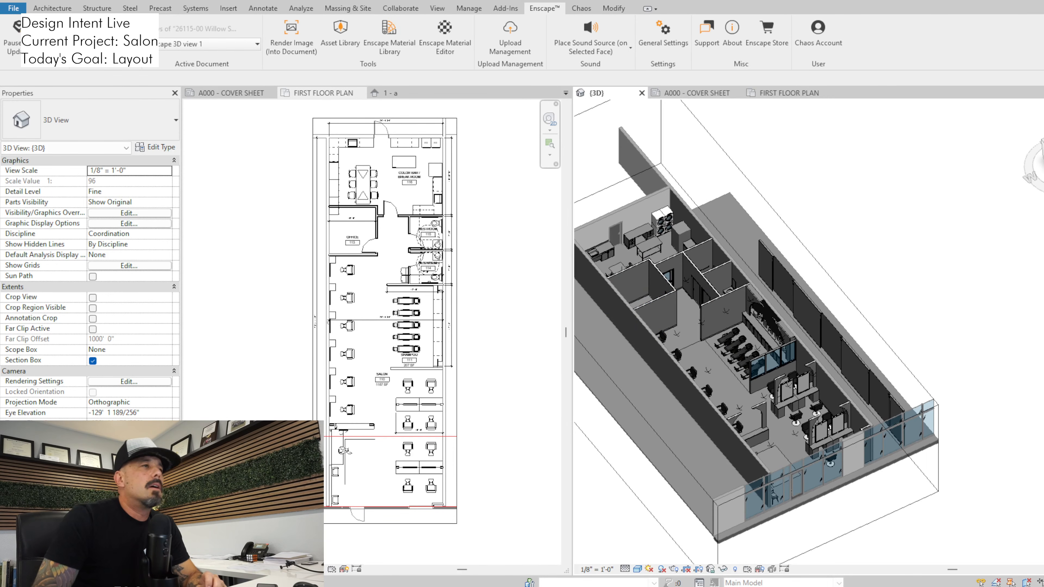
Examine the first floor plan from the break room to the stations and compare it with the 3D view
{"action": "left_click", "coordinate": [408, 181]}
{"action": "scroll", "coordinate": [411, 226], "scroll_direction": "up", "scroll_amount": 2}
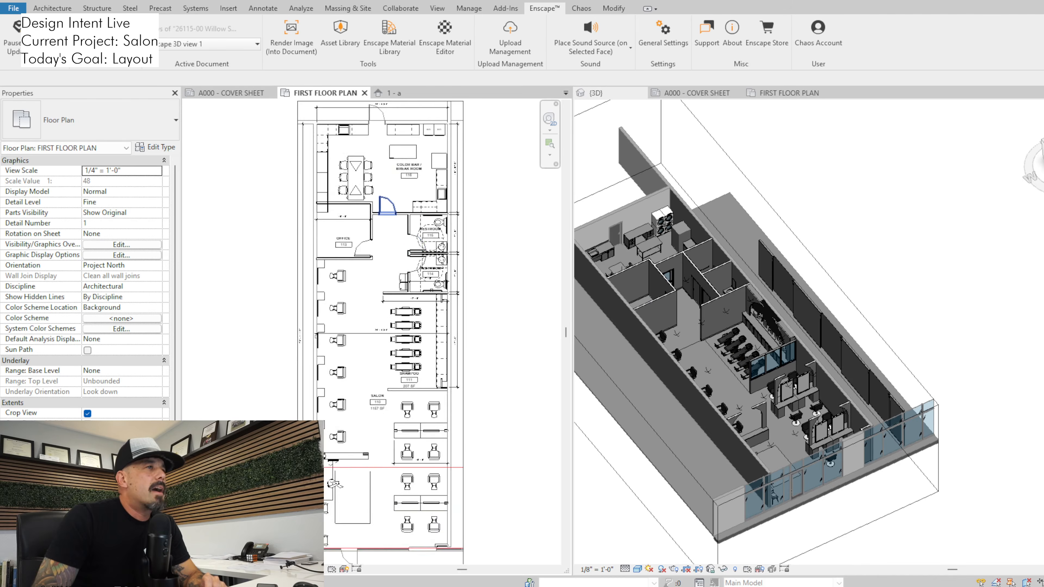
{"action": "middle_click_drag", "start_coordinate": [395, 211], "coordinate": [408, 280]}
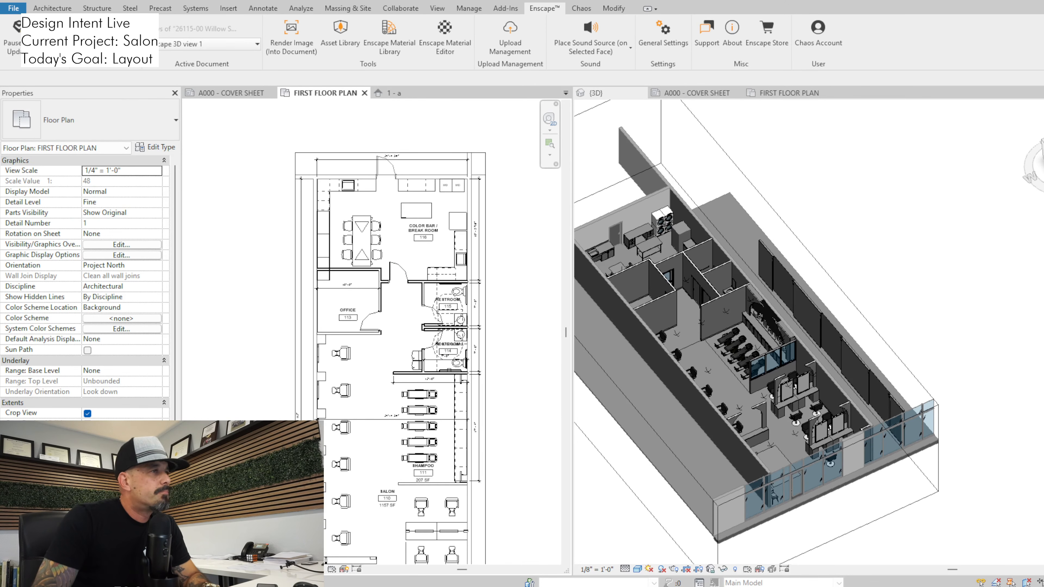
{"action": "middle_click_drag", "start_coordinate": [400, 383], "coordinate": [415, 322]}
{"action": "scroll", "coordinate": [415, 322], "scroll_direction": "down", "scroll_amount": 1}
{"action": "scroll", "coordinate": [762, 353], "scroll_direction": "down", "scroll_amount": 1}
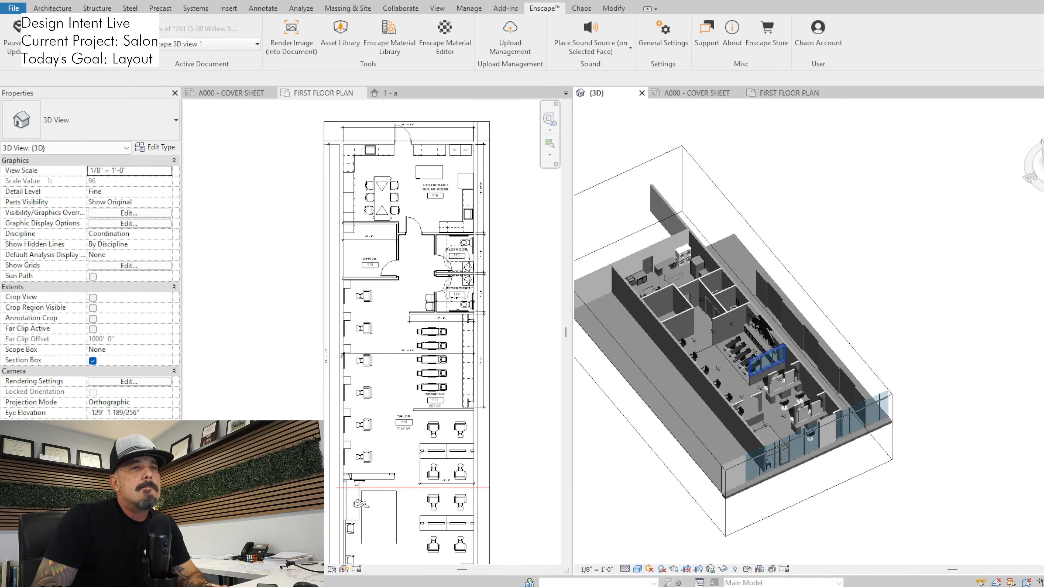
{"action": "middle_click_drag", "start_coordinate": [764, 362], "coordinate": [833, 305]}
Delete the end piece of the break room's side-wall counter that overlaps the office wall
{"action": "scroll", "coordinate": [303, 284], "scroll_direction": "up", "scroll_amount": 2}
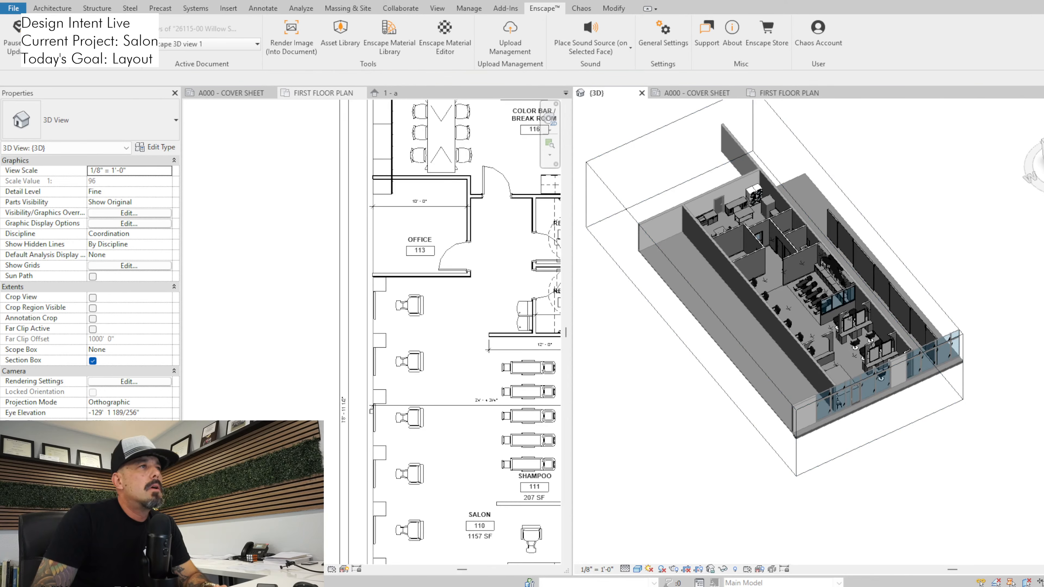
{"action": "left_click", "coordinate": [384, 194]}
{"action": "key", "text": "Delete"}
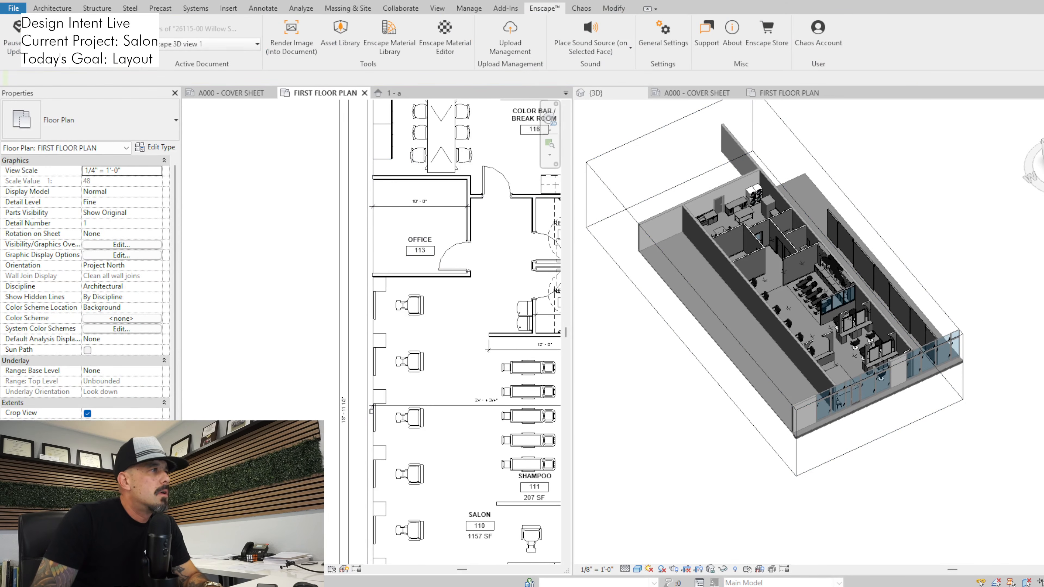
Open the first floor ceiling plan and delete the small 2' x 2' ACT ceiling just outside the office
{"action": "scroll", "coordinate": [86, 287], "scroll_direction": "down", "scroll_amount": 3}
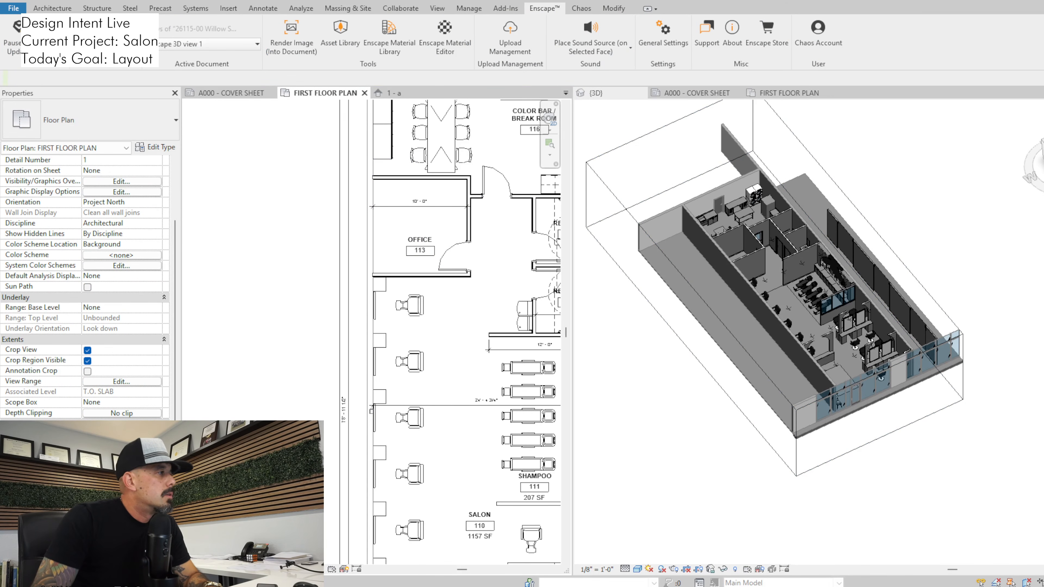
{"action": "scroll", "coordinate": [405, 265], "scroll_direction": "up", "scroll_amount": 2}
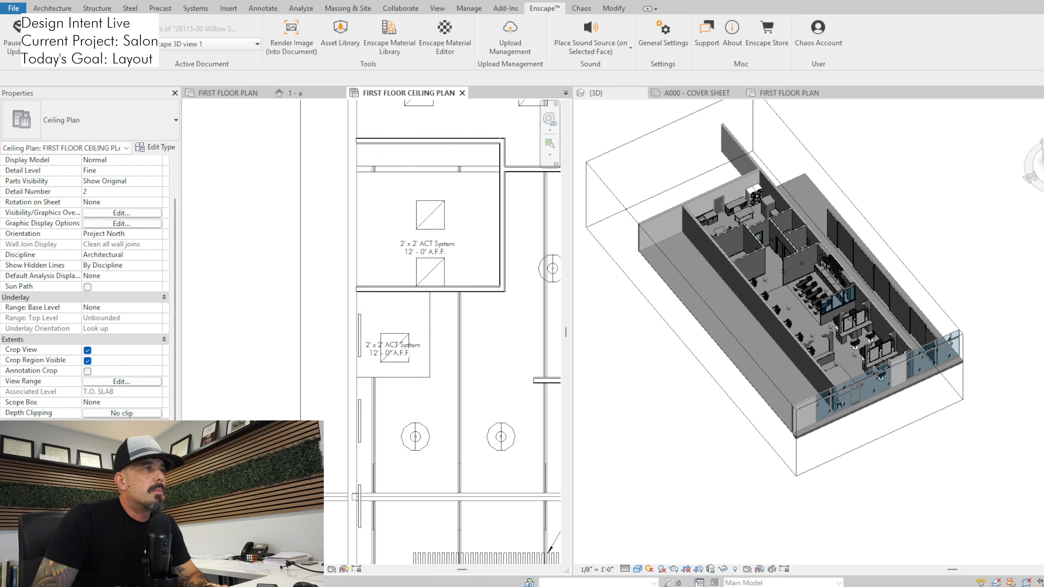
{"action": "left_click", "coordinate": [430, 357]}
{"action": "middle_click_drag", "start_coordinate": [429, 356], "coordinate": [418, 400]}
{"action": "scroll", "coordinate": [417, 401], "scroll_direction": "down", "scroll_amount": 1}
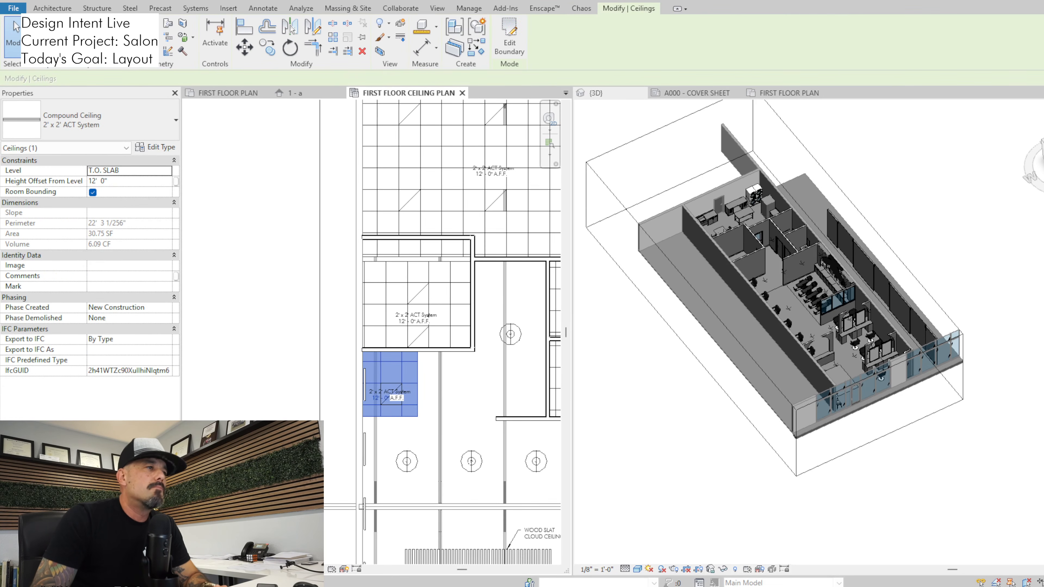
{"action": "key", "text": "Delete"}
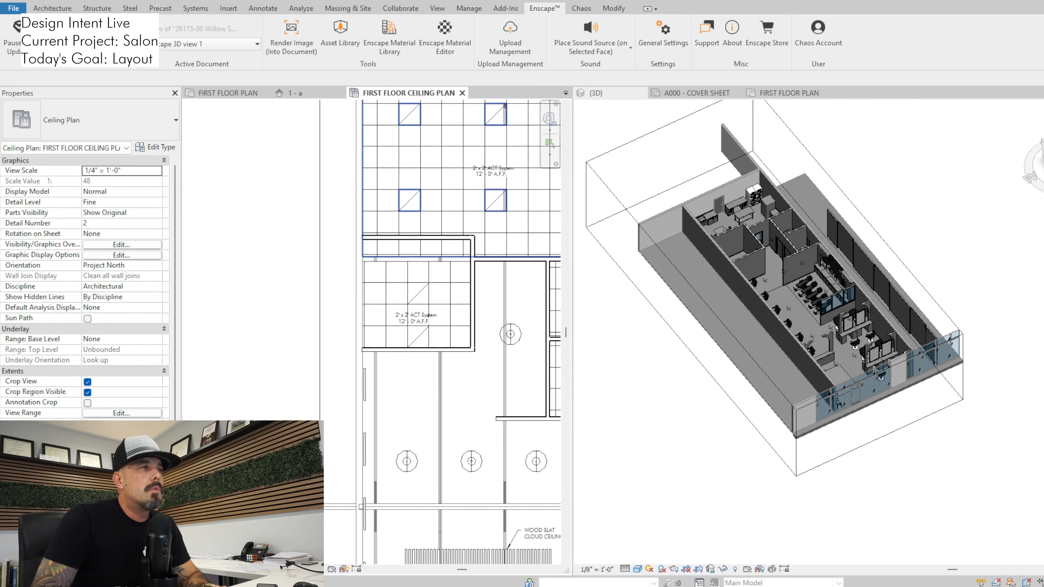
Edit the break room ceiling's boundary so it follows the office walls around the corner, trimming the lines into a closed loop
{"action": "left_click", "coordinate": [442, 211]}
{"action": "middle_click_drag", "start_coordinate": [441, 211], "coordinate": [393, 282]}
{"action": "left_click", "coordinate": [509, 37]}
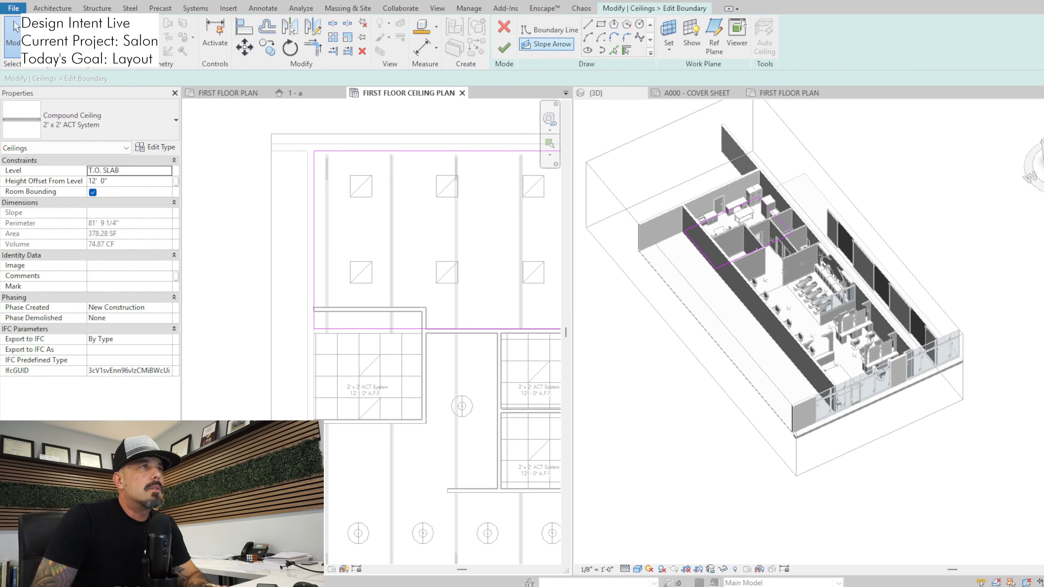
{"action": "left_click", "coordinate": [613, 51]}
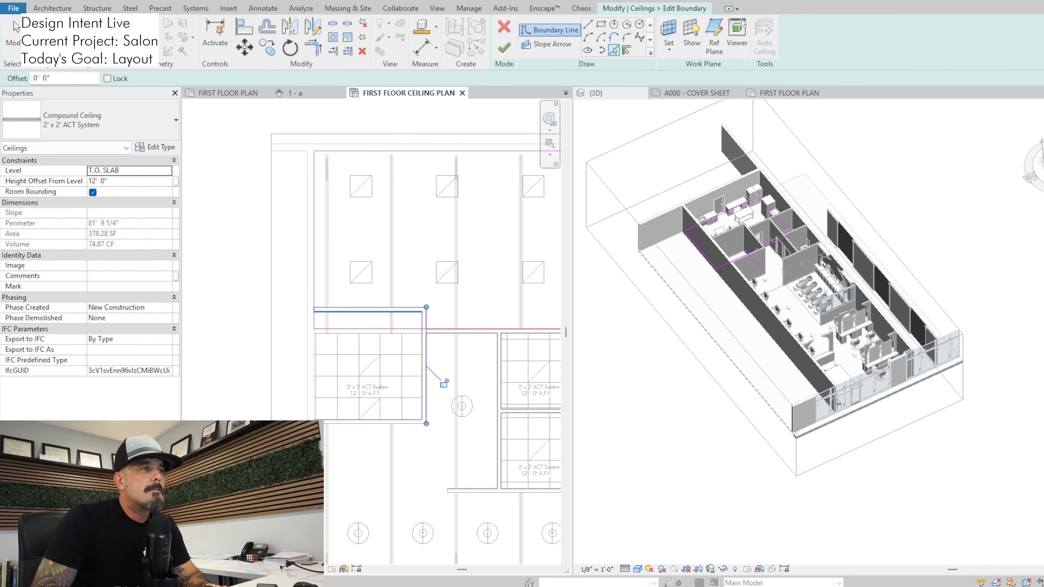
{"action": "left_click", "coordinate": [404, 307]}
{"action": "key", "text": "t"}
{"action": "key", "text": "r"}
{"action": "left_click", "coordinate": [446, 329]}
{"action": "left_click", "coordinate": [426, 319]}
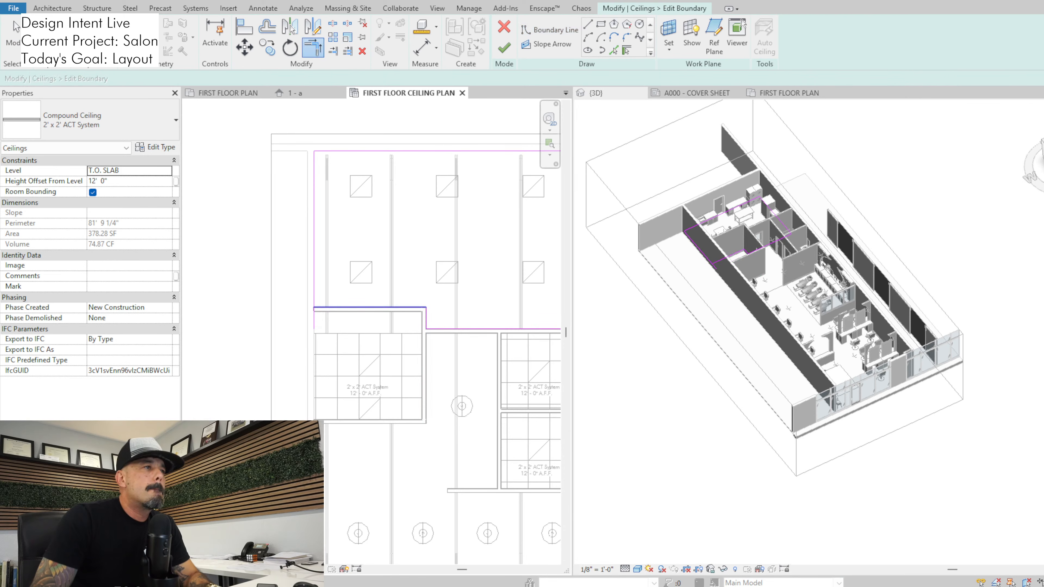
{"action": "left_click", "coordinate": [404, 307]}
{"action": "left_click", "coordinate": [503, 48]}
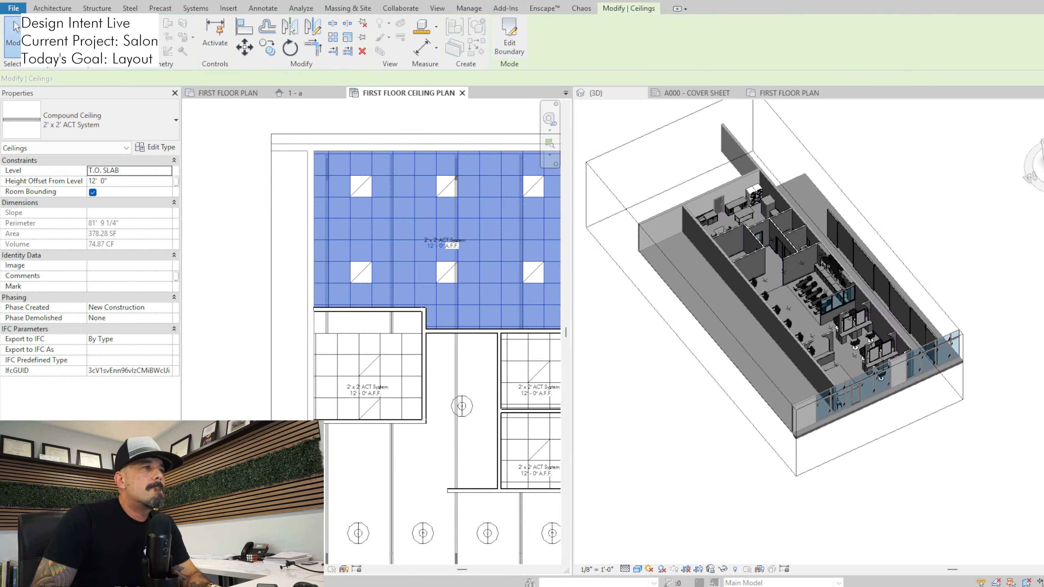
Extend the office ceiling's boundary to the office wall facing the break room
{"action": "left_click", "coordinate": [422, 350]}
{"action": "left_click", "coordinate": [509, 37]}
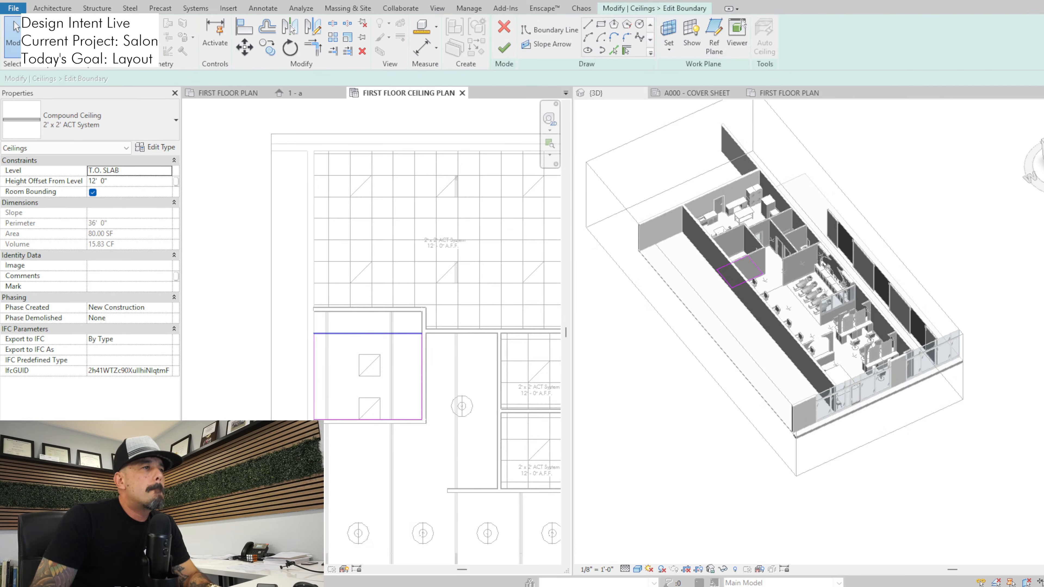
{"action": "left_click_drag", "start_coordinate": [380, 334], "coordinate": [380, 322]}
{"action": "left_click", "coordinate": [504, 47]}
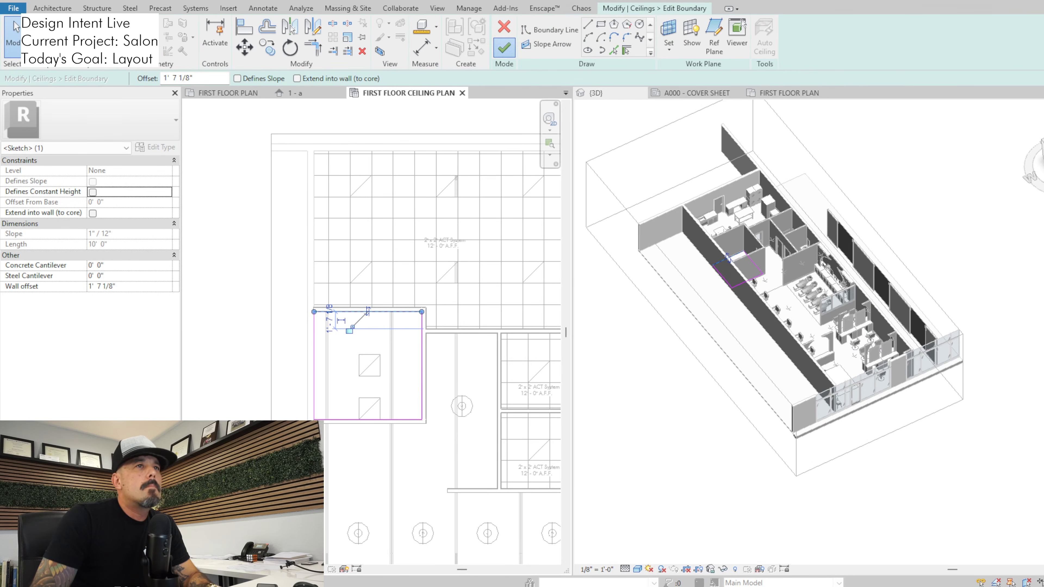
{"action": "key", "text": "Escape"}
Move the office's two light fixtures one ceiling tile toward the break room
{"action": "left_click", "coordinate": [380, 364]}
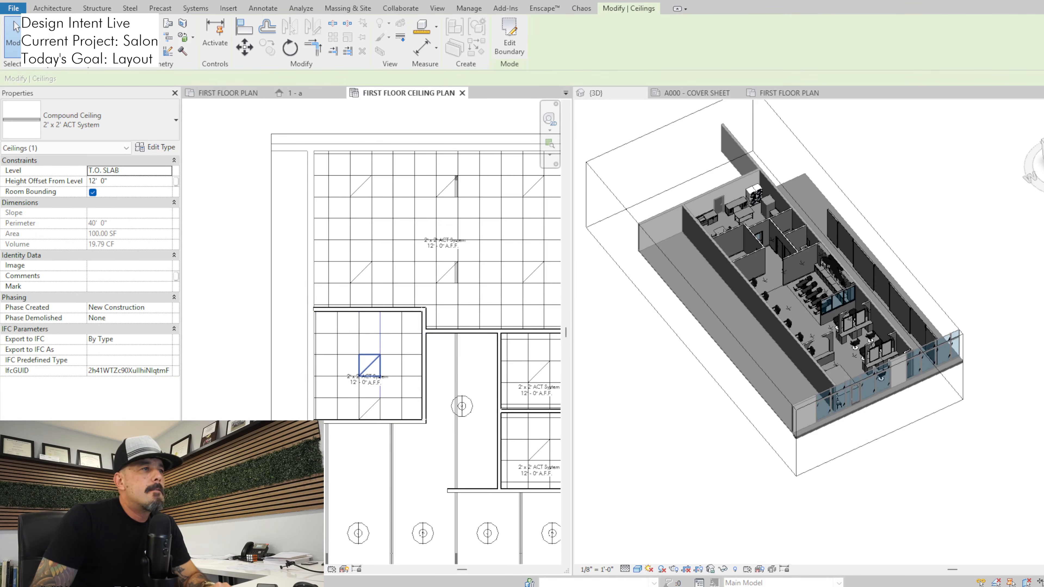
{"action": "left_click", "coordinate": [375, 360]}
{"action": "key", "text": "m"}
{"action": "key", "text": "v"}
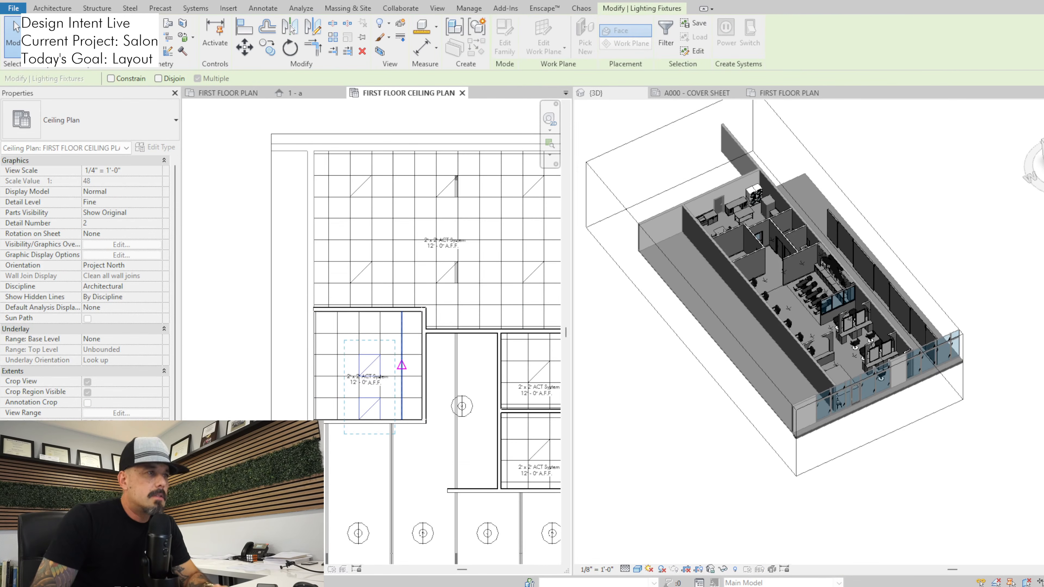
{"action": "left_click", "coordinate": [393, 333]}
{"action": "key", "text": "Escape"}
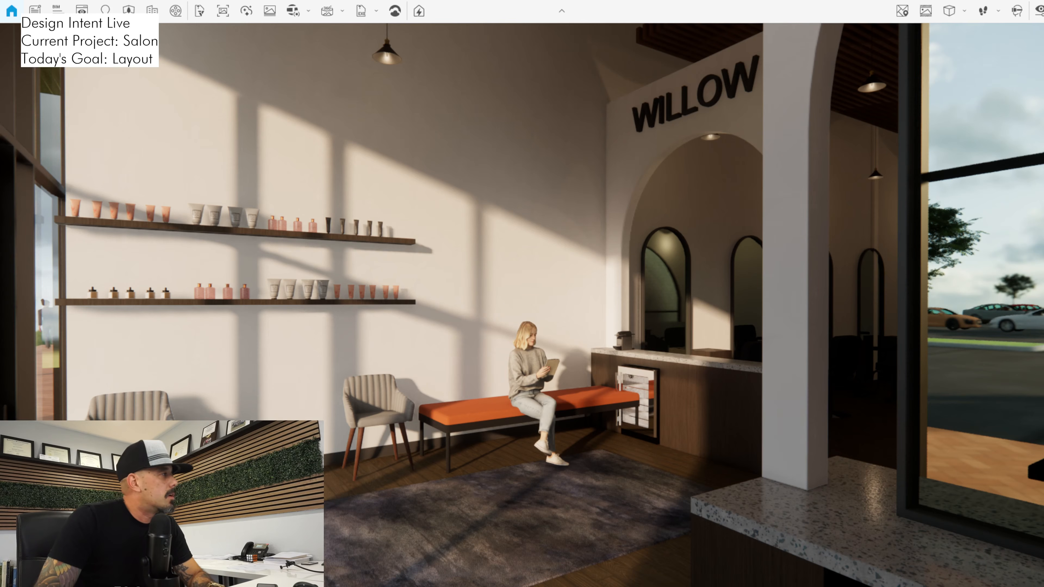
Switch to Revit's first floor plan and copy a waiting area chair into the gap between the two existing chairs
{"action": "key", "text": "alt+Tab"}
{"action": "scroll", "coordinate": [308, 376], "scroll_direction": "down", "scroll_amount": 1}
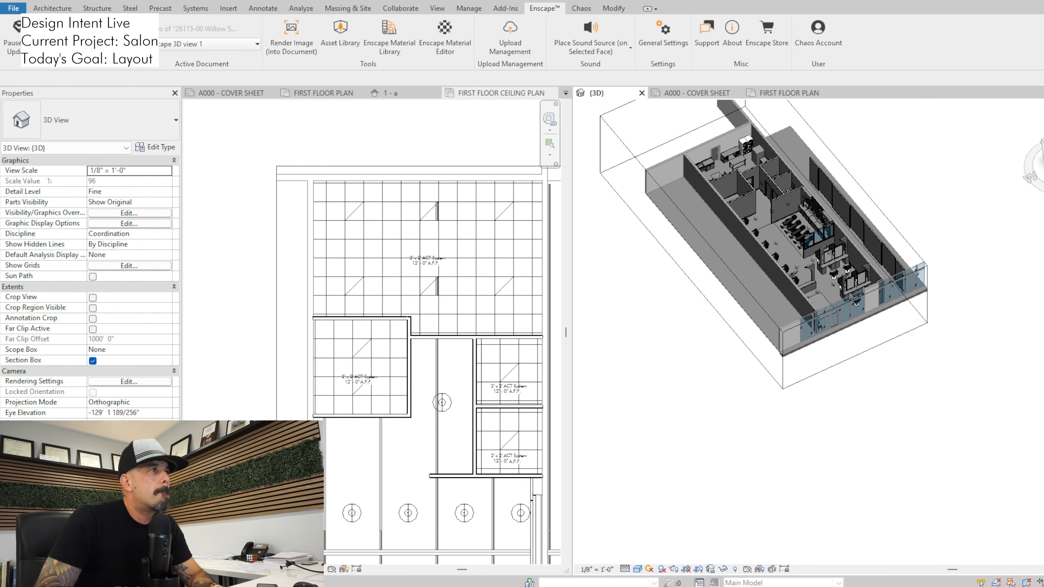
{"action": "left_click", "coordinate": [323, 93]}
{"action": "scroll", "coordinate": [427, 289], "scroll_direction": "up", "scroll_amount": 3}
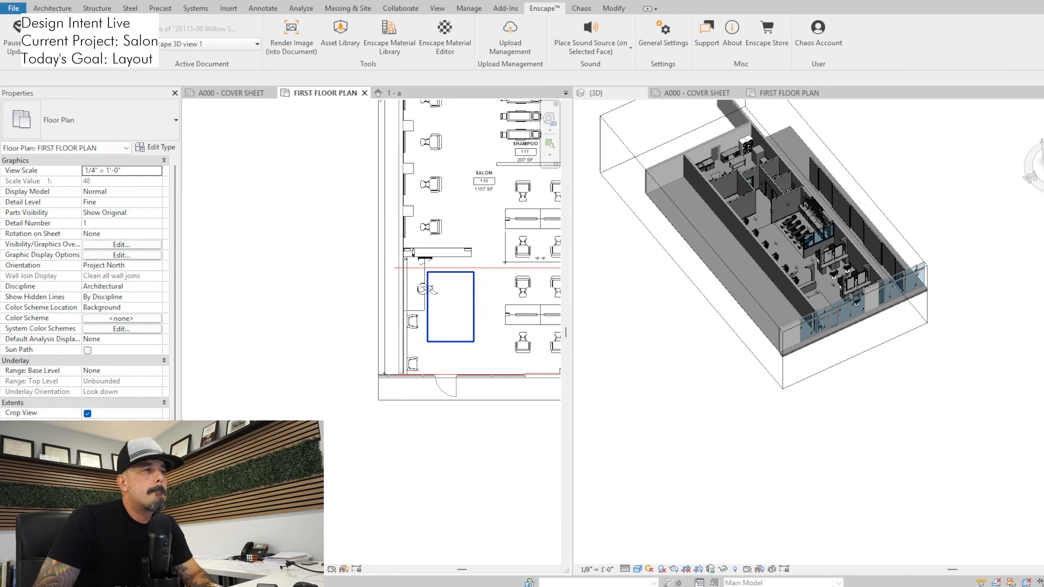
{"action": "scroll", "coordinate": [427, 289], "scroll_direction": "up", "scroll_amount": 2}
{"action": "left_click", "coordinate": [382, 347]}
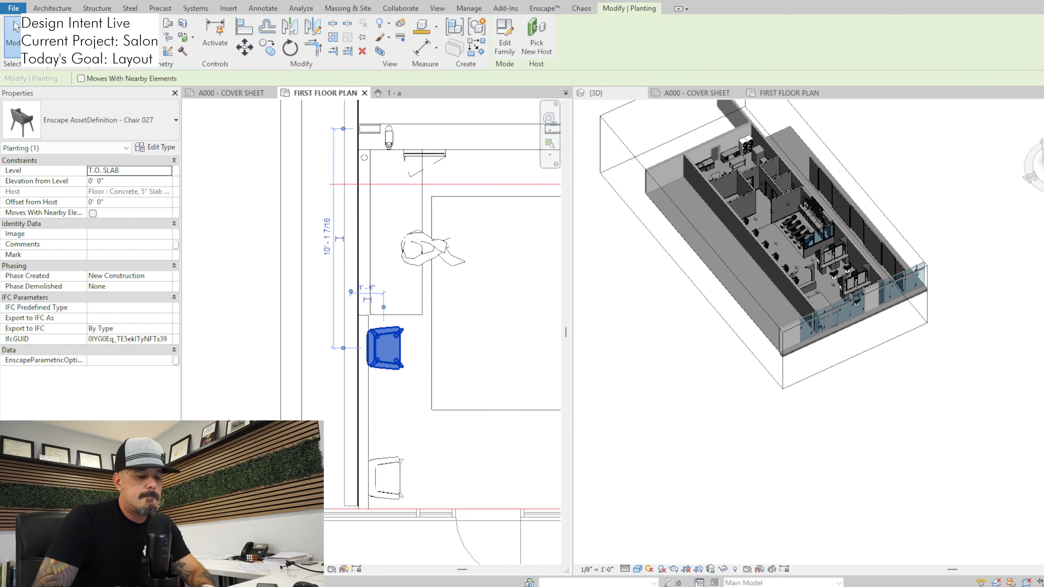
{"action": "key", "text": "c"}
{"action": "key", "text": "o"}
{"action": "left_click", "coordinate": [396, 348]}
{"action": "left_click", "coordinate": [397, 415]}
{"action": "key", "text": "Escape"}
{"action": "key", "text": "Escape"}
Remove the waiting area bench and seat the woman on the chair farthest from the storefront
{"action": "left_click", "coordinate": [422, 278]}
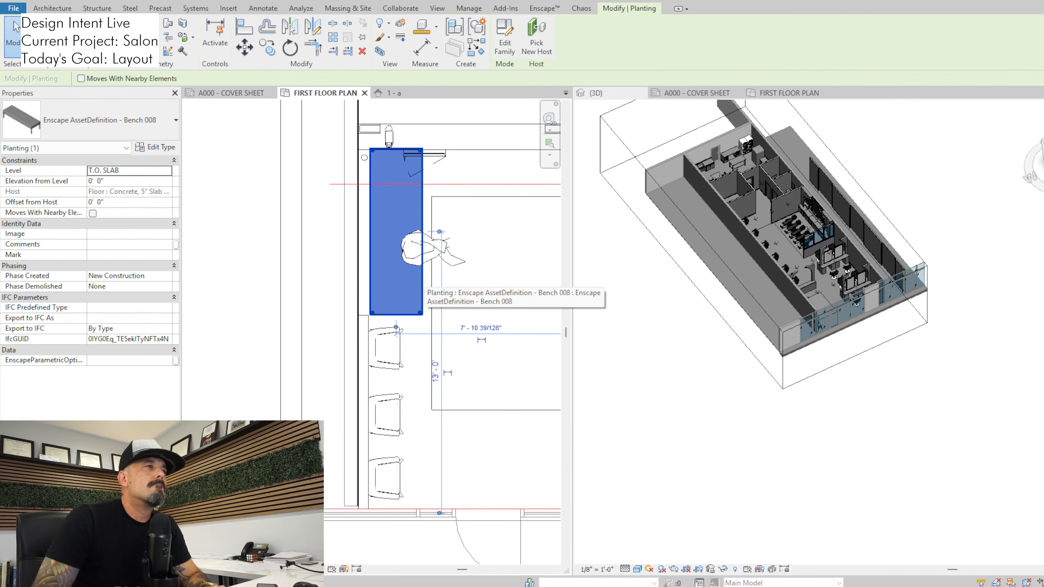
{"action": "scroll", "coordinate": [427, 495], "scroll_direction": "down", "scroll_amount": 1}
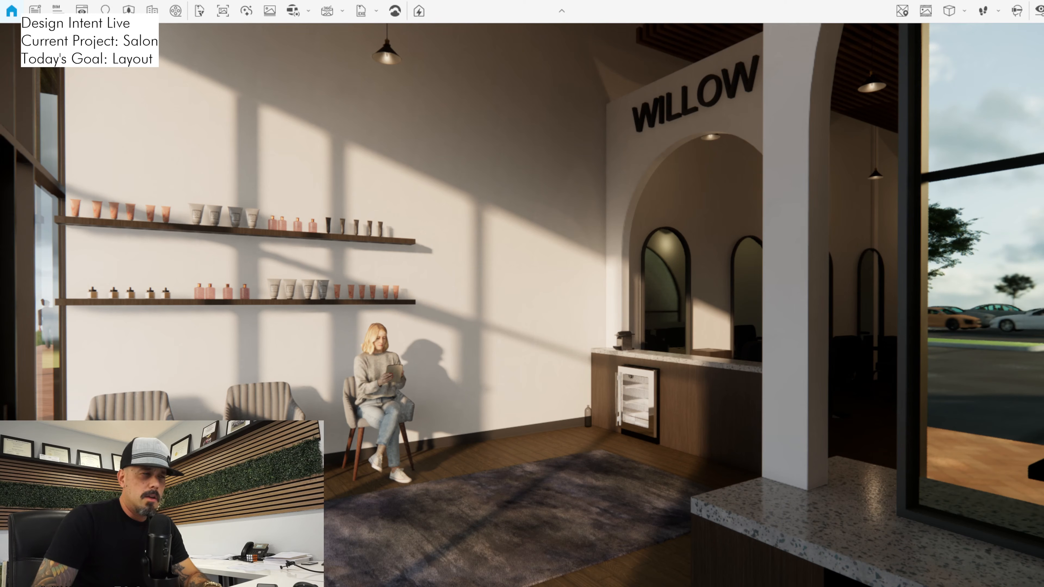
Return to the Revit floor plan and delete the stray bottle on the floor beside the waiting area counter
{"action": "key", "text": "alt+Tab"}
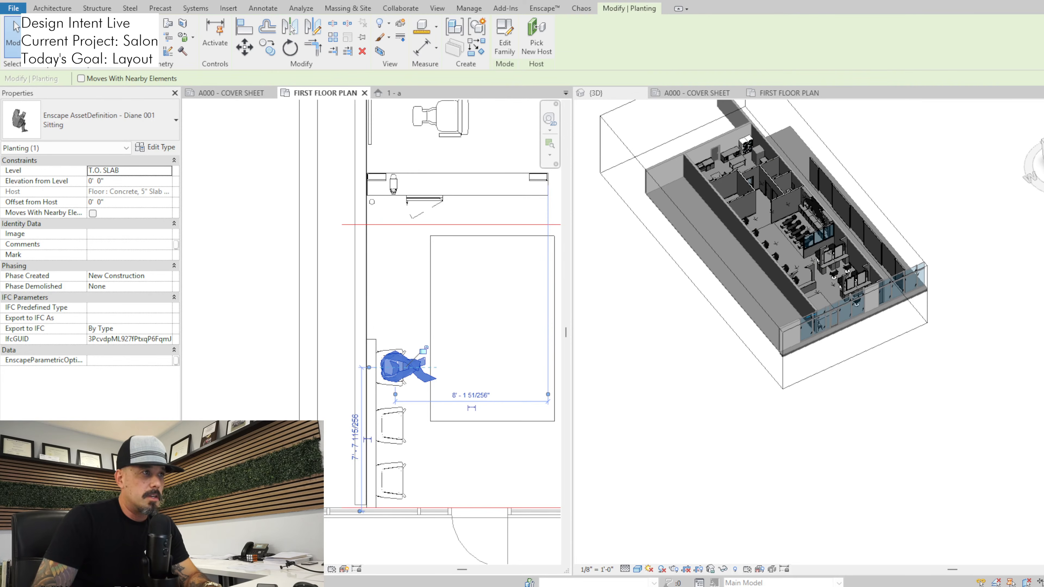
{"action": "left_click", "coordinate": [367, 203]}
{"action": "key", "text": "Escape"}
{"action": "left_click", "coordinate": [372, 202]}
{"action": "scroll", "coordinate": [375, 218], "scroll_direction": "up", "scroll_amount": 2}
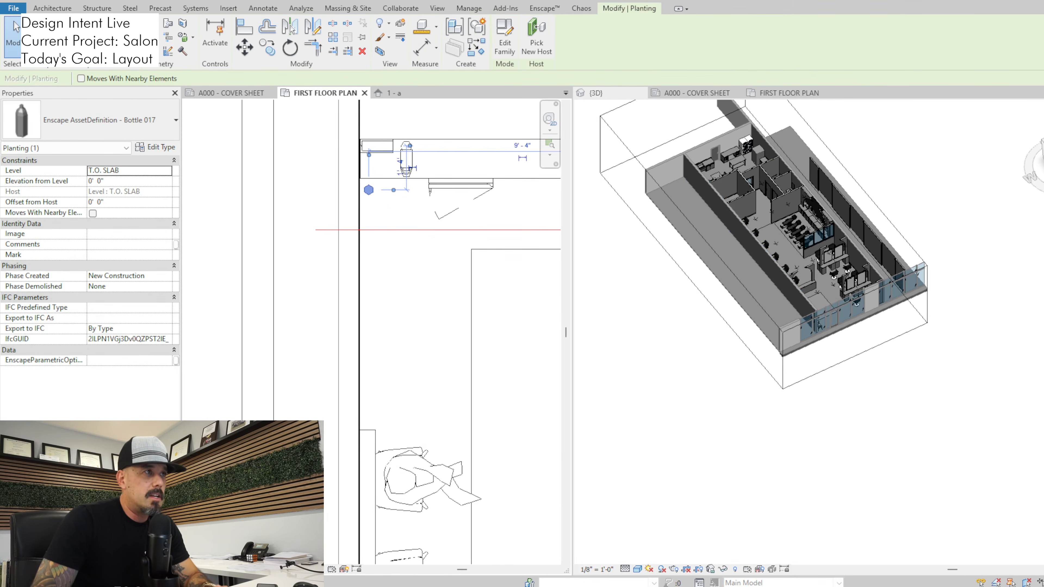
{"action": "left_click", "coordinate": [15, 27]}
Switch to Enscape and examine the waiting area with its three chairs, the arched stations and the reception counter
{"action": "key", "text": "alt+Tab"}
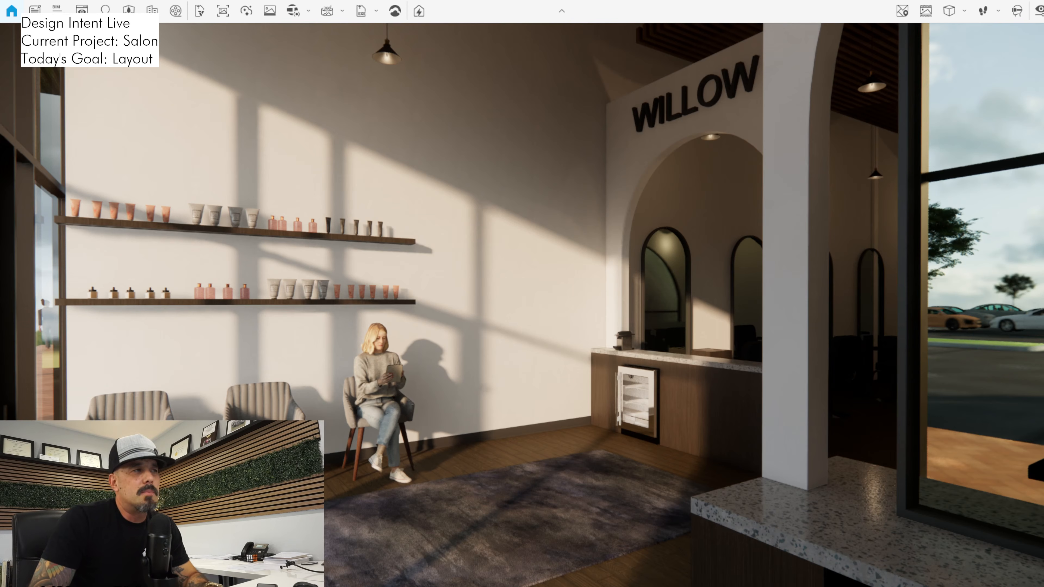
{"action": "key", "text": "s"}
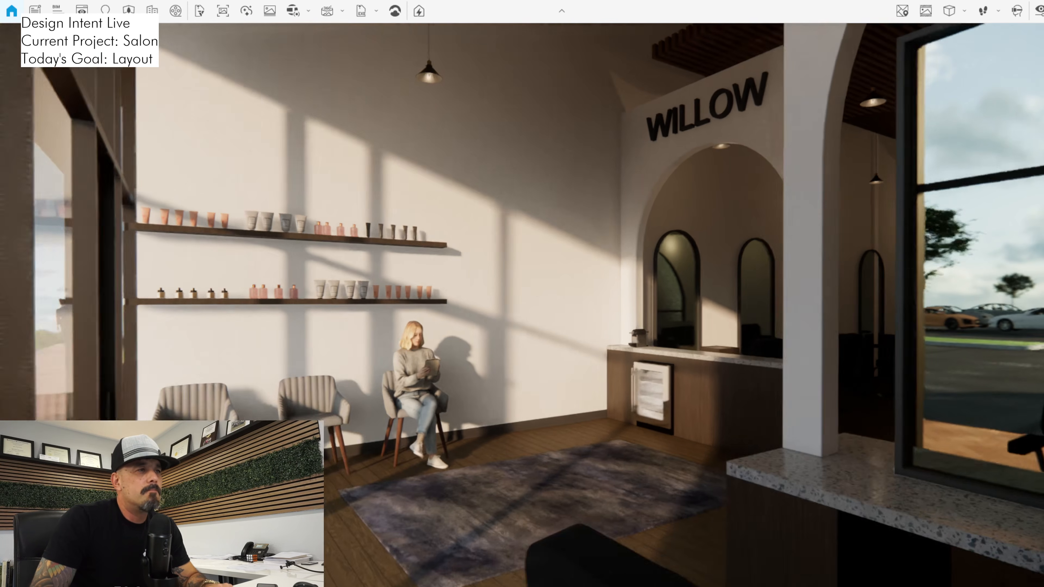
{"action": "key", "text": "w"}
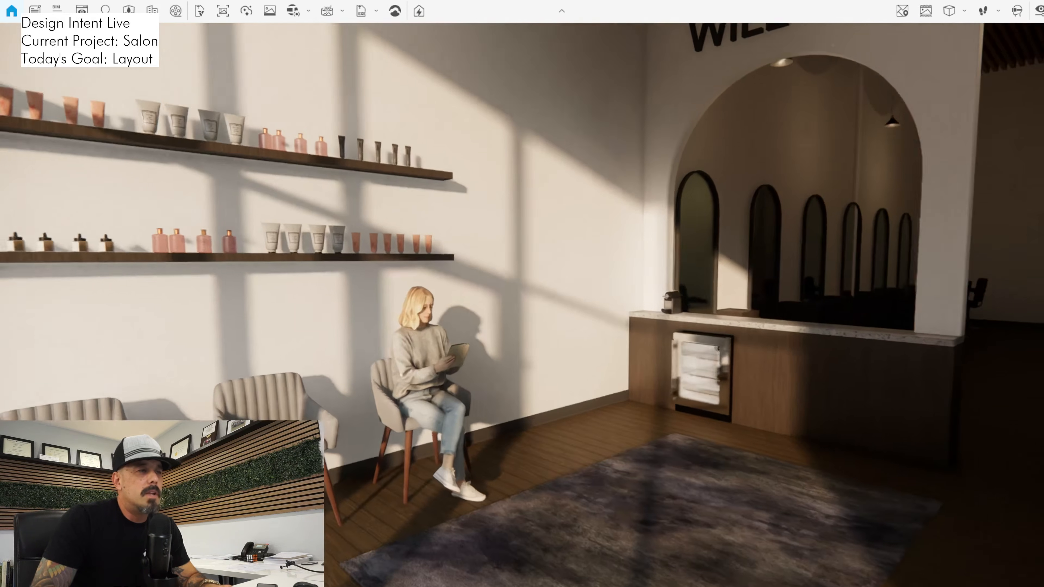
{"action": "key", "text": "w"}
{"action": "left_click_drag", "start_coordinate": [522, 305], "coordinate": [826, 304]}
{"action": "key", "text": "w"}
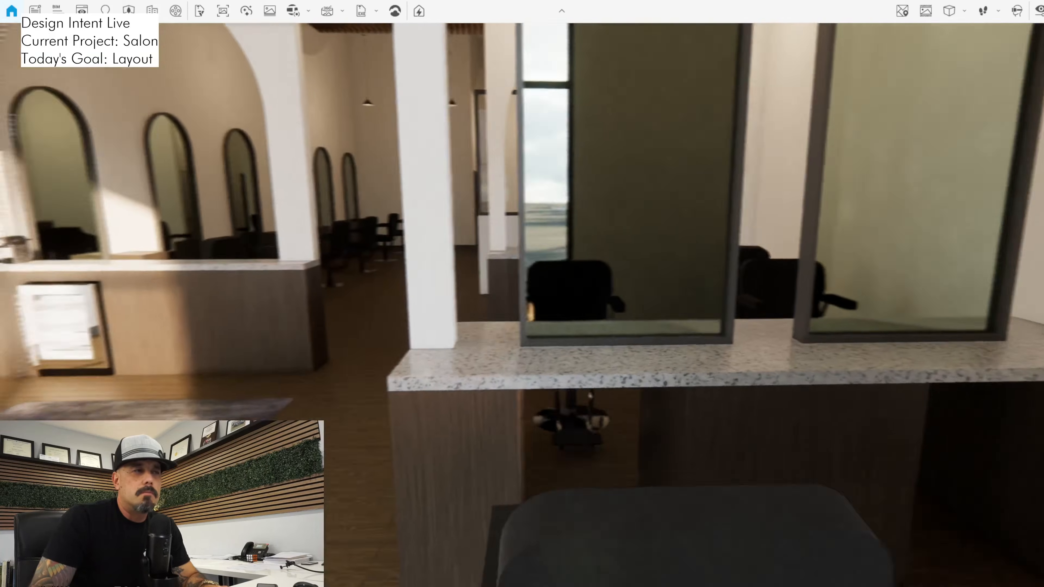
{"action": "left_click_drag", "start_coordinate": [522, 305], "coordinate": [220, 298]}
{"action": "key", "text": "w"}
{"action": "key", "text": "d"}
{"action": "key", "text": "w"}
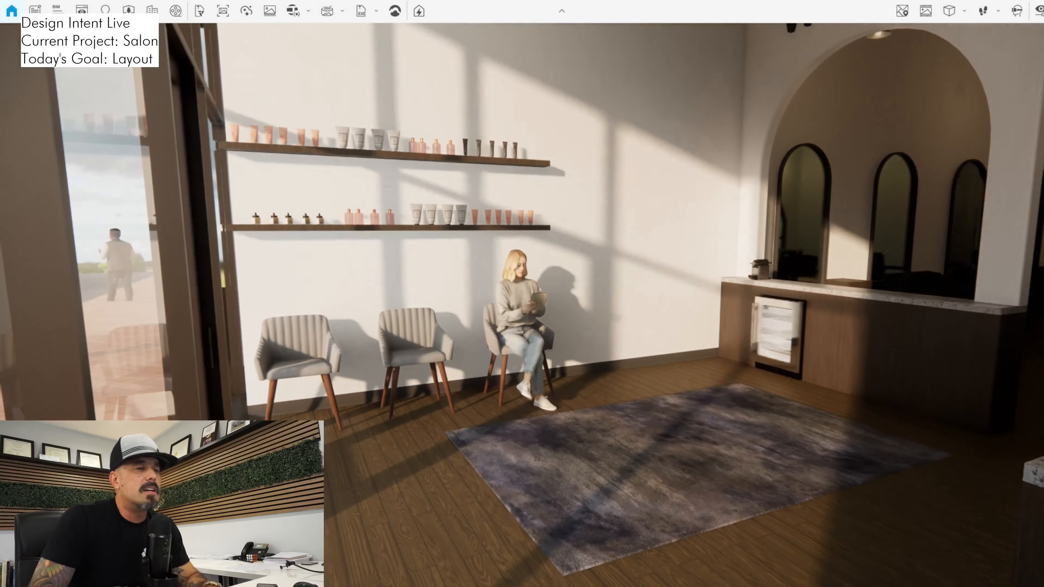
Switch back to Revit and shift the seated woman slightly away from the wall on her chair
{"action": "key", "text": "alt+Tab"}
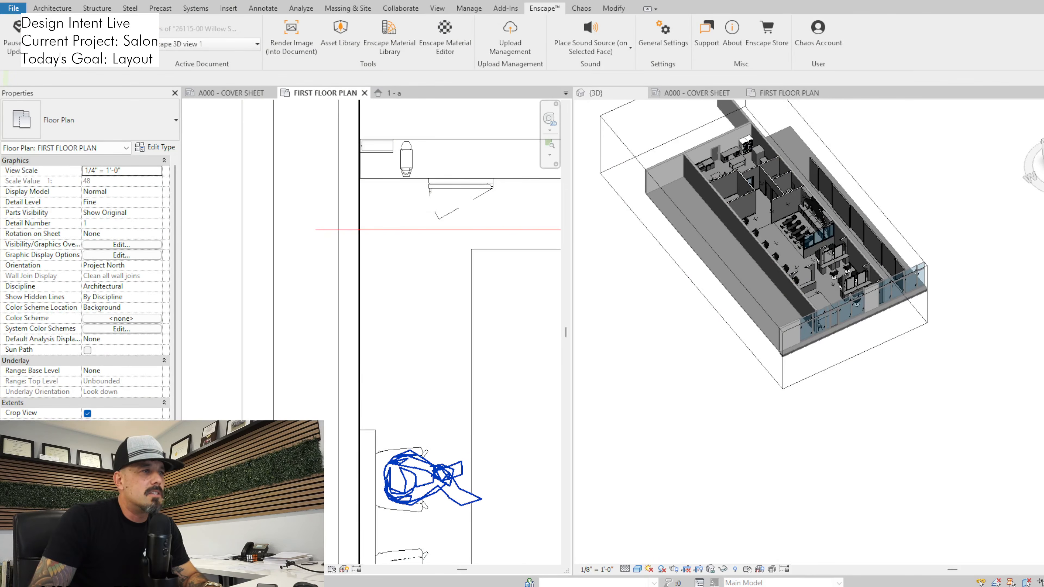
{"action": "left_click", "coordinate": [413, 471]}
{"action": "left_click", "coordinate": [15, 27]}
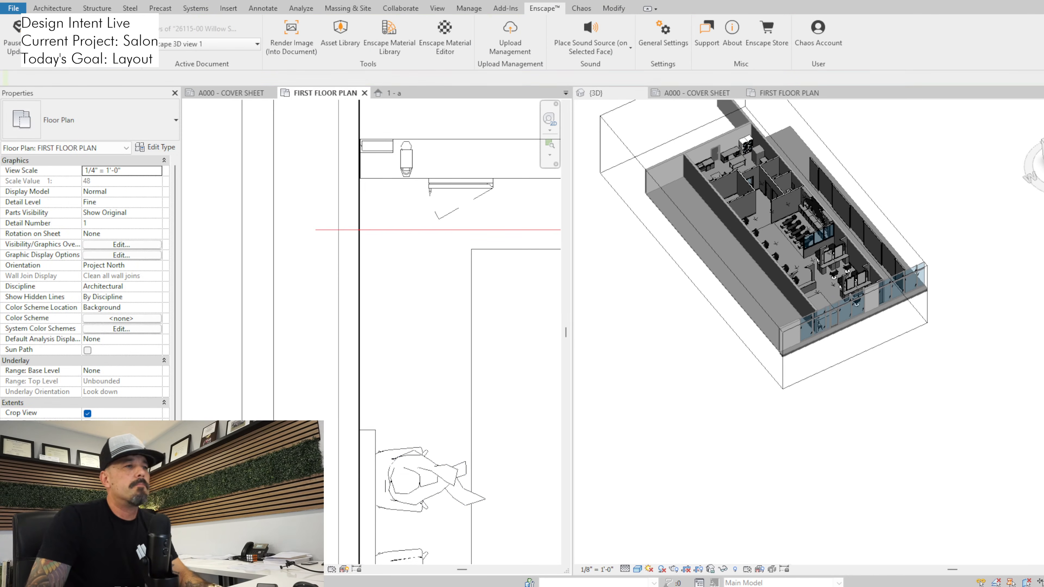
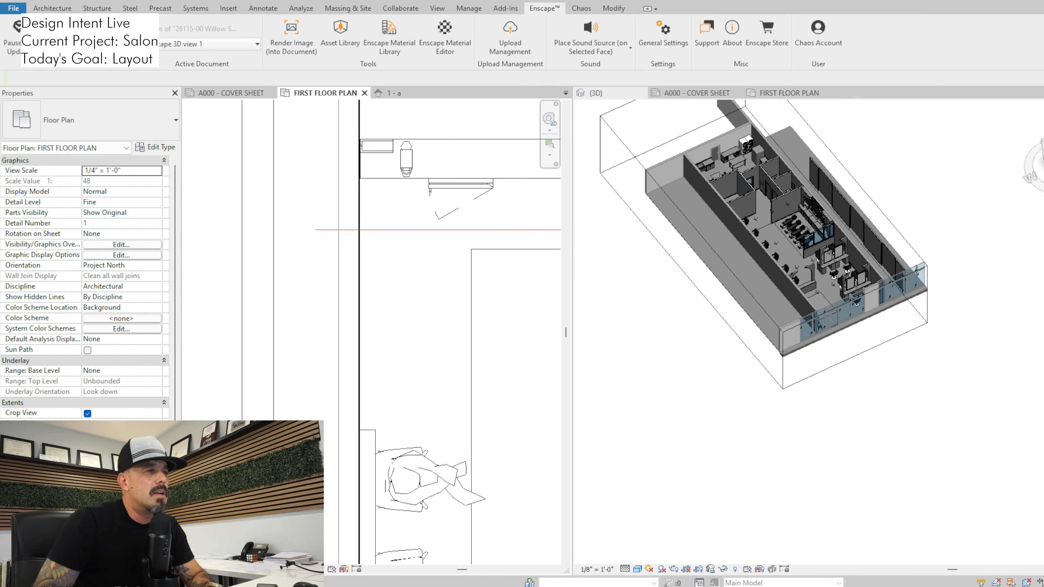
Examine the waiting area's three chairs and the seated woman in the 3D view
{"action": "scroll", "coordinate": [411, 314], "scroll_direction": "down", "scroll_amount": 2}
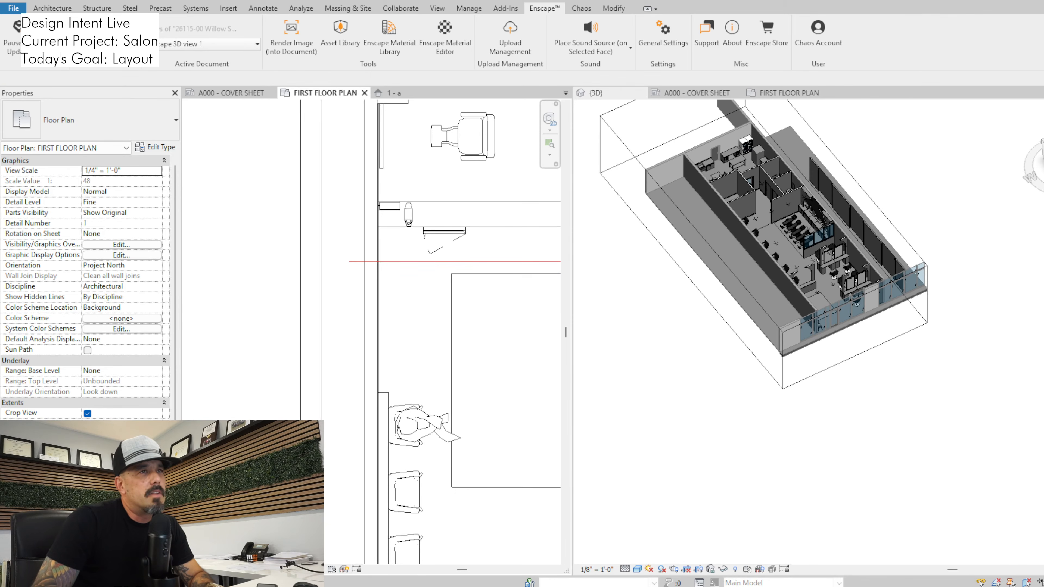
{"action": "scroll", "coordinate": [772, 266], "scroll_direction": "up", "scroll_amount": 3}
{"action": "middle_click_drag", "start_coordinate": [936, 342], "coordinate": [781, 313], "text": "shift"}
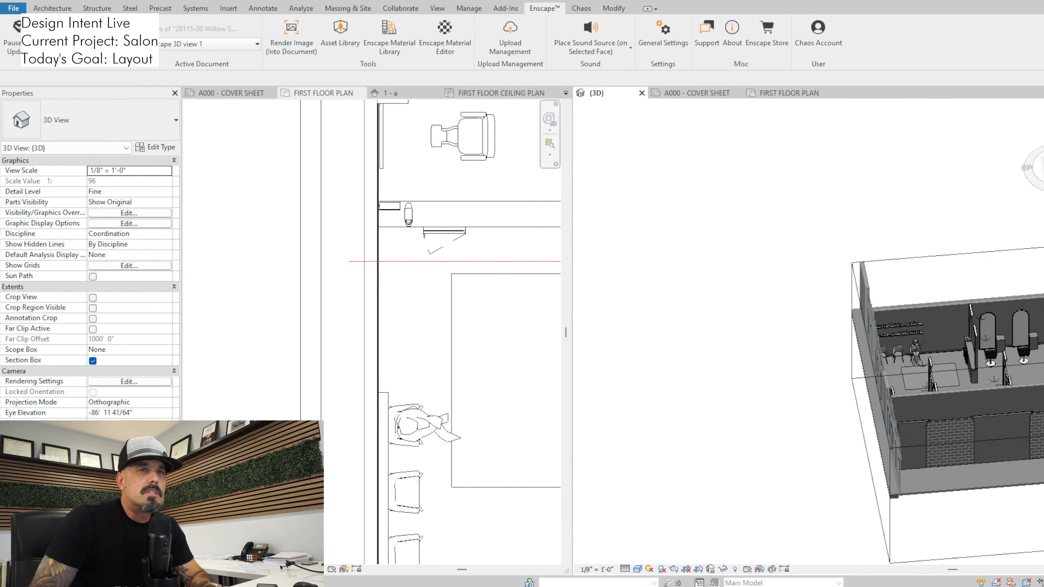
{"action": "scroll", "coordinate": [932, 331], "scroll_direction": "up", "scroll_amount": 3}
{"action": "middle_click_drag", "start_coordinate": [936, 360], "coordinate": [864, 395]}
{"action": "scroll", "coordinate": [836, 389], "scroll_direction": "up", "scroll_amount": 2}
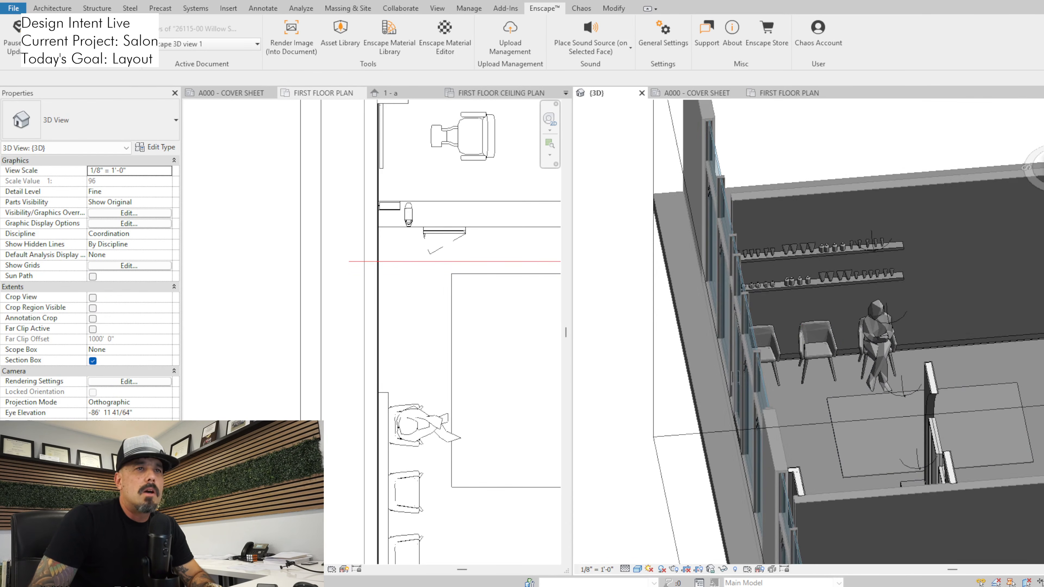
{"action": "left_click", "coordinate": [813, 351]}
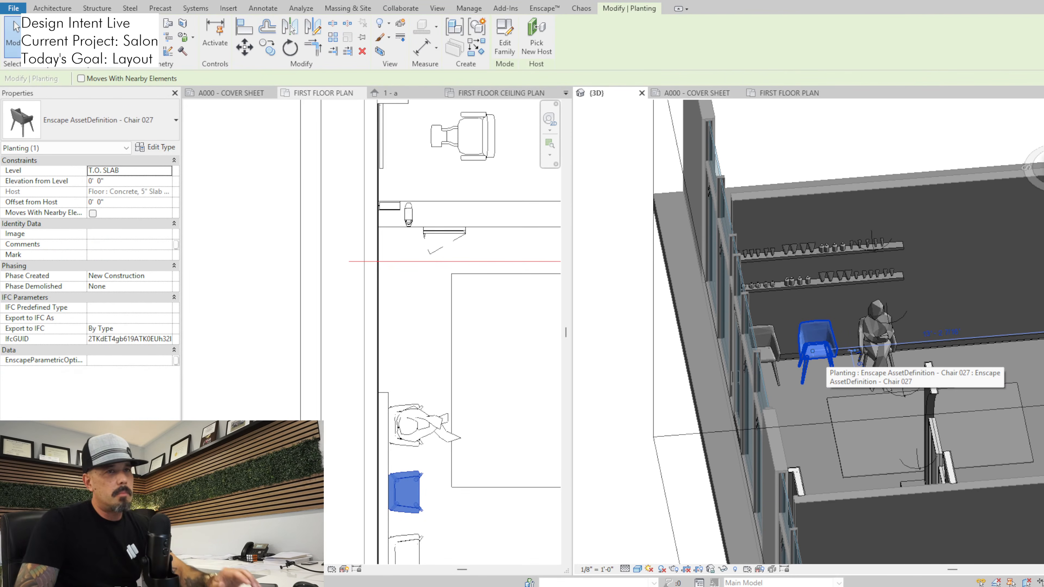
{"action": "key", "text": "Escape"}
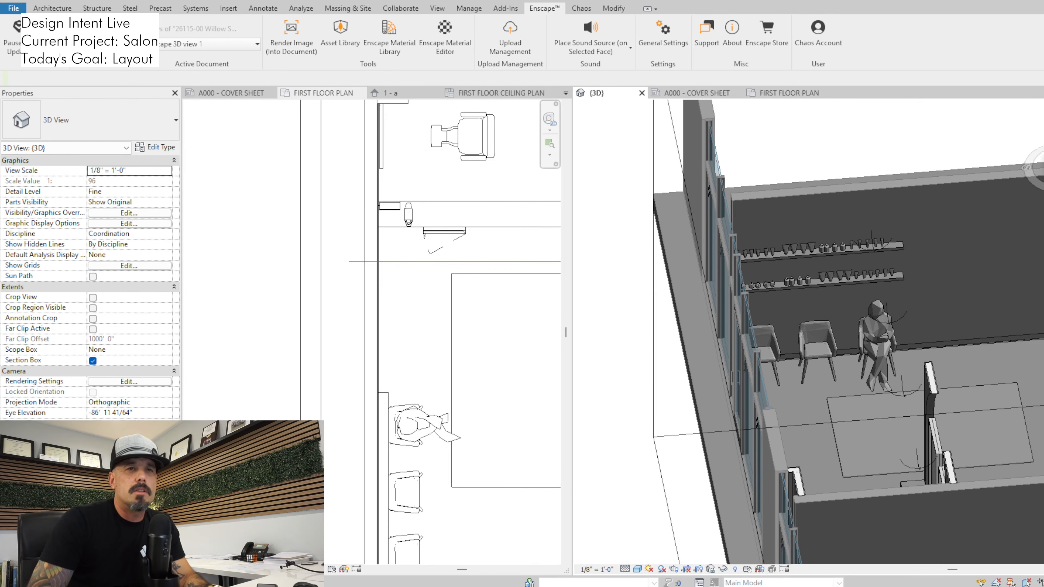
{"action": "left_click", "coordinate": [814, 350]}
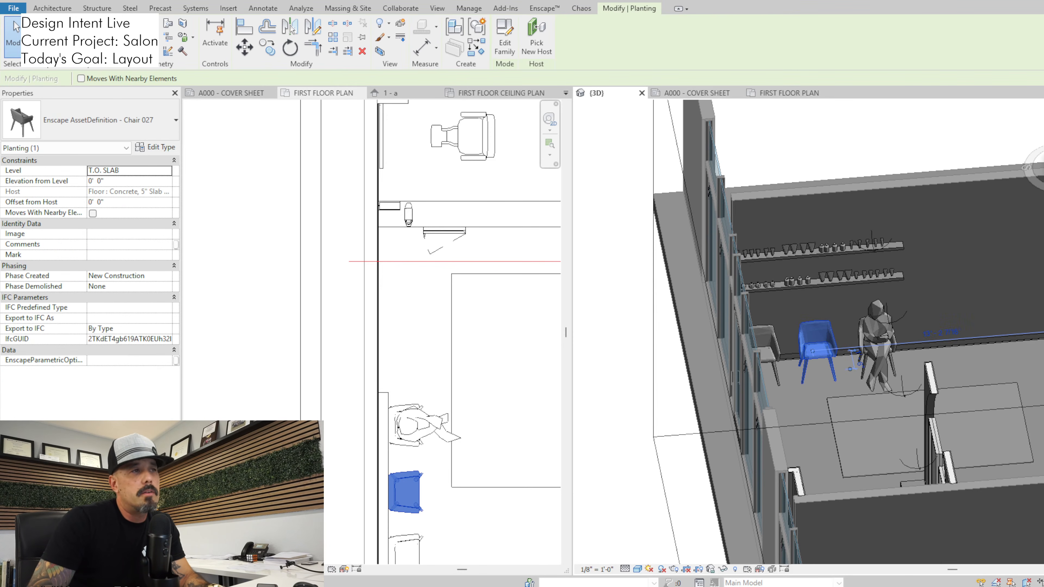
{"action": "left_click", "coordinate": [446, 449]}
{"action": "key", "text": "Escape"}
Copy the seated woman's chair twice along the wall toward the counter in the floor plan, continuing the evenly spaced row
{"action": "scroll", "coordinate": [447, 449], "scroll_direction": "up", "scroll_amount": 2}
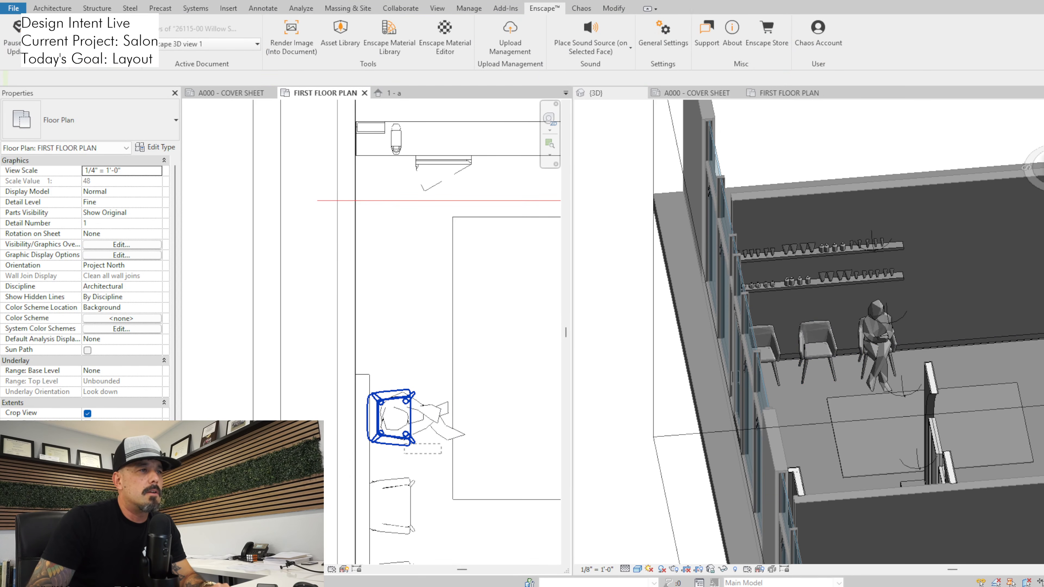
{"action": "left_click", "coordinate": [392, 417]}
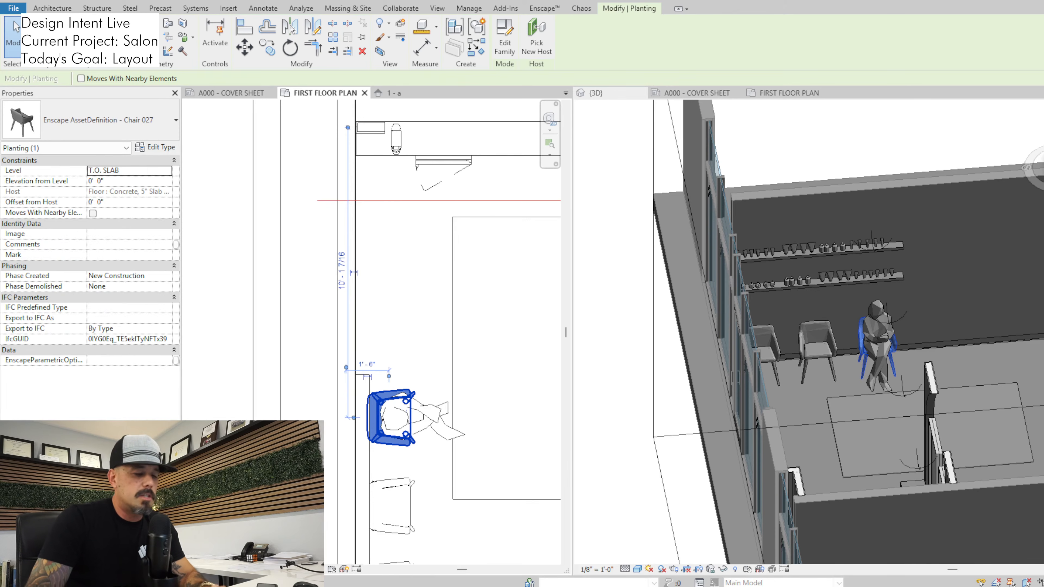
{"action": "key", "text": "c"}
{"action": "key", "text": "o"}
{"action": "left_click", "coordinate": [411, 426]}
{"action": "left_click", "coordinate": [410, 341]}
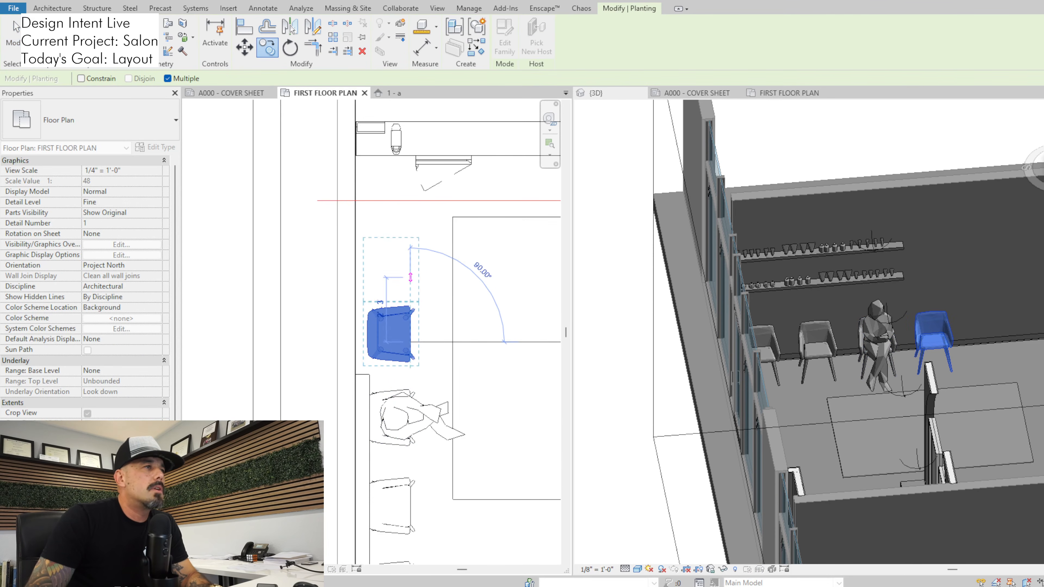
{"action": "left_click", "coordinate": [410, 250]}
{"action": "key", "text": "Escape"}
{"action": "key", "text": "Escape"}
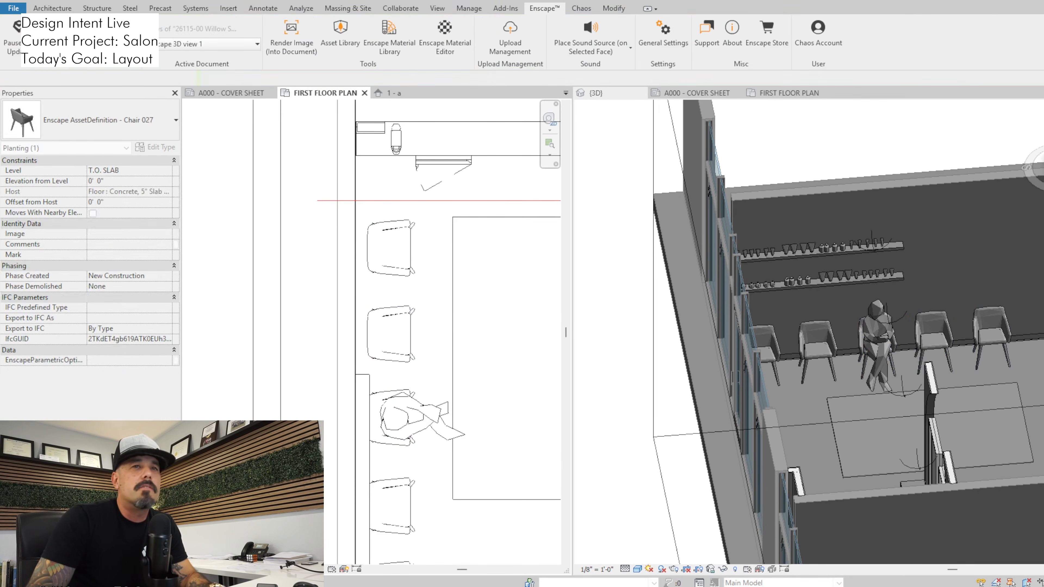
Switch to Enscape and examine the row of five chairs in the waiting area from several angles
{"action": "key", "text": "alt+Tab"}
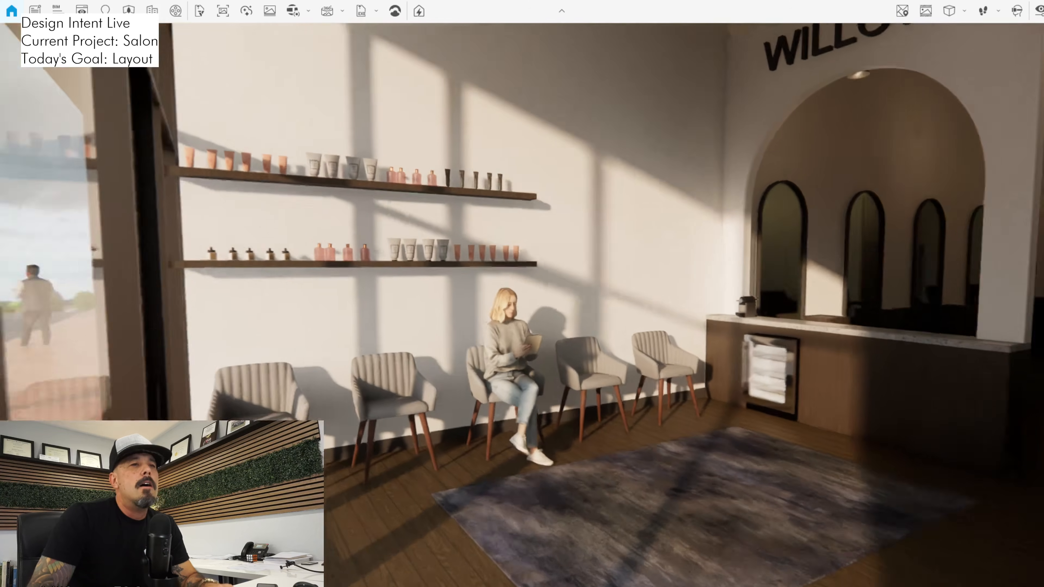
{"action": "key", "text": "w"}
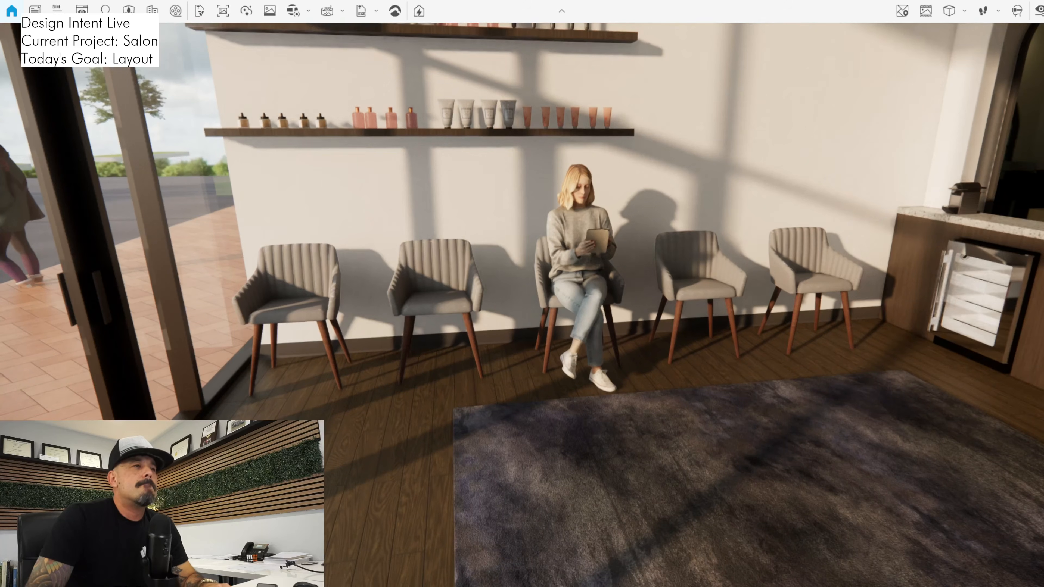
{"action": "key", "text": "w"}
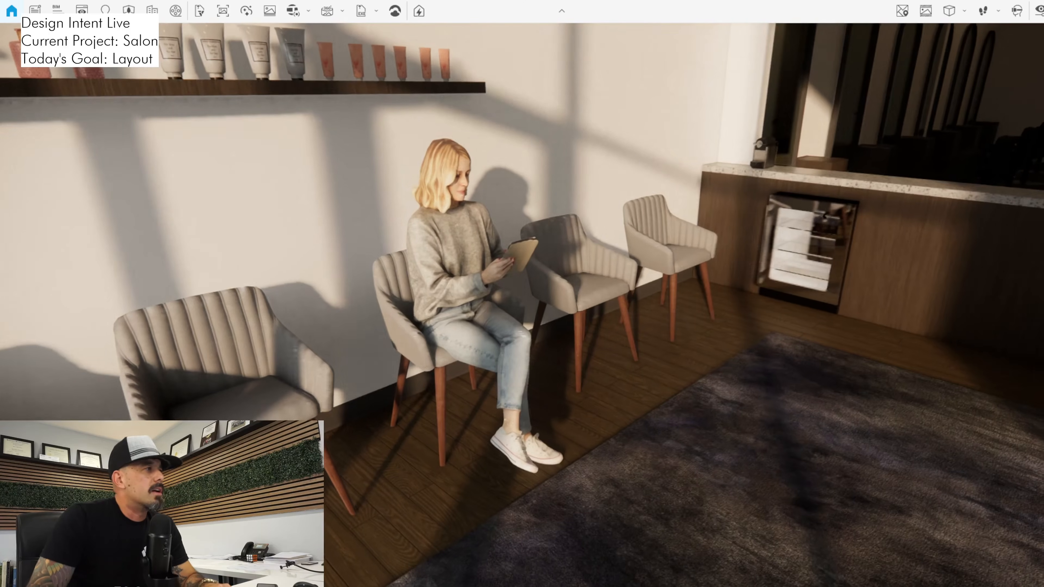
{"action": "key", "text": "w"}
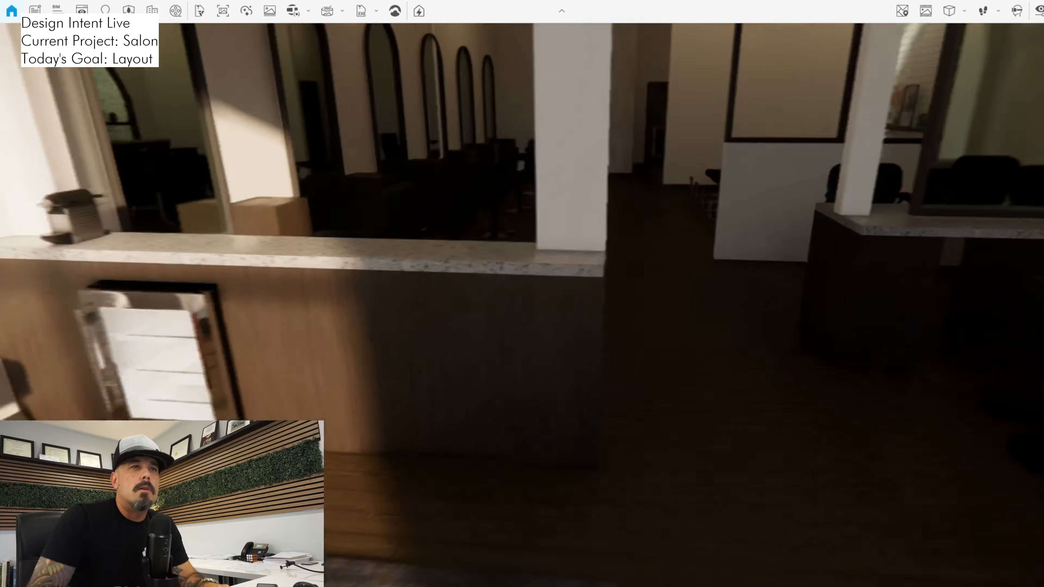
{"action": "key", "text": "s"}
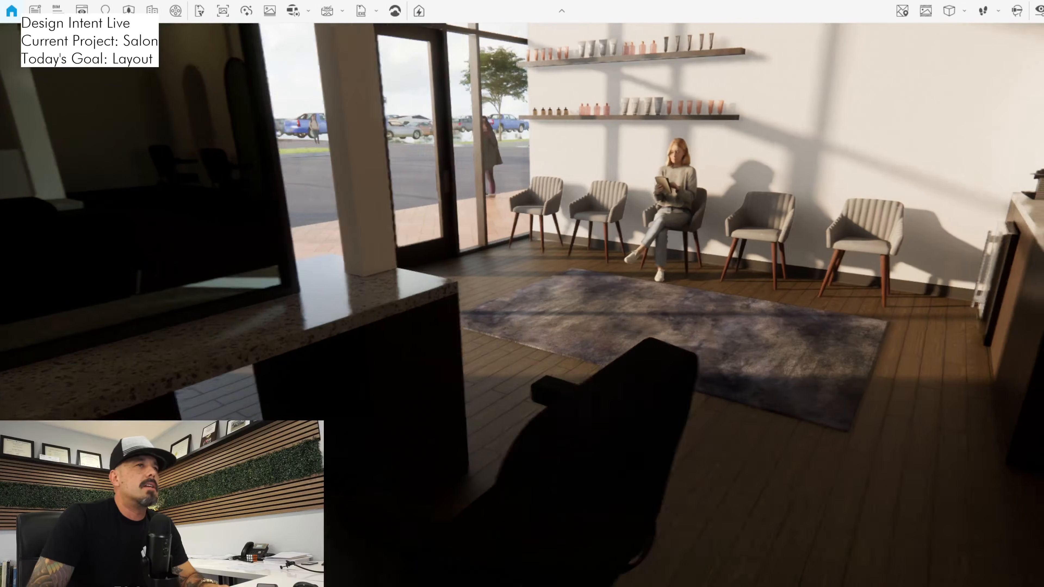
{"action": "key", "text": "w"}
{"action": "key", "text": "w"}
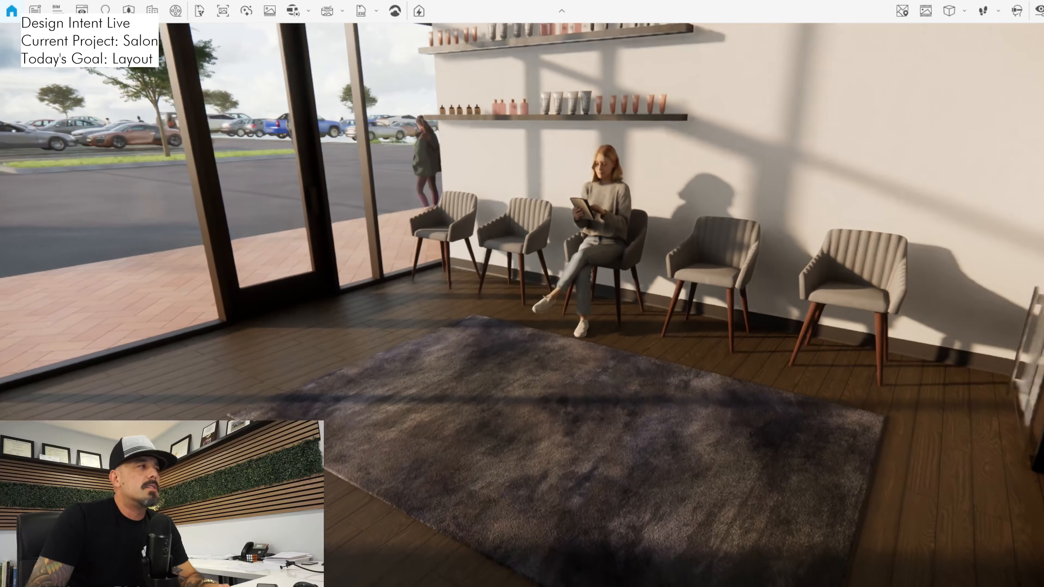
{"action": "key", "text": "s"}
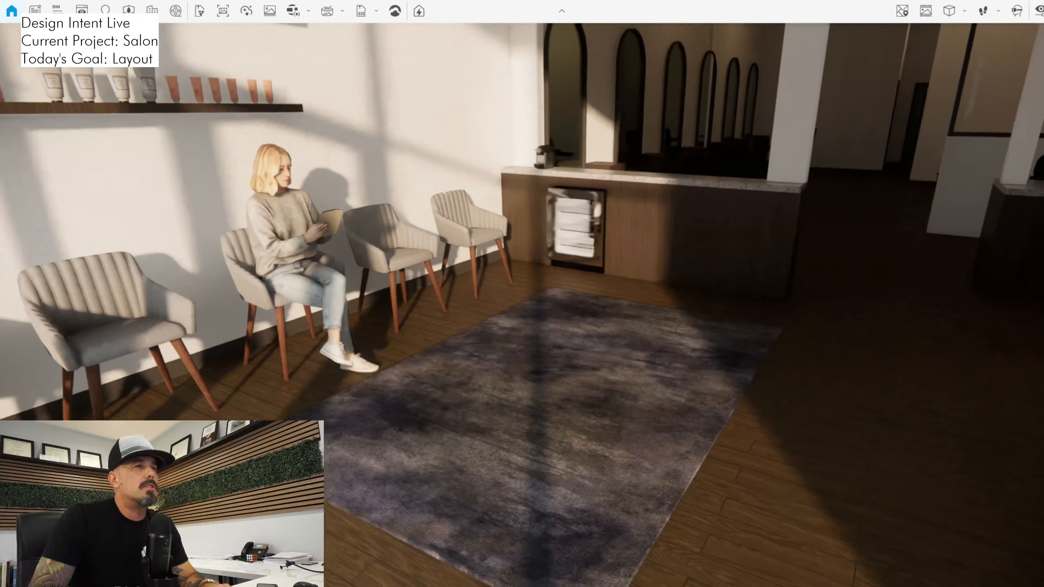
Walk past the counter to the styling stations, examine the waiting area from there, and return to the chairs
{"action": "left_click_drag", "start_coordinate": [522, 293], "coordinate": [261, 278]}
{"action": "key", "text": "w"}
{"action": "key", "text": "w"}
{"action": "key", "text": "w"}
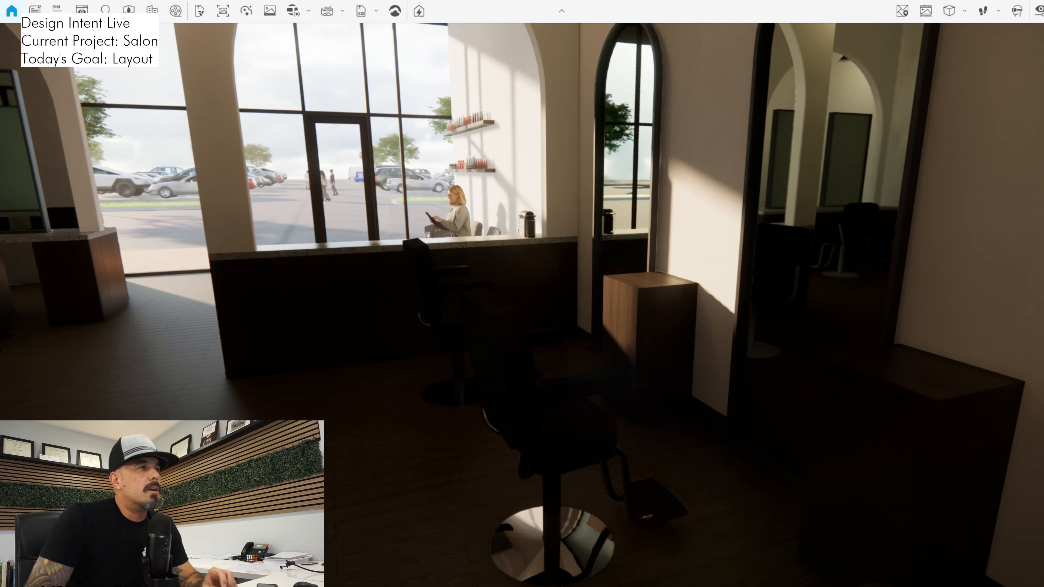
{"action": "key", "text": "a"}
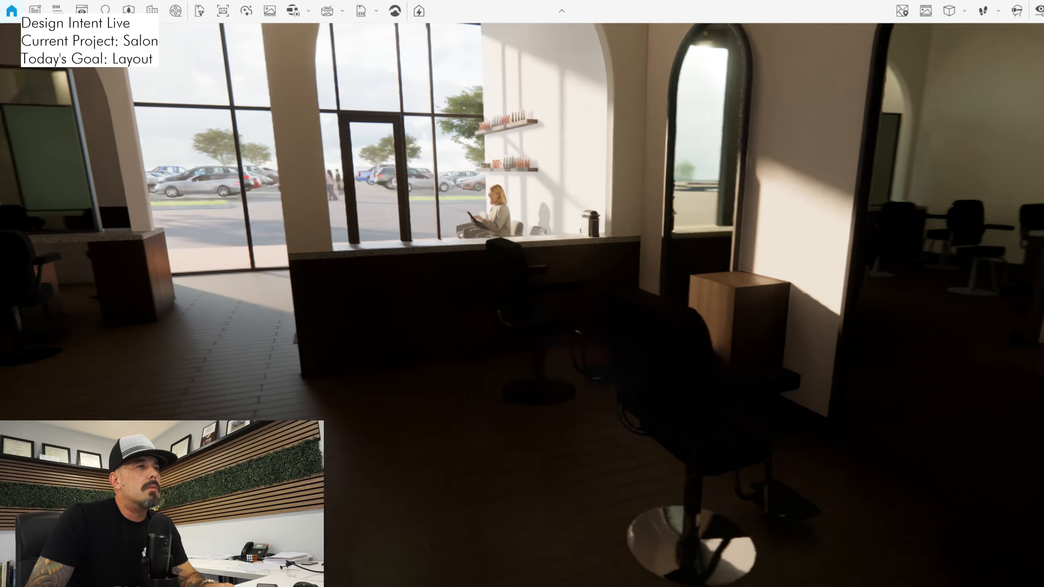
{"action": "key", "text": "w"}
{"action": "left_click_drag", "start_coordinate": [522, 275], "coordinate": [624, 300]}
{"action": "key", "text": "a"}
{"action": "key", "text": "w"}
{"action": "key", "text": "s"}
{"action": "key", "text": "a"}
{"action": "left_click_drag", "start_coordinate": [522, 305], "coordinate": [587, 304]}
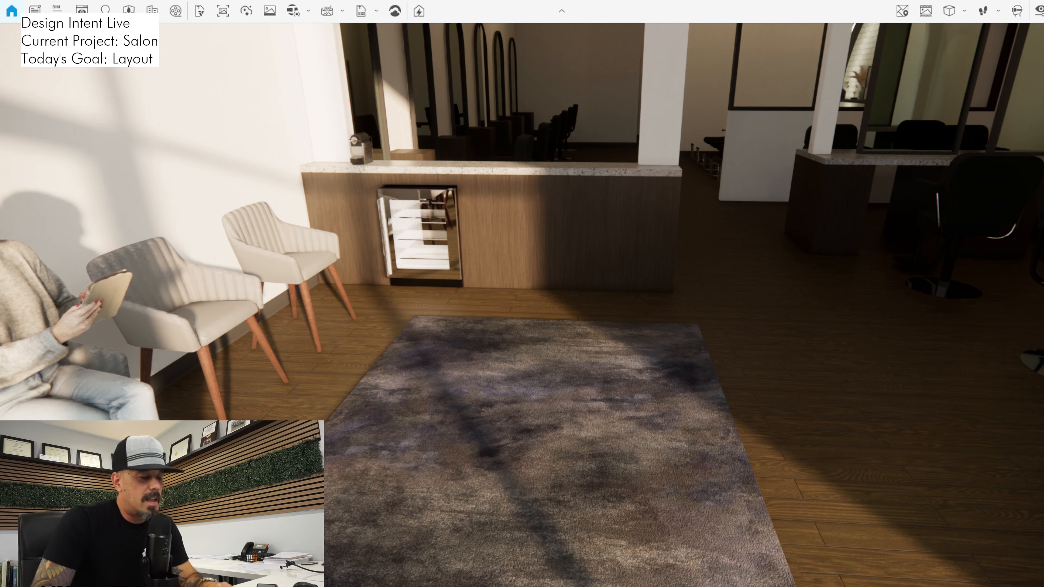
{"action": "key", "text": "w"}
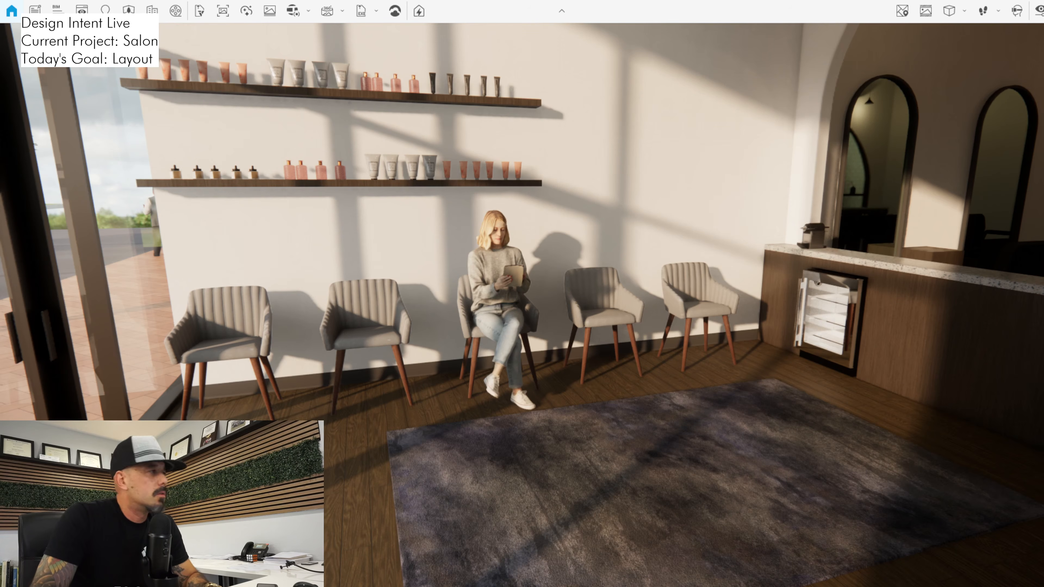
Switch back to Revit and delete the two chairs between the seated woman and the counter in the floor plan
{"action": "key", "text": "alt+Tab"}
{"action": "scroll", "coordinate": [462, 327], "scroll_direction": "down", "scroll_amount": 1}
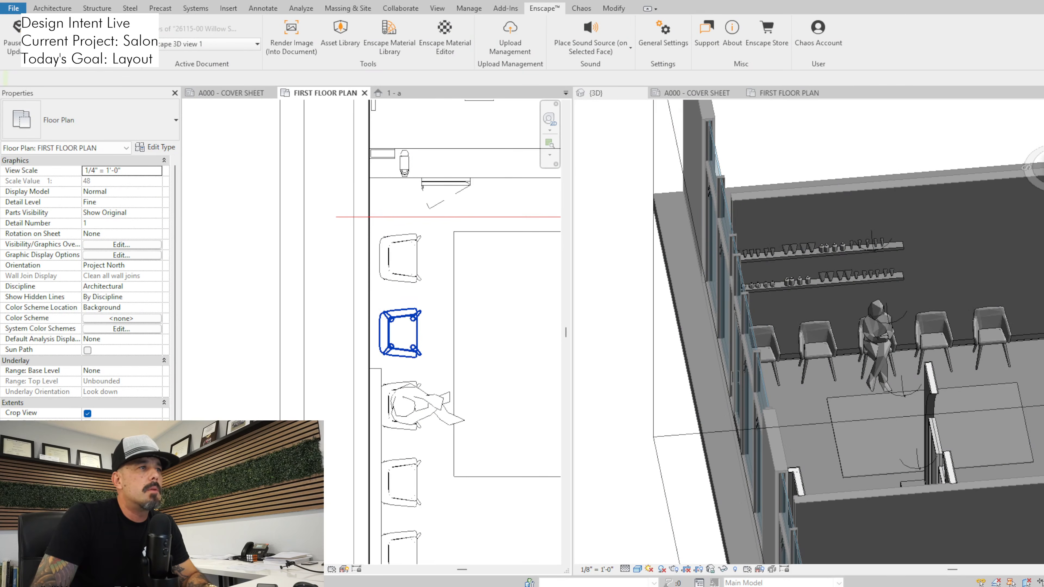
{"action": "left_click", "coordinate": [402, 333]}
{"action": "key", "text": "Delete"}
{"action": "left_click", "coordinate": [402, 258]}
{"action": "key", "text": "Delete"}
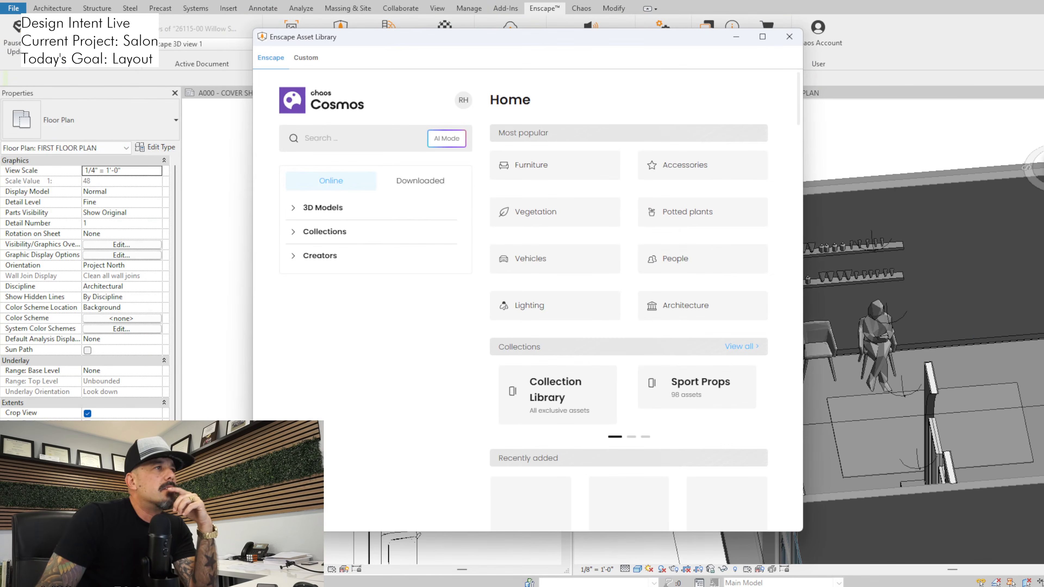
Open the Enscape asset library and browse the Furniture models for a piece for the waiting area
{"action": "left_click", "coordinate": [323, 207]}
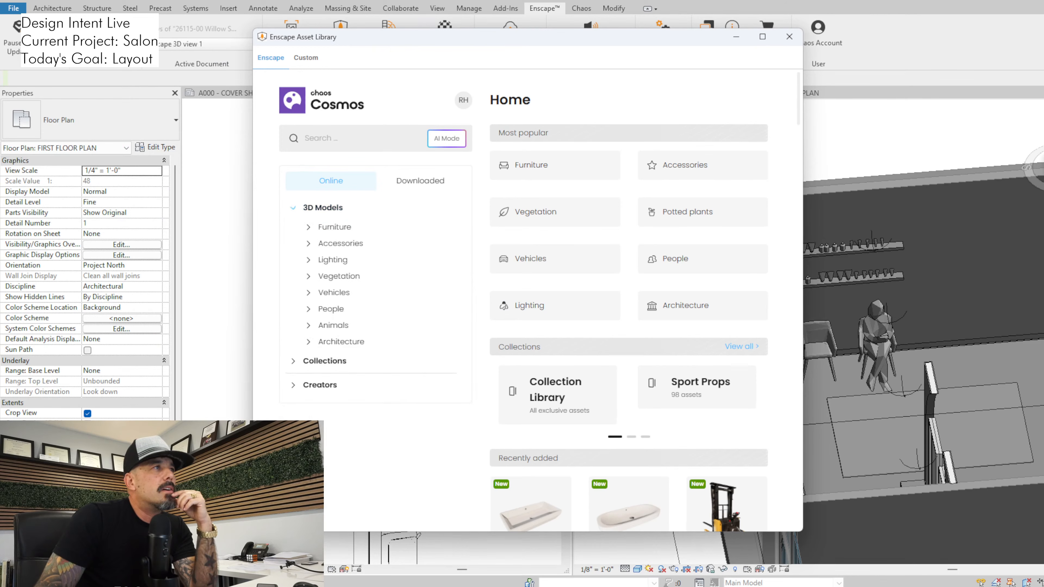
{"action": "left_click", "coordinate": [341, 243]}
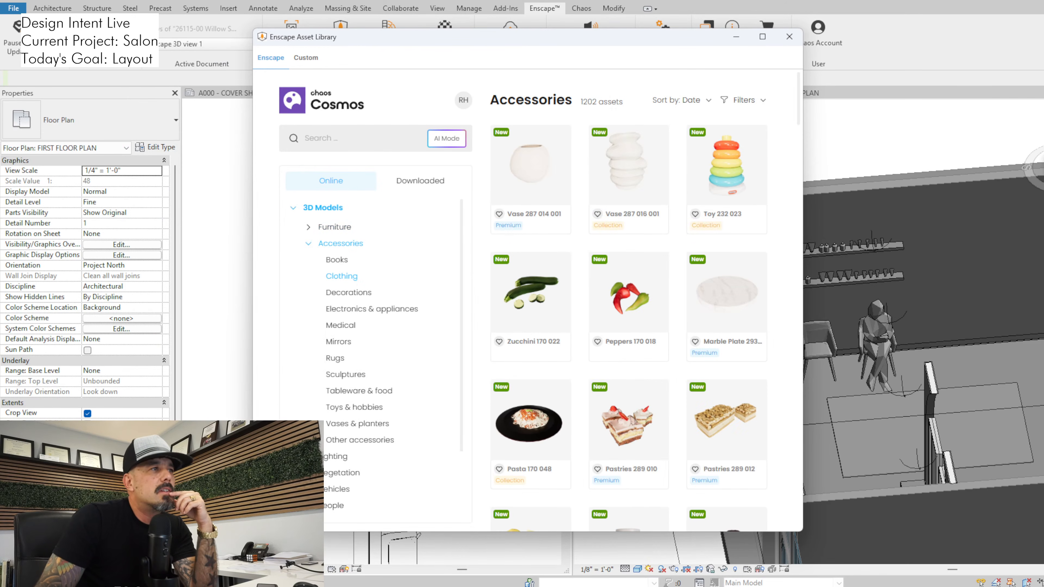
{"action": "left_click", "coordinate": [334, 226]}
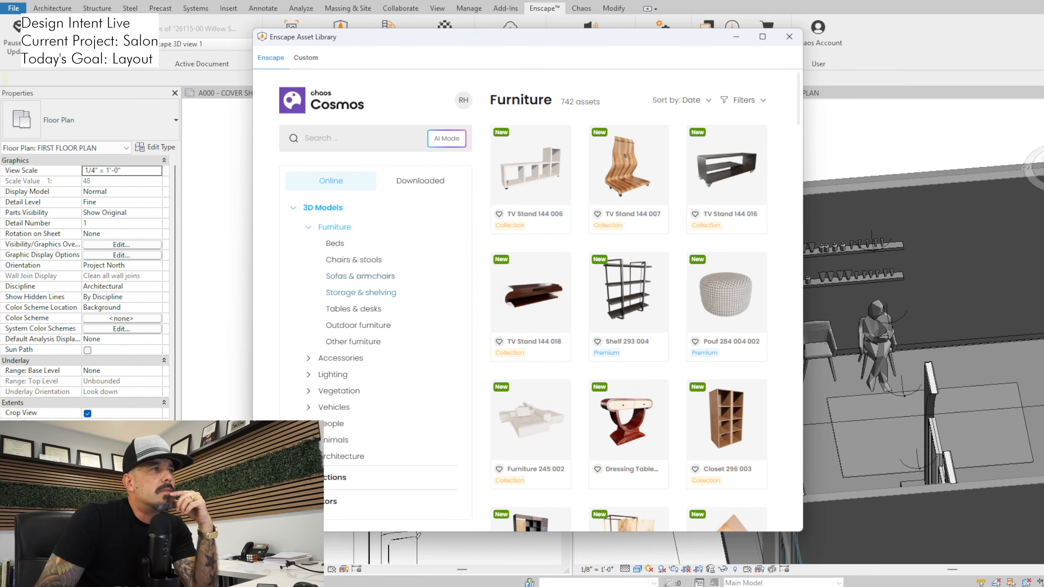
{"action": "scroll", "coordinate": [631, 293], "scroll_direction": "down", "scroll_amount": 4}
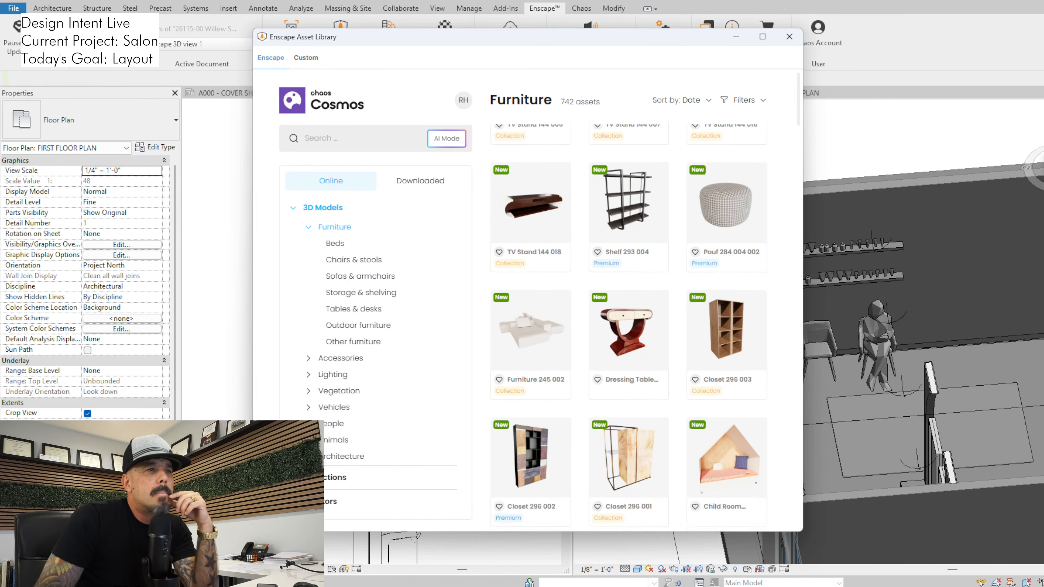
{"action": "scroll", "coordinate": [735, 245], "scroll_direction": "down", "scroll_amount": 5}
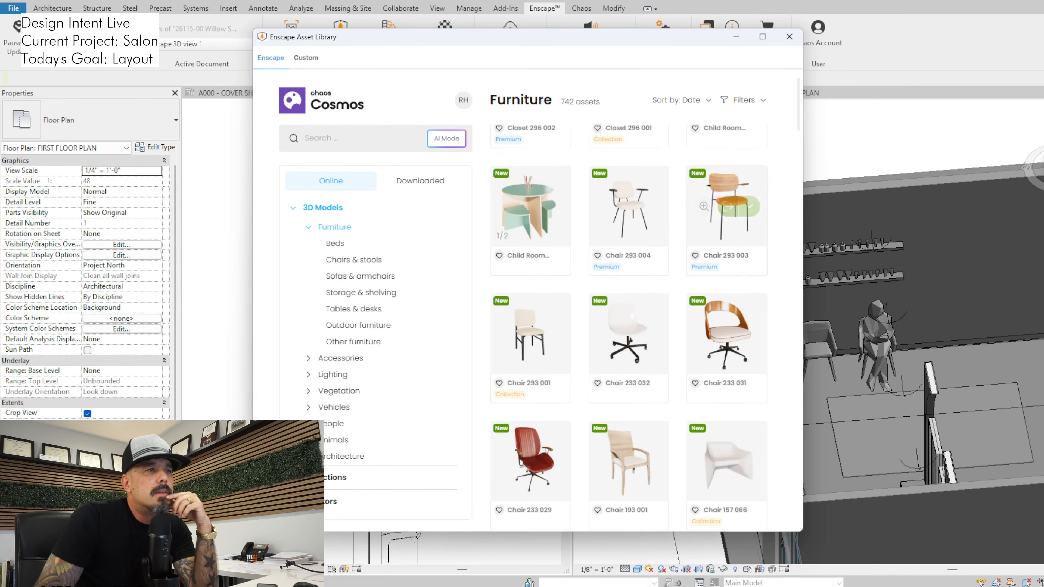
{"action": "scroll", "coordinate": [736, 244], "scroll_direction": "down", "scroll_amount": 8}
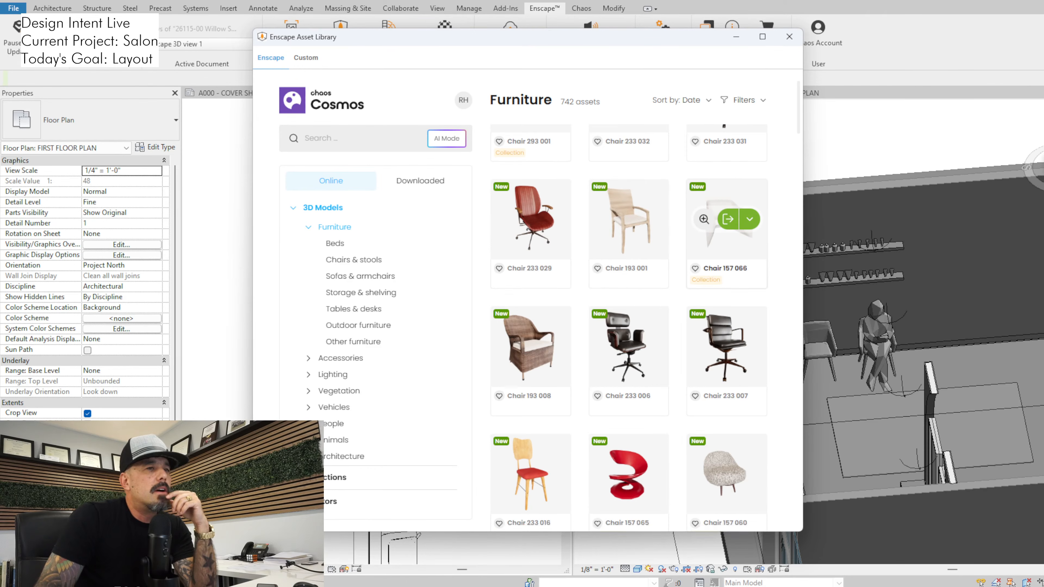
{"action": "scroll", "coordinate": [727, 275], "scroll_direction": "down", "scroll_amount": 2}
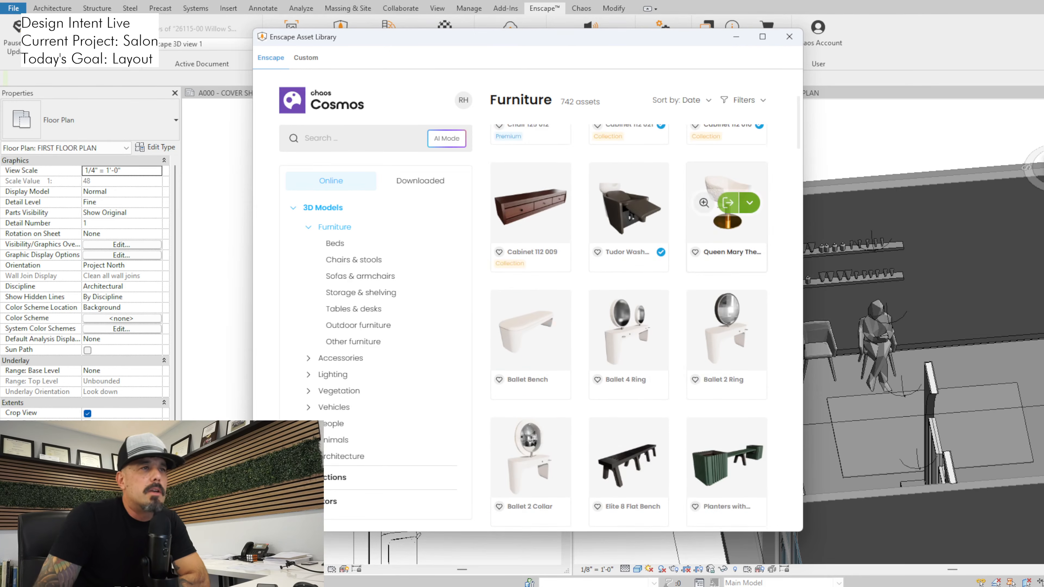
{"action": "scroll", "coordinate": [727, 247], "scroll_direction": "down", "scroll_amount": 9}
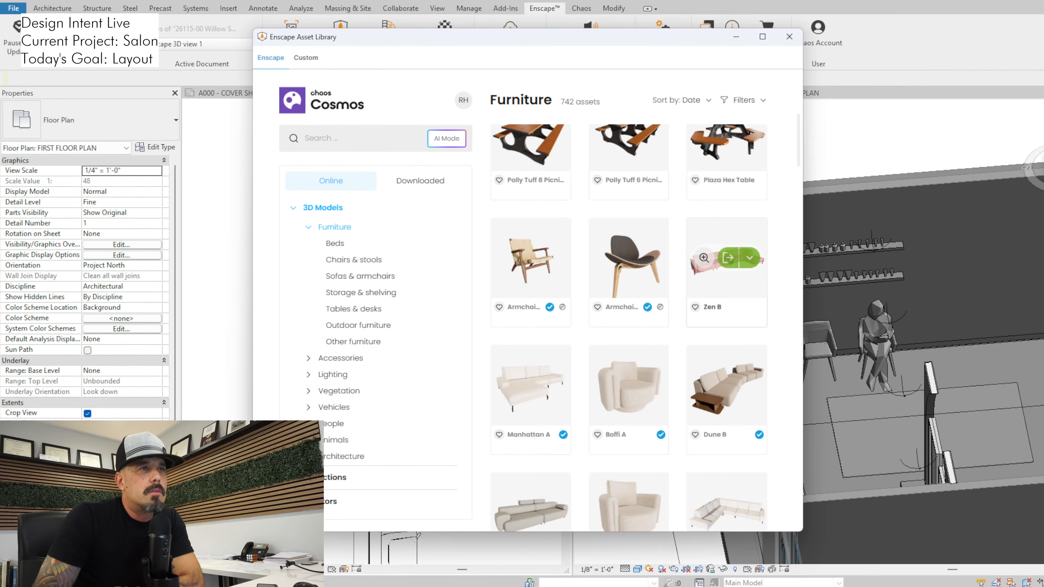
{"action": "scroll", "coordinate": [727, 255], "scroll_direction": "down", "scroll_amount": 7}
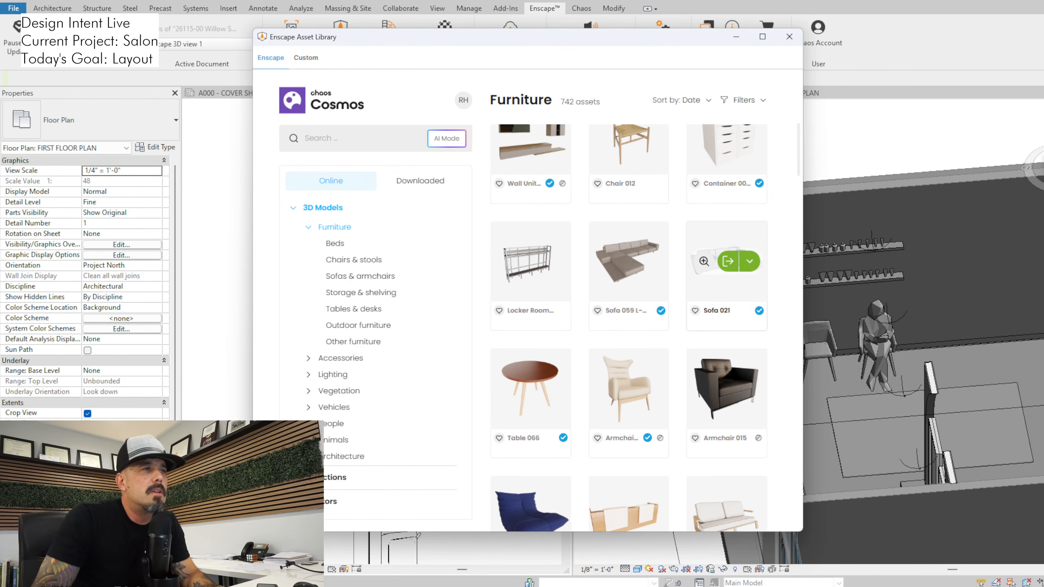
{"action": "scroll", "coordinate": [727, 255], "scroll_direction": "down", "scroll_amount": 14}
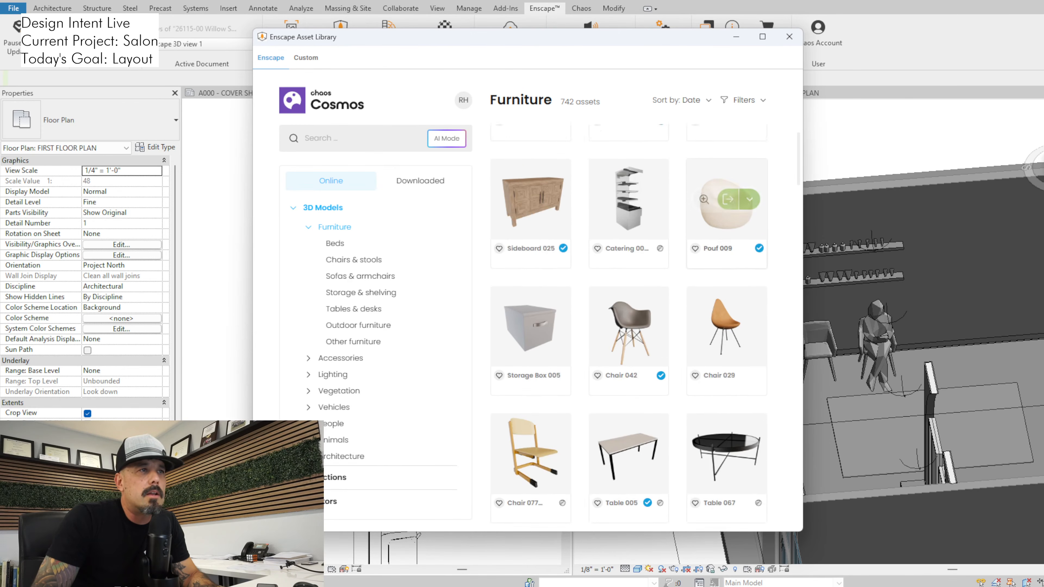
{"action": "scroll", "coordinate": [727, 247], "scroll_direction": "down", "scroll_amount": 12}
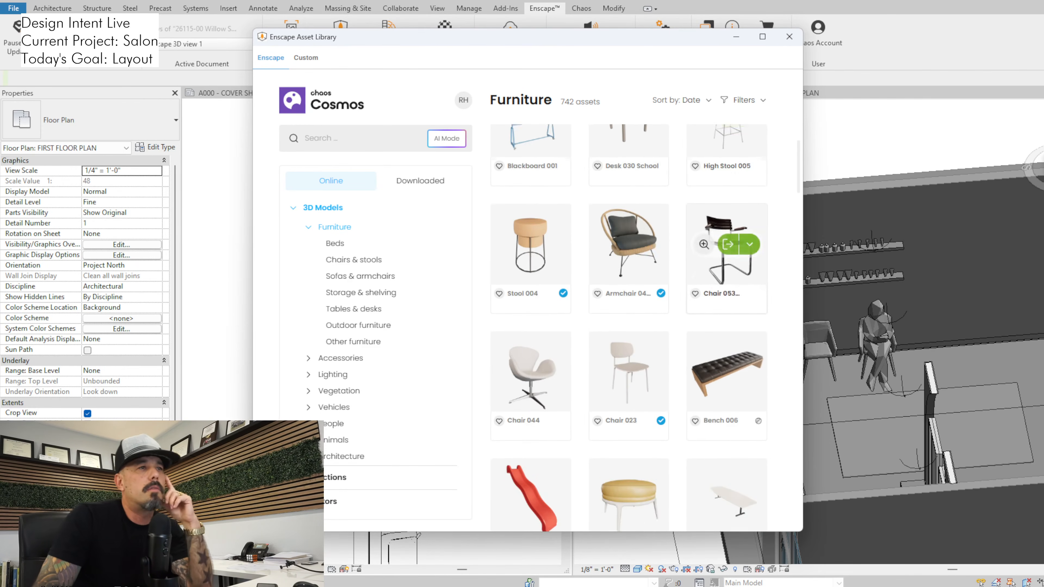
{"action": "scroll", "coordinate": [727, 246], "scroll_direction": "down", "scroll_amount": 7}
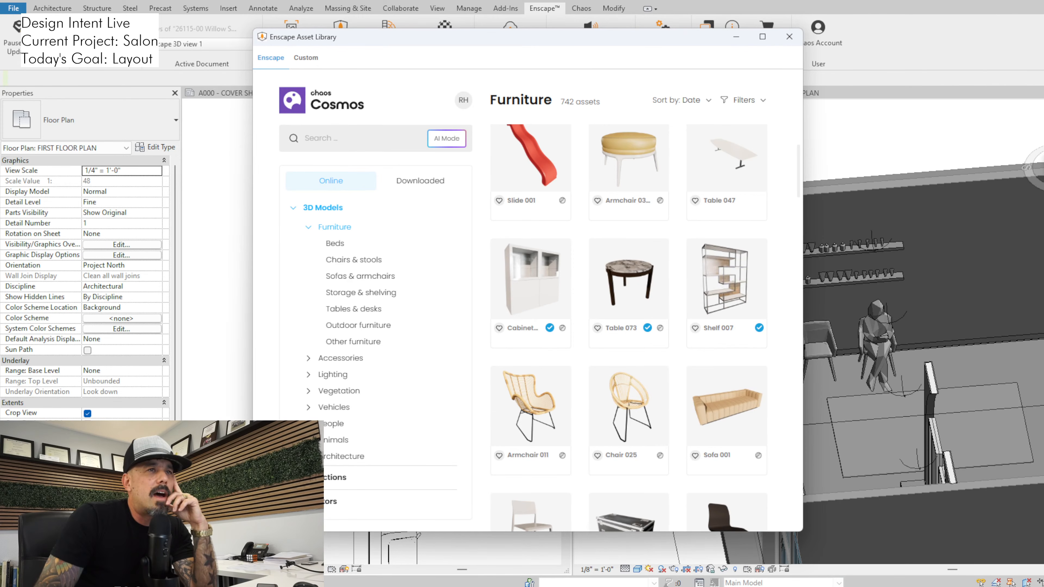
{"action": "scroll", "coordinate": [727, 280], "scroll_direction": "down", "scroll_amount": 3}
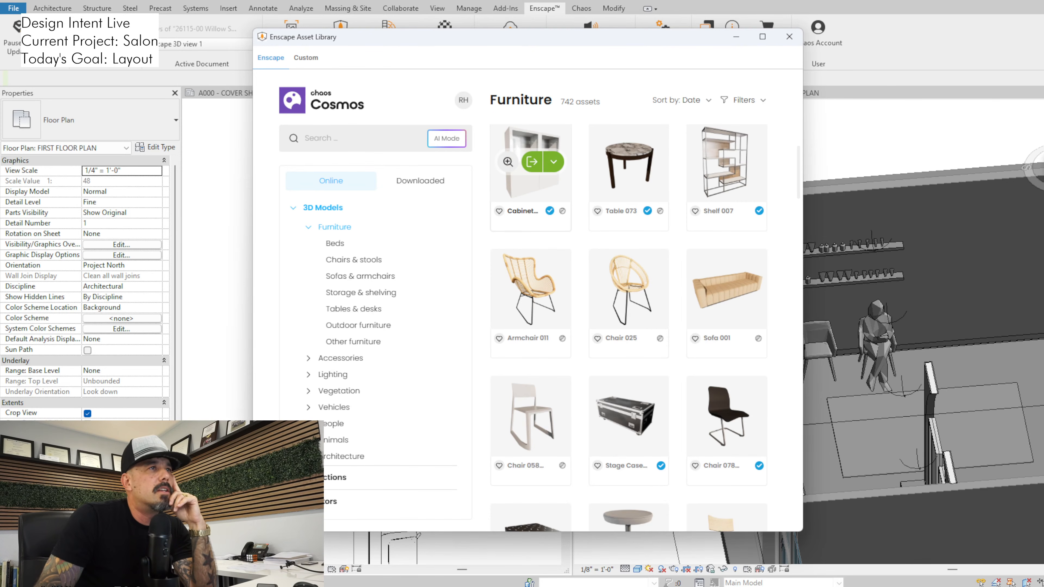
Place the glass-door Cabinet 005 against the wall between the seated woman and the counter in the floor plan
{"action": "left_click", "coordinate": [531, 162]}
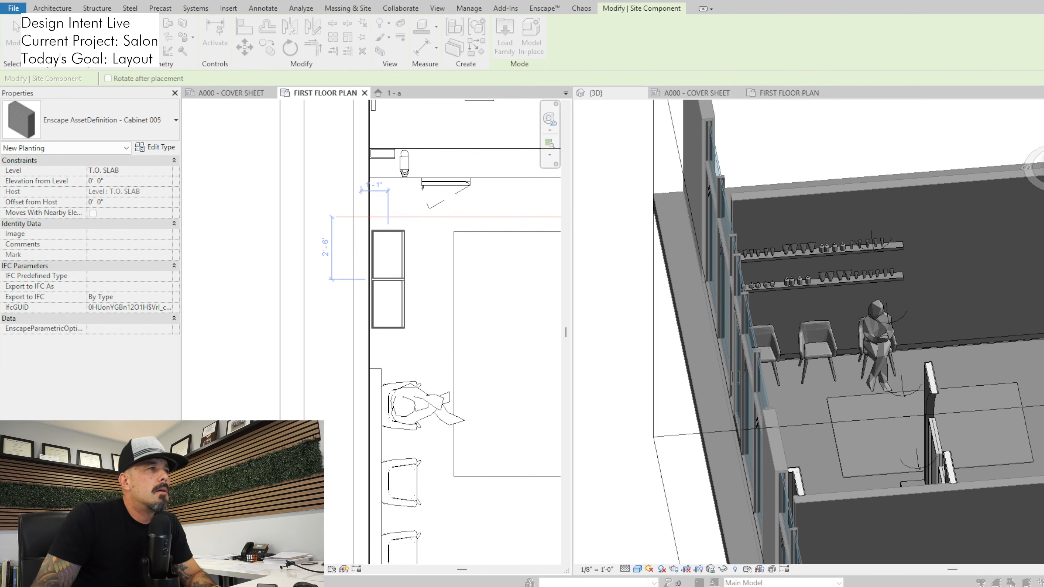
{"action": "left_click", "coordinate": [388, 280]}
{"action": "key", "text": "Escape"}
{"action": "key", "text": "Escape"}
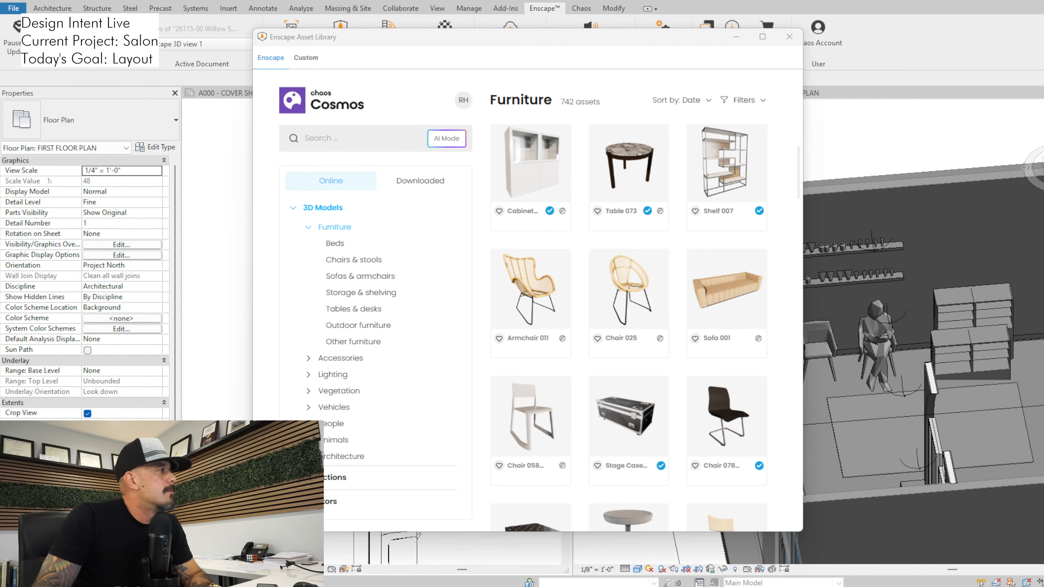
Switch to Enscape and examine the cabinet beside the seated woman from several angles
{"action": "key", "text": "alt+Tab"}
{"action": "key", "text": "w"}
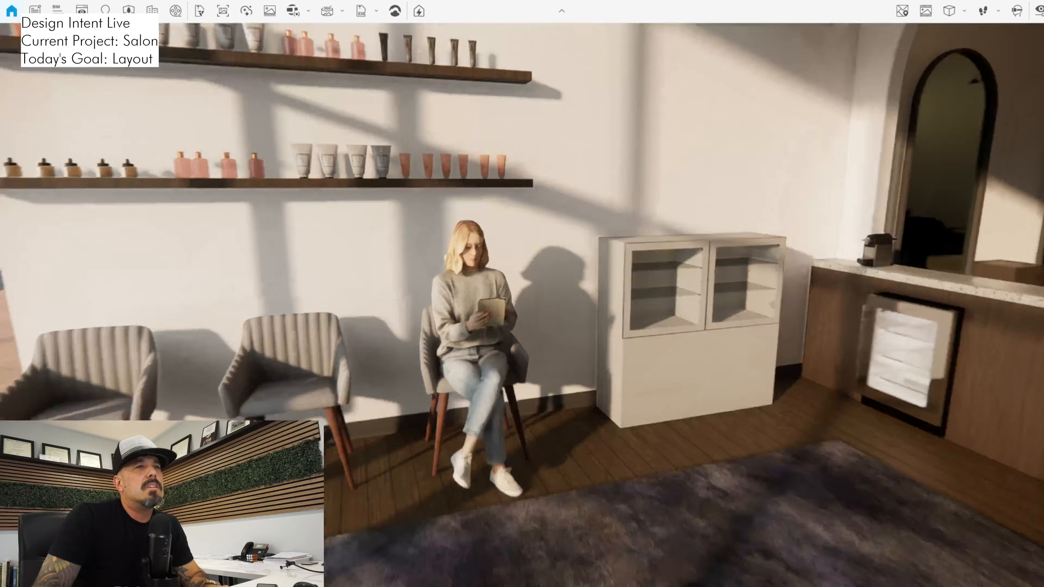
{"action": "key", "text": "d"}
{"action": "key", "text": "a"}
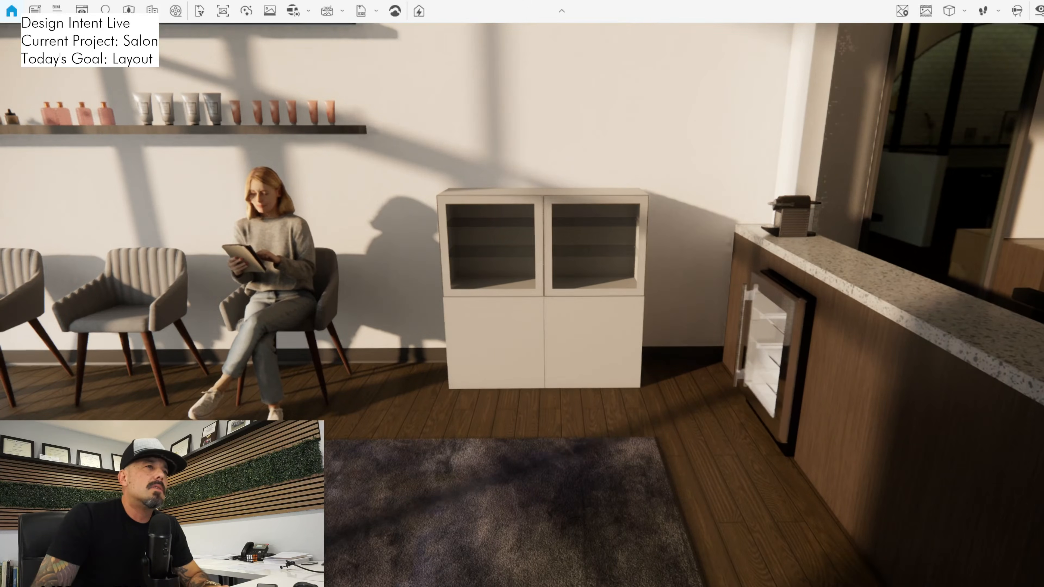
{"action": "key", "text": "a"}
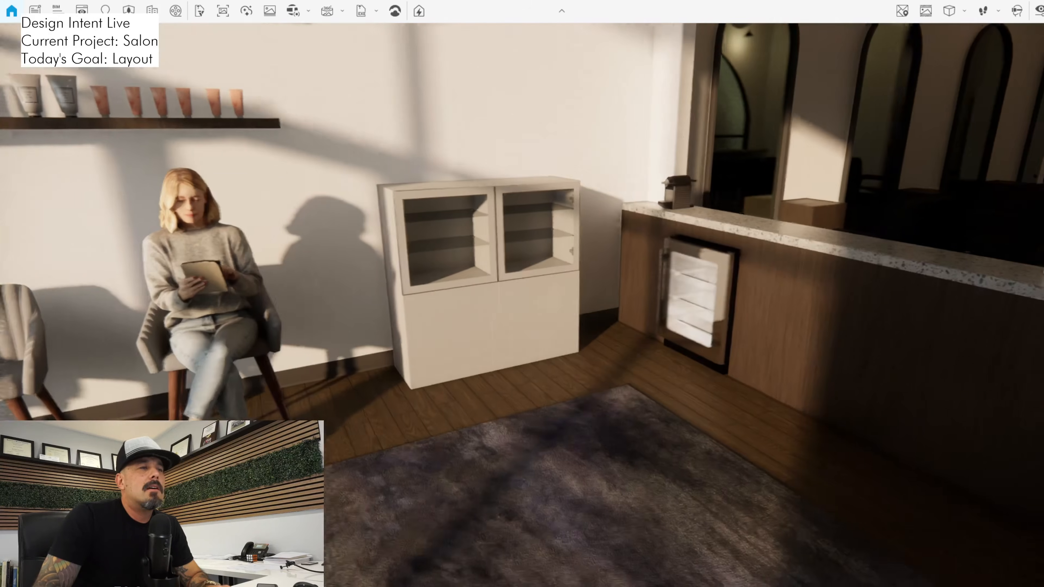
{"action": "key", "text": "a"}
{"action": "key", "text": "d"}
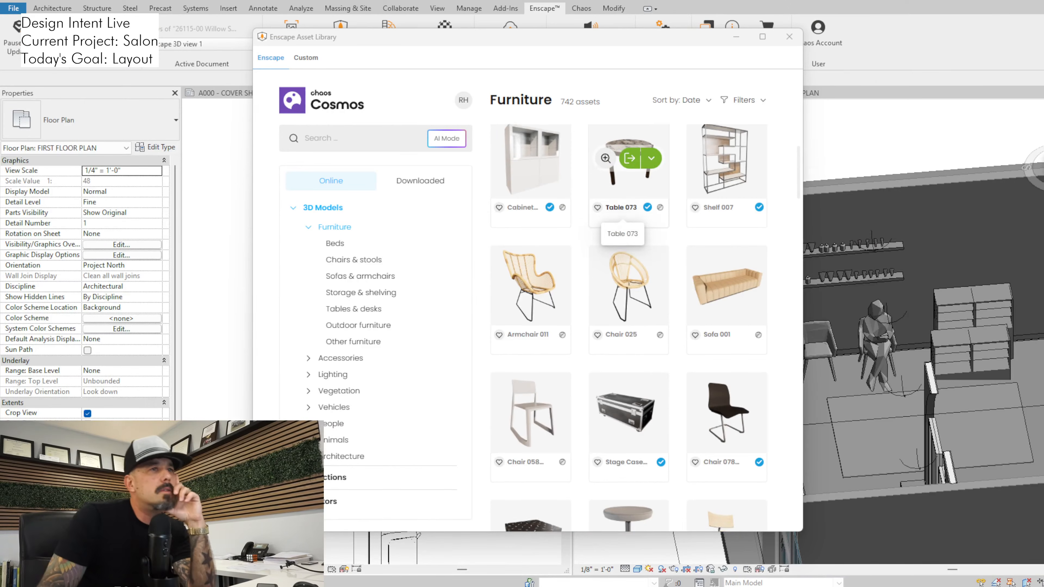
Return to the asset library in Revit and browse the Furniture and Vegetation models for another waiting-area piece
{"action": "scroll", "coordinate": [629, 164], "scroll_direction": "down", "scroll_amount": 5}
{"action": "scroll", "coordinate": [629, 329], "scroll_direction": "down", "scroll_amount": 3}
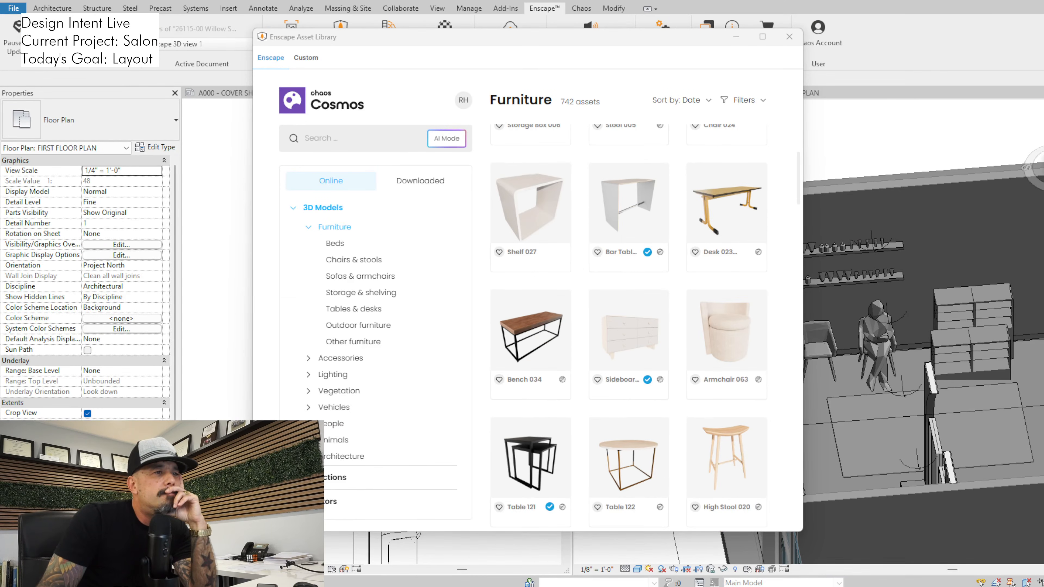
{"action": "scroll", "coordinate": [629, 329], "scroll_direction": "down", "scroll_amount": 10}
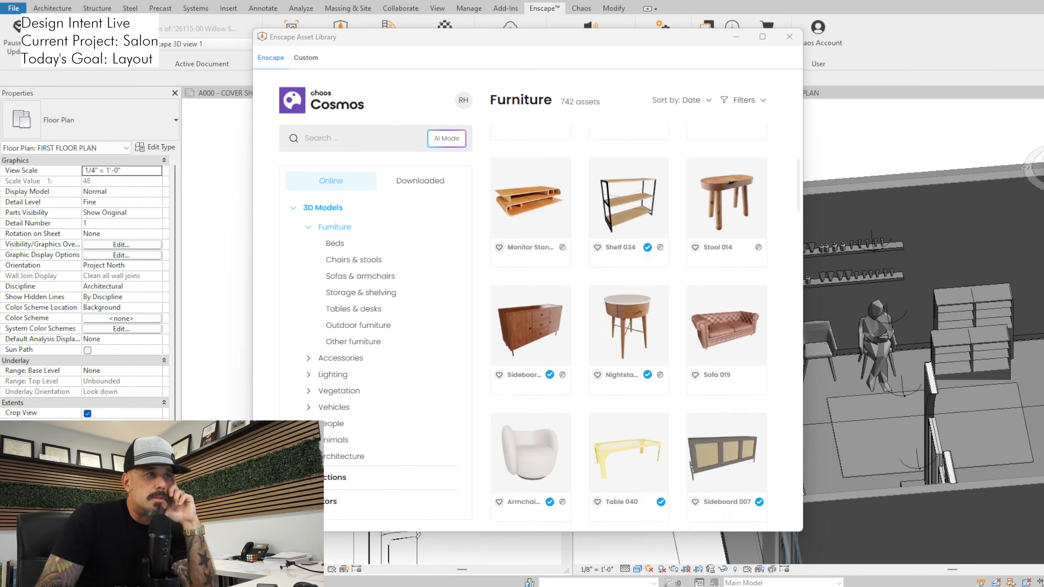
{"action": "scroll", "coordinate": [629, 325], "scroll_direction": "down", "scroll_amount": 12}
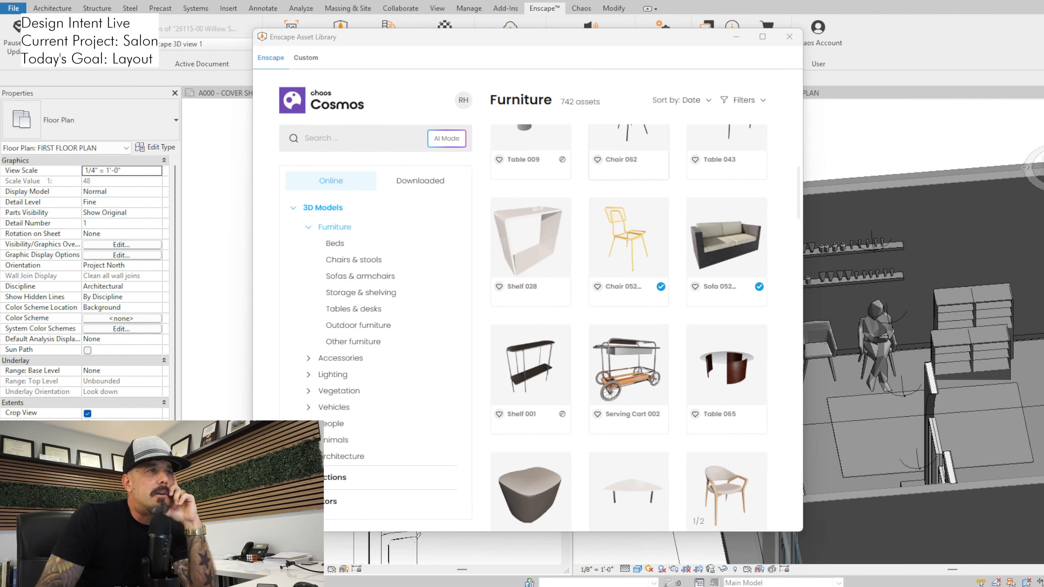
{"action": "scroll", "coordinate": [629, 324], "scroll_direction": "down", "scroll_amount": 1}
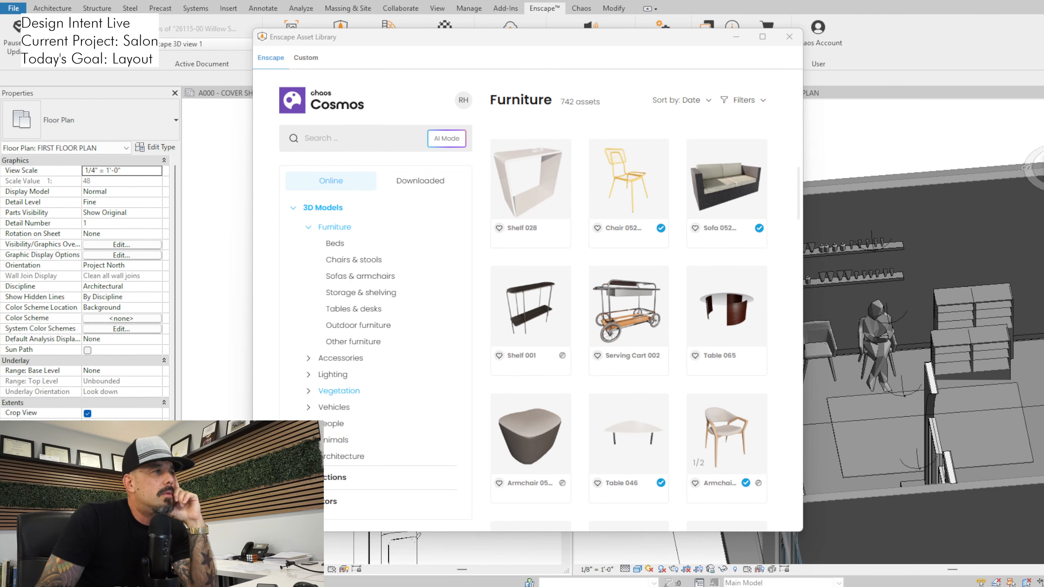
{"action": "left_click", "coordinate": [338, 391]}
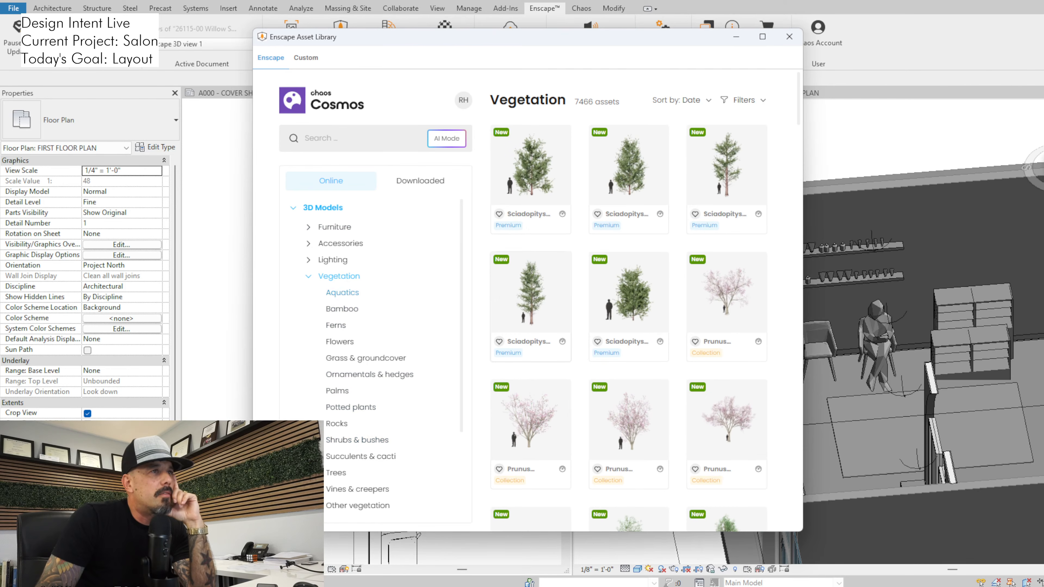
{"action": "mouse_move", "coordinate": [530, 296]}
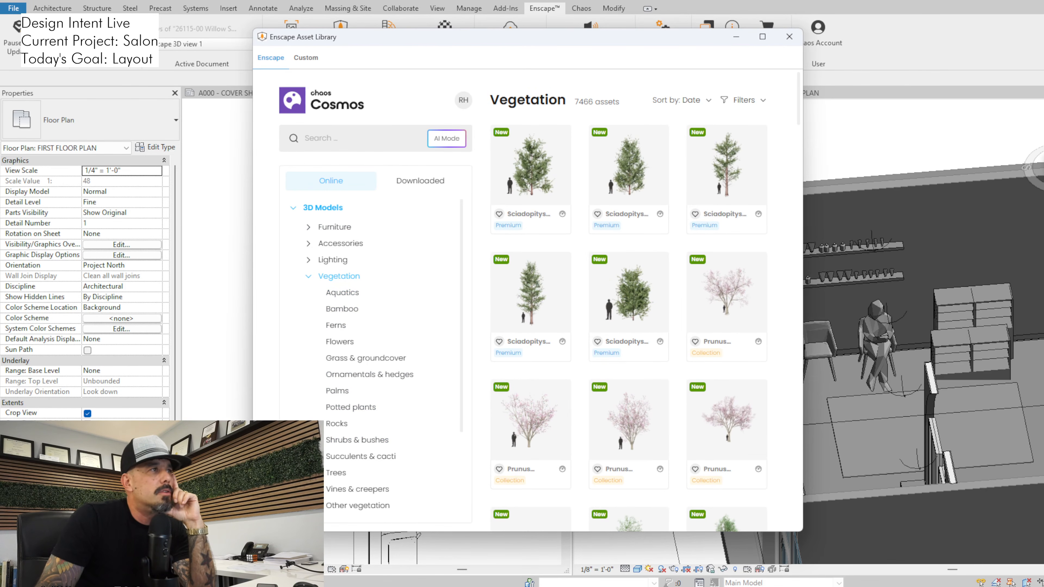
{"action": "left_click", "coordinate": [334, 227]}
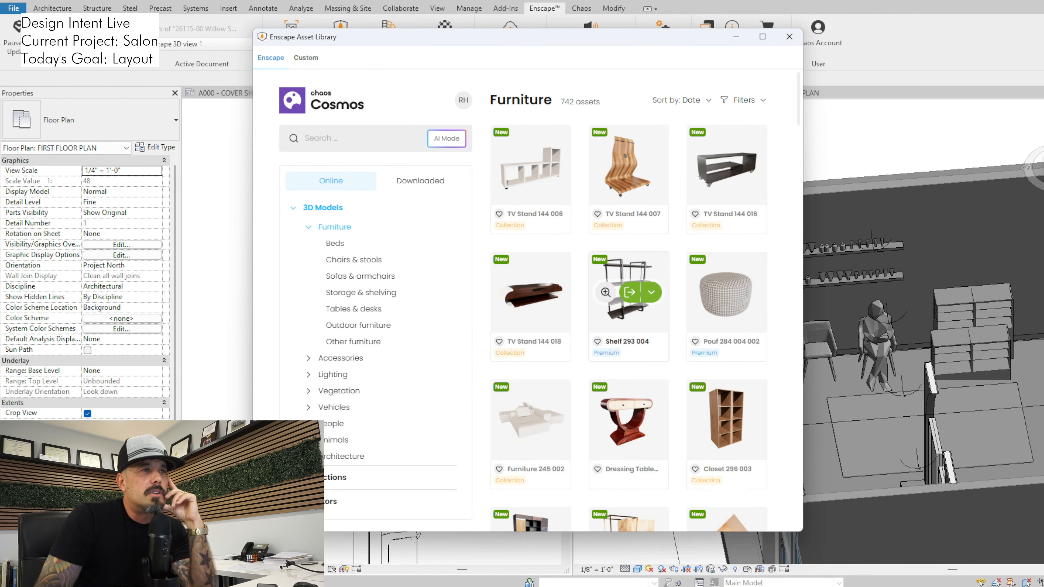
{"action": "scroll", "coordinate": [628, 296], "scroll_direction": "down", "scroll_amount": 8}
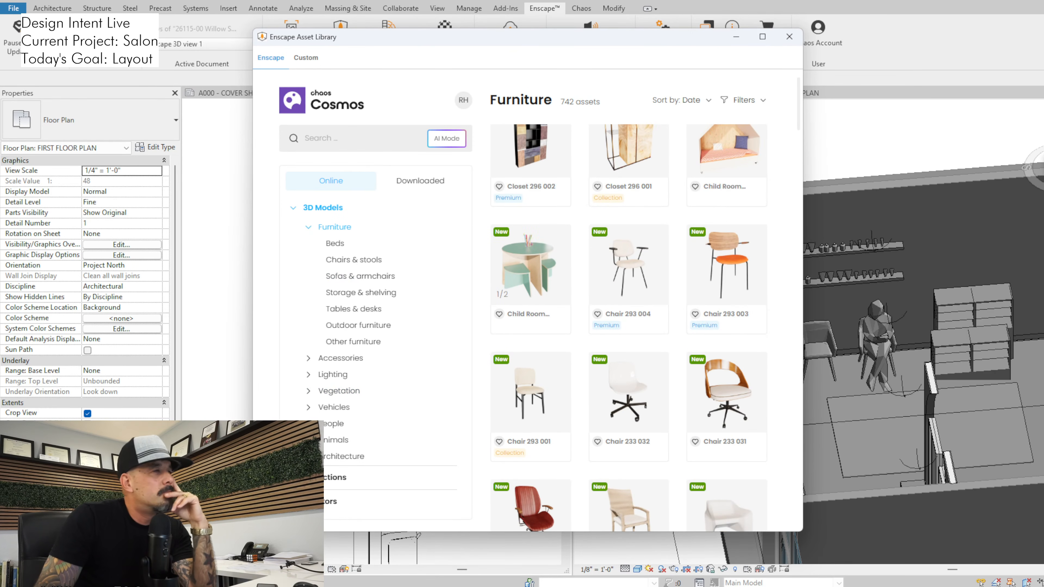
{"action": "scroll", "coordinate": [628, 288], "scroll_direction": "down", "scroll_amount": 6}
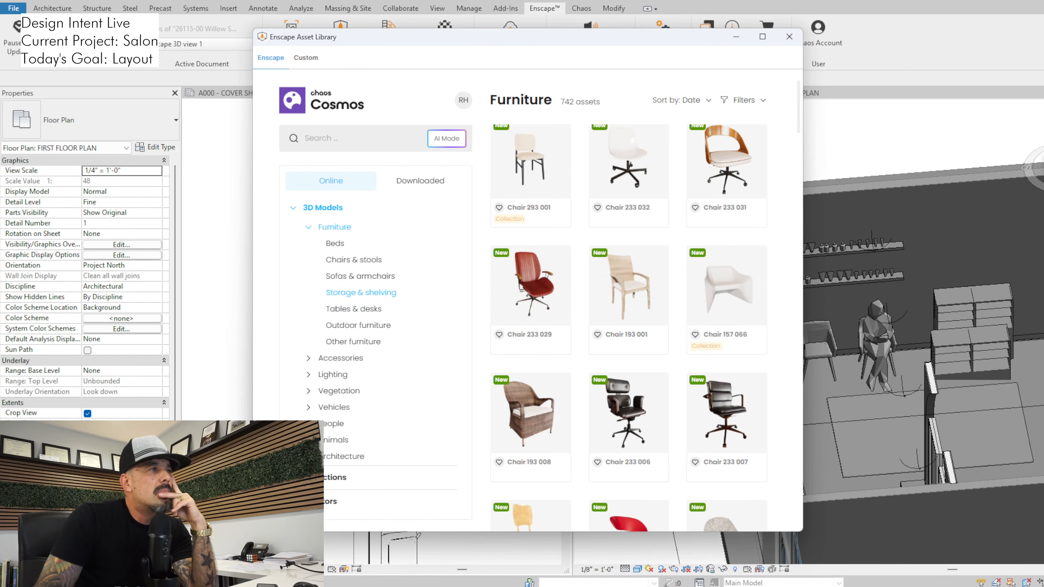
Place Shelf 007 from Storage & shelving against the wall at the cabinet's location in the floor plan, and check it in Enscape
{"action": "left_click", "coordinate": [360, 292]}
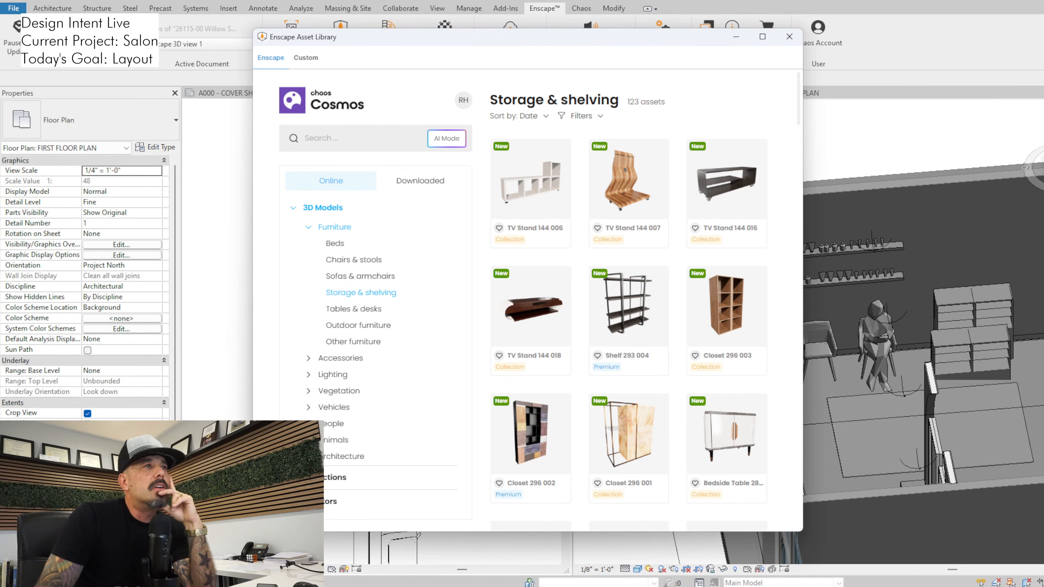
{"action": "scroll", "coordinate": [629, 334], "scroll_direction": "down", "scroll_amount": 1}
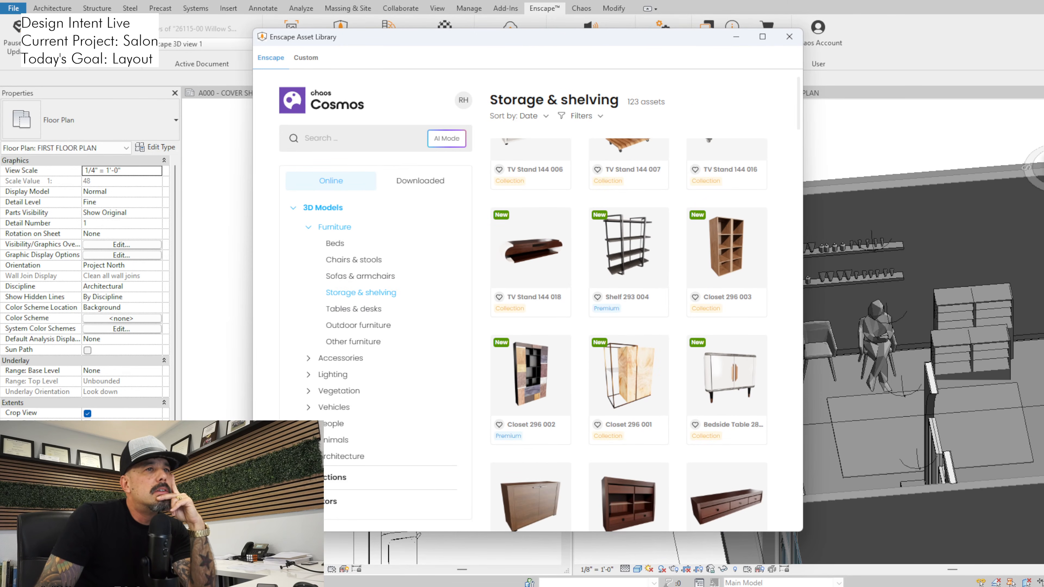
{"action": "scroll", "coordinate": [628, 334], "scroll_direction": "down", "scroll_amount": 6}
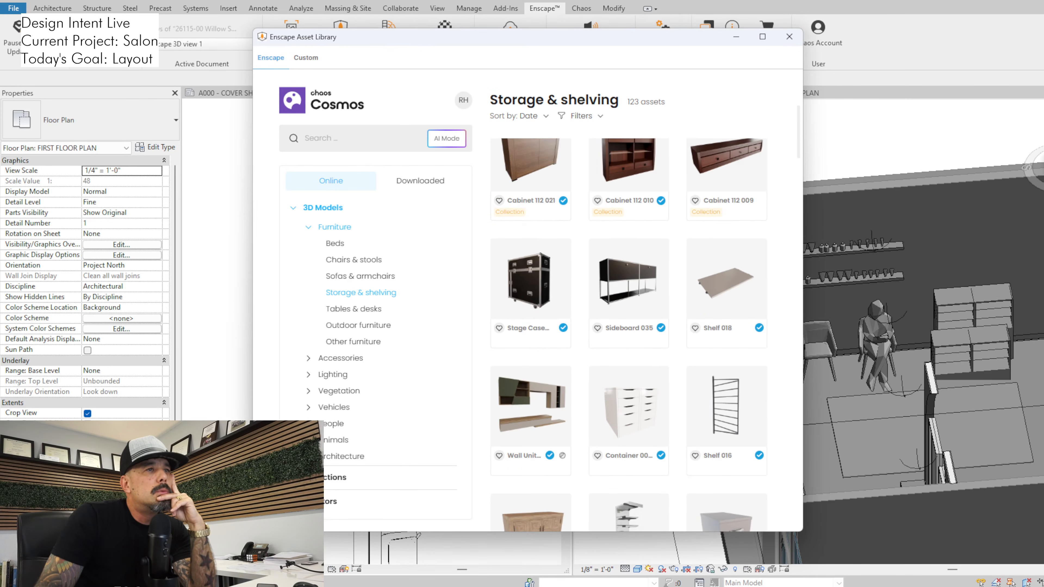
{"action": "scroll", "coordinate": [629, 334], "scroll_direction": "down", "scroll_amount": 10}
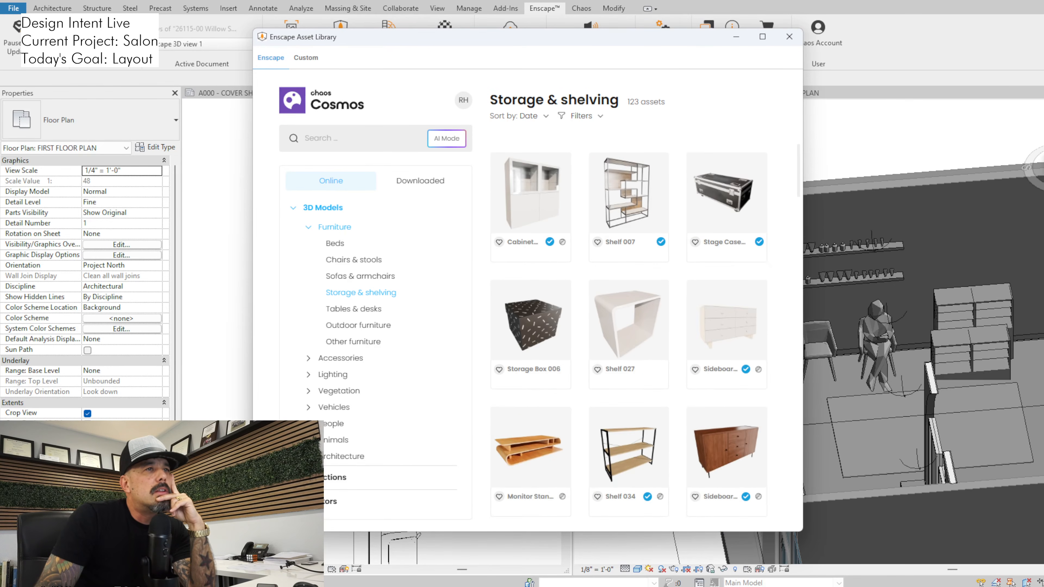
{"action": "left_click", "coordinate": [629, 193]}
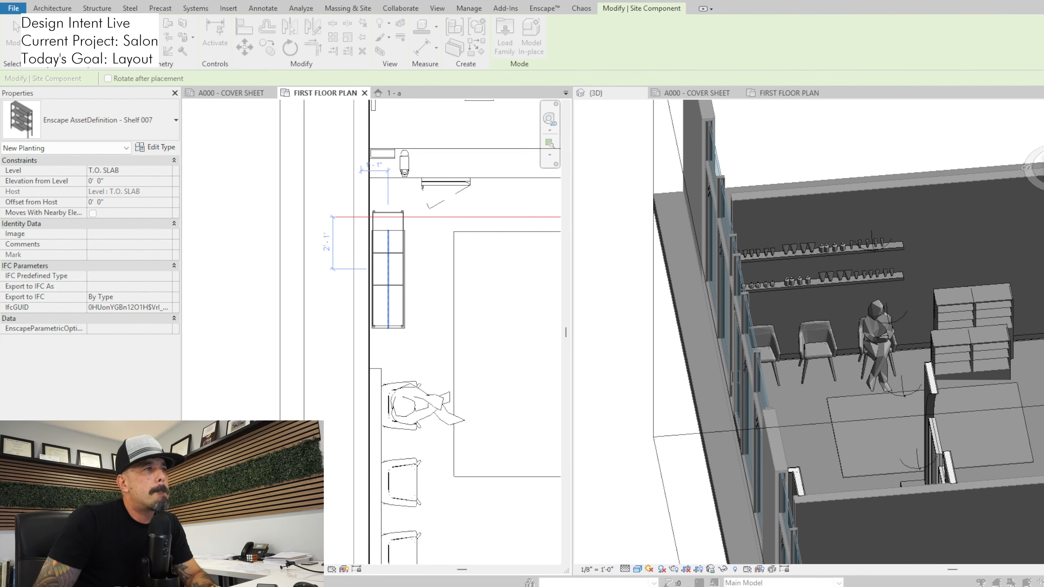
{"action": "left_click", "coordinate": [388, 270]}
{"action": "key", "text": "Escape"}
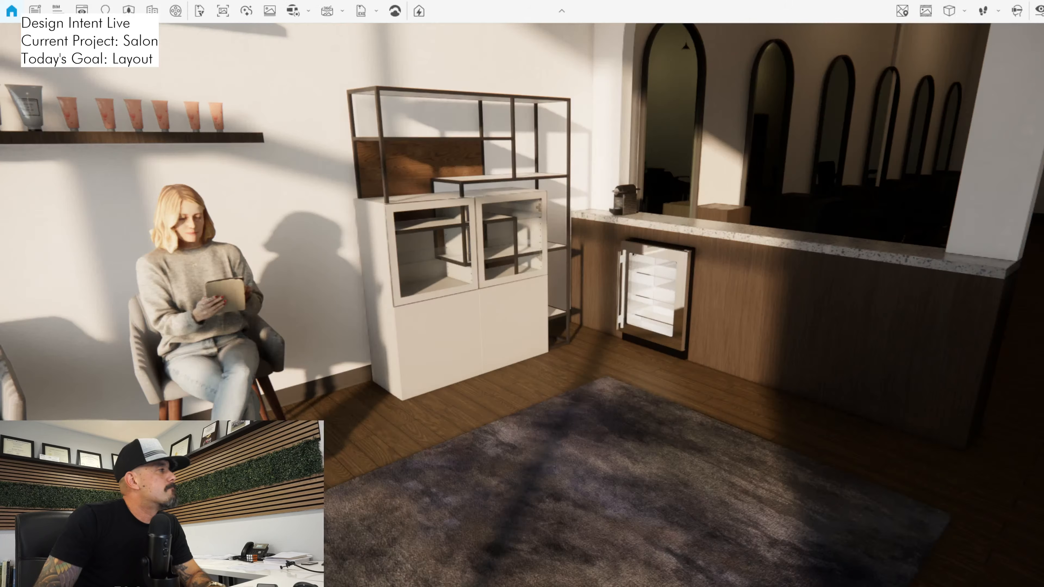
{"action": "key", "text": "w"}
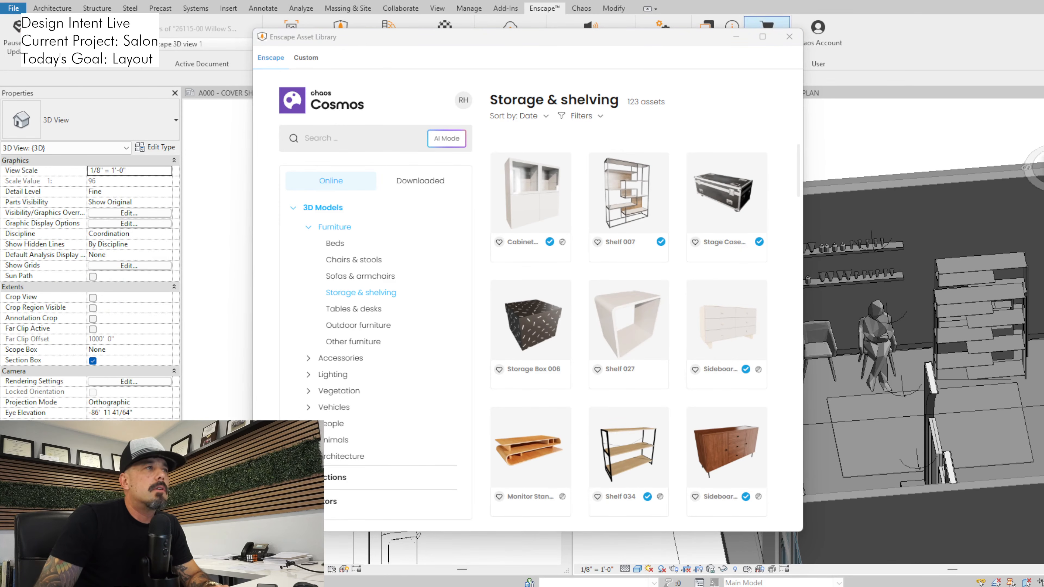
Close the asset library and remove the duplicate shelf overlapping Shelf 007 against the wall in the floor plan
{"action": "left_click", "coordinate": [789, 37]}
{"action": "left_click", "coordinate": [404, 279]}
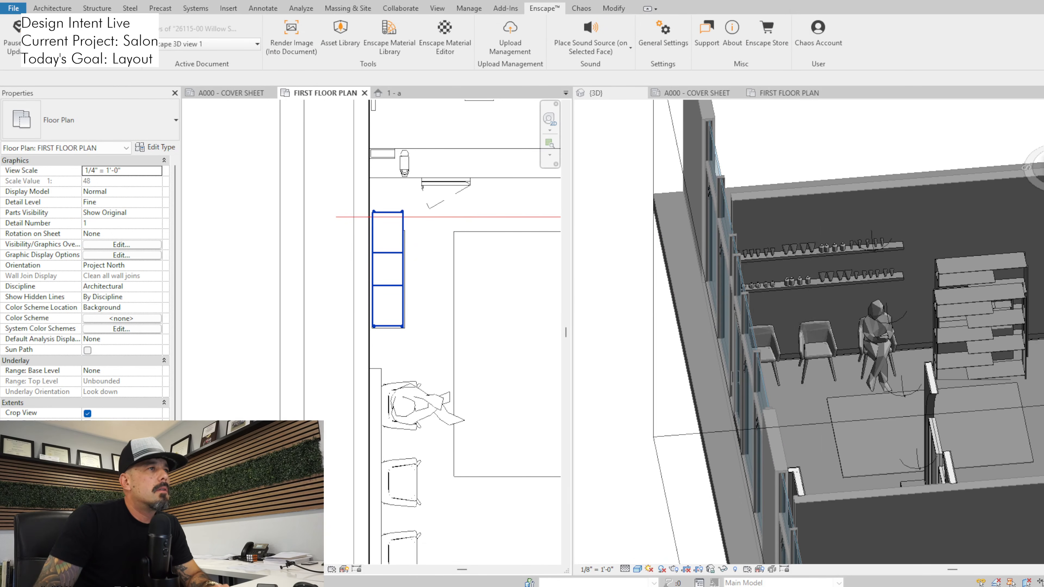
{"action": "left_click", "coordinate": [404, 279]}
{"action": "key", "text": "Escape"}
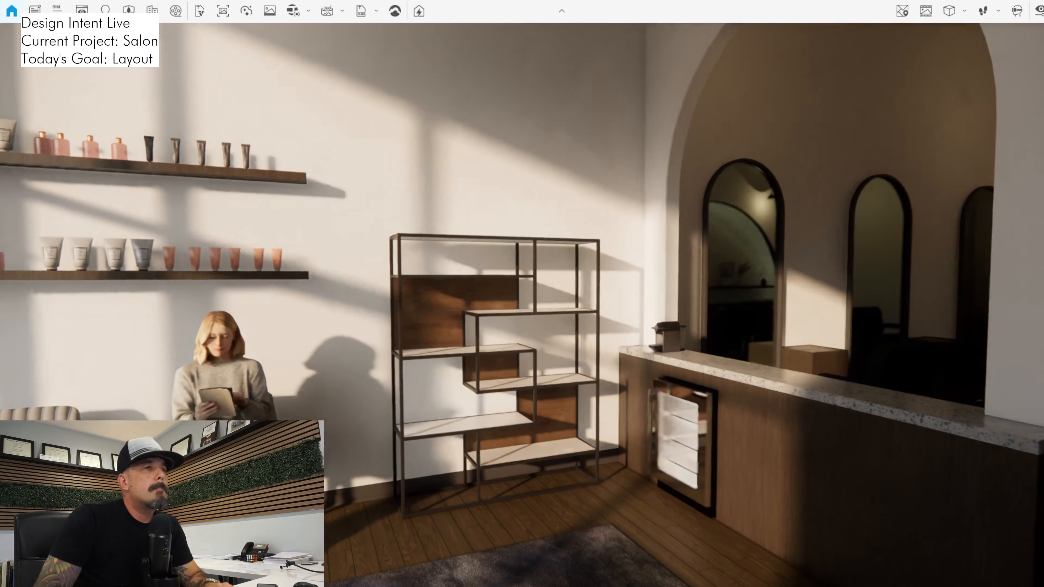
Examine Shelf 007 between the seated woman and the counter in Enscape, from across the room and close up
{"action": "key", "text": "s"}
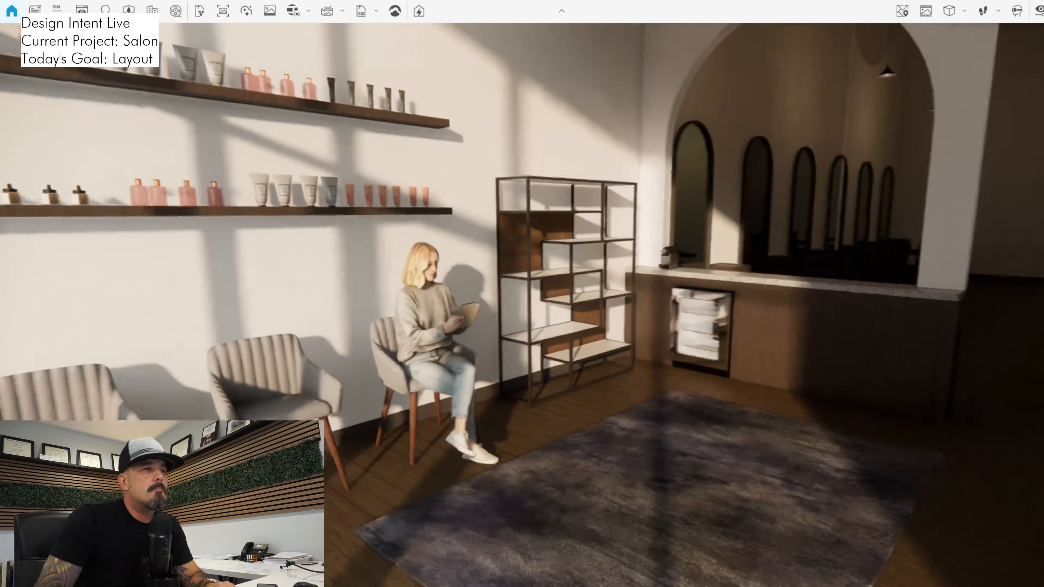
{"action": "key", "text": "s"}
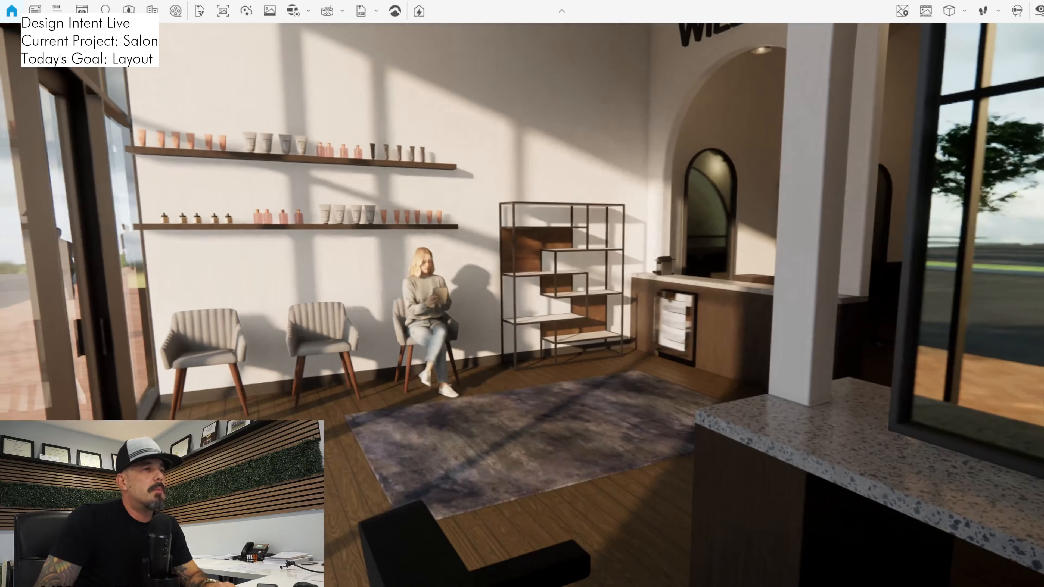
{"action": "key", "text": "w"}
{"action": "key", "text": "s"}
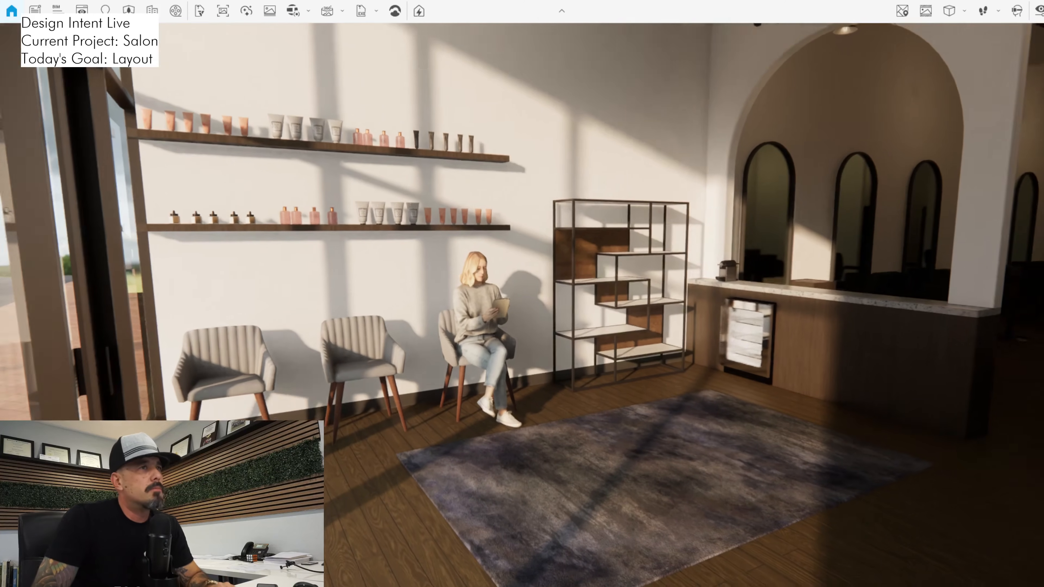
{"action": "key", "text": "w"}
{"action": "key", "text": "w"}
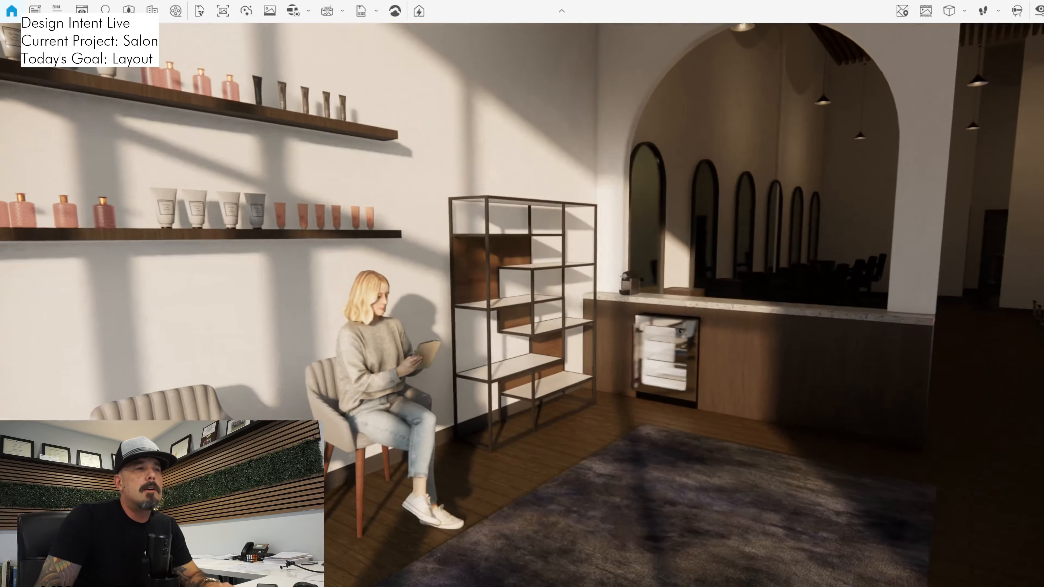
{"action": "key", "text": "w"}
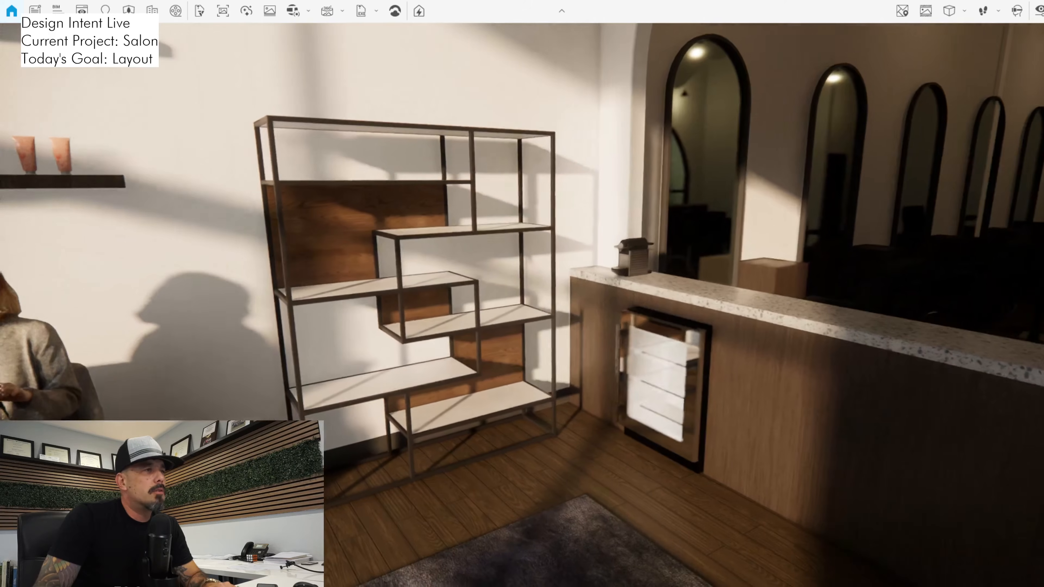
Review the waiting area in Enscape facing the counter, from outside through the storefront glass, and back inside by the chairs
{"action": "key", "text": "a"}
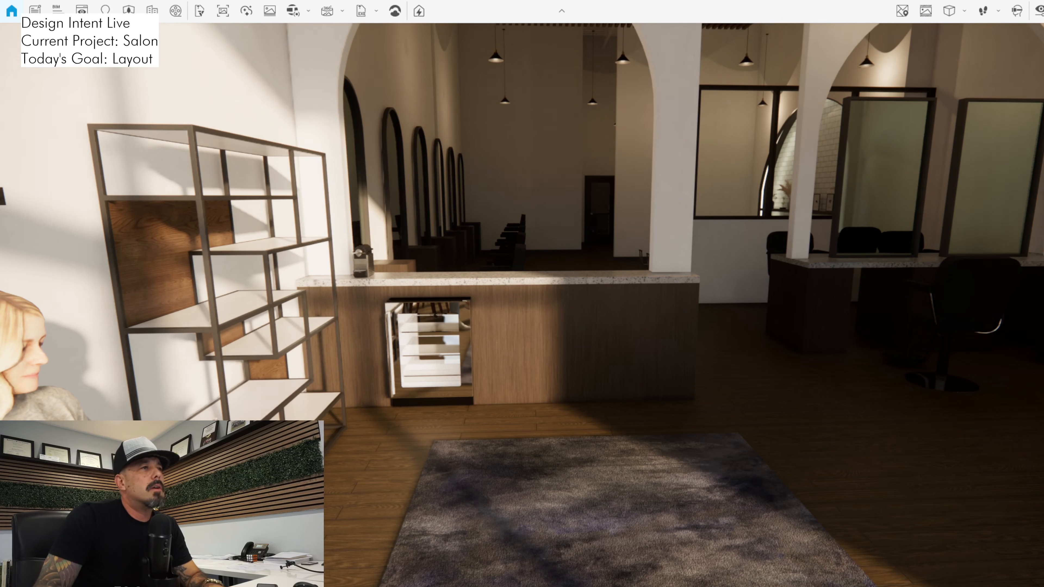
{"action": "key", "text": "s"}
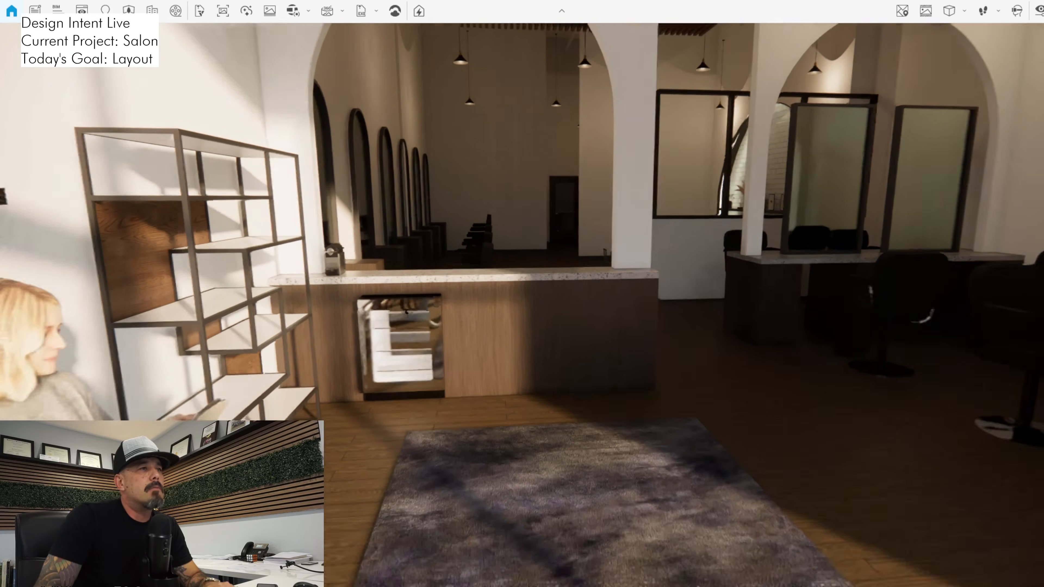
{"action": "key", "text": "s"}
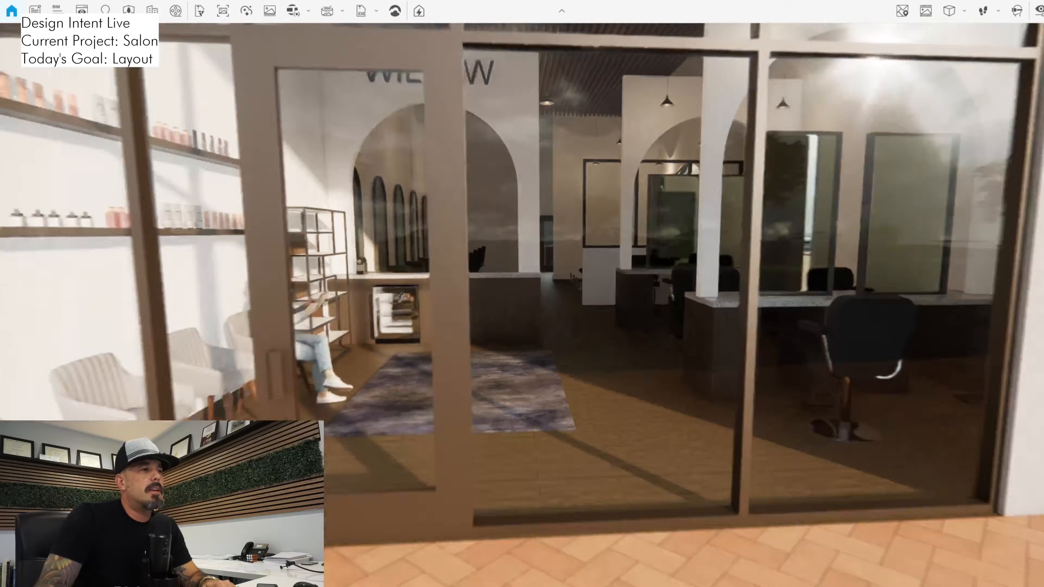
{"action": "key", "text": "w"}
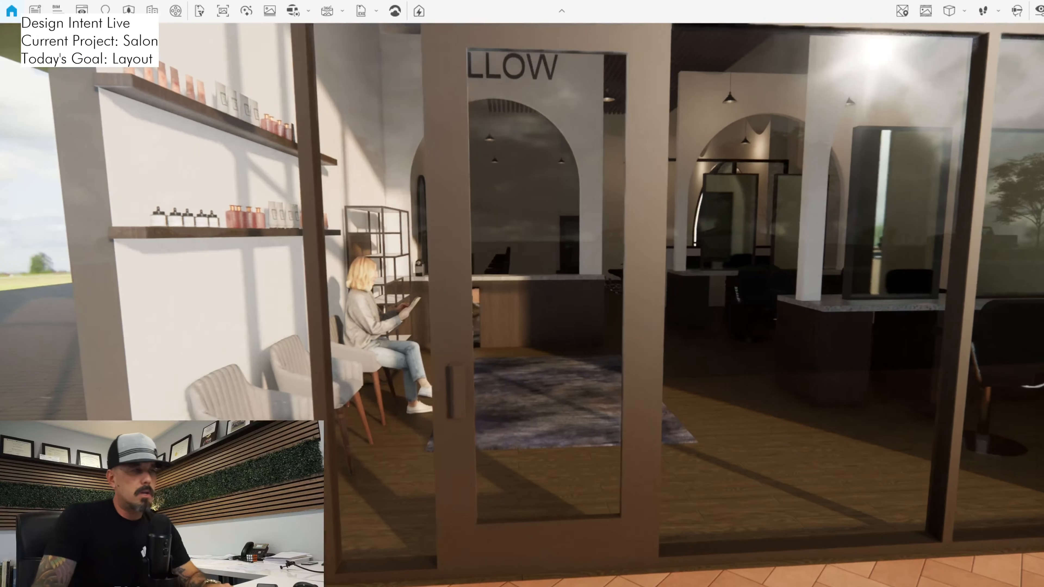
{"action": "key", "text": "w"}
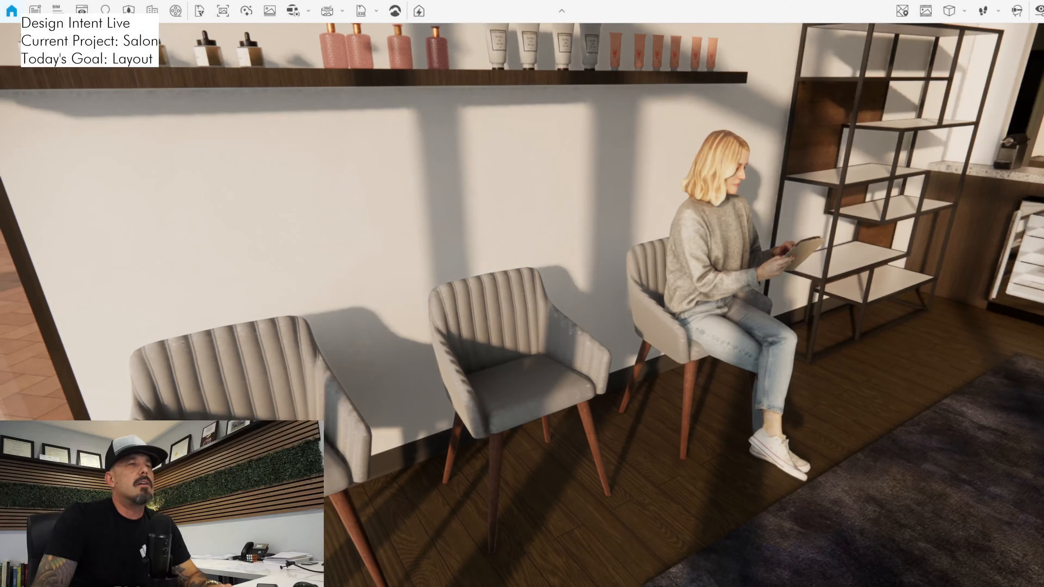
{"action": "left_click_drag", "start_coordinate": [522, 304], "coordinate": [448, 271]}
{"action": "key", "text": "d"}
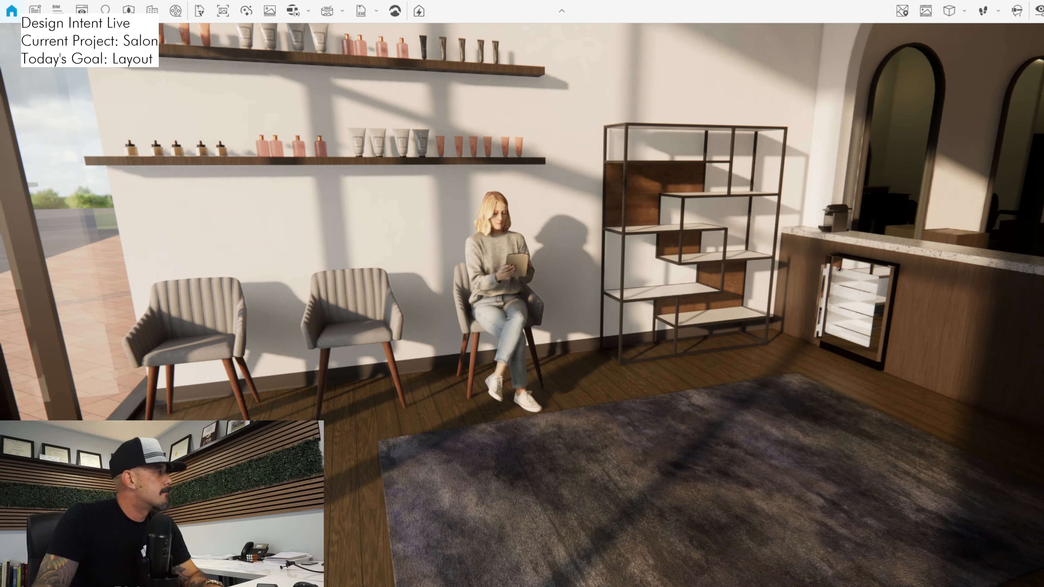
In the Revit floor plan, move the three chairs and seated woman up beside the counter, and the shelf to the wall's storefront end
{"action": "key", "text": "alt+Tab"}
{"action": "scroll", "coordinate": [427, 358], "scroll_direction": "down", "scroll_amount": 1}
{"action": "middle_click_drag", "start_coordinate": [427, 358], "coordinate": [442, 316]}
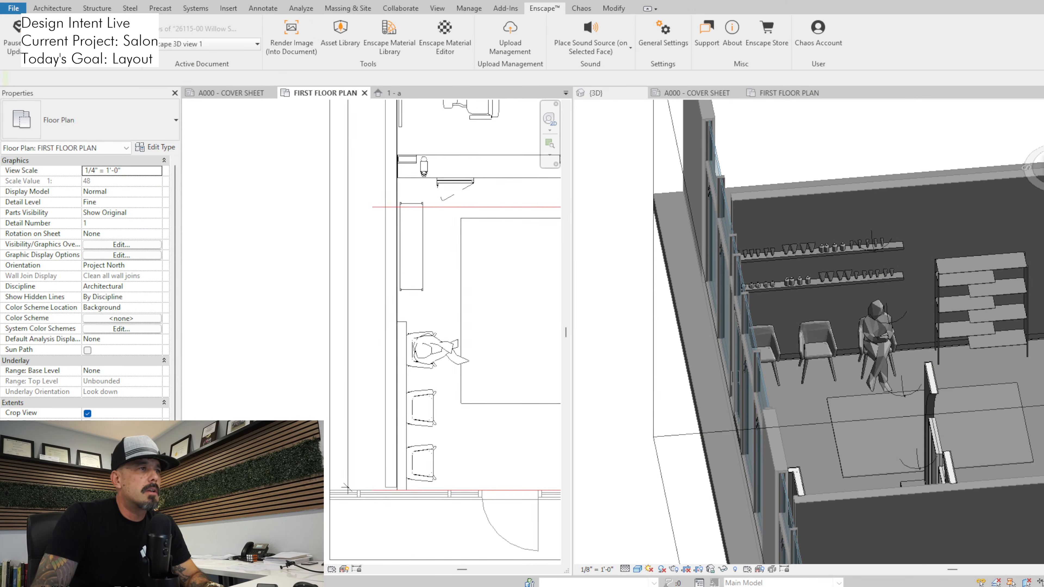
{"action": "scroll", "coordinate": [438, 296], "scroll_direction": "down", "scroll_amount": 1}
{"action": "left_click_drag", "start_coordinate": [431, 325], "coordinate": [420, 210]}
{"action": "key", "text": "Escape"}
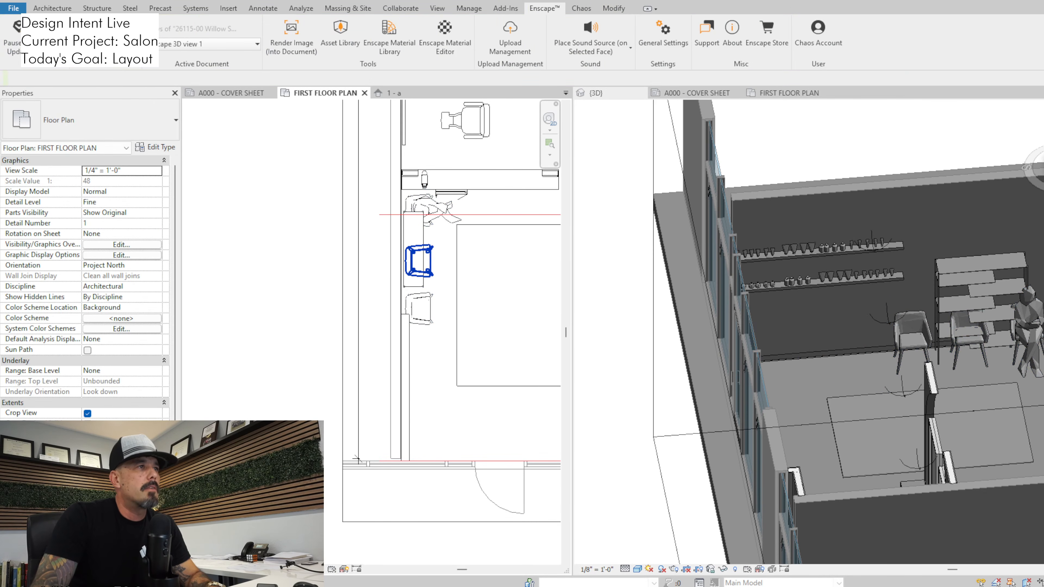
{"action": "left_click_drag", "start_coordinate": [414, 253], "coordinate": [415, 422]}
{"action": "key", "text": "Escape"}
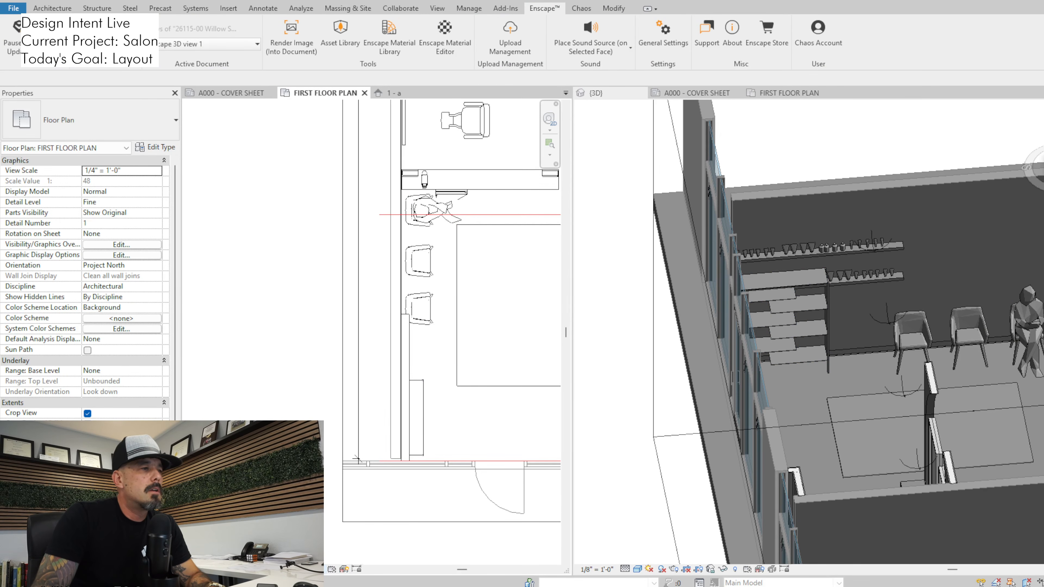
Reveal the hidden elements in the floor plan and open Elevation 6 - a from the marker beside the waiting chairs
{"action": "key", "text": "r"}
{"action": "key", "text": "h"}
{"action": "scroll", "coordinate": [487, 358], "scroll_direction": "down", "scroll_amount": 1}
{"action": "middle_click_drag", "start_coordinate": [487, 358], "coordinate": [435, 396]}
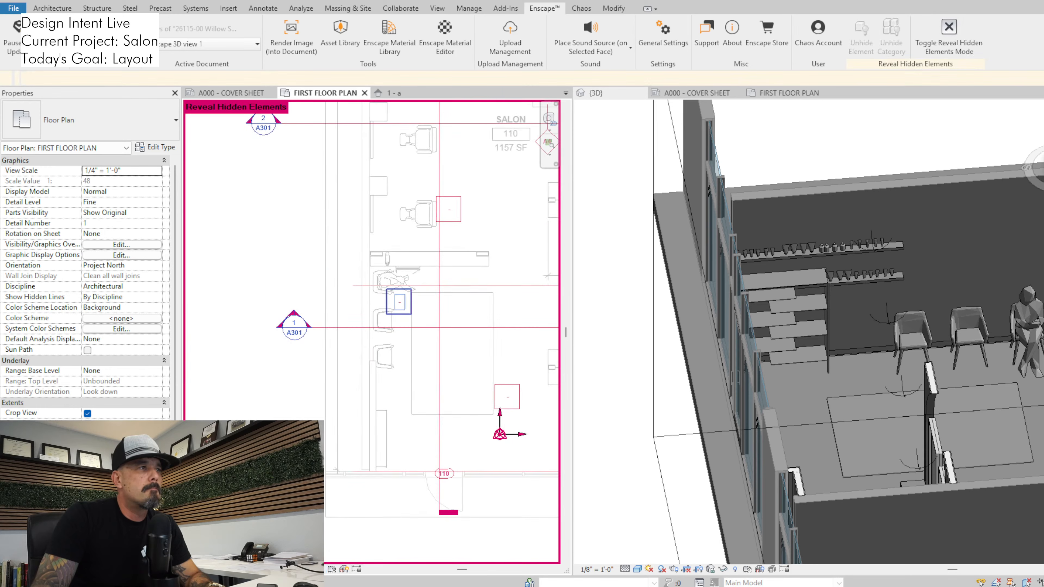
{"action": "left_click", "coordinate": [399, 302]}
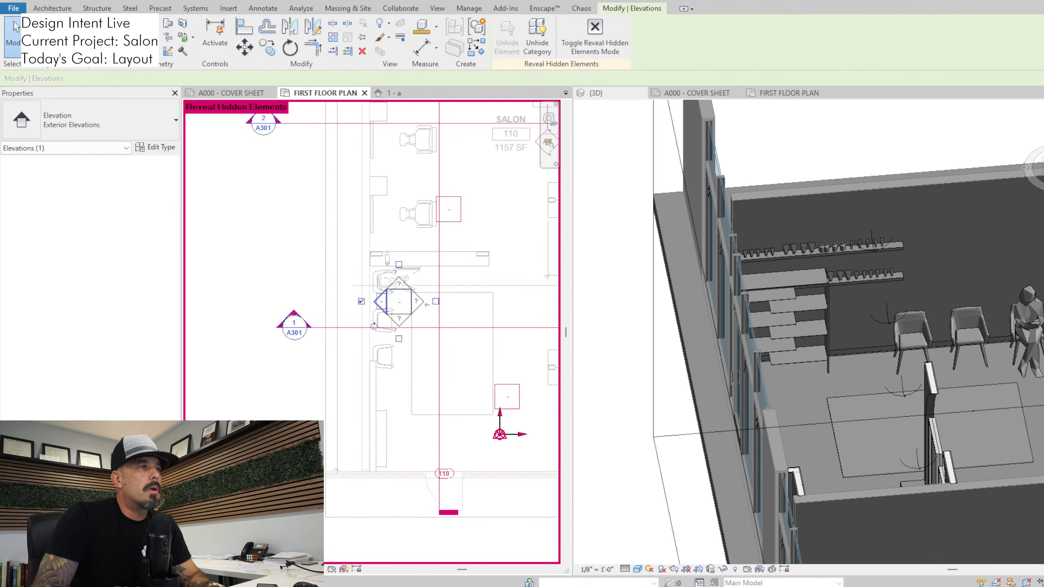
{"action": "left_click", "coordinate": [15, 26]}
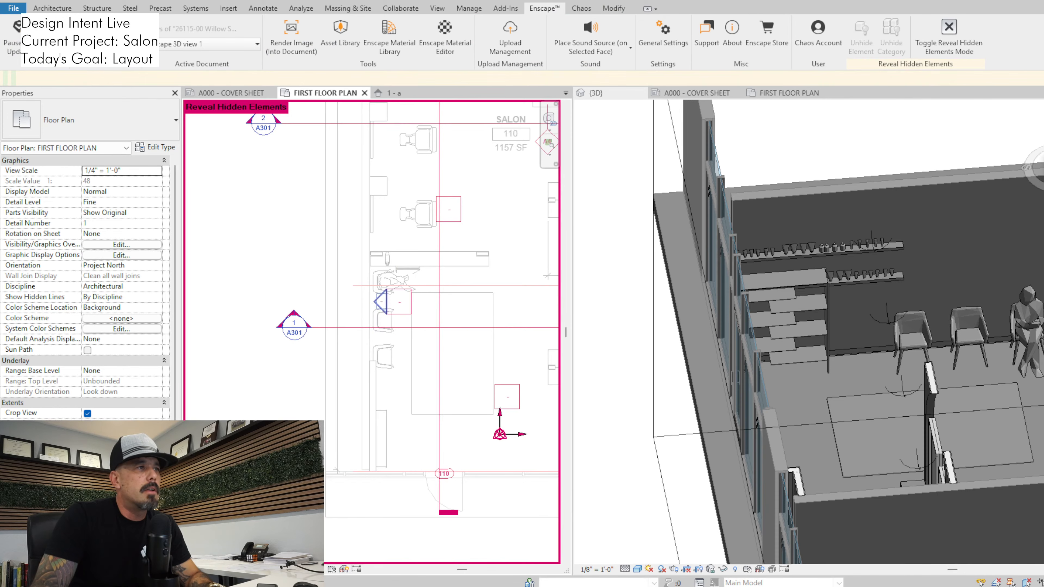
{"action": "left_click", "coordinate": [381, 302]}
{"action": "double_click", "coordinate": [381, 302]}
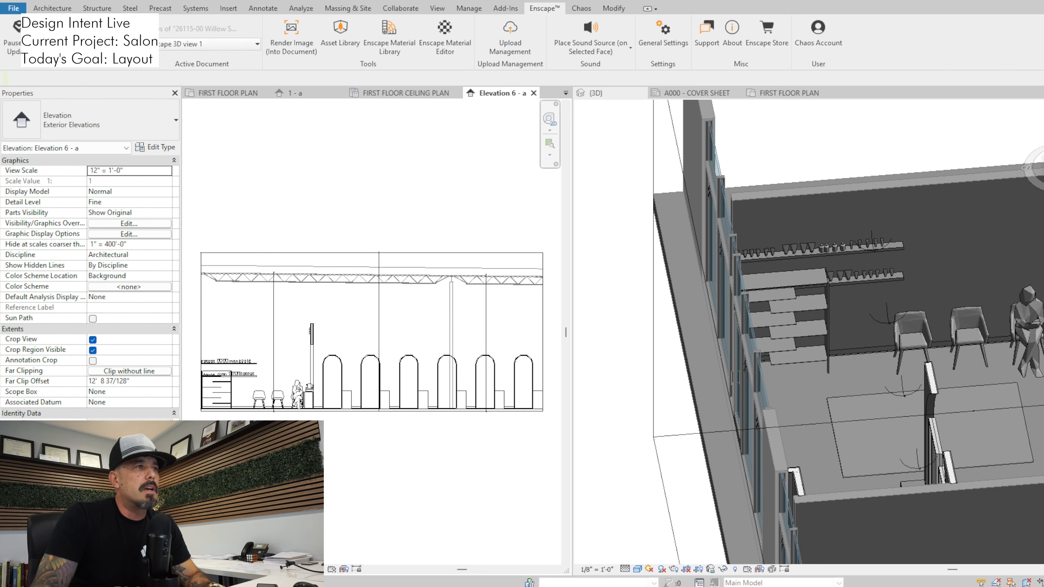
Move both wall shelves with their products about 8'-5" over the chairs to meet the wall at the counter, and check them in Enscape
{"action": "scroll", "coordinate": [312, 399], "scroll_direction": "up", "scroll_amount": 3}
{"action": "middle_click_drag", "start_coordinate": [312, 401], "coordinate": [479, 404]}
{"action": "scroll", "coordinate": [279, 340], "scroll_direction": "up", "scroll_amount": 2}
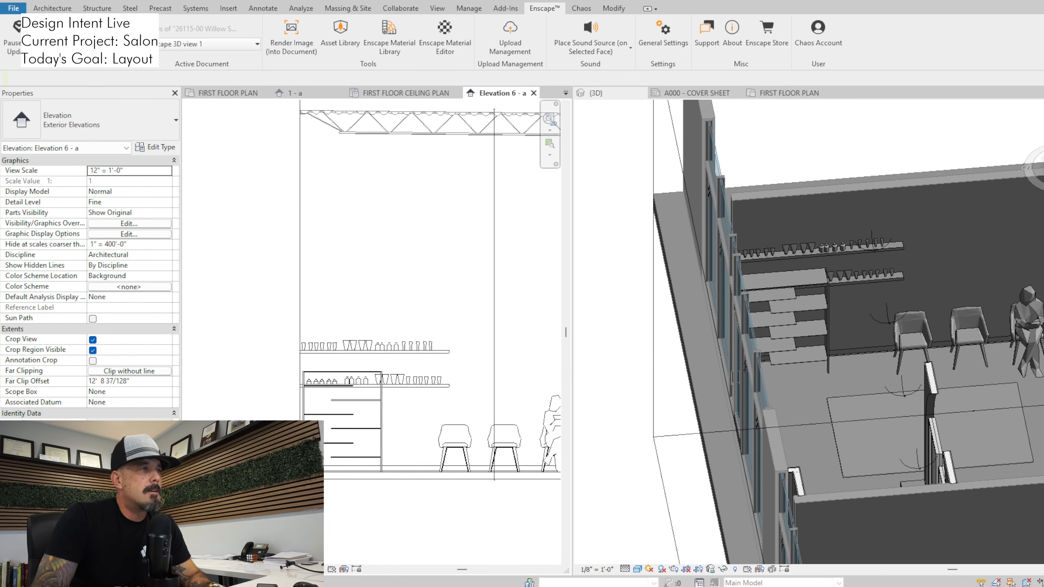
{"action": "left_click_drag", "start_coordinate": [274, 314], "coordinate": [490, 424]}
{"action": "scroll", "coordinate": [361, 399], "scroll_direction": "up", "scroll_amount": 4}
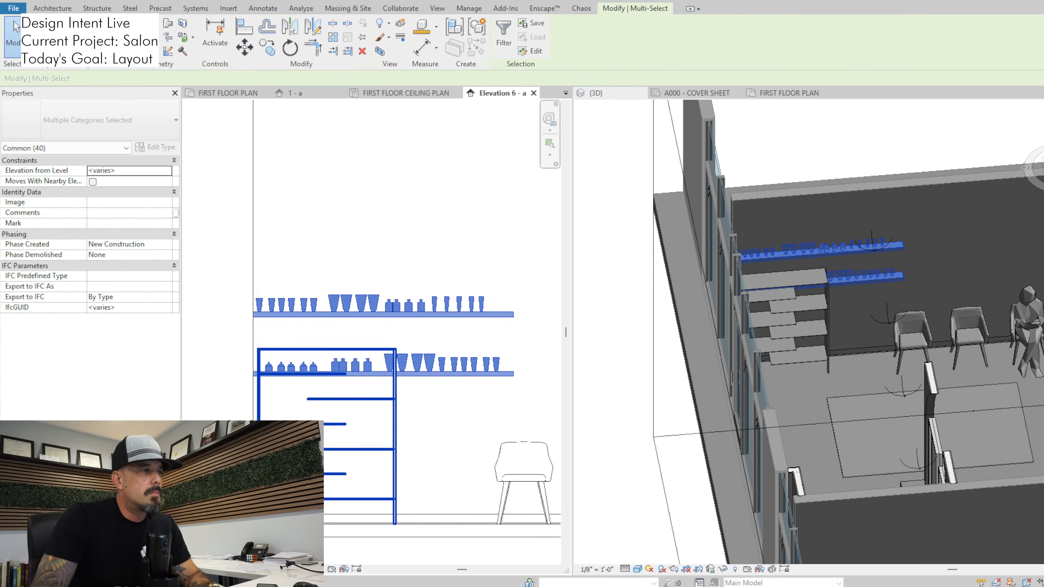
{"action": "scroll", "coordinate": [369, 328], "scroll_direction": "down", "scroll_amount": 4}
{"action": "key", "text": "m"}
{"action": "key", "text": "v"}
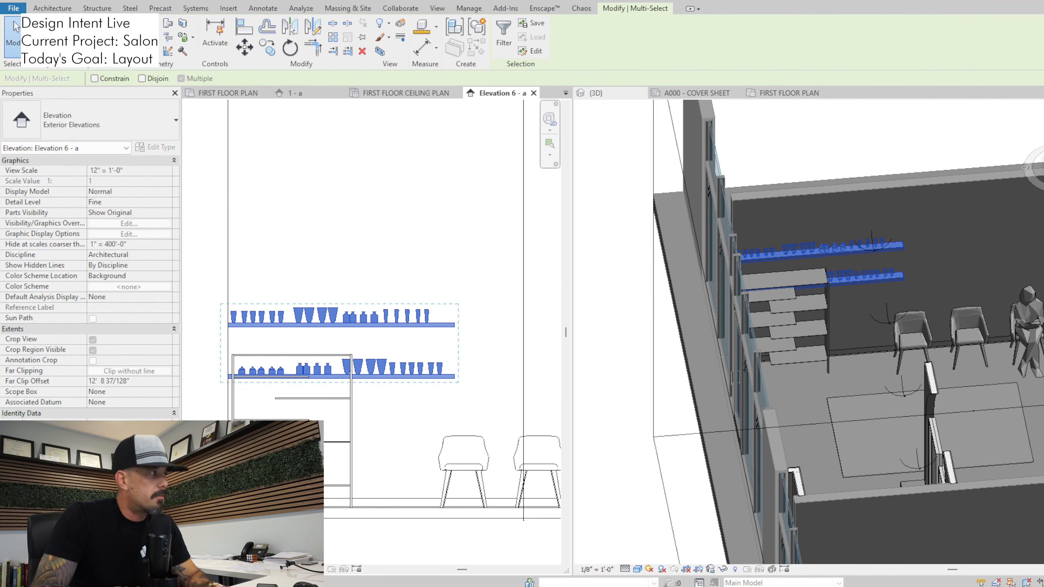
{"action": "scroll", "coordinate": [386, 367], "scroll_direction": "down", "scroll_amount": 1}
{"action": "left_click", "coordinate": [382, 365]}
{"action": "middle_click_drag", "start_coordinate": [531, 355], "coordinate": [493, 346]}
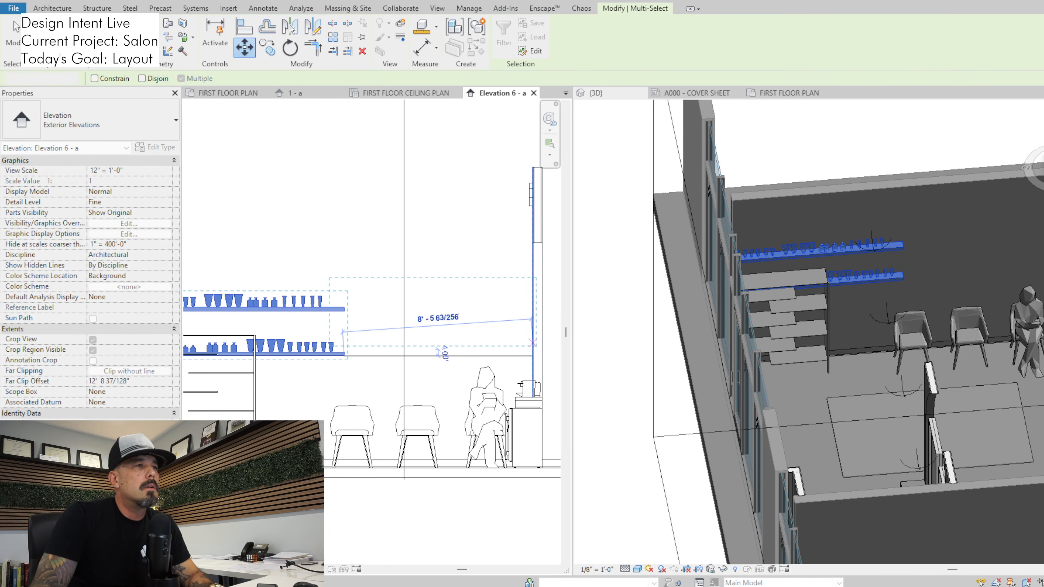
{"action": "left_click", "coordinate": [531, 318]}
{"action": "key", "text": "Escape"}
{"action": "key", "text": "alt+Tab"}
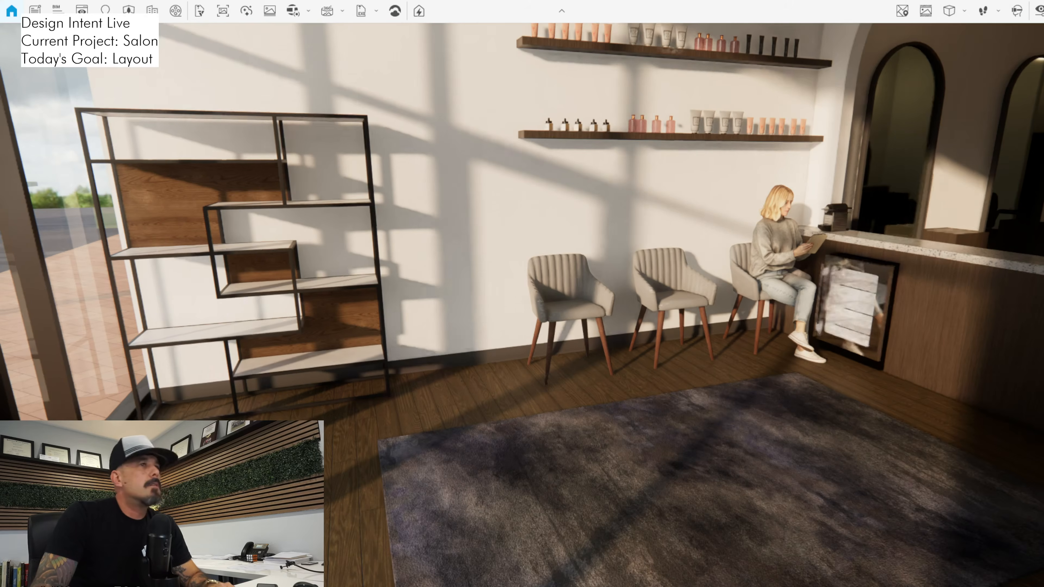
{"action": "scroll", "coordinate": [522, 305], "scroll_direction": "down", "scroll_amount": 3}
Return to the Revit first floor plan and shift the standing shelf along the wall away from the storefront, toward the chairs
{"action": "key", "text": "alt+Tab"}
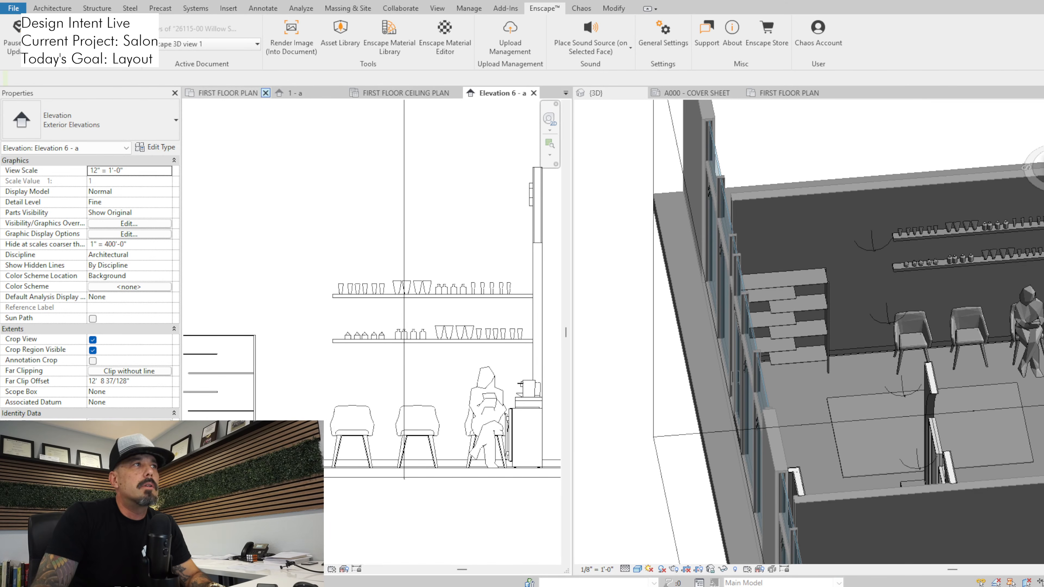
{"action": "left_click", "coordinate": [225, 93]}
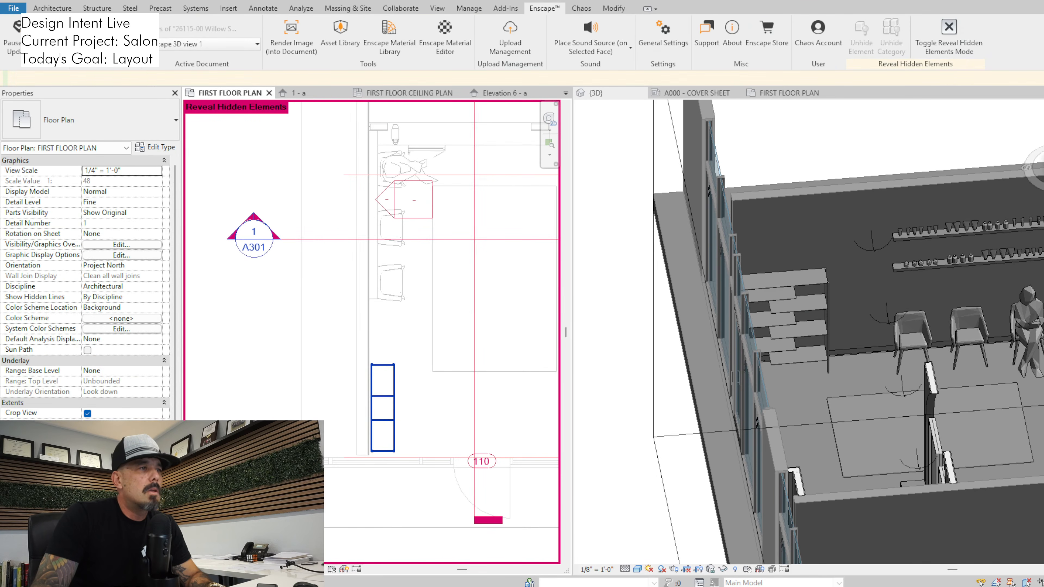
{"action": "left_click", "coordinate": [394, 395]}
{"action": "left_click_drag", "start_coordinate": [393, 395], "coordinate": [393, 367]}
{"action": "key", "text": "Escape"}
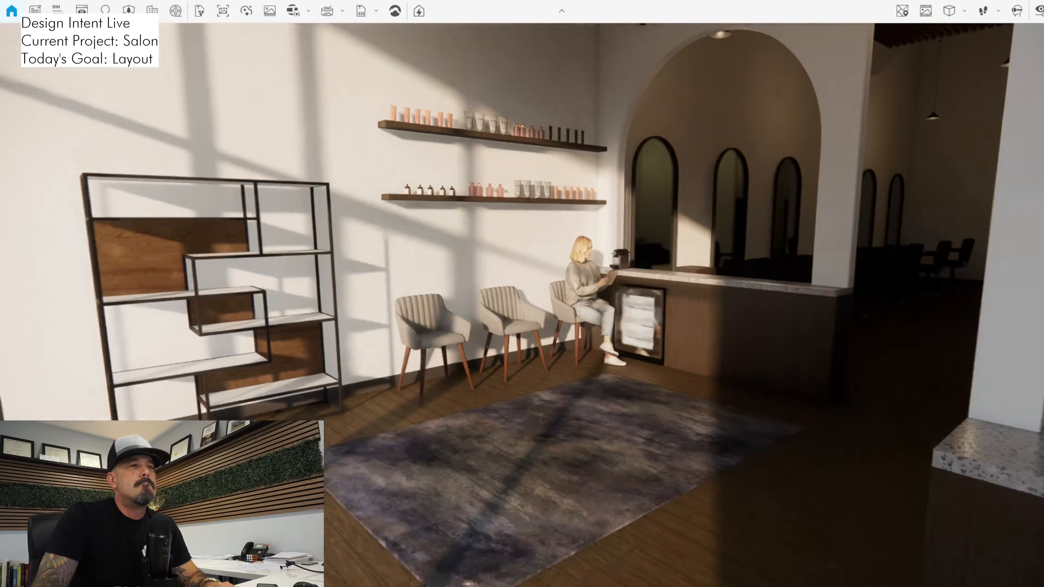
Examine the standing shelf's new position in Enscape relative to the storefront glass, chairs and rug, and switch back to Revit
{"action": "left_click_drag", "start_coordinate": [522, 304], "coordinate": [361, 332]}
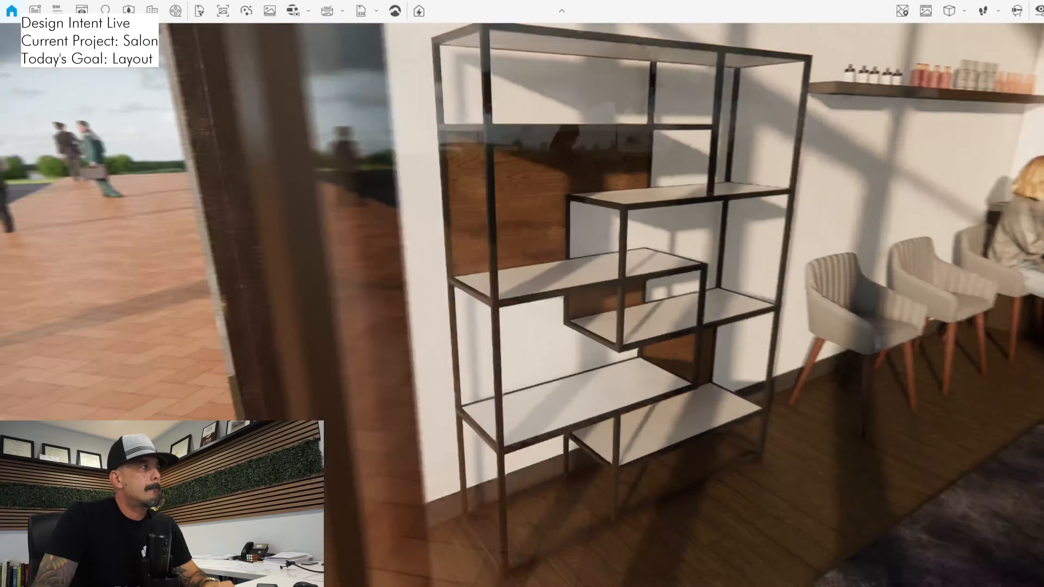
{"action": "key", "text": "s"}
{"action": "left_click_drag", "start_coordinate": [522, 305], "coordinate": [690, 263]}
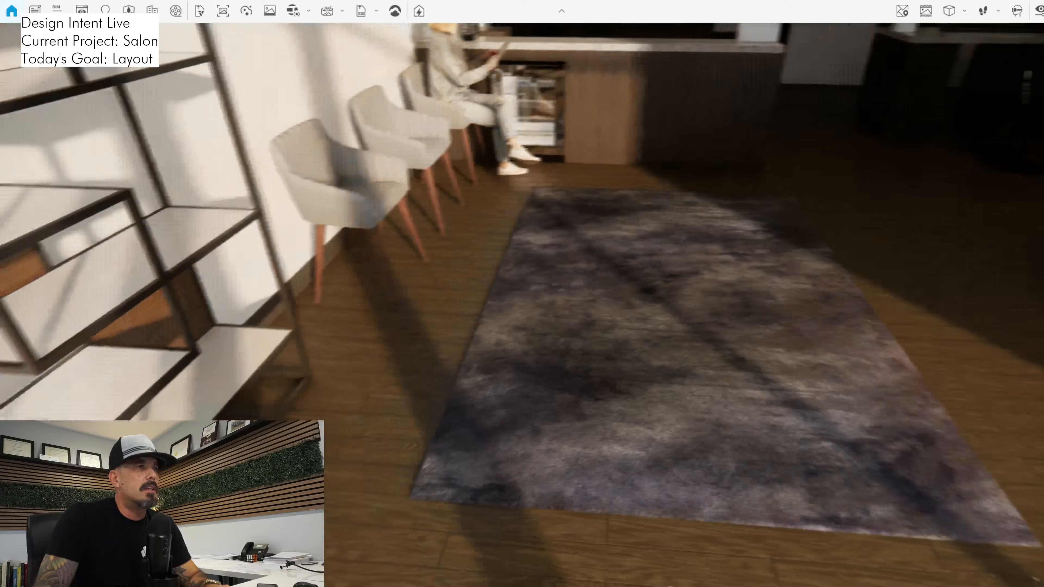
{"action": "left_click_drag", "start_coordinate": [522, 305], "coordinate": [657, 286]}
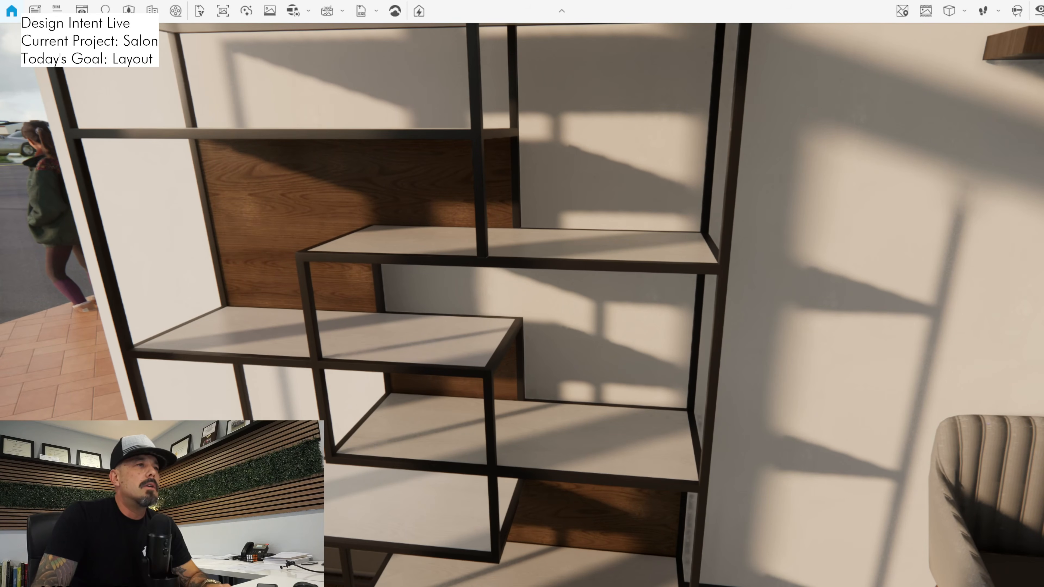
{"action": "key", "text": "w"}
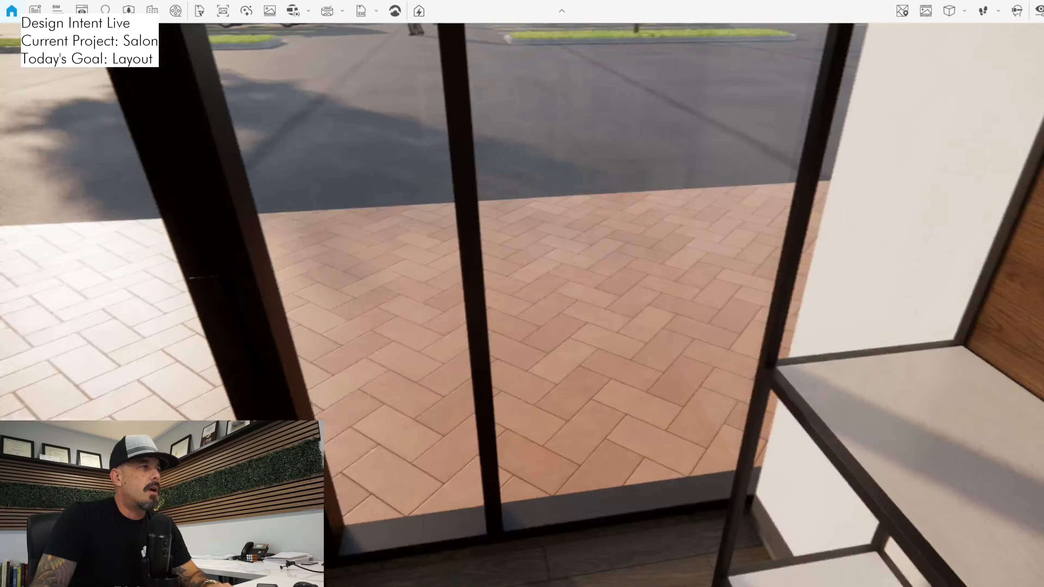
{"action": "key", "text": "s"}
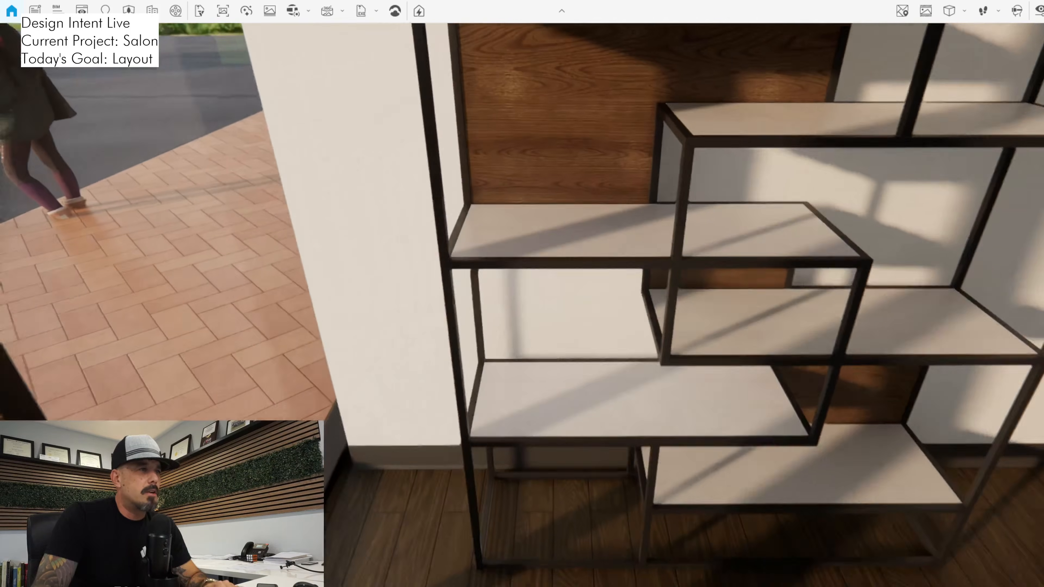
{"action": "key", "text": "s"}
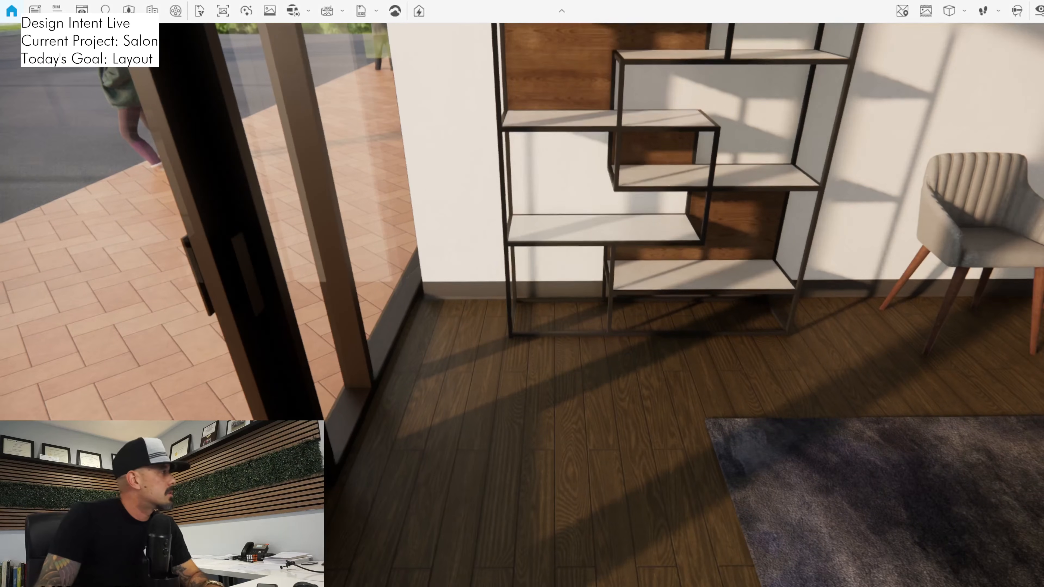
{"action": "key", "text": "alt+Tab"}
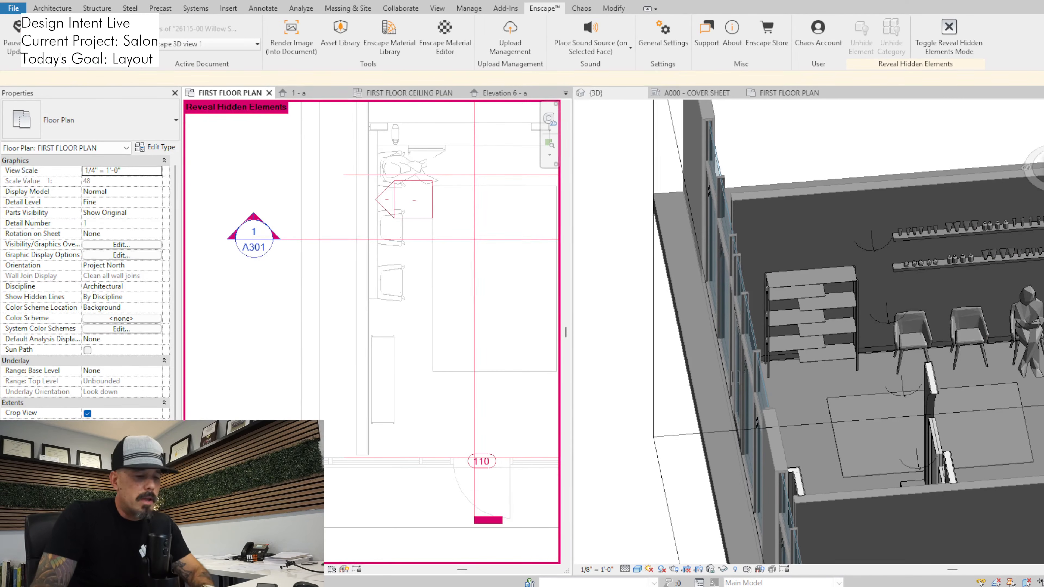
Dimension the distance along the storefront from the side wall to the near edge of entry door 110, below the standing shelf
{"action": "key", "text": "d"}
{"action": "key", "text": "i"}
{"action": "scroll", "coordinate": [380, 452], "scroll_direction": "up", "scroll_amount": 3}
{"action": "left_click", "coordinate": [362, 433]}
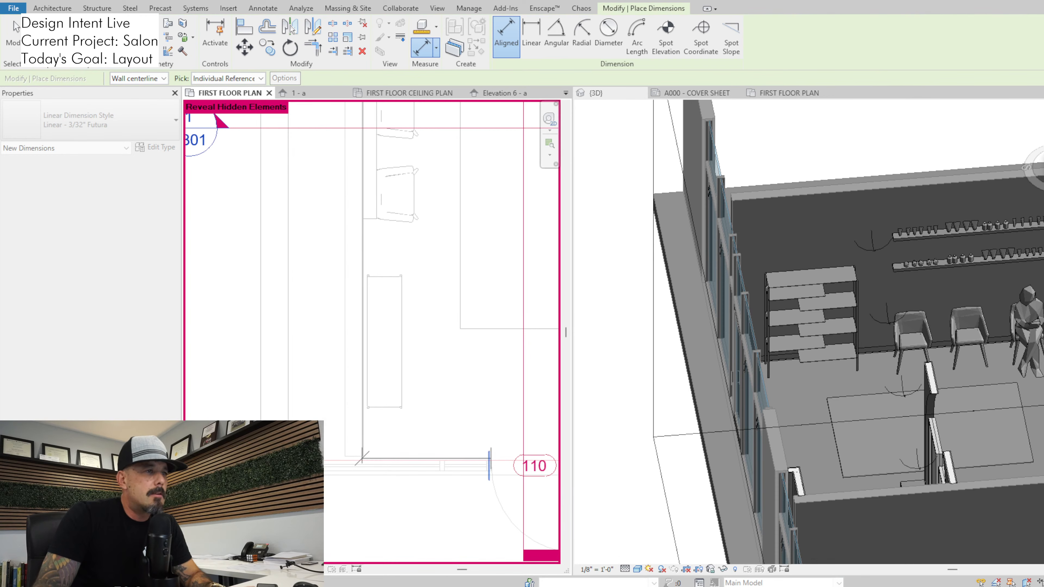
{"action": "left_click", "coordinate": [490, 459]}
{"action": "left_click", "coordinate": [427, 432]}
{"action": "key", "text": "Escape"}
{"action": "key", "text": "Escape"}
{"action": "scroll", "coordinate": [405, 416], "scroll_direction": "down", "scroll_amount": 4}
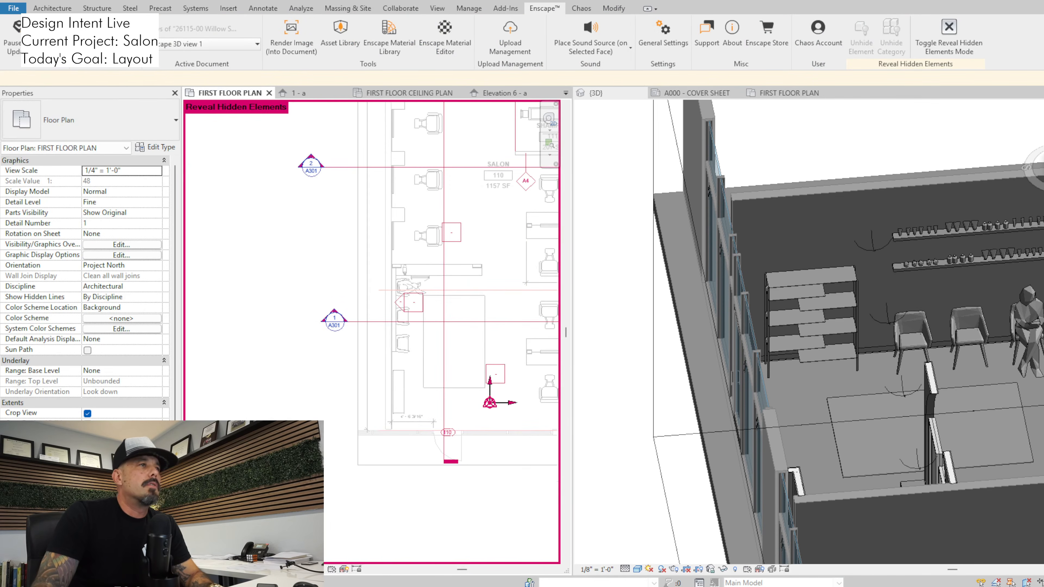
{"action": "scroll", "coordinate": [425, 315], "scroll_direction": "up", "scroll_amount": 1}
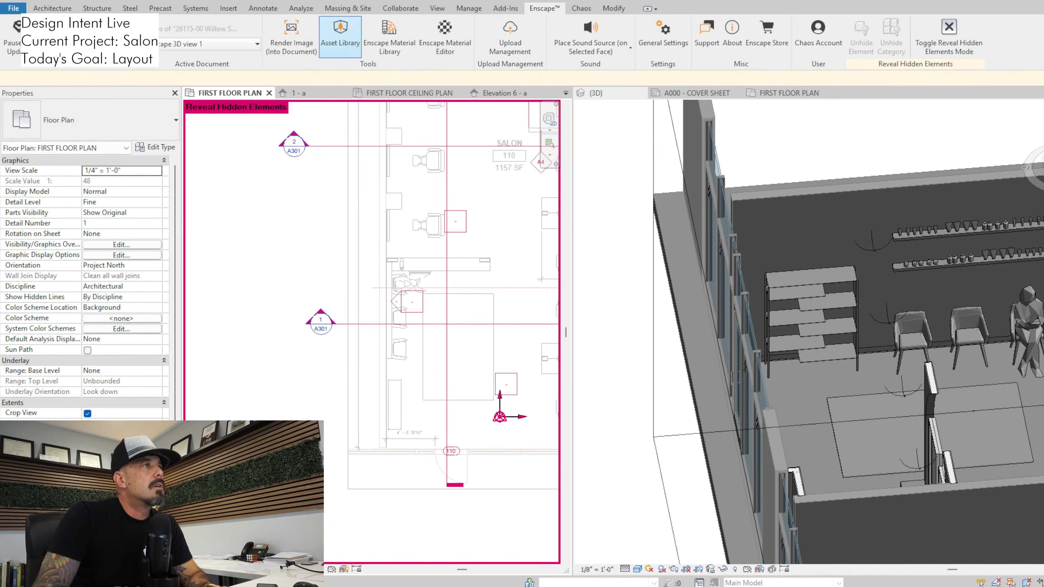
Browse the Standing category of people in the Enscape Asset Library for a figure suited to the salon
{"action": "left_click", "coordinate": [340, 36]}
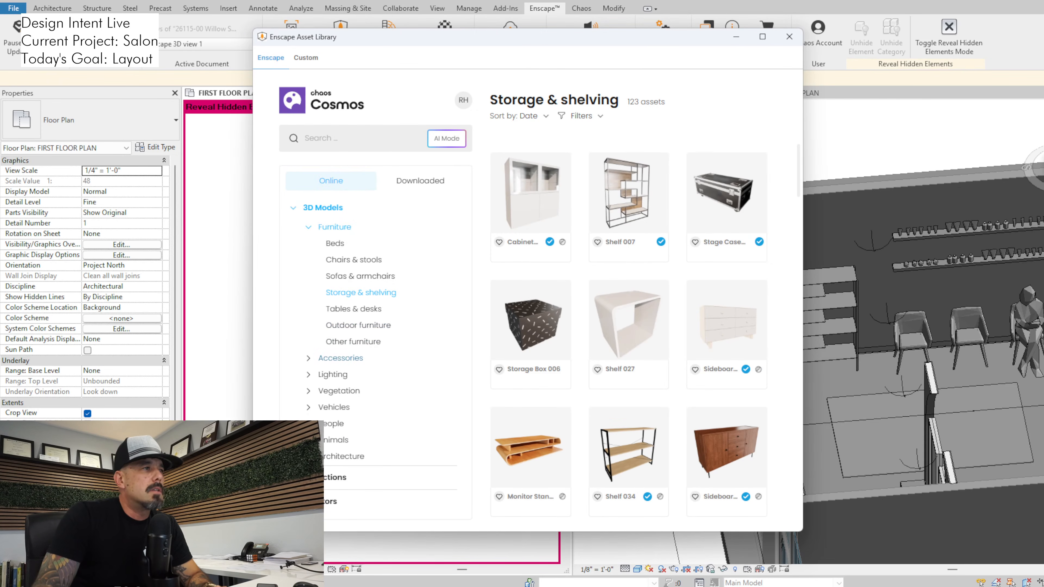
{"action": "left_click", "coordinate": [334, 423]}
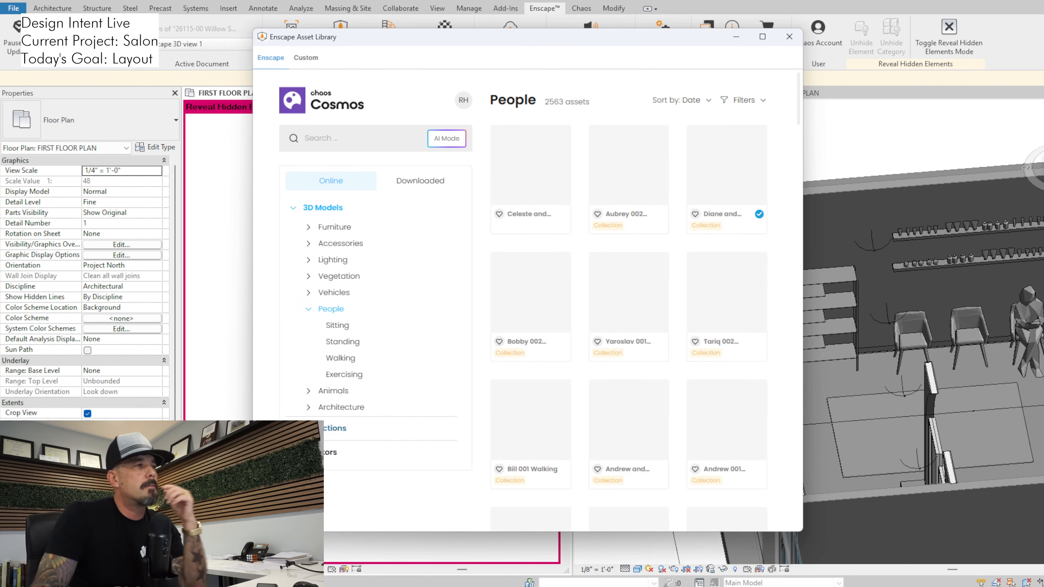
{"action": "left_click", "coordinate": [342, 341]}
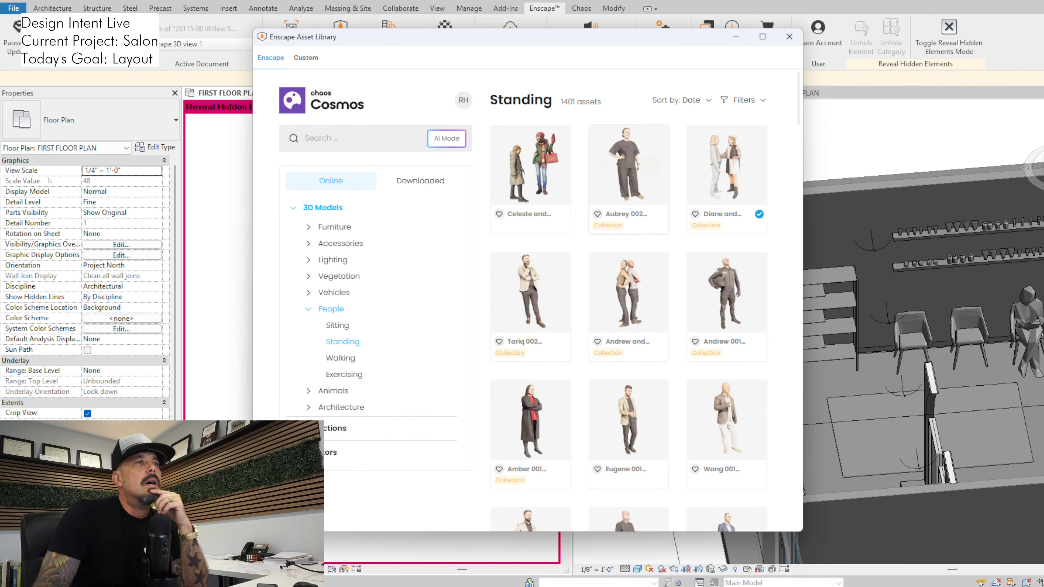
{"action": "scroll", "coordinate": [628, 181], "scroll_direction": "down", "scroll_amount": 4}
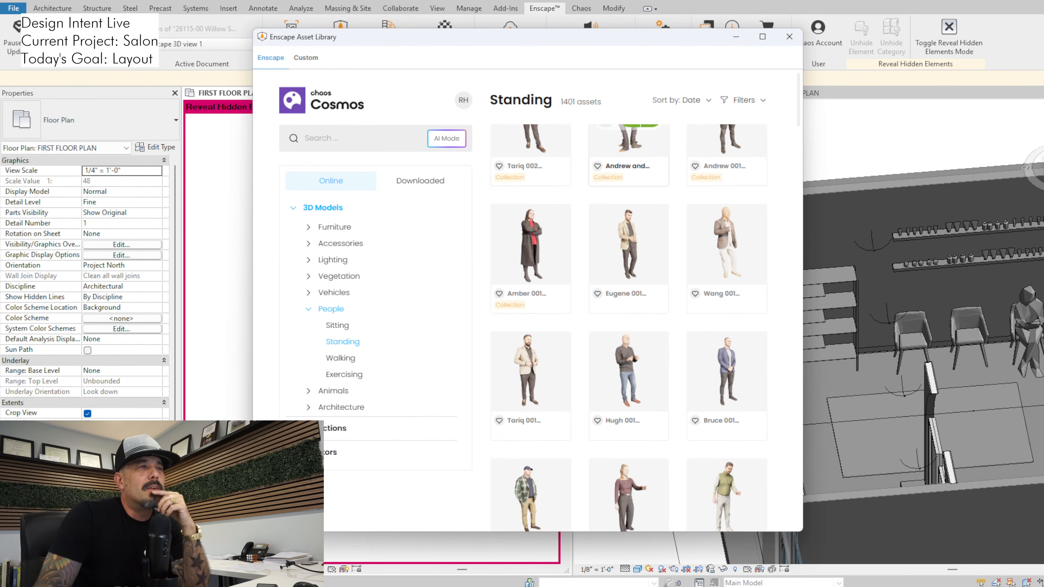
{"action": "scroll", "coordinate": [628, 197], "scroll_direction": "down", "scroll_amount": 3}
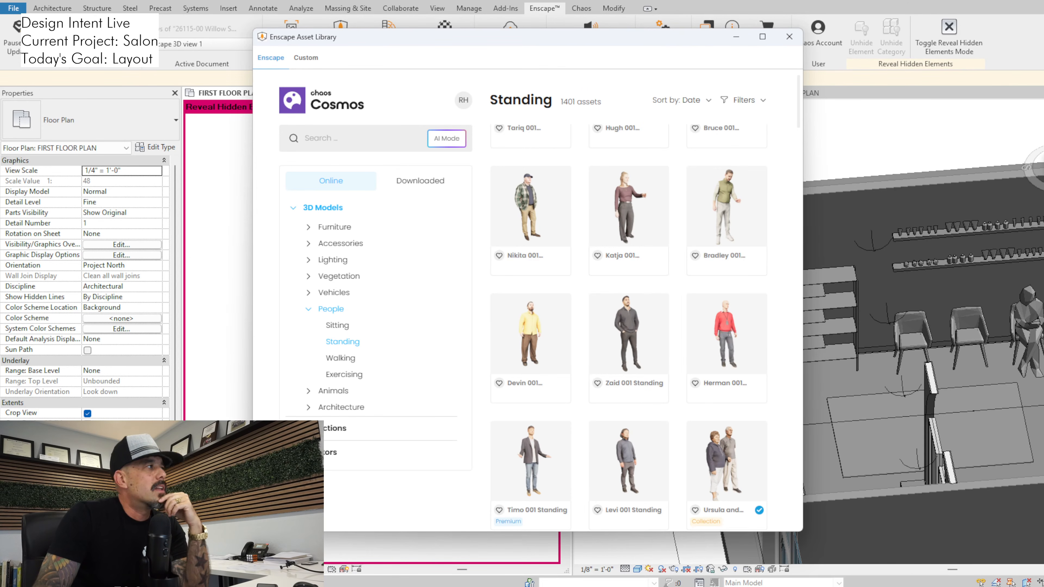
{"action": "scroll", "coordinate": [628, 329], "scroll_direction": "down", "scroll_amount": 5}
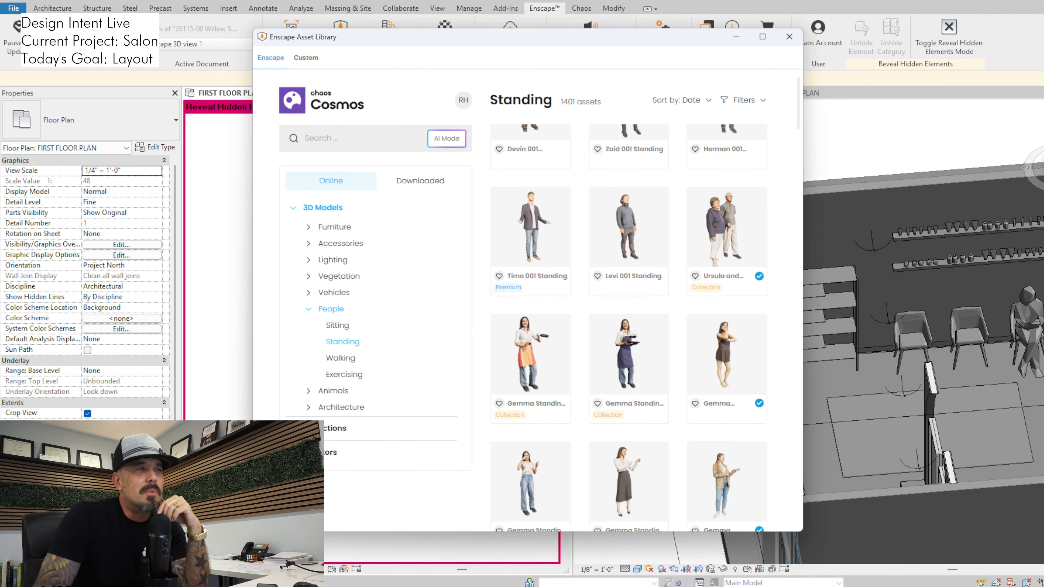
{"action": "scroll", "coordinate": [629, 328], "scroll_direction": "down", "scroll_amount": 4}
{"action": "scroll", "coordinate": [628, 328], "scroll_direction": "down", "scroll_amount": 3}
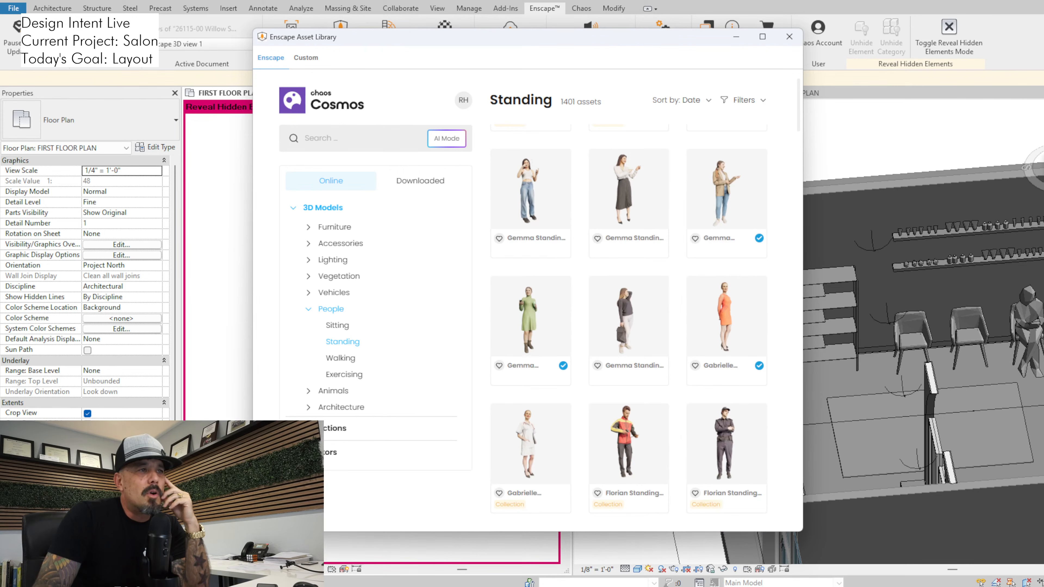
{"action": "scroll", "coordinate": [628, 329], "scroll_direction": "down", "scroll_amount": 5}
{"action": "scroll", "coordinate": [629, 328], "scroll_direction": "down", "scroll_amount": 3}
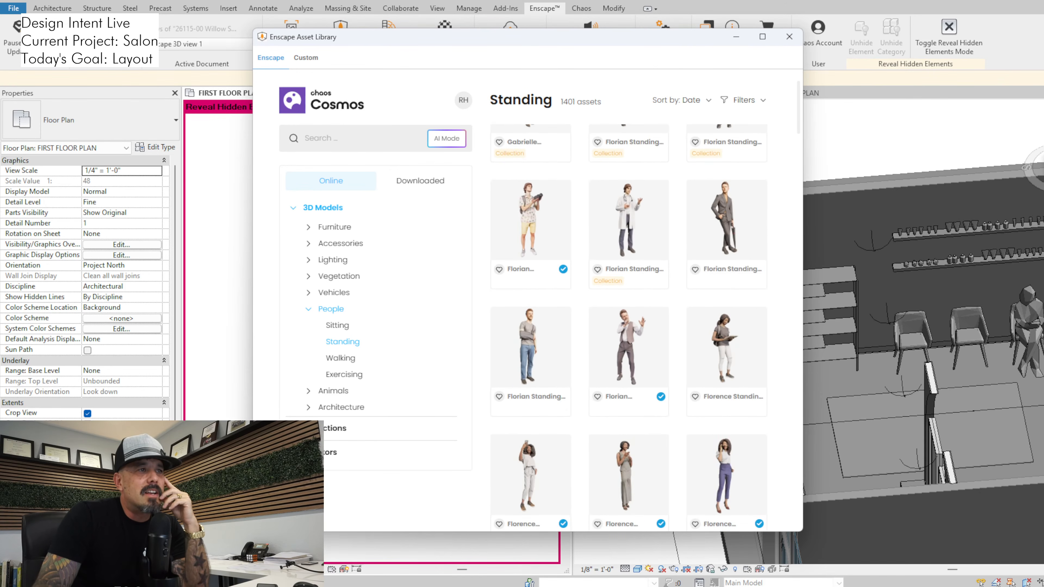
{"action": "scroll", "coordinate": [628, 329], "scroll_direction": "down", "scroll_amount": 3}
{"action": "scroll", "coordinate": [628, 329], "scroll_direction": "down", "scroll_amount": 2}
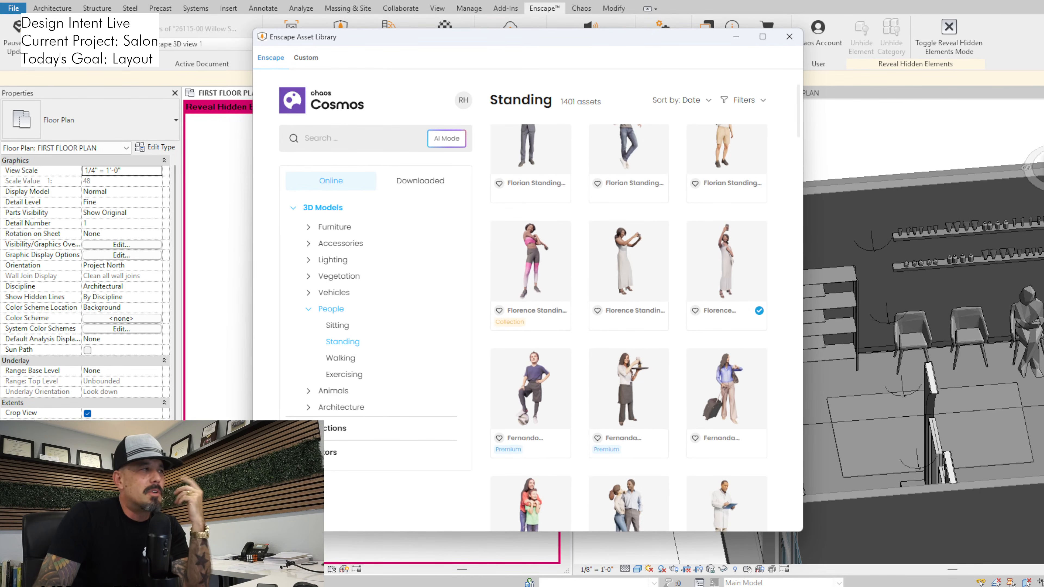
{"action": "scroll", "coordinate": [629, 328], "scroll_direction": "down", "scroll_amount": 4}
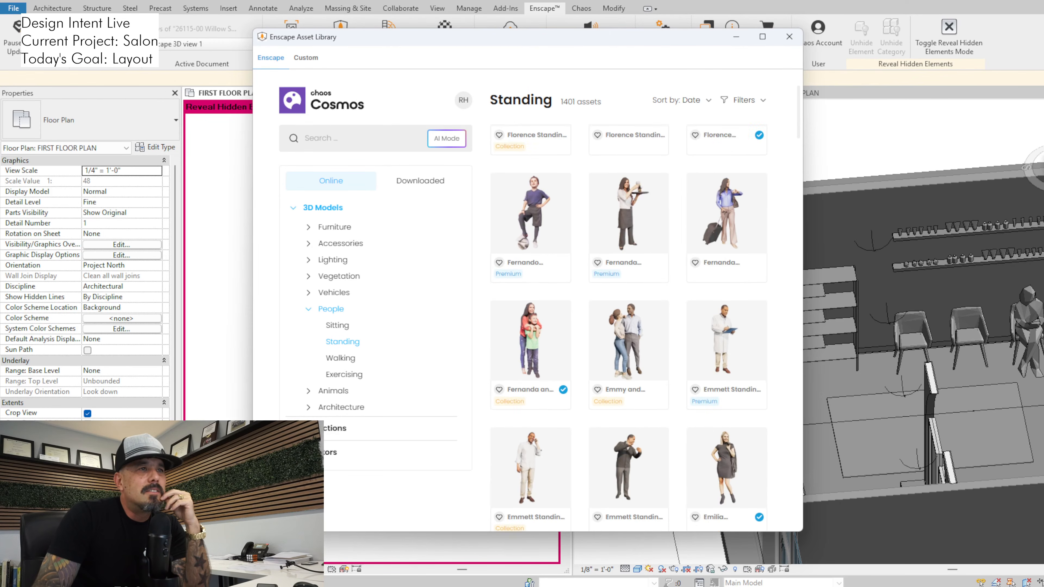
{"action": "scroll", "coordinate": [629, 329], "scroll_direction": "down", "scroll_amount": 10}
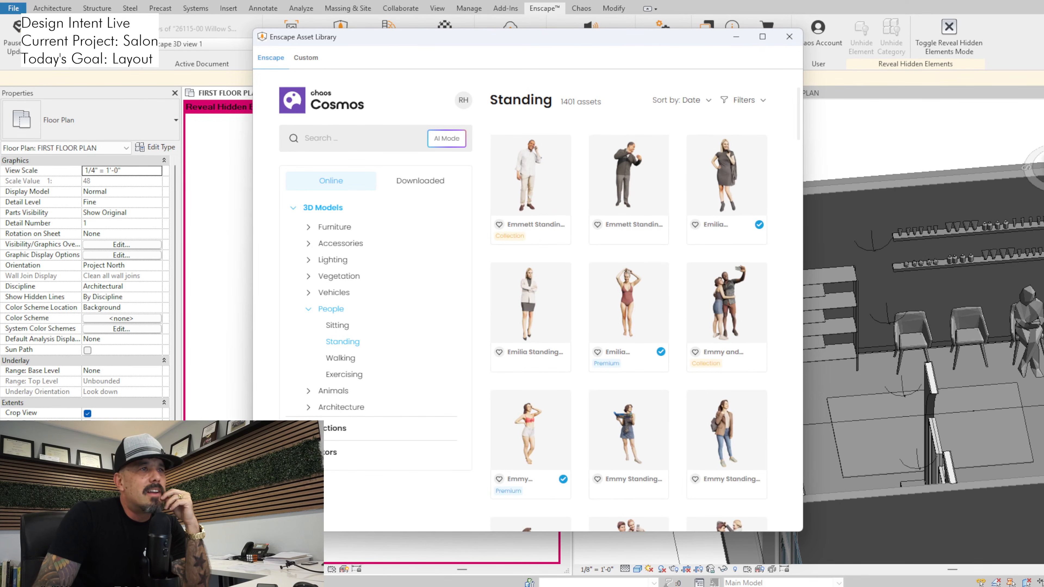
{"action": "scroll", "coordinate": [629, 329], "scroll_direction": "up", "scroll_amount": 6}
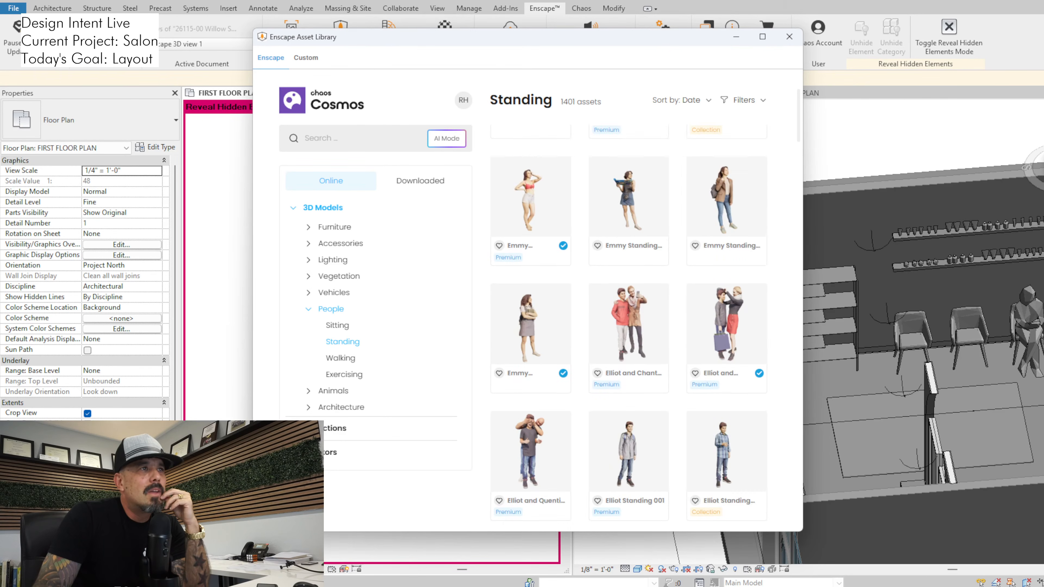
{"action": "scroll", "coordinate": [629, 296], "scroll_direction": "down", "scroll_amount": 3}
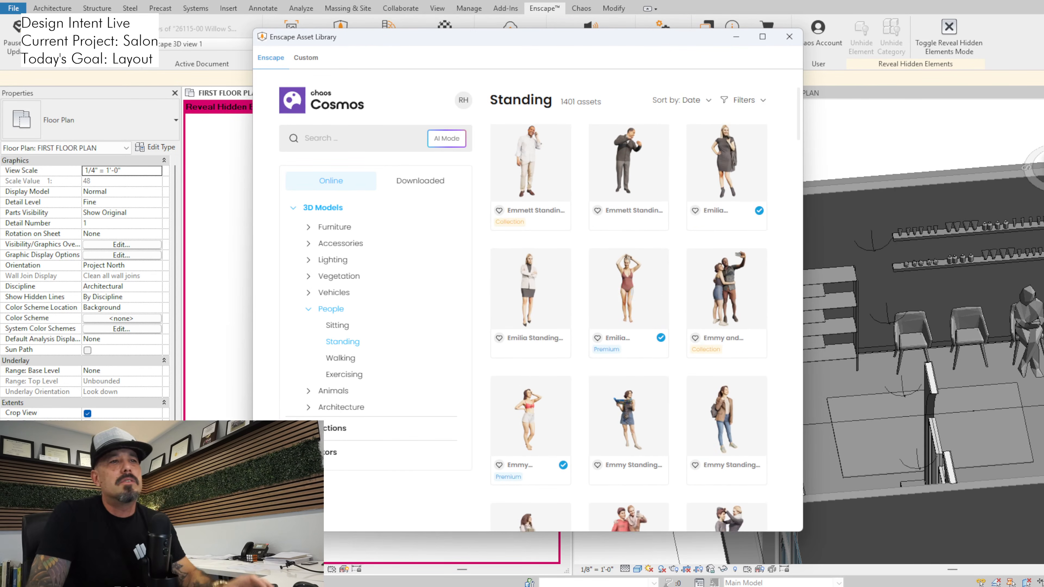
{"action": "scroll", "coordinate": [629, 329], "scroll_direction": "down", "scroll_amount": 8}
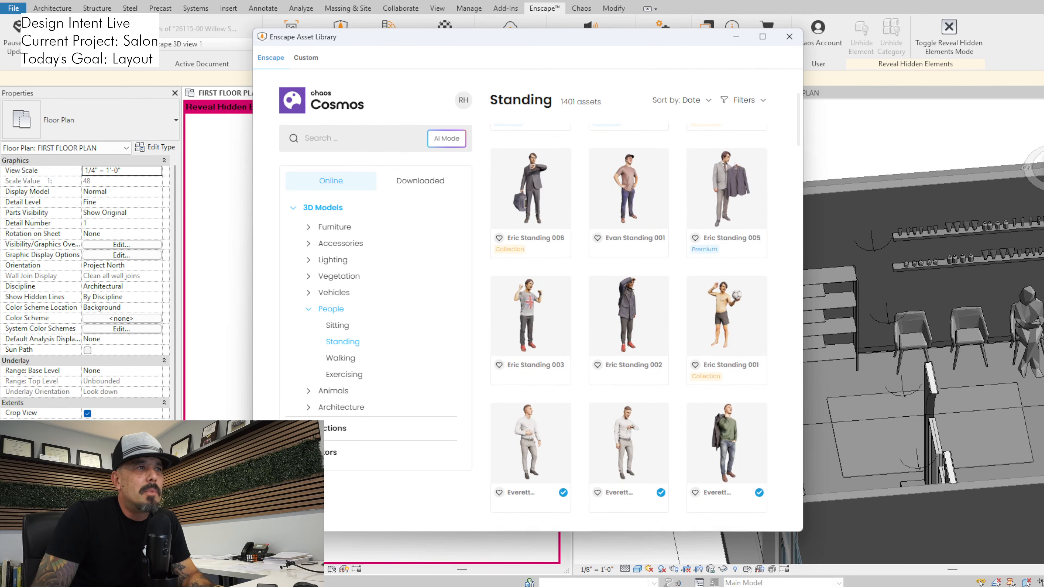
{"action": "scroll", "coordinate": [629, 329], "scroll_direction": "down", "scroll_amount": 4}
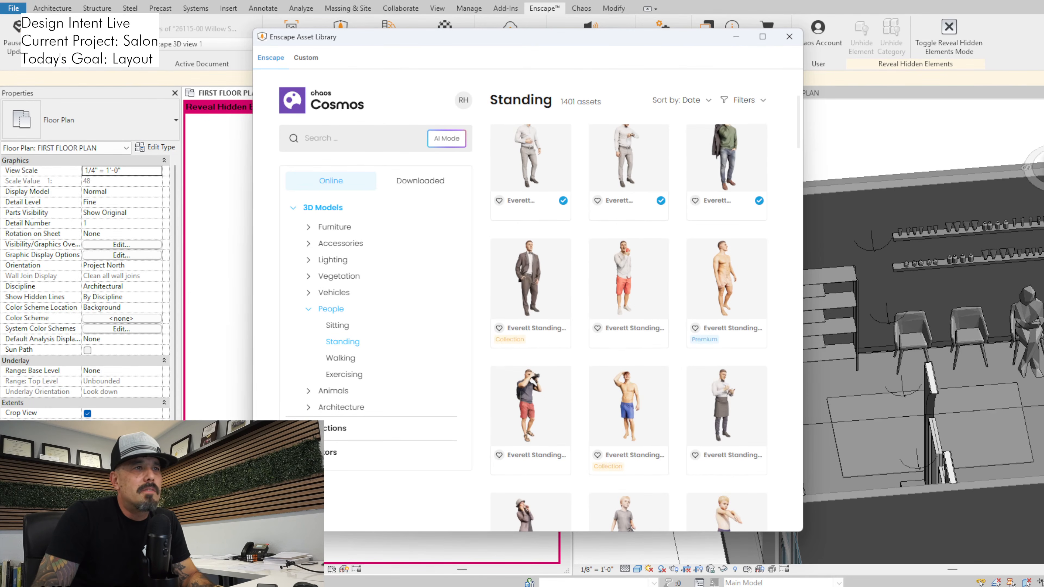
{"action": "scroll", "coordinate": [628, 329], "scroll_direction": "down", "scroll_amount": 6}
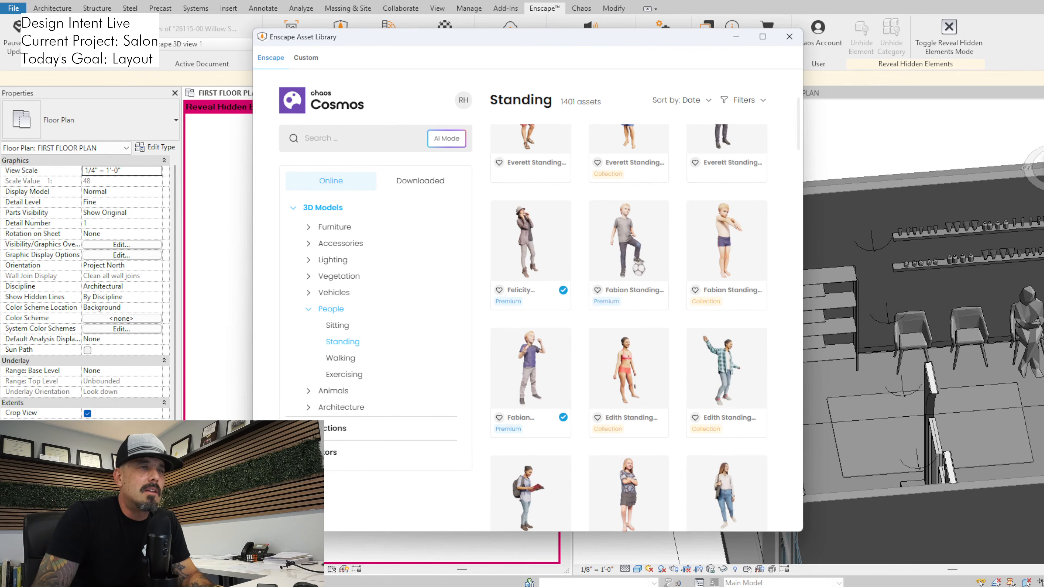
{"action": "scroll", "coordinate": [629, 328], "scroll_direction": "down", "scroll_amount": 6}
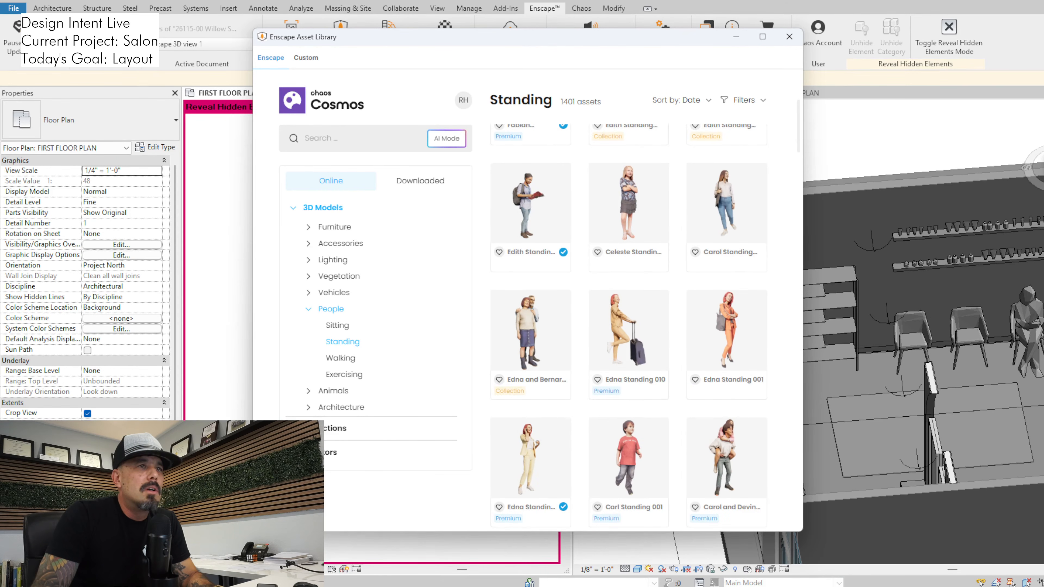
{"action": "scroll", "coordinate": [628, 329], "scroll_direction": "down", "scroll_amount": 1}
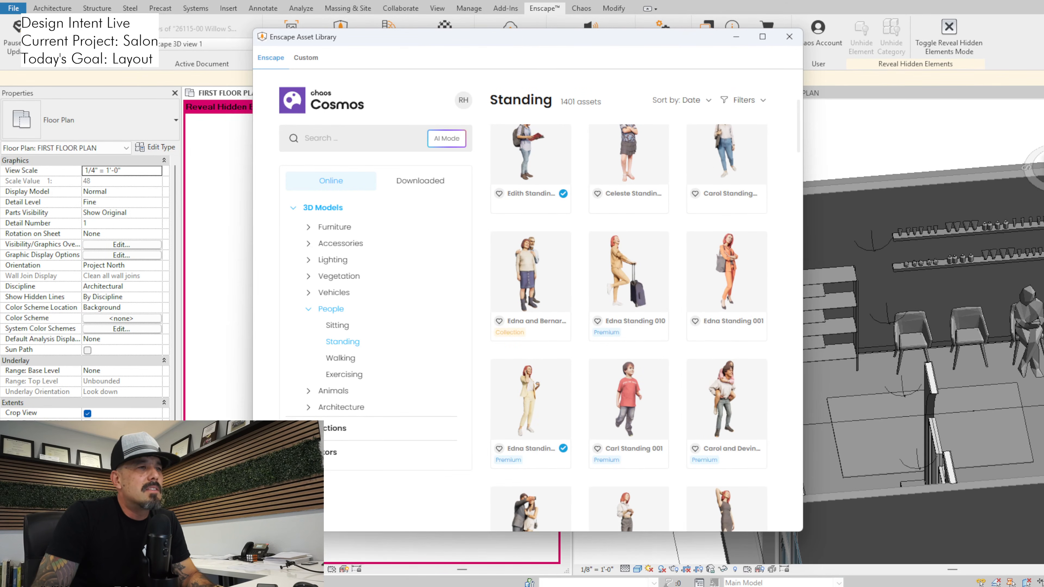
{"action": "scroll", "coordinate": [628, 329], "scroll_direction": "down", "scroll_amount": 5}
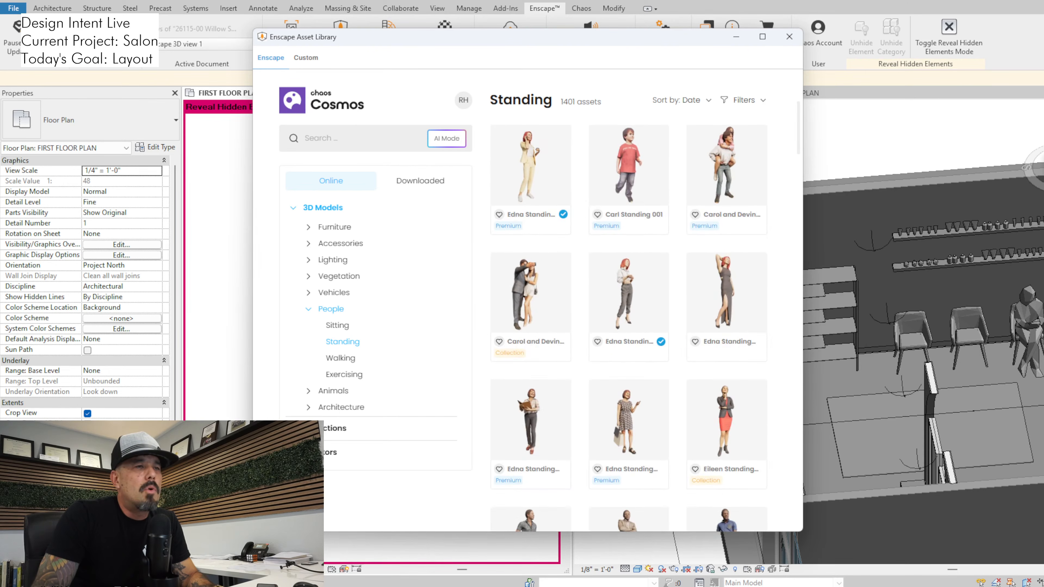
{"action": "scroll", "coordinate": [629, 329], "scroll_direction": "down", "scroll_amount": 2}
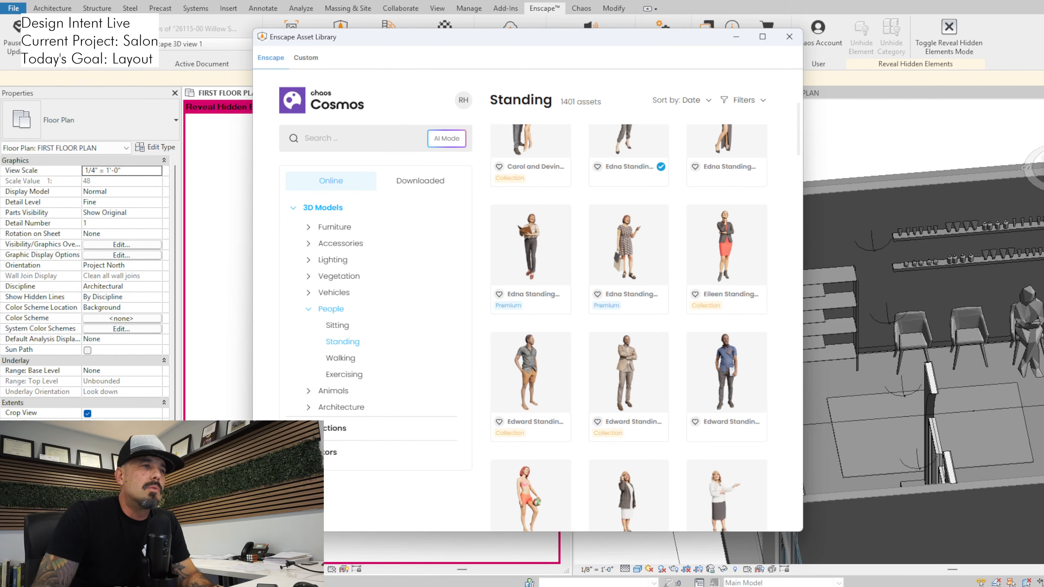
{"action": "scroll", "coordinate": [629, 329], "scroll_direction": "up", "scroll_amount": 2}
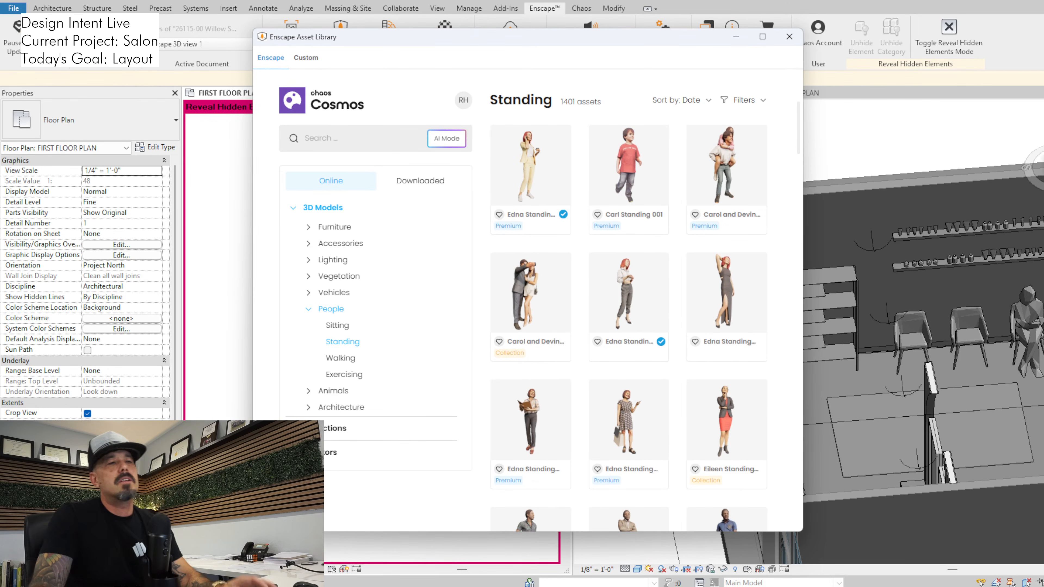
Place the Edna Standing 003 figure in front of the standing shelf in the floor plan and close the asset library
{"action": "mouse_move", "coordinate": [629, 294]}
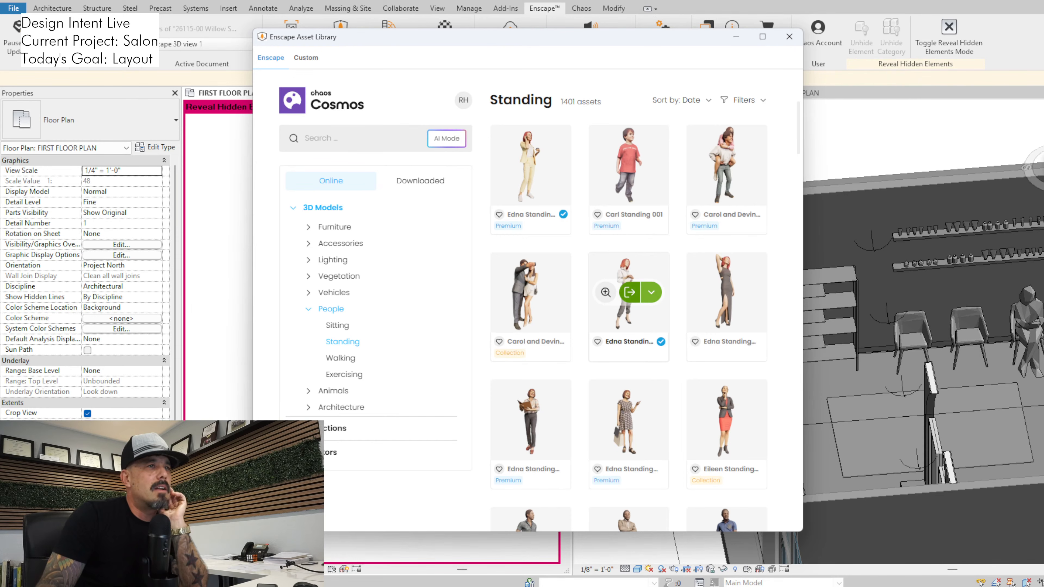
{"action": "left_click", "coordinate": [629, 292]}
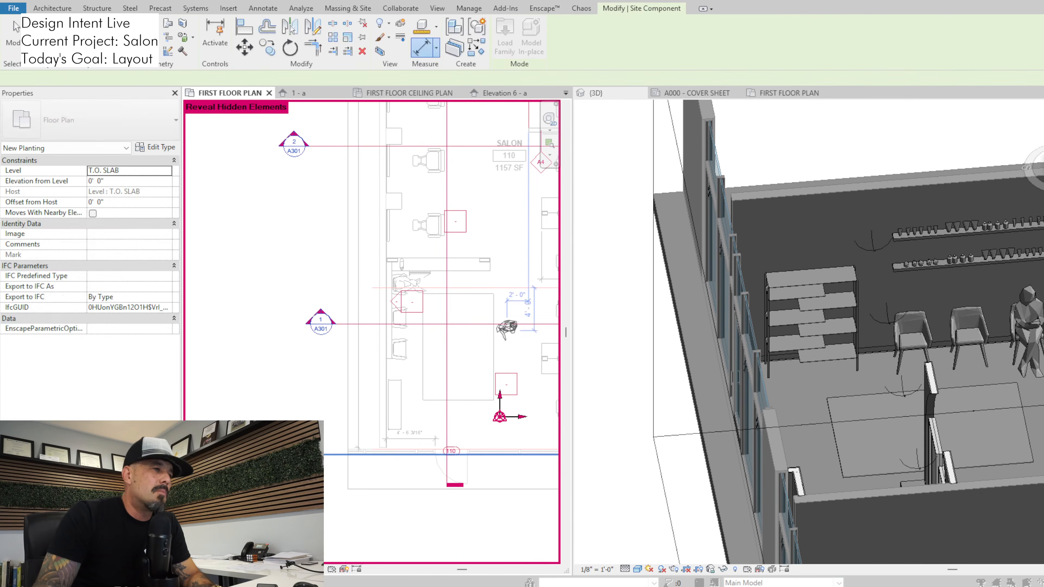
{"action": "scroll", "coordinate": [406, 400], "scroll_direction": "up", "scroll_amount": 5}
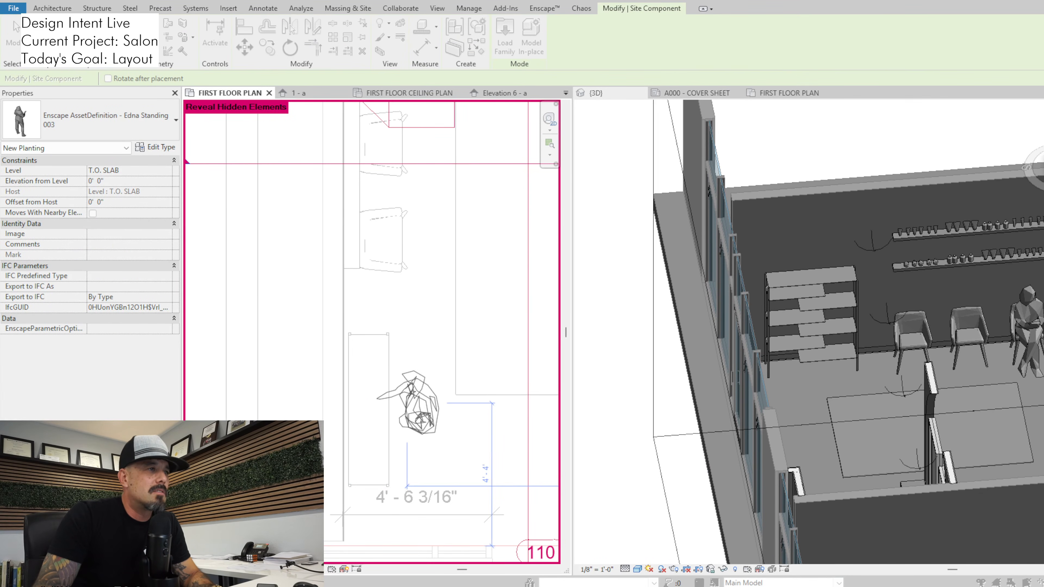
{"action": "left_click", "coordinate": [417, 403]}
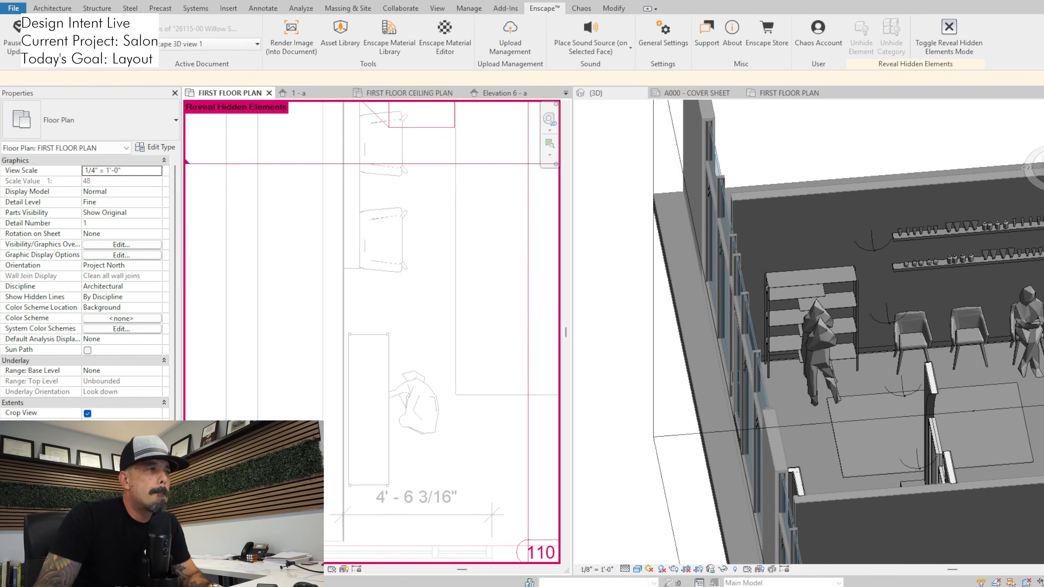
{"action": "left_click", "coordinate": [436, 405]}
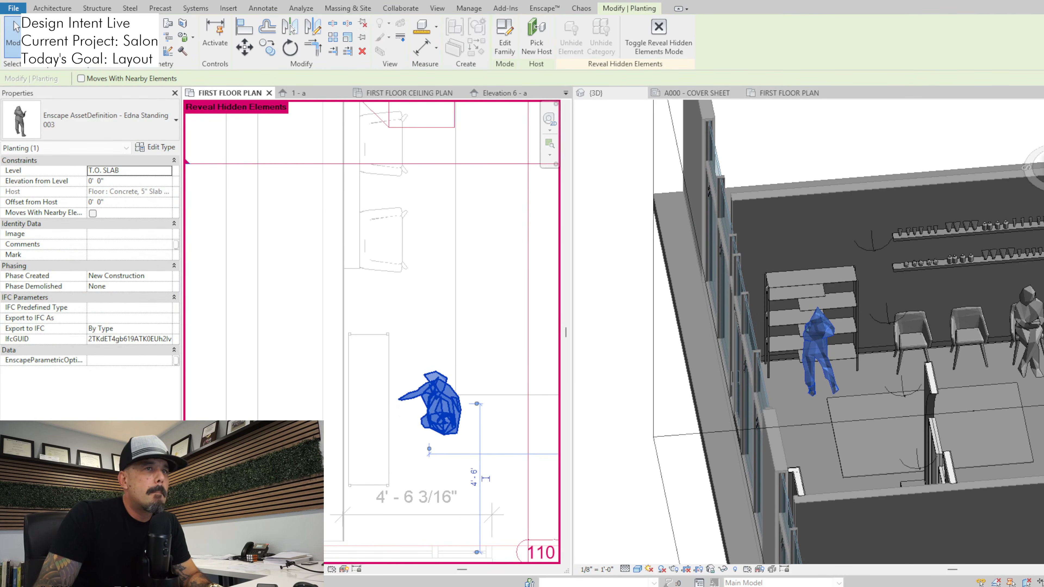
{"action": "key", "text": "Escape"}
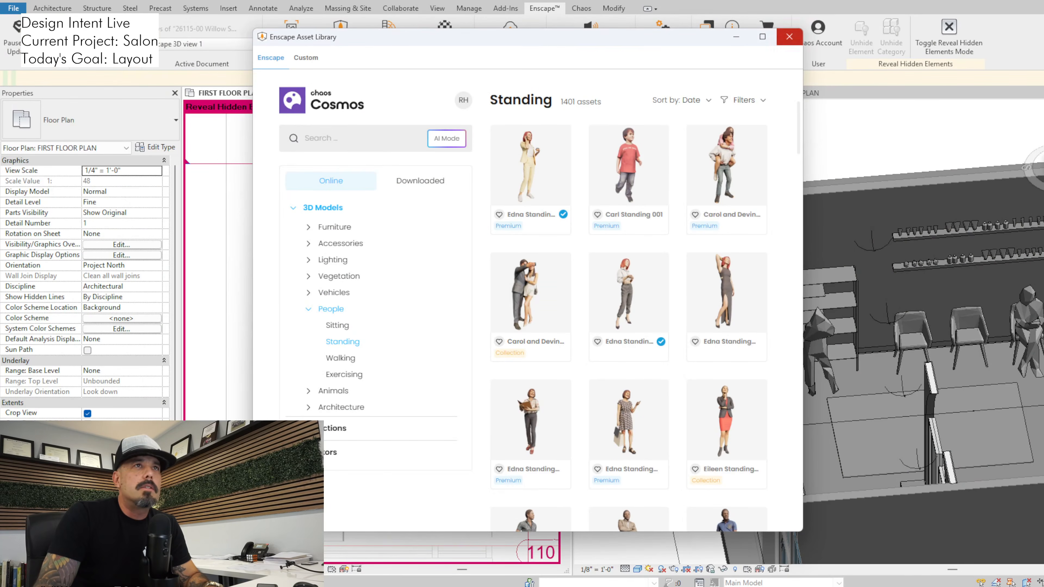
{"action": "left_click", "coordinate": [790, 36]}
Move the ADA-compliant beverage center along the counter, away from the side wall and the seated figure
{"action": "scroll", "coordinate": [411, 135], "scroll_direction": "down", "scroll_amount": 1}
{"action": "middle_click_drag", "start_coordinate": [410, 136], "coordinate": [388, 322]}
{"action": "middle_click_drag", "start_coordinate": [407, 241], "coordinate": [366, 372]}
{"action": "scroll", "coordinate": [367, 372], "scroll_direction": "up", "scroll_amount": 2}
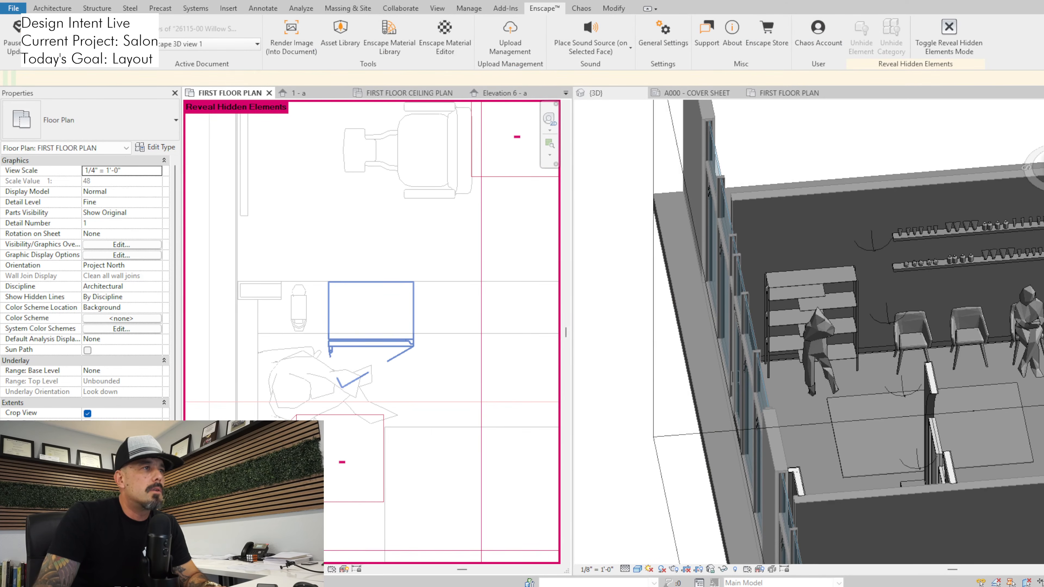
{"action": "left_click", "coordinate": [367, 373]}
{"action": "scroll", "coordinate": [370, 377], "scroll_direction": "down", "scroll_amount": 3}
{"action": "scroll", "coordinate": [389, 365], "scroll_direction": "up", "scroll_amount": 3}
{"action": "left_click_drag", "start_coordinate": [389, 365], "coordinate": [531, 366]}
{"action": "scroll", "coordinate": [531, 366], "scroll_direction": "up", "scroll_amount": 1}
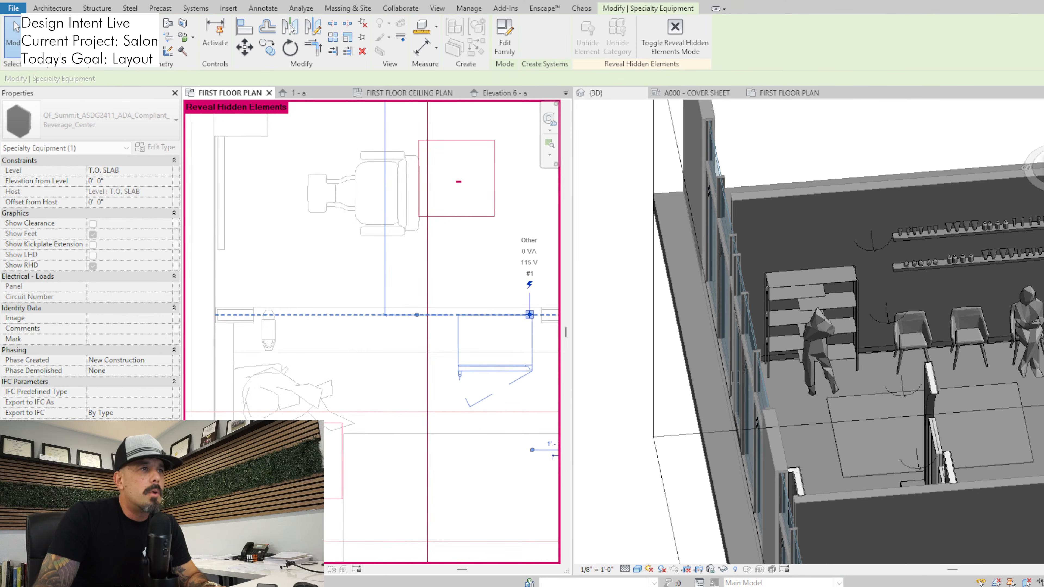
{"action": "left_click", "coordinate": [13, 29]}
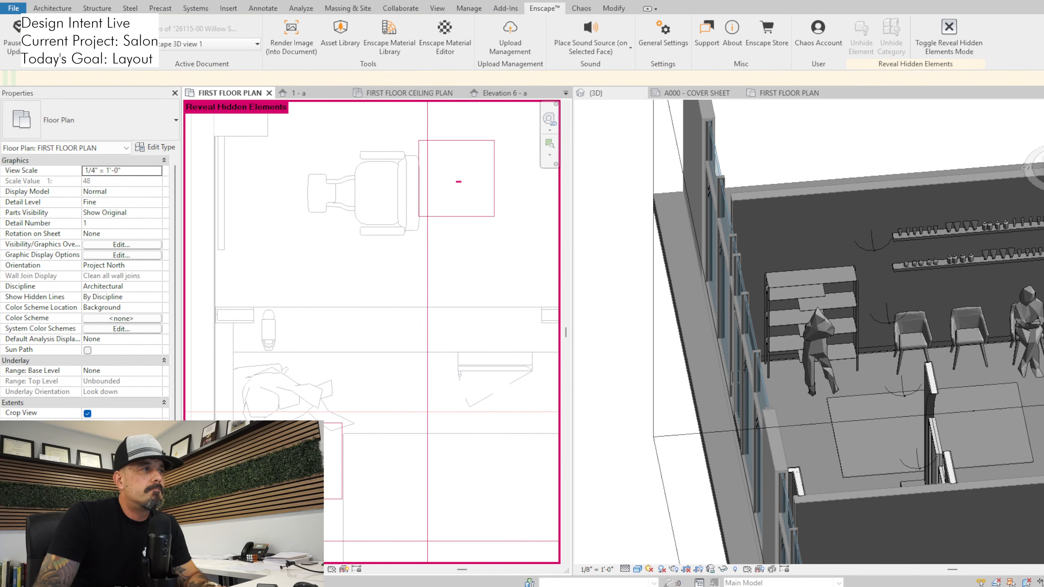
Edit the in-place counter and move its cut-out void along the counter to sit around the beverage center, and finish the model
{"action": "left_click", "coordinate": [452, 308]}
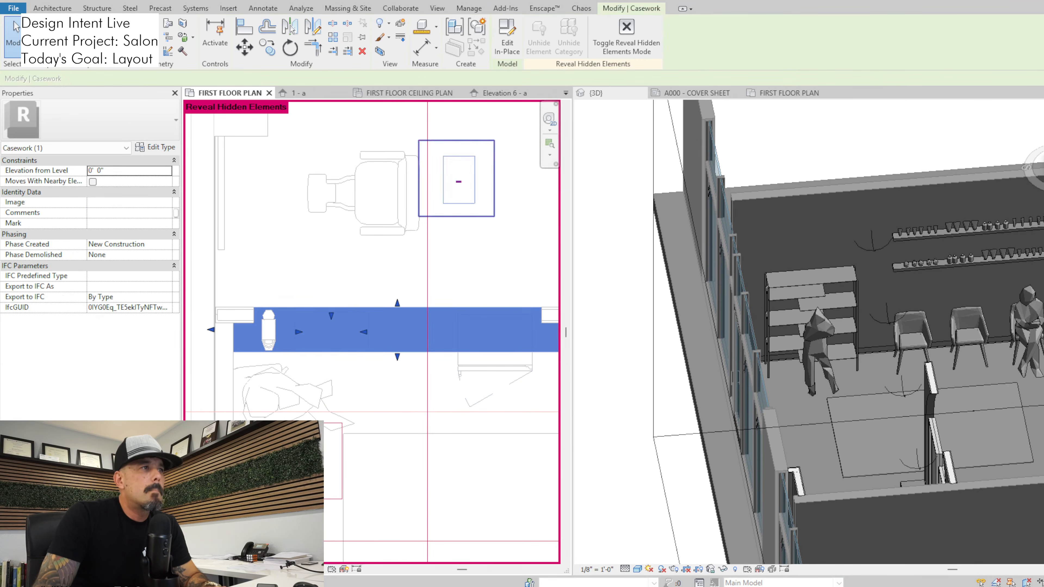
{"action": "left_click", "coordinate": [507, 37]}
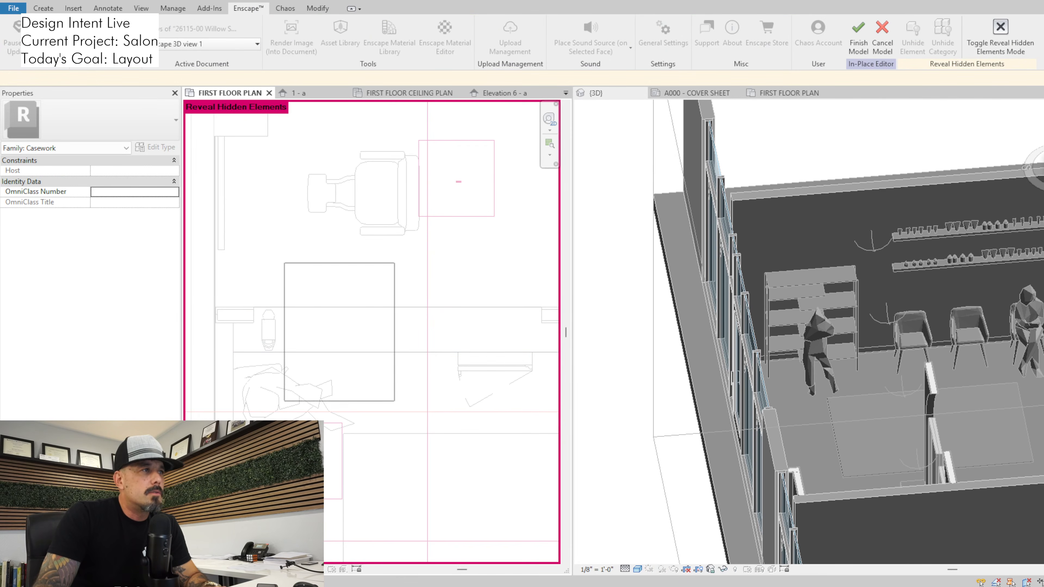
{"action": "left_click", "coordinate": [411, 329]}
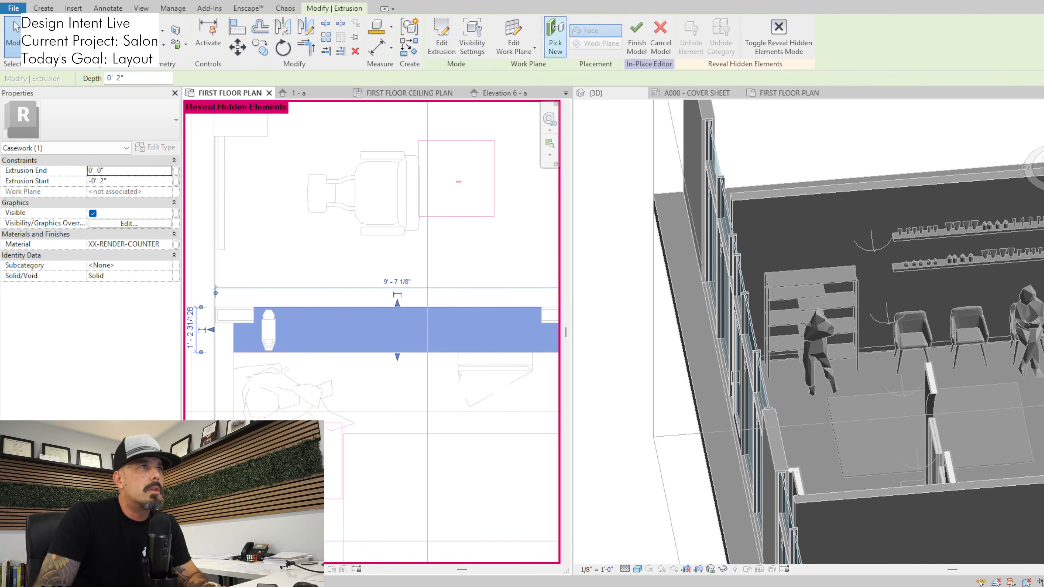
{"action": "middle_click_drag", "start_coordinate": [781, 391], "coordinate": [929, 288], "text": "shift"}
{"action": "scroll", "coordinate": [1019, 416], "scroll_direction": "up", "scroll_amount": 3}
{"action": "key", "text": "Escape"}
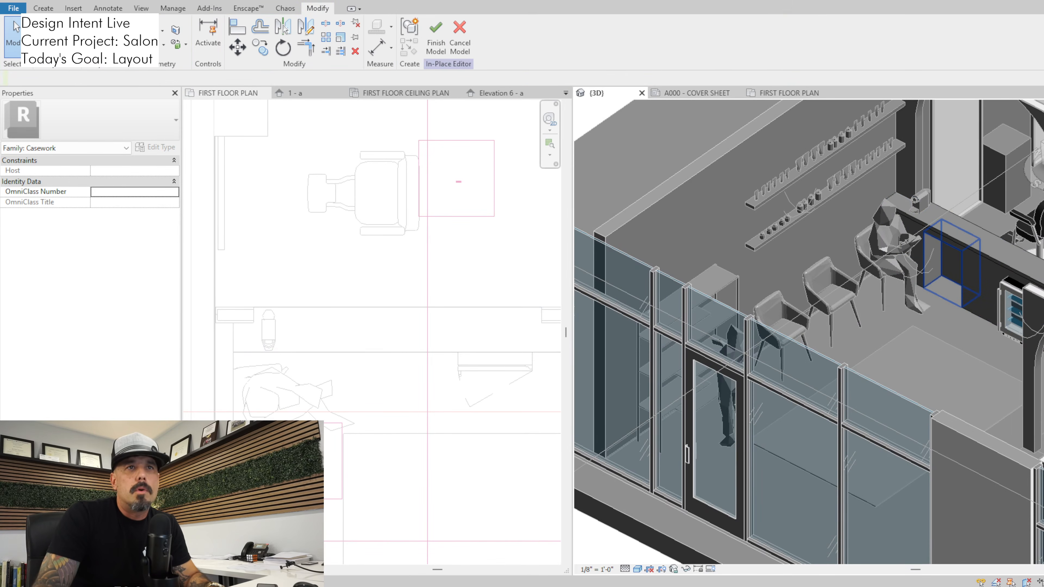
{"action": "left_click", "coordinate": [945, 274]}
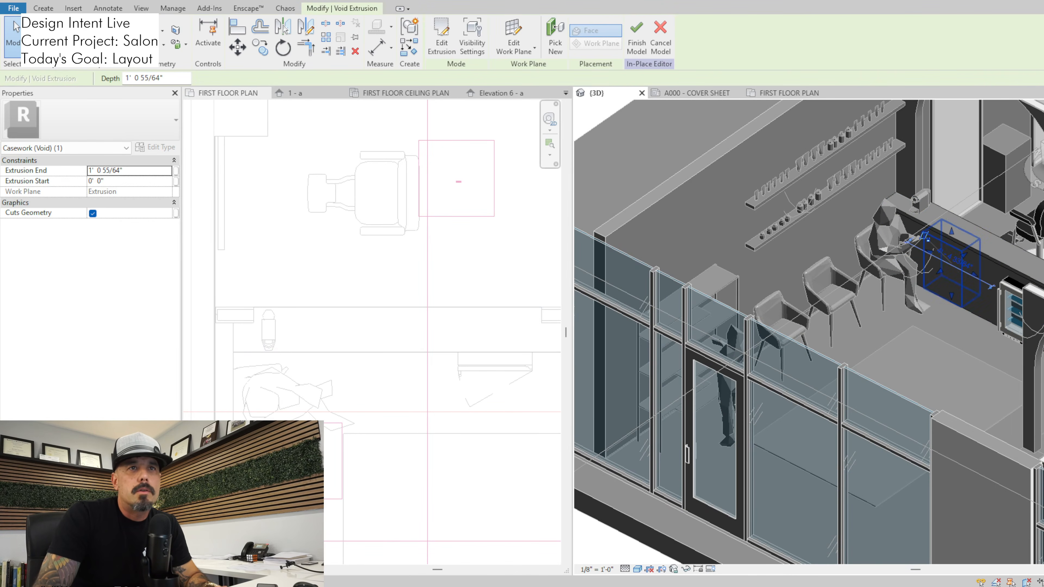
{"action": "left_click_drag", "start_coordinate": [949, 269], "coordinate": [1021, 309]}
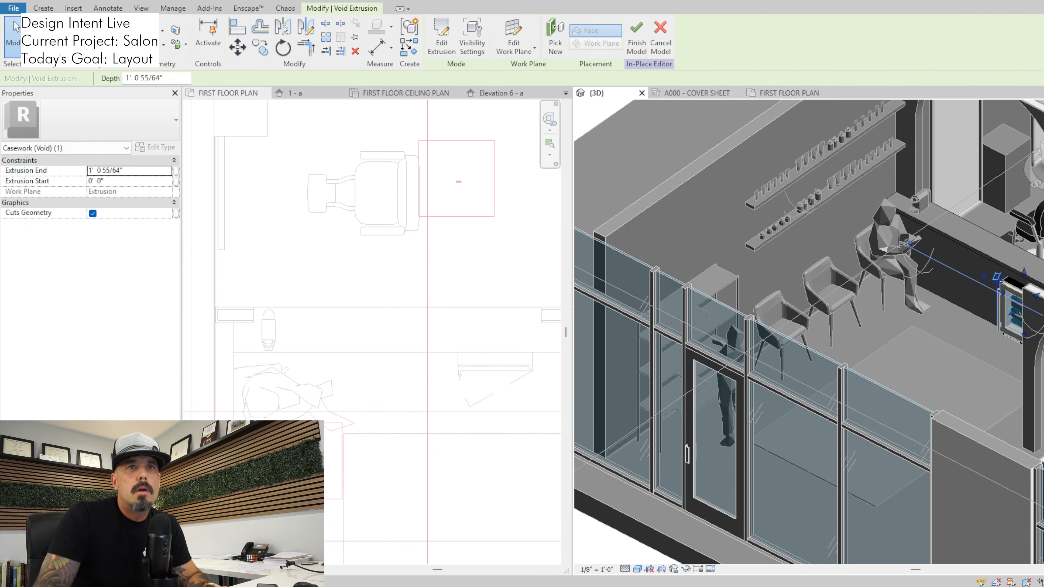
{"action": "key", "text": "Escape"}
{"action": "left_click", "coordinate": [434, 37]}
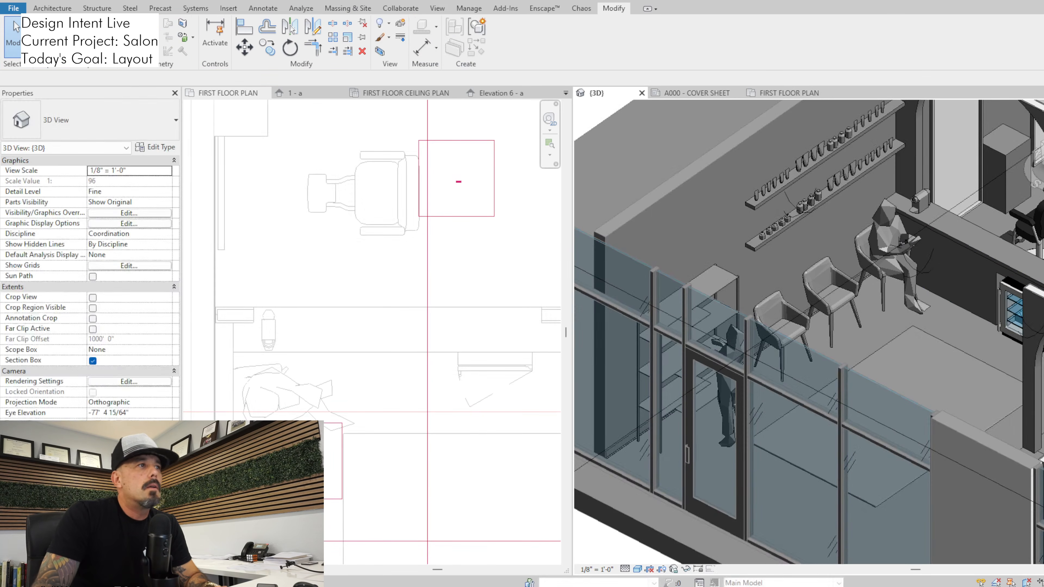
Move the small countertop appliance along the counter to just beside the beverage center and stop revealing hidden elements
{"action": "left_click", "coordinate": [258, 305]}
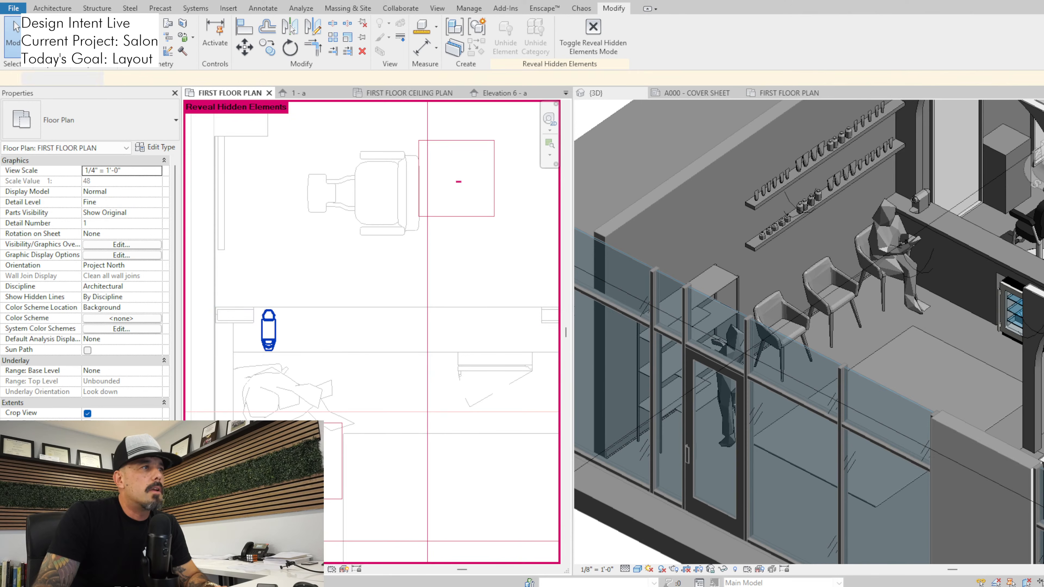
{"action": "left_click_drag", "start_coordinate": [268, 330], "coordinate": [440, 331]}
{"action": "left_click", "coordinate": [14, 27]}
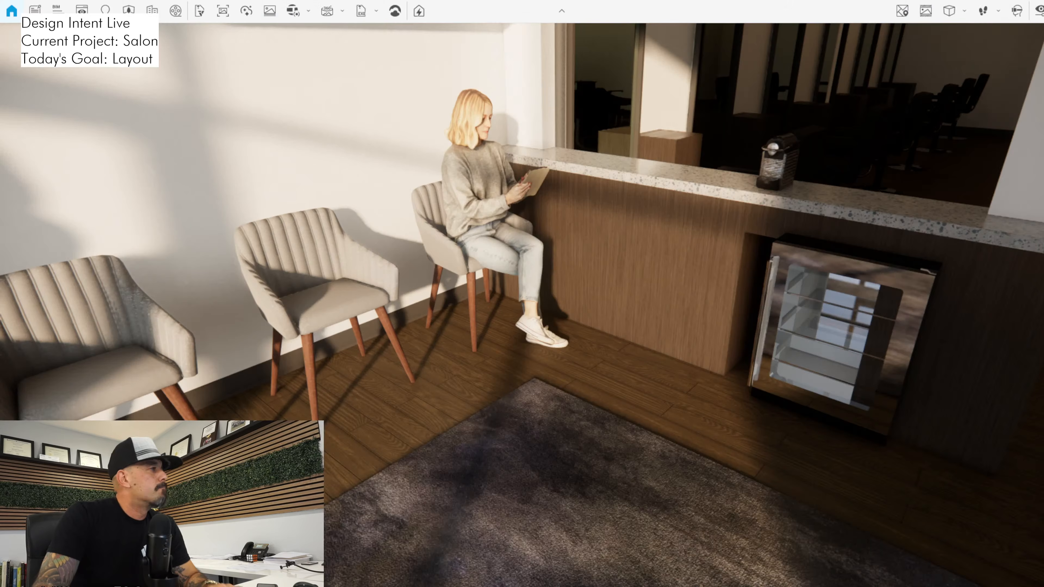
Review the waiting area, counter, relocated beverage center and countertop appliance in the Enscape walkthrough
{"action": "key", "text": "s"}
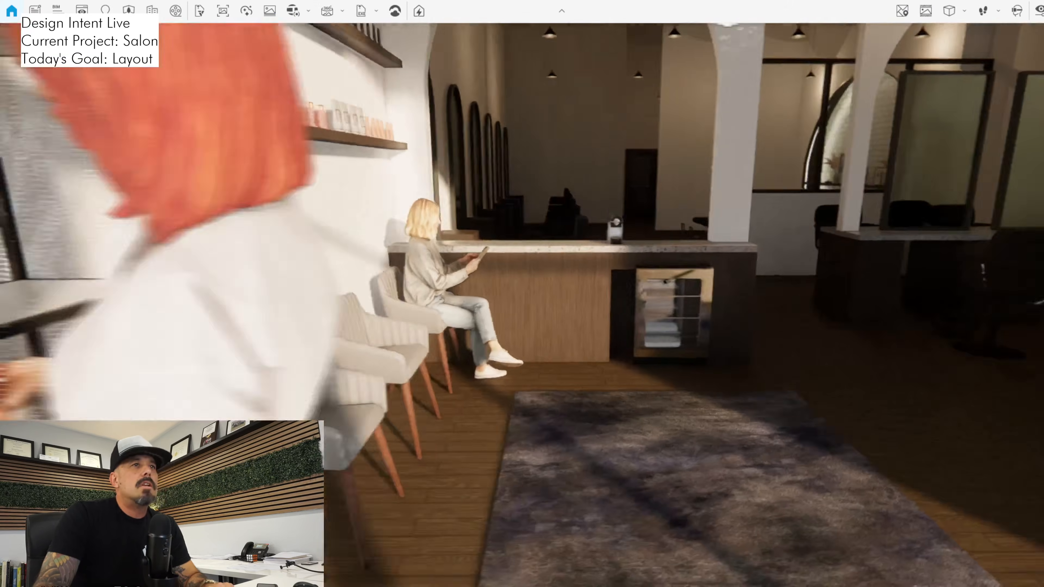
{"action": "key", "text": "w"}
{"action": "key", "text": "s"}
{"action": "key", "text": "w"}
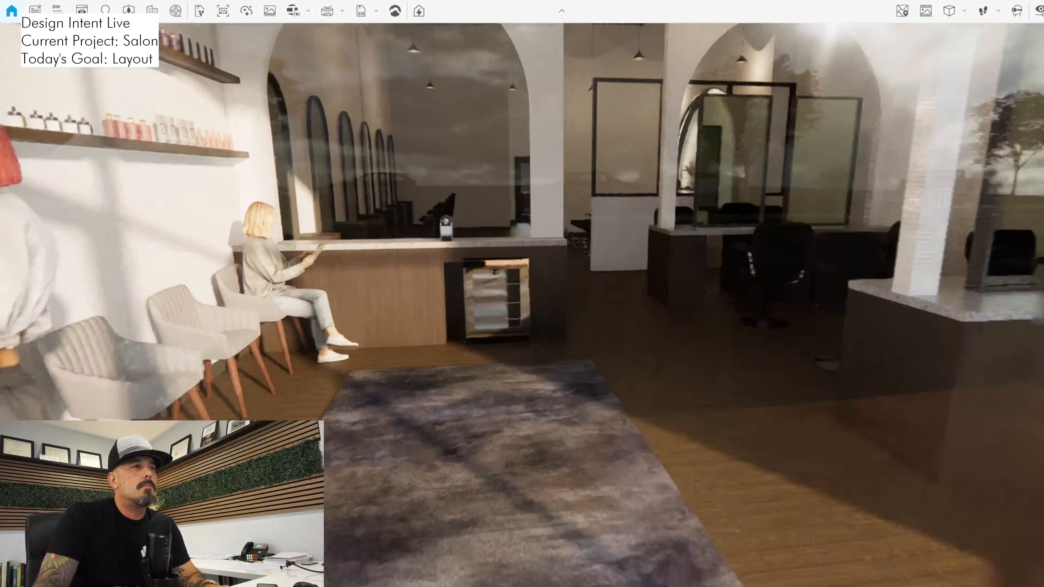
{"action": "key", "text": "s"}
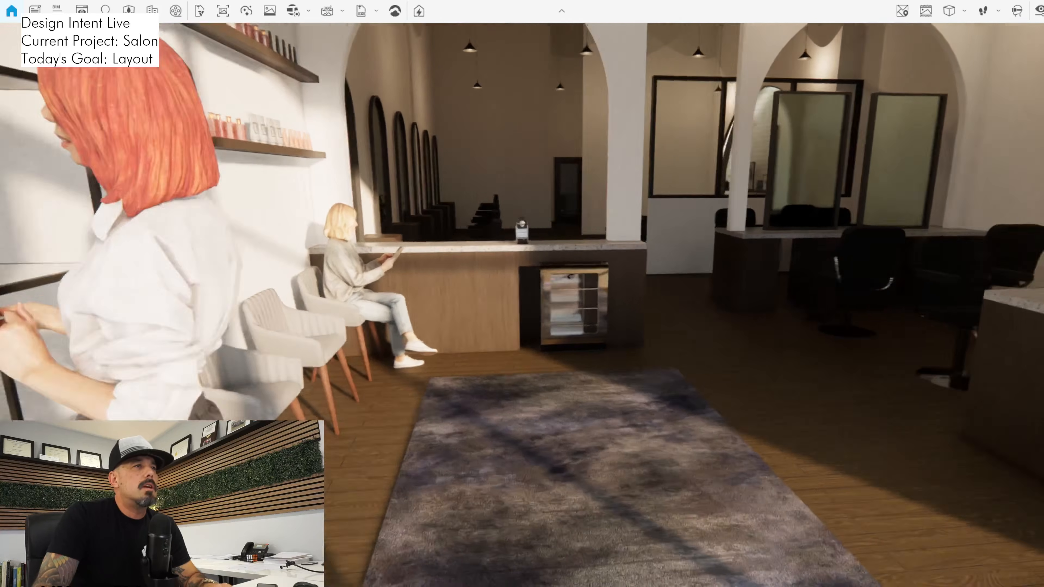
{"action": "key", "text": "w"}
{"action": "key", "text": "w"}
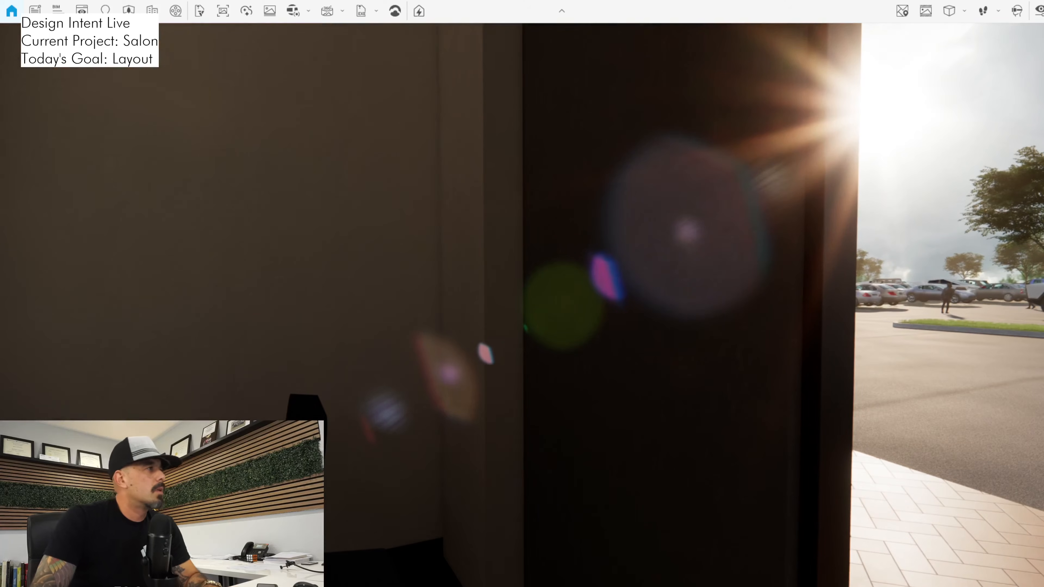
Switch to Revit and delete the short INTERIOR - A4 wall along the storefront at the side-wall corner near the styling chairs
{"action": "key", "text": "alt+Tab"}
{"action": "scroll", "coordinate": [534, 331], "scroll_direction": "down", "scroll_amount": 2}
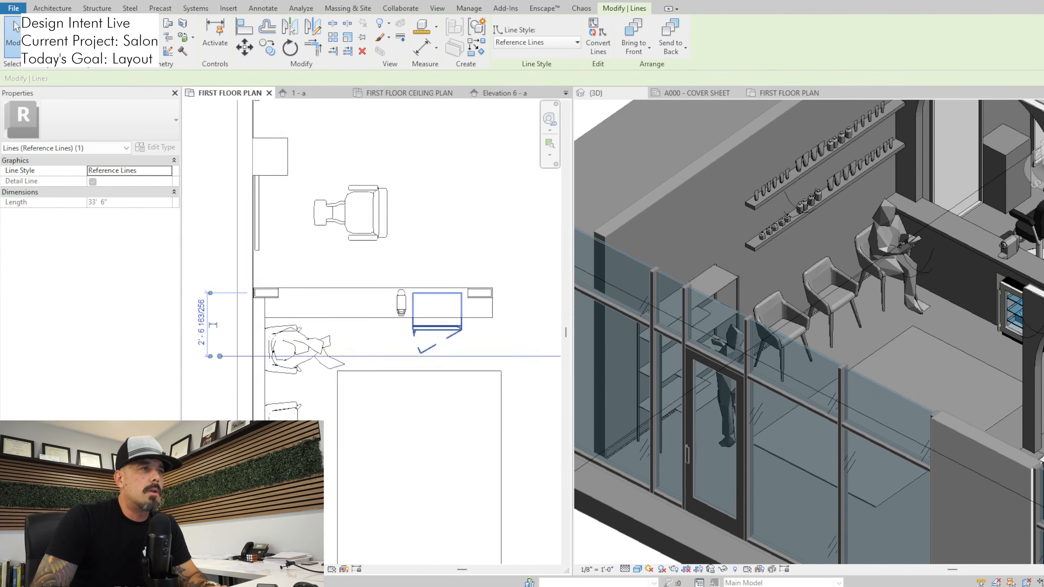
{"action": "scroll", "coordinate": [436, 324], "scroll_direction": "down", "scroll_amount": 2}
{"action": "middle_click_drag", "start_coordinate": [436, 324], "coordinate": [309, 313]}
{"action": "scroll", "coordinate": [457, 499], "scroll_direction": "down", "scroll_amount": 1}
{"action": "middle_click_drag", "start_coordinate": [457, 498], "coordinate": [314, 375]}
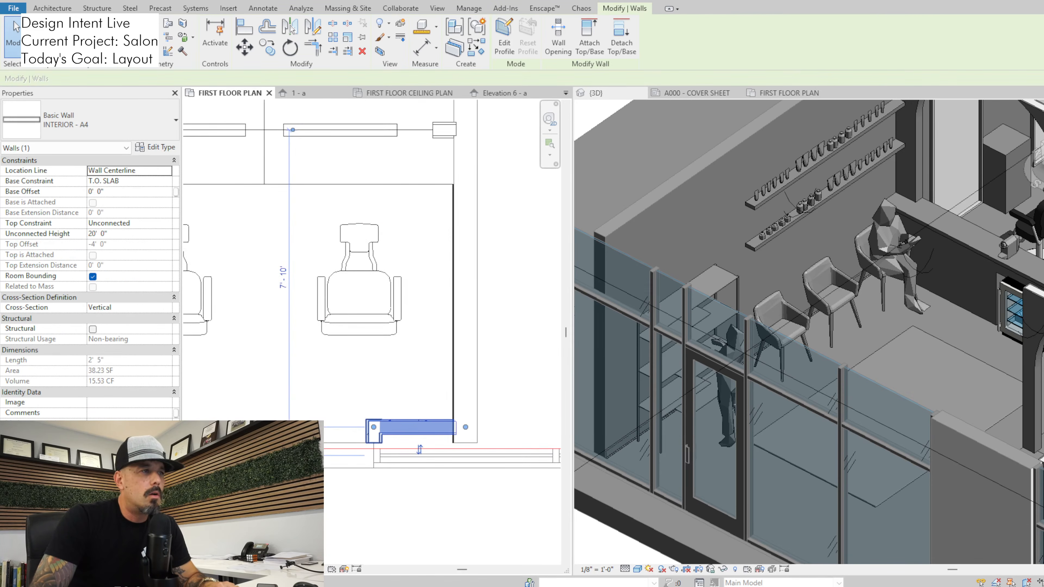
{"action": "key", "text": "Escape"}
Switch to Enscape and examine the storefront corner by the styling chairs from several viewpoints
{"action": "key", "text": "alt+Tab"}
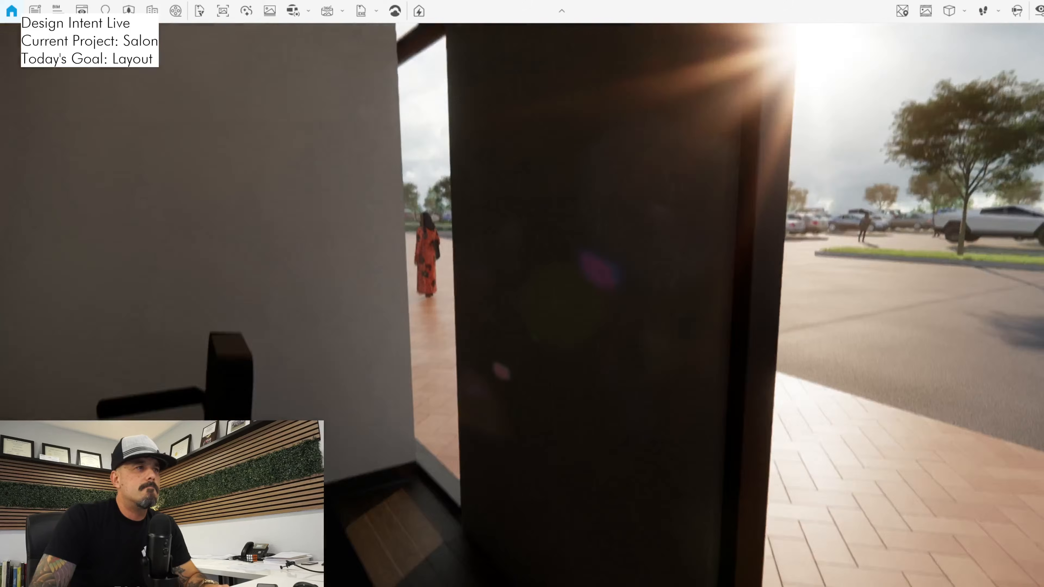
{"action": "left_click_drag", "start_coordinate": [521, 304], "coordinate": [596, 212]}
{"action": "key", "text": "w"}
{"action": "key", "text": "a"}
{"action": "key", "text": "s"}
{"action": "key", "text": "a"}
{"action": "key", "text": "s"}
{"action": "key", "text": "s"}
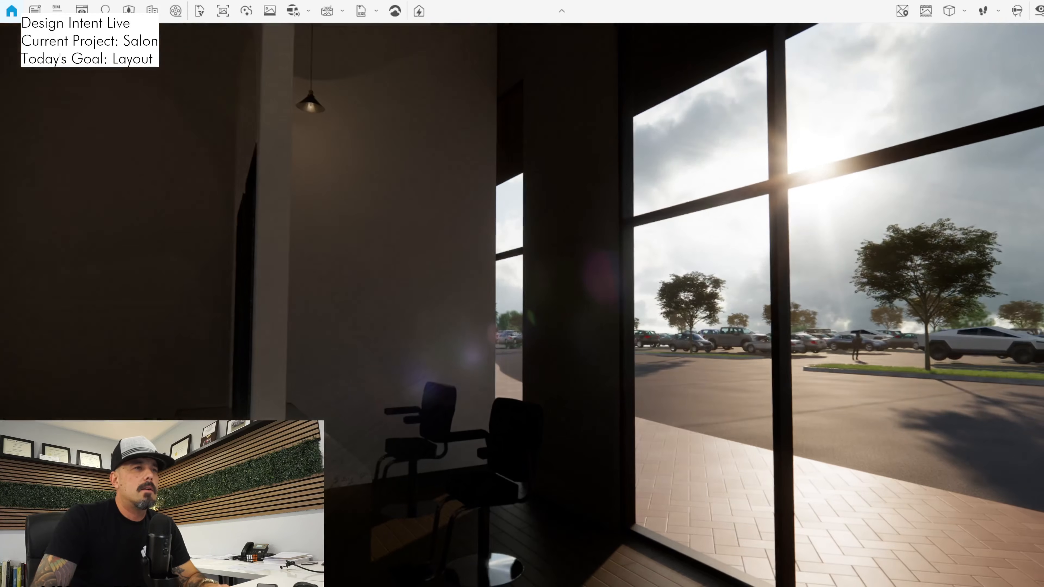
{"action": "key", "text": "w"}
{"action": "key", "text": "d"}
{"action": "key", "text": "s"}
{"action": "key", "text": "a"}
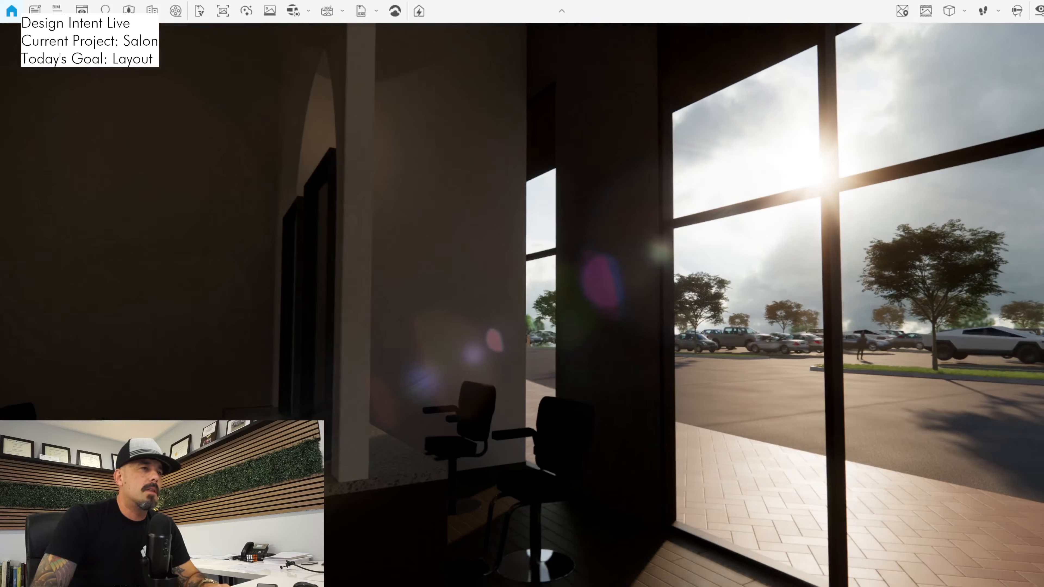
{"action": "key", "text": "d"}
{"action": "key", "text": "a"}
{"action": "left_click_drag", "start_coordinate": [596, 211], "coordinate": [552, 247]}
{"action": "key", "text": "d"}
{"action": "key", "text": "w"}
{"action": "key", "text": "w"}
{"action": "key", "text": "a"}
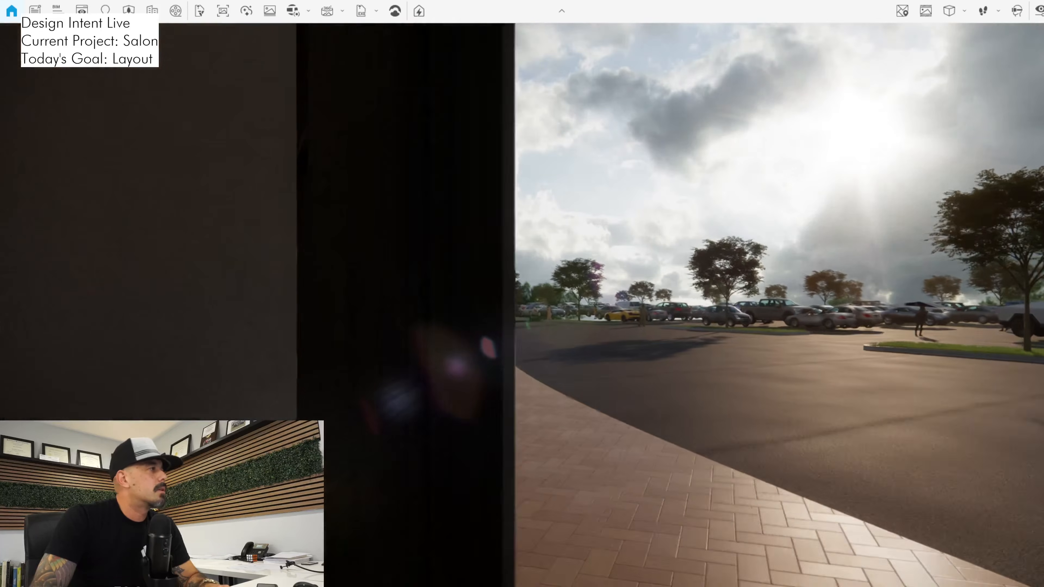
Check the styling stations near the storefront corner in Enscape, and view the salon entrance from outside
{"action": "key", "text": "alt+Tab"}
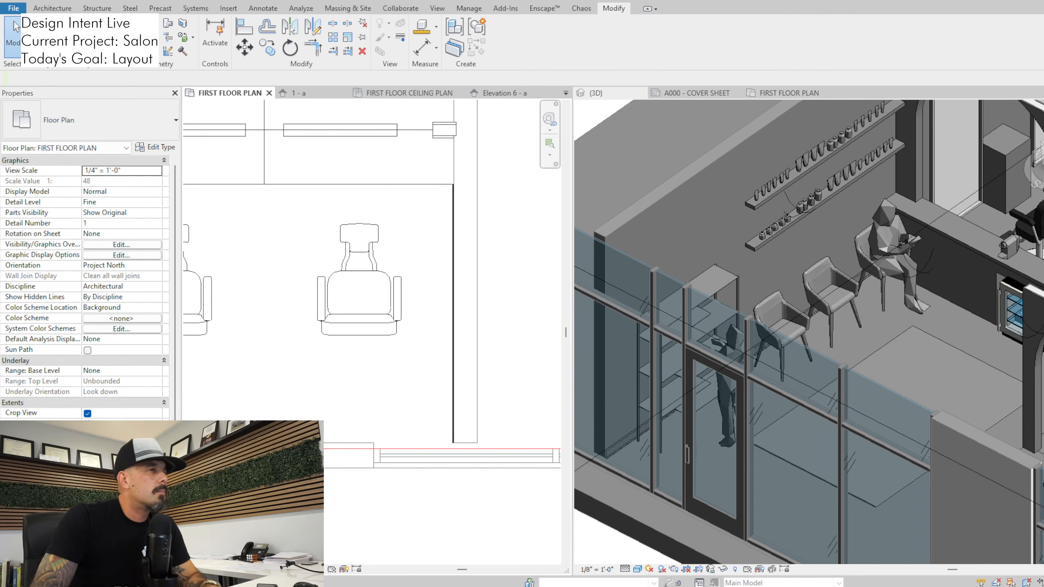
{"action": "key", "text": "alt+Tab"}
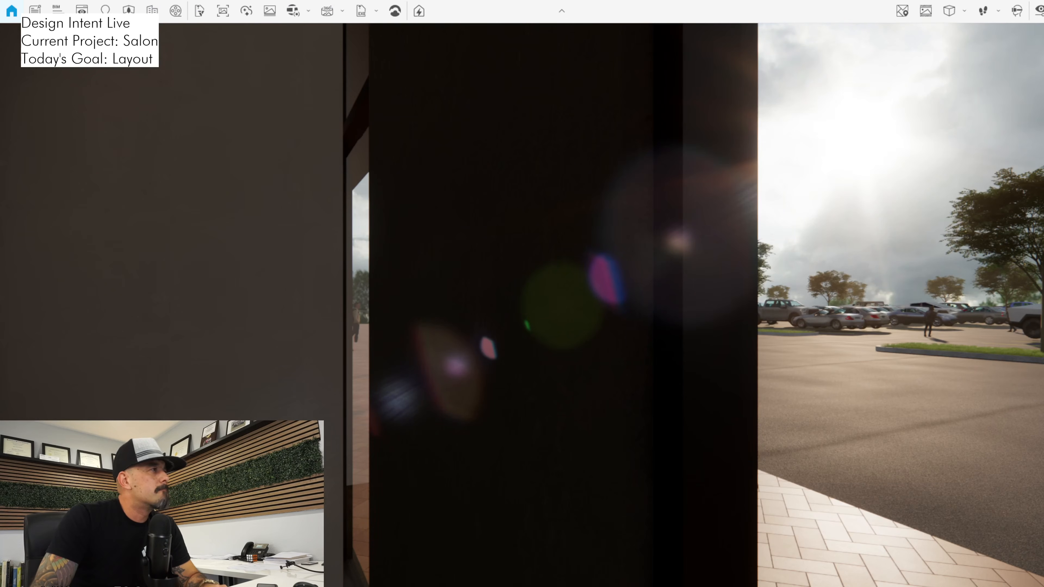
{"action": "left_click_drag", "start_coordinate": [552, 263], "coordinate": [349, 348]}
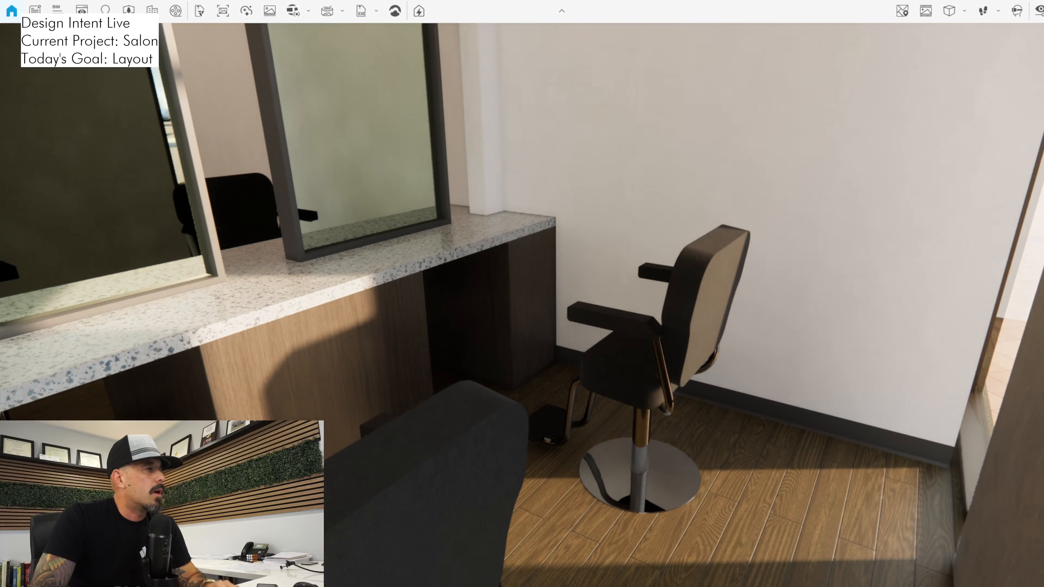
{"action": "left_click_drag", "start_coordinate": [521, 304], "coordinate": [891, 244]}
{"action": "key", "text": "w"}
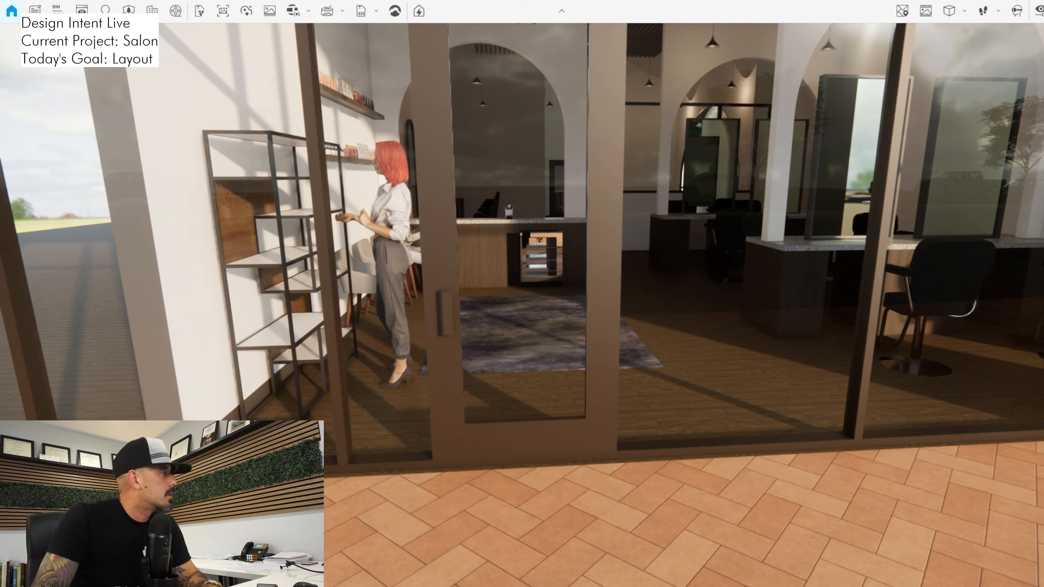
Switch to Revit and inspect entry door 110 and its position near the standing shelf in the floor plan
{"action": "key", "text": "alt+Tab"}
{"action": "scroll", "coordinate": [462, 388], "scroll_direction": "down", "scroll_amount": 5}
{"action": "middle_click_drag", "start_coordinate": [246, 404], "coordinate": [417, 384]}
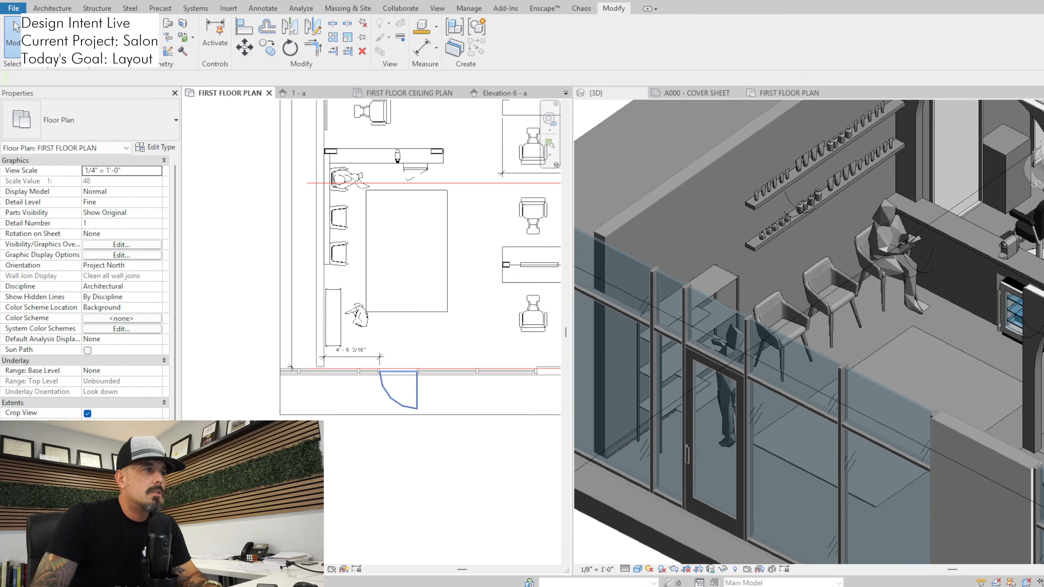
{"action": "scroll", "coordinate": [384, 391], "scroll_direction": "up", "scroll_amount": 2}
{"action": "left_click", "coordinate": [387, 391]}
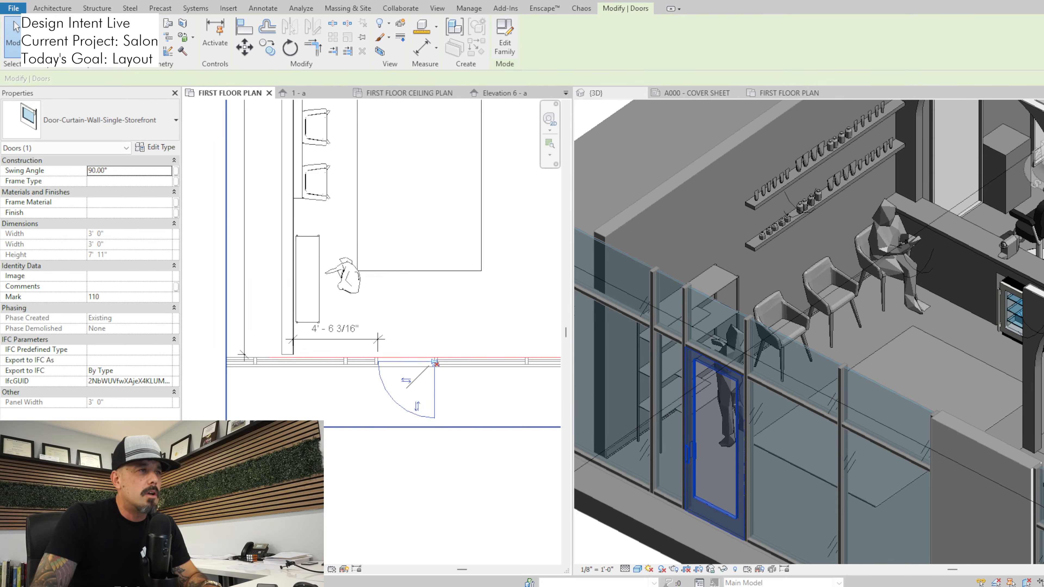
{"action": "key", "text": "Escape"}
{"action": "scroll", "coordinate": [472, 340], "scroll_direction": "down", "scroll_amount": 2}
{"action": "middle_click_drag", "start_coordinate": [471, 340], "coordinate": [470, 343]}
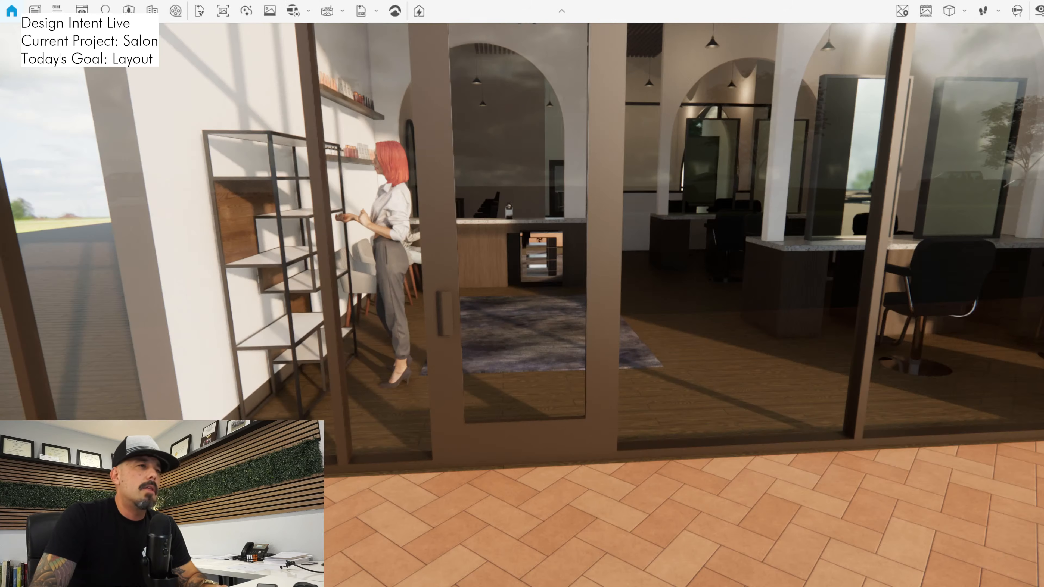
Examine the view through the entry door toward the shelf, figure and counter in Enscape from nearer and farther outside
{"action": "key", "text": "w"}
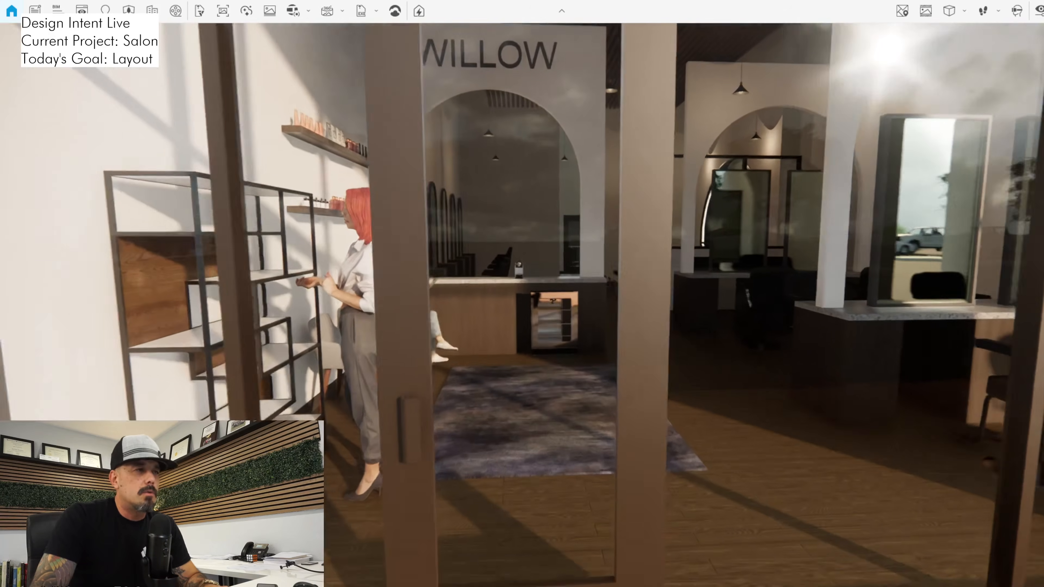
{"action": "key", "text": "s"}
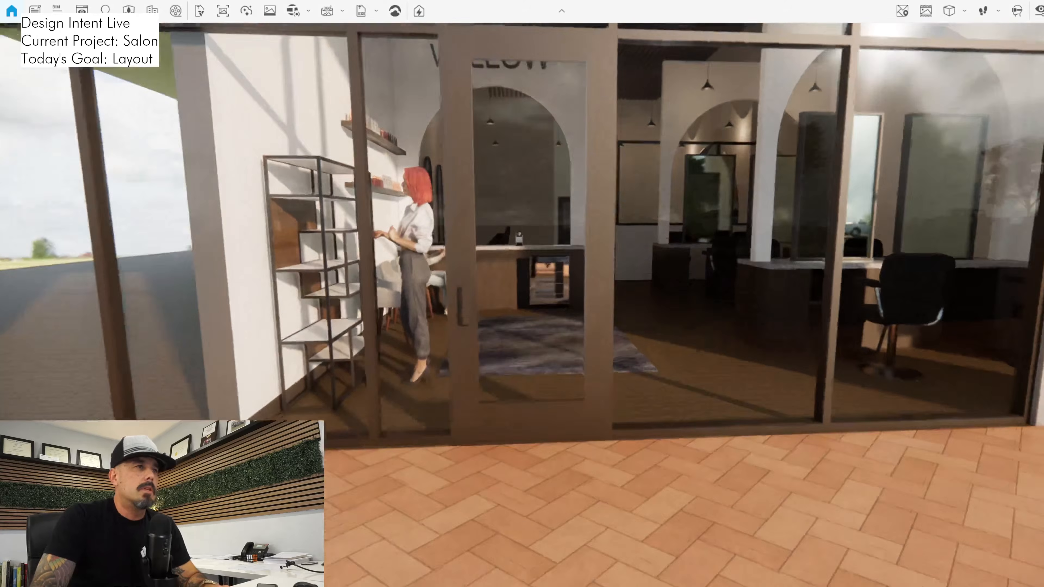
{"action": "key", "text": "w"}
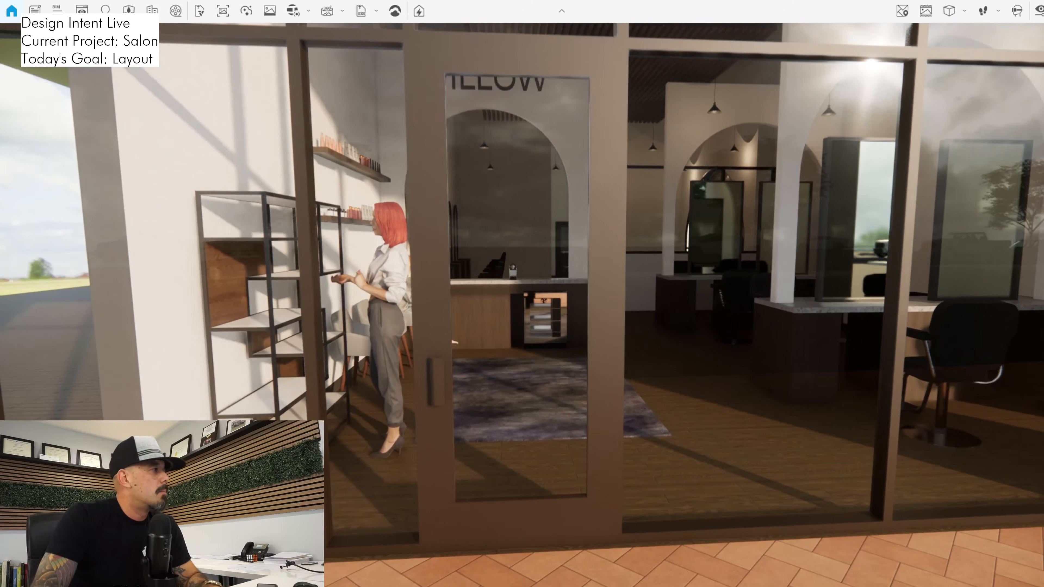
Switch to Revit and examine entry door 110 in the floor plan against the waiting area and styling stations
{"action": "key", "text": "alt+Tab"}
{"action": "left_click", "coordinate": [428, 383]}
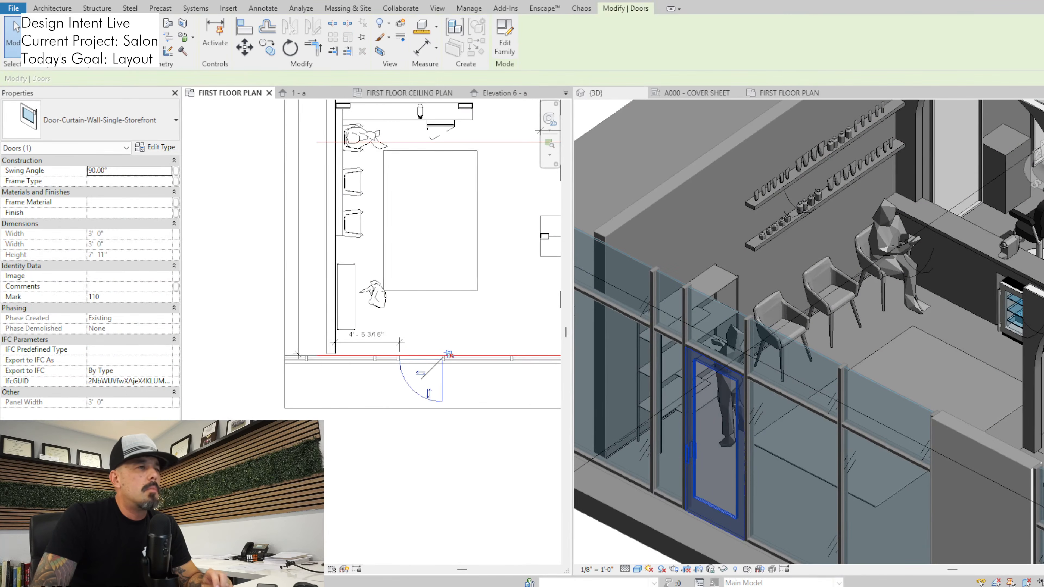
{"action": "scroll", "coordinate": [431, 355], "scroll_direction": "up", "scroll_amount": 3}
{"action": "key", "text": "Escape"}
{"action": "scroll", "coordinate": [448, 297], "scroll_direction": "down", "scroll_amount": 4}
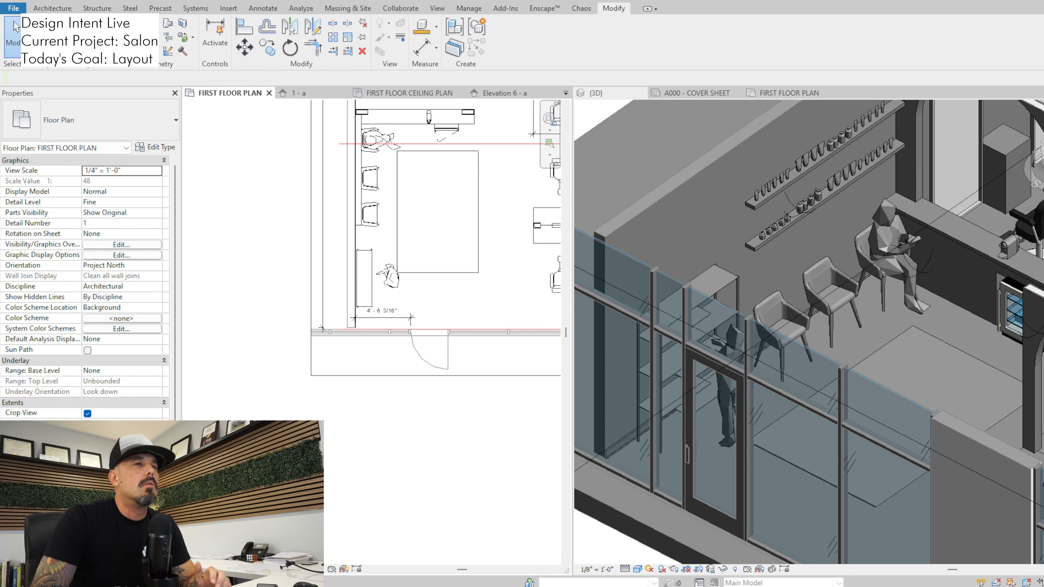
{"action": "left_click", "coordinate": [428, 354]}
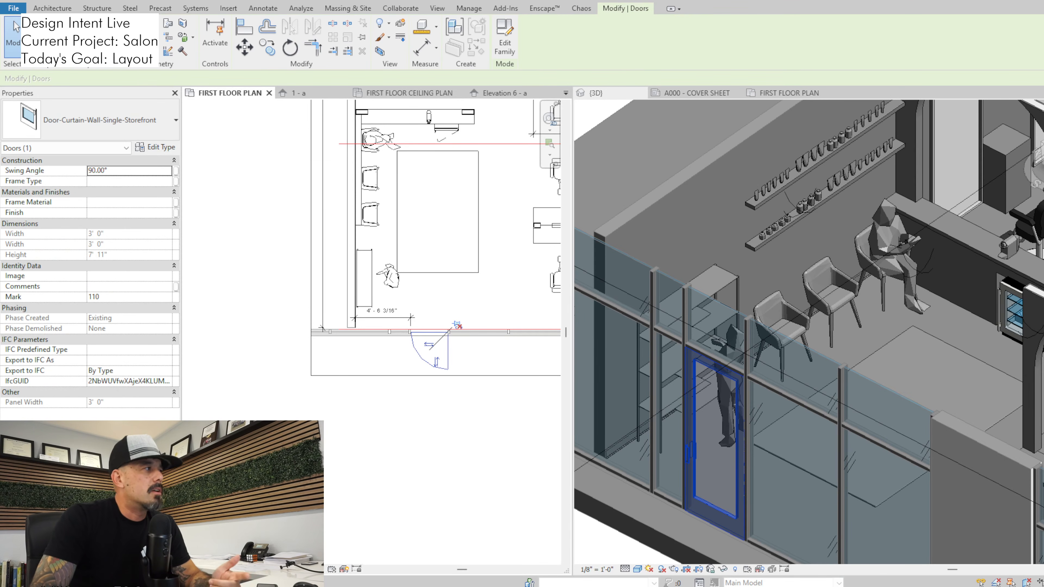
{"action": "scroll", "coordinate": [389, 446], "scroll_direction": "down", "scroll_amount": 3}
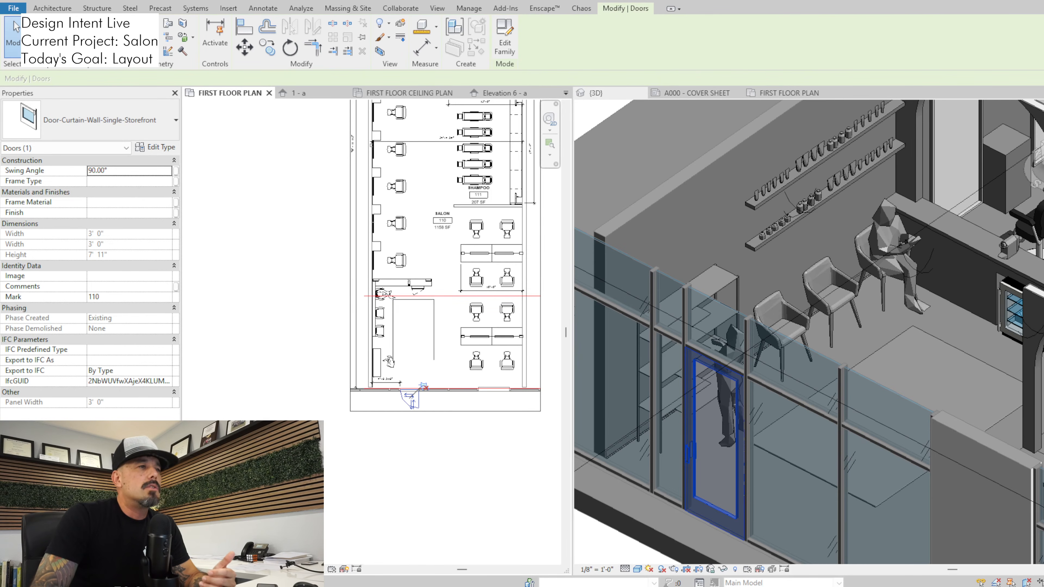
{"action": "key", "text": "Escape"}
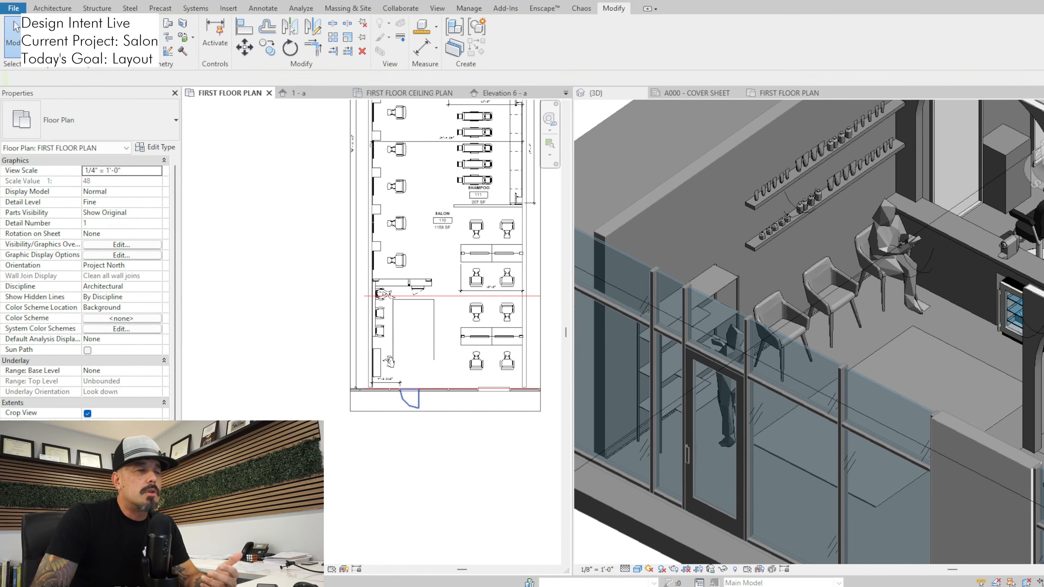
{"action": "left_click", "coordinate": [412, 404]}
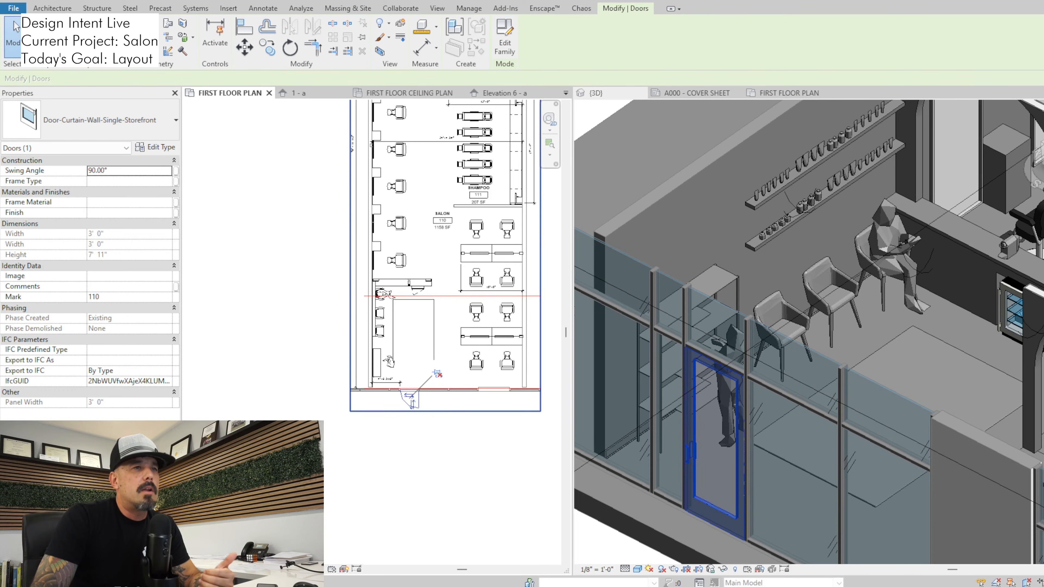
Inspect the horizontal reference line across the salon and entry door 110 in the floor plan
{"action": "scroll", "coordinate": [470, 106], "scroll_direction": "up", "scroll_amount": 2}
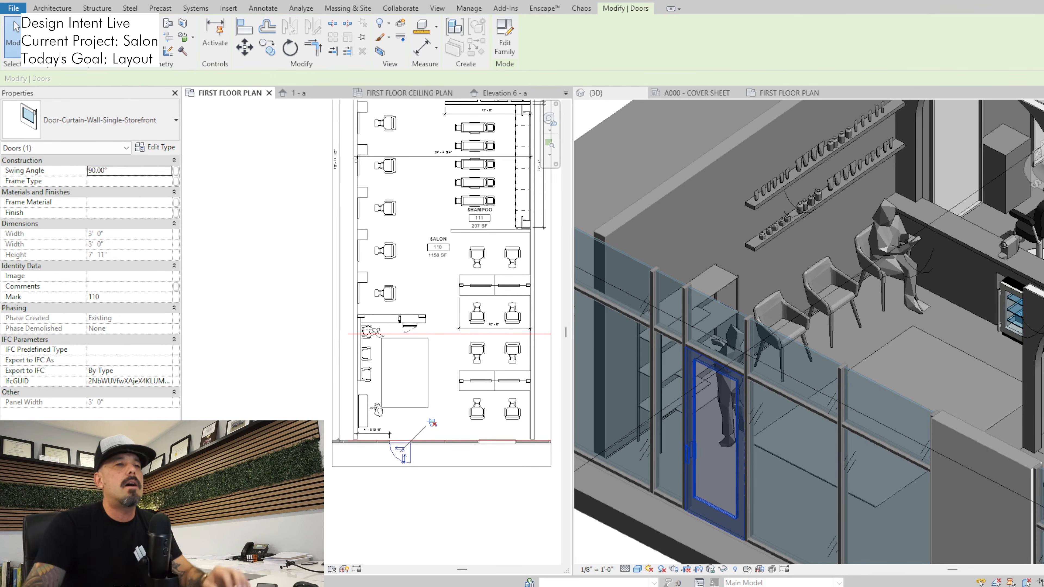
{"action": "key", "text": "Escape"}
{"action": "scroll", "coordinate": [425, 285], "scroll_direction": "down", "scroll_amount": 2}
{"action": "middle_click_drag", "start_coordinate": [425, 284], "coordinate": [386, 426]}
{"action": "scroll", "coordinate": [388, 417], "scroll_direction": "down", "scroll_amount": 1}
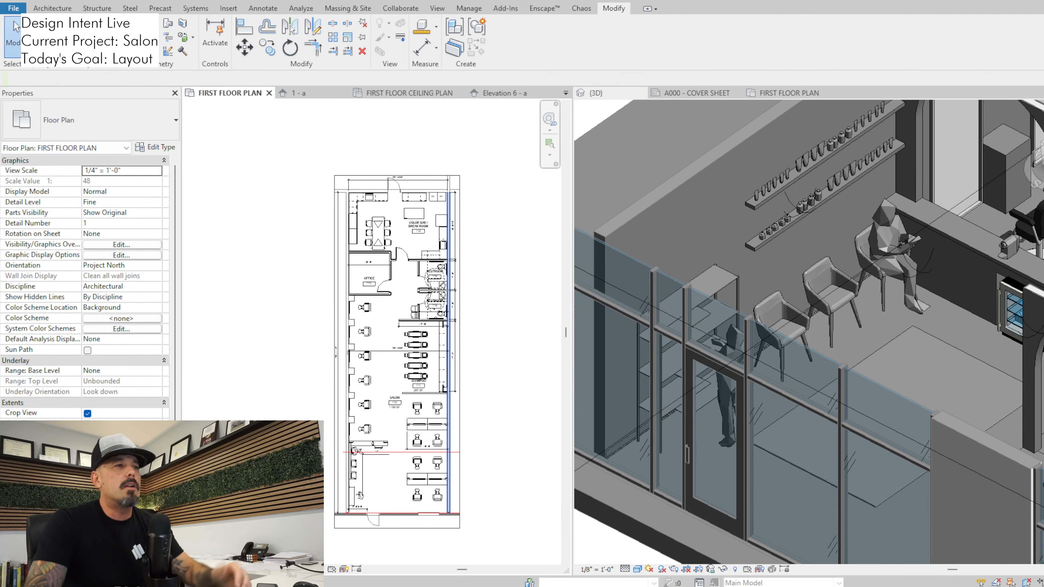
{"action": "left_click", "coordinate": [357, 452]}
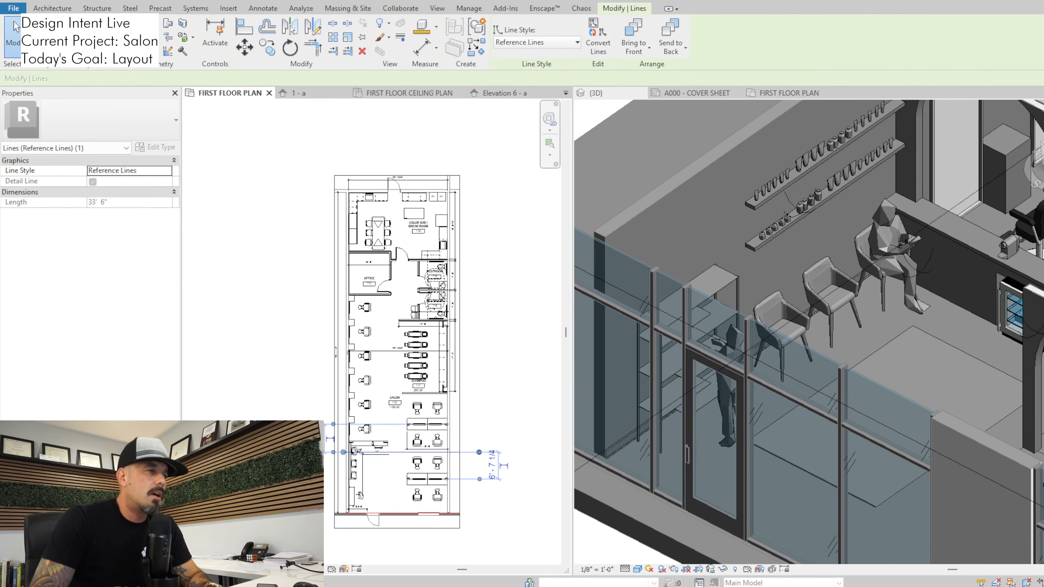
{"action": "middle_click_drag", "start_coordinate": [388, 496], "coordinate": [395, 448]}
{"action": "scroll", "coordinate": [395, 449], "scroll_direction": "up", "scroll_amount": 2}
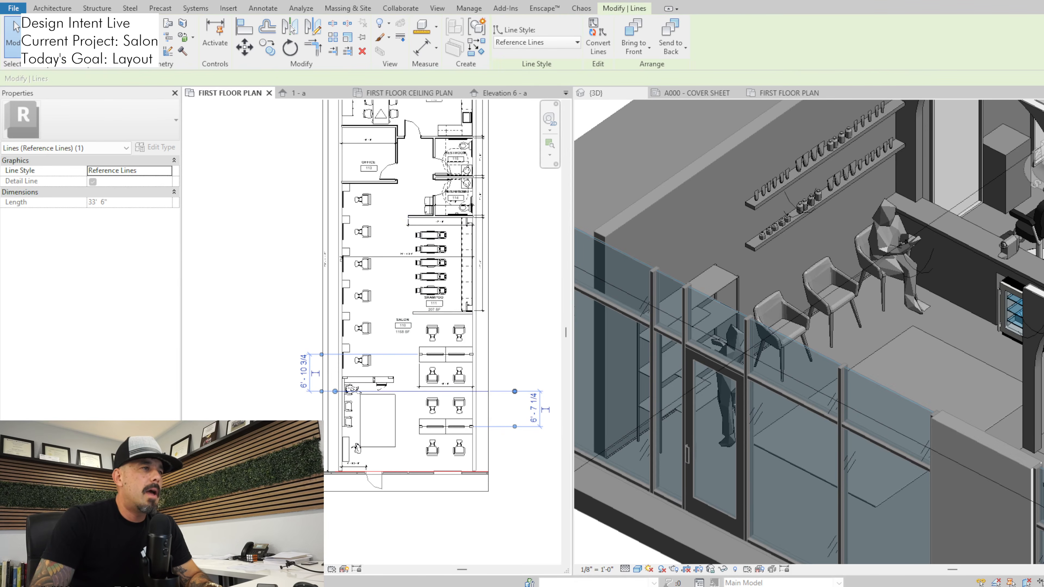
{"action": "scroll", "coordinate": [372, 493], "scroll_direction": "up", "scroll_amount": 2}
{"action": "left_click", "coordinate": [374, 480]}
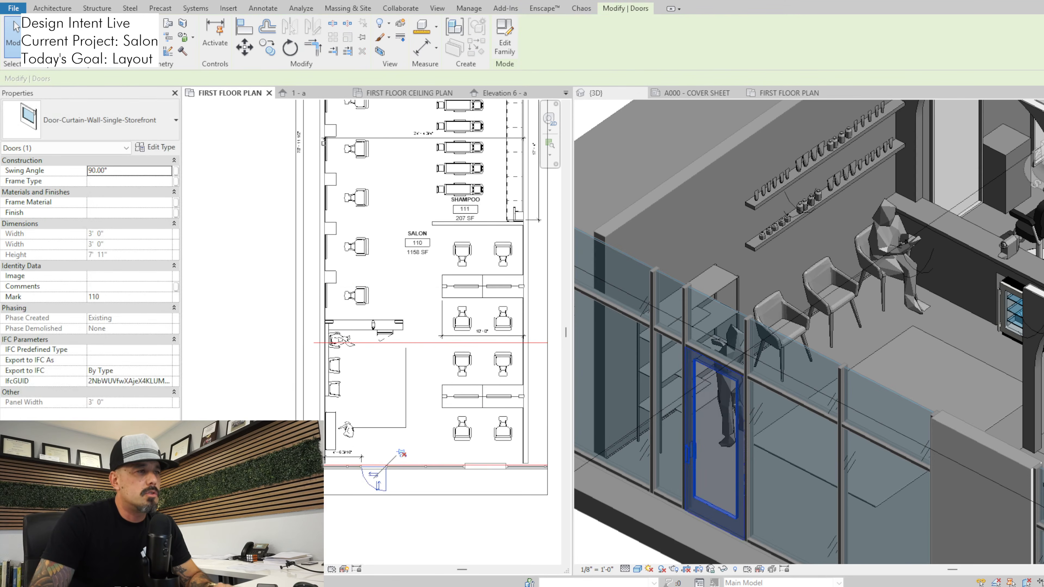
{"action": "scroll", "coordinate": [399, 464], "scroll_direction": "down", "scroll_amount": 2}
{"action": "key", "text": "Escape"}
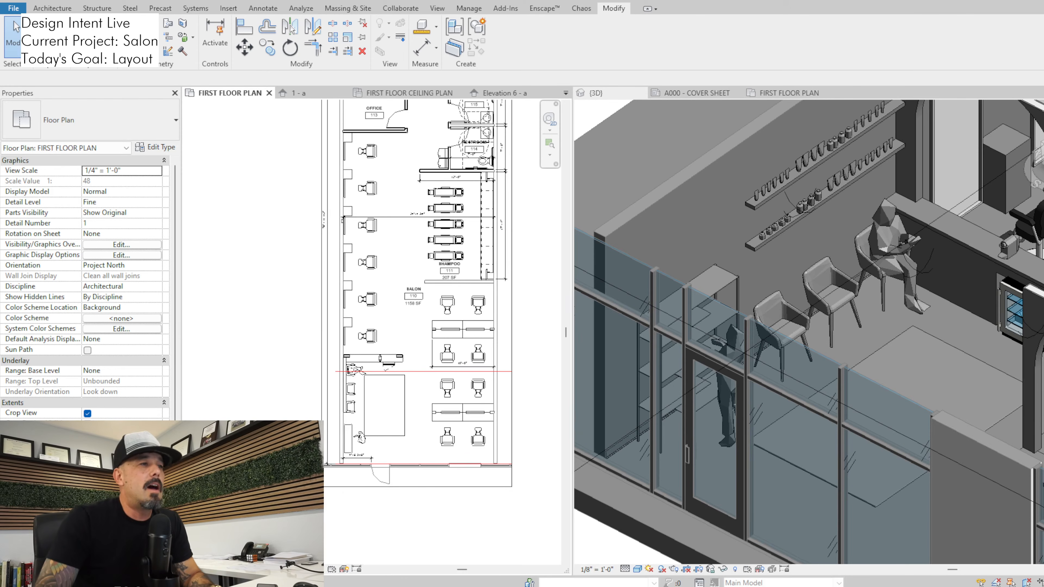
Examine entry door 110 in relation to the waiting area rug and the front styling stations in the floor plan
{"action": "scroll", "coordinate": [457, 524], "scroll_direction": "down", "scroll_amount": 2}
{"action": "middle_click_drag", "start_coordinate": [456, 524], "coordinate": [433, 501]}
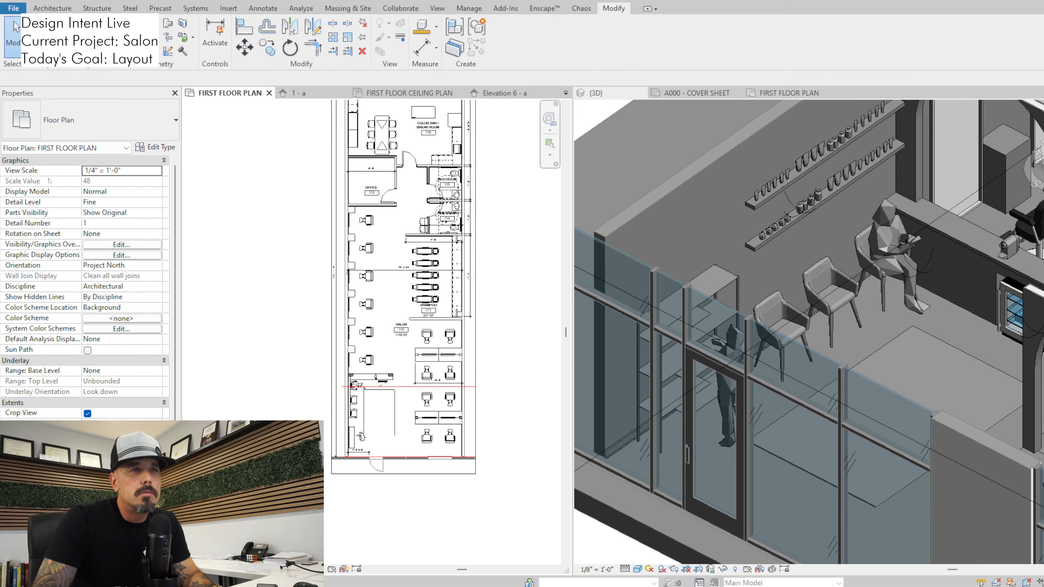
{"action": "scroll", "coordinate": [405, 449], "scroll_direction": "up", "scroll_amount": 3}
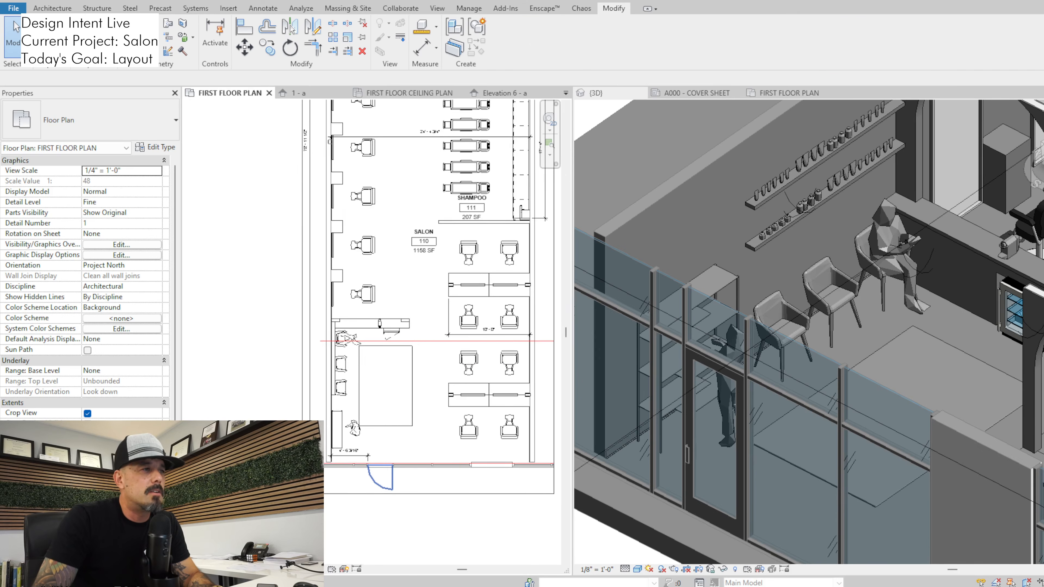
{"action": "left_click", "coordinate": [404, 450]}
{"action": "scroll", "coordinate": [459, 486], "scroll_direction": "up", "scroll_amount": 3}
{"action": "key", "text": "Escape"}
{"action": "middle_click_drag", "start_coordinate": [459, 485], "coordinate": [458, 513]}
{"action": "scroll", "coordinate": [458, 512], "scroll_direction": "down", "scroll_amount": 2}
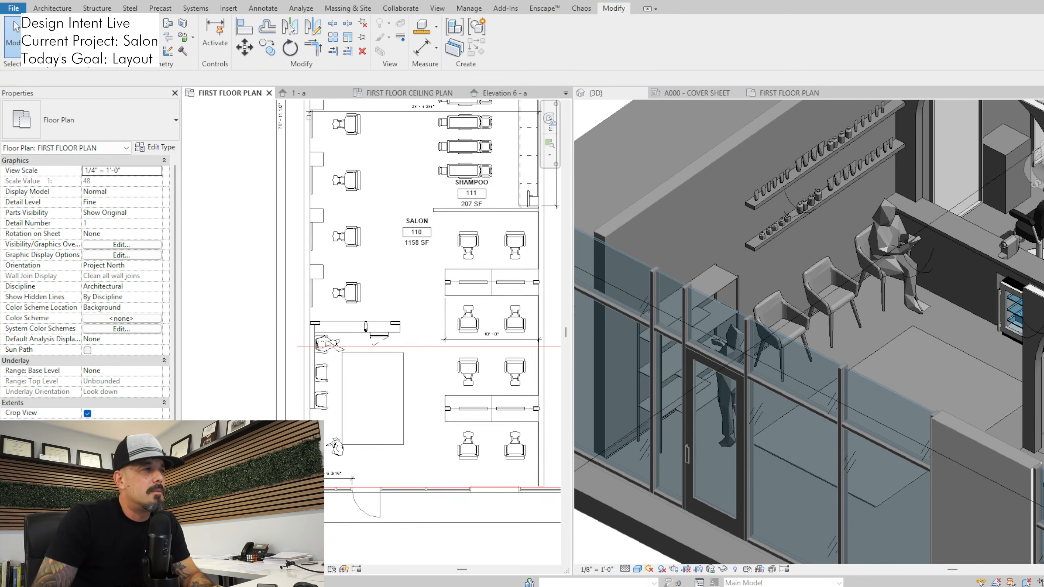
{"action": "left_click", "coordinate": [365, 502]}
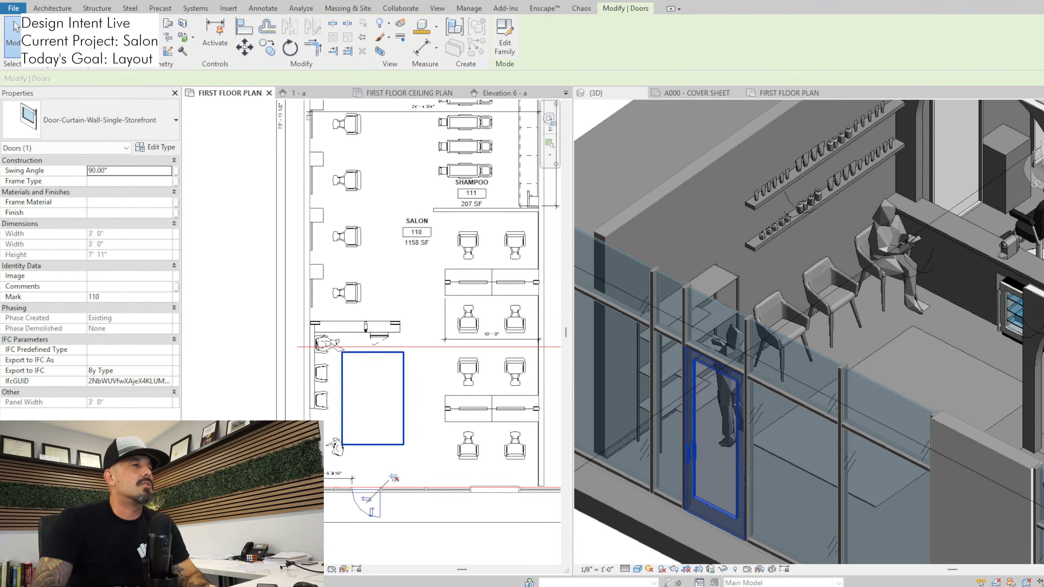
{"action": "key", "text": "Escape"}
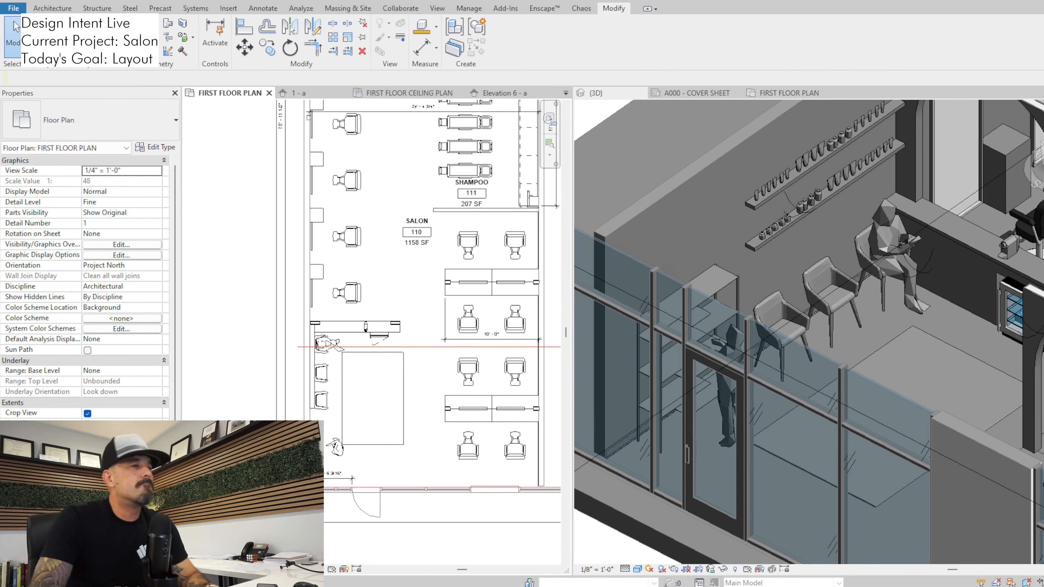
Inspect rear door 116B in the Color Bar / Break Room and compare its position with the front entry across the whole plan
{"action": "middle_click_drag", "start_coordinate": [362, 350], "coordinate": [366, 475]}
{"action": "scroll", "coordinate": [366, 475], "scroll_direction": "down", "scroll_amount": 2}
{"action": "middle_click_drag", "start_coordinate": [401, 319], "coordinate": [371, 490]}
{"action": "scroll", "coordinate": [382, 241], "scroll_direction": "up", "scroll_amount": 2}
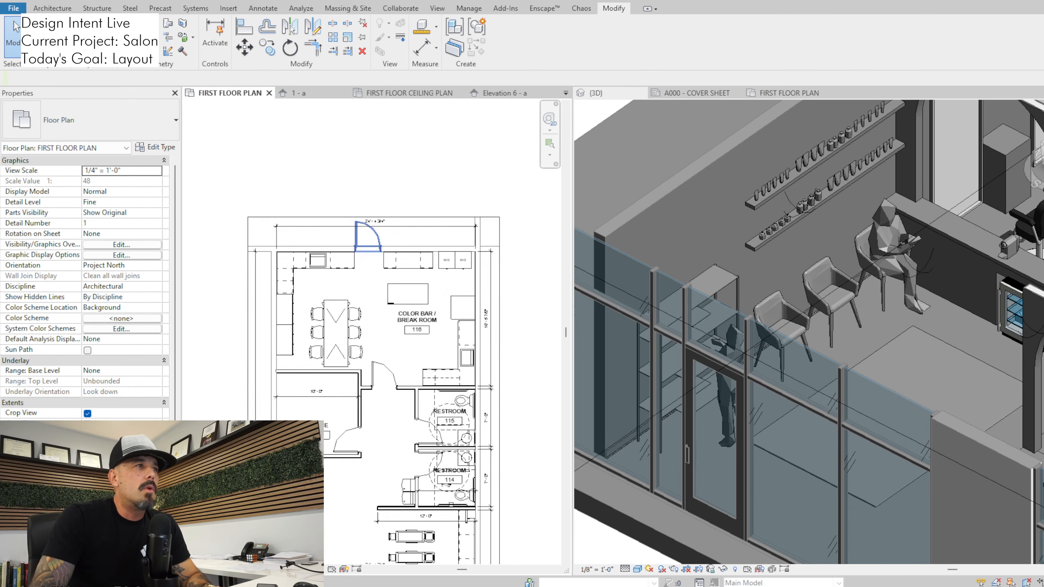
{"action": "left_click", "coordinate": [370, 237]}
{"action": "key", "text": "Escape"}
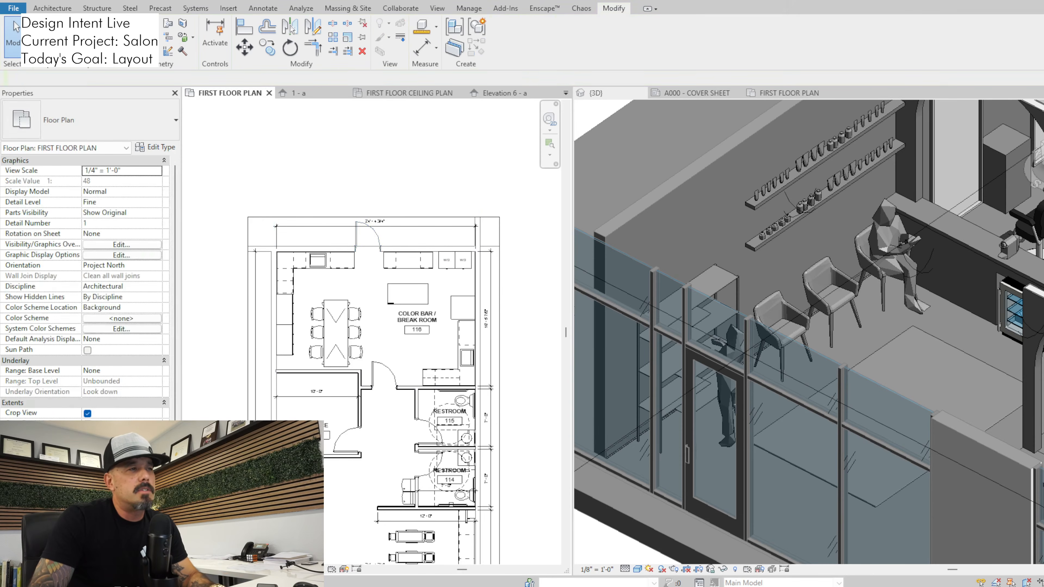
{"action": "scroll", "coordinate": [385, 317], "scroll_direction": "down", "scroll_amount": 2}
{"action": "scroll", "coordinate": [373, 238], "scroll_direction": "down", "scroll_amount": 2}
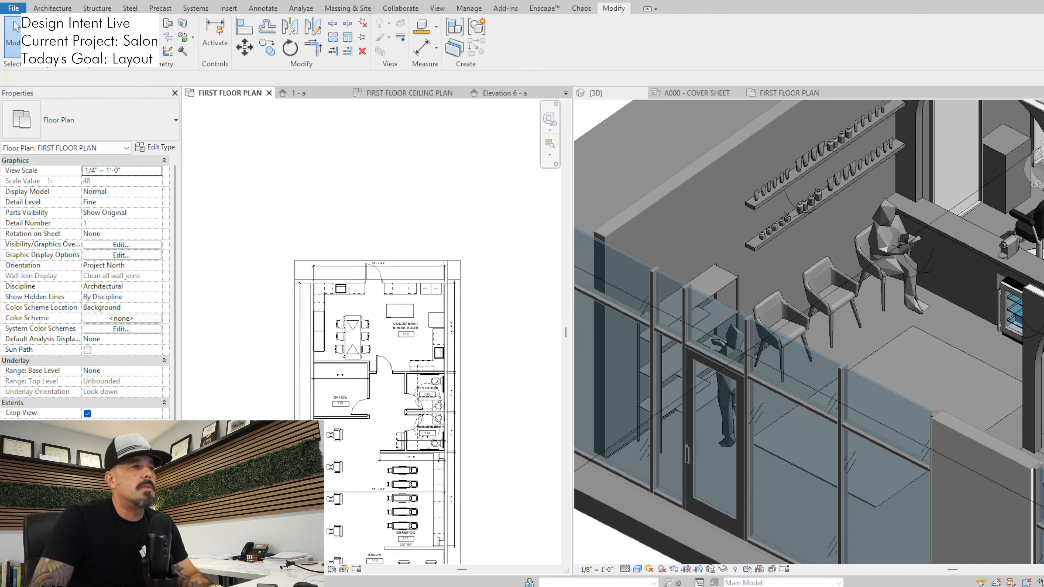
{"action": "left_click", "coordinate": [374, 236]}
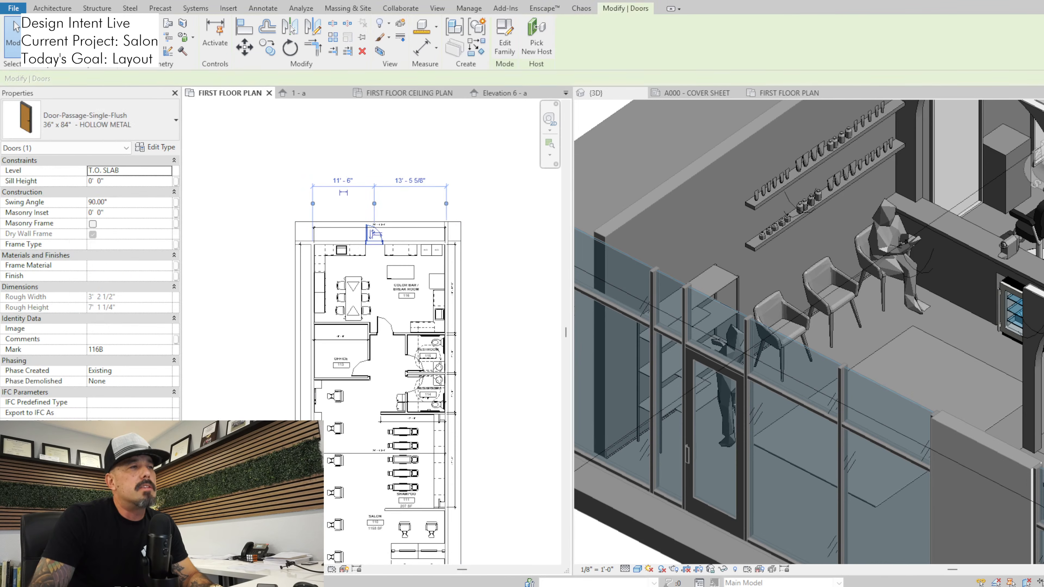
{"action": "middle_click_drag", "start_coordinate": [361, 369], "coordinate": [361, 359]}
{"action": "scroll", "coordinate": [378, 329], "scroll_direction": "down", "scroll_amount": 4}
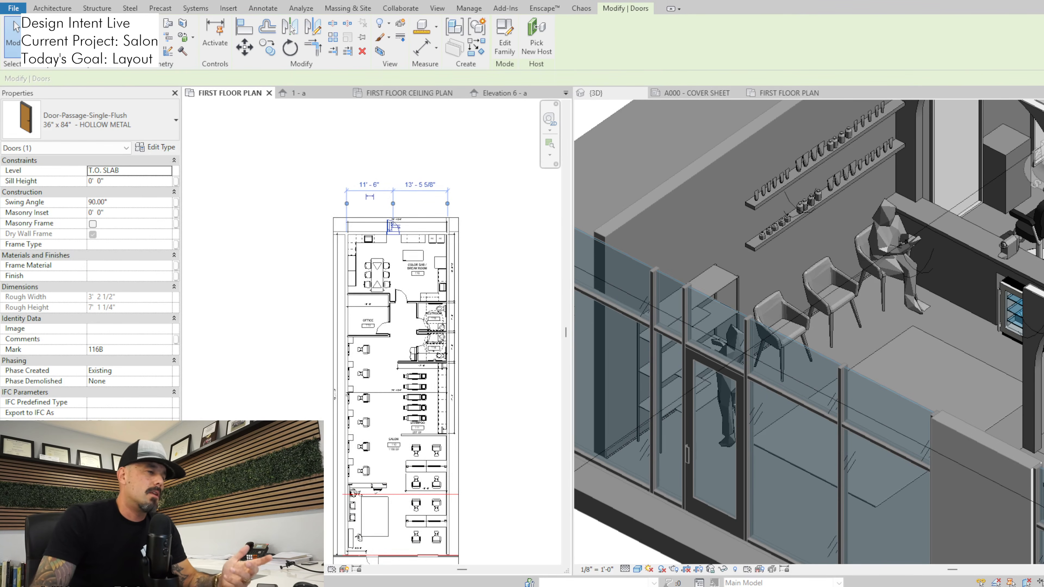
{"action": "middle_click_drag", "start_coordinate": [395, 341], "coordinate": [394, 297]}
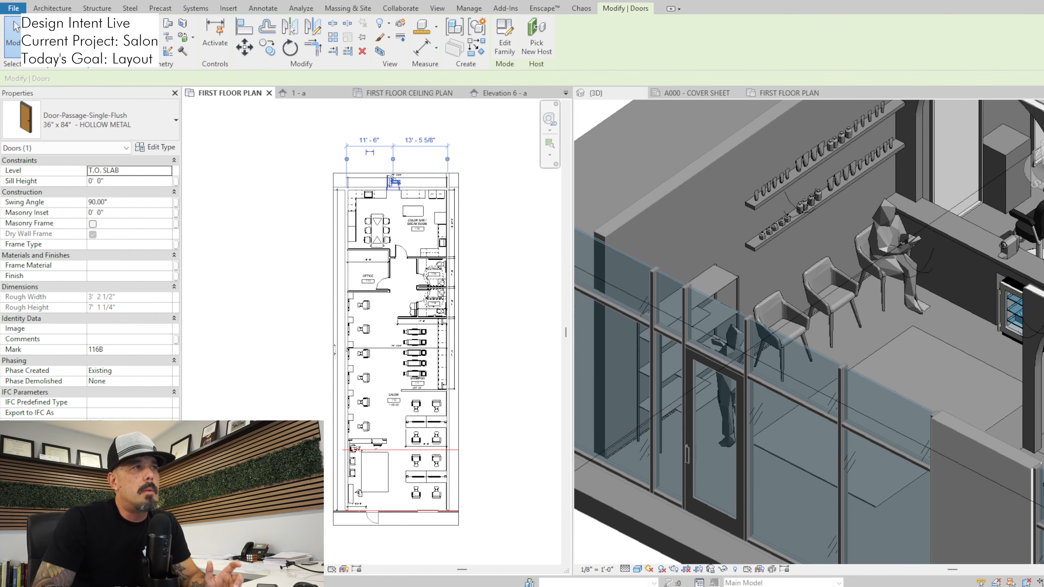
{"action": "key", "text": "Escape"}
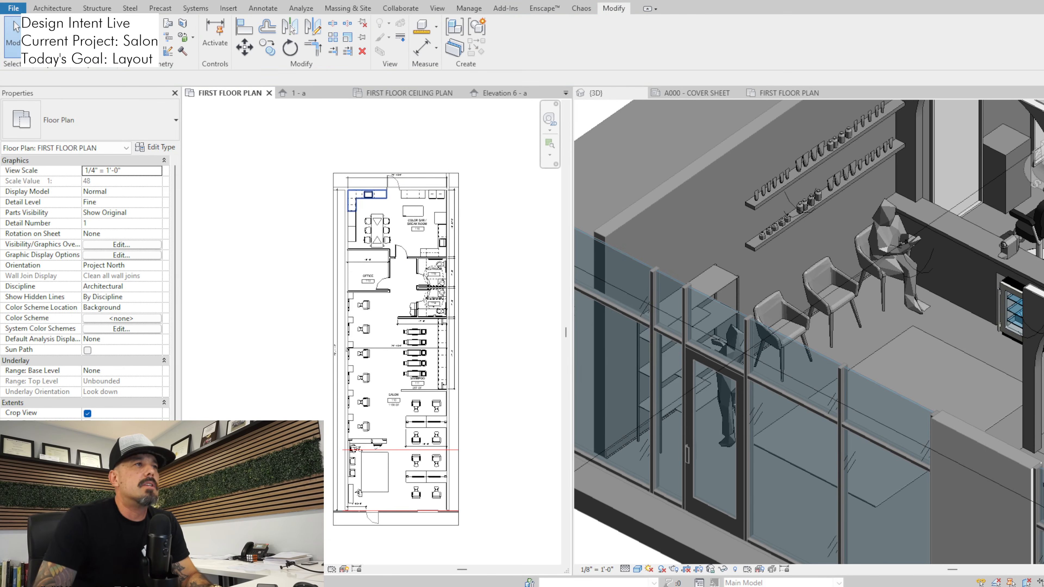
Review the floor plan from the break room and office through the shampoo area to the front styling stations
{"action": "scroll", "coordinate": [387, 184], "scroll_direction": "up", "scroll_amount": 2}
{"action": "scroll", "coordinate": [398, 298], "scroll_direction": "down", "scroll_amount": 1}
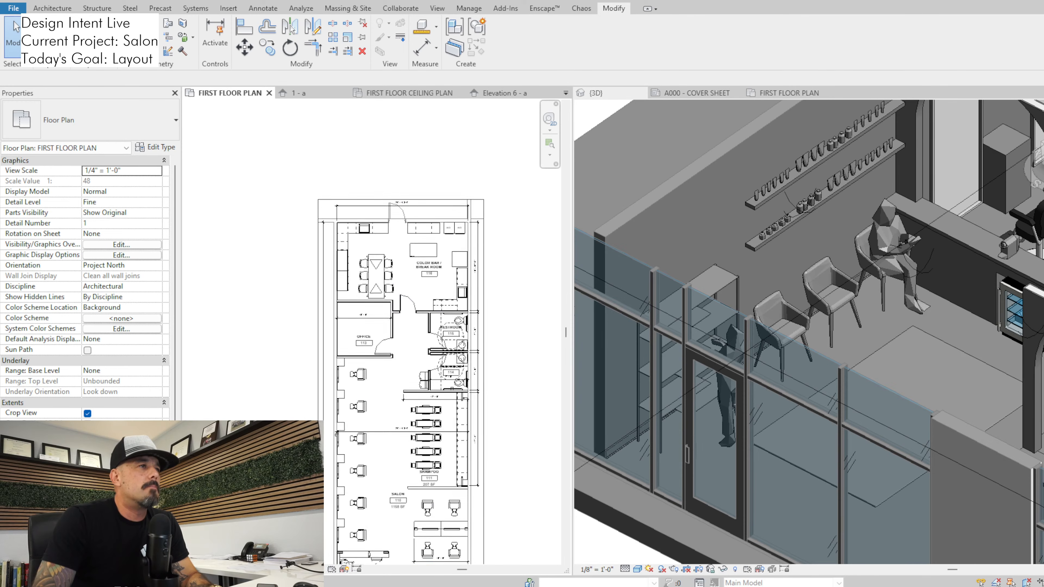
{"action": "middle_click_drag", "start_coordinate": [398, 299], "coordinate": [369, 130]}
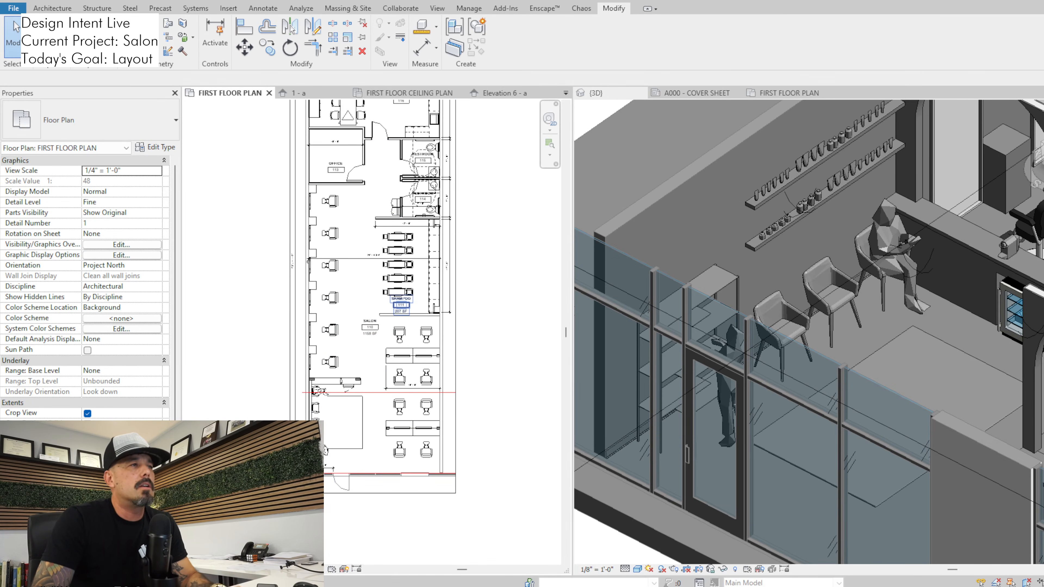
{"action": "middle_click_drag", "start_coordinate": [399, 302], "coordinate": [380, 425]}
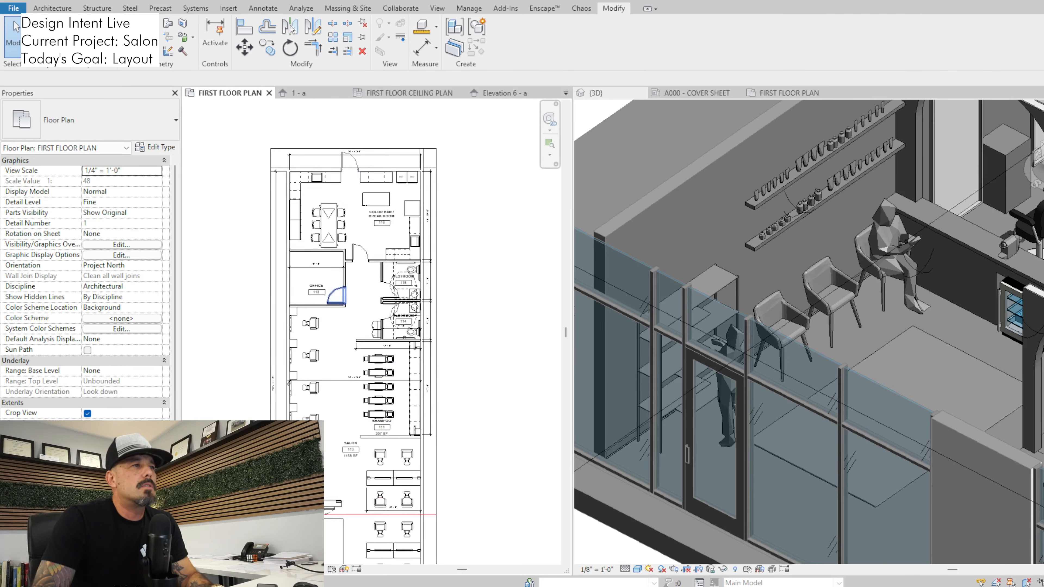
{"action": "scroll", "coordinate": [359, 293], "scroll_direction": "up", "scroll_amount": 1}
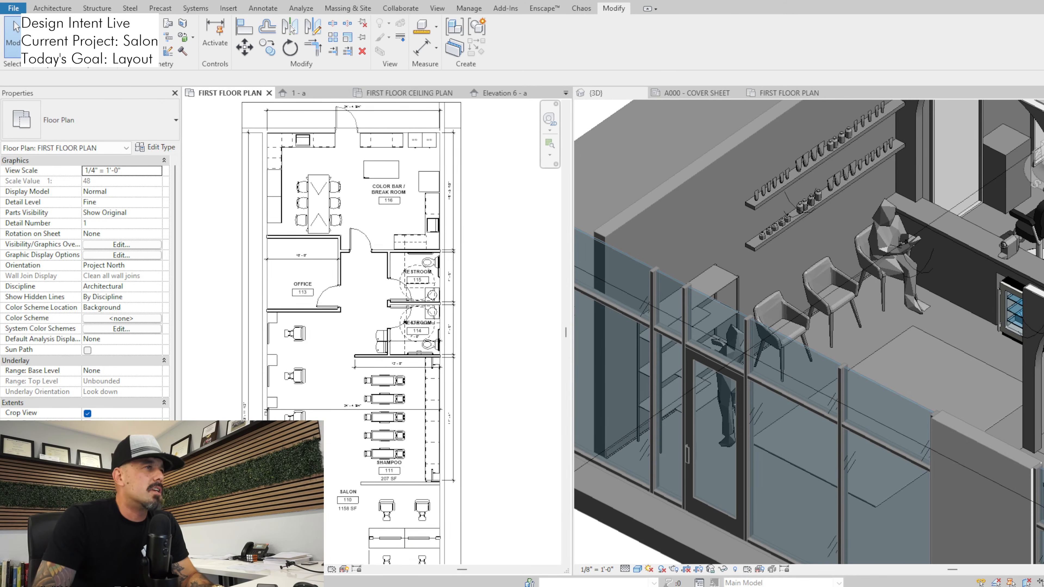
{"action": "middle_click_drag", "start_coordinate": [359, 293], "coordinate": [312, 87]}
{"action": "middle_click_drag", "start_coordinate": [450, 415], "coordinate": [440, 332]}
{"action": "scroll", "coordinate": [449, 409], "scroll_direction": "down", "scroll_amount": 1}
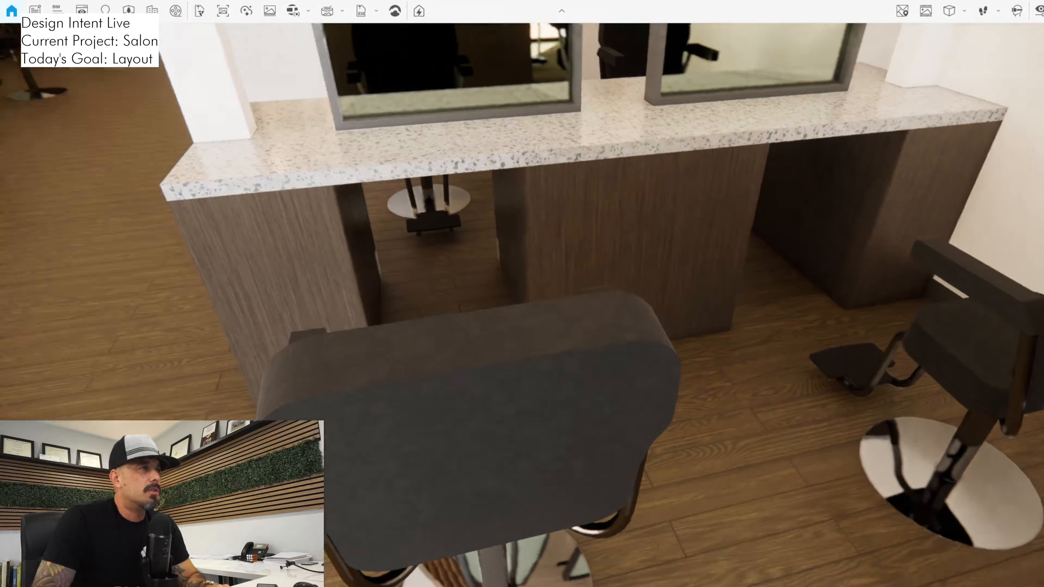
Switch to Revit and examine the double-sided styling stations, shampoo area and back rooms in the floor plan
{"action": "key", "text": "alt+Tab"}
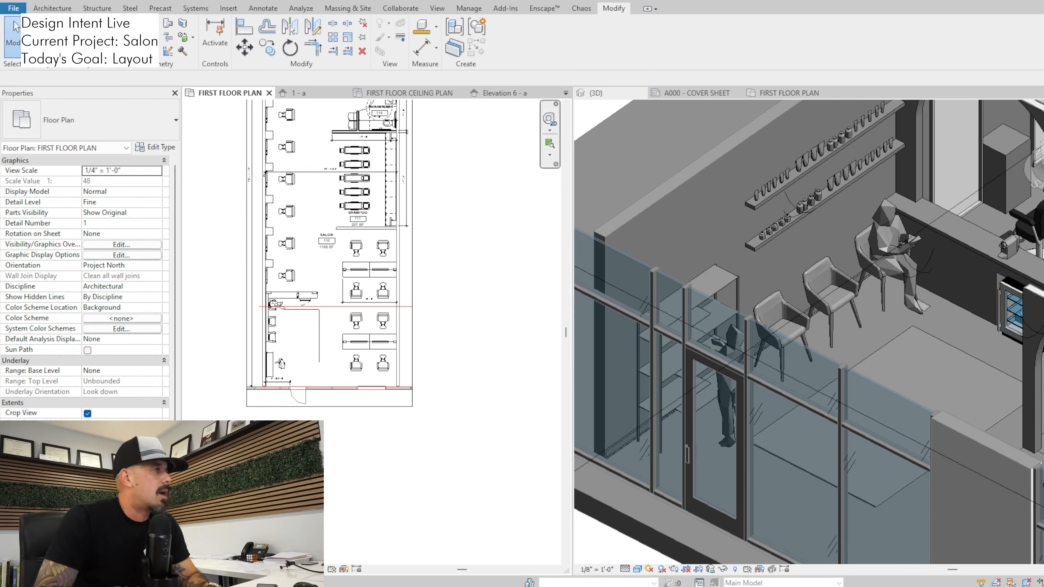
{"action": "scroll", "coordinate": [337, 296], "scroll_direction": "up", "scroll_amount": 2}
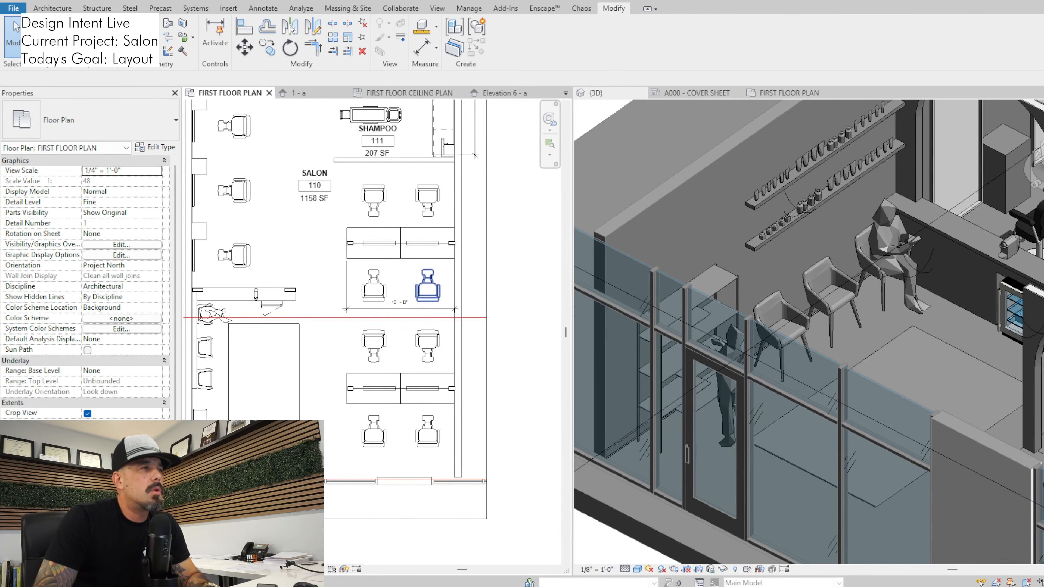
{"action": "middle_click_drag", "start_coordinate": [413, 289], "coordinate": [379, 333]}
{"action": "scroll", "coordinate": [379, 334], "scroll_direction": "down", "scroll_amount": 1}
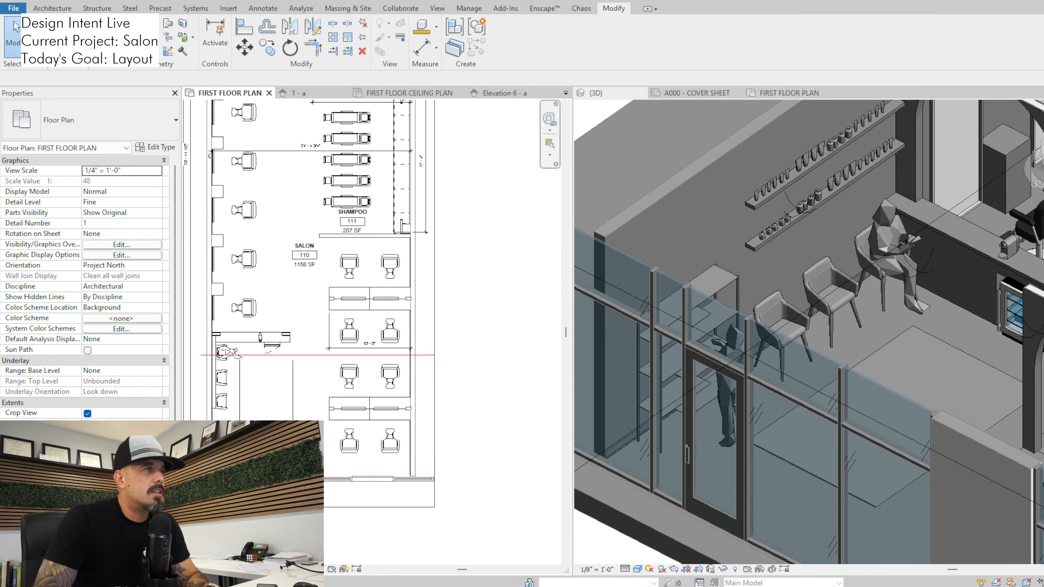
{"action": "scroll", "coordinate": [496, 197], "scroll_direction": "down", "scroll_amount": 1}
{"action": "middle_click_drag", "start_coordinate": [495, 196], "coordinate": [460, 312]}
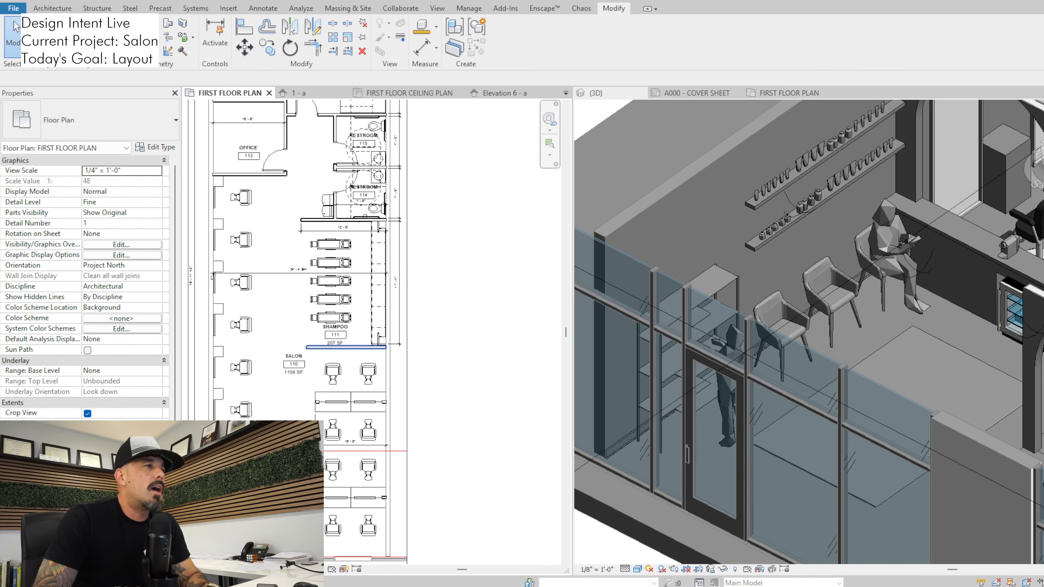
{"action": "middle_click_drag", "start_coordinate": [345, 153], "coordinate": [317, 287]}
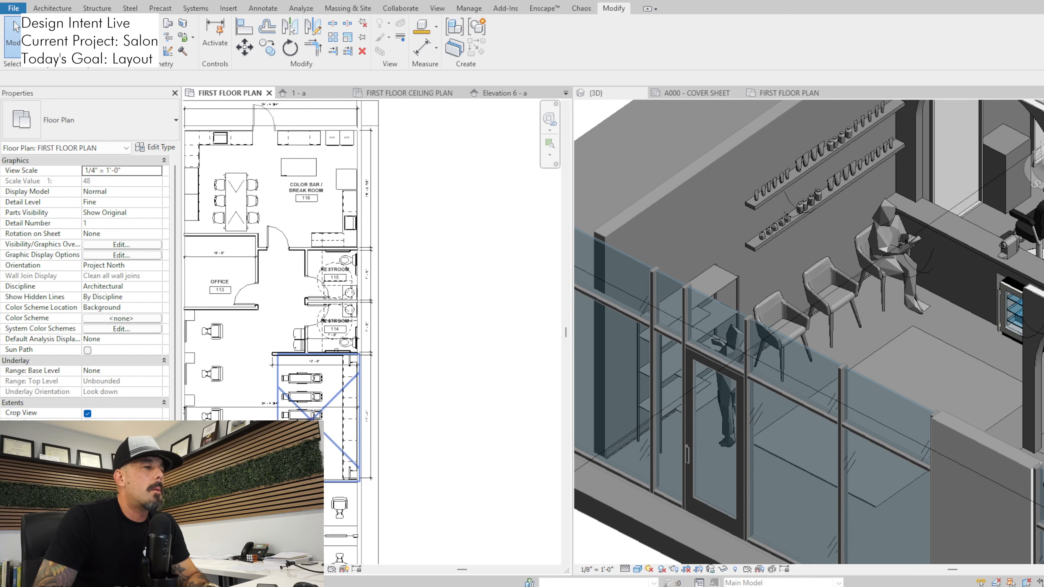
{"action": "middle_click_drag", "start_coordinate": [306, 460], "coordinate": [340, 291]}
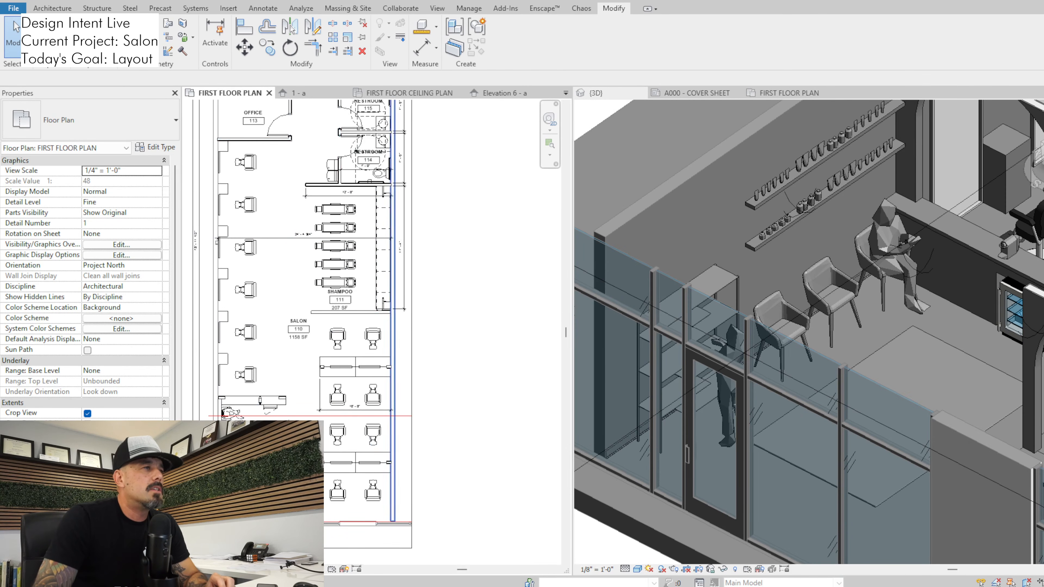
Check the shampoo area beside the restrooms and the spacing of the double-sided styling stations in the floor plan
{"action": "middle_click_drag", "start_coordinate": [339, 291], "coordinate": [327, 387]}
{"action": "scroll", "coordinate": [266, 231], "scroll_direction": "up", "scroll_amount": 2}
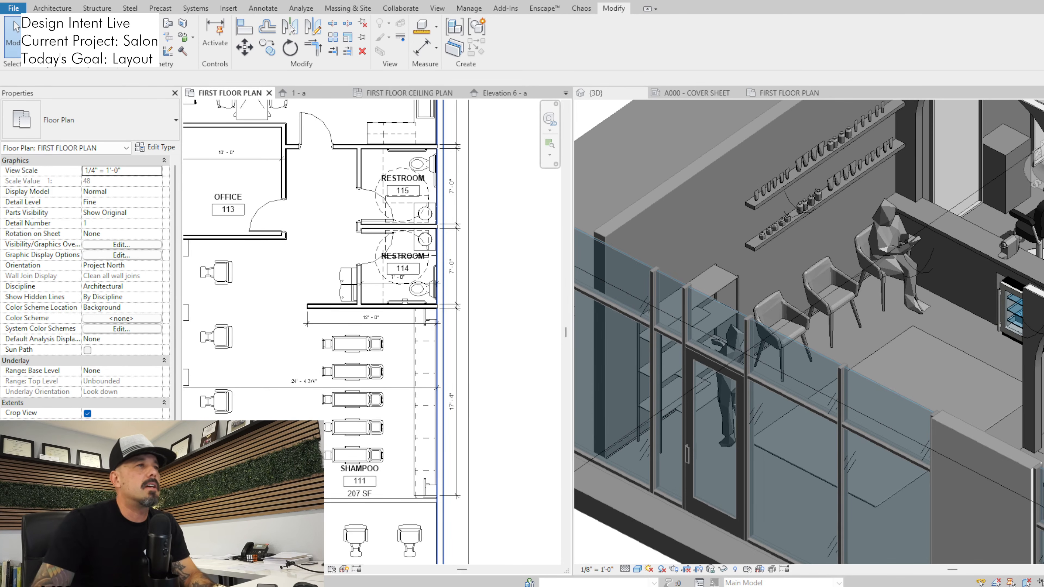
{"action": "scroll", "coordinate": [449, 438], "scroll_direction": "down", "scroll_amount": 3}
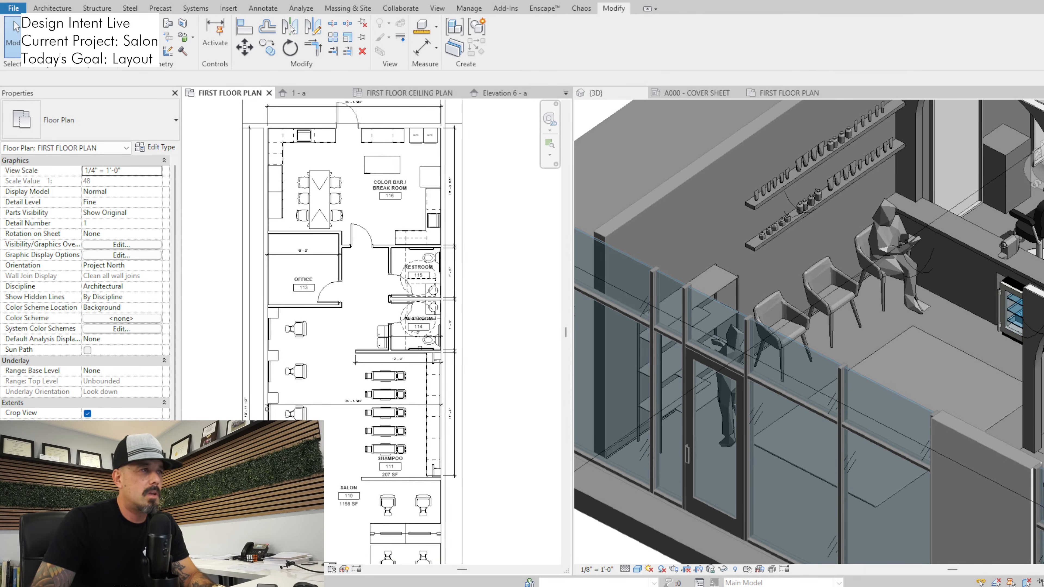
{"action": "middle_click_drag", "start_coordinate": [449, 438], "coordinate": [460, 360]}
{"action": "scroll", "coordinate": [460, 359], "scroll_direction": "down", "scroll_amount": 1}
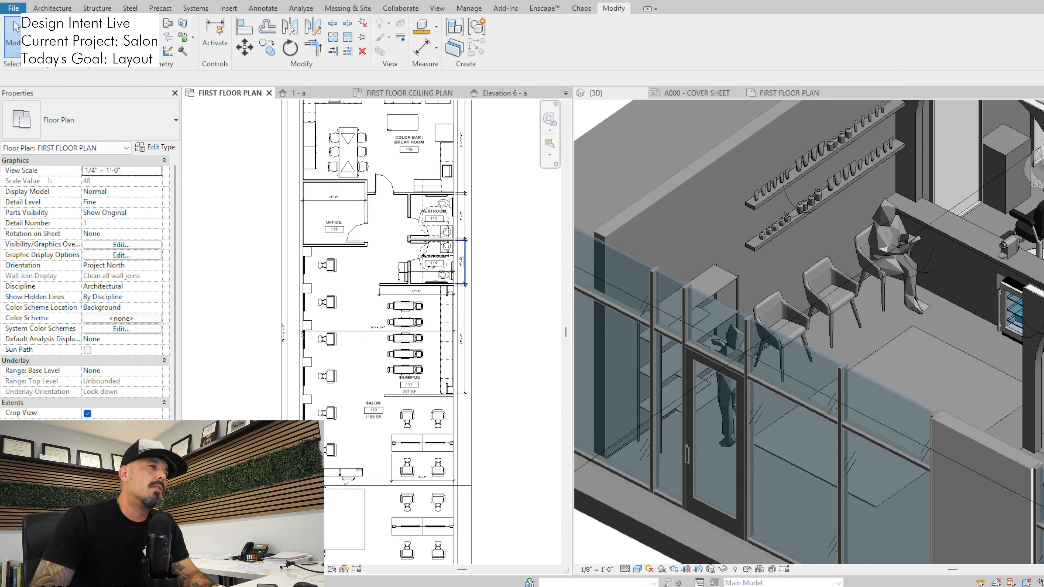
{"action": "scroll", "coordinate": [456, 360], "scroll_direction": "up", "scroll_amount": 2}
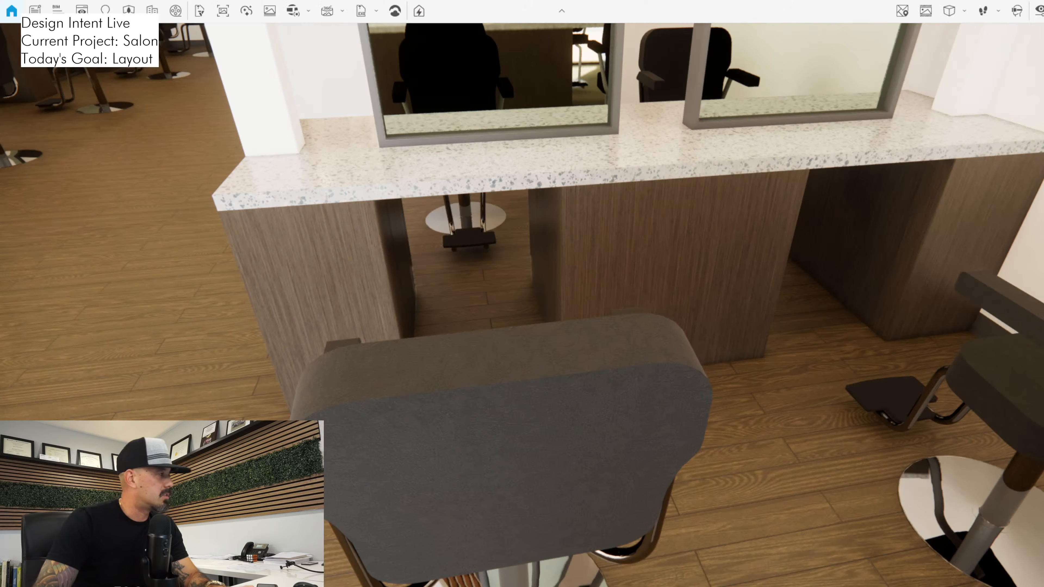
Switch to Enscape and view the aisle between the double-sided styling stations and the end of the station near the storefront
{"action": "left_click_drag", "start_coordinate": [522, 305], "coordinate": [723, 284]}
{"action": "key", "text": "s"}
{"action": "key", "text": "s"}
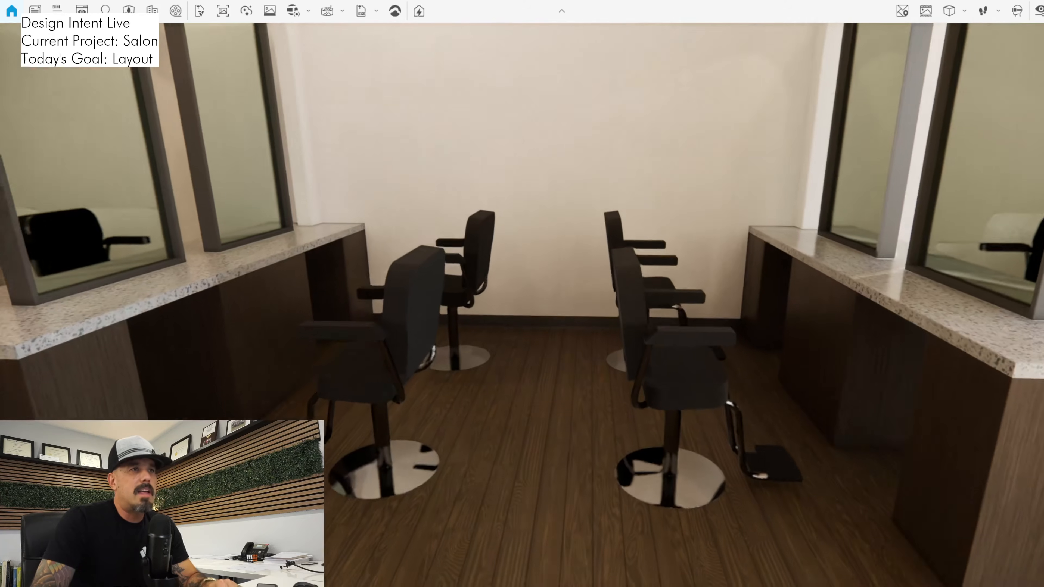
{"action": "key", "text": "w"}
{"action": "key", "text": "d"}
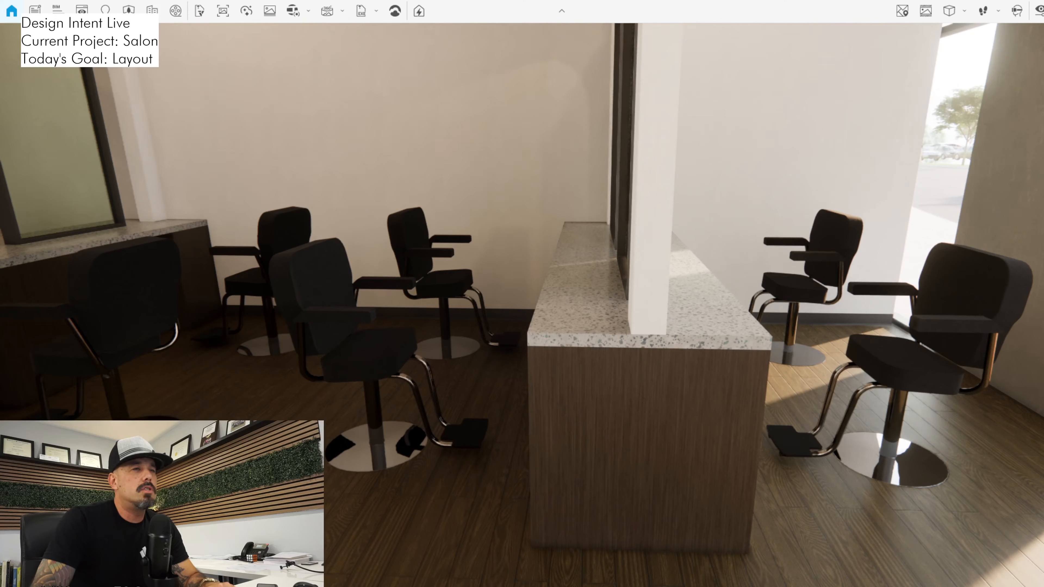
Examine the double-sided styling stations and their arched walls, together with the reception desk, from near the storefront
{"action": "key", "text": "a"}
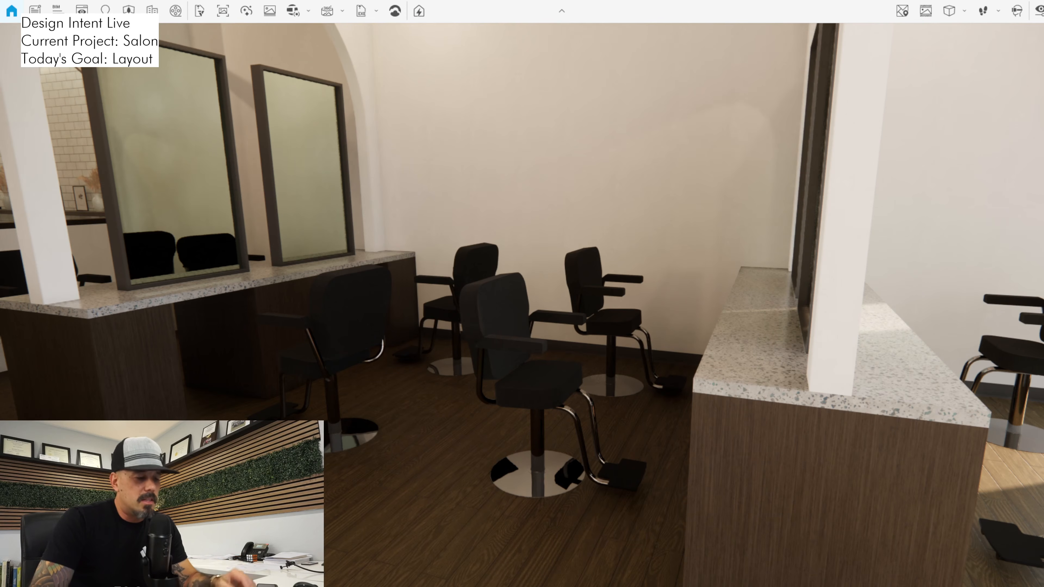
{"action": "key", "text": "w"}
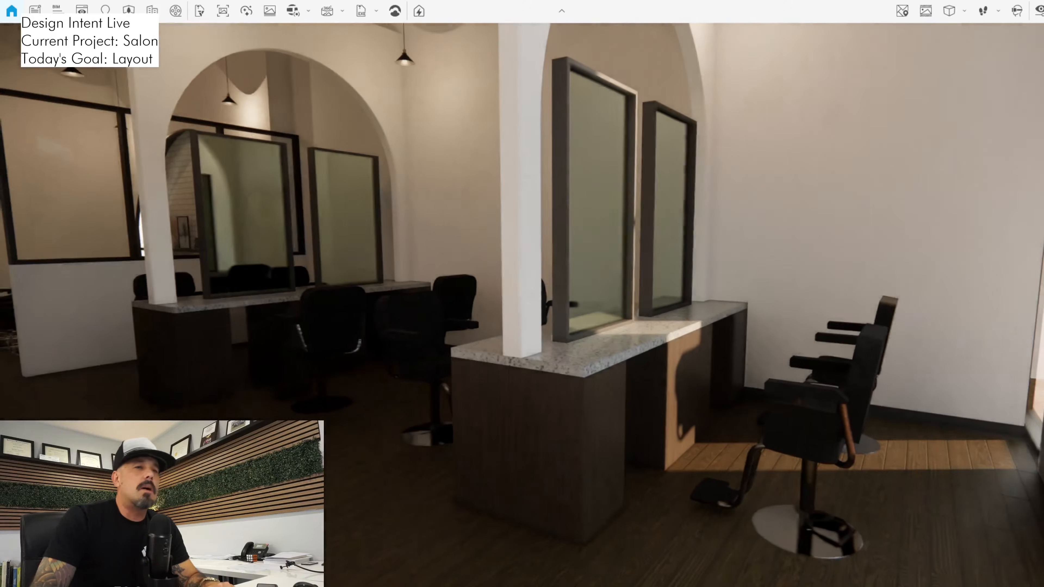
{"action": "key", "text": "w"}
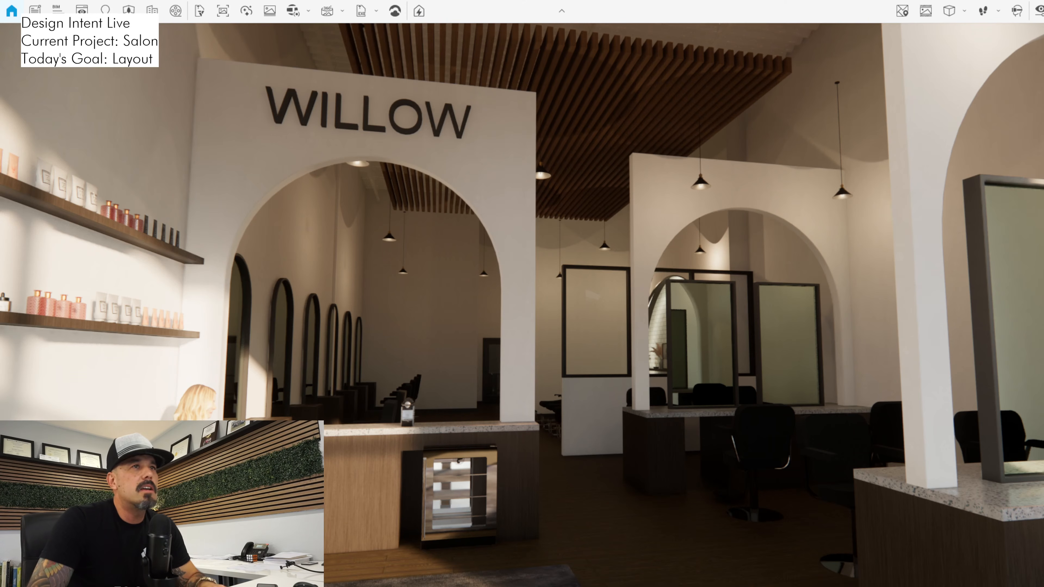
{"action": "left_click_drag", "start_coordinate": [521, 305], "coordinate": [690, 258]}
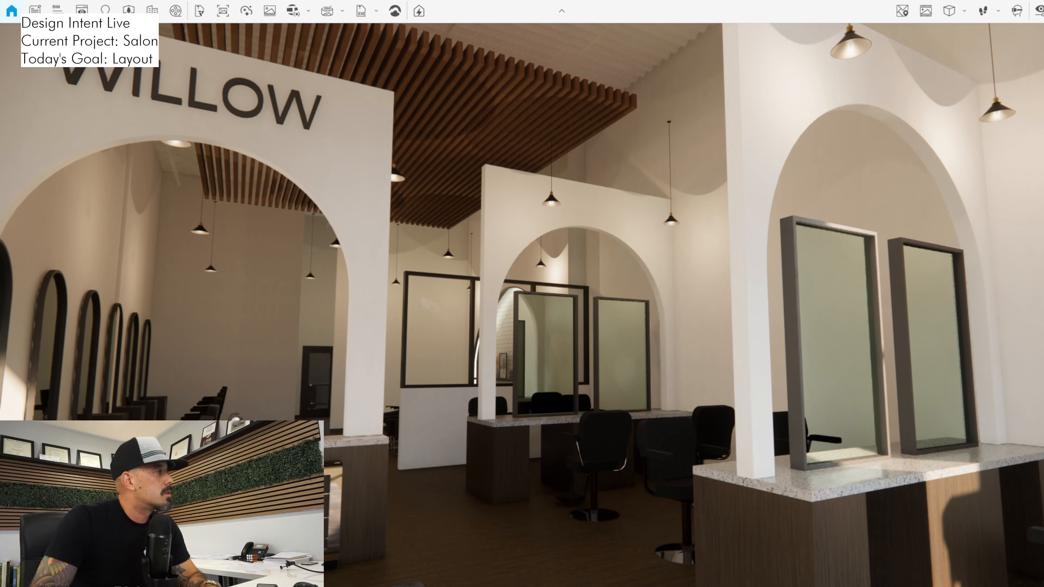
Switch to Revit and reveal the hidden elements in the first floor plan to expose the elevation markers near the front styling stations
{"action": "key", "text": "alt+Tab"}
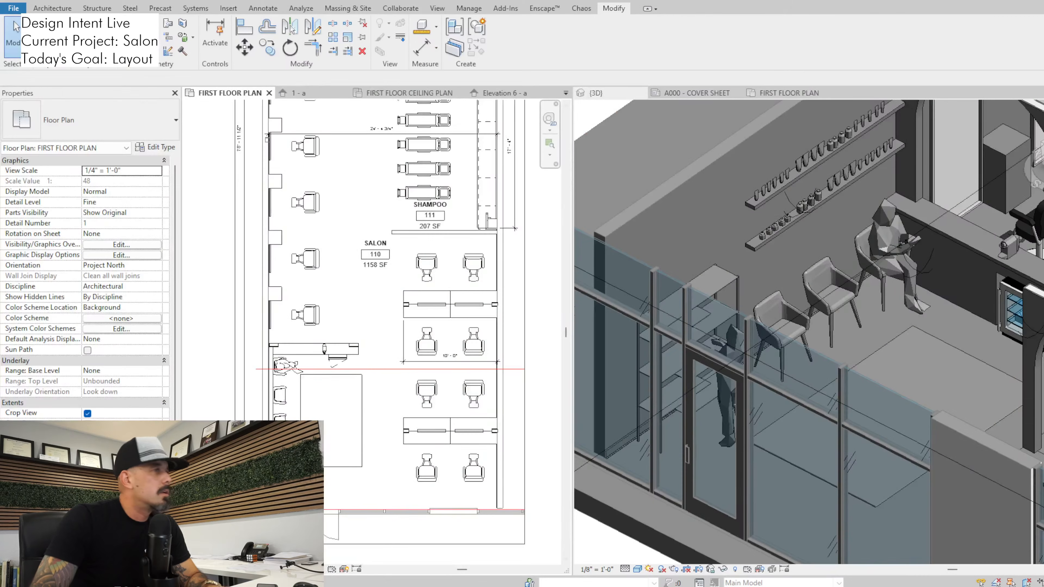
{"action": "scroll", "coordinate": [428, 365], "scroll_direction": "down", "scroll_amount": 1}
{"action": "middle_click_drag", "start_coordinate": [428, 365], "coordinate": [324, 300]}
{"action": "scroll", "coordinate": [323, 291], "scroll_direction": "down", "scroll_amount": 1}
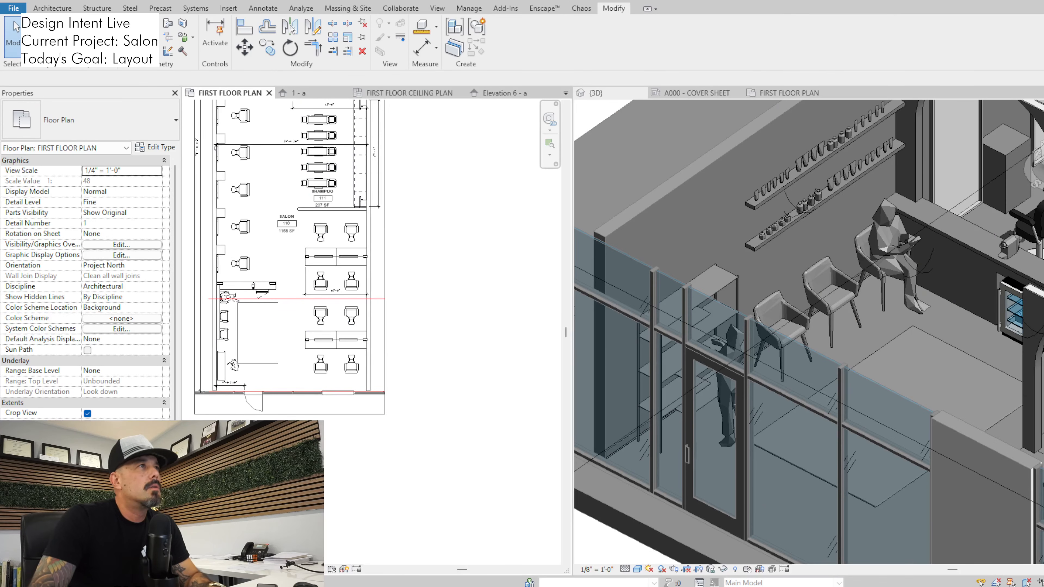
{"action": "scroll", "coordinate": [808, 271], "scroll_direction": "down", "scroll_amount": 2}
{"action": "middle_click_drag", "start_coordinate": [808, 270], "coordinate": [619, 208]}
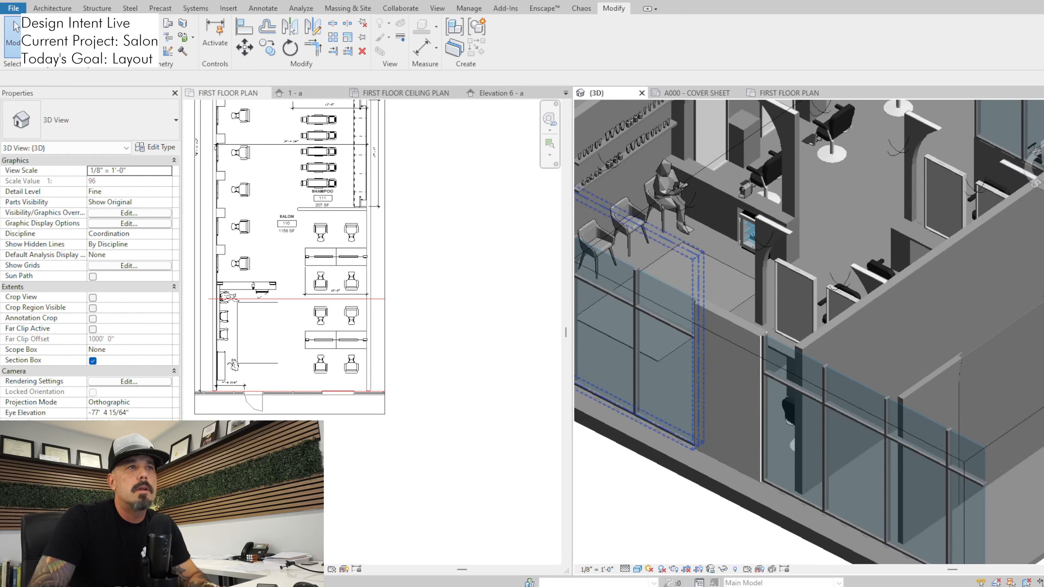
{"action": "left_click", "coordinate": [438, 9]}
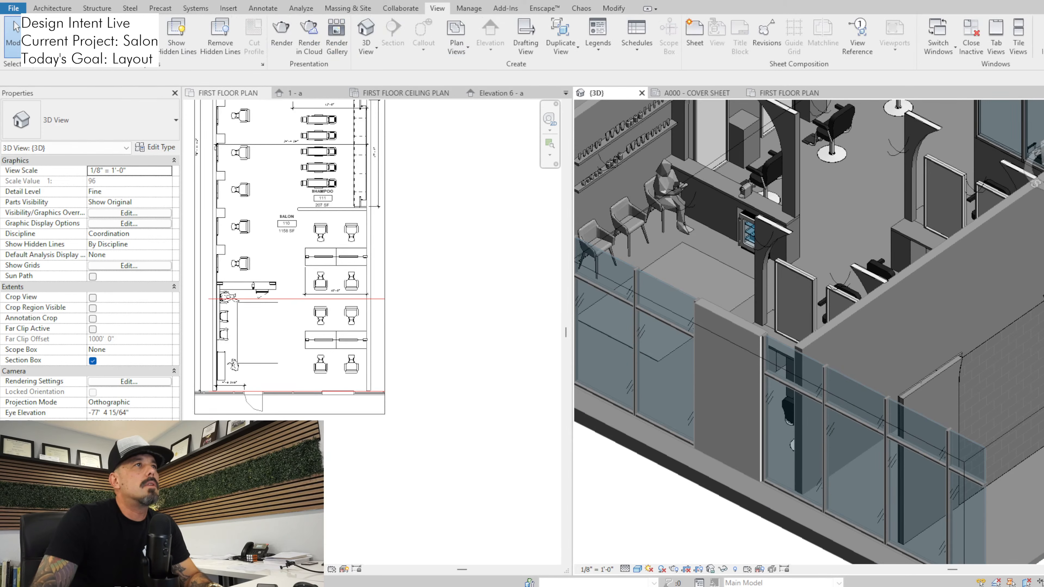
{"action": "left_click", "coordinate": [489, 239]}
{"action": "left_click", "coordinate": [489, 32]}
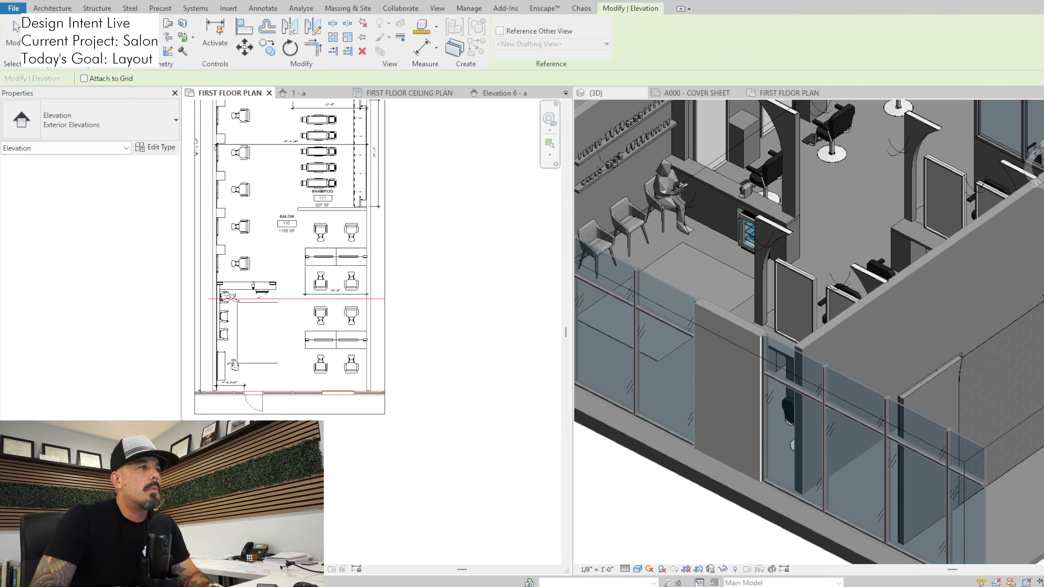
{"action": "left_click", "coordinate": [321, 569]}
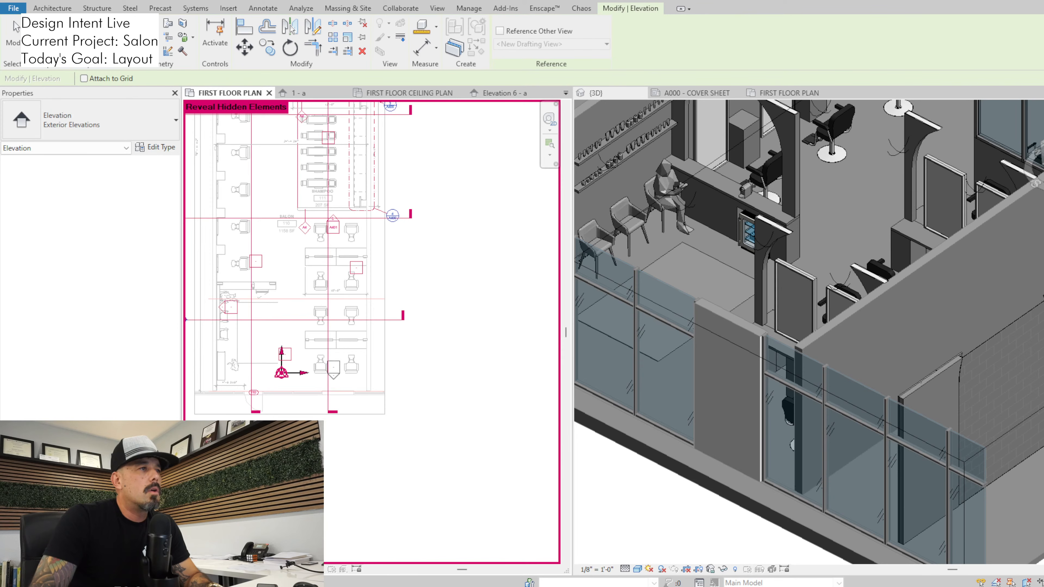
Turn on the elevation facing into the salon on the marker at the front styling station and open that elevation
{"action": "scroll", "coordinate": [333, 362], "scroll_direction": "up", "scroll_amount": 1}
{"action": "key", "text": "Escape"}
{"action": "left_click", "coordinate": [339, 366]}
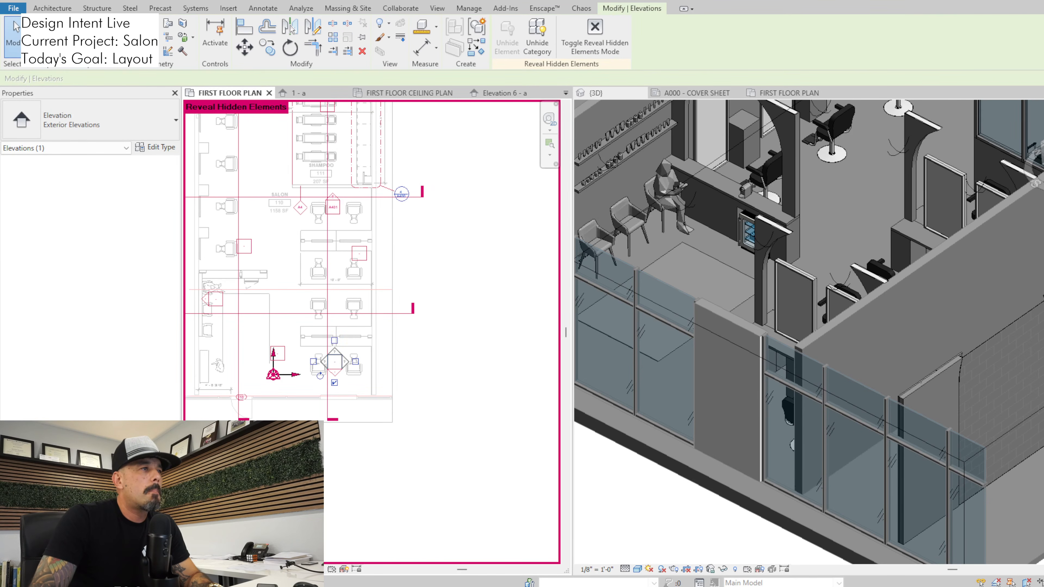
{"action": "key", "text": "Escape"}
{"action": "scroll", "coordinate": [334, 363], "scroll_direction": "up", "scroll_amount": 2}
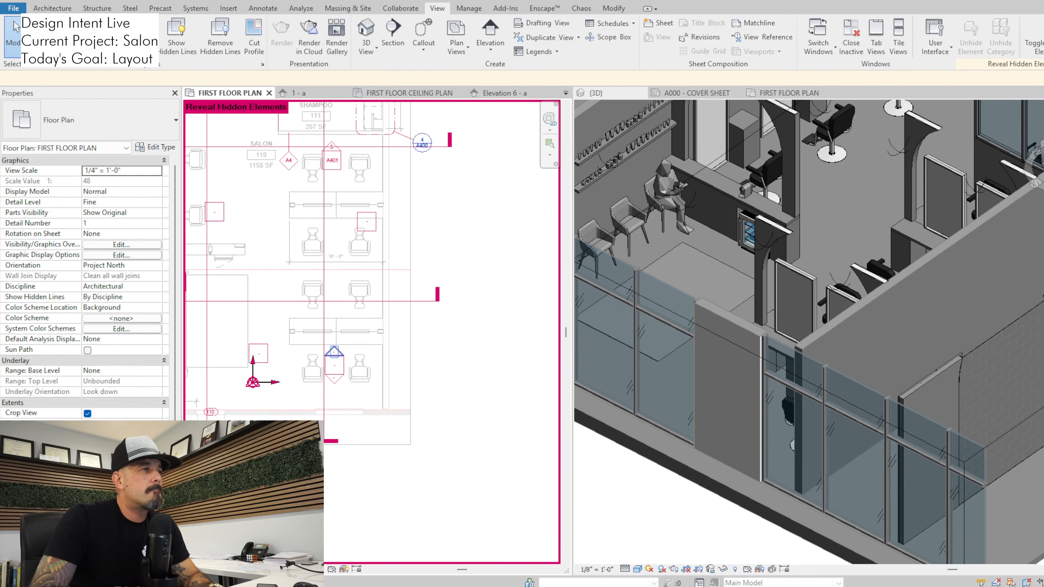
{"action": "double_click", "coordinate": [334, 352]}
{"action": "scroll", "coordinate": [438, 421], "scroll_direction": "up", "scroll_amount": 2}
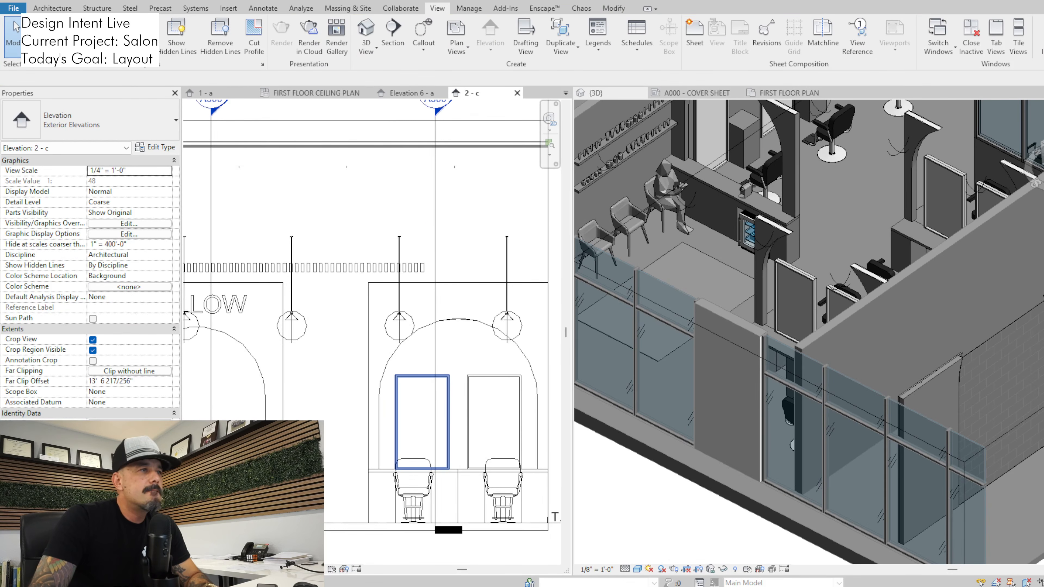
Edit the profile of the arched wall above the front styling station and lower its arch closer to the mirrors
{"action": "middle_click_drag", "start_coordinate": [437, 421], "coordinate": [411, 367]}
{"action": "scroll", "coordinate": [419, 335], "scroll_direction": "down", "scroll_amount": 4}
{"action": "scroll", "coordinate": [421, 334], "scroll_direction": "up", "scroll_amount": 2}
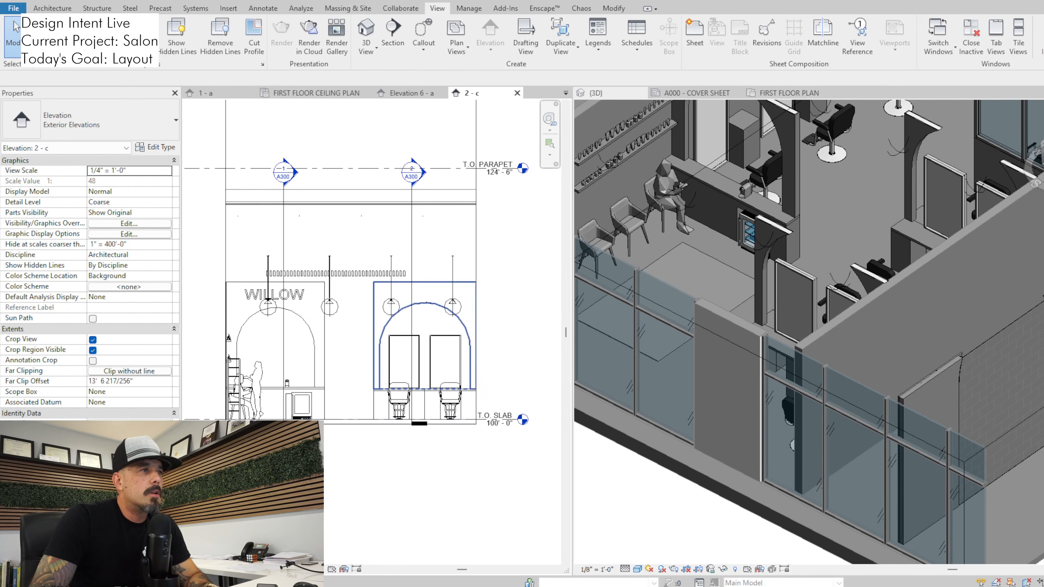
{"action": "left_click", "coordinate": [424, 304]}
{"action": "left_click", "coordinate": [504, 37]}
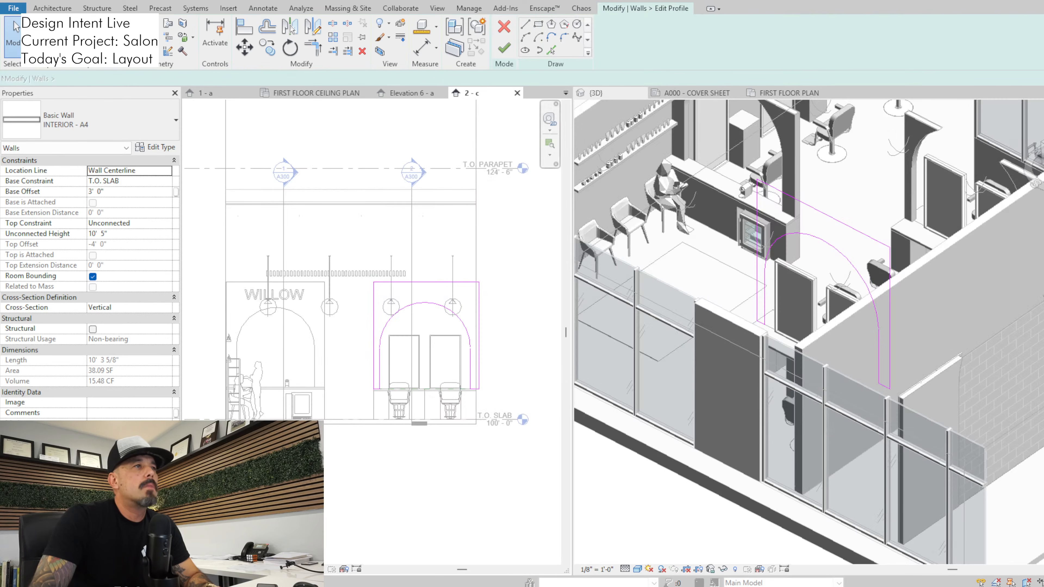
{"action": "left_click", "coordinate": [428, 303]}
{"action": "scroll", "coordinate": [428, 305], "scroll_direction": "up", "scroll_amount": 2}
{"action": "left_click_drag", "start_coordinate": [428, 301], "coordinate": [427, 325]}
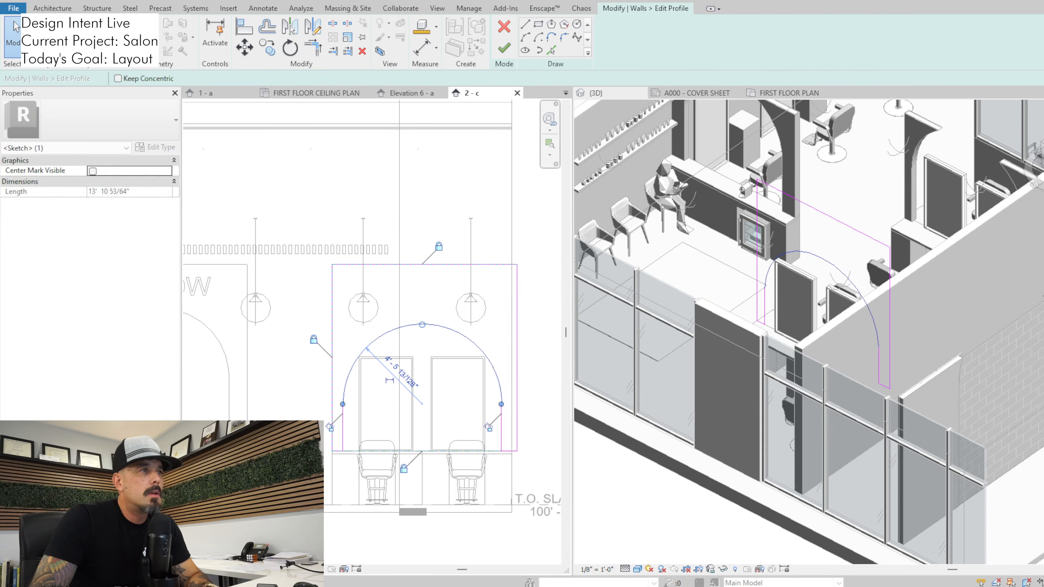
Lower the top edge of the arched wall's profile by 2'-4 1/2", remove the conflicting constraints and finish the profile
{"action": "left_click", "coordinate": [449, 265]}
{"action": "left_click_drag", "start_coordinate": [449, 264], "coordinate": [449, 307]}
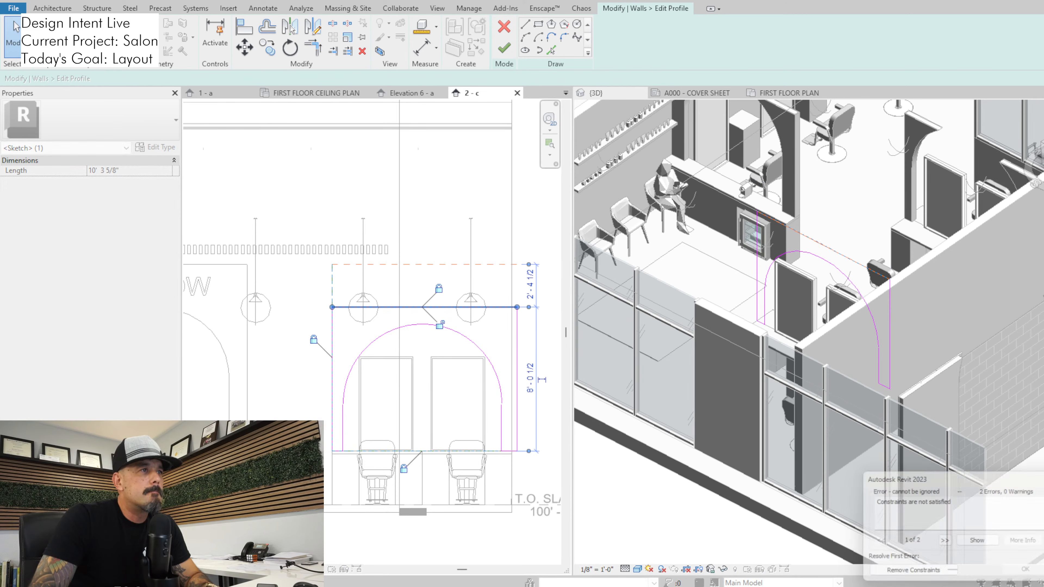
{"action": "left_click", "coordinate": [910, 574]}
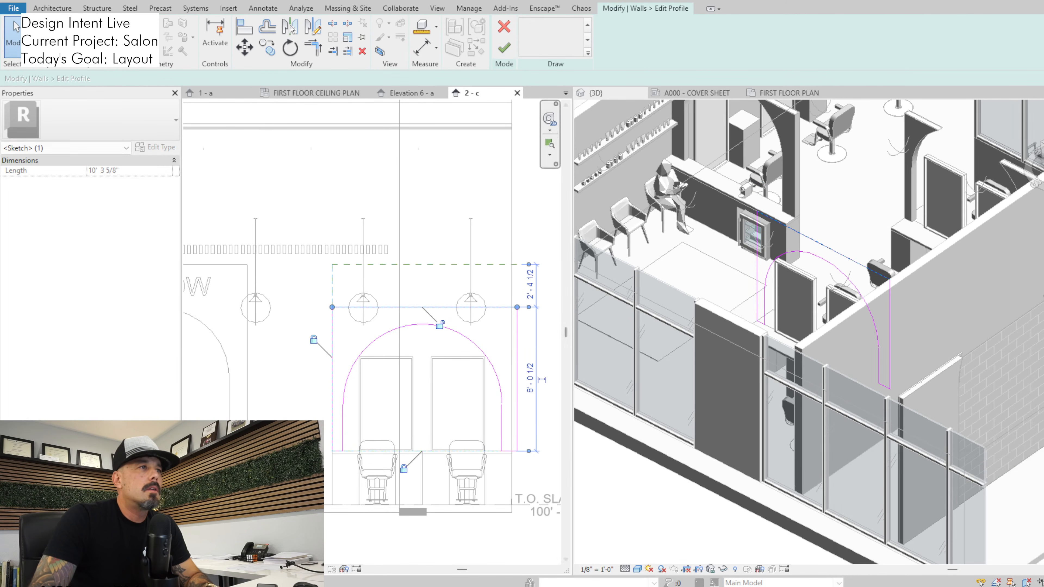
{"action": "left_click", "coordinate": [503, 48]}
{"action": "key", "text": "Escape"}
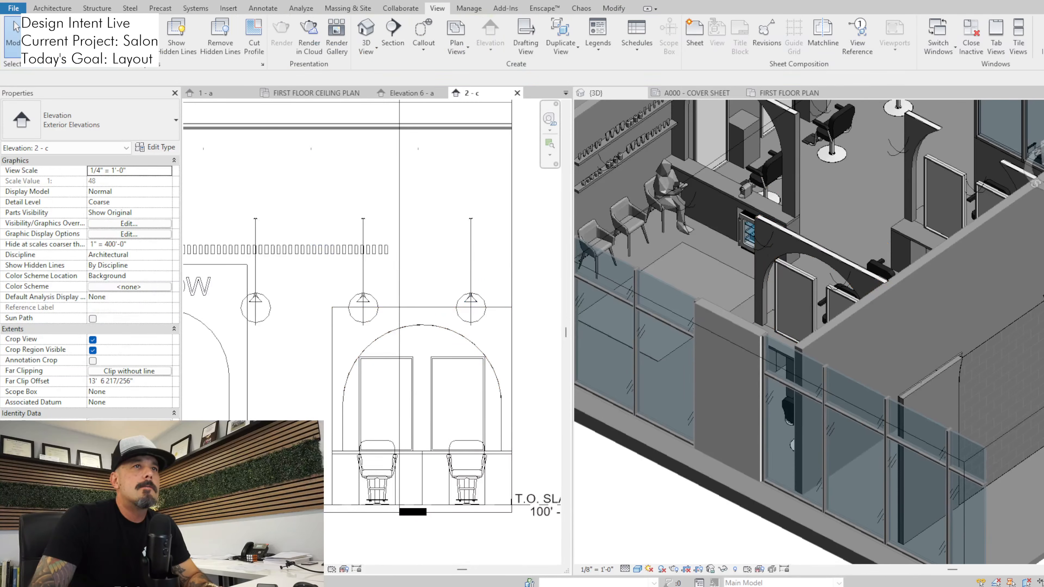
Switch to Enscape and review the lowered front arch against the other arches from the storefront and from inside the salon
{"action": "scroll", "coordinate": [522, 378], "scroll_direction": "up", "scroll_amount": 5}
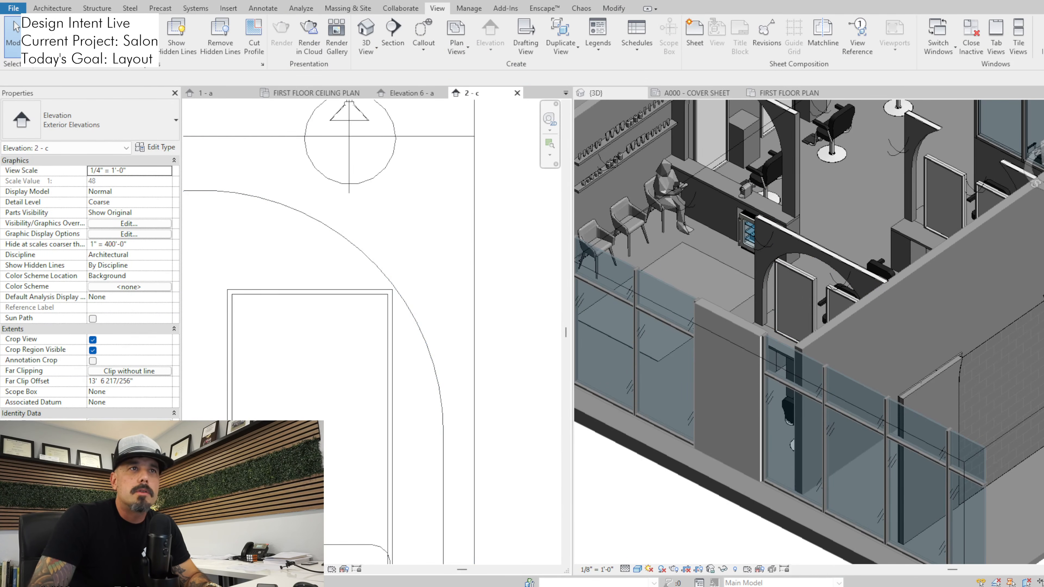
{"action": "key", "text": "alt+Tab"}
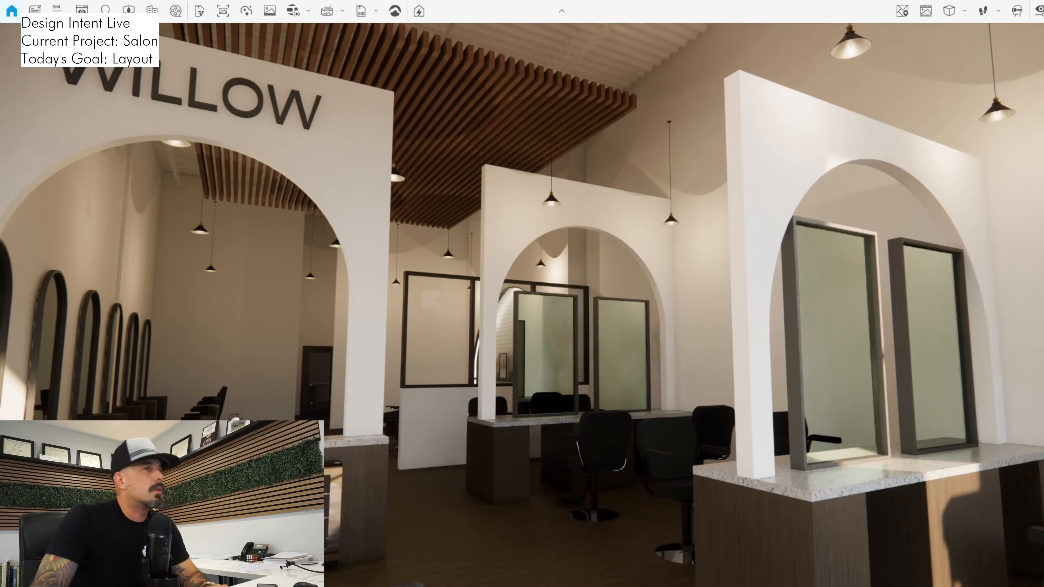
{"action": "key", "text": "s"}
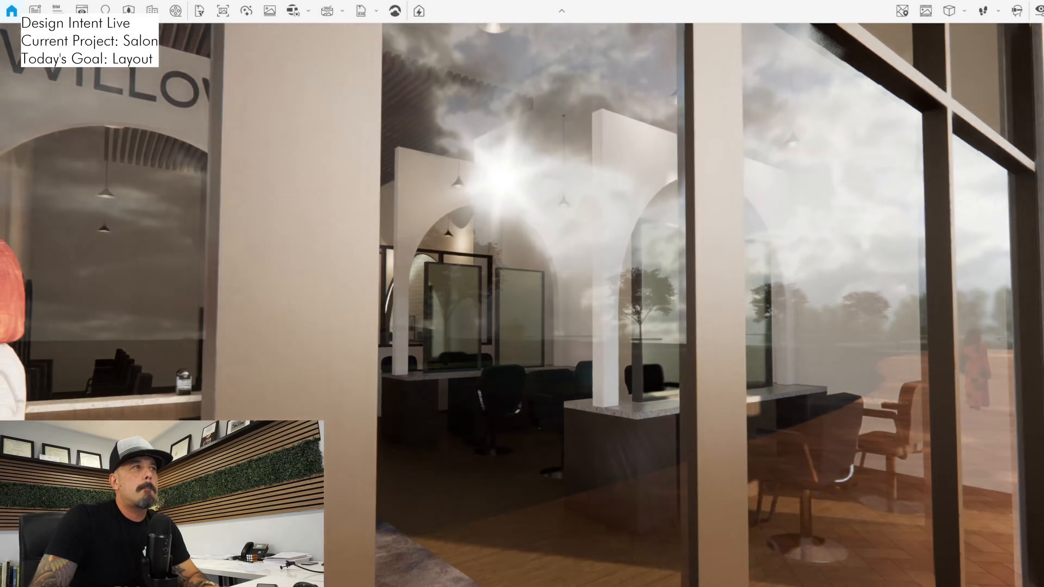
{"action": "key", "text": "w"}
{"action": "left_click_drag", "start_coordinate": [522, 304], "coordinate": [945, 298]}
{"action": "key", "text": "w"}
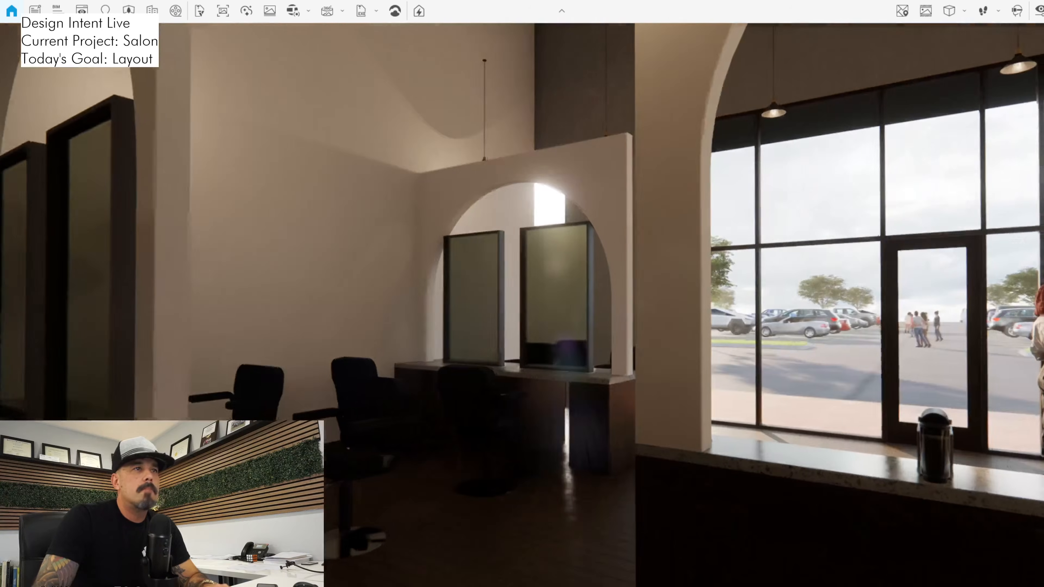
{"action": "key", "text": "s"}
{"action": "key", "text": "s"}
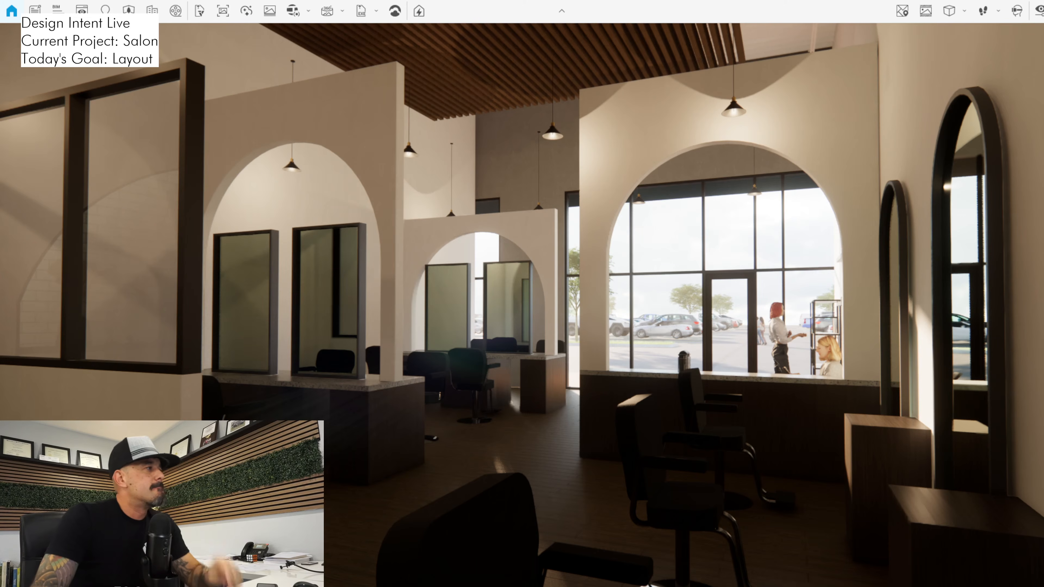
{"action": "left_click_drag", "start_coordinate": [522, 304], "coordinate": [801, 296]}
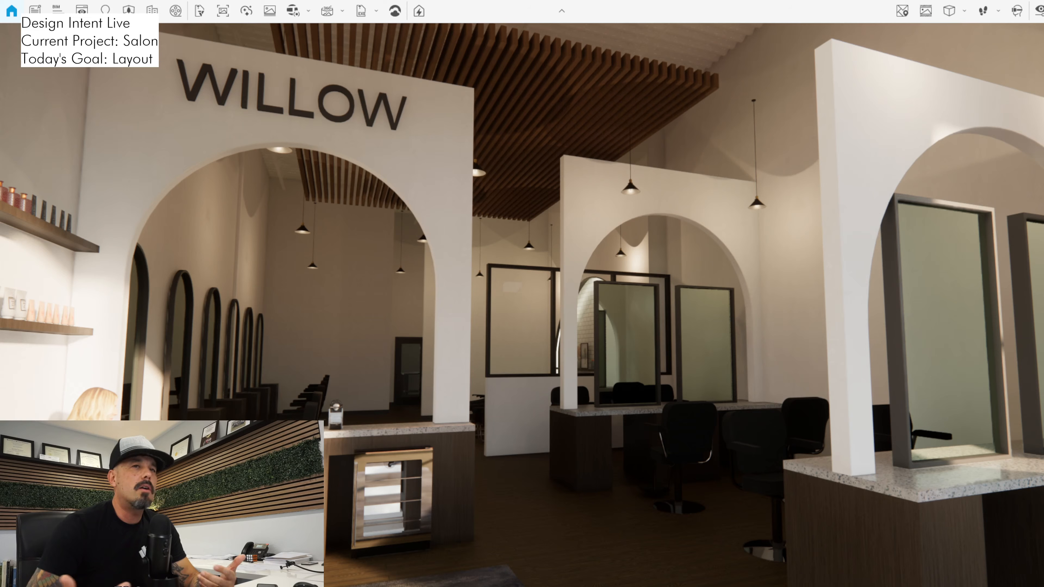
{"action": "left_click_drag", "start_coordinate": [522, 305], "coordinate": [583, 362]}
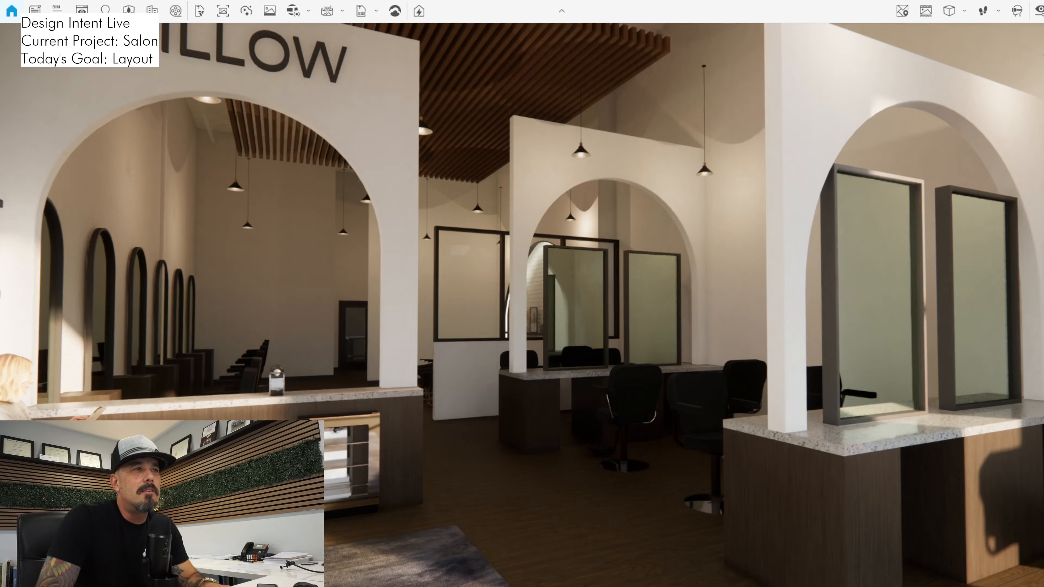
Switch to Revit and delete the arched walls above both double-sided styling stations in the 3D view
{"action": "key", "text": "alt+Tab"}
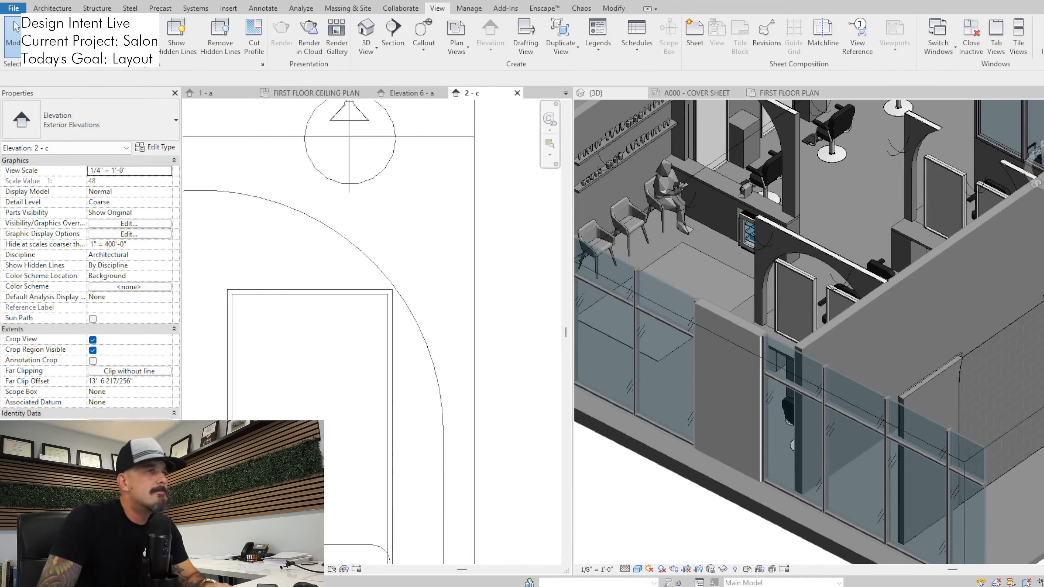
{"action": "left_click", "coordinate": [811, 240]}
{"action": "scroll", "coordinate": [810, 241], "scroll_direction": "down", "scroll_amount": 1}
{"action": "middle_click_drag", "start_coordinate": [811, 241], "coordinate": [803, 259]}
{"action": "key", "text": "Delete"}
{"action": "left_click", "coordinate": [893, 170]}
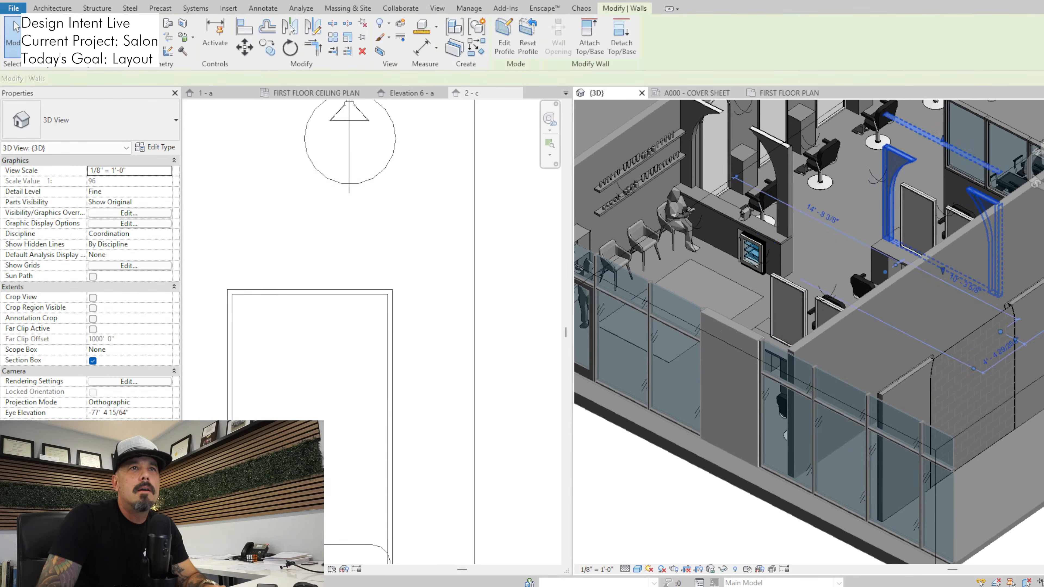
{"action": "key", "text": "Delete"}
Switch to Enscape and examine the reception desk and double-sided styling stations without the arched walls
{"action": "key", "text": "alt+Tab"}
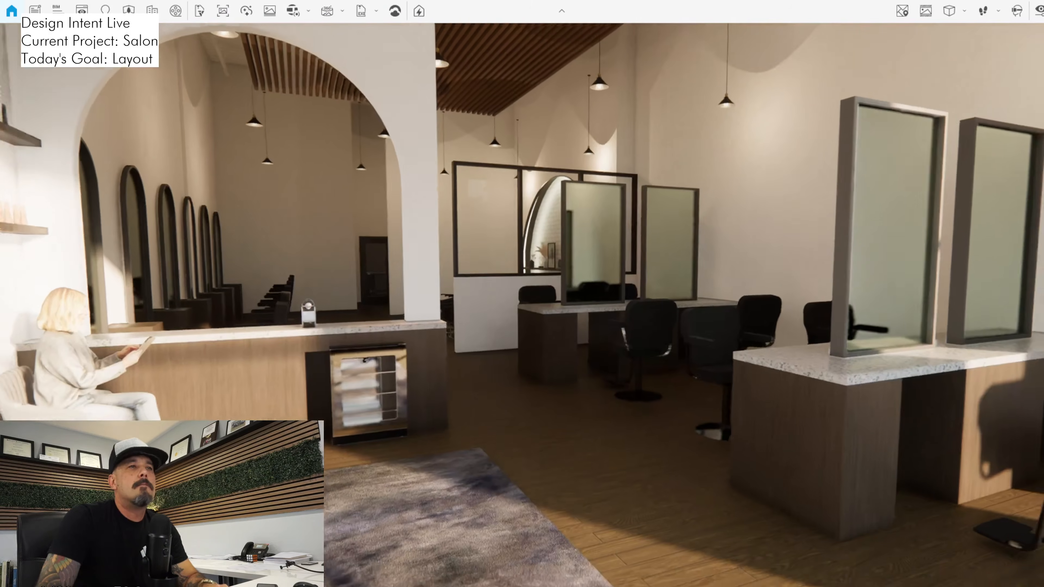
{"action": "key", "text": "s"}
{"action": "key", "text": "w"}
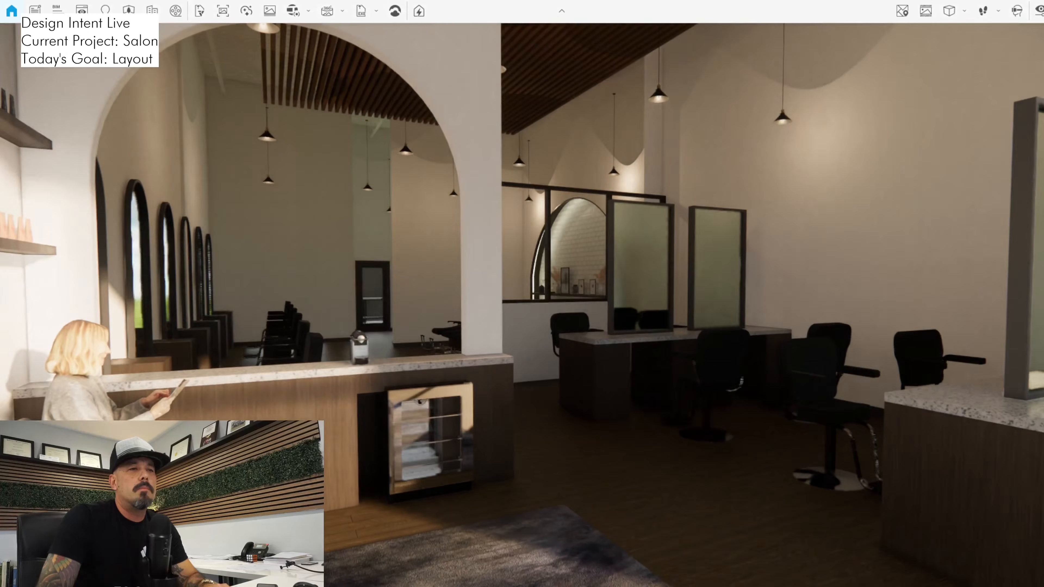
{"action": "left_click_drag", "start_coordinate": [561, 304], "coordinate": [526, 296]}
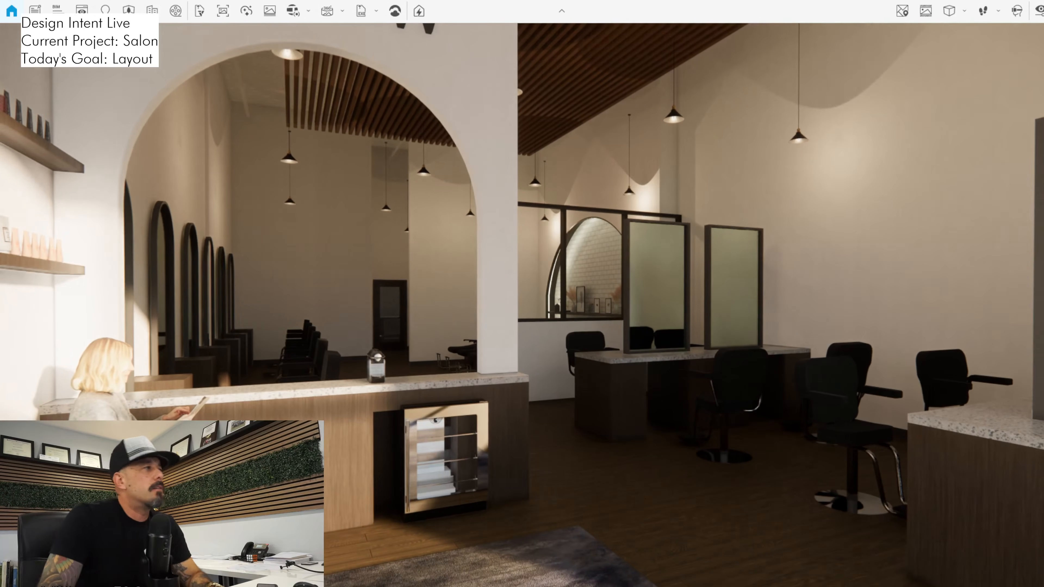
Switch to Revit and turn off the crop view and the hidden-elements display in the first floor plan
{"action": "key", "text": "alt+Tab"}
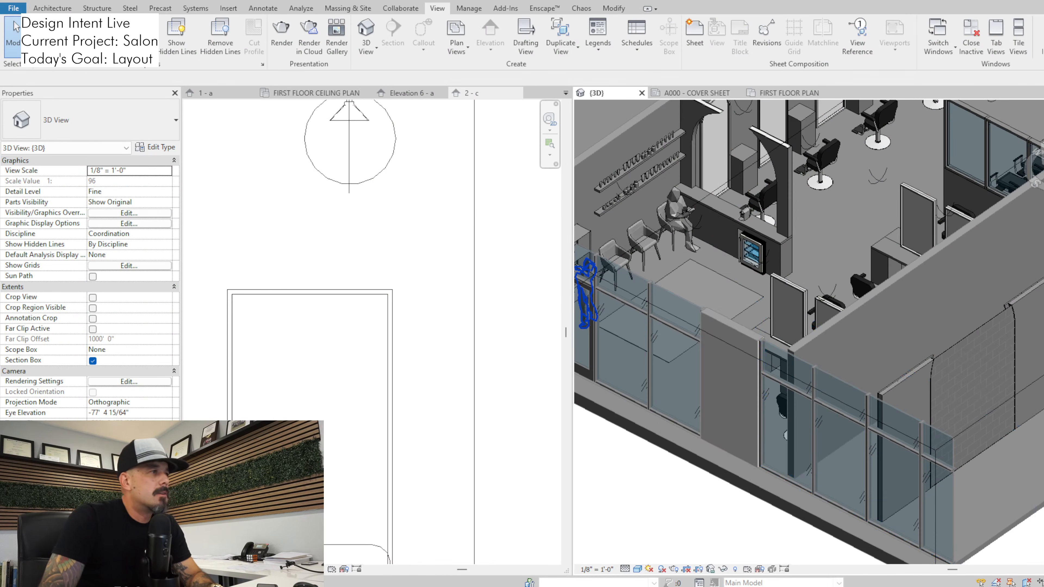
{"action": "scroll", "coordinate": [491, 300], "scroll_direction": "down", "scroll_amount": 10}
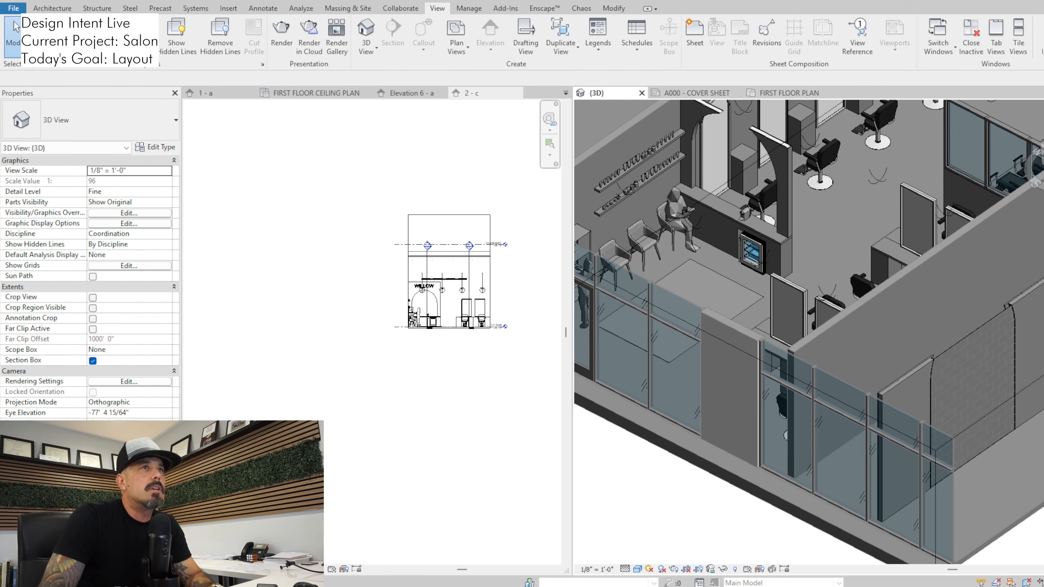
{"action": "scroll", "coordinate": [290, 267], "scroll_direction": "up", "scroll_amount": 3}
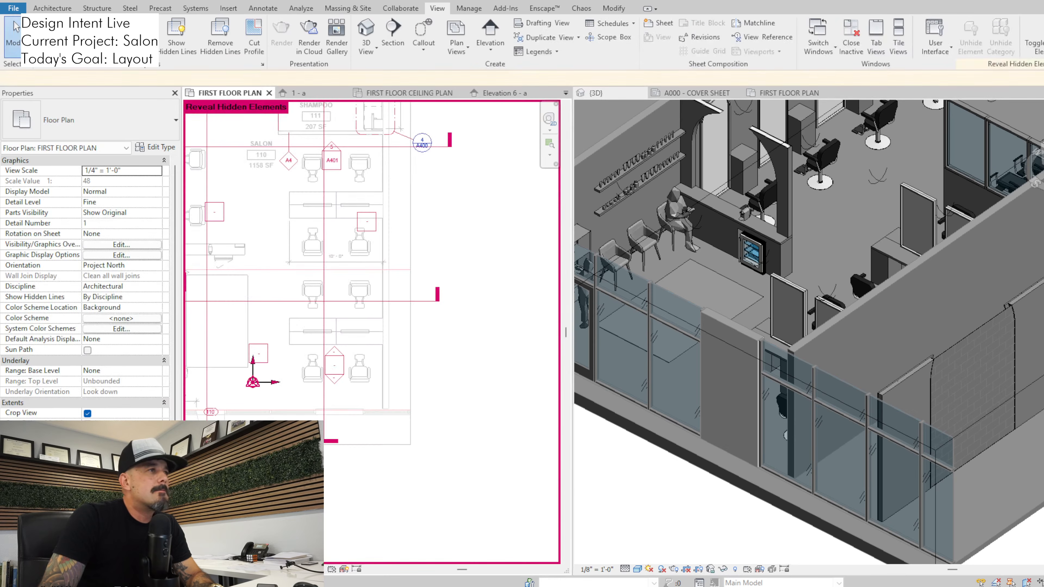
{"action": "scroll", "coordinate": [459, 277], "scroll_direction": "down", "scroll_amount": 2}
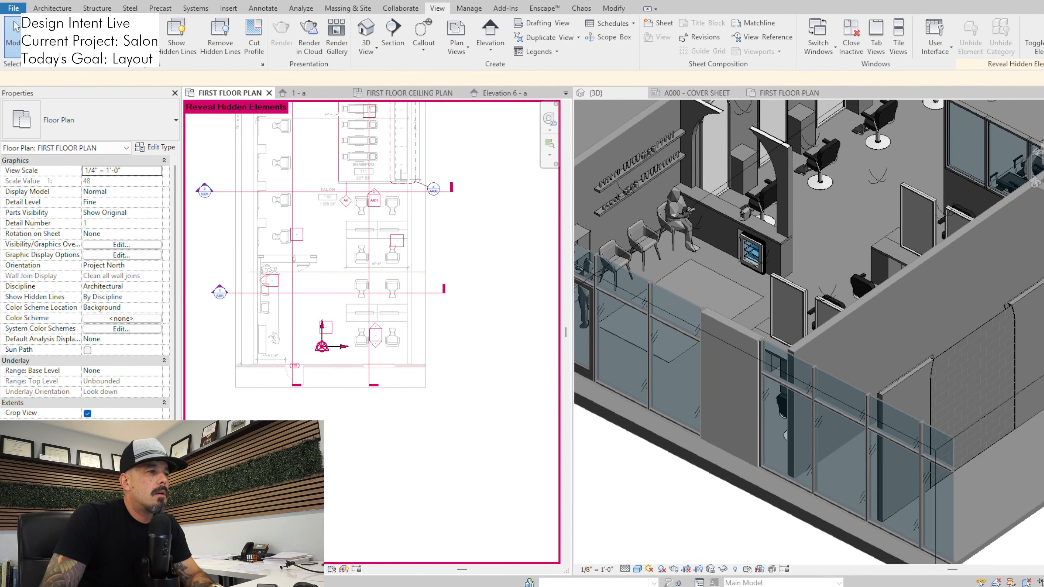
{"action": "left_click", "coordinate": [319, 569]}
{"action": "left_click", "coordinate": [282, 569]}
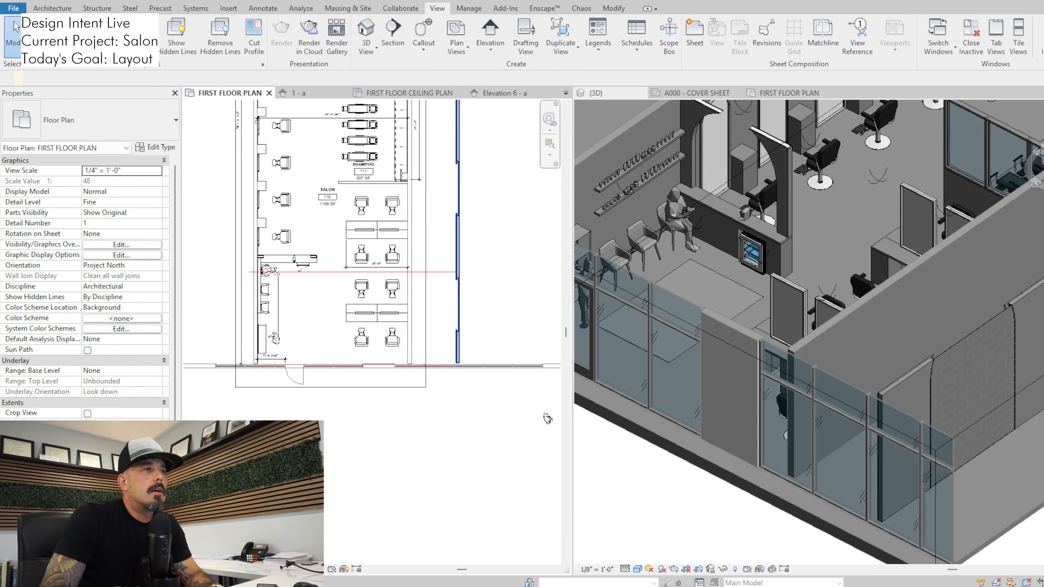
Move the arched wall model parked outside the building onto the salon's side wall beside the double-sided styling stations in the floor plan
{"action": "middle_click_drag", "start_coordinate": [542, 419], "coordinate": [517, 522]}
{"action": "key", "text": "m"}
{"action": "key", "text": "v"}
{"action": "scroll", "coordinate": [432, 433], "scroll_direction": "up", "scroll_amount": 5}
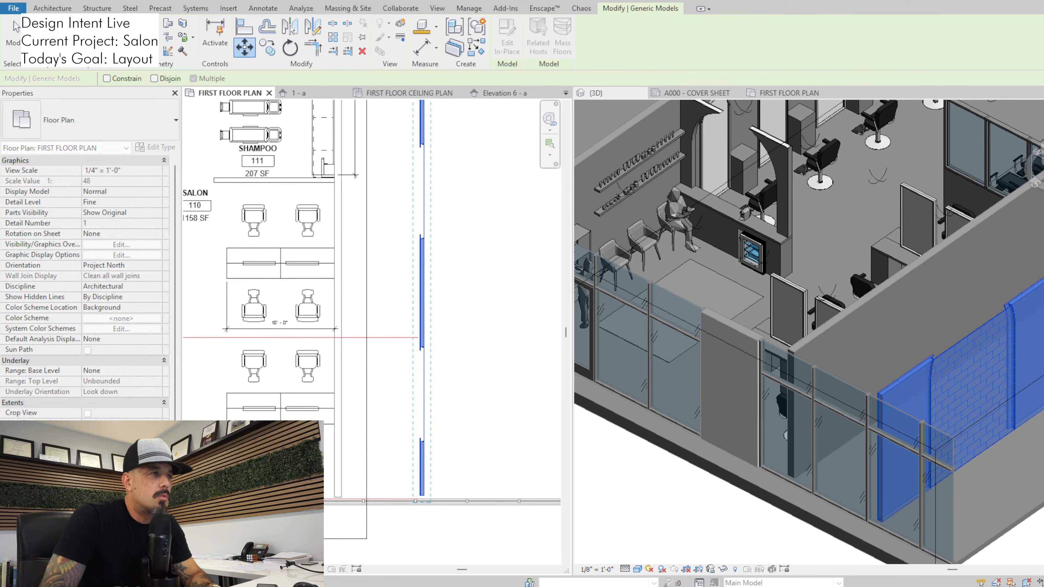
{"action": "left_click", "coordinate": [422, 449]}
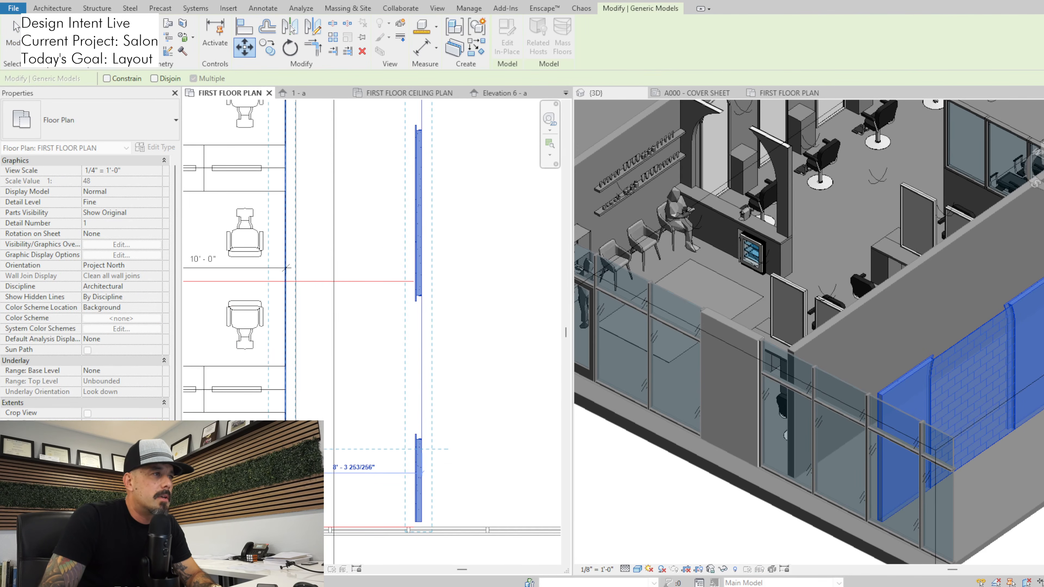
{"action": "left_click", "coordinate": [286, 267]}
{"action": "key", "text": "Escape"}
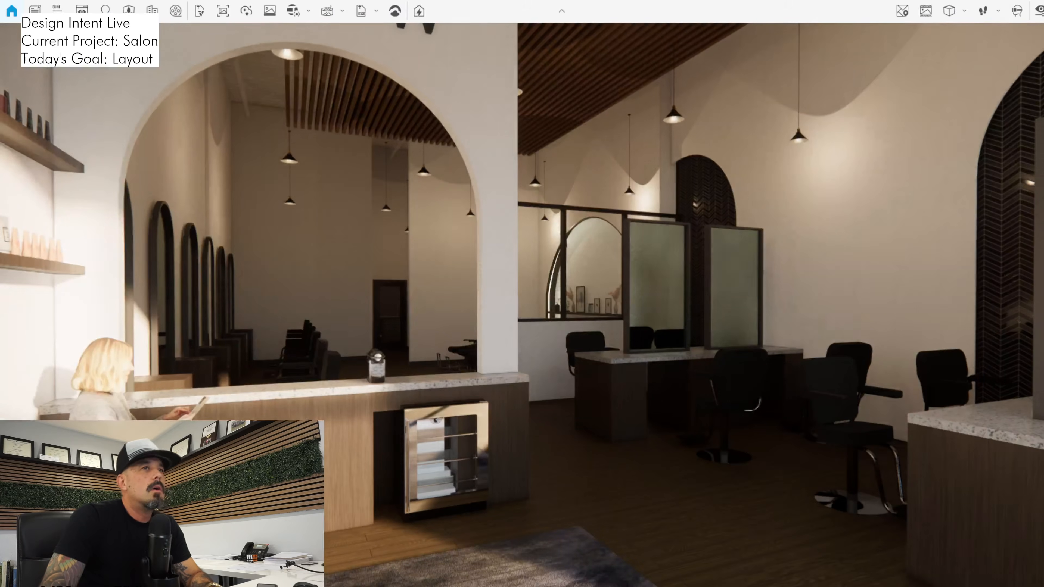
Switch to Enscape and examine the dark herringbone-tiled wall arches behind the double-sided styling stations from the reception area
{"action": "left_click_drag", "start_coordinate": [522, 304], "coordinate": [719, 305]}
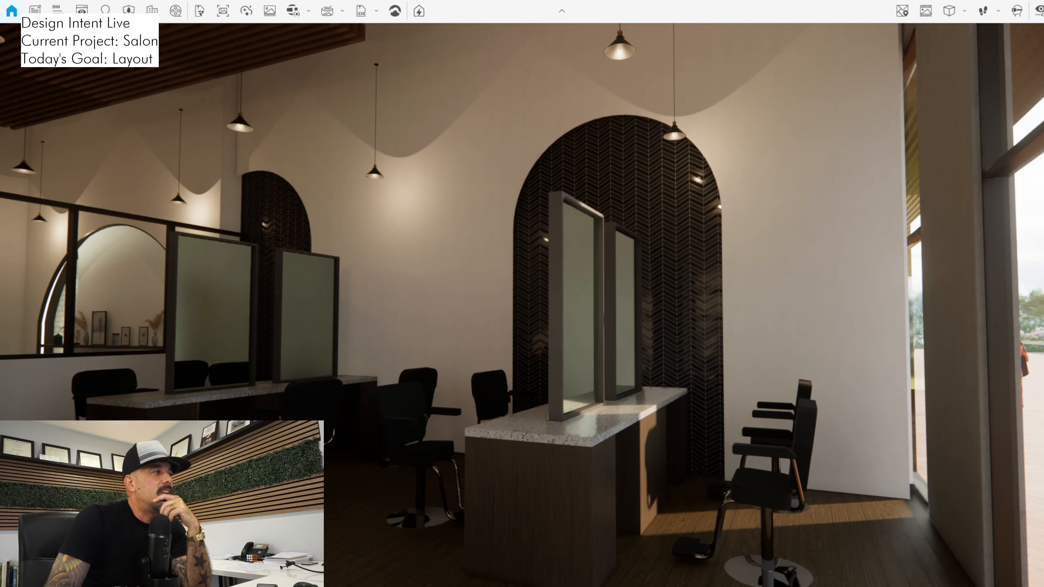
{"action": "left_click_drag", "start_coordinate": [522, 304], "coordinate": [211, 381]}
{"action": "key", "text": "s"}
{"action": "key", "text": "s"}
{"action": "key", "text": "w"}
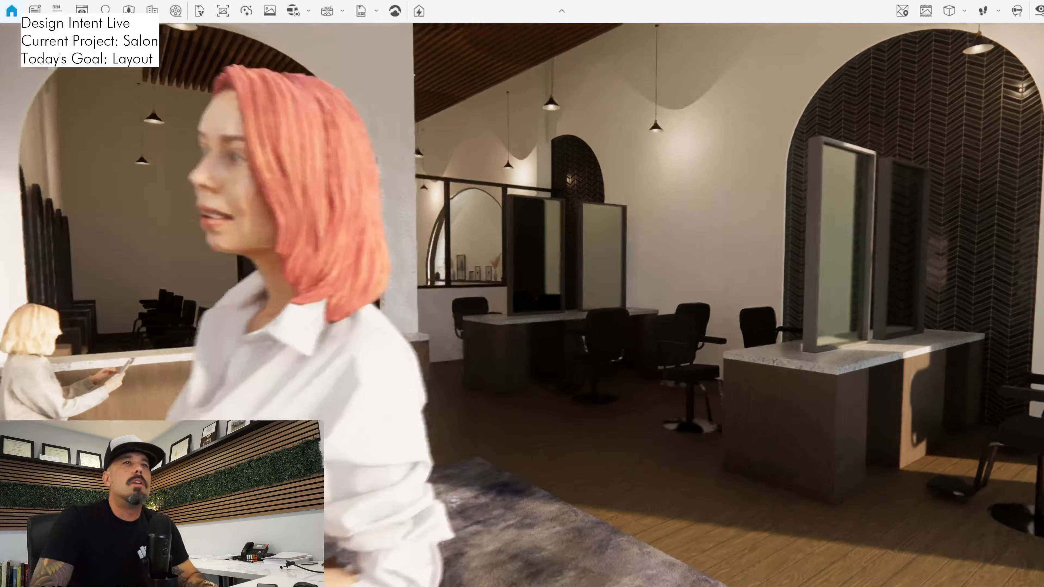
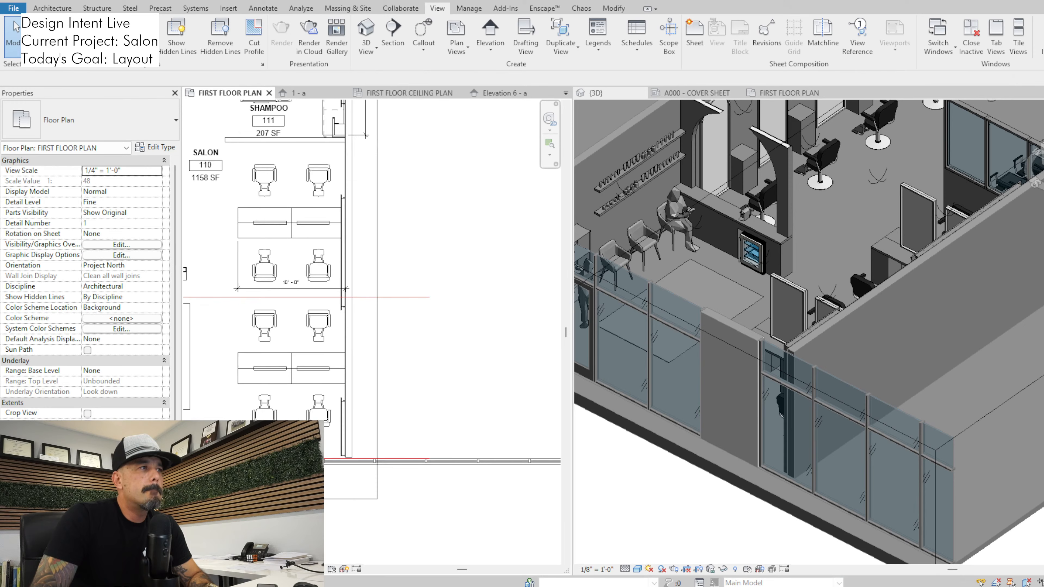
Examine the shampoo area's arched niche and glazed partition in Enscape, and return to the Revit floor plan
{"action": "middle_click_drag", "start_coordinate": [386, 247], "coordinate": [394, 325]}
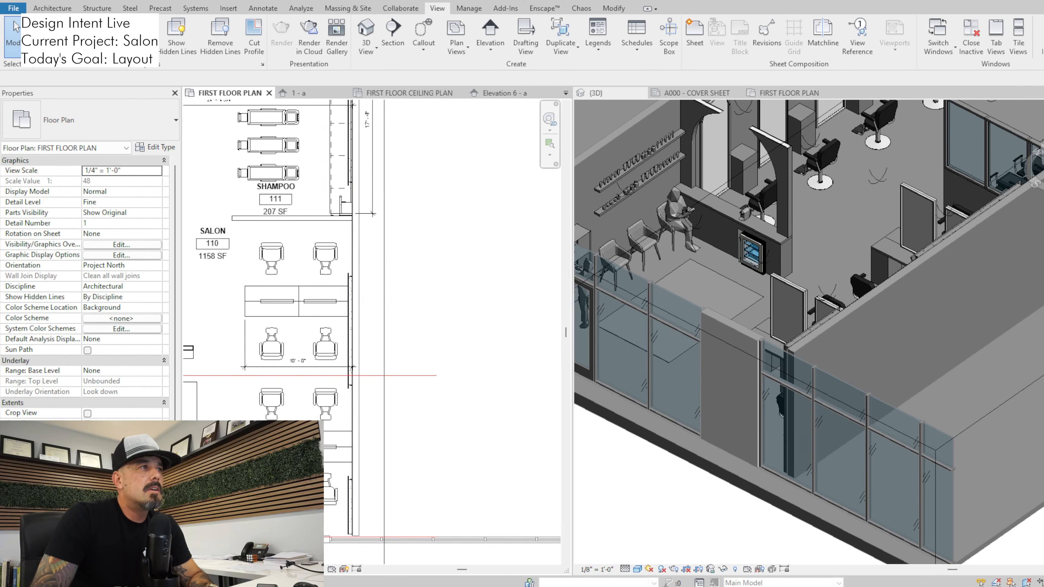
{"action": "scroll", "coordinate": [376, 124], "scroll_direction": "up", "scroll_amount": 2}
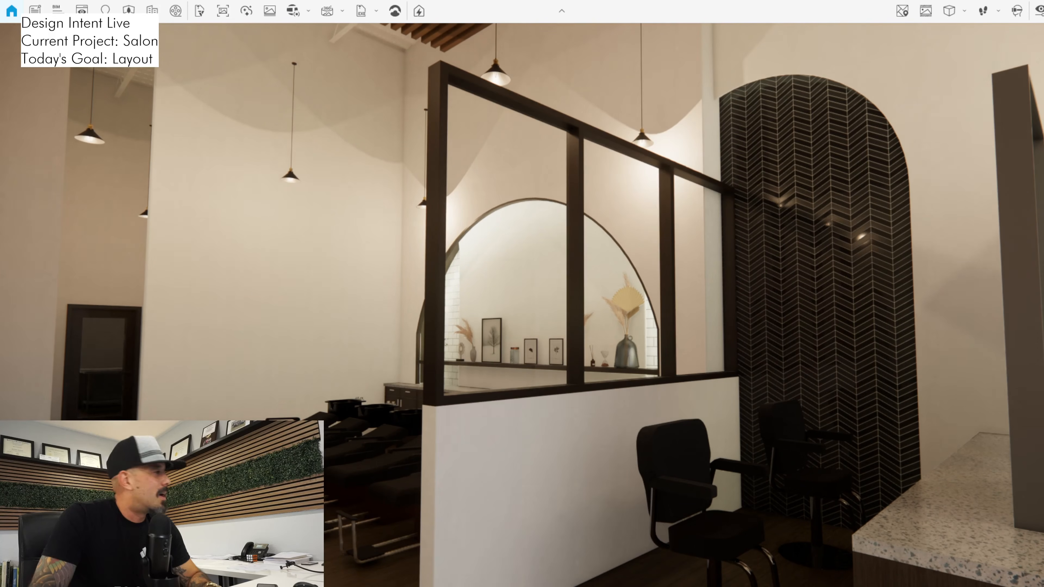
{"action": "key", "text": "alt+Tab"}
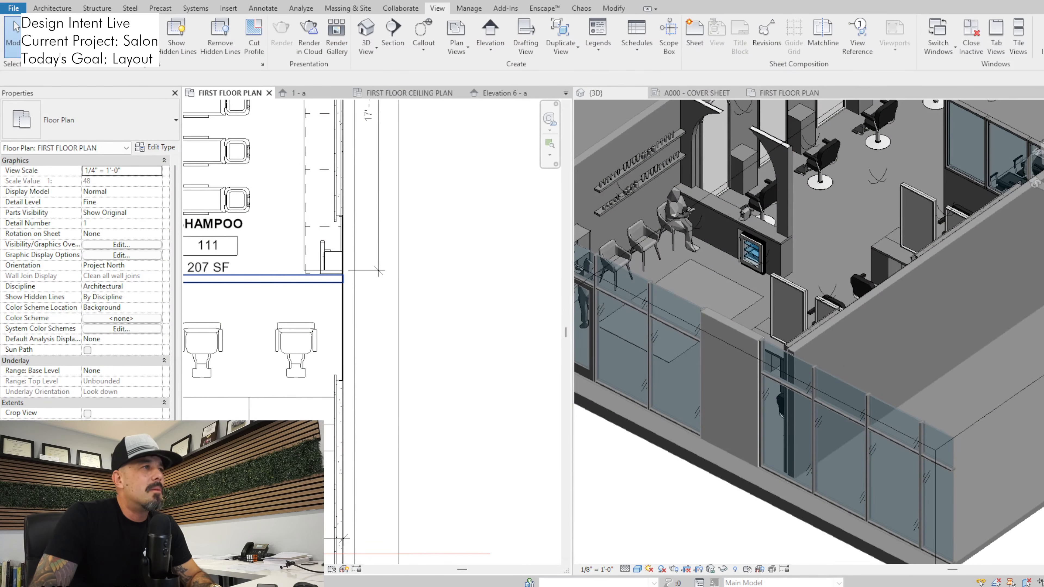
Pin the wood slat cloud ceiling in place in the first floor ceiling plan
{"action": "left_click", "coordinate": [263, 279]}
{"action": "middle_click_drag", "start_coordinate": [263, 279], "coordinate": [524, 332]}
{"action": "key", "text": "Escape"}
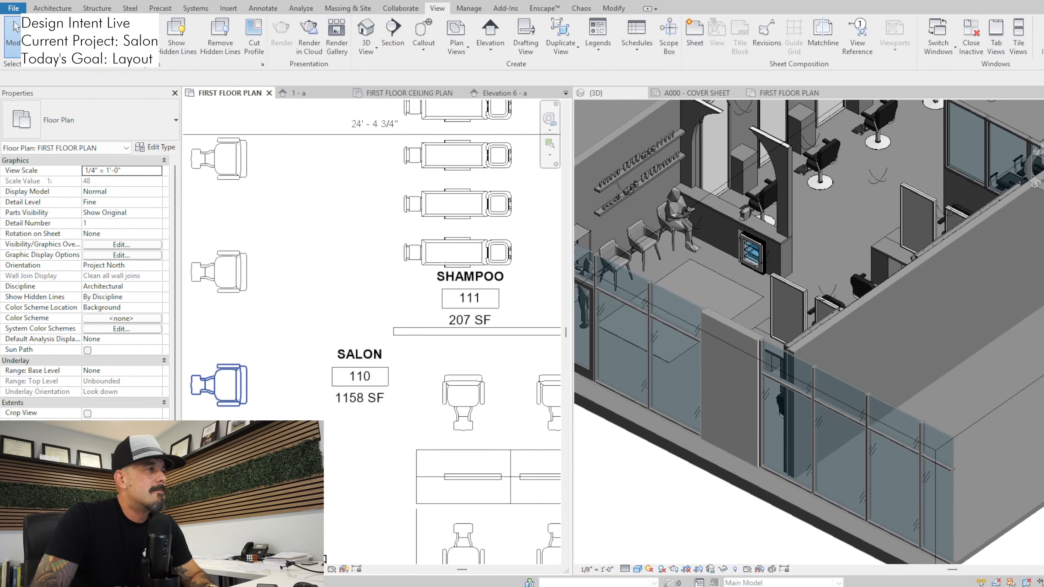
{"action": "left_click", "coordinate": [409, 92]}
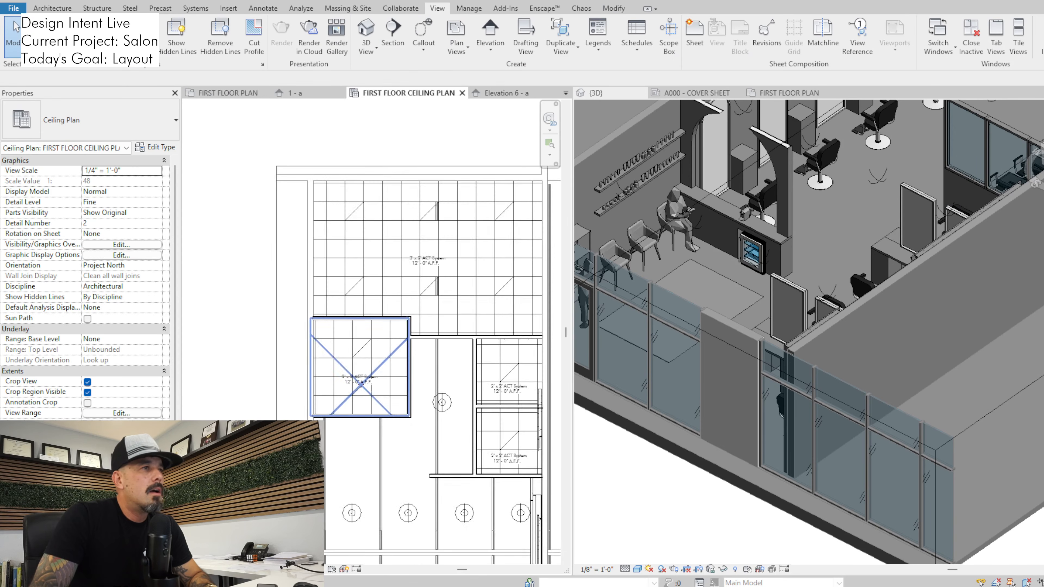
{"action": "middle_click_drag", "start_coordinate": [440, 467], "coordinate": [360, 240]}
{"action": "scroll", "coordinate": [400, 365], "scroll_direction": "up", "scroll_amount": 2}
{"action": "middle_click_drag", "start_coordinate": [406, 493], "coordinate": [381, 340]}
{"action": "scroll", "coordinate": [396, 341], "scroll_direction": "up", "scroll_amount": 3}
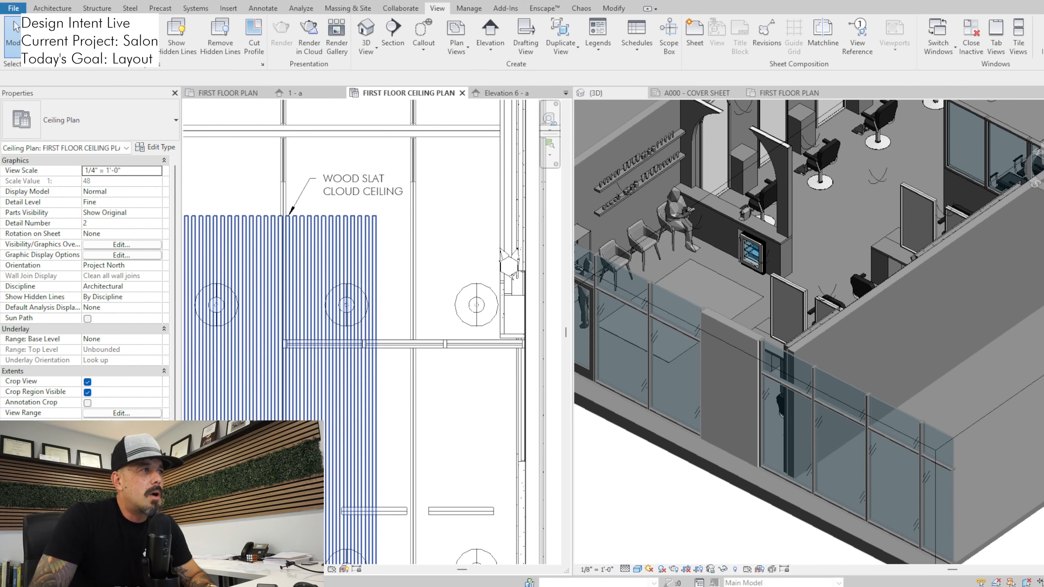
{"action": "left_click", "coordinate": [271, 344]}
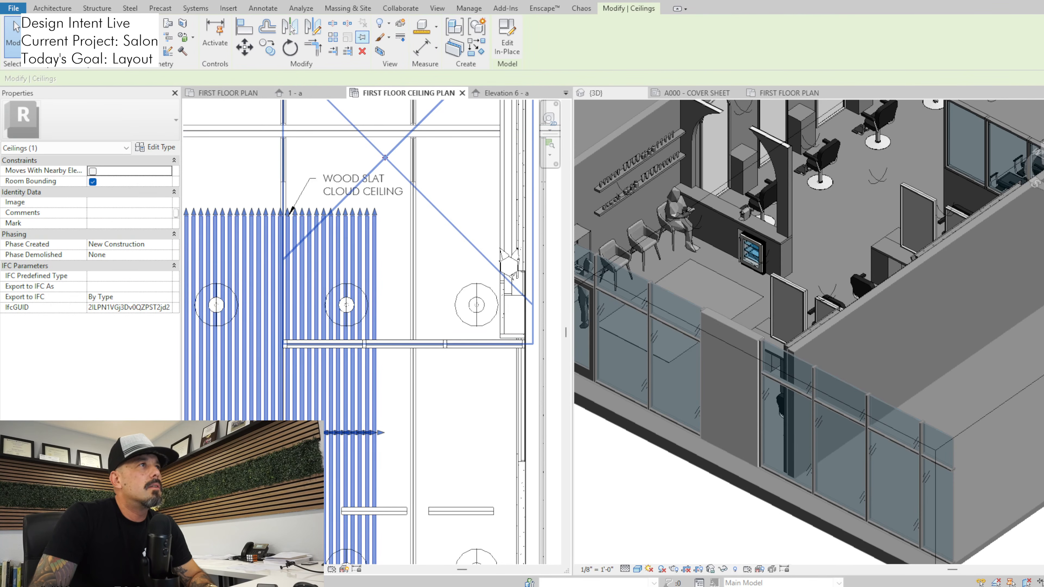
{"action": "left_click", "coordinate": [362, 38]}
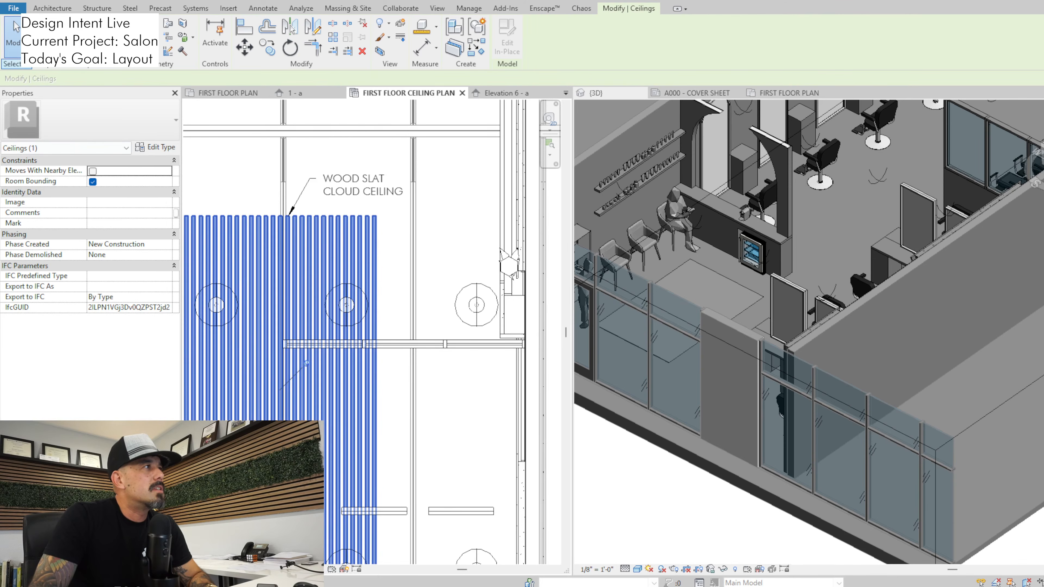
{"action": "left_click", "coordinate": [17, 64]}
{"action": "left_click", "coordinate": [16, 27]}
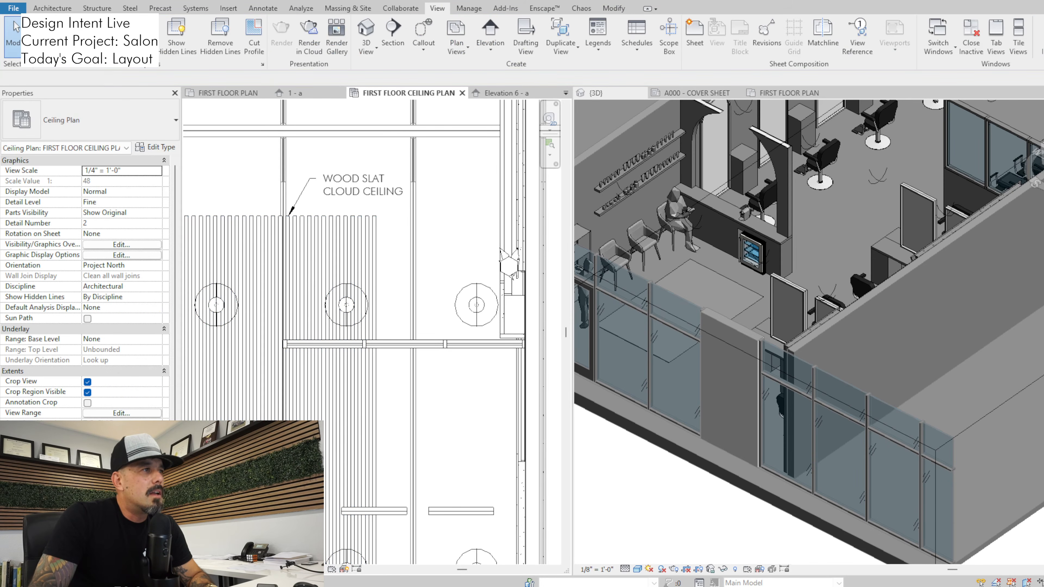
Try moving the storefront glazing beside the shampoo area to the front corner of the casework in the ceiling plan, and undo the move
{"action": "left_click_drag", "start_coordinate": [257, 316], "coordinate": [538, 375]}
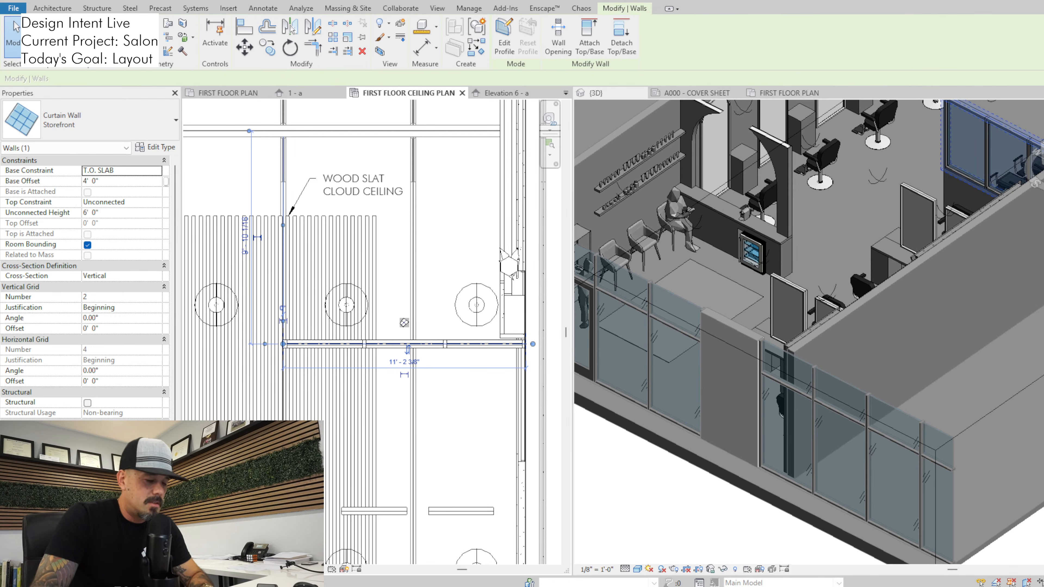
{"action": "key", "text": "m"}
{"action": "key", "text": "v"}
{"action": "scroll", "coordinate": [502, 344], "scroll_direction": "up", "scroll_amount": 5}
{"action": "middle_click_drag", "start_coordinate": [546, 329], "coordinate": [483, 330]}
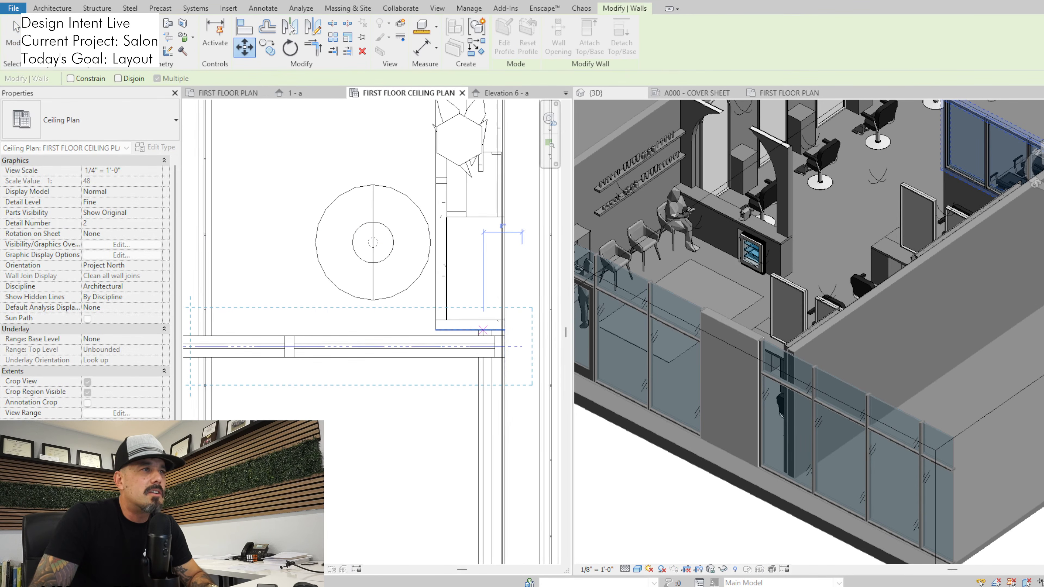
{"action": "scroll", "coordinate": [504, 330], "scroll_direction": "up", "scroll_amount": 3}
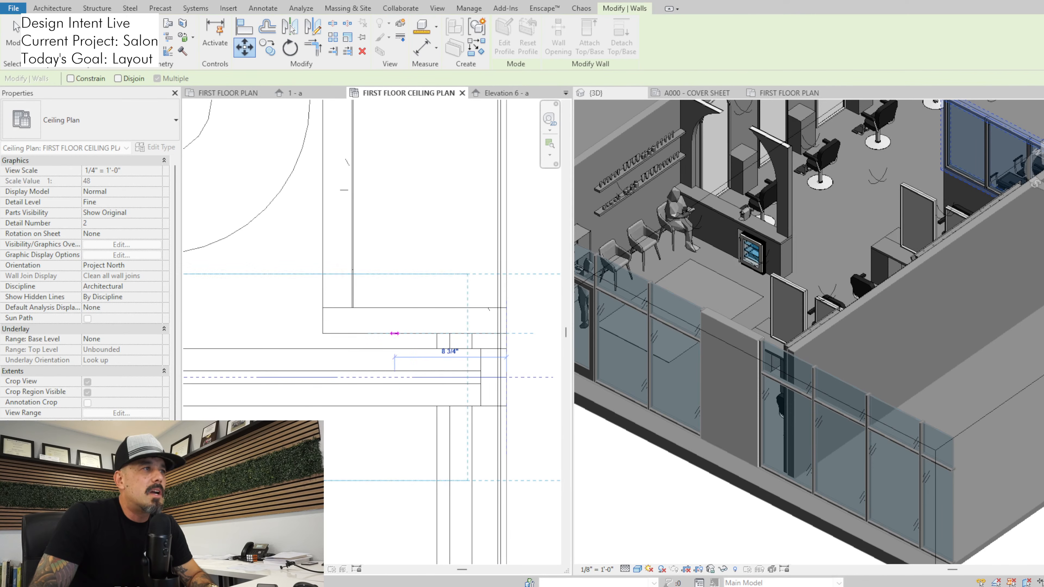
{"action": "left_click", "coordinate": [323, 333]}
{"action": "scroll", "coordinate": [318, 323], "scroll_direction": "down", "scroll_amount": 3}
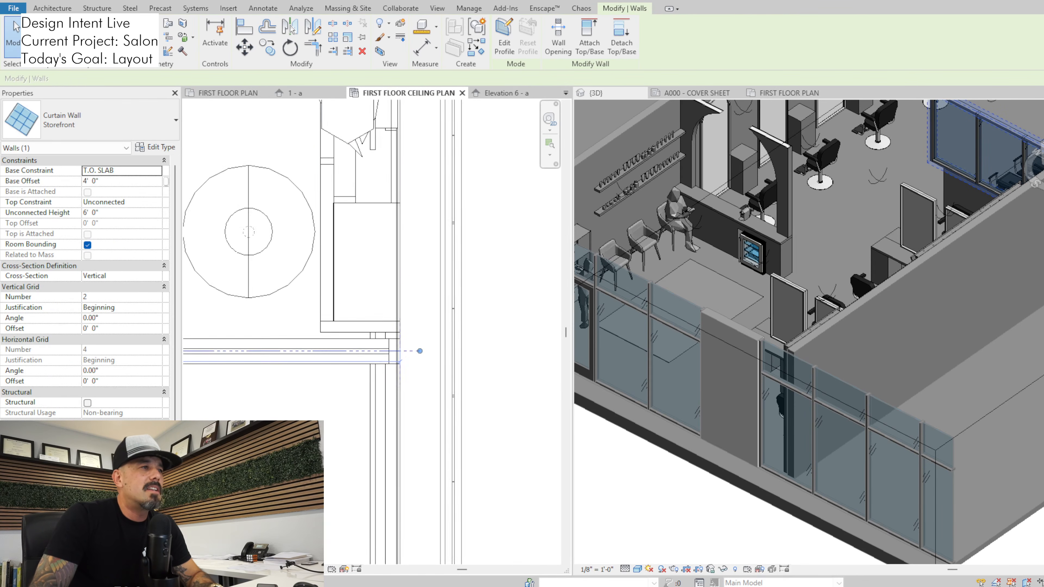
{"action": "middle_click_drag", "start_coordinate": [319, 324], "coordinate": [495, 346]}
{"action": "key", "text": "ctrl+z"}
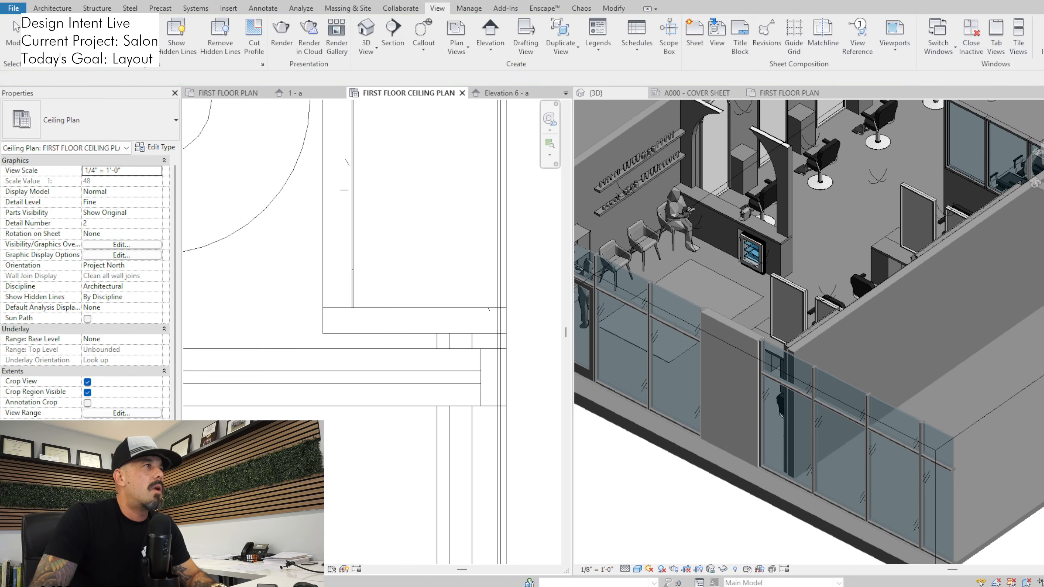
Close the duplicate first floor plan and move the half wall below the shampoo area away from the side wall, toward the casework front
{"action": "left_click", "coordinate": [789, 93]}
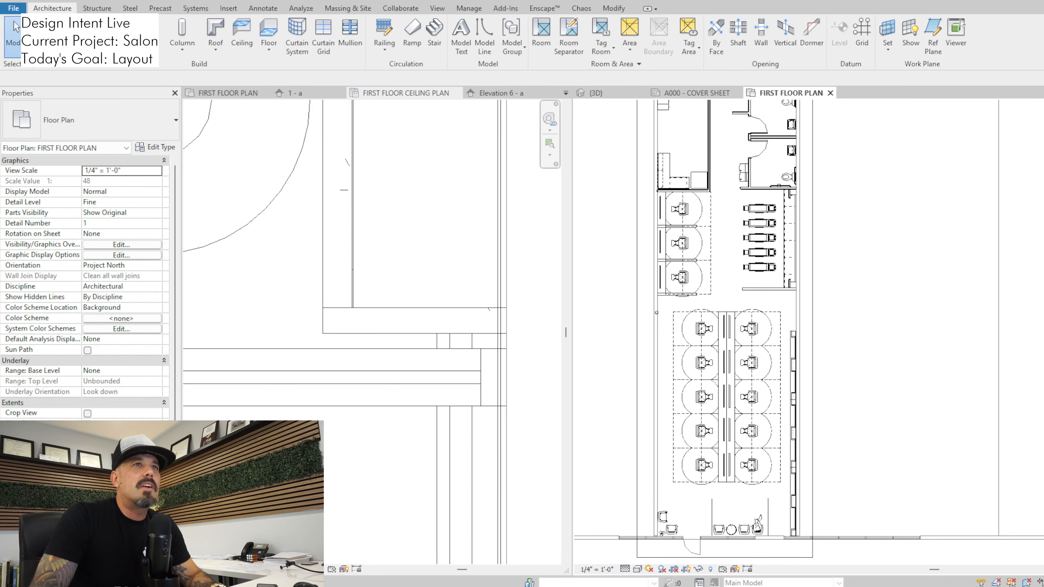
{"action": "left_click", "coordinate": [830, 93]}
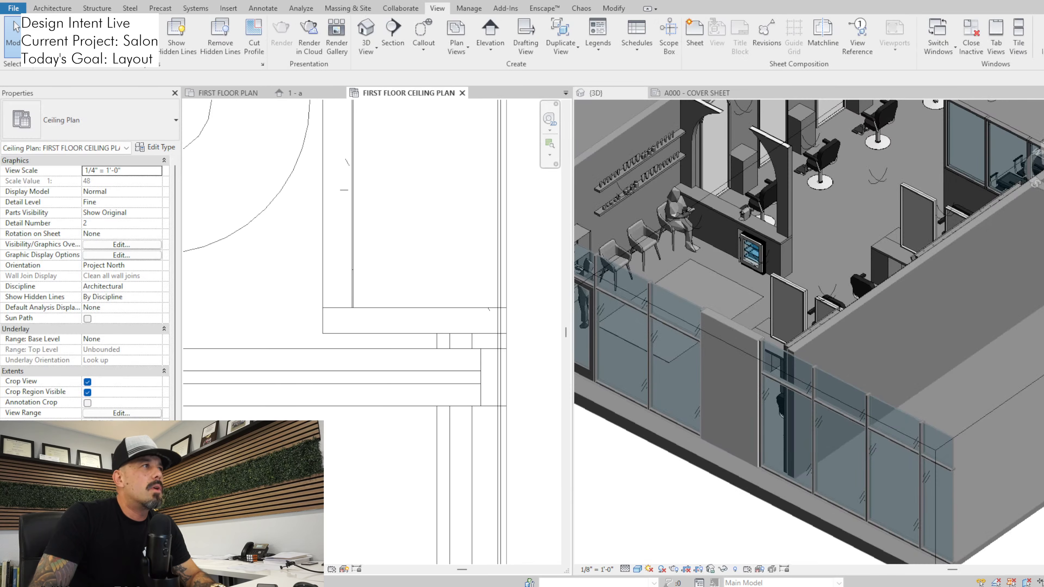
{"action": "left_click", "coordinate": [229, 93]}
{"action": "scroll", "coordinate": [367, 293], "scroll_direction": "down", "scroll_amount": 1}
{"action": "left_click", "coordinate": [510, 329]}
{"action": "middle_click_drag", "start_coordinate": [542, 330], "coordinate": [350, 339]}
{"action": "scroll", "coordinate": [344, 299], "scroll_direction": "up", "scroll_amount": 5}
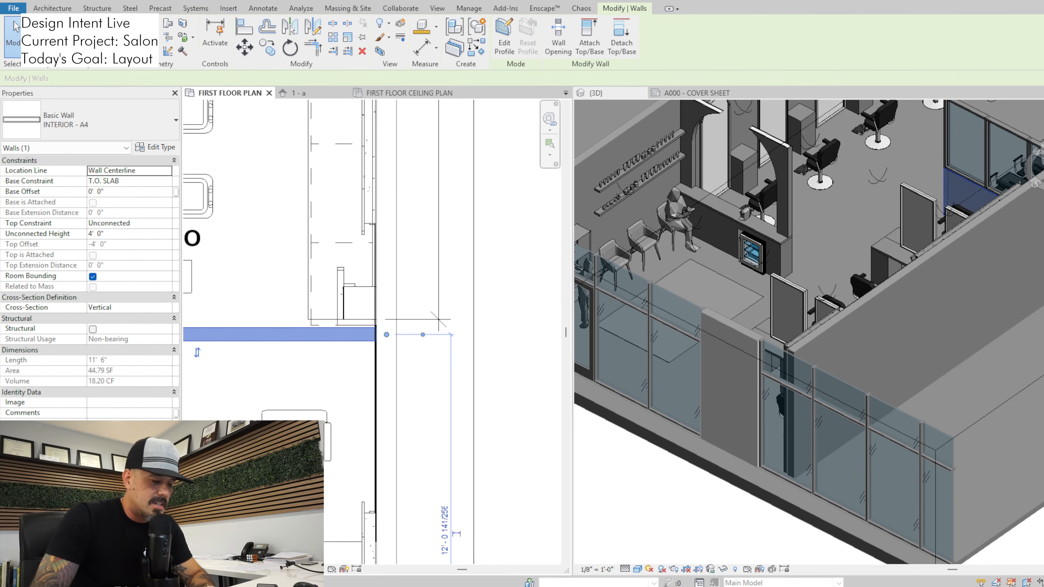
{"action": "key", "text": "m"}
{"action": "key", "text": "v"}
{"action": "scroll", "coordinate": [378, 331], "scroll_direction": "up", "scroll_amount": 3}
{"action": "scroll", "coordinate": [378, 329], "scroll_direction": "up", "scroll_amount": 2}
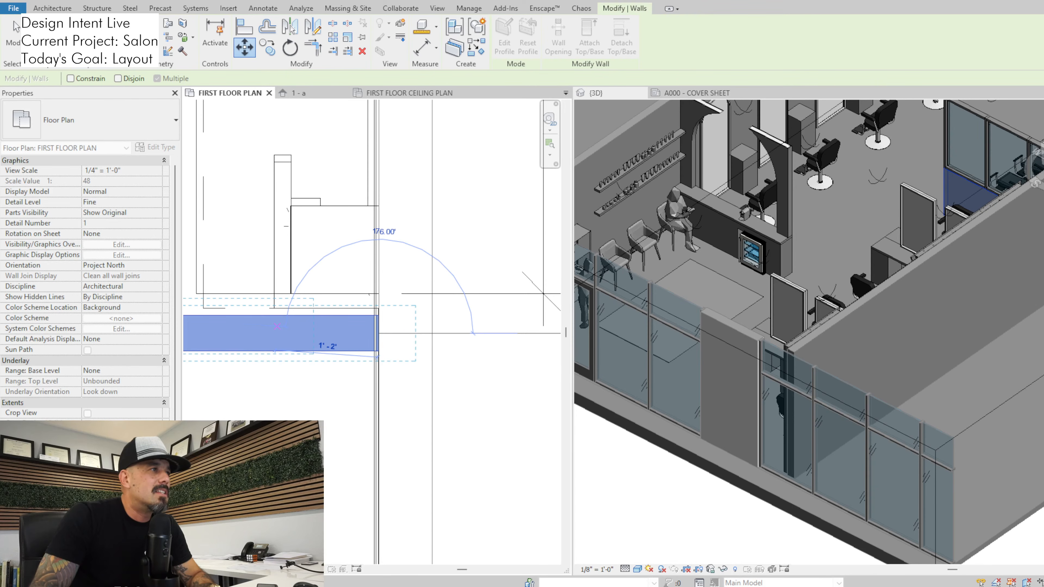
{"action": "left_click", "coordinate": [16, 26]}
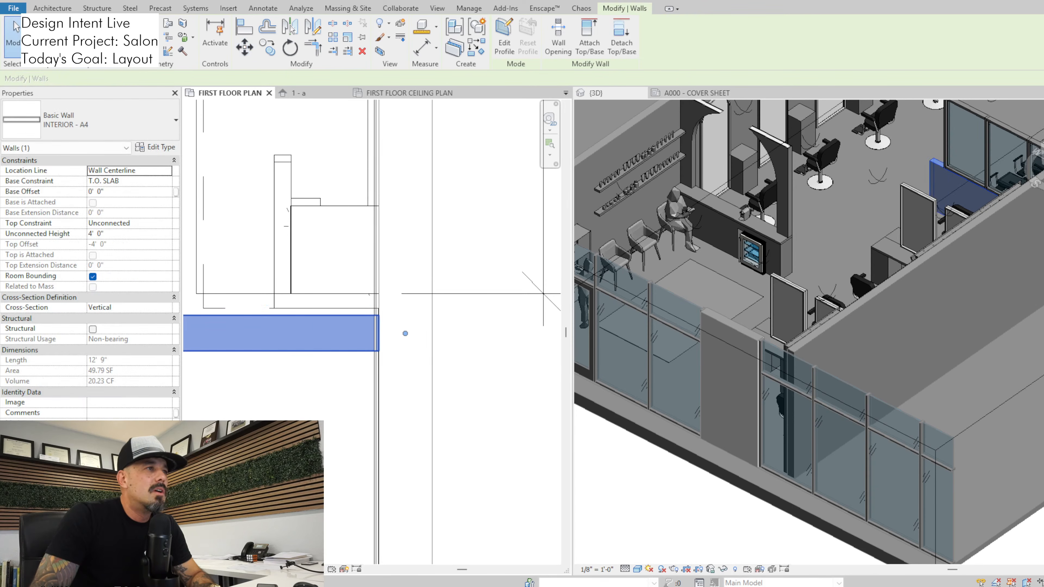
Shorten the half wall in the floor plan so its side-wall end stops in line with the shampoo casework's front face
{"action": "key", "text": "r"}
{"action": "key", "text": "m"}
{"action": "left_click", "coordinate": [16, 26]}
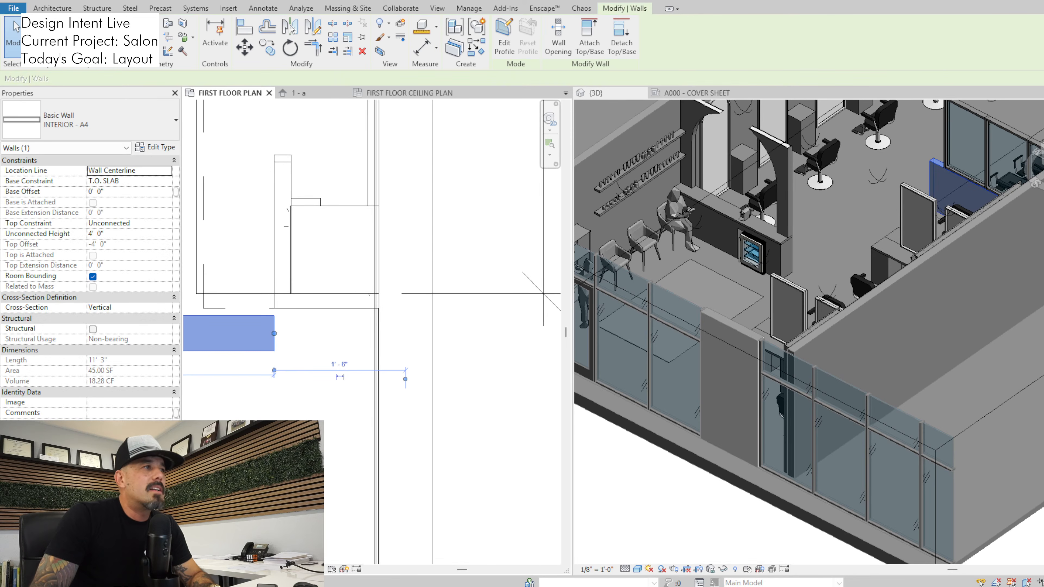
{"action": "key", "text": "Escape"}
{"action": "scroll", "coordinate": [284, 387], "scroll_direction": "down", "scroll_amount": 1}
{"action": "scroll", "coordinate": [456, 349], "scroll_direction": "down", "scroll_amount": 4}
{"action": "middle_click_drag", "start_coordinate": [283, 386], "coordinate": [547, 353]}
{"action": "scroll", "coordinate": [453, 359], "scroll_direction": "down", "scroll_amount": 1}
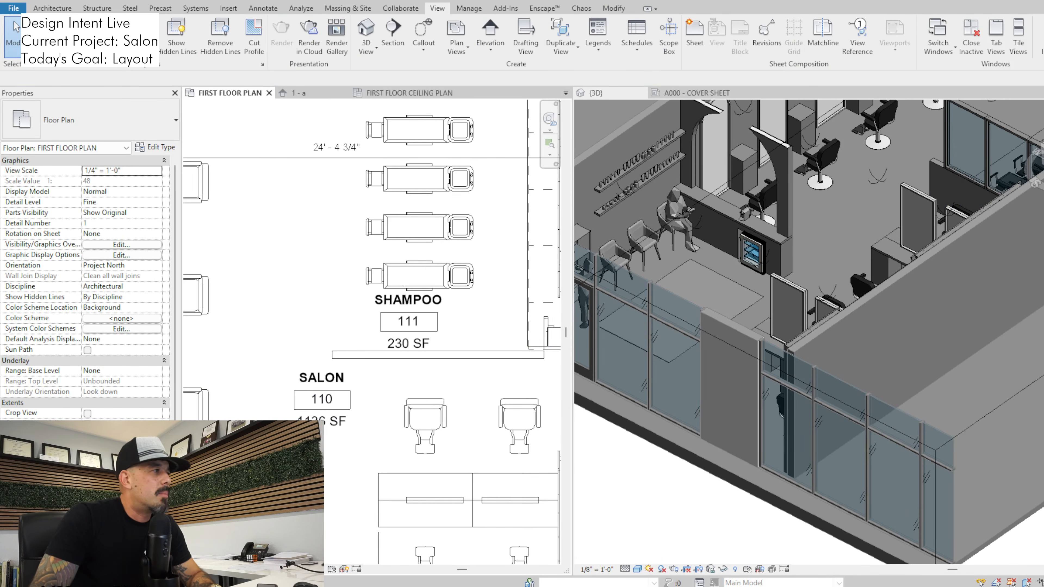
Pull the storefront glazing's side-wall end back to the shampoo casework's front face in the first floor ceiling plan
{"action": "left_click", "coordinate": [409, 93]}
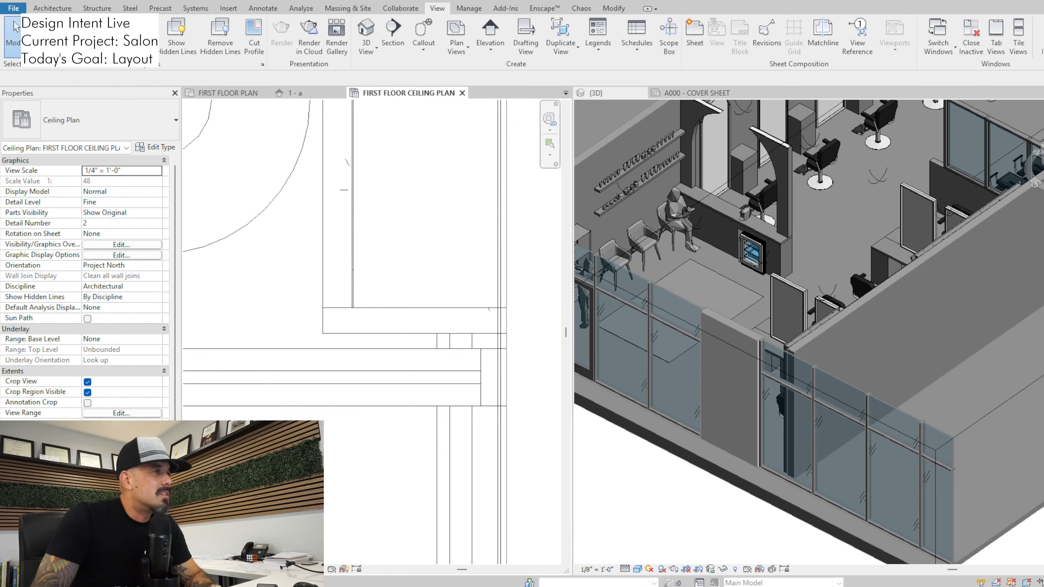
{"action": "scroll", "coordinate": [371, 347], "scroll_direction": "down", "scroll_amount": 2}
{"action": "scroll", "coordinate": [445, 367], "scroll_direction": "down", "scroll_amount": 2}
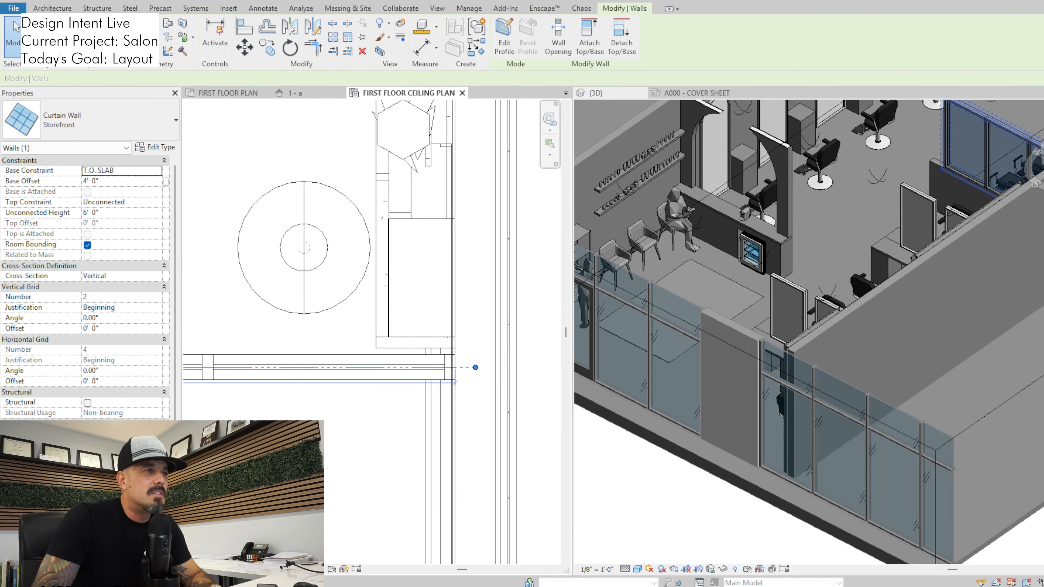
{"action": "left_click_drag", "start_coordinate": [475, 366], "coordinate": [469, 367]}
{"action": "left_click_drag", "start_coordinate": [309, 367], "coordinate": [376, 367]}
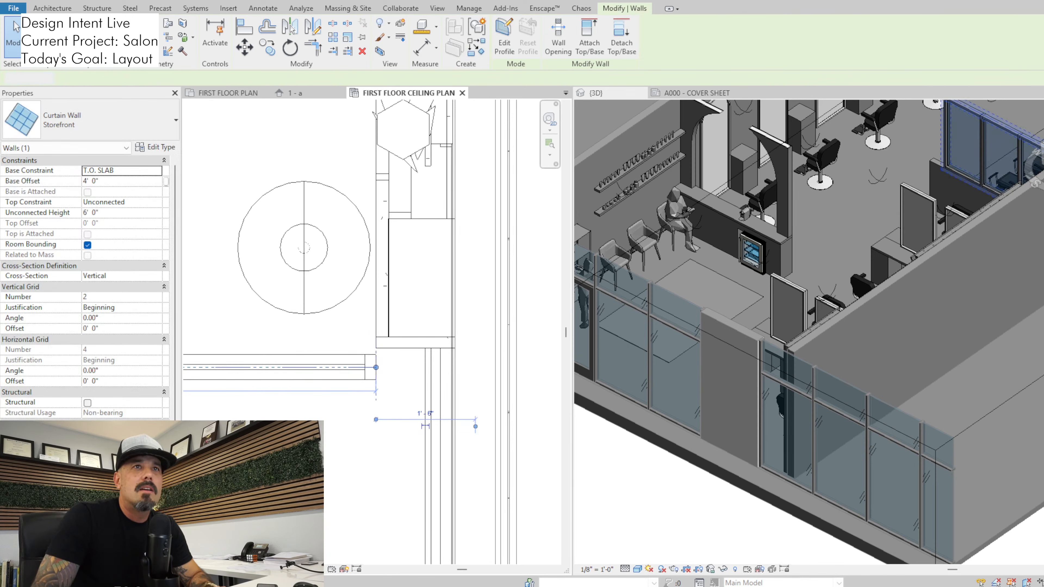
Align the storefront glazing's free end with the end of the half wall beneath it in the 3D view
{"action": "scroll", "coordinate": [992, 167], "scroll_direction": "down", "scroll_amount": 2}
{"action": "middle_click_drag", "start_coordinate": [780, 230], "coordinate": [870, 265], "text": "shift"}
{"action": "middle_click_drag", "start_coordinate": [984, 169], "coordinate": [787, 231]}
{"action": "scroll", "coordinate": [811, 238], "scroll_direction": "up", "scroll_amount": 3}
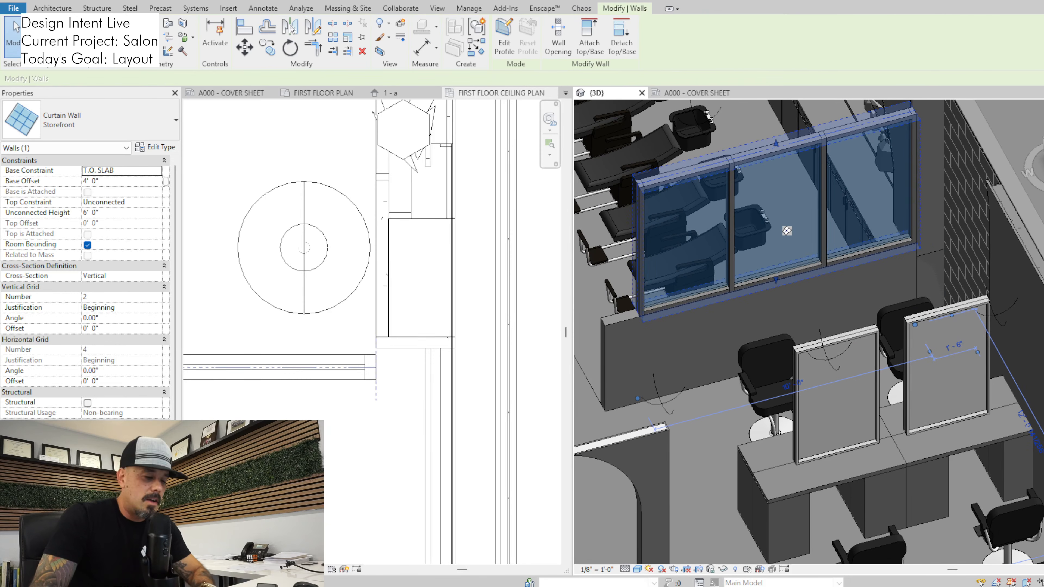
{"action": "key", "text": "a"}
{"action": "key", "text": "l"}
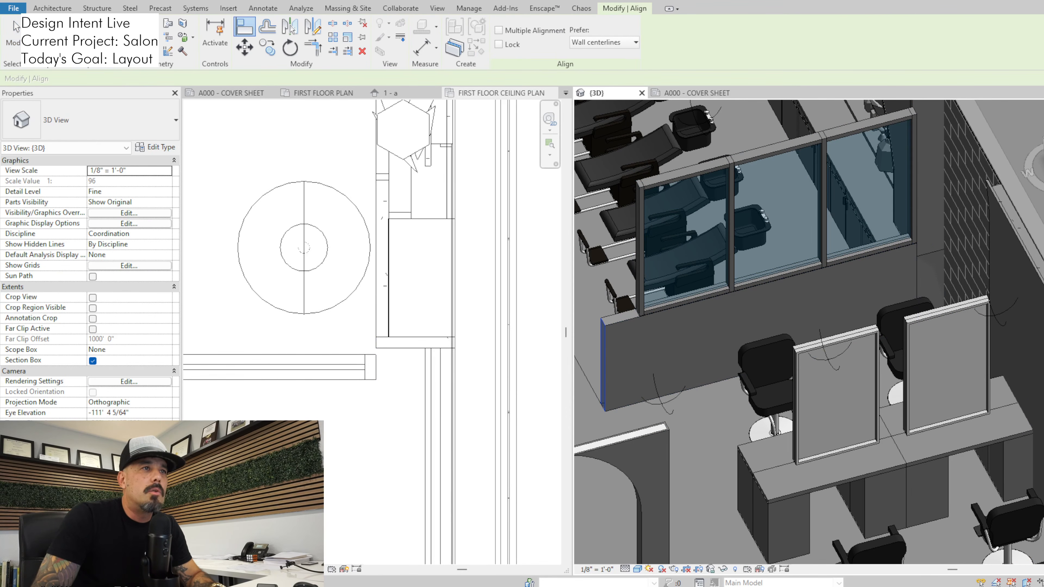
{"action": "left_click", "coordinate": [639, 305]}
{"action": "key", "text": "Escape"}
{"action": "key", "text": "Escape"}
Examine from several sides in 3D how the glazed partition meets the shampoo casework and the tiled side wall
{"action": "middle_click_drag", "start_coordinate": [883, 267], "coordinate": [788, 389]}
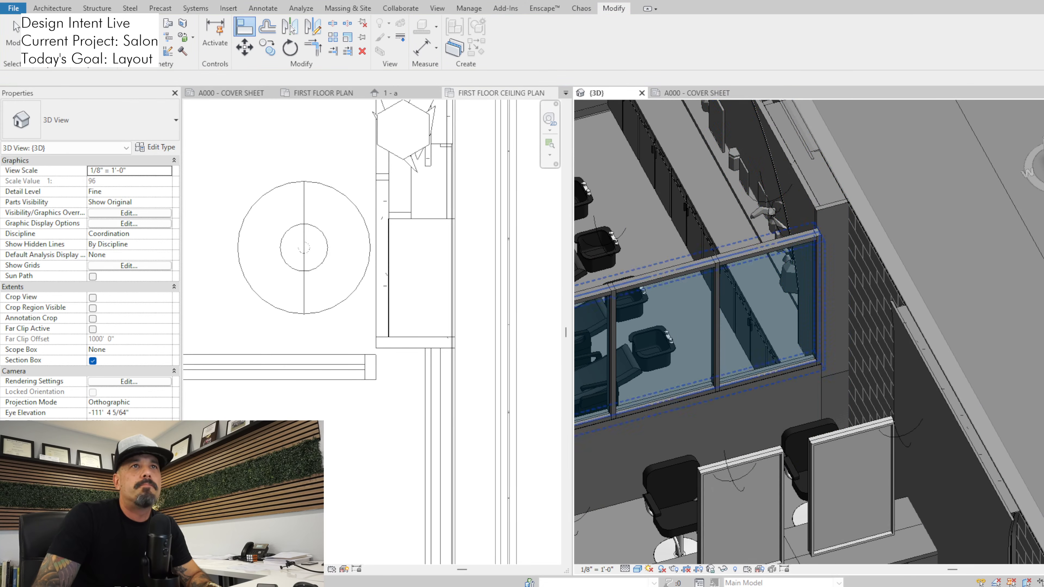
{"action": "left_click", "coordinate": [834, 263]}
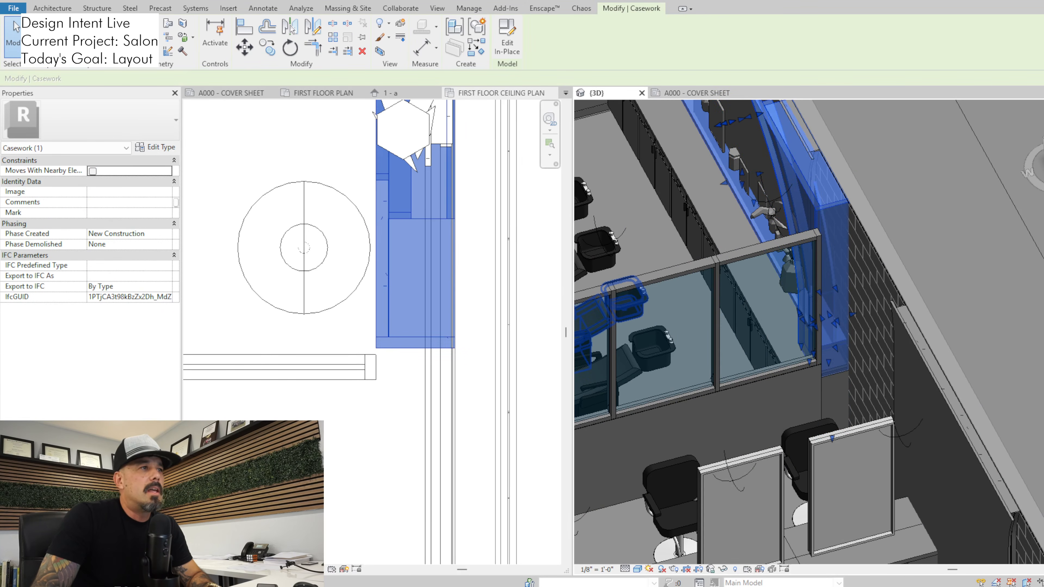
{"action": "key", "text": "Escape"}
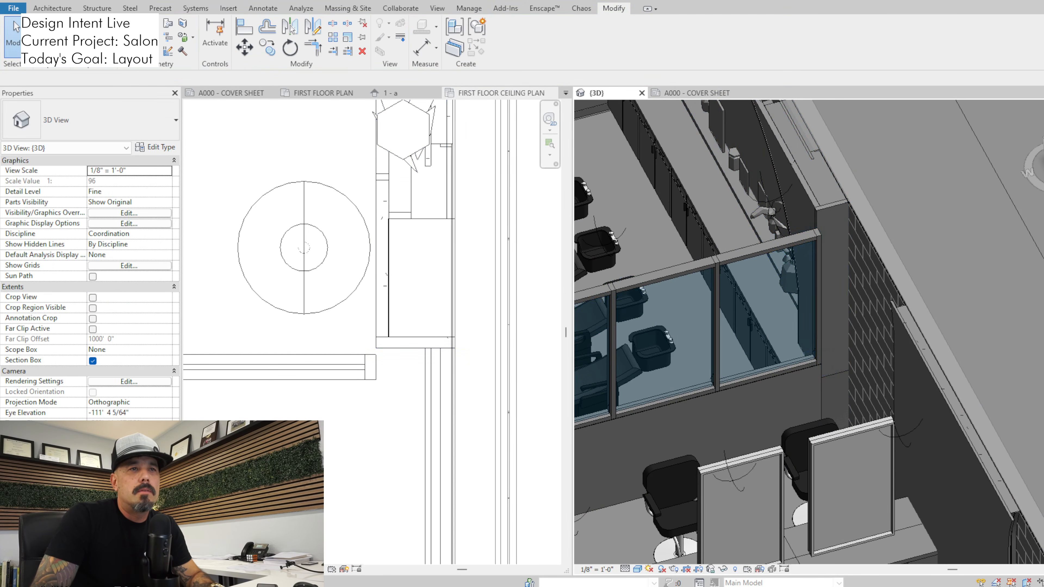
{"action": "middle_click_drag", "start_coordinate": [805, 341], "coordinate": [928, 308], "text": "shift"}
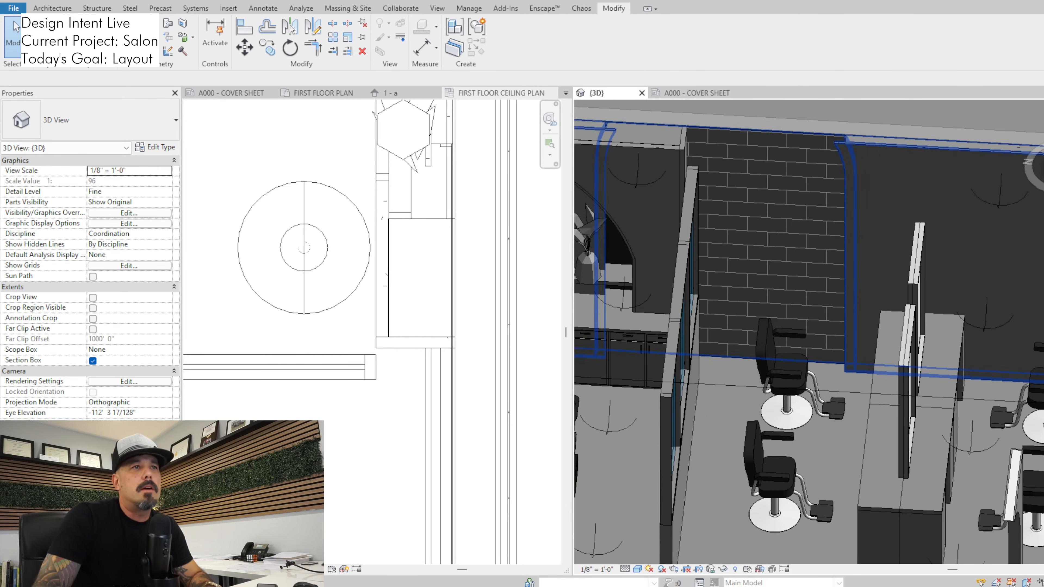
{"action": "middle_click_drag", "start_coordinate": [695, 335], "coordinate": [859, 329], "text": "shift"}
{"action": "scroll", "coordinate": [785, 327], "scroll_direction": "up", "scroll_amount": 2}
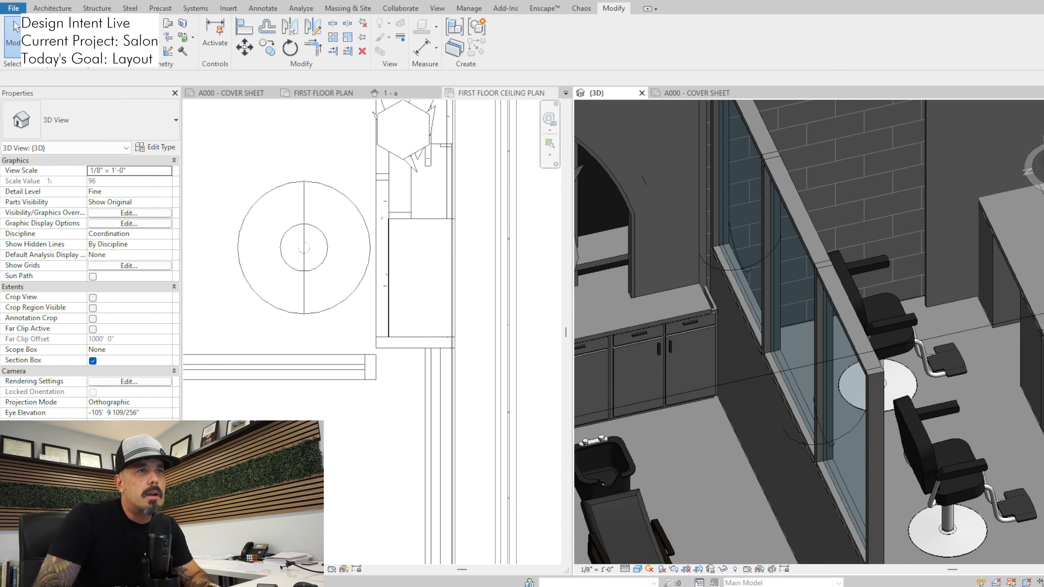
Open the shampoo casework's countertop family for editing and return to the project's 3D view
{"action": "left_click", "coordinate": [699, 287]}
{"action": "scroll", "coordinate": [698, 285], "scroll_direction": "up", "scroll_amount": 2}
{"action": "scroll", "coordinate": [700, 259], "scroll_direction": "down", "scroll_amount": 2}
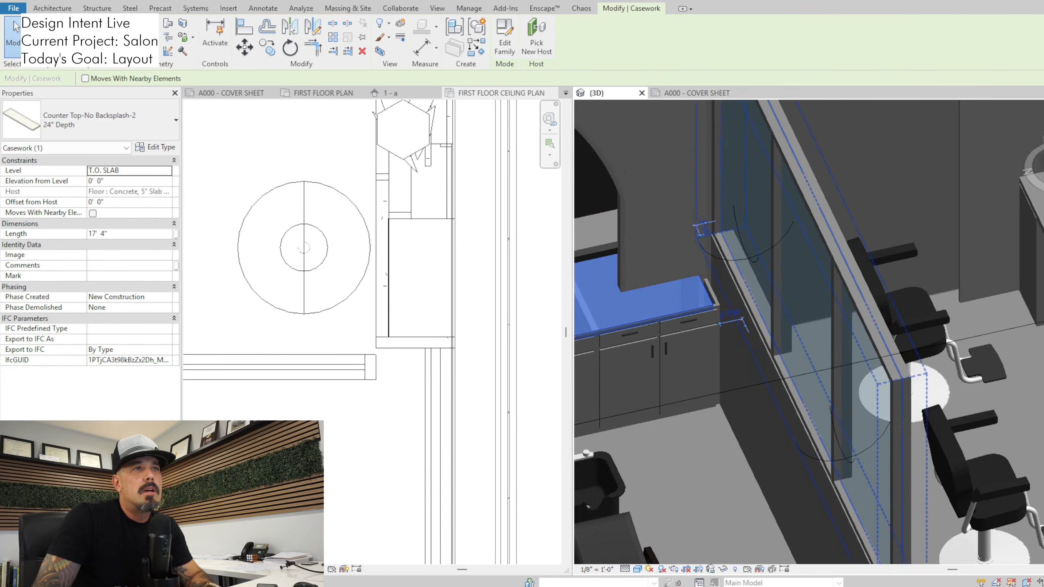
{"action": "middle_click_drag", "start_coordinate": [702, 263], "coordinate": [661, 264], "text": "shift"}
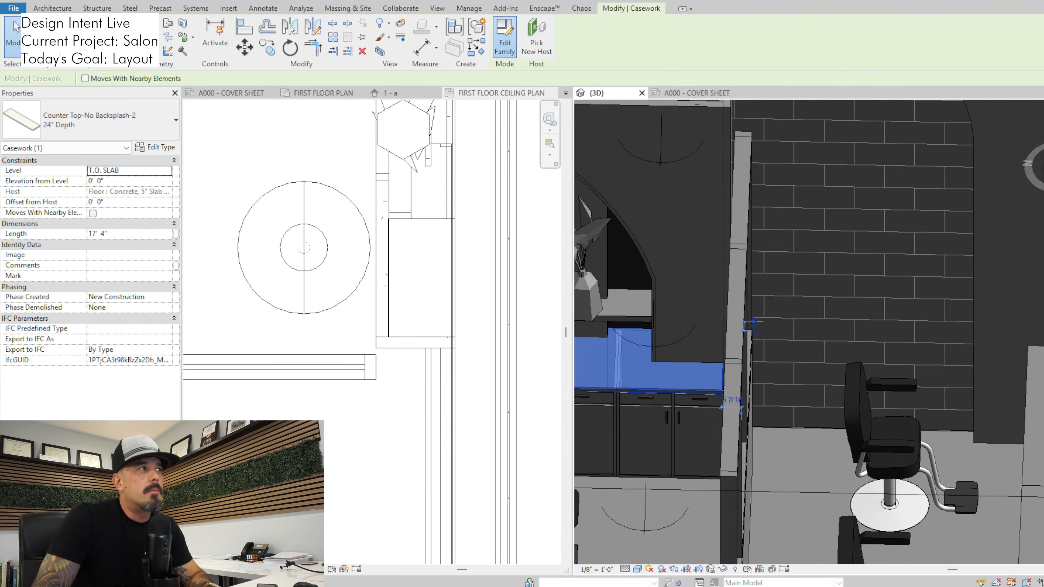
{"action": "left_click", "coordinate": [504, 37]}
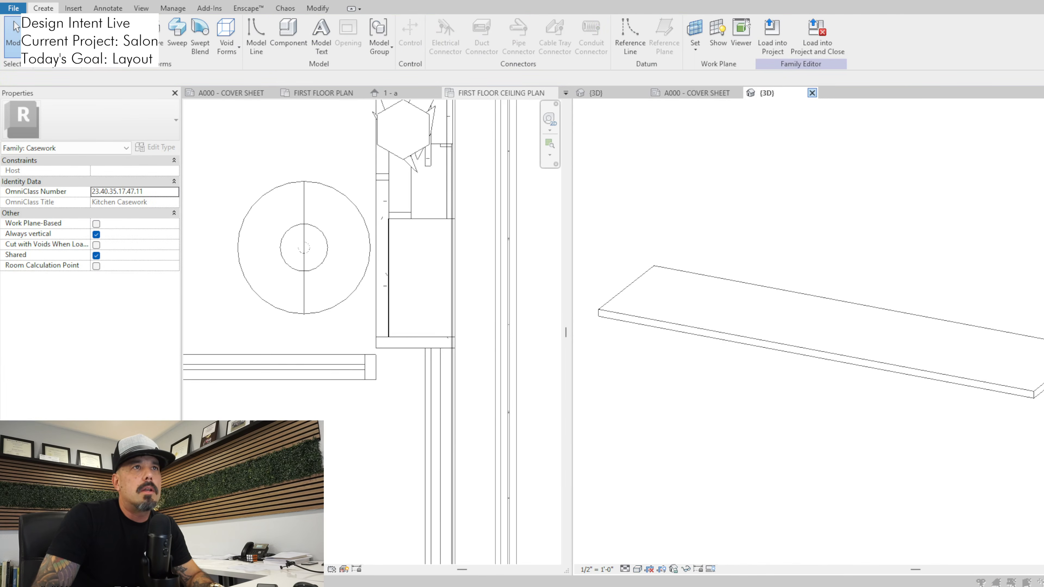
{"action": "left_click", "coordinate": [812, 92]}
{"action": "left_click", "coordinate": [586, 300]}
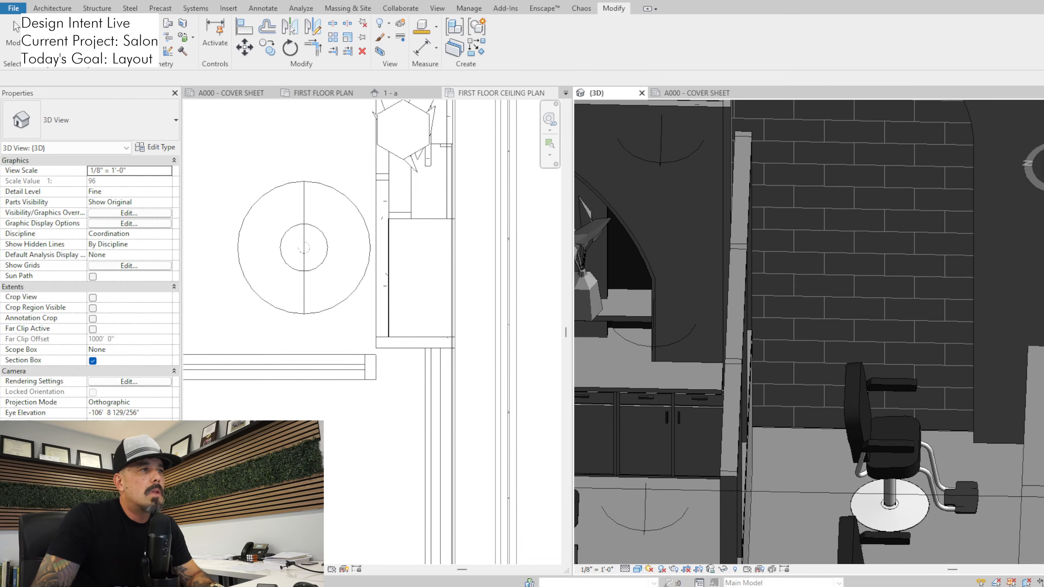
Open the shampoo casework's 24" deep countertop family for editing and close it without saving
{"action": "left_click", "coordinate": [453, 284]}
{"action": "left_click", "coordinate": [407, 345]}
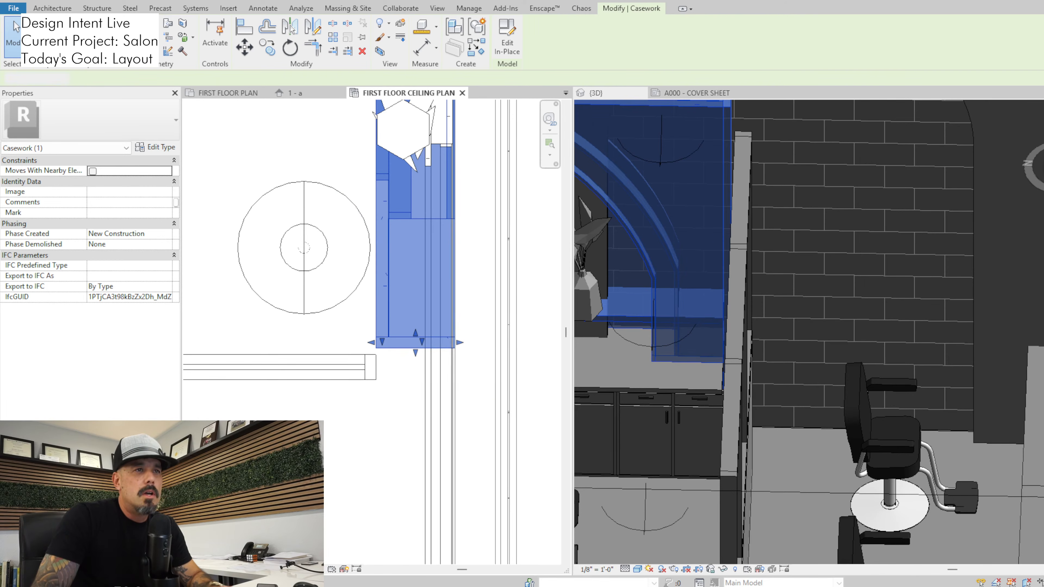
{"action": "scroll", "coordinate": [765, 415], "scroll_direction": "down", "scroll_amount": 2}
{"action": "middle_click_drag", "start_coordinate": [739, 370], "coordinate": [846, 361], "text": "shift"}
{"action": "scroll", "coordinate": [690, 222], "scroll_direction": "up", "scroll_amount": 5}
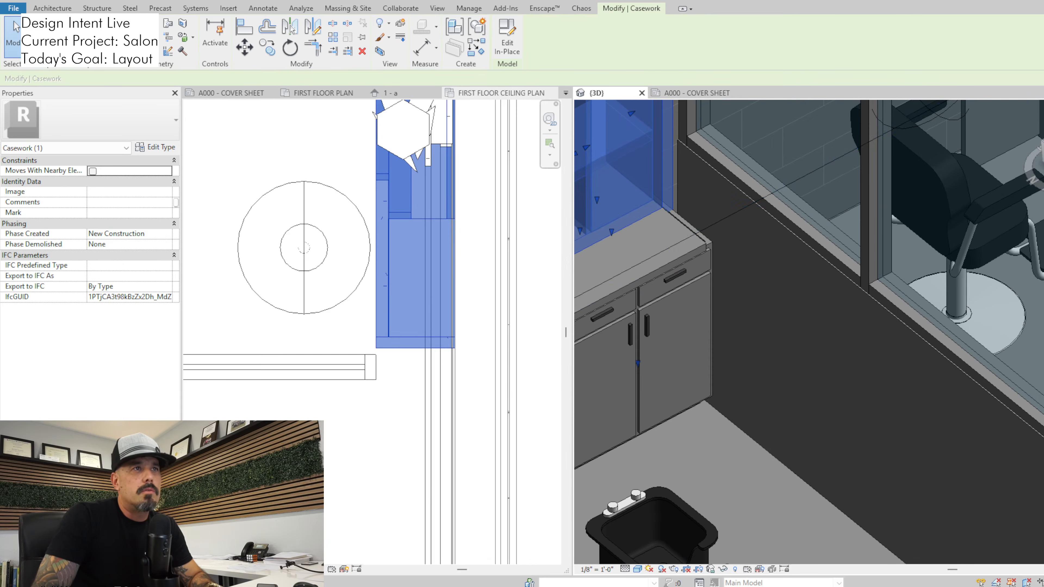
{"action": "left_click", "coordinate": [666, 259]}
{"action": "middle_click_drag", "start_coordinate": [673, 284], "coordinate": [654, 328]}
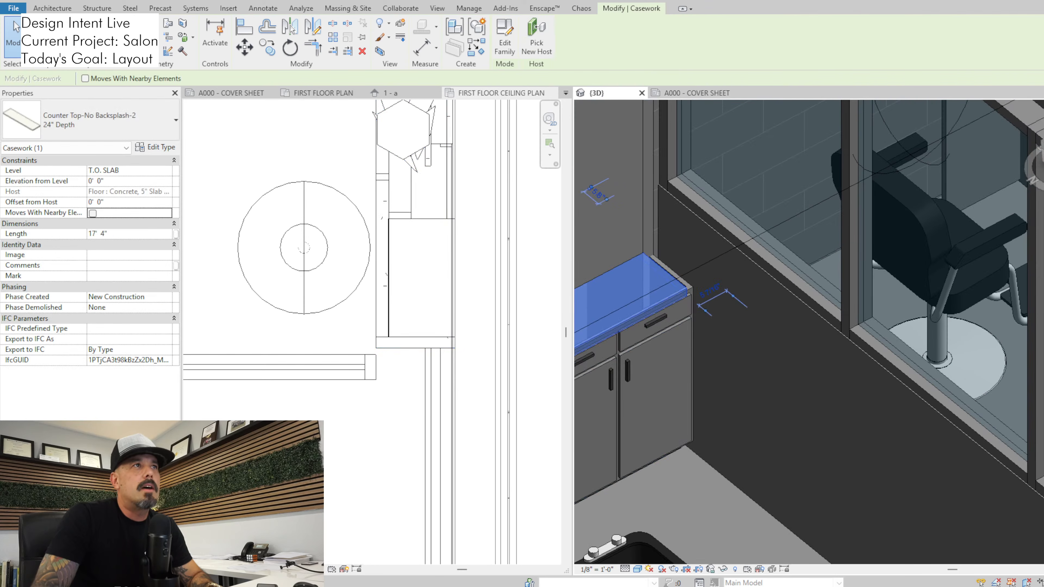
{"action": "left_click", "coordinate": [505, 37]}
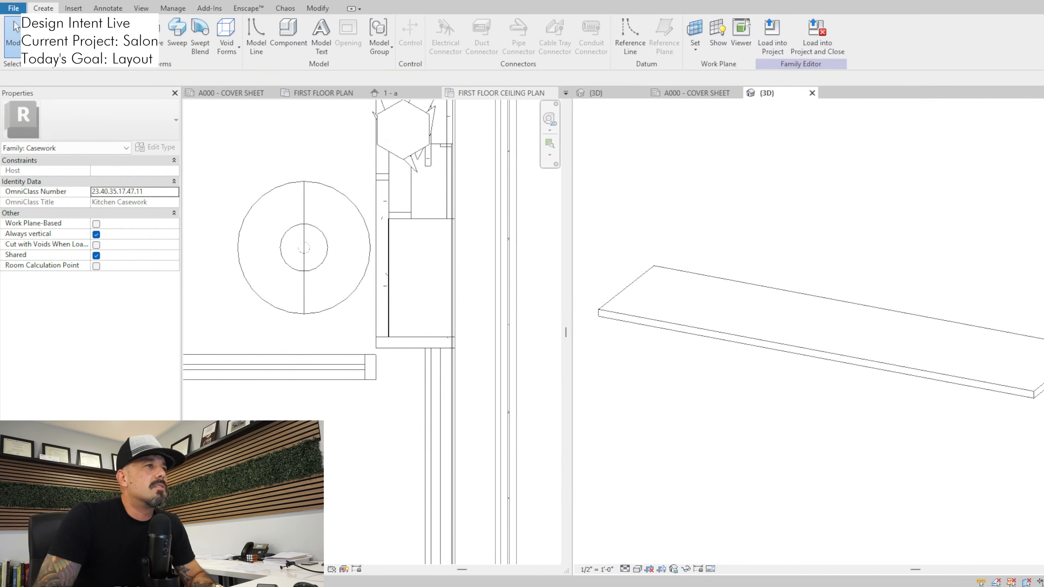
{"action": "left_click", "coordinate": [811, 92]}
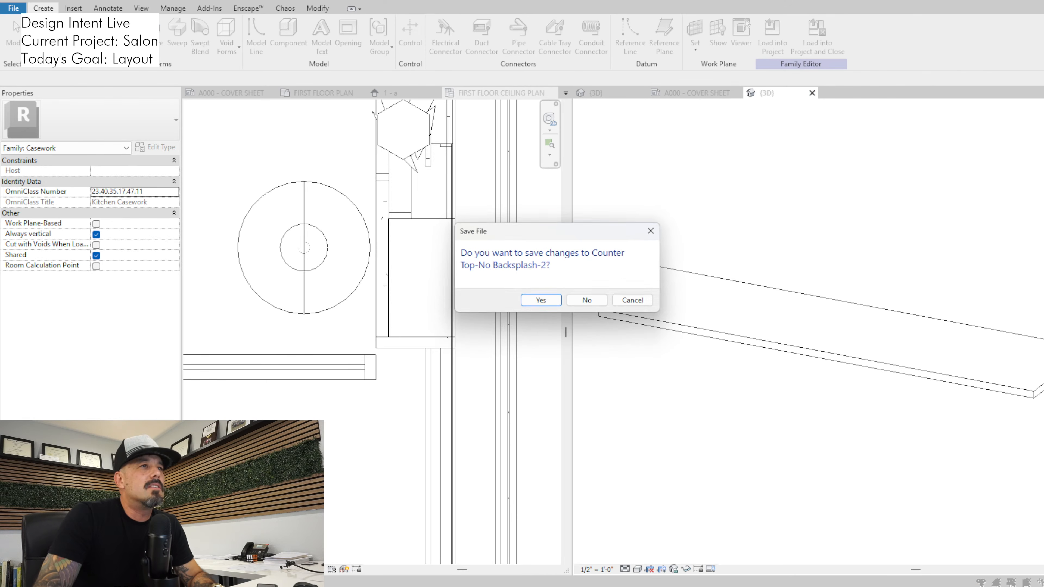
{"action": "left_click", "coordinate": [586, 300]}
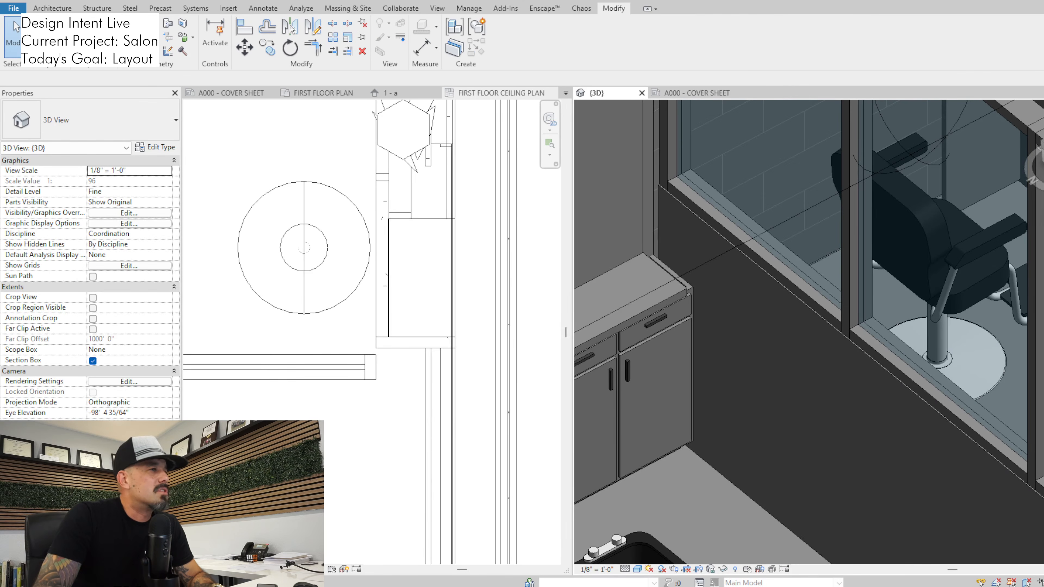
Switch to the first floor plan and reveal its hidden elements, including the elevation markers
{"action": "scroll", "coordinate": [403, 342], "scroll_direction": "down", "scroll_amount": 4}
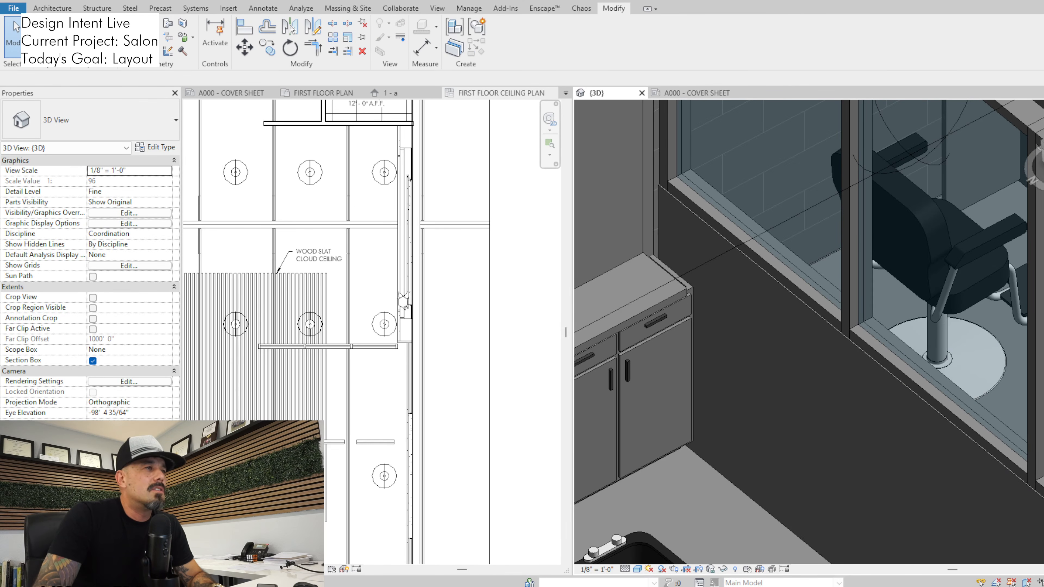
{"action": "scroll", "coordinate": [367, 278], "scroll_direction": "down", "scroll_amount": 1}
{"action": "left_click", "coordinate": [367, 279]}
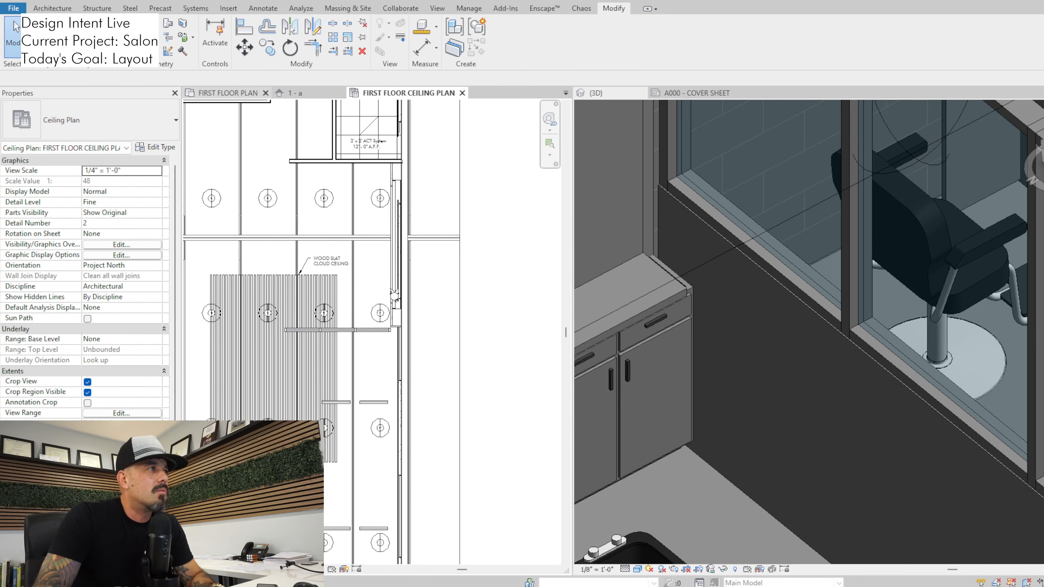
{"action": "left_click", "coordinate": [228, 93]}
{"action": "scroll", "coordinate": [402, 255], "scroll_direction": "down", "scroll_amount": 2}
{"action": "middle_click_drag", "start_coordinate": [402, 263], "coordinate": [394, 319]}
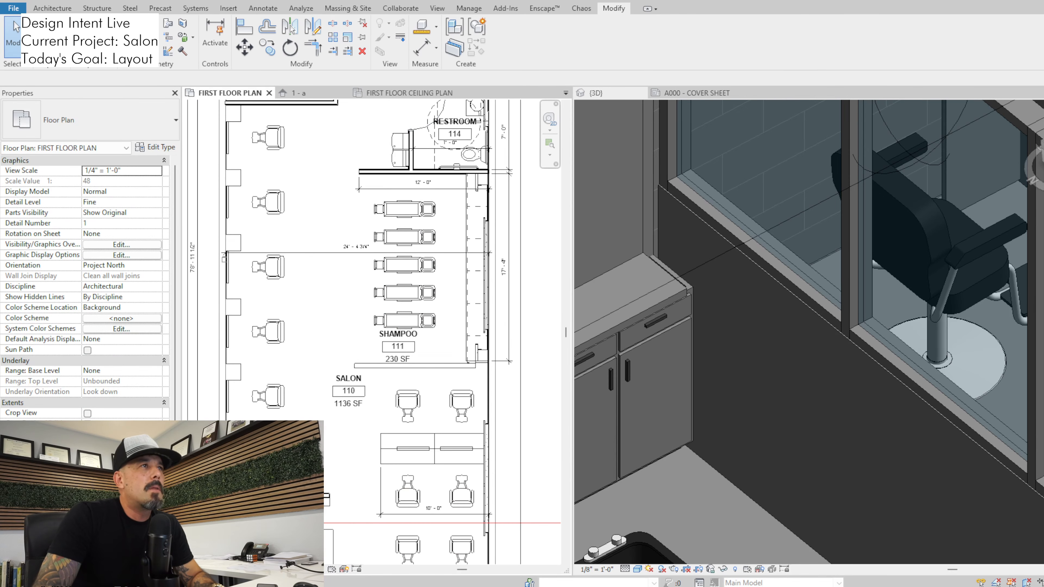
{"action": "left_click", "coordinate": [437, 8]}
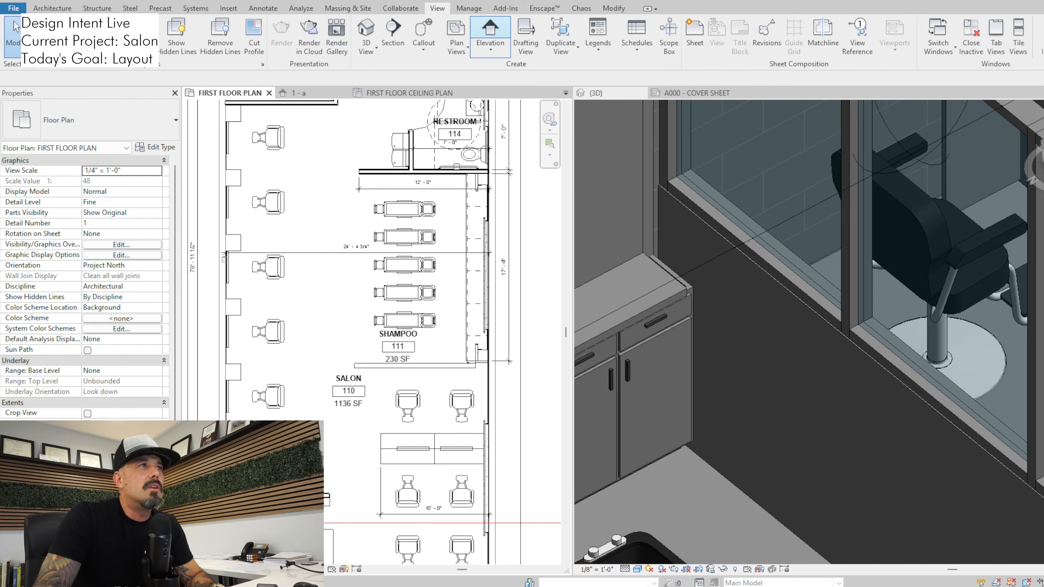
{"action": "left_click", "coordinate": [490, 33]}
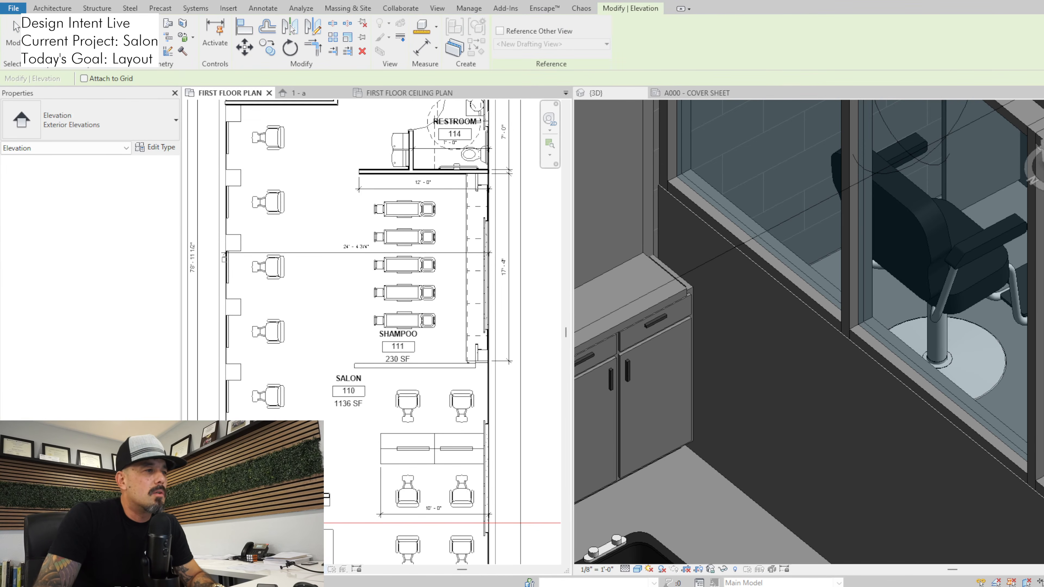
{"action": "left_click", "coordinate": [320, 569]}
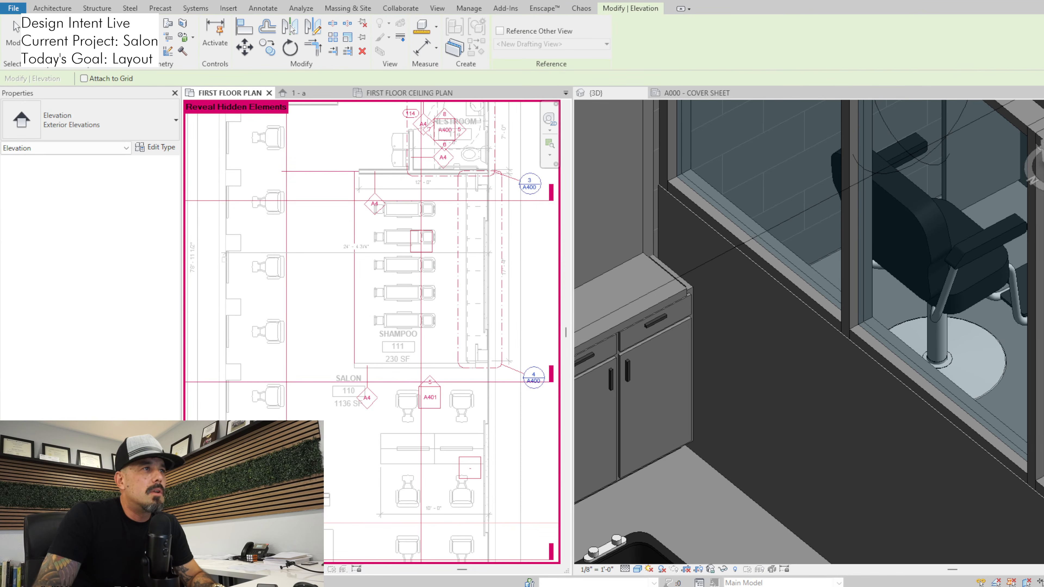
{"action": "key", "text": "Escape"}
Open an elevation facing the shampoo casework from the marker among the shampoo chairs
{"action": "scroll", "coordinate": [433, 248], "scroll_direction": "up", "scroll_amount": 2}
{"action": "left_click", "coordinate": [431, 249]}
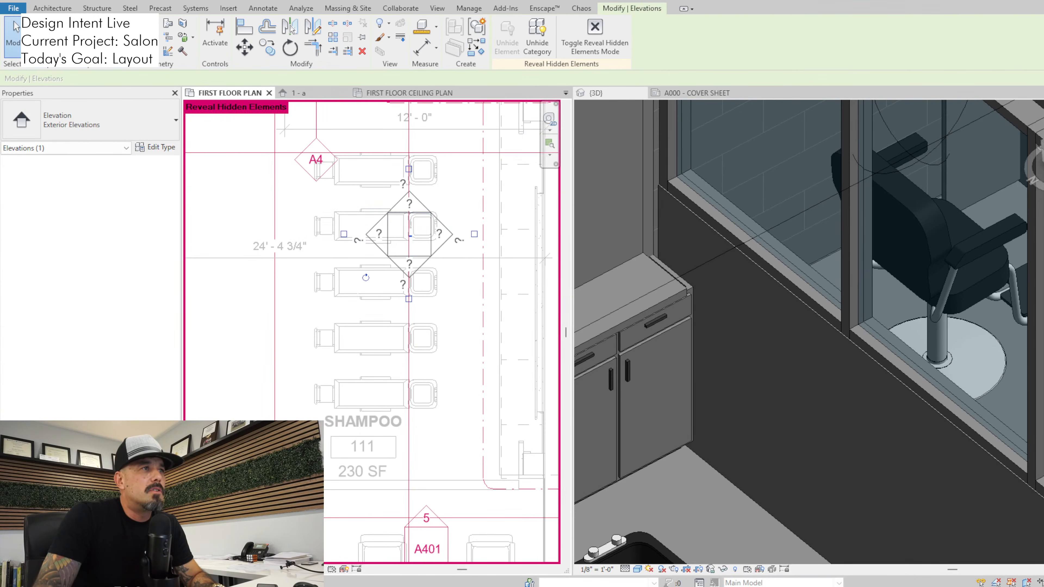
{"action": "double_click", "coordinate": [438, 235]}
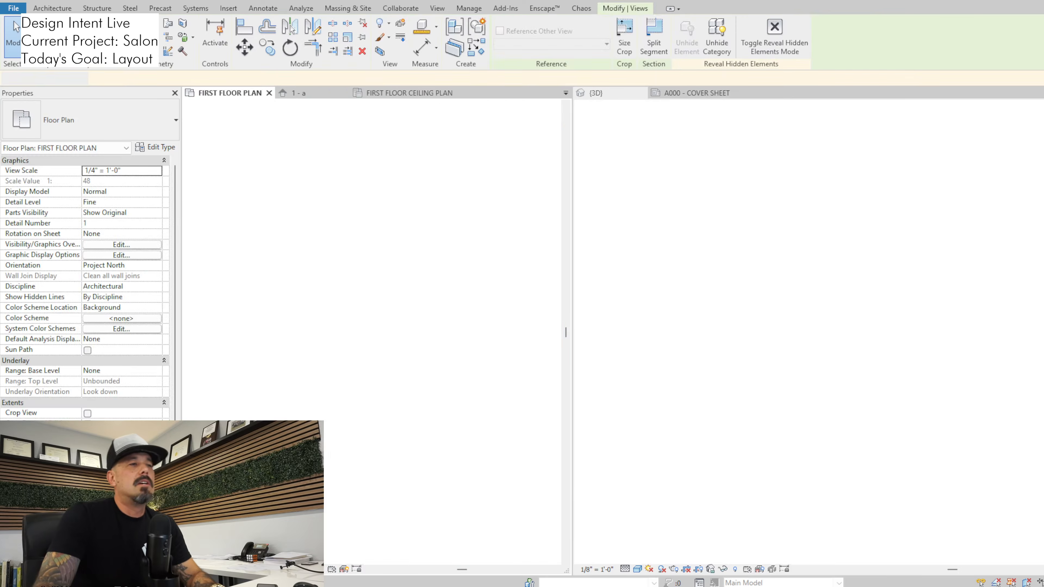
Stretch the countertop's end to the face of the glazed partition's half wall for a length of 17' 6"
{"action": "scroll", "coordinate": [433, 502], "scroll_direction": "up", "scroll_amount": 4}
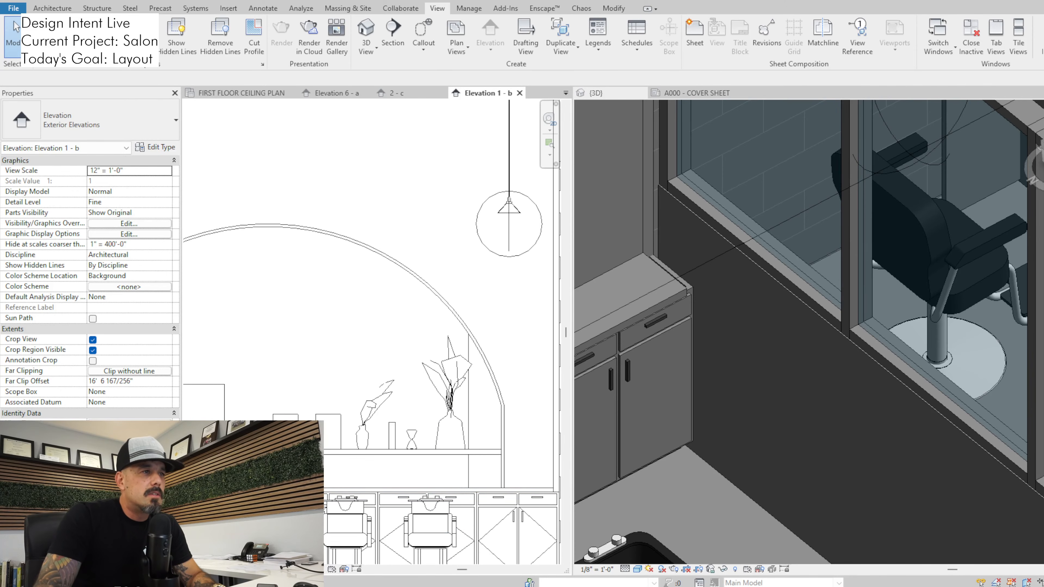
{"action": "left_click", "coordinate": [452, 490]}
{"action": "scroll", "coordinate": [534, 491], "scroll_direction": "up", "scroll_amount": 4}
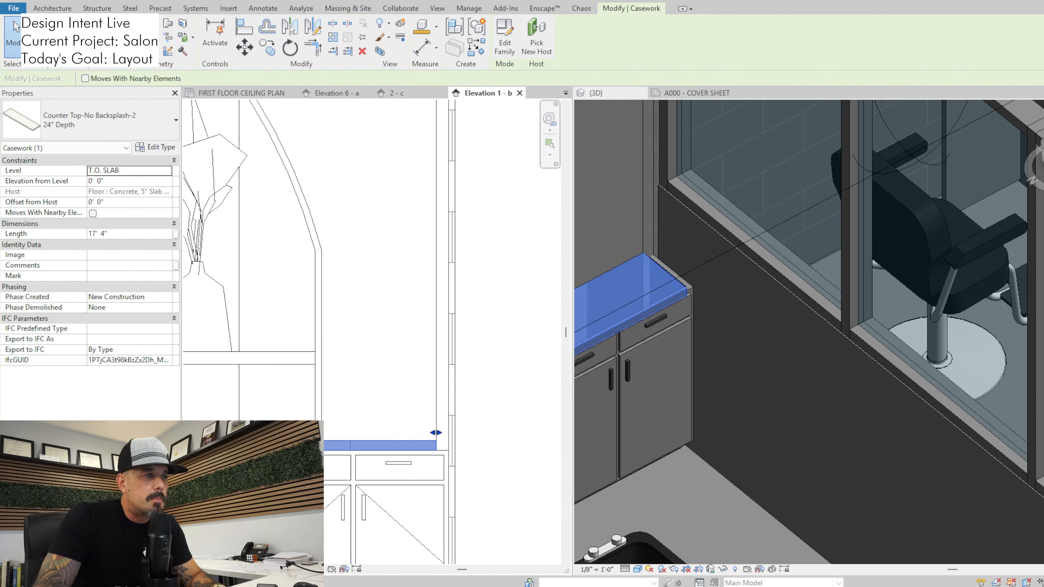
{"action": "left_click_drag", "start_coordinate": [437, 432], "coordinate": [449, 432]}
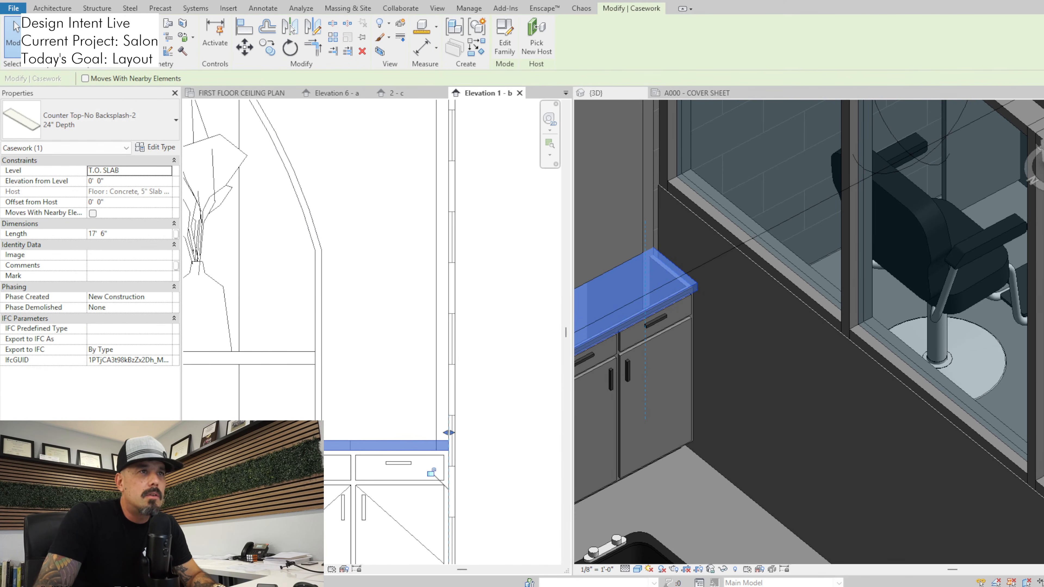
{"action": "left_click", "coordinate": [751, 415]}
{"action": "scroll", "coordinate": [751, 416], "scroll_direction": "down", "scroll_amount": 3}
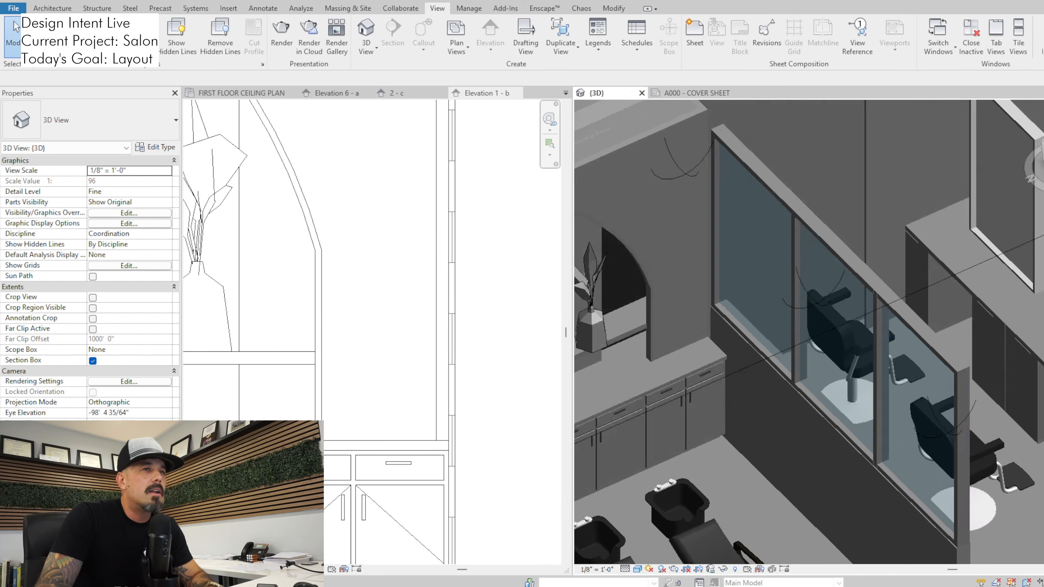
{"action": "middle_click_drag", "start_coordinate": [751, 415], "coordinate": [715, 383], "text": "shift"}
{"action": "left_click", "coordinate": [758, 411]}
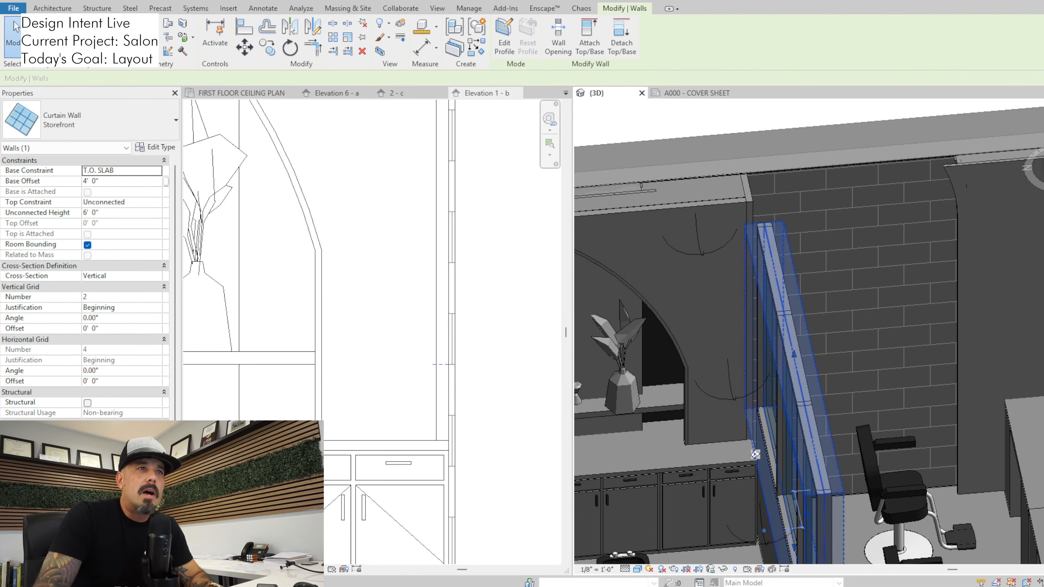
{"action": "left_click", "coordinate": [755, 454]}
Switch to Enscape and examine how the glazed partition, tiled arch and styling stations look together, then return to Revit
{"action": "key", "text": "alt+Tab"}
{"action": "left_click_drag", "start_coordinate": [780, 353], "coordinate": [889, 305]}
{"action": "key", "text": "w"}
{"action": "key", "text": "a"}
{"action": "key", "text": "w"}
{"action": "key", "text": "a"}
{"action": "key", "text": "d"}
{"action": "key", "text": "d"}
{"action": "key", "text": "s"}
{"action": "key", "text": "d"}
{"action": "key", "text": "a"}
{"action": "key", "text": "w"}
{"action": "key", "text": "d"}
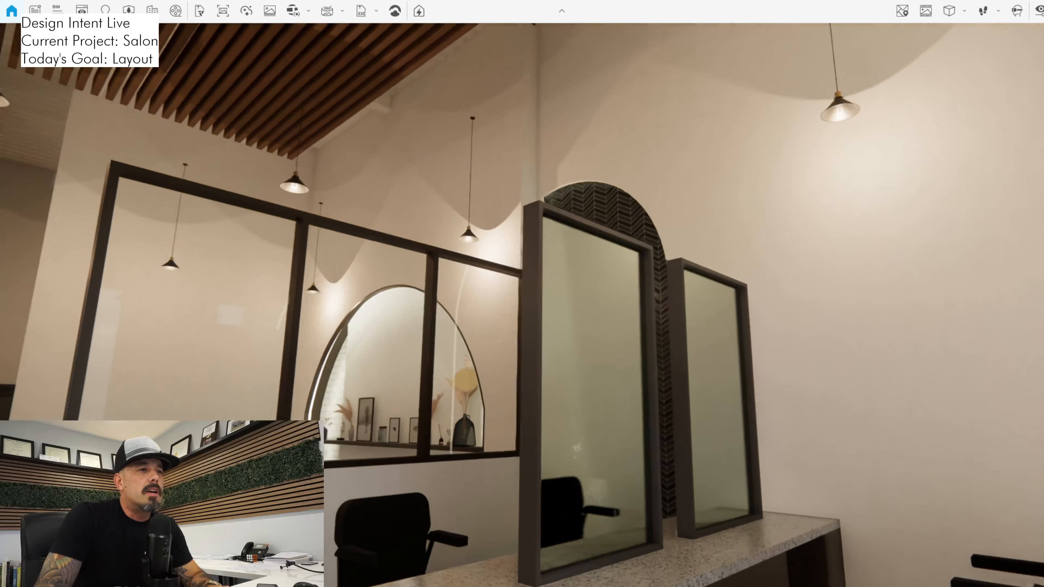
{"action": "key", "text": "w"}
{"action": "key", "text": "a"}
{"action": "key", "text": "s"}
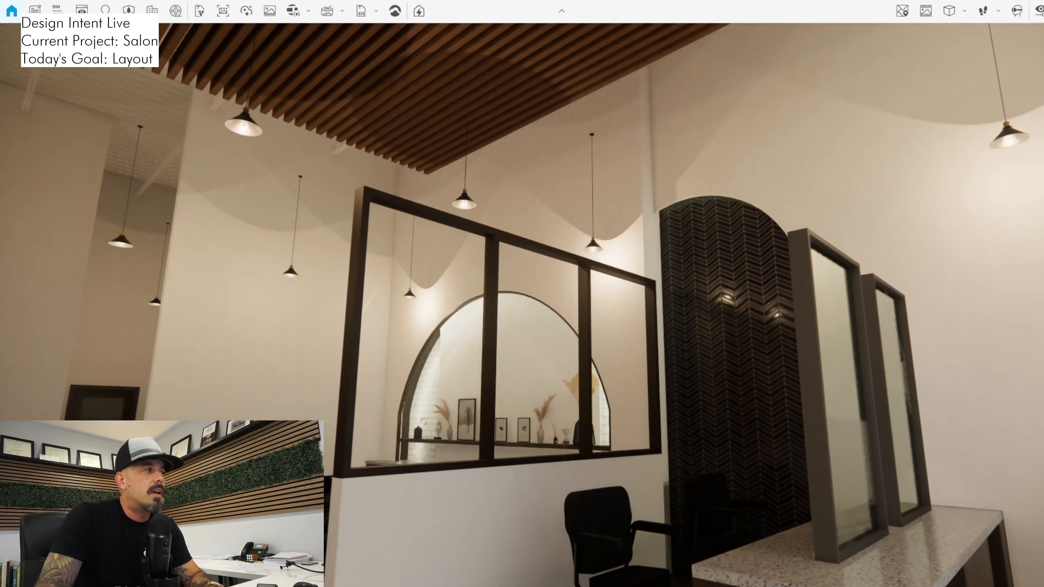
{"action": "key", "text": "alt+Tab"}
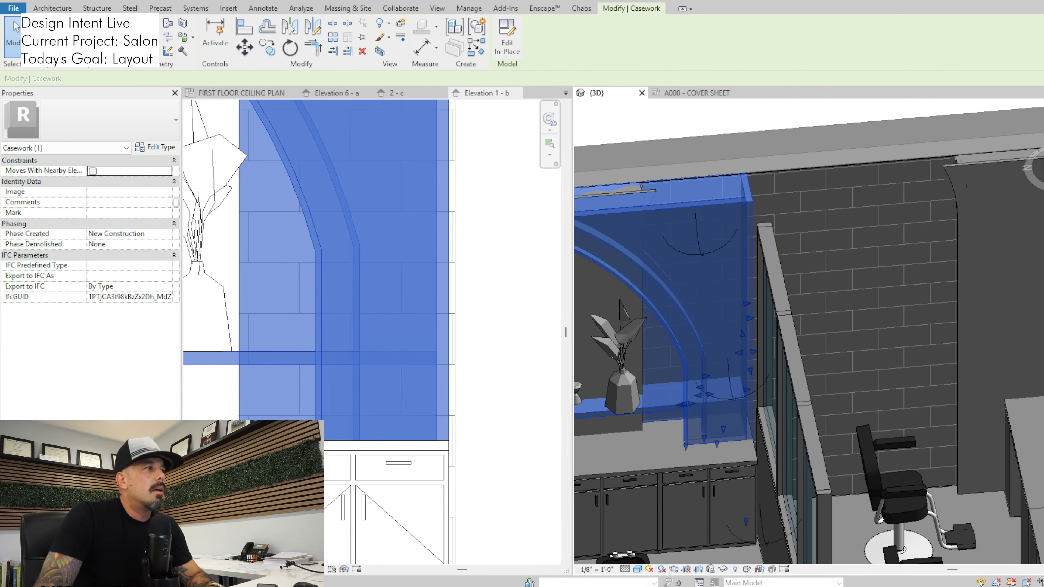
Start in-place editing of the arched side-wall model from the first floor plan and select its gypsum wall board extrusion
{"action": "left_click", "coordinate": [486, 94]}
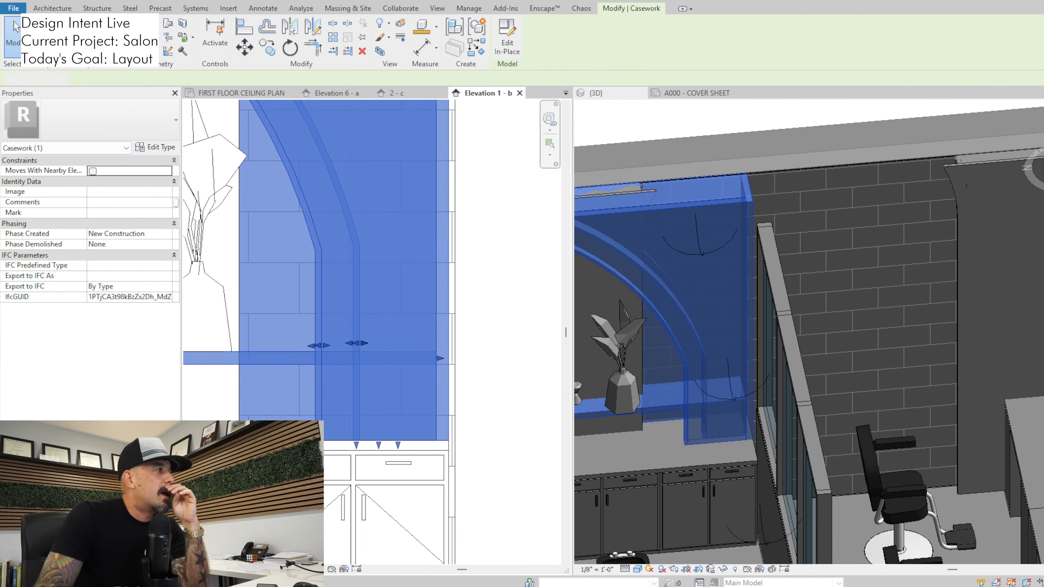
{"action": "key", "text": "ctrl+Tab"}
{"action": "middle_click_drag", "start_coordinate": [484, 281], "coordinate": [422, 301]}
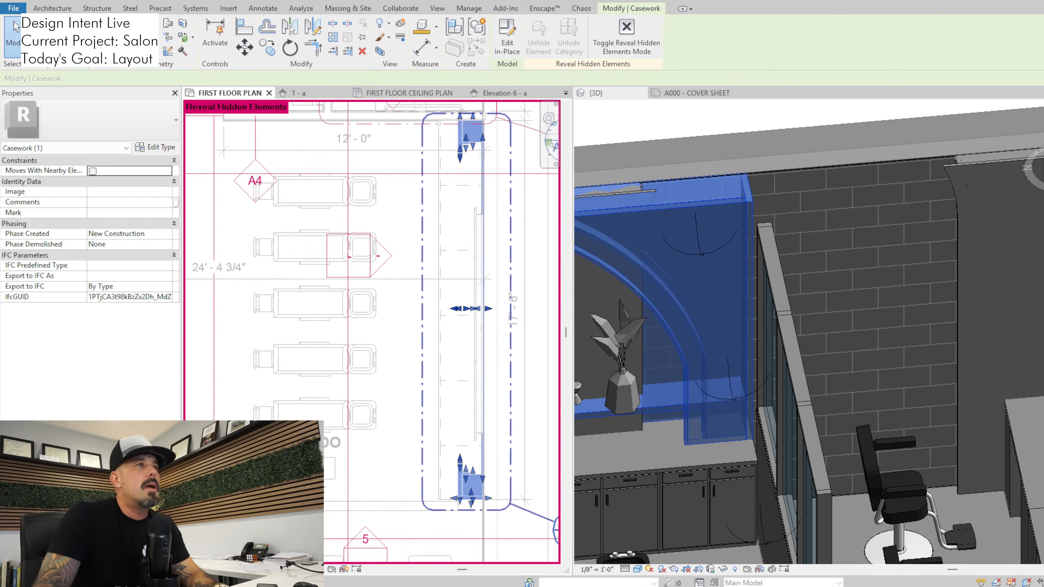
{"action": "scroll", "coordinate": [424, 301], "scroll_direction": "down", "scroll_amount": 1}
{"action": "key", "text": "Escape"}
{"action": "middle_click_drag", "start_coordinate": [512, 312], "coordinate": [483, 180]}
{"action": "middle_click_drag", "start_coordinate": [483, 340], "coordinate": [481, 334]}
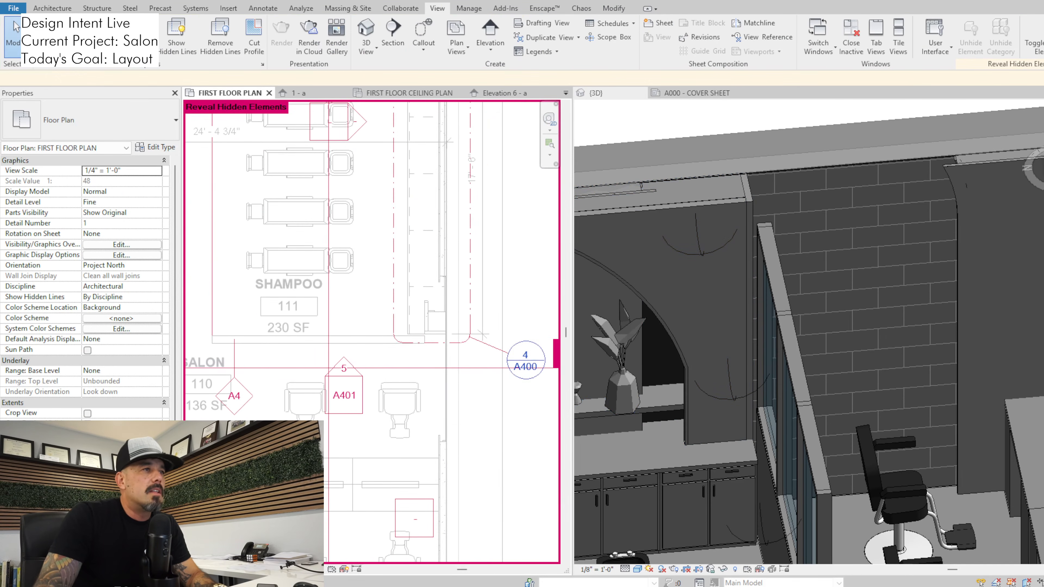
{"action": "left_click", "coordinate": [446, 334]}
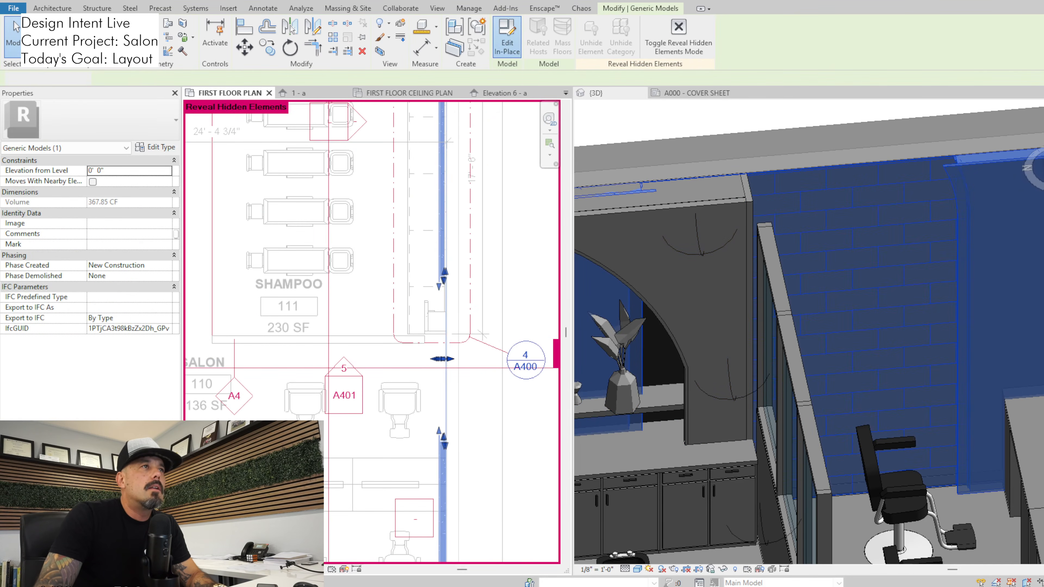
{"action": "left_click", "coordinate": [507, 35]}
{"action": "left_click", "coordinate": [439, 438]}
Trim the gypsum board extrusion's sketch at the salon-side edge of the partition arch and delete the outline covering the shampoo side
{"action": "scroll", "coordinate": [460, 434], "scroll_direction": "down", "scroll_amount": 2}
{"action": "middle_click_drag", "start_coordinate": [462, 434], "coordinate": [463, 338]}
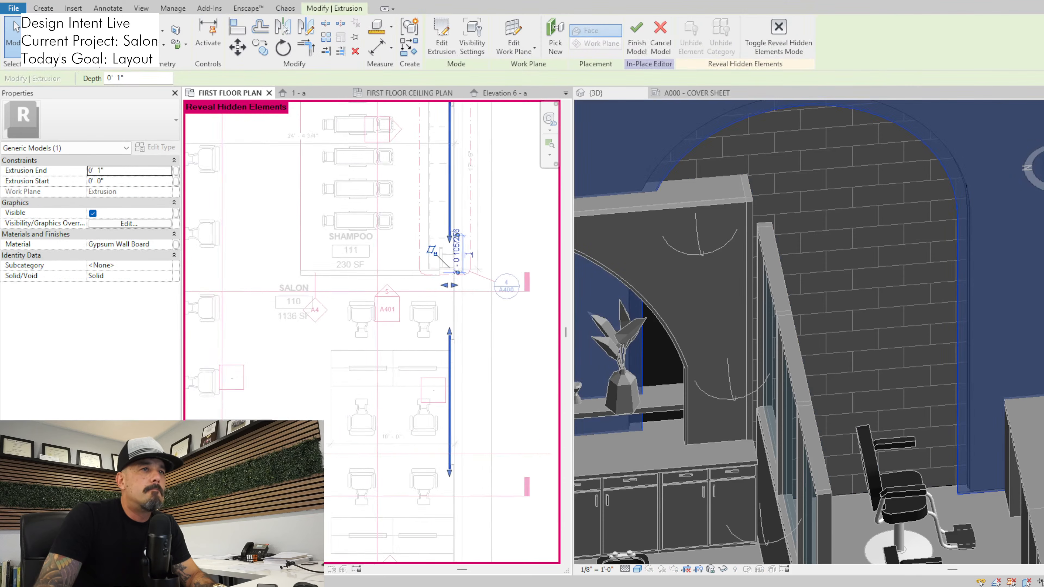
{"action": "scroll", "coordinate": [464, 339], "scroll_direction": "down", "scroll_amount": 1}
{"action": "scroll", "coordinate": [862, 219], "scroll_direction": "down", "scroll_amount": 4}
{"action": "scroll", "coordinate": [841, 310], "scroll_direction": "down", "scroll_amount": 3}
{"action": "scroll", "coordinate": [781, 320], "scroll_direction": "down", "scroll_amount": 1}
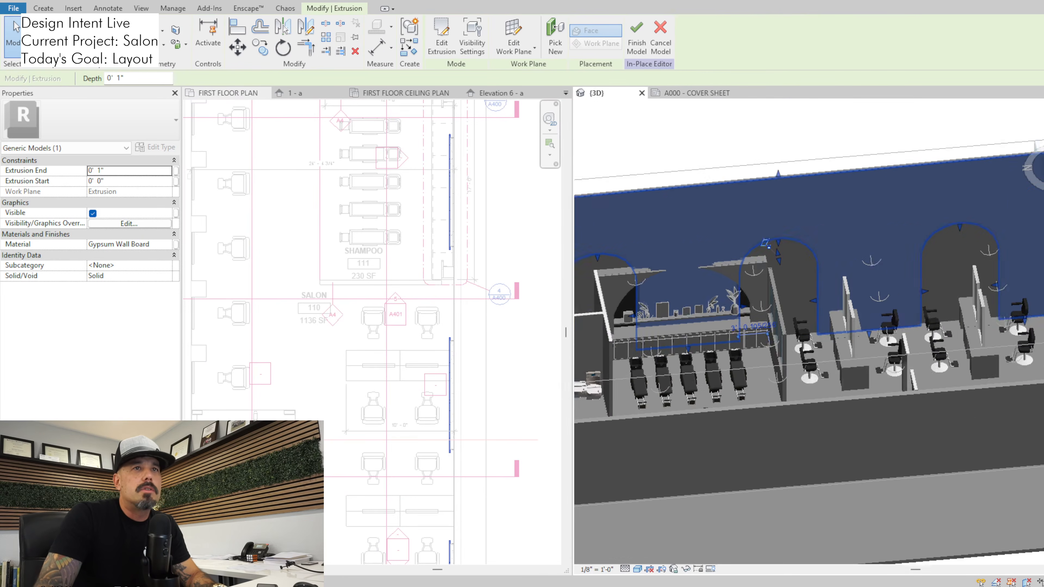
{"action": "mouse_move", "coordinate": [903, 280]}
{"action": "middle_mouse_down"}
{"action": "mouse_move", "coordinate": [798, 319]}
{"action": "mouse_move", "coordinate": [914, 290]}
{"action": "middle_mouse_up"}
{"action": "left_click", "coordinate": [441, 37]}
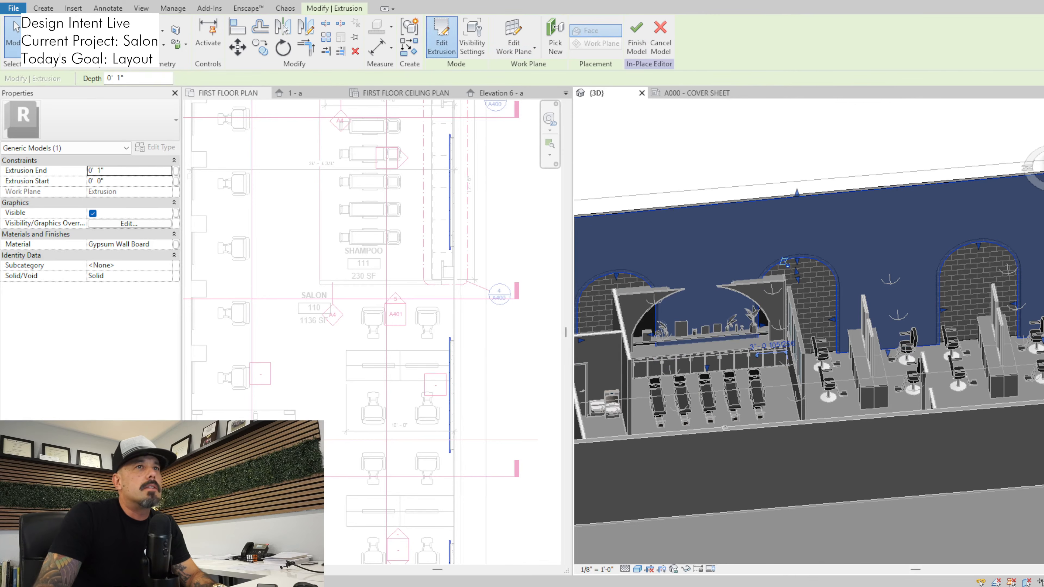
{"action": "key", "text": "t"}
{"action": "key", "text": "r"}
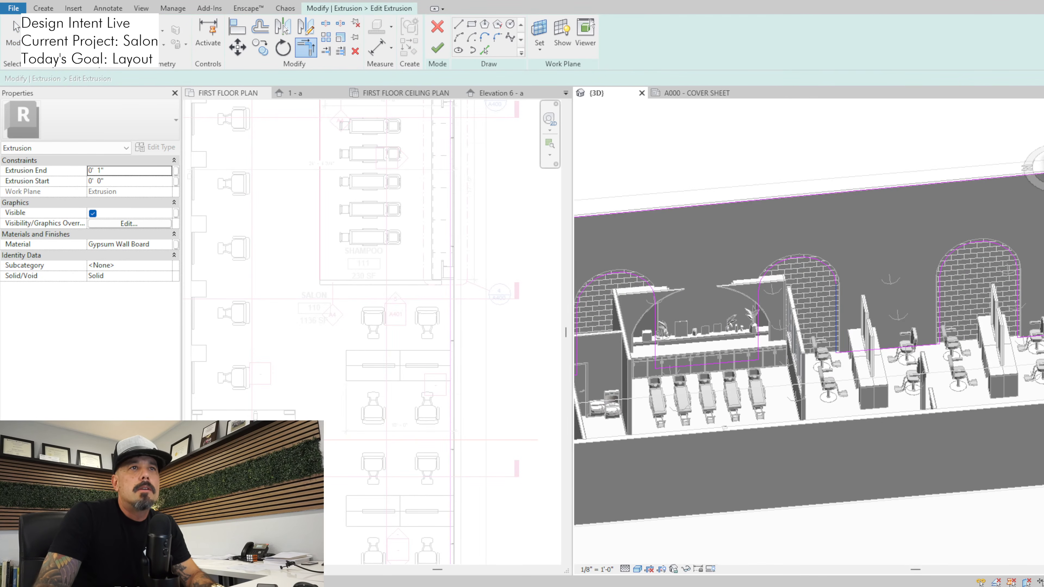
{"action": "key", "text": "Escape"}
{"action": "key", "text": "Tab"}
{"action": "left_click", "coordinate": [812, 259]}
{"action": "key", "text": "Delete"}
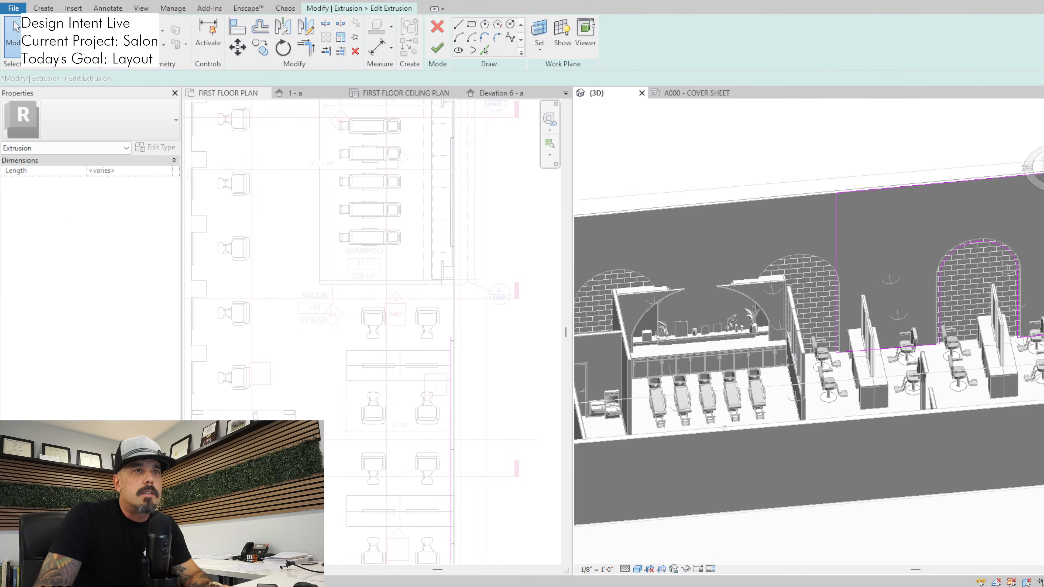
{"action": "left_click", "coordinate": [436, 48]}
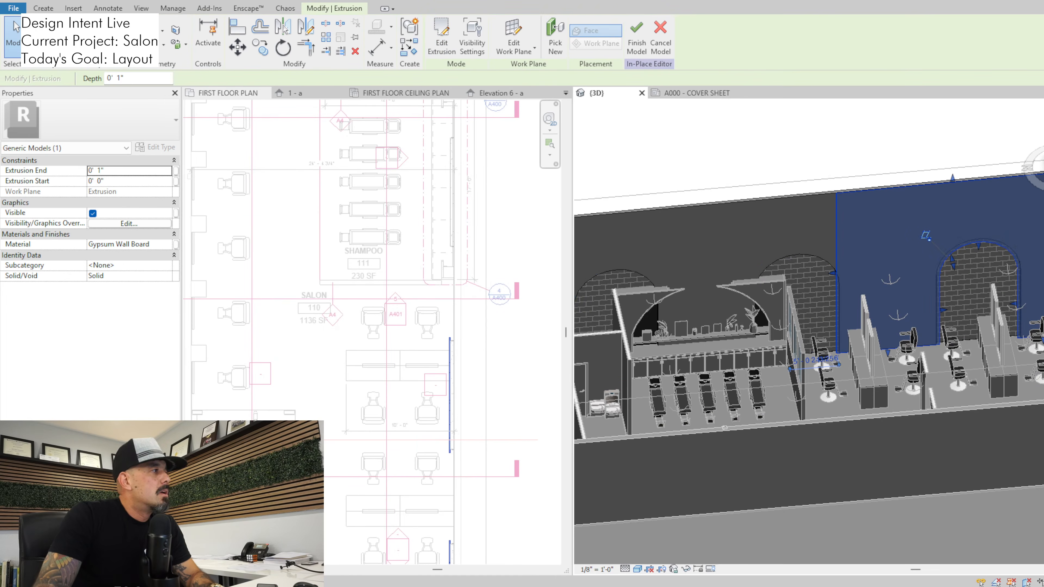
{"action": "key", "text": "Escape"}
Delete the two shampoo-side arch outlines from the wall tile extrusion's sketch, keeping the salon arch, and finish the sketch
{"action": "left_click", "coordinate": [815, 259]}
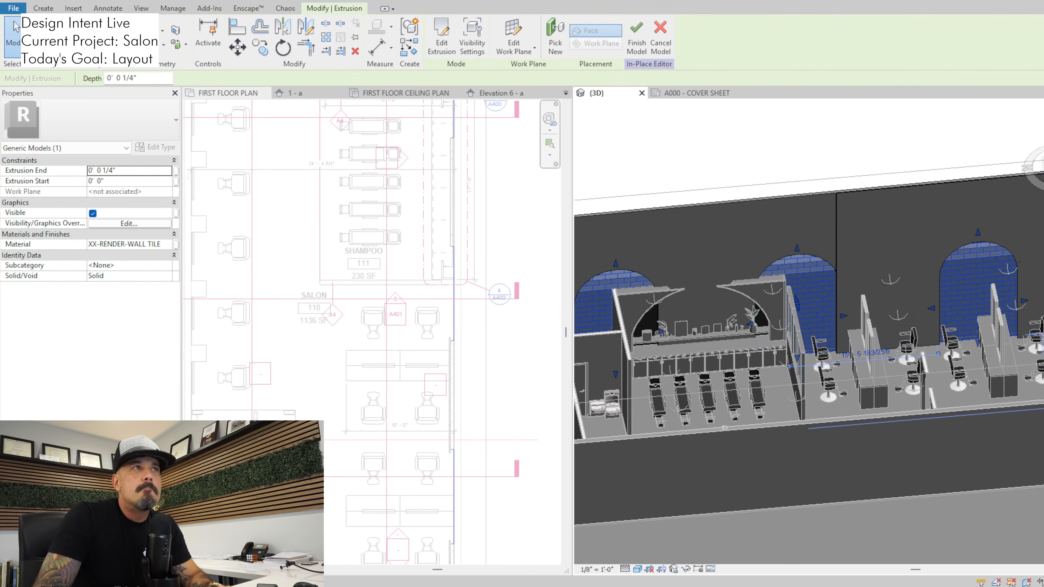
{"action": "left_click", "coordinate": [441, 37]}
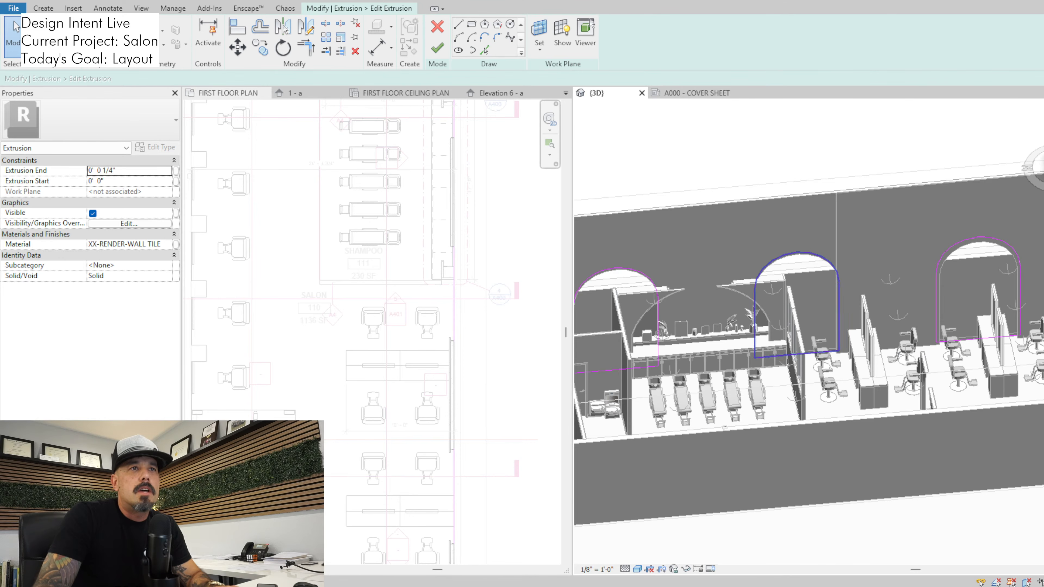
{"action": "left_click", "coordinate": [837, 278]}
{"action": "key", "text": "Delete"}
{"action": "key", "text": "Tab"}
{"action": "left_click", "coordinate": [653, 284]}
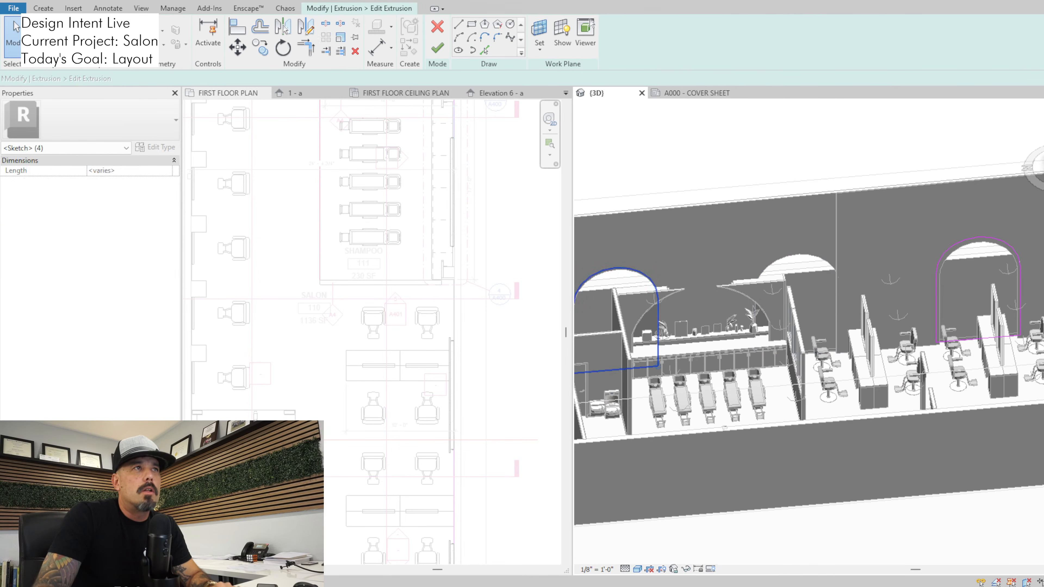
{"action": "key", "text": "Delete"}
{"action": "left_click", "coordinate": [437, 48]}
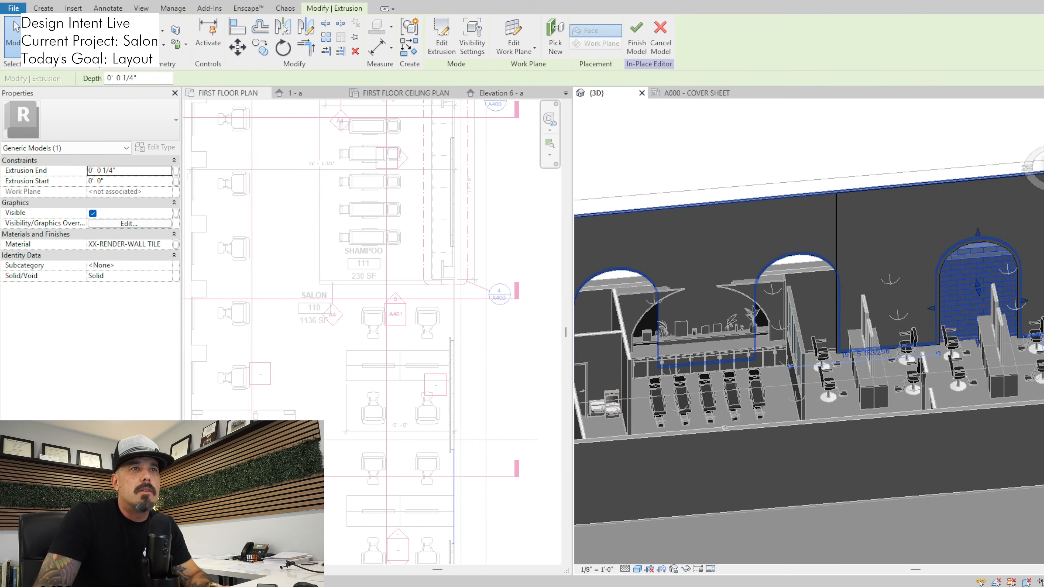
Trim the 4" gypsum wall board extrusion's sketch at the salon-side wall edge, delete the shampoo-side outline and finish the sketch
{"action": "left_click", "coordinate": [797, 253]}
{"action": "left_click", "coordinate": [441, 35]}
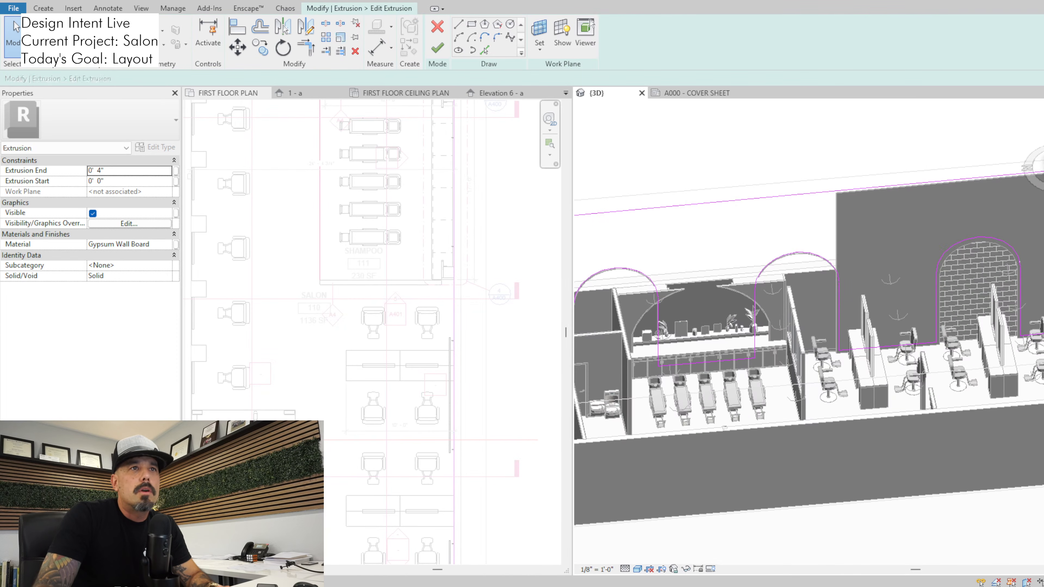
{"action": "key", "text": "t"}
{"action": "key", "text": "r"}
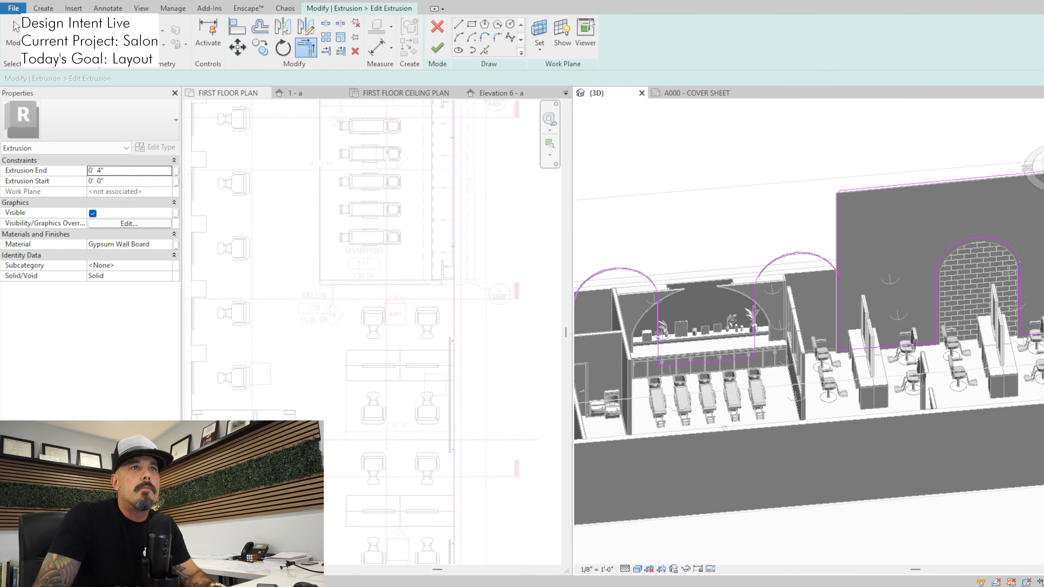
{"action": "key", "text": "Delete"}
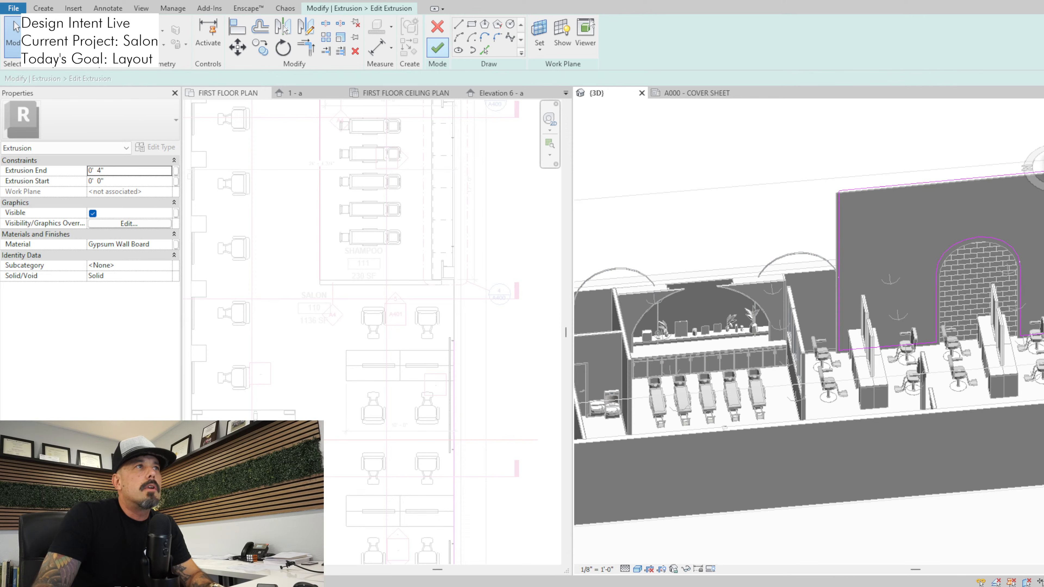
{"action": "left_click", "coordinate": [437, 48]}
Delete the two leftover arch light extrusions on the shampoo side and finish the in-place model
{"action": "left_click", "coordinate": [773, 262]}
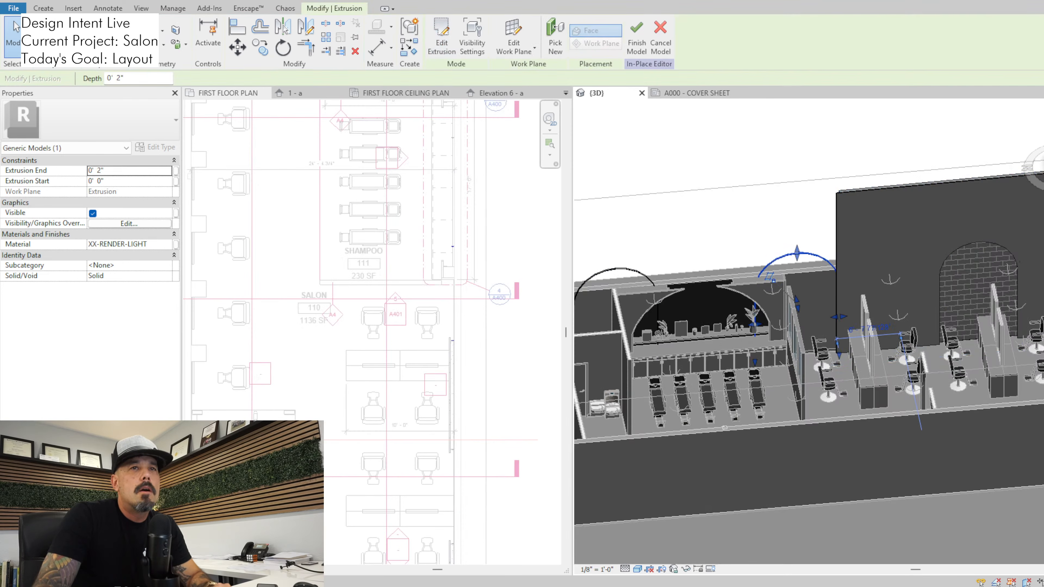
{"action": "key", "text": "Escape"}
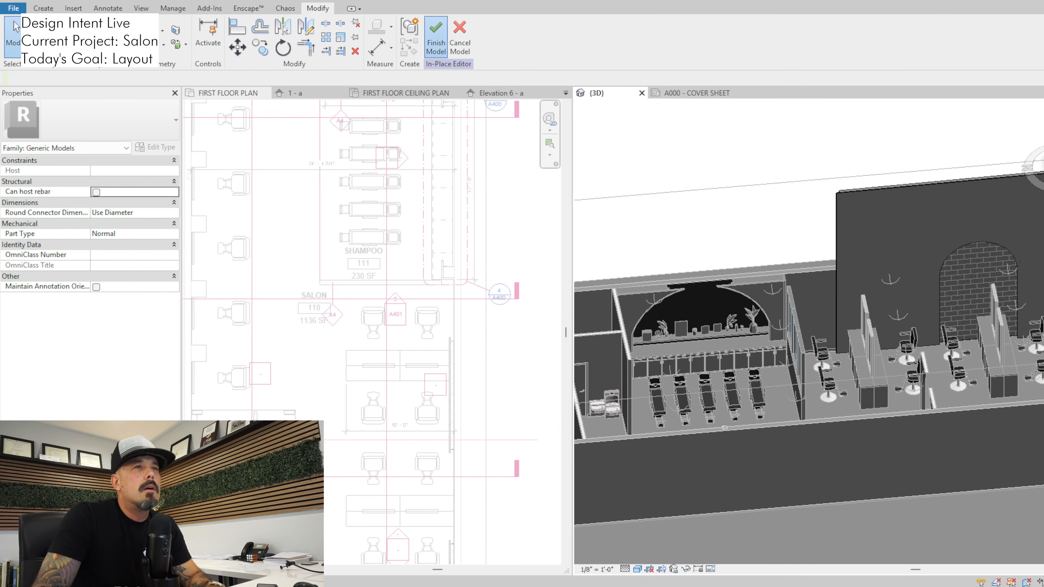
{"action": "left_click", "coordinate": [436, 37]}
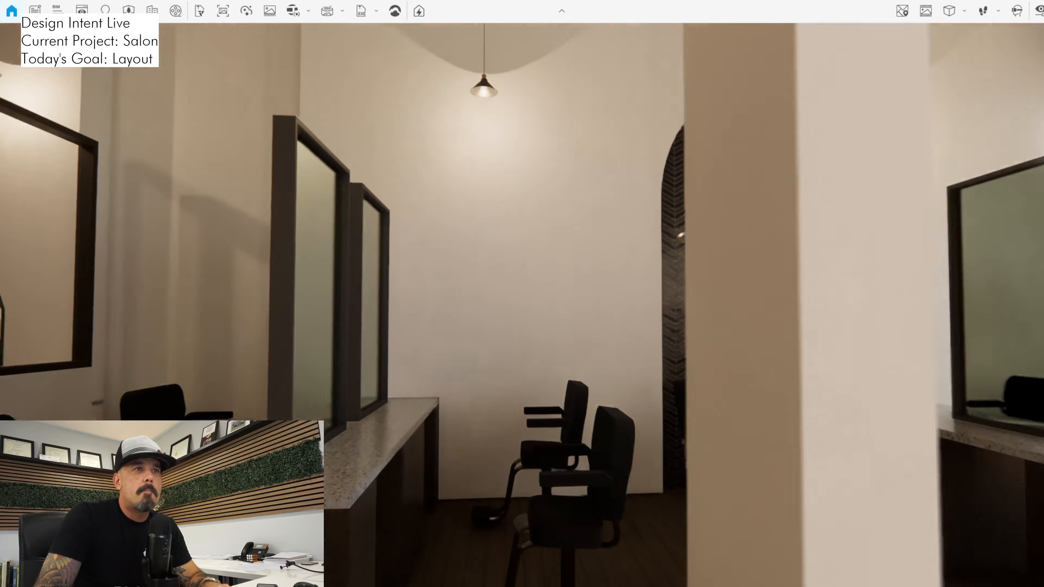
Examine the revised side wall and its single tiled arch behind the styling stations in Enscape, then return to Revit
{"action": "key", "text": "s"}
{"action": "key", "text": "w"}
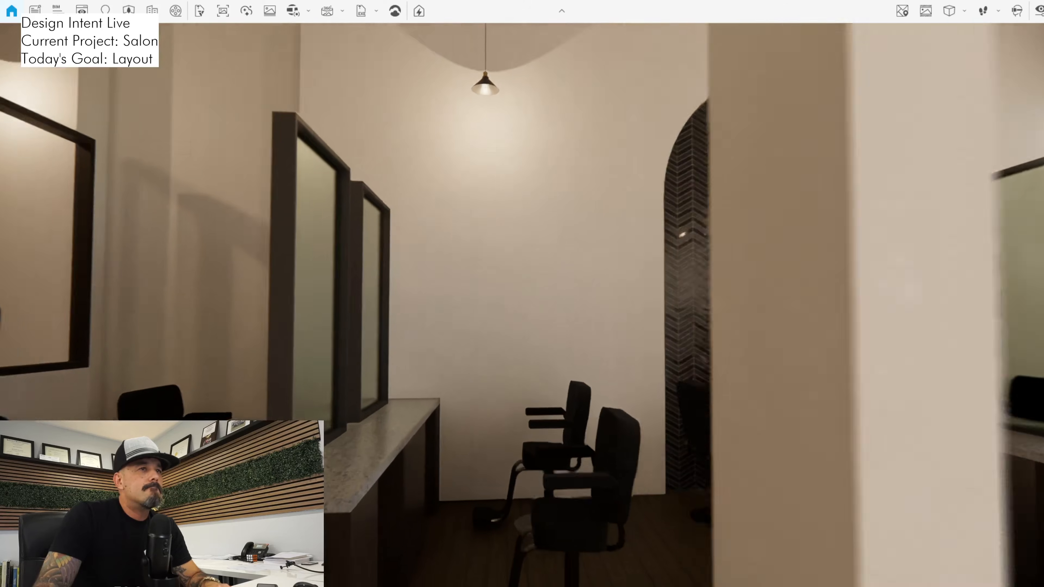
{"action": "key", "text": "d"}
{"action": "key", "text": "s"}
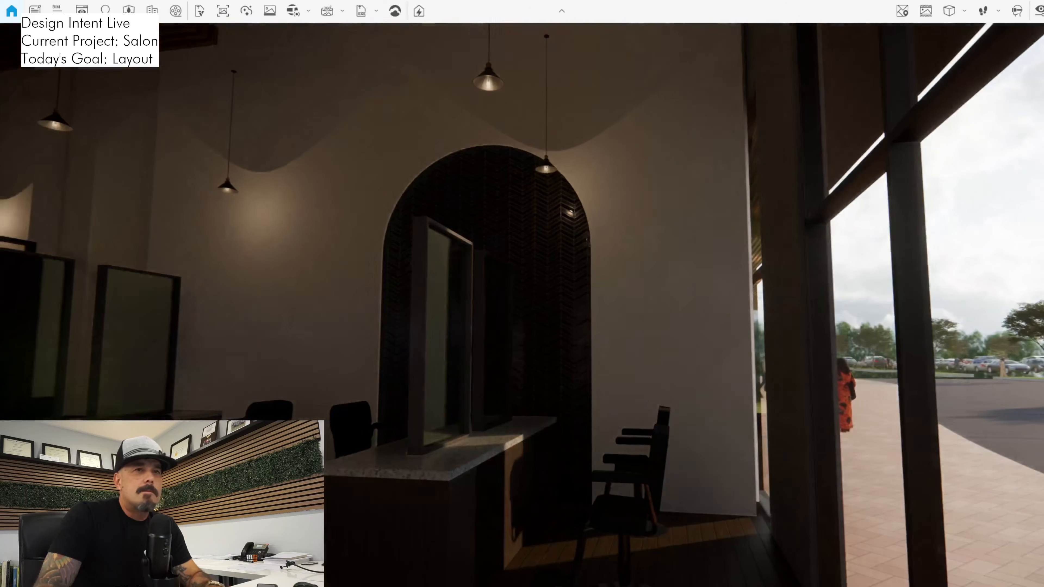
{"action": "key", "text": "alt+Tab"}
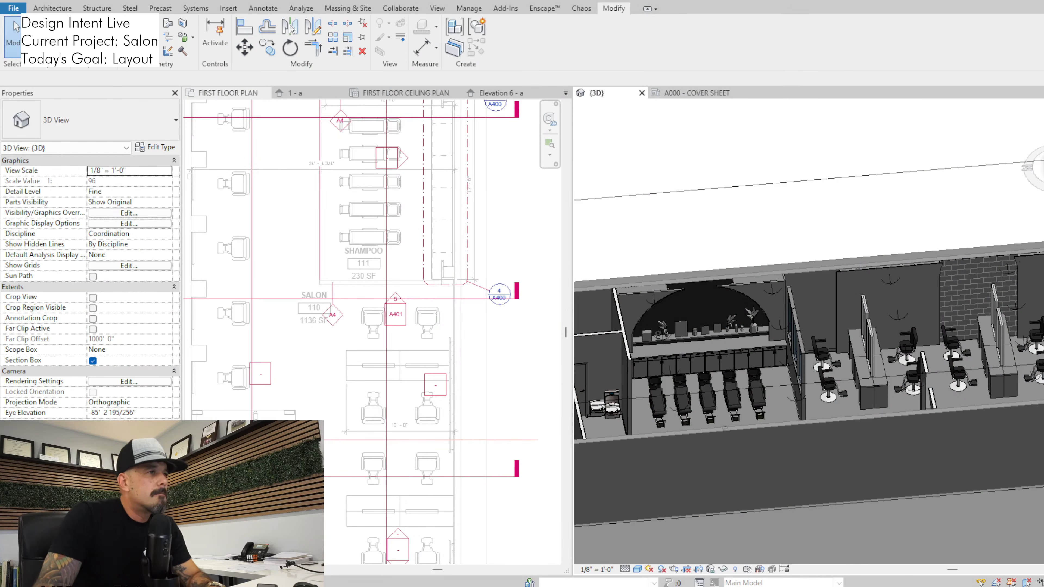
Open elevation 2 - d facing the arched side wall from the marker between the lower styling chairs on the first floor plan
{"action": "scroll", "coordinate": [407, 417], "scroll_direction": "up", "scroll_amount": 1}
{"action": "middle_click_drag", "start_coordinate": [430, 407], "coordinate": [456, 242]}
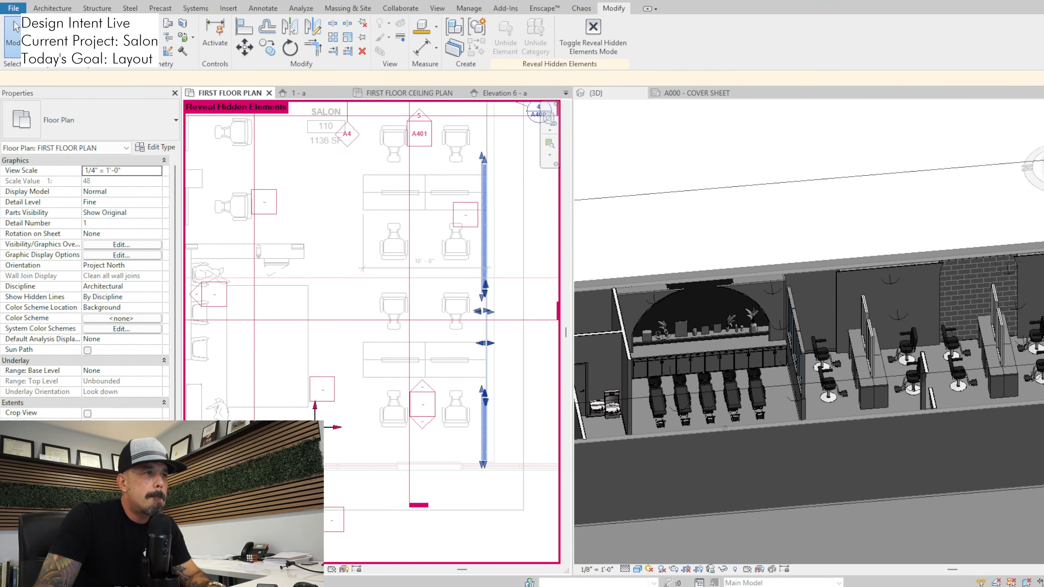
{"action": "left_click", "coordinate": [483, 365]}
{"action": "scroll", "coordinate": [484, 365], "scroll_direction": "up", "scroll_amount": 3}
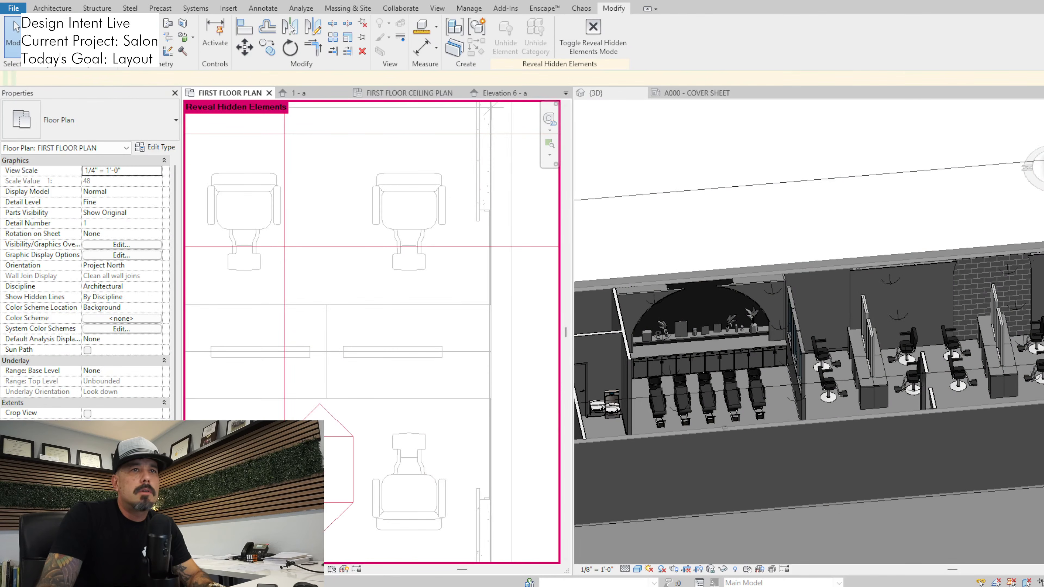
{"action": "scroll", "coordinate": [437, 288], "scroll_direction": "down", "scroll_amount": 5}
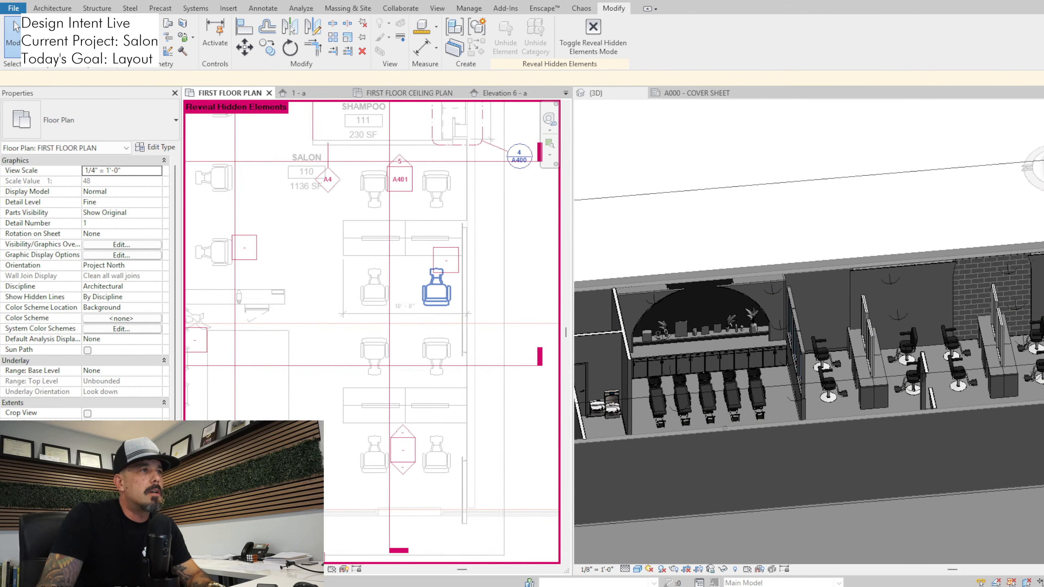
{"action": "left_click", "coordinate": [402, 450]}
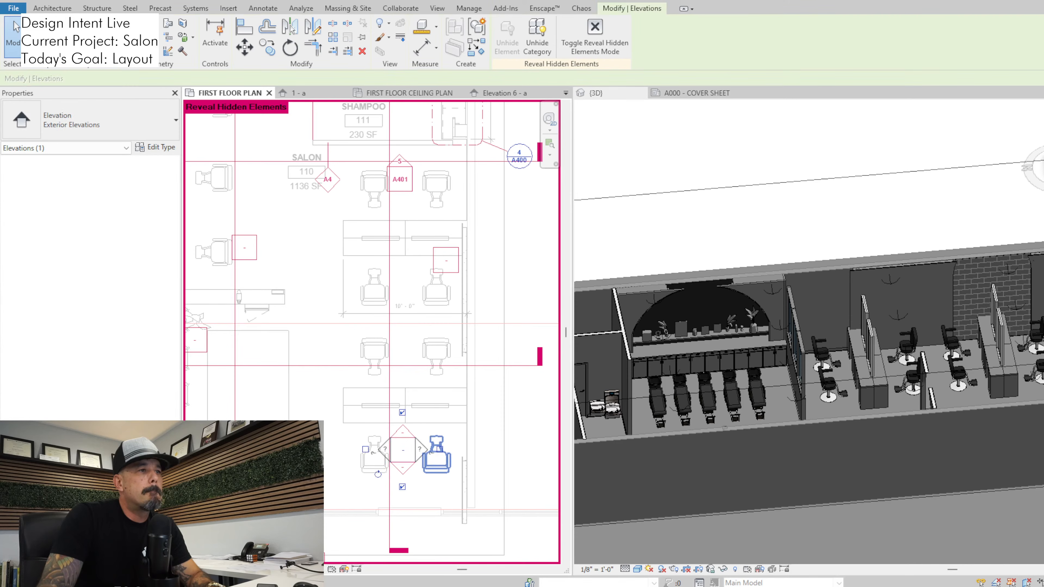
{"action": "left_click", "coordinate": [477, 431]}
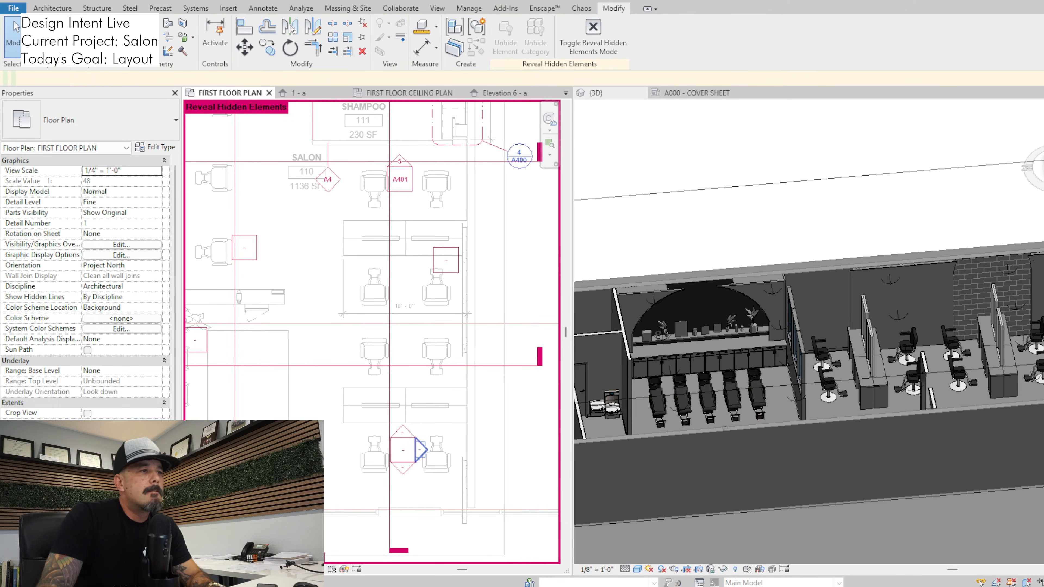
{"action": "double_click", "coordinate": [420, 450]}
{"action": "scroll", "coordinate": [426, 373], "scroll_direction": "up", "scroll_amount": 2}
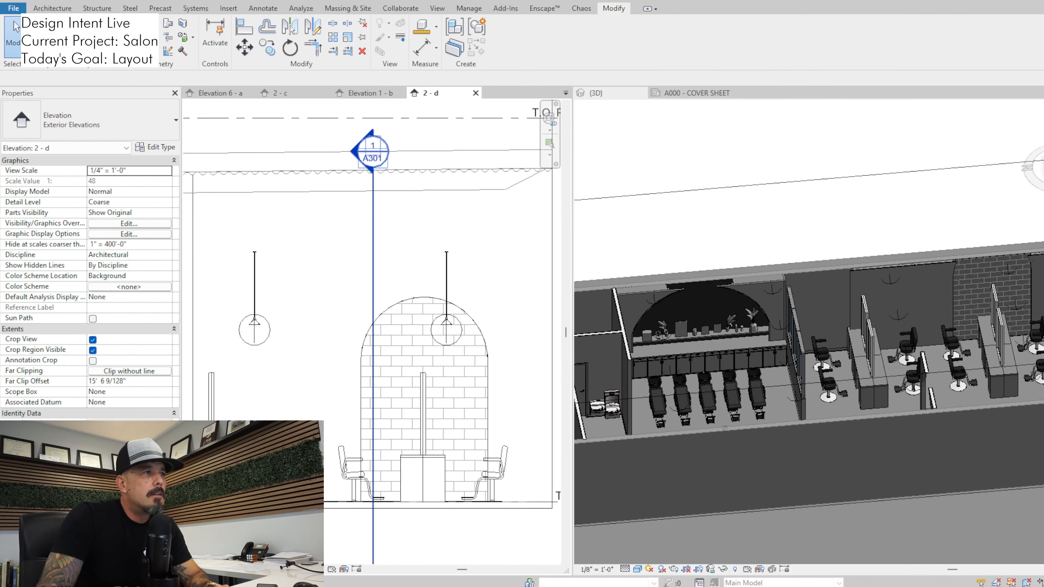
{"action": "left_click", "coordinate": [360, 343]}
{"action": "scroll", "coordinate": [392, 324], "scroll_direction": "down", "scroll_amount": 1}
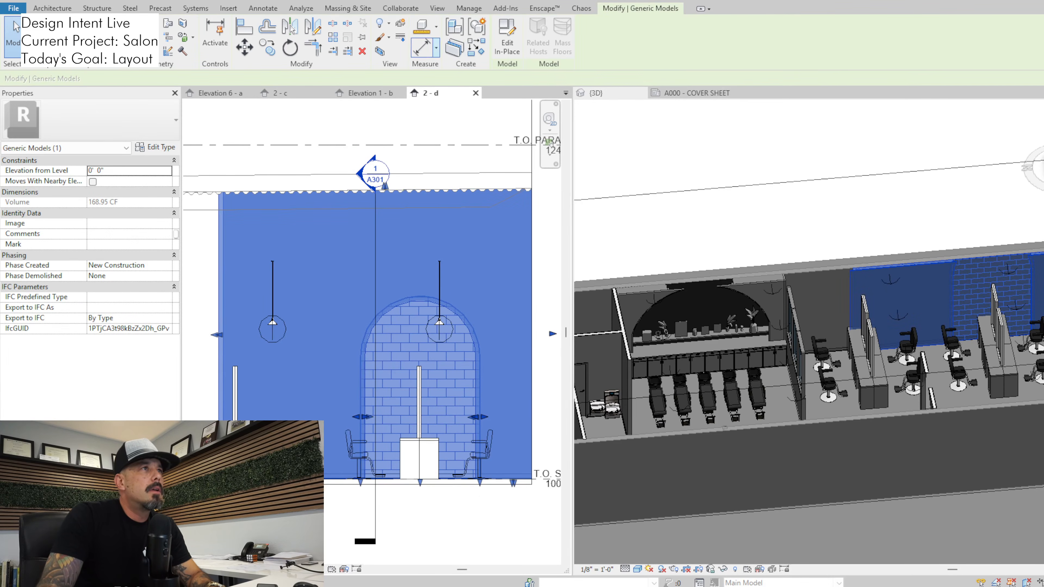
{"action": "left_click", "coordinate": [507, 37]}
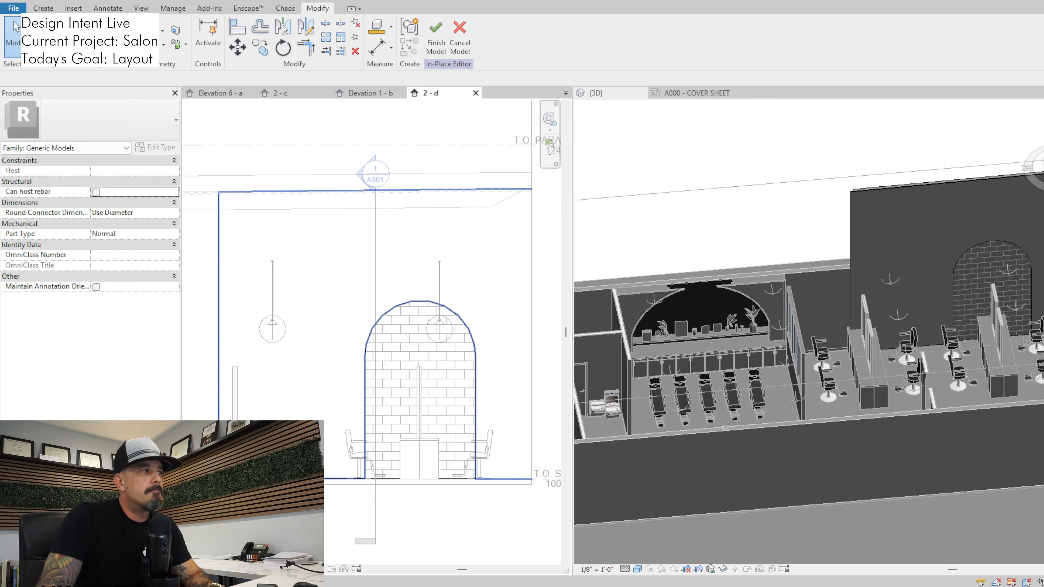
{"action": "left_click", "coordinate": [464, 324]}
{"action": "middle_click_drag", "start_coordinate": [370, 325], "coordinate": [519, 338]}
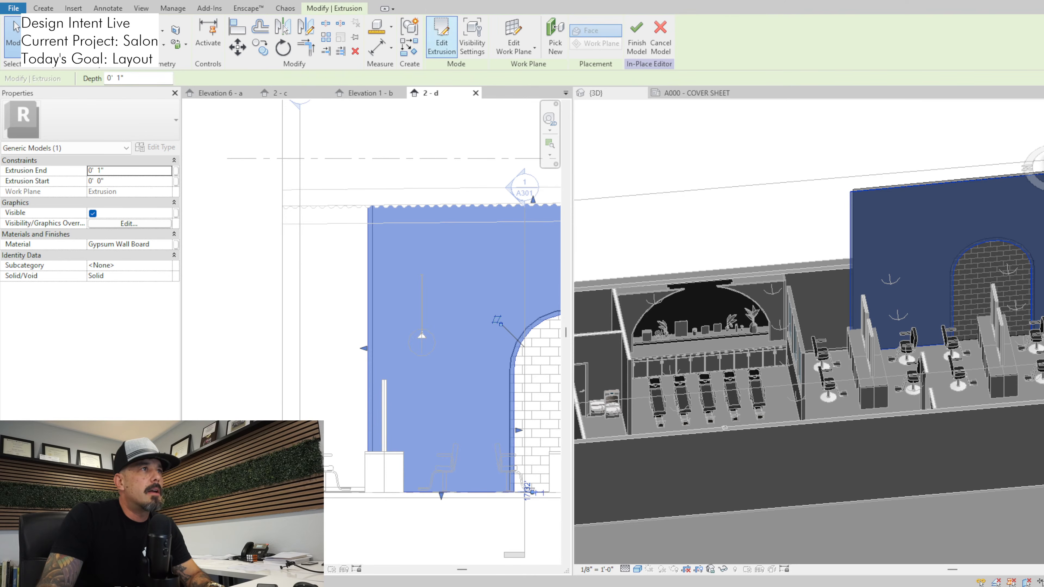
{"action": "left_click", "coordinate": [442, 33]}
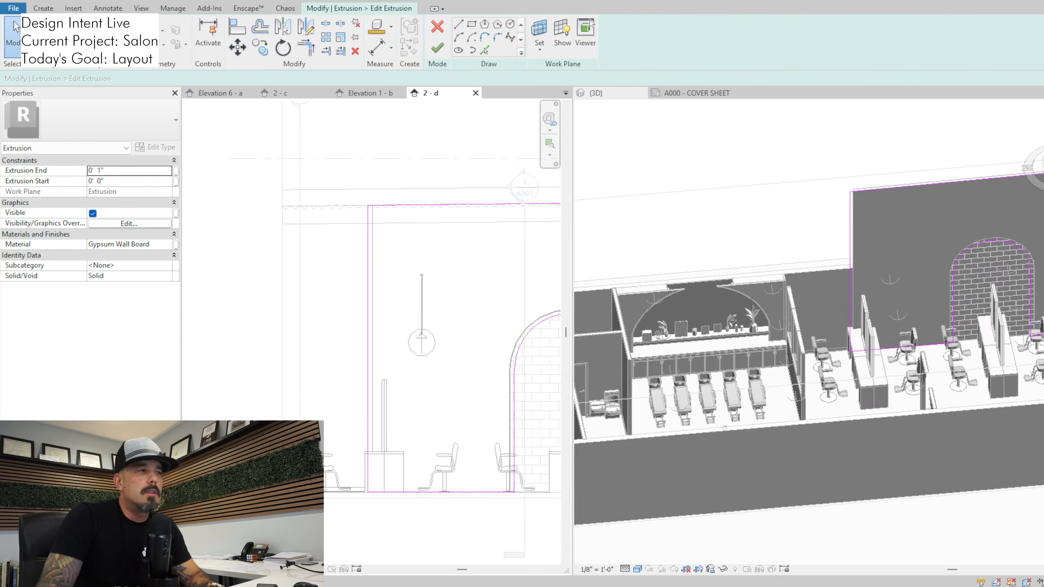
{"action": "left_click", "coordinate": [437, 27]}
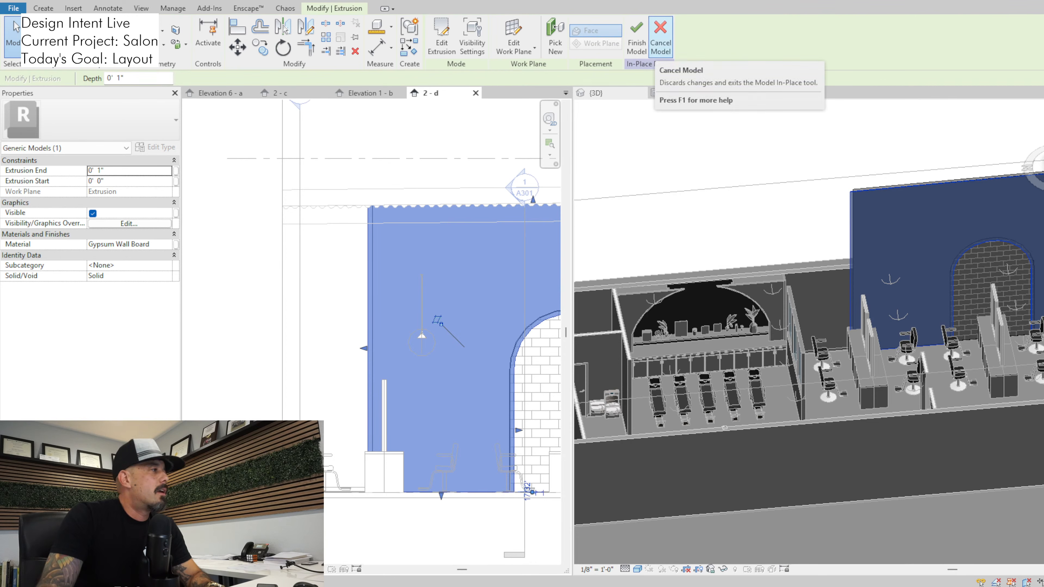
{"action": "left_click", "coordinate": [660, 36]}
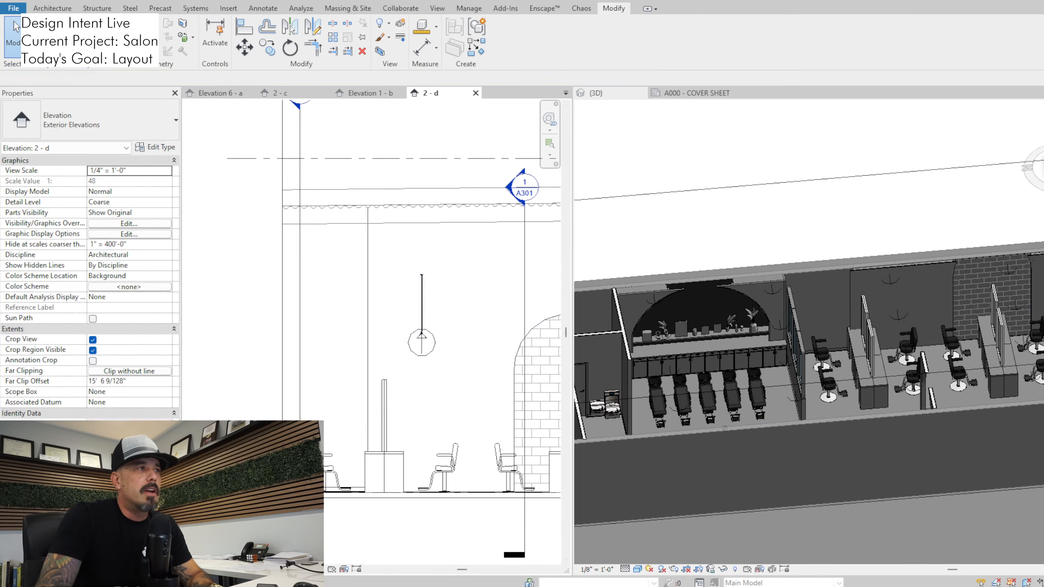
Extend the crop region of elevation 2 - d toward the shampoo area to include the shampoo countertop
{"action": "left_click", "coordinate": [307, 278]}
{"action": "scroll", "coordinate": [308, 278], "scroll_direction": "down", "scroll_amount": 2}
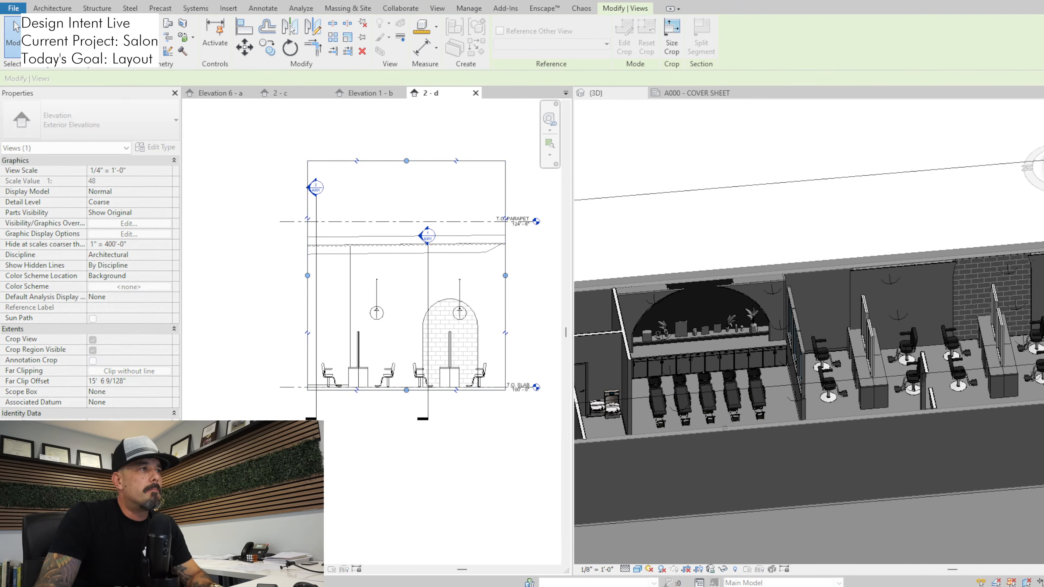
{"action": "left_click_drag", "start_coordinate": [307, 276], "coordinate": [199, 275]}
{"action": "scroll", "coordinate": [360, 322], "scroll_direction": "up", "scroll_amount": 4}
{"action": "key", "text": "Escape"}
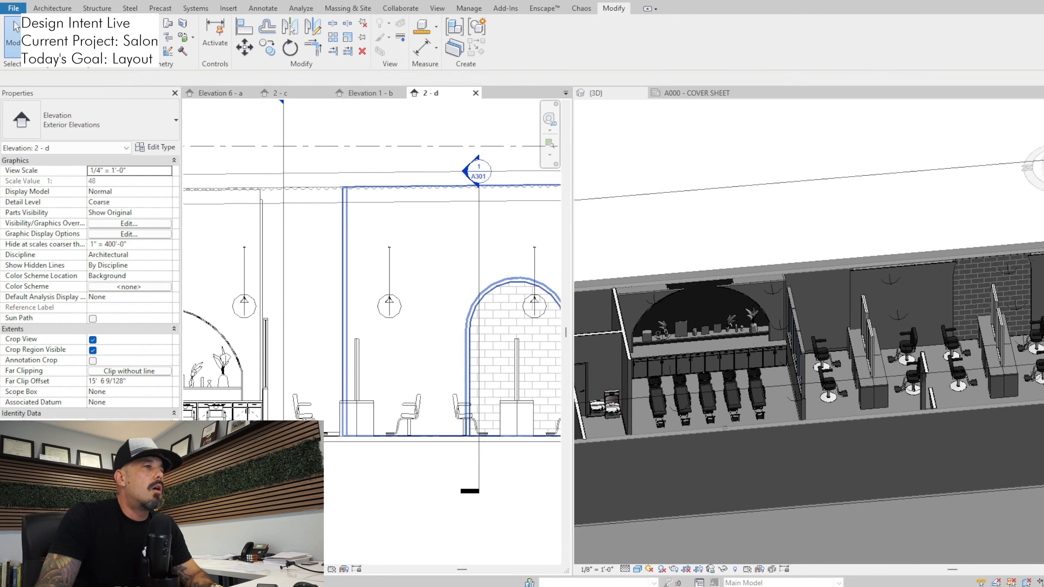
Start in-place editing of the arched side-wall model in the elevation and select both extrusions inside the tiled arch
{"action": "left_click", "coordinate": [346, 317]}
{"action": "middle_click_drag", "start_coordinate": [466, 333], "coordinate": [386, 335]}
{"action": "scroll", "coordinate": [386, 335], "scroll_direction": "down", "scroll_amount": 1}
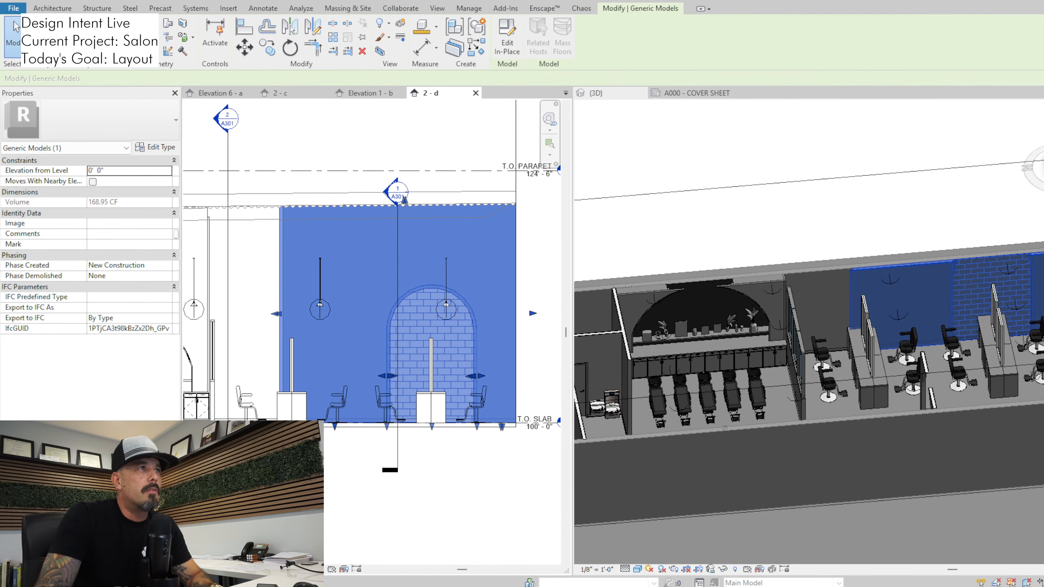
{"action": "left_click", "coordinate": [507, 38]}
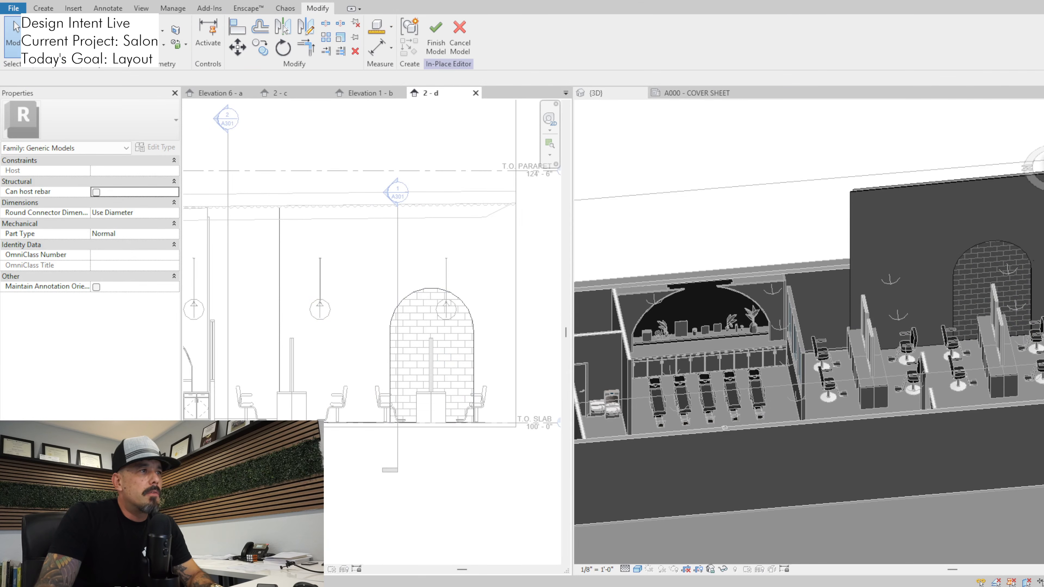
{"action": "left_click", "coordinate": [362, 284]}
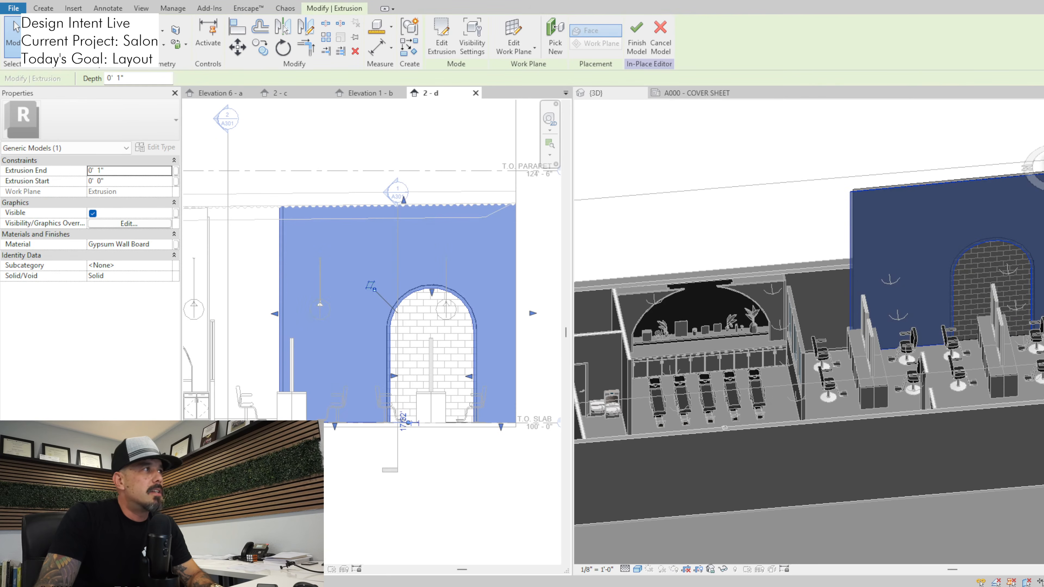
{"action": "left_click", "coordinate": [16, 27]}
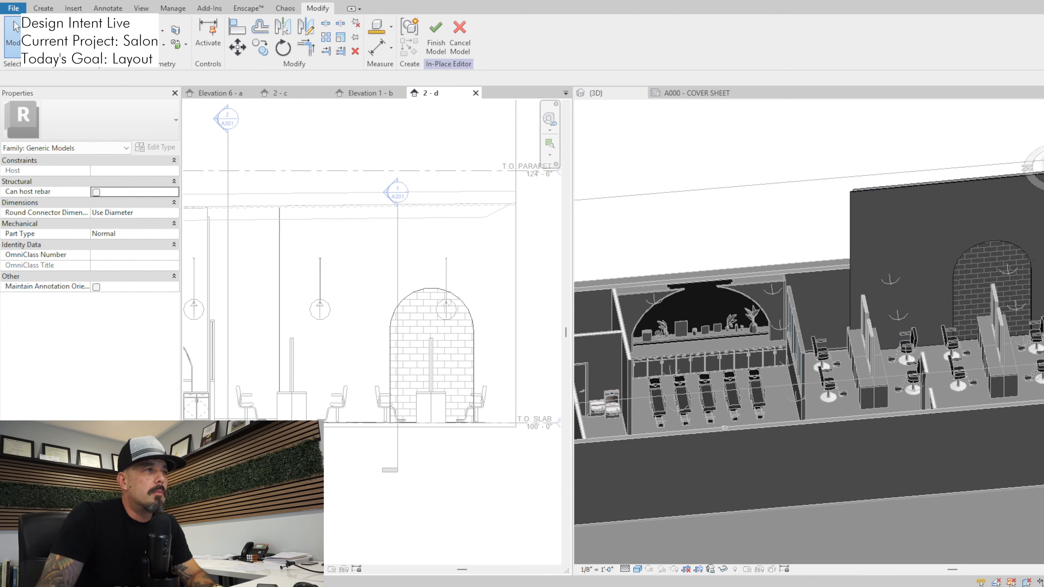
{"action": "left_click_drag", "start_coordinate": [464, 426], "coordinate": [488, 452]}
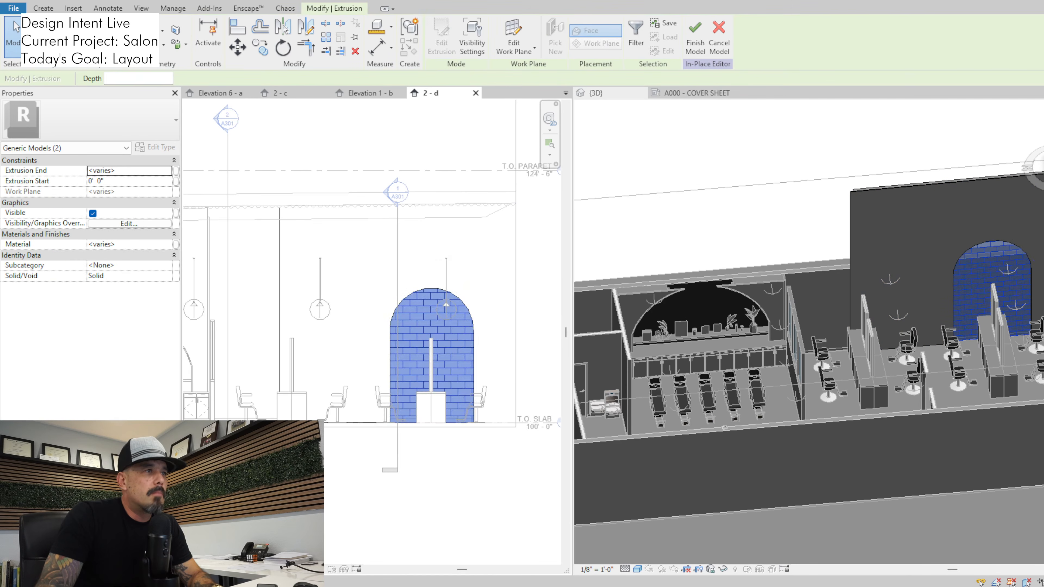
Copy both extrusions of the tiled arch from their station's centreline to the centreline of the neighbouring station nearer the shampoo area
{"action": "scroll", "coordinate": [447, 371], "scroll_direction": "up", "scroll_amount": 4}
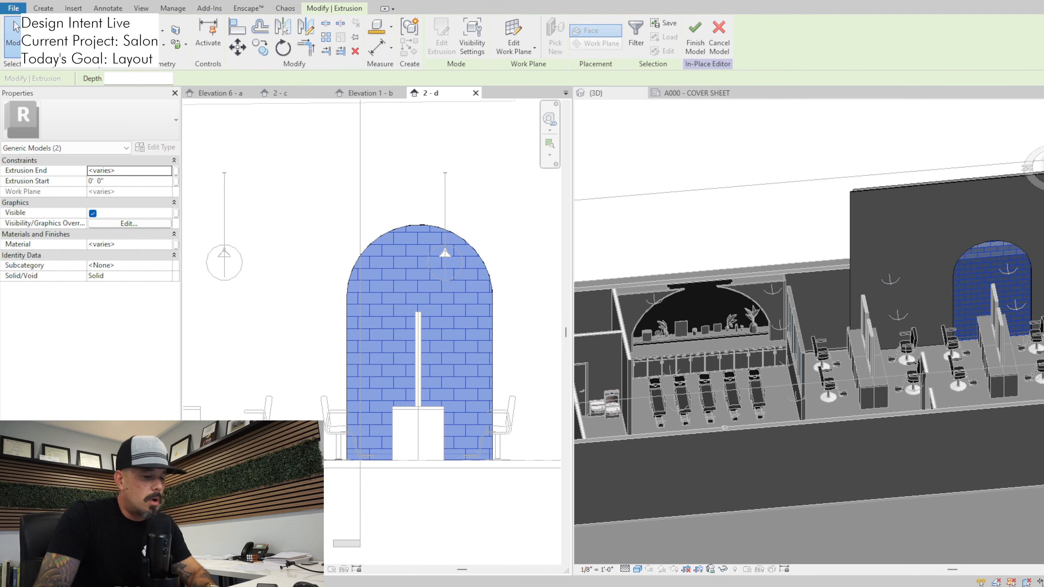
{"action": "key", "text": "c"}
{"action": "key", "text": "o"}
{"action": "scroll", "coordinate": [394, 409], "scroll_direction": "up", "scroll_amount": 7}
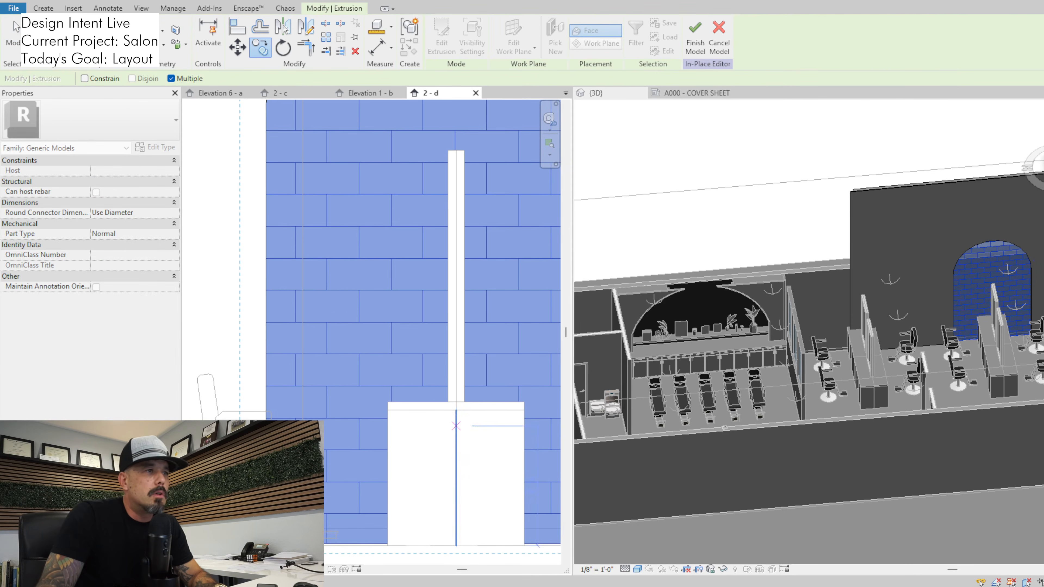
{"action": "left_click", "coordinate": [457, 427]}
{"action": "scroll", "coordinate": [447, 427], "scroll_direction": "down", "scroll_amount": 6}
{"action": "middle_click_drag", "start_coordinate": [272, 436], "coordinate": [415, 436]}
{"action": "scroll", "coordinate": [295, 426], "scroll_direction": "up", "scroll_amount": 2}
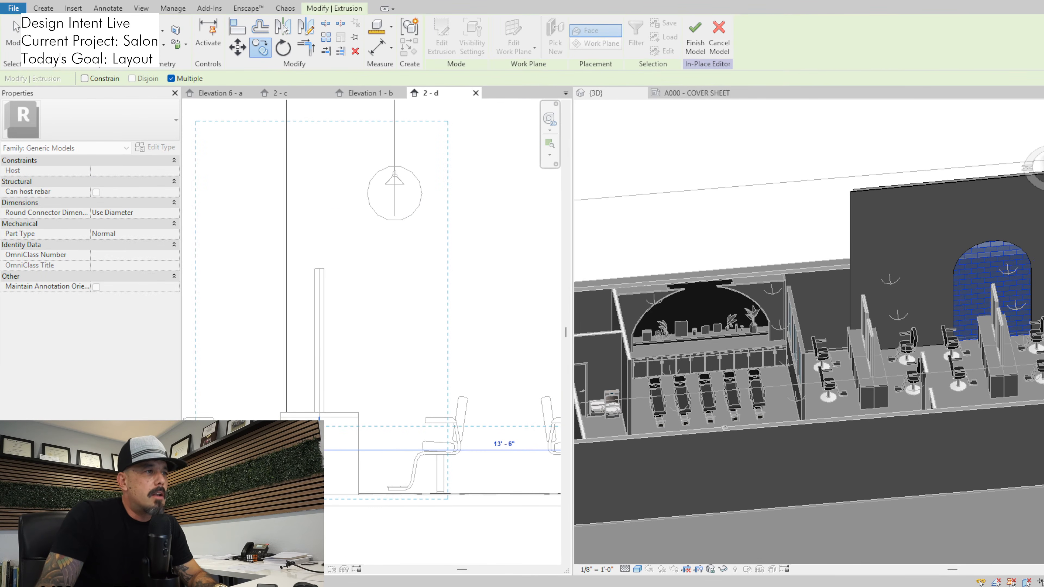
{"action": "left_click", "coordinate": [319, 427]}
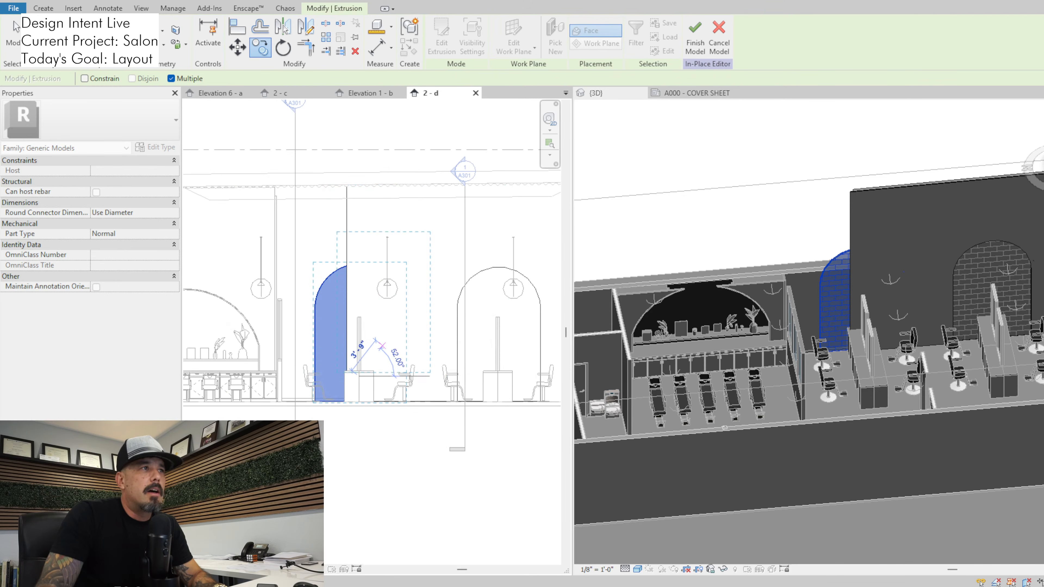
{"action": "left_click", "coordinate": [15, 26]}
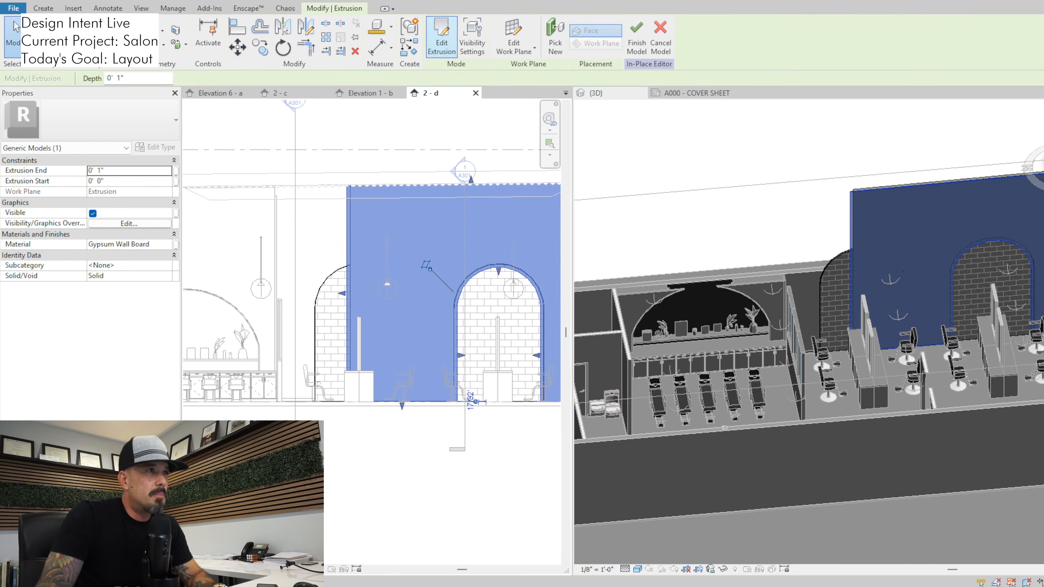
Edit the 1-inch gypsum extrusion's sketch, moving its end line out to the shampoo-side partition, and select the existing arch outline
{"action": "left_click", "coordinate": [442, 37]}
{"action": "left_click", "coordinate": [348, 259]}
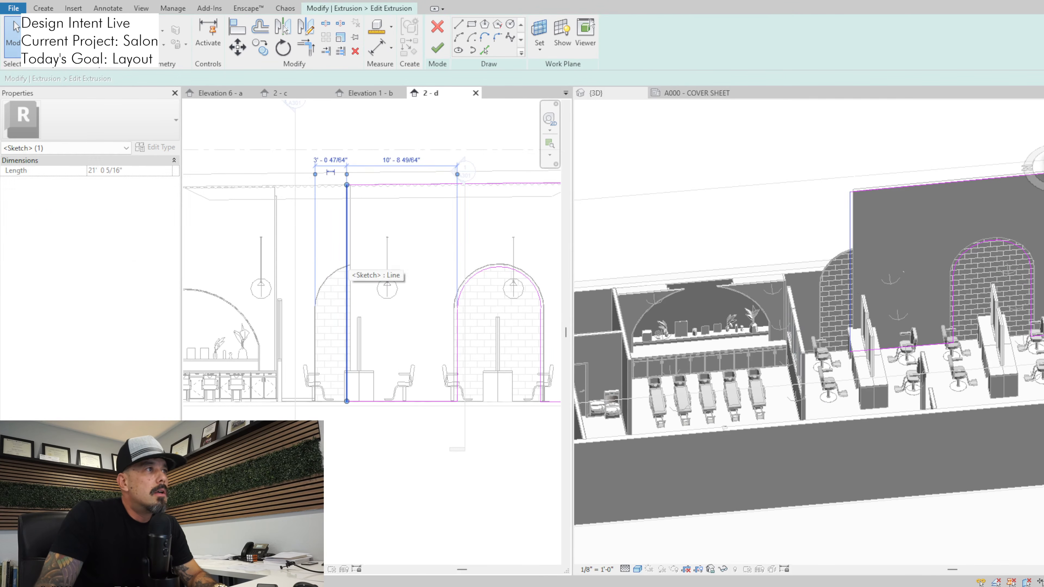
{"action": "left_click_drag", "start_coordinate": [348, 259], "coordinate": [271, 259]}
{"action": "scroll", "coordinate": [279, 258], "scroll_direction": "up", "scroll_amount": 3}
{"action": "scroll", "coordinate": [312, 292], "scroll_direction": "down", "scroll_amount": 5}
{"action": "middle_click_drag", "start_coordinate": [361, 288], "coordinate": [284, 305]}
{"action": "key", "text": "Escape"}
{"action": "key", "text": "Tab"}
{"action": "left_click", "coordinate": [384, 312]}
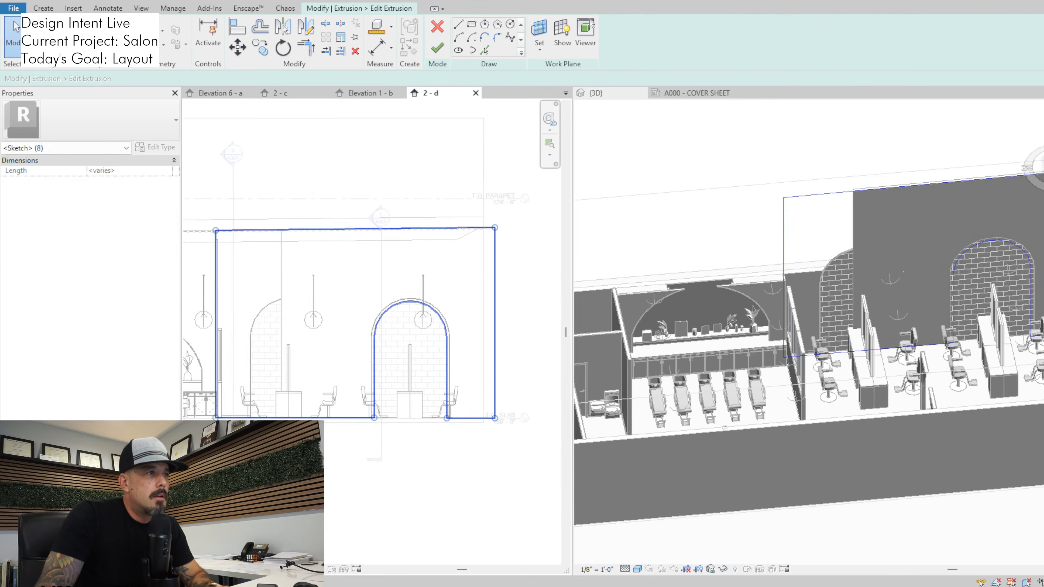
{"action": "mouse_move", "coordinate": [354, 266]}
{"action": "left_mouse_down"}
{"action": "mouse_move", "coordinate": [440, 430]}
{"action": "mouse_move", "coordinate": [462, 441]}
{"action": "left_mouse_up"}
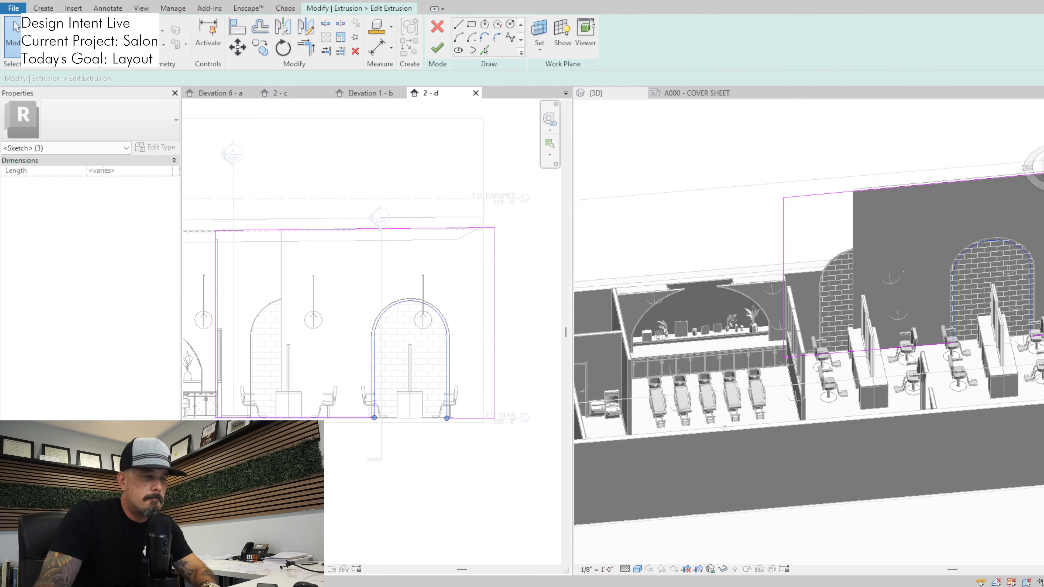
{"action": "key", "text": "c"}
{"action": "key", "text": "o"}
{"action": "scroll", "coordinate": [460, 437], "scroll_direction": "up", "scroll_amount": 3}
{"action": "left_click", "coordinate": [432, 397]}
{"action": "scroll", "coordinate": [434, 398], "scroll_direction": "down", "scroll_amount": 2}
{"action": "middle_click_drag", "start_coordinate": [314, 396], "coordinate": [415, 405]}
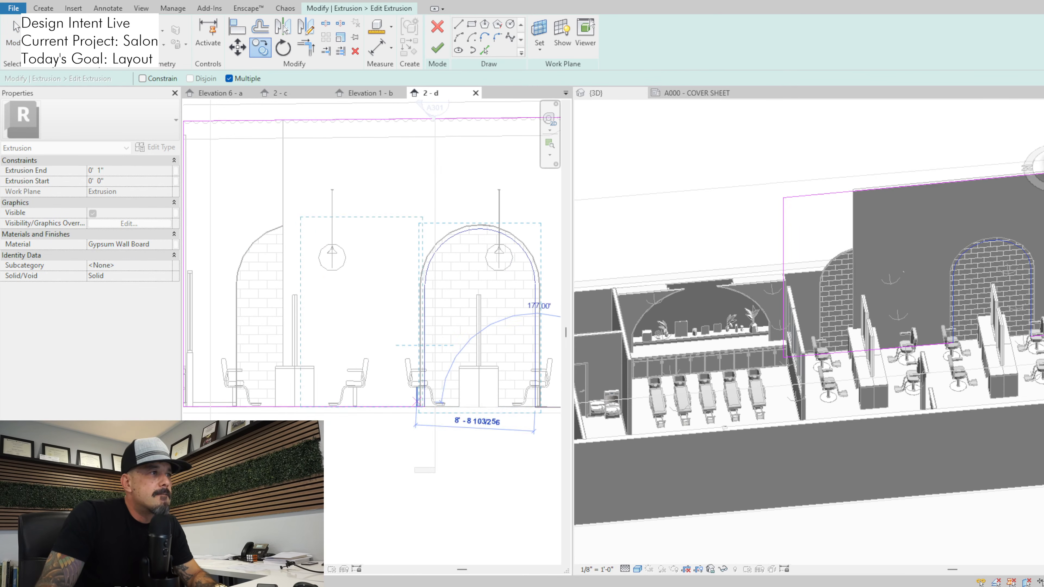
{"action": "key", "text": "Escape"}
Copy the arch outline in the 1-inch extrusion's sketch onto the base corner of the new tiled arch
{"action": "key", "text": "c"}
{"action": "key", "text": "o"}
{"action": "scroll", "coordinate": [422, 406], "scroll_direction": "up", "scroll_amount": 6}
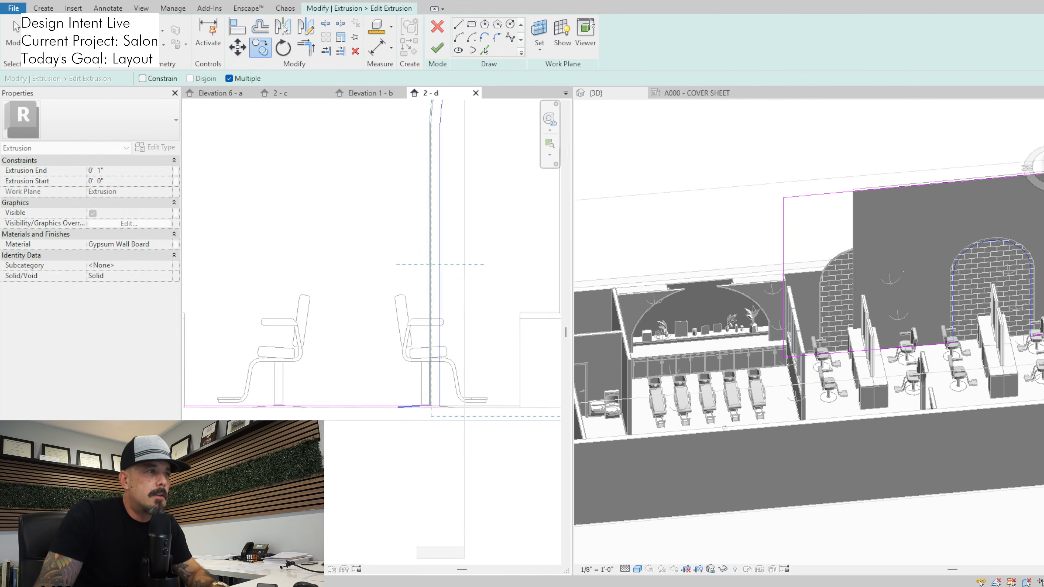
{"action": "left_click", "coordinate": [453, 406]}
{"action": "scroll", "coordinate": [453, 407], "scroll_direction": "down", "scroll_amount": 1}
{"action": "scroll", "coordinate": [366, 406], "scroll_direction": "down", "scroll_amount": 4}
{"action": "middle_click_drag", "start_coordinate": [295, 404], "coordinate": [415, 422]}
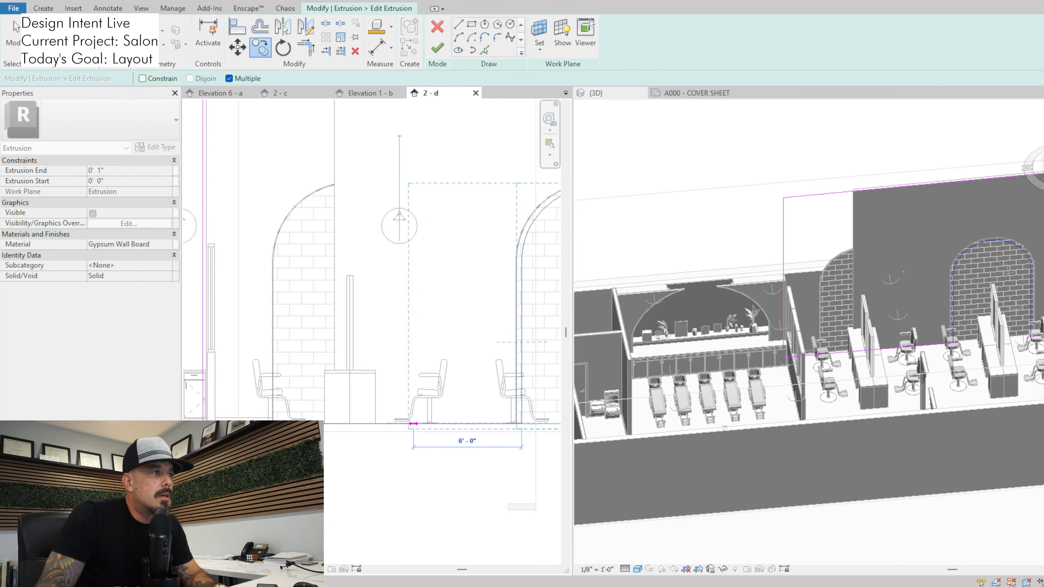
{"action": "scroll", "coordinate": [274, 423], "scroll_direction": "up", "scroll_amount": 6}
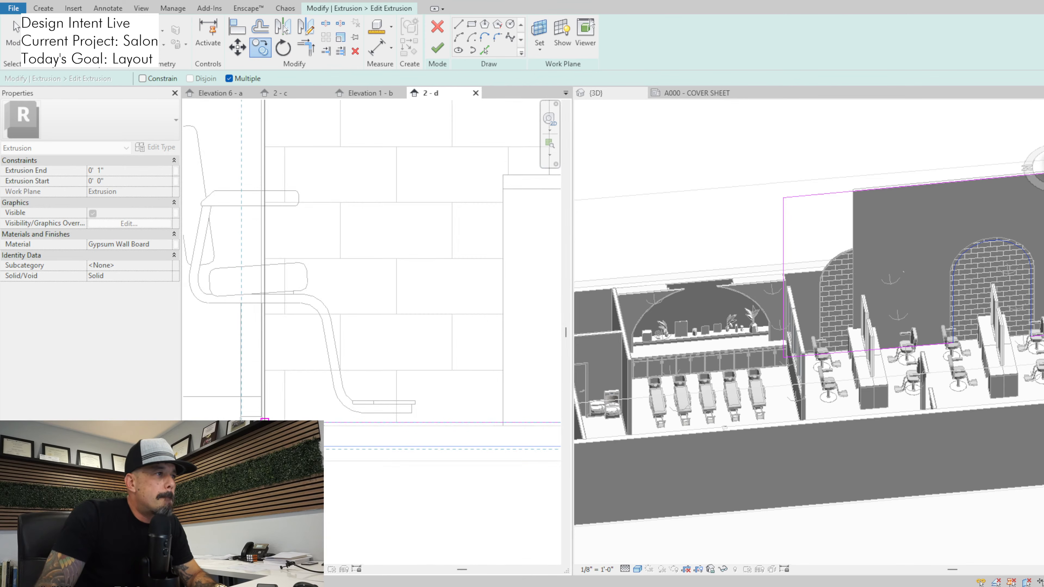
{"action": "key", "text": "Escape"}
{"action": "key", "text": "Escape"}
{"action": "scroll", "coordinate": [420, 399], "scroll_direction": "down", "scroll_amount": 3}
{"action": "middle_click_drag", "start_coordinate": [420, 399], "coordinate": [372, 375]}
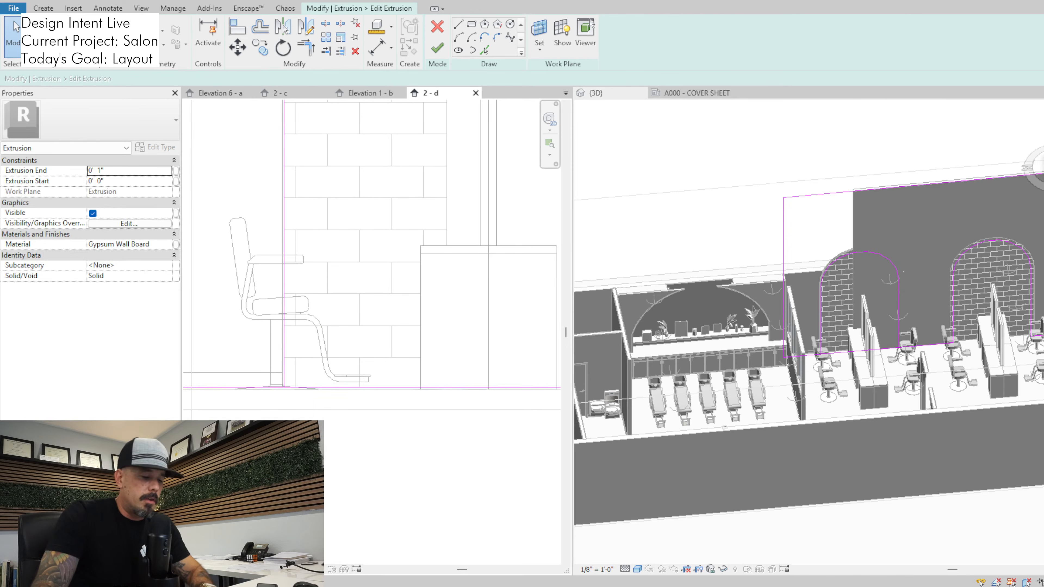
Split and trim the floor line between the copied arch's legs, and finish the 1-inch gypsum extrusion's sketch
{"action": "key", "text": "s"}
{"action": "key", "text": "l"}
{"action": "key", "text": "t"}
{"action": "key", "text": "r"}
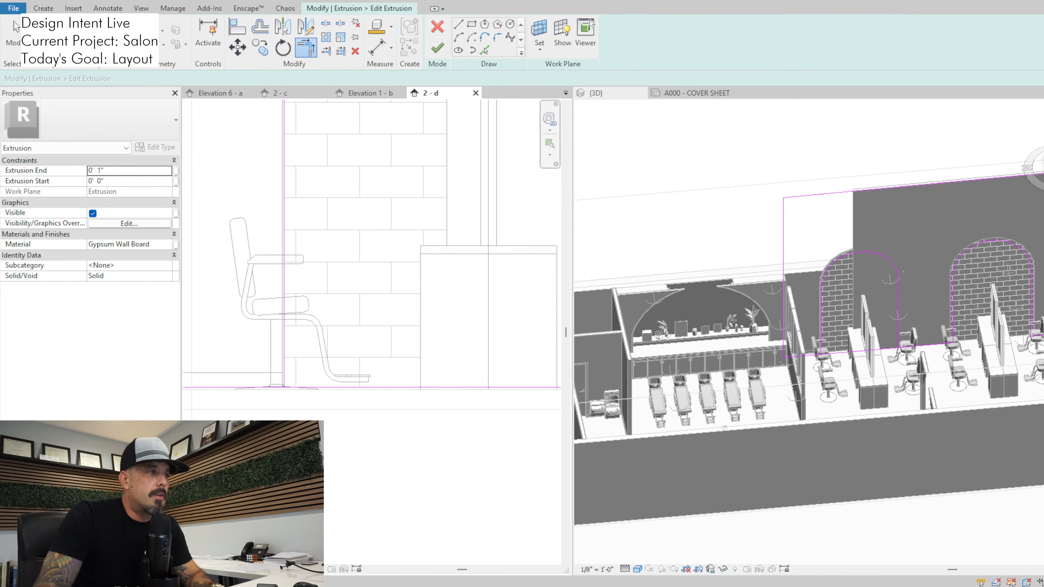
{"action": "middle_click_drag", "start_coordinate": [385, 340], "coordinate": [302, 368]}
{"action": "scroll", "coordinate": [303, 368], "scroll_direction": "down", "scroll_amount": 2}
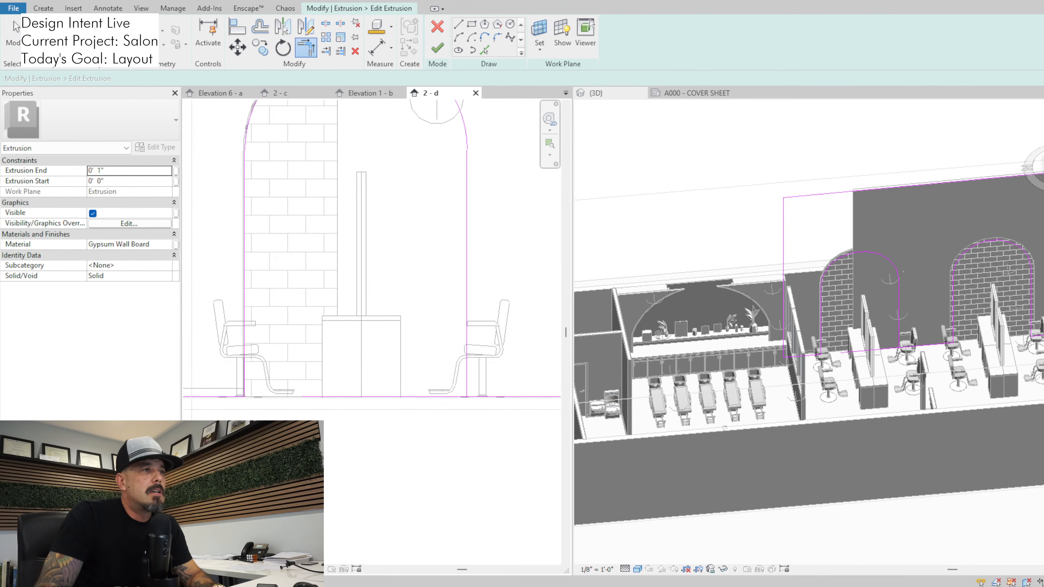
{"action": "left_click", "coordinate": [466, 371]}
{"action": "left_click", "coordinate": [16, 26]}
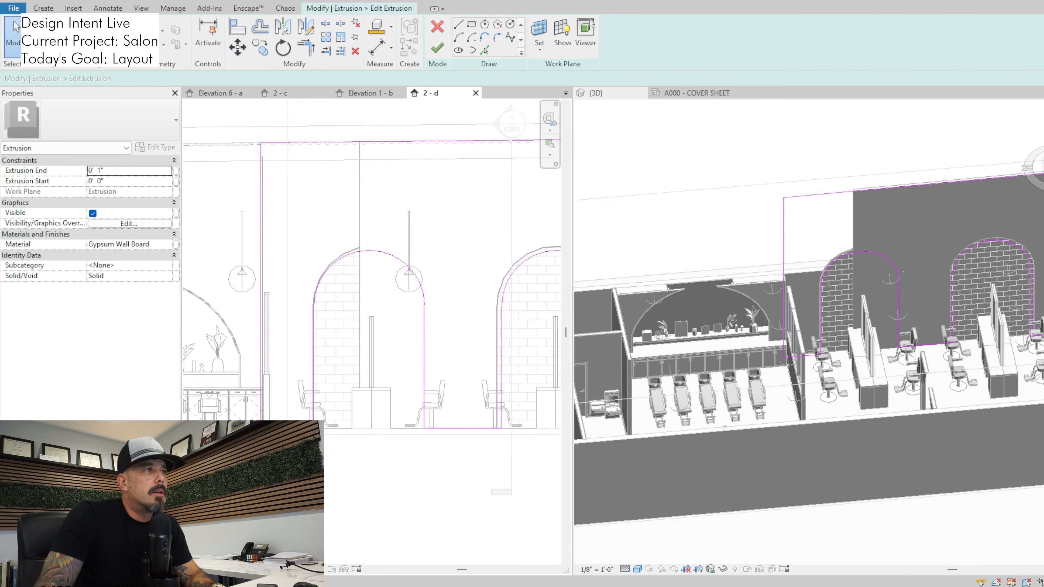
{"action": "left_click", "coordinate": [437, 47]}
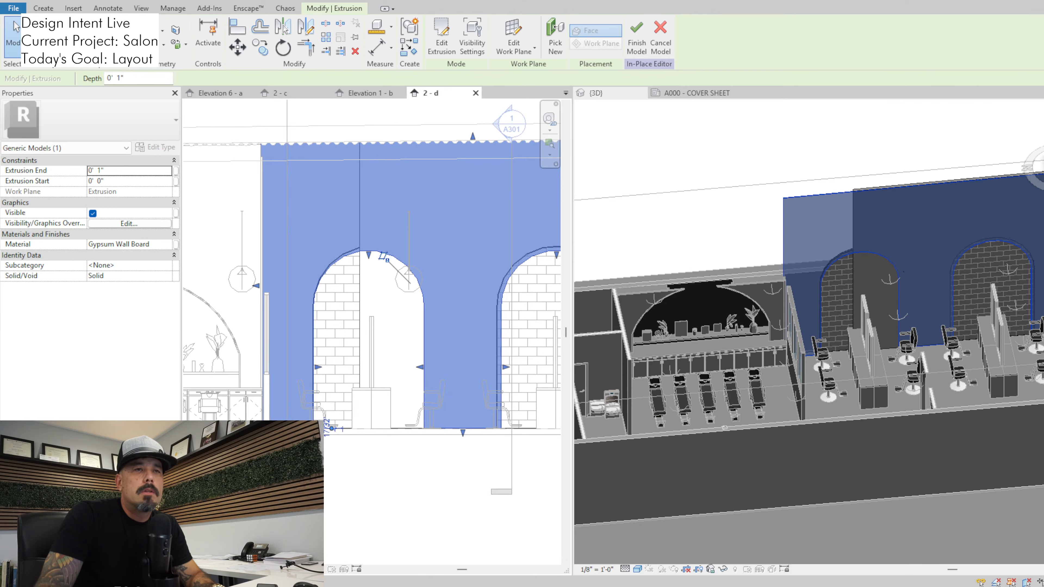
{"action": "left_click", "coordinate": [15, 26]}
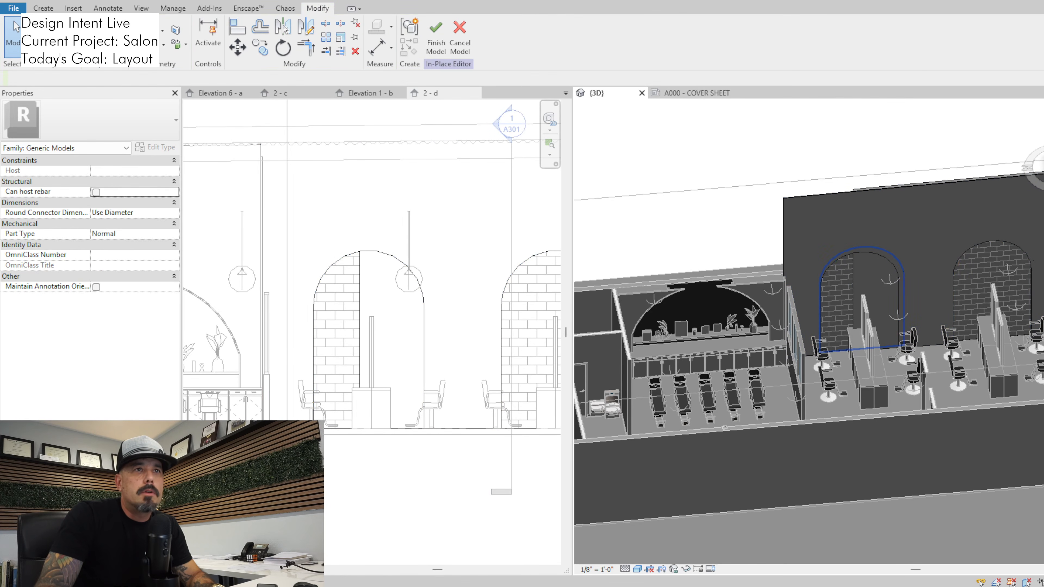
Edit the 4-inch gypsum extrusion's sketch, moving its end line to the shampoo-side partition, and select its arch outline
{"action": "left_click", "coordinate": [821, 288]}
{"action": "key", "text": "Escape"}
{"action": "left_click", "coordinate": [852, 288]}
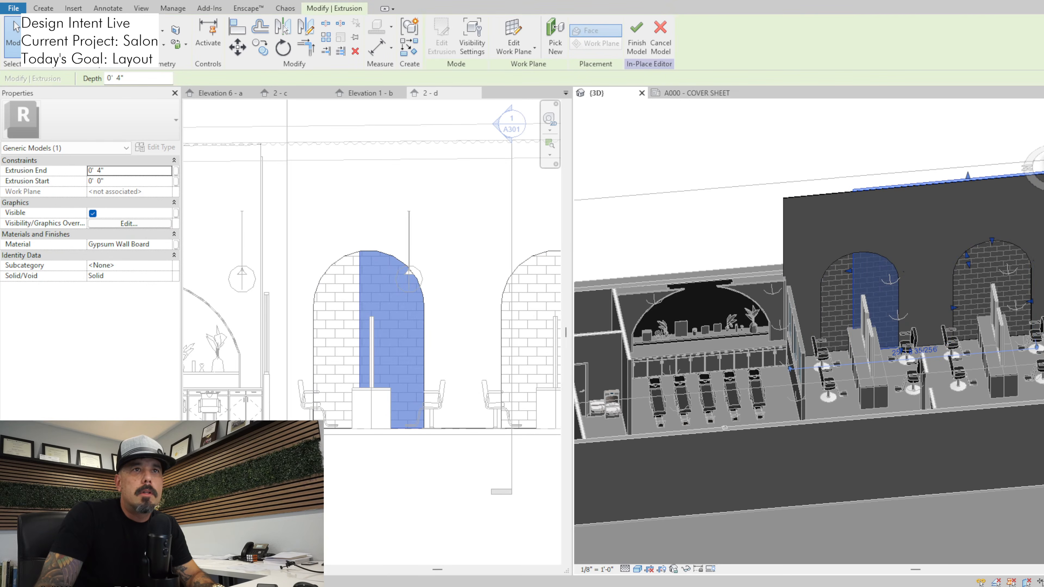
{"action": "left_click", "coordinate": [442, 37]}
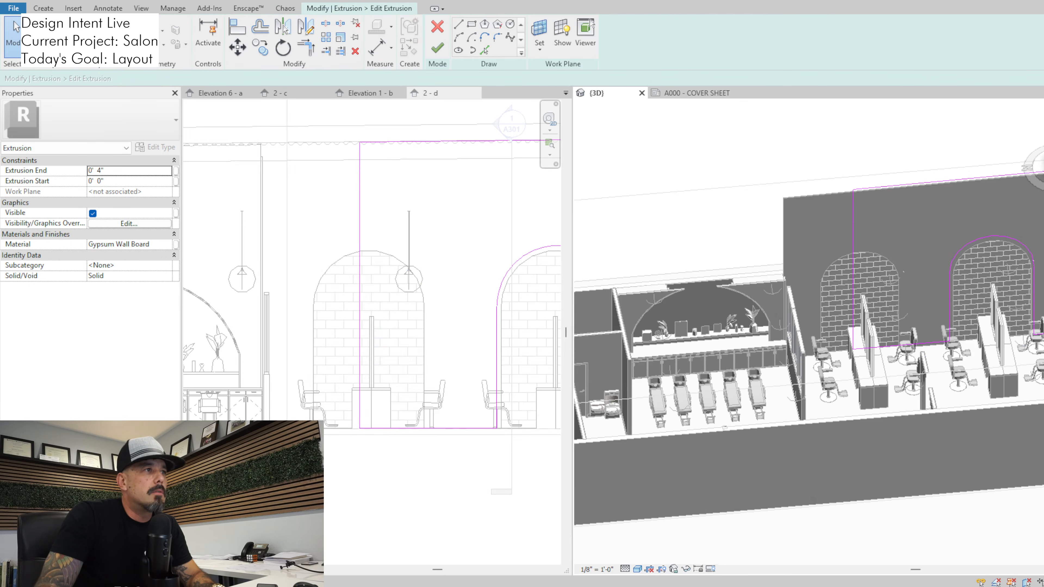
{"action": "left_click_drag", "start_coordinate": [370, 247], "coordinate": [293, 247]}
{"action": "middle_click_drag", "start_coordinate": [484, 328], "coordinate": [408, 324]}
{"action": "scroll", "coordinate": [407, 324], "scroll_direction": "down", "scroll_amount": 1}
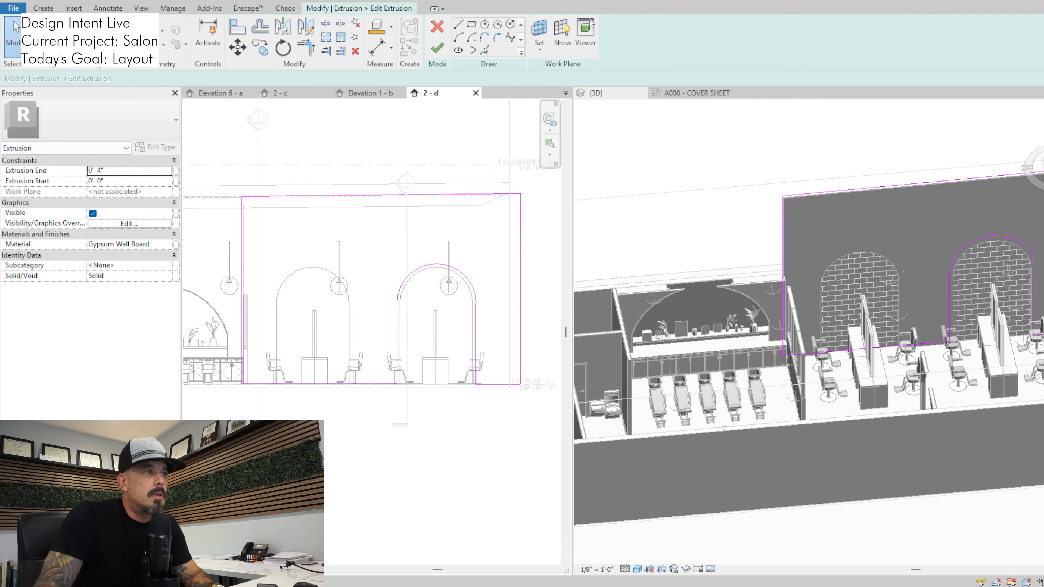
{"action": "left_click_drag", "start_coordinate": [389, 245], "coordinate": [490, 399]}
{"action": "key", "text": "c"}
{"action": "key", "text": "o"}
{"action": "scroll", "coordinate": [431, 259], "scroll_direction": "up", "scroll_amount": 2}
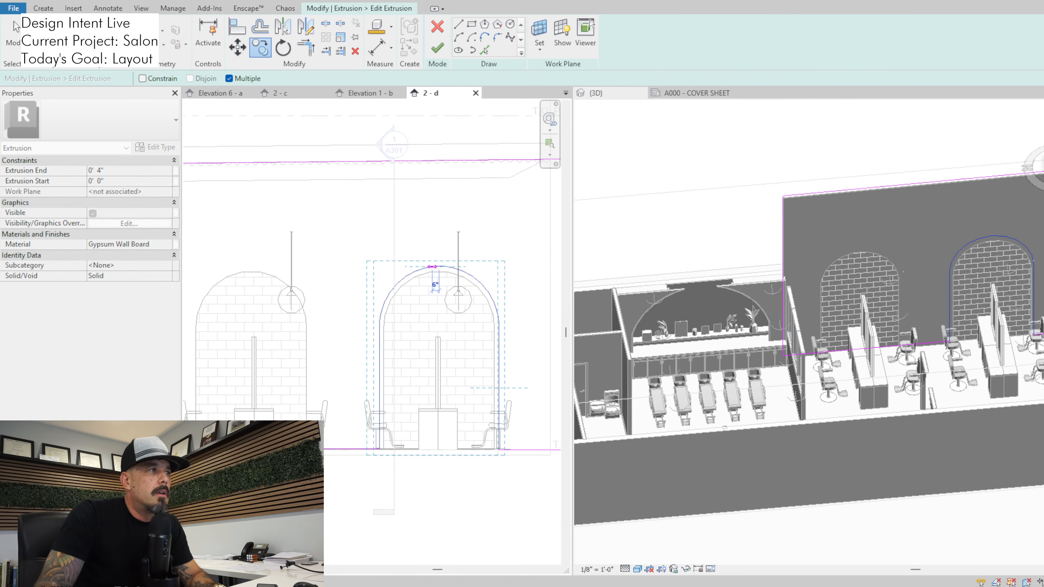
{"action": "key", "text": "Escape"}
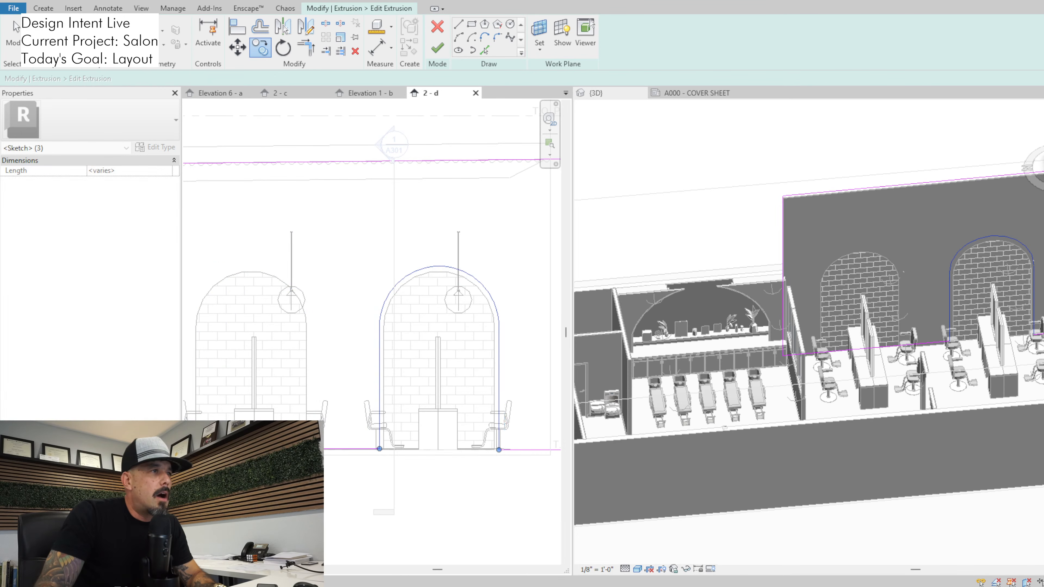
Copy the 4-inch extrusion's arch outline by its base corner to the matching base corner of the new tiled arch
{"action": "middle_click_drag", "start_coordinate": [380, 462], "coordinate": [423, 402]}
{"action": "key", "text": "c"}
{"action": "key", "text": "o"}
{"action": "scroll", "coordinate": [422, 405], "scroll_direction": "up", "scroll_amount": 3}
{"action": "scroll", "coordinate": [423, 362], "scroll_direction": "up", "scroll_amount": 2}
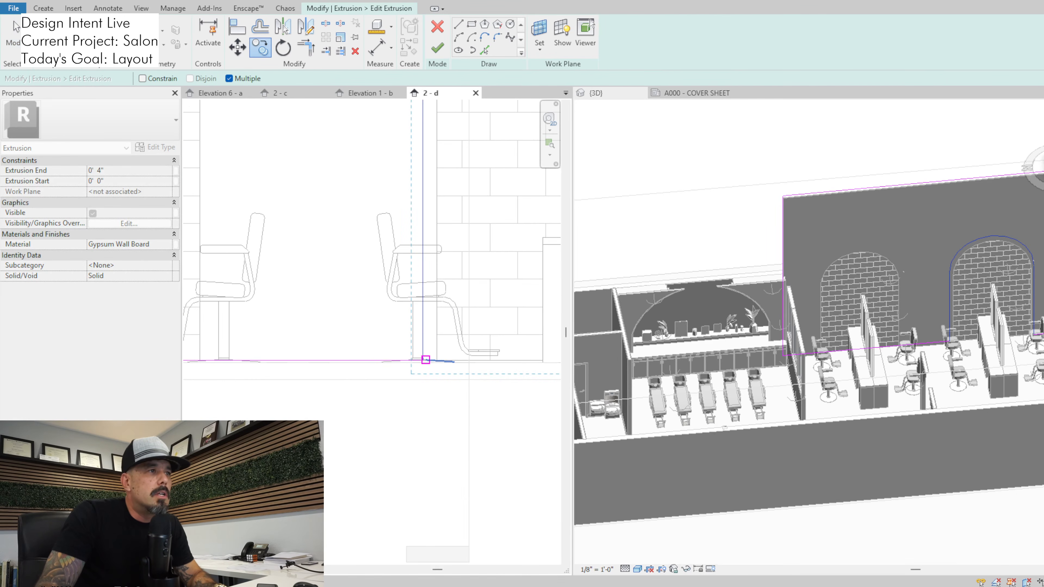
{"action": "scroll", "coordinate": [424, 360], "scroll_direction": "up", "scroll_amount": 2}
{"action": "left_click", "coordinate": [424, 360]}
{"action": "scroll", "coordinate": [411, 361], "scroll_direction": "down", "scroll_amount": 2}
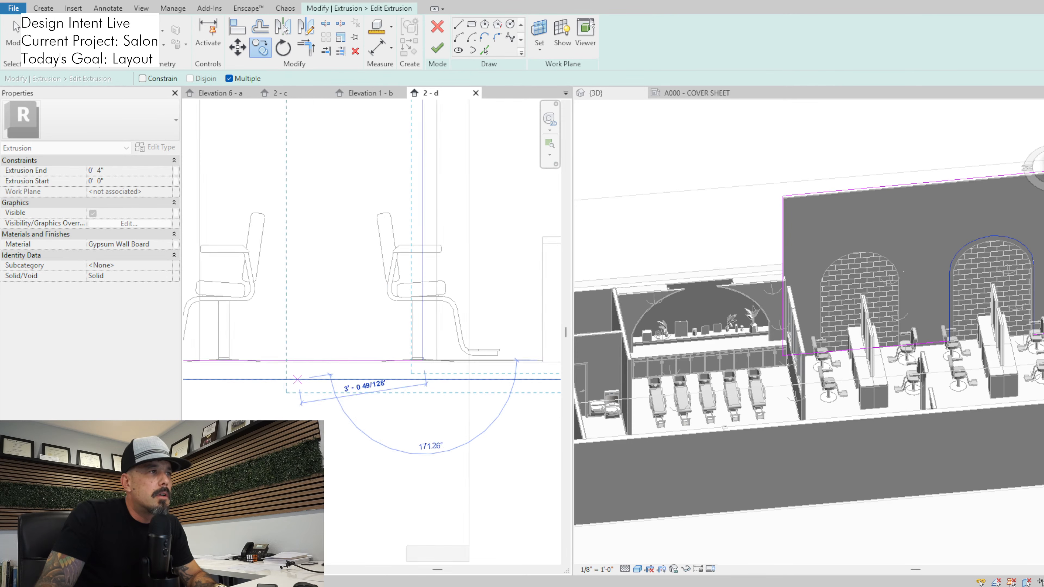
{"action": "middle_click_drag", "start_coordinate": [247, 372], "coordinate": [513, 405]}
{"action": "middle_click_drag", "start_coordinate": [391, 395], "coordinate": [524, 418]}
{"action": "scroll", "coordinate": [408, 417], "scroll_direction": "up", "scroll_amount": 2}
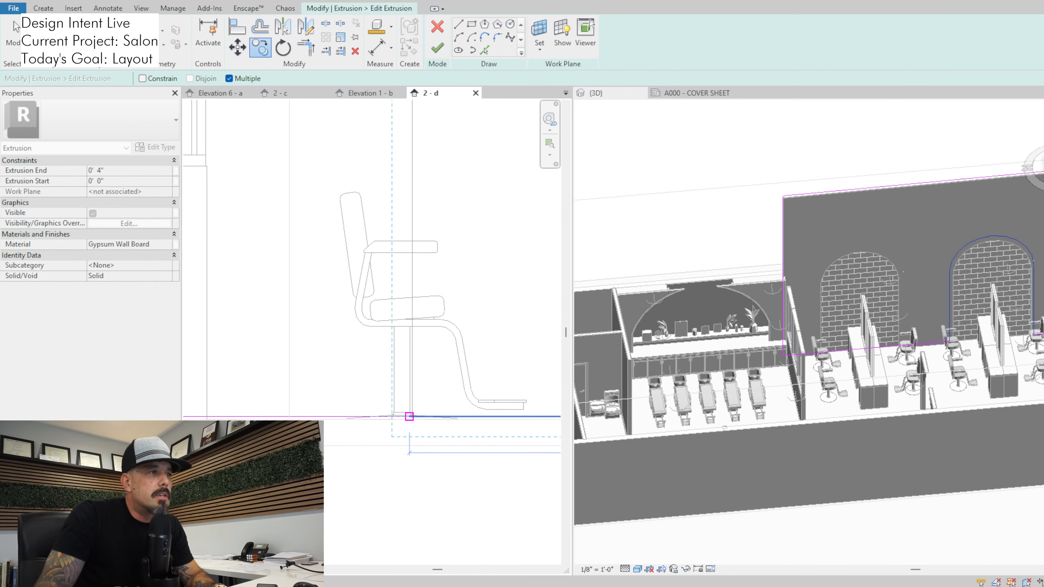
{"action": "left_click", "coordinate": [413, 416]}
{"action": "scroll", "coordinate": [411, 397], "scroll_direction": "down", "scroll_amount": 3}
{"action": "scroll", "coordinate": [415, 394], "scroll_direction": "down", "scroll_amount": 4}
{"action": "key", "text": "Escape"}
{"action": "key", "text": "Escape"}
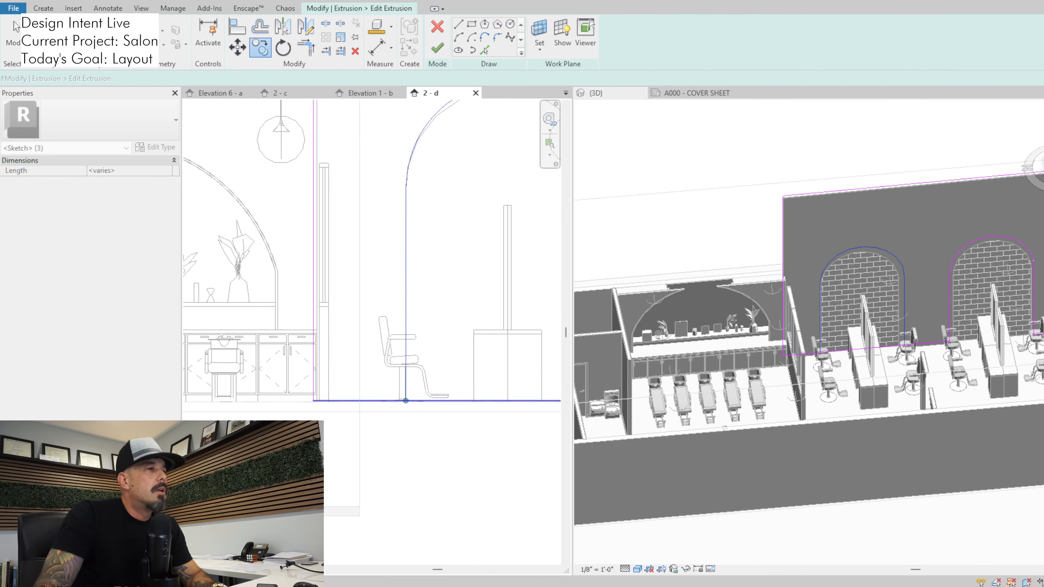
Split the floor line inside the copied arch and trim both halves to the arch legs in the 4-inch extrusion's sketch
{"action": "key", "text": "s"}
{"action": "key", "text": "l"}
{"action": "left_click", "coordinate": [451, 380]}
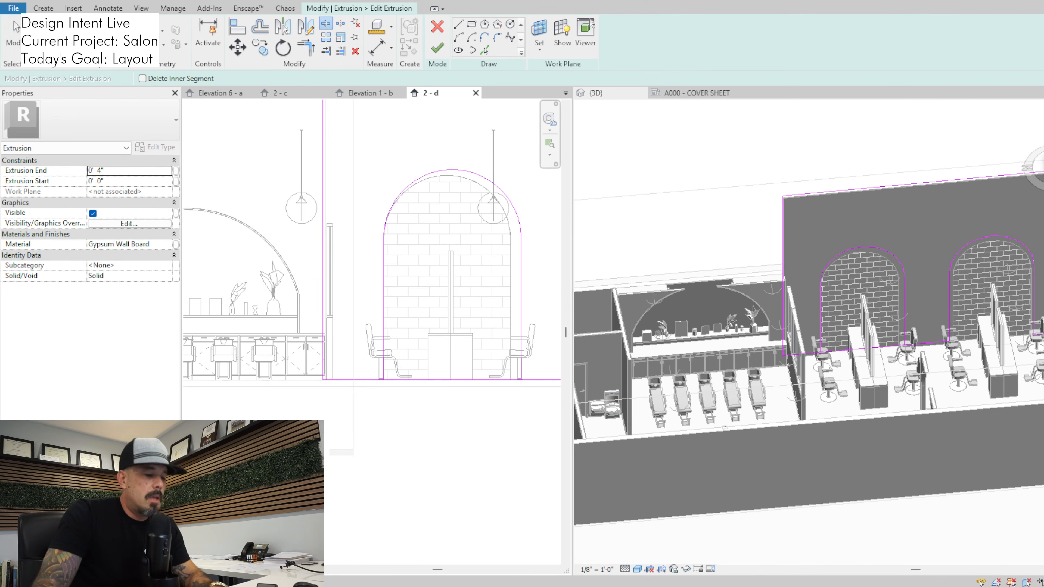
{"action": "middle_click_drag", "start_coordinate": [451, 379], "coordinate": [447, 379]}
{"action": "key", "text": "t"}
{"action": "key", "text": "r"}
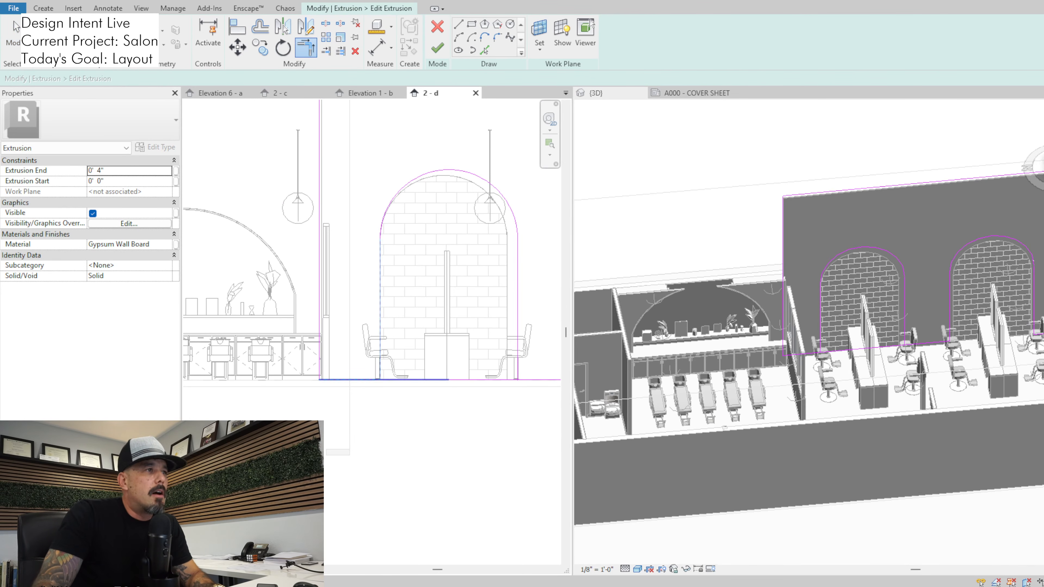
{"action": "scroll", "coordinate": [349, 435], "scroll_direction": "down", "scroll_amount": 2}
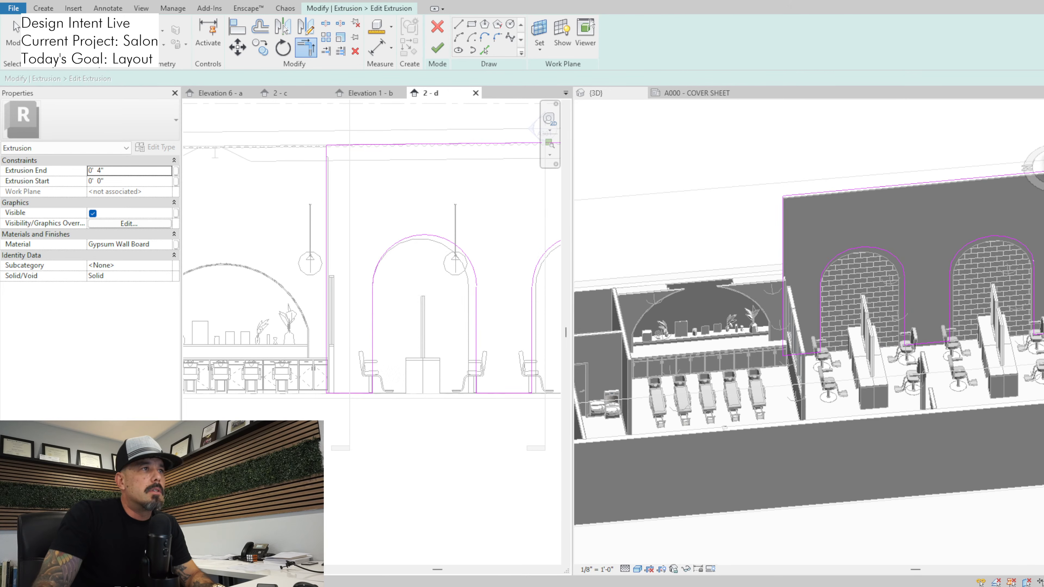
Check the sketch loop, finish the 4-inch gypsum extrusion's sketch, and finish the in-place wall model
{"action": "key", "text": "Escape"}
{"action": "key", "text": "Tab"}
{"action": "left_click", "coordinate": [476, 340]}
{"action": "key", "text": "Escape"}
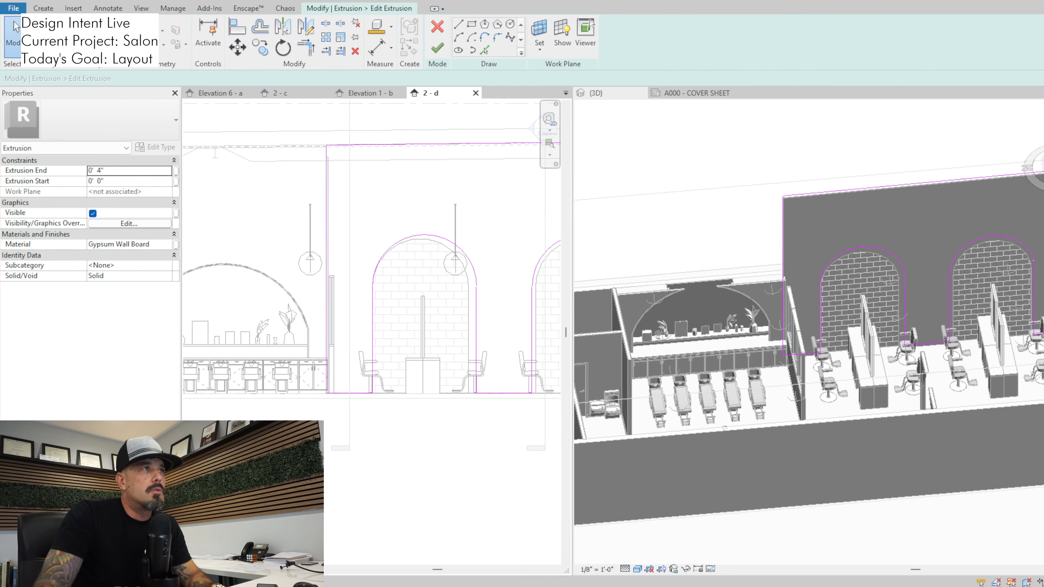
{"action": "left_click", "coordinate": [437, 47]}
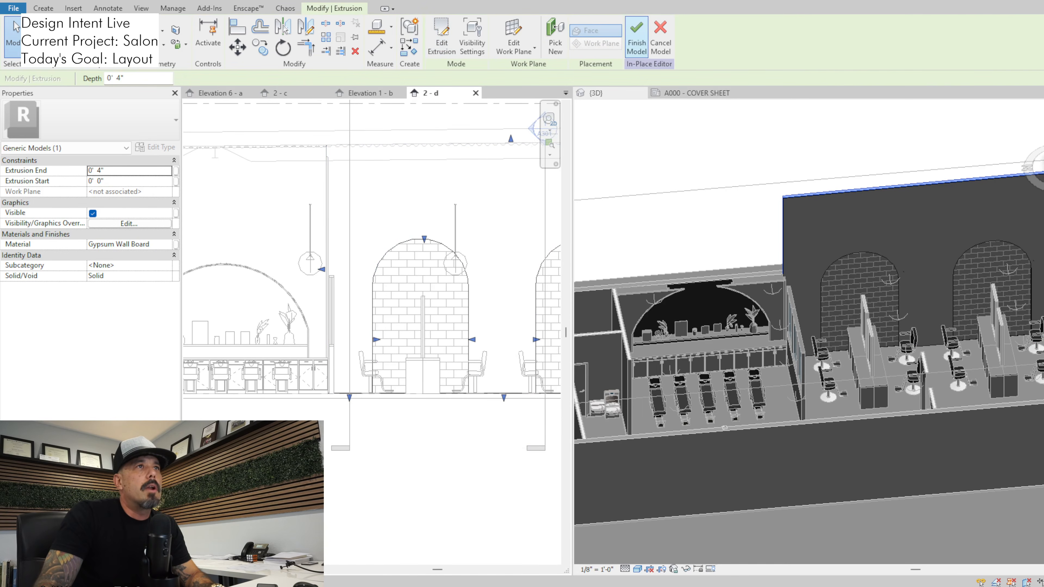
{"action": "left_click", "coordinate": [637, 37]}
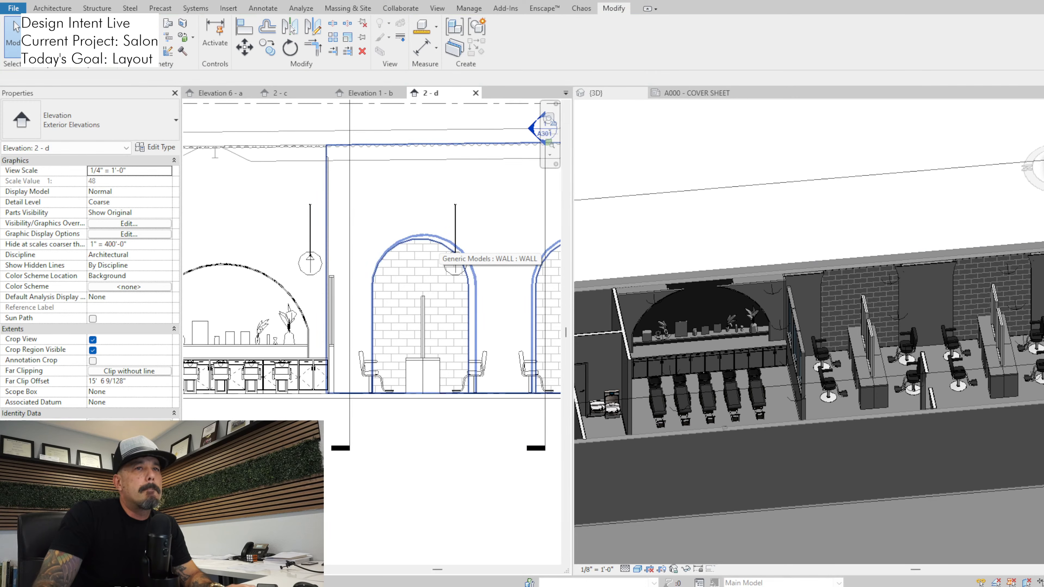
{"action": "left_click", "coordinate": [454, 256]}
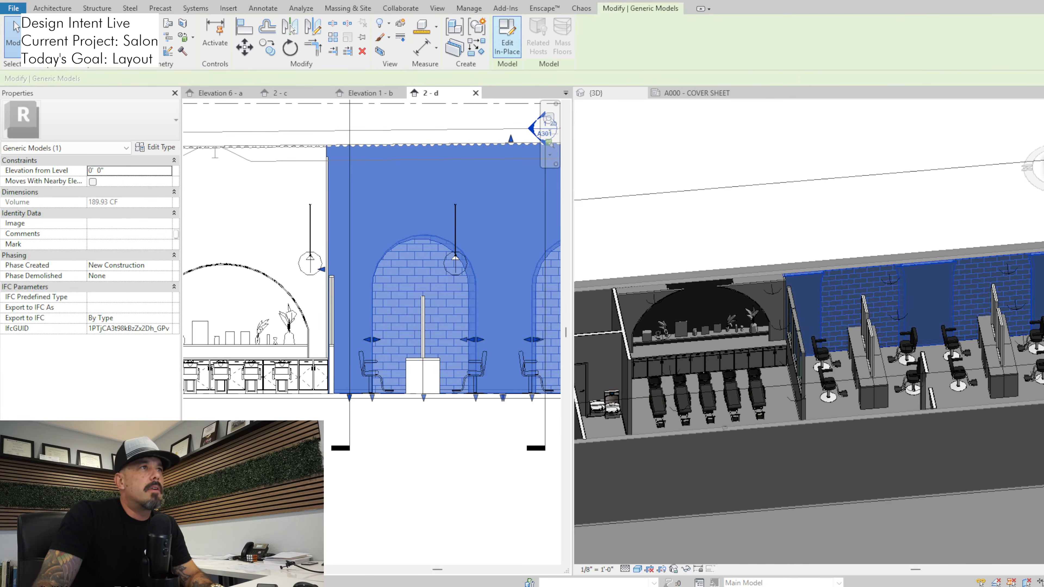
{"action": "left_click", "coordinate": [507, 37]}
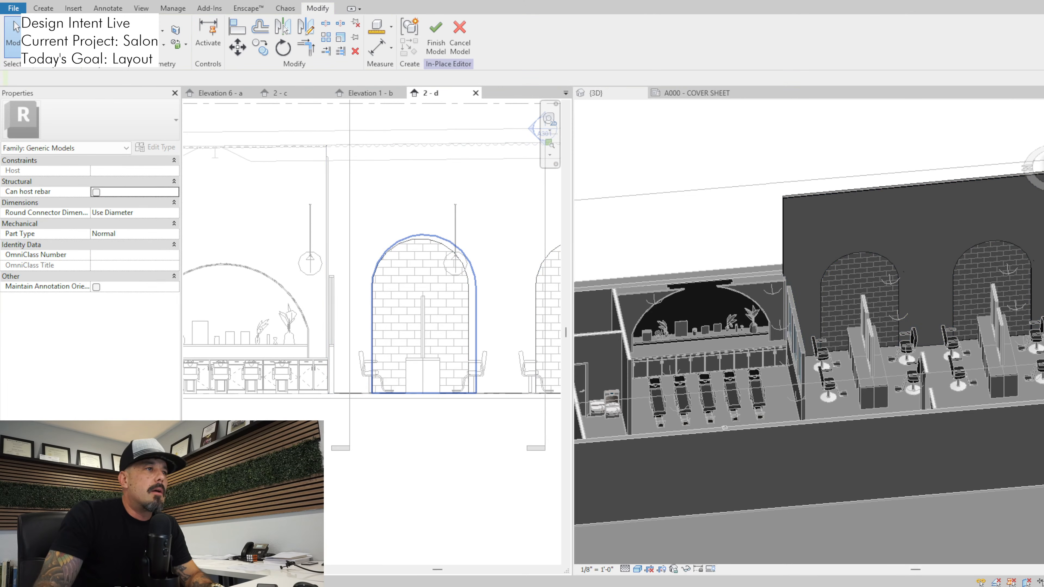
{"action": "left_click", "coordinate": [436, 242]}
{"action": "scroll", "coordinate": [435, 246], "scroll_direction": "up", "scroll_amount": 3}
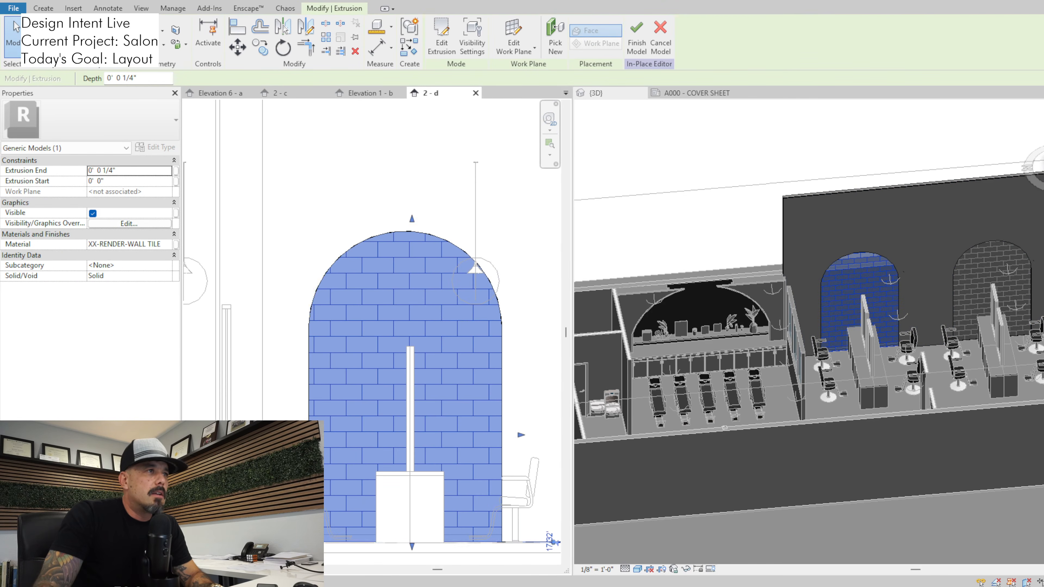
{"action": "key", "text": "m"}
{"action": "key", "text": "v"}
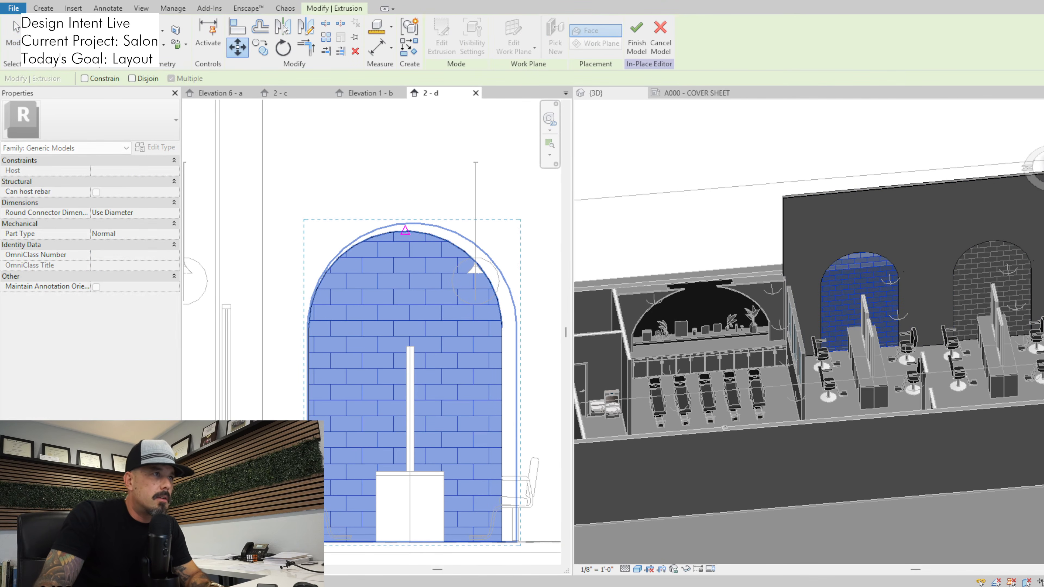
{"action": "left_click", "coordinate": [414, 223]}
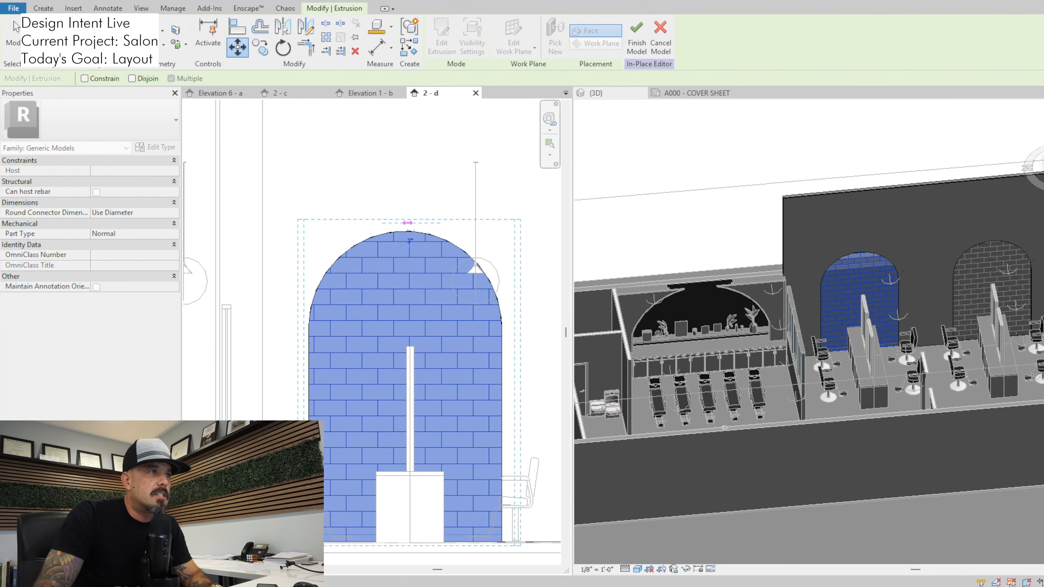
{"action": "left_click", "coordinate": [16, 26]}
{"action": "key", "text": "Escape"}
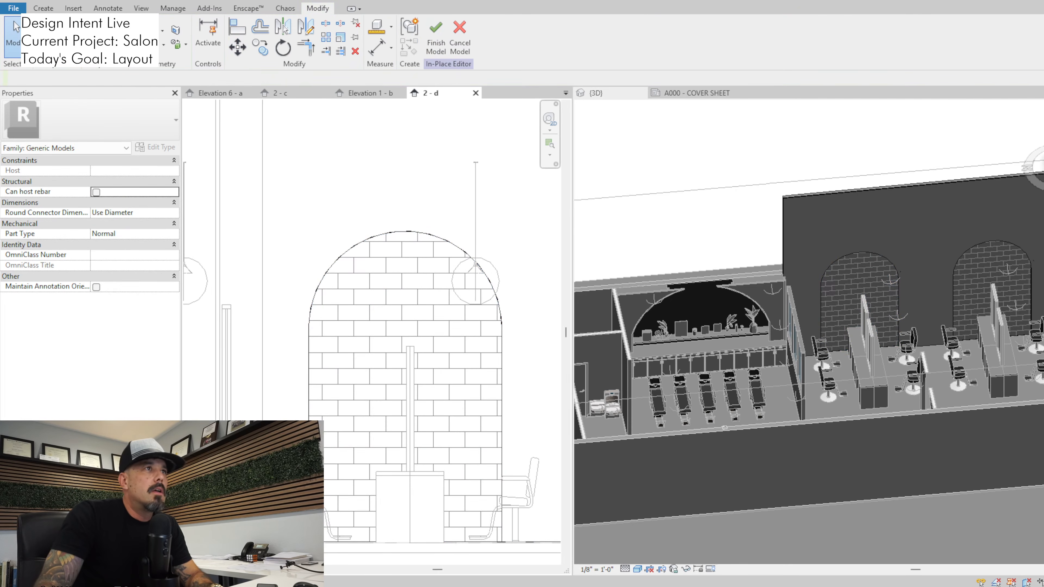
{"action": "left_click", "coordinate": [436, 43]}
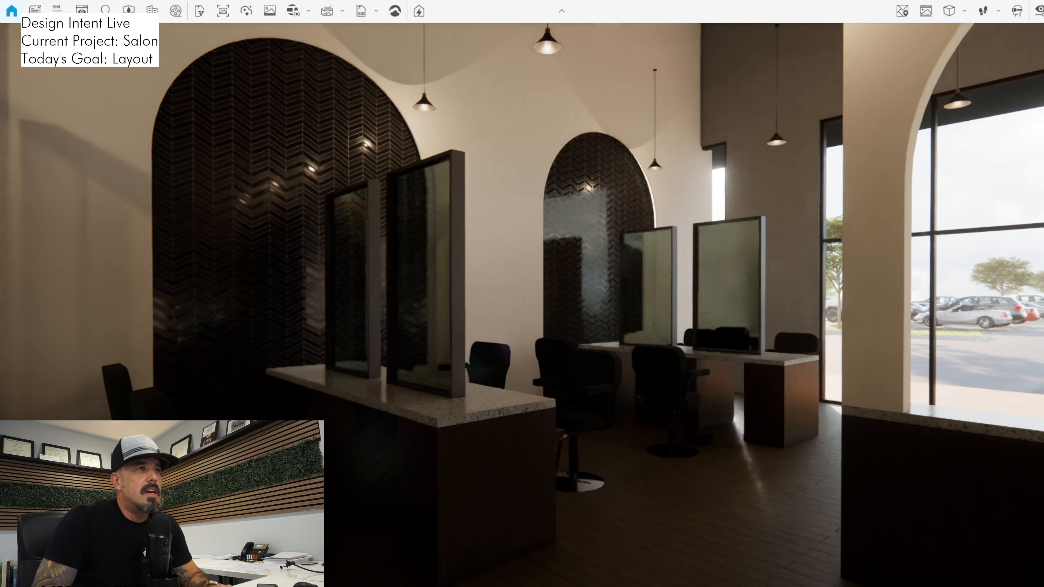
Switch to Enscape and examine how the tiled arches align with the styling stations, viewed from the aisle and the storefront
{"action": "key", "text": "w"}
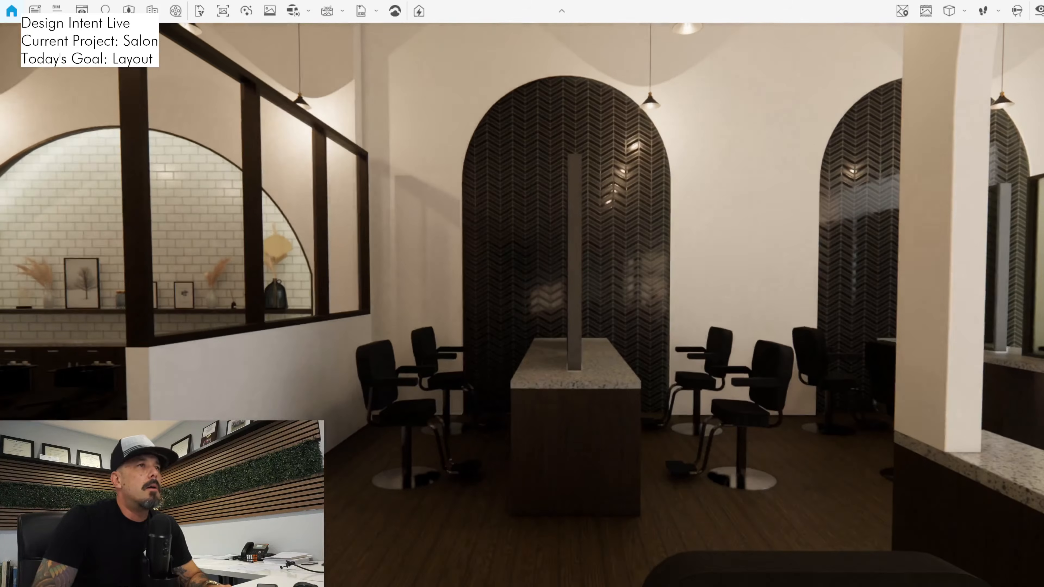
{"action": "key", "text": "w"}
{"action": "key", "text": "w"}
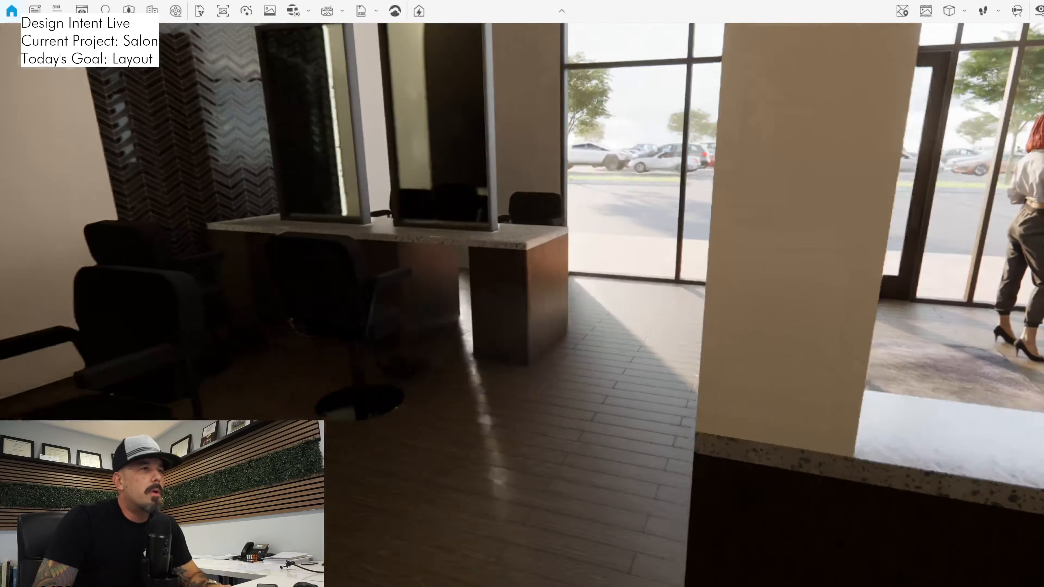
{"action": "key", "text": "w"}
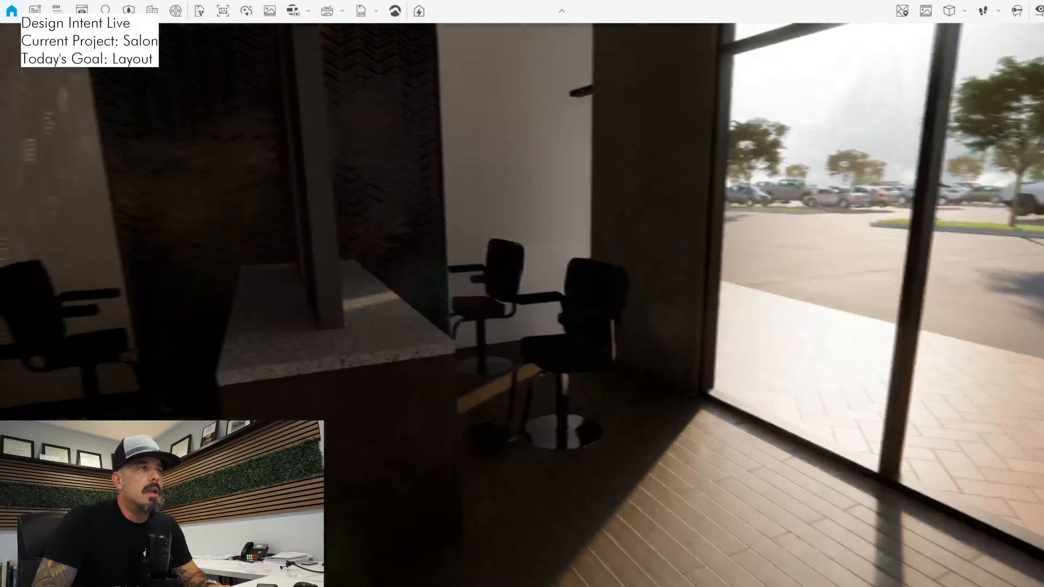
{"action": "key", "text": "s"}
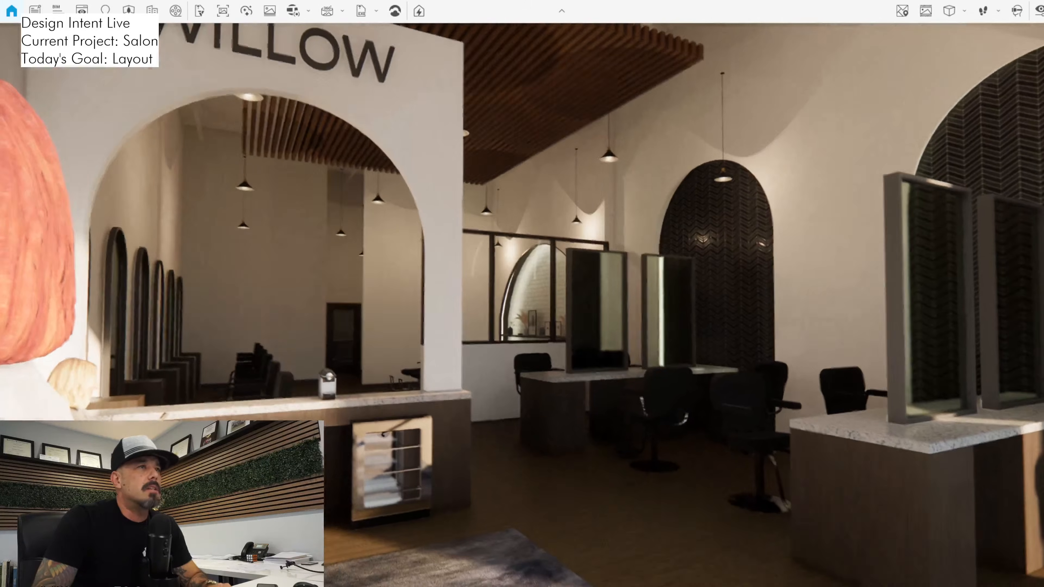
{"action": "key", "text": "w"}
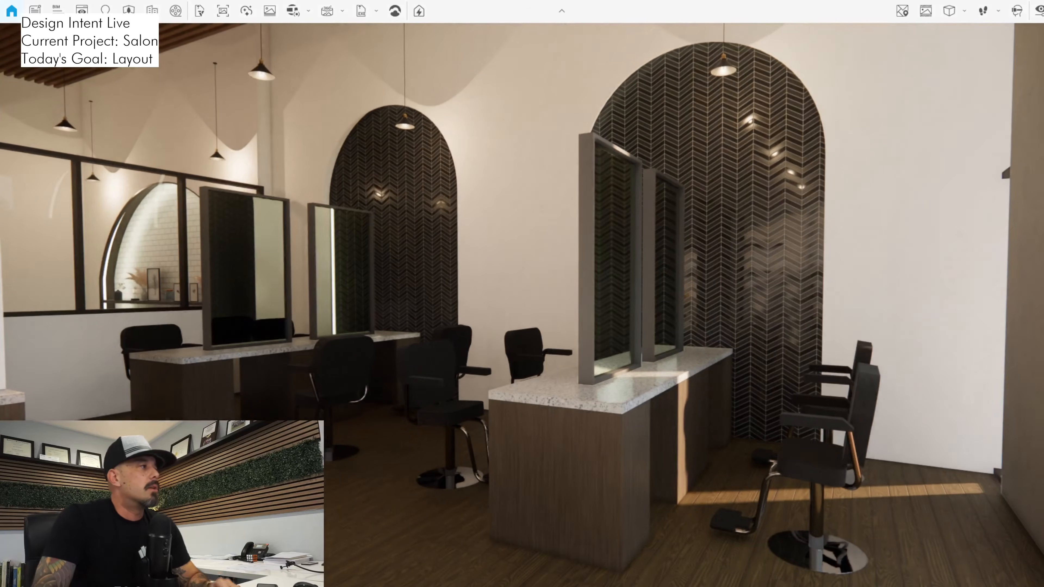
{"action": "left_click_drag", "start_coordinate": [522, 304], "coordinate": [682, 267]}
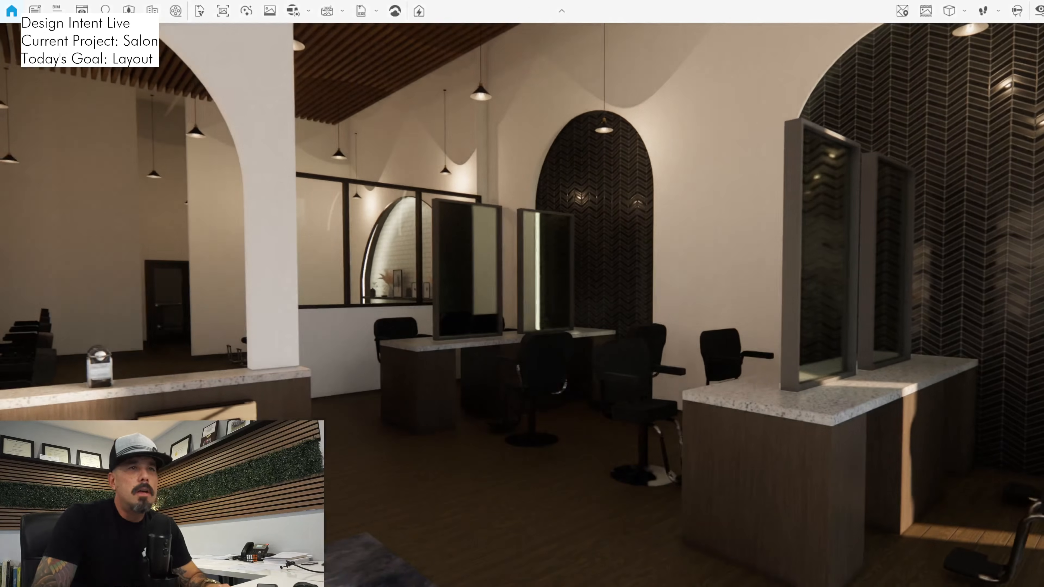
{"action": "left_click_drag", "start_coordinate": [522, 304], "coordinate": [640, 234]}
Examine the shampoo area's lit tile arch and how the styling-station arches read through the framed glass partition
{"action": "key", "text": "w"}
{"action": "key", "text": "a"}
{"action": "key", "text": "s"}
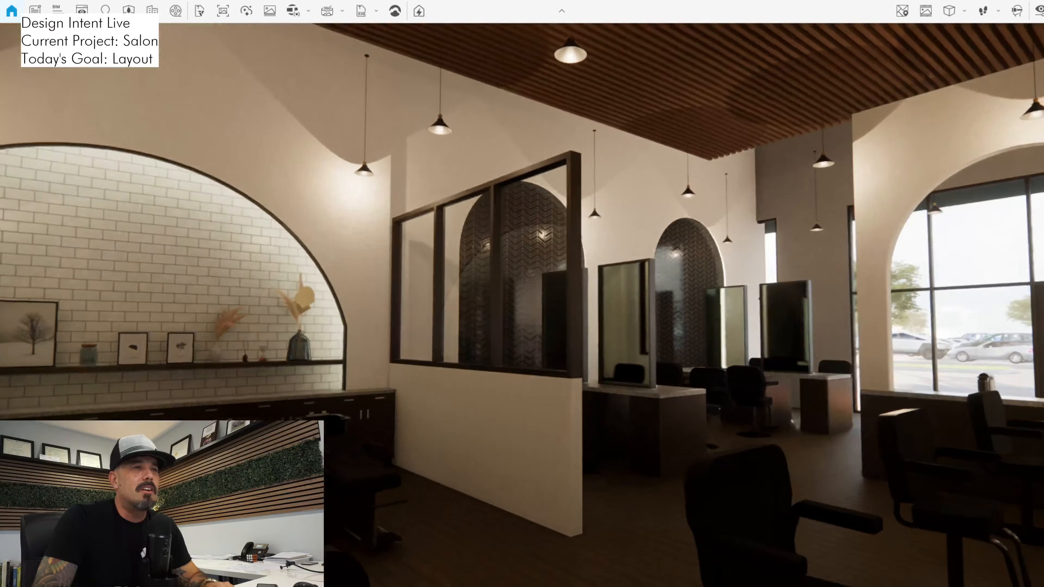
{"action": "key", "text": "a"}
{"action": "left_click_drag", "start_coordinate": [522, 304], "coordinate": [555, 304]}
{"action": "key", "text": "s"}
{"action": "key", "text": "d"}
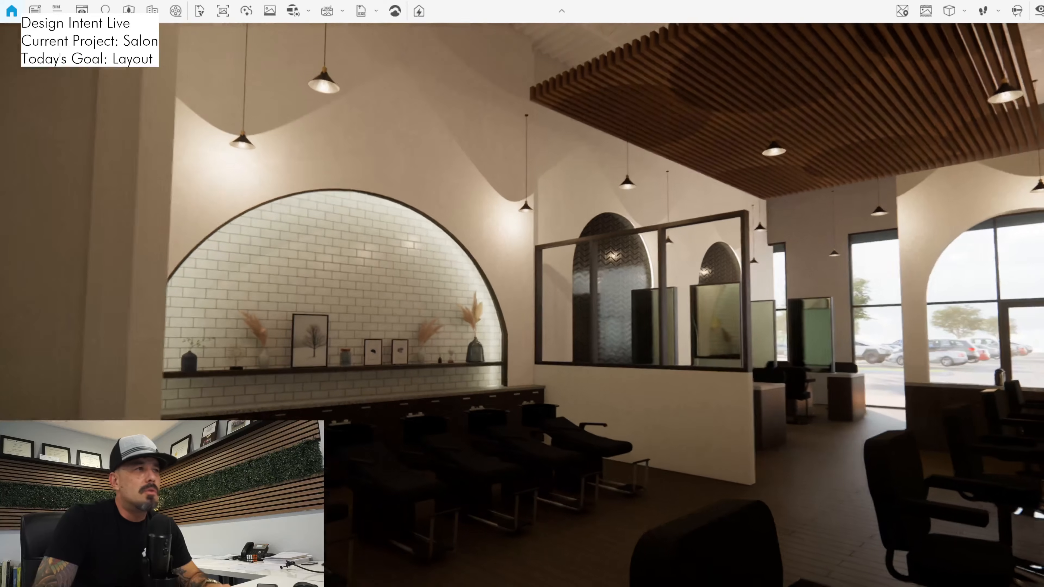
{"action": "key", "text": "w"}
{"action": "key", "text": "w"}
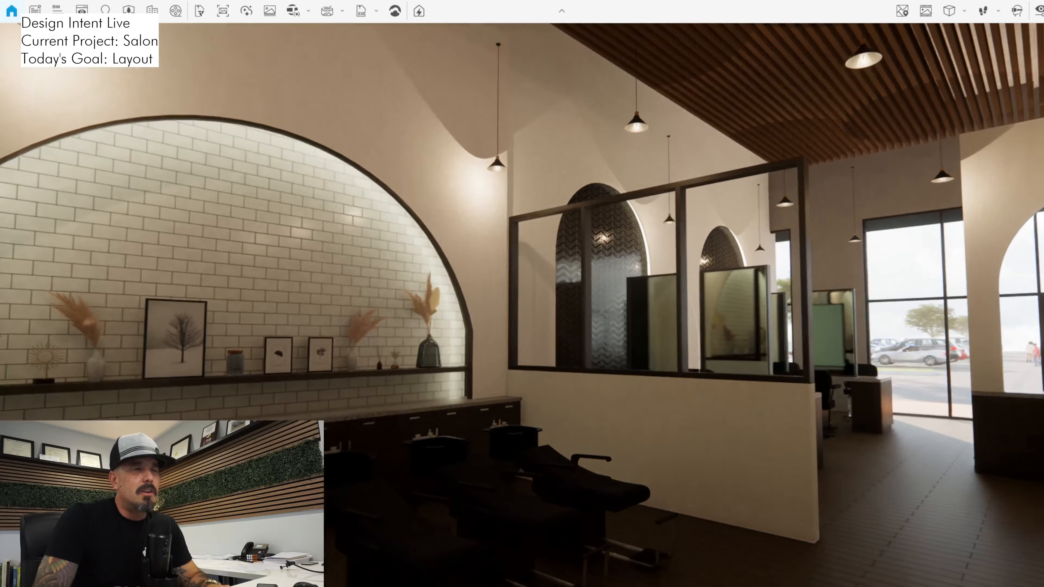
{"action": "left_click_drag", "start_coordinate": [522, 304], "coordinate": [608, 304]}
Walk the rendered salon to the storefront and look back past reception at both tiled arches and their stations
{"action": "key", "text": "w"}
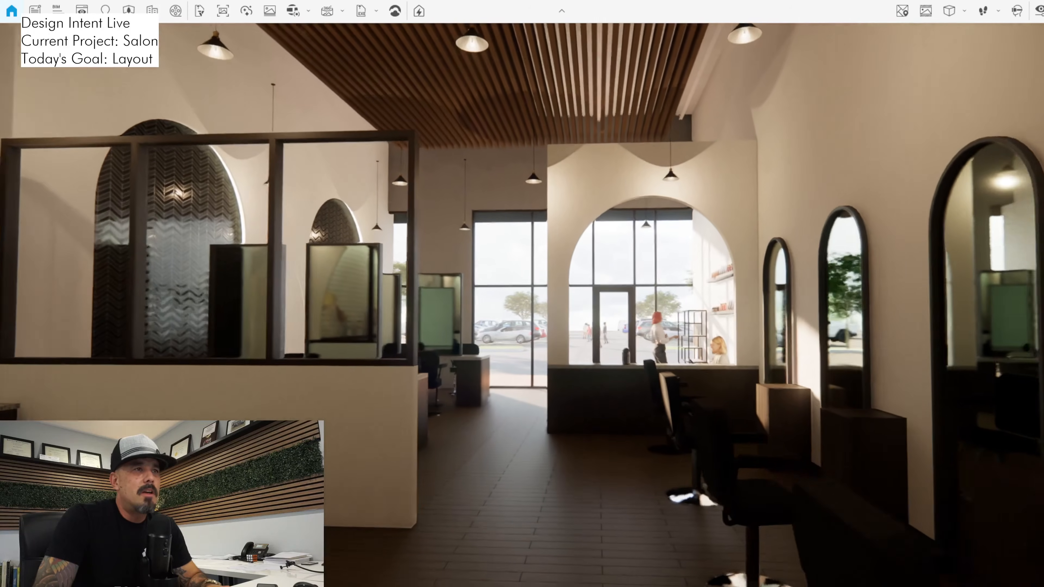
{"action": "key", "text": "w"}
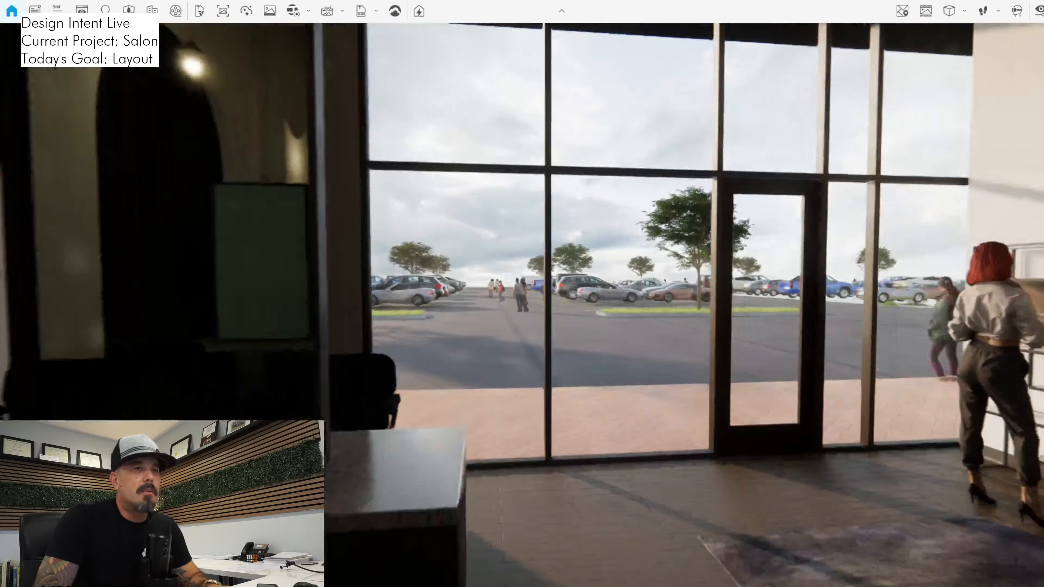
{"action": "key", "text": "w"}
{"action": "left_click_drag", "start_coordinate": [608, 304], "coordinate": [362, 304]}
{"action": "key", "text": "s"}
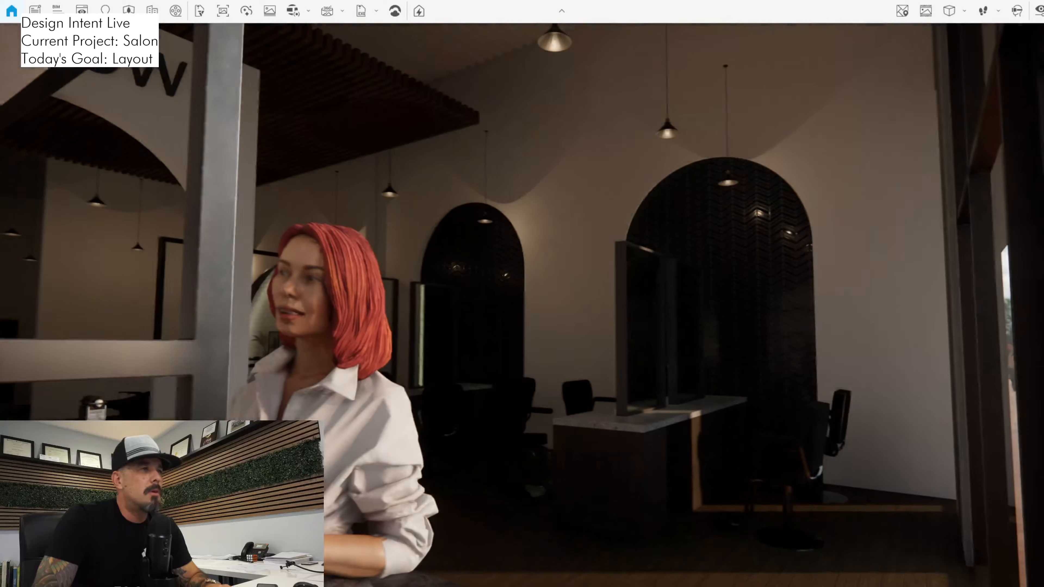
{"action": "key", "text": "w"}
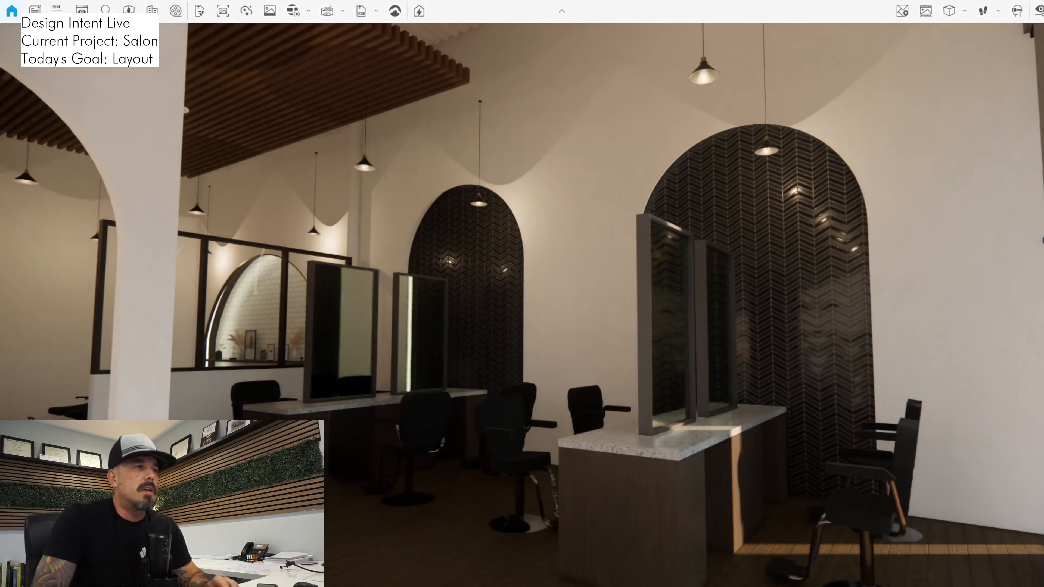
{"action": "left_click_drag", "start_coordinate": [522, 304], "coordinate": [434, 345]}
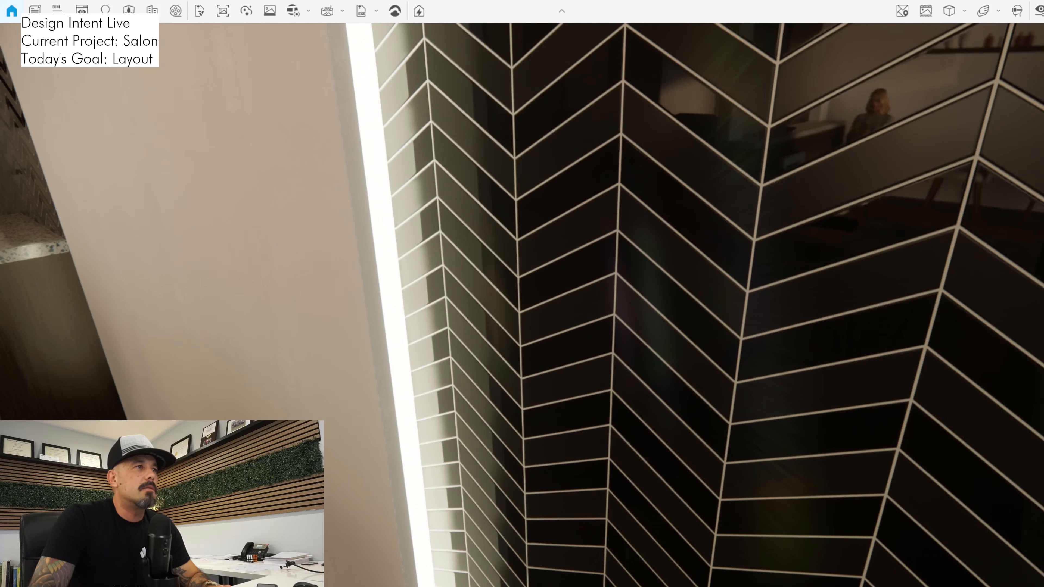
Inspect the black chevron tile from up close, then compare both arches with the mirrors and counters between the stations
{"action": "key", "text": "s"}
{"action": "key", "text": "space"}
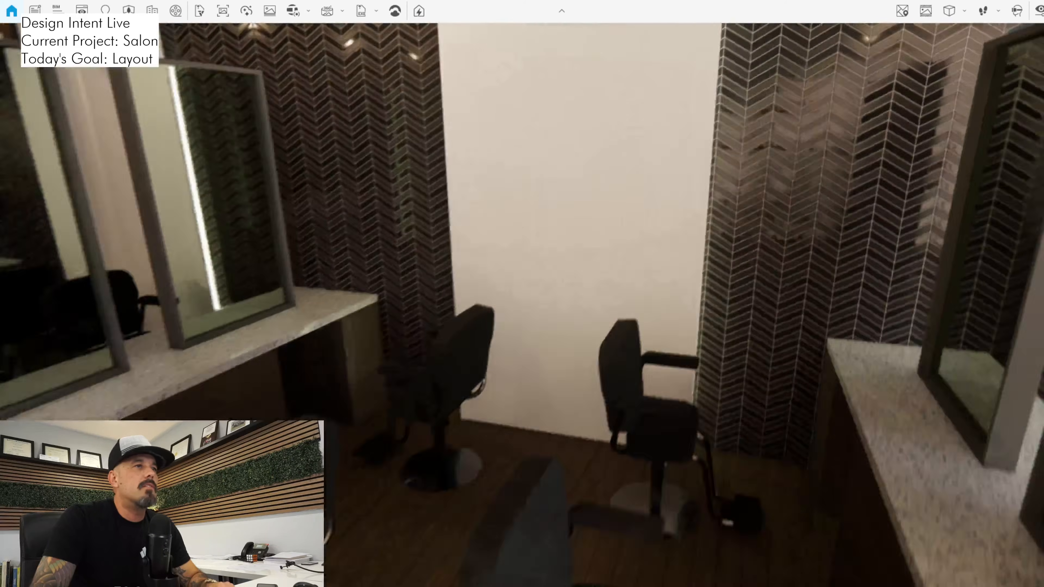
{"action": "key", "text": "s"}
{"action": "key", "text": "w"}
{"action": "key", "text": "w"}
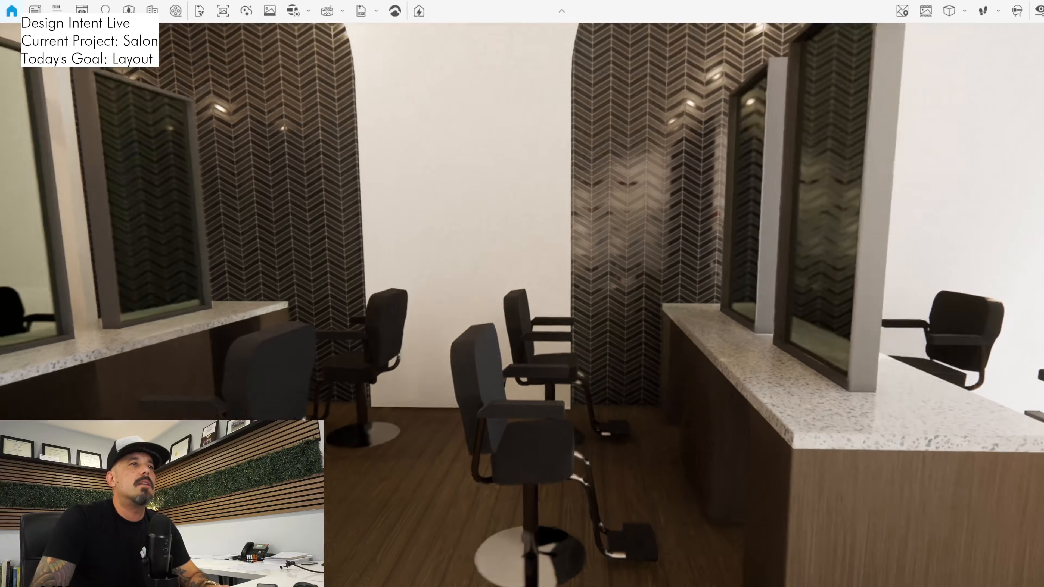
{"action": "left_click_drag", "start_coordinate": [522, 305], "coordinate": [539, 243]}
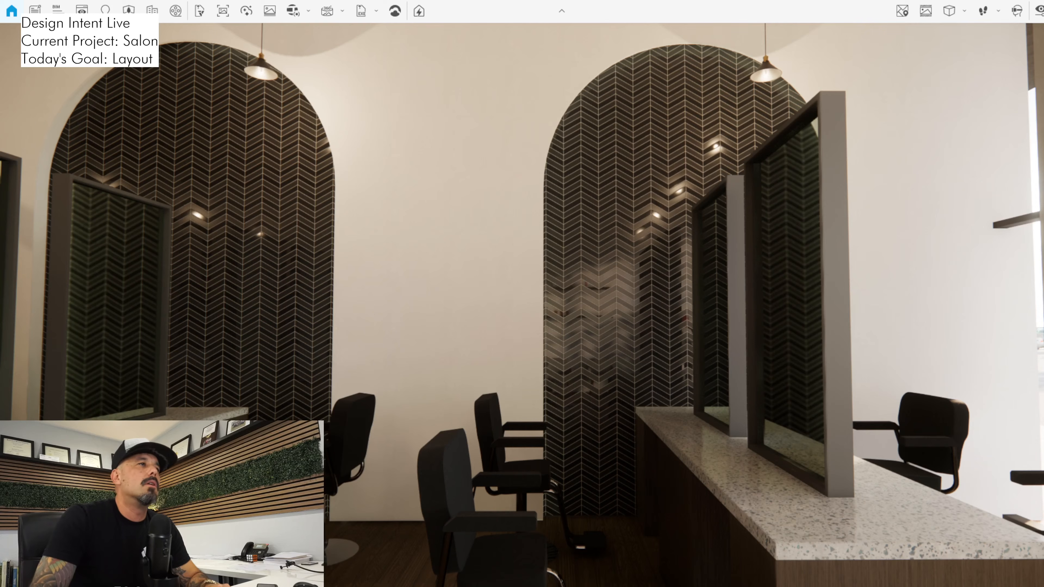
{"action": "left_click_drag", "start_coordinate": [539, 243], "coordinate": [283, 243]}
{"action": "key", "text": "d"}
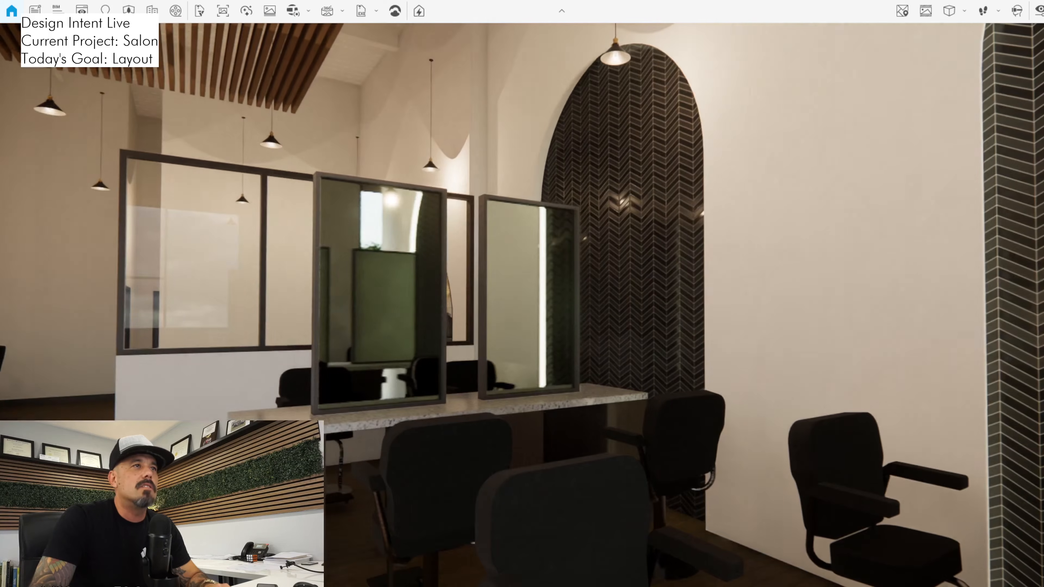
Review the styling stations and wall arches from the reception waiting area and alongside the front window
{"action": "key", "text": "s"}
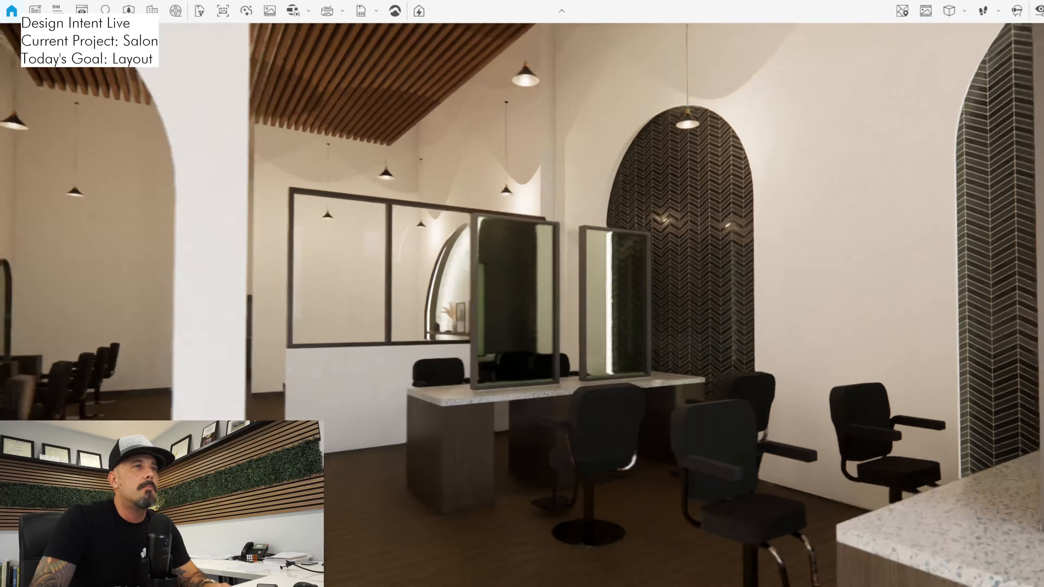
{"action": "key", "text": "s"}
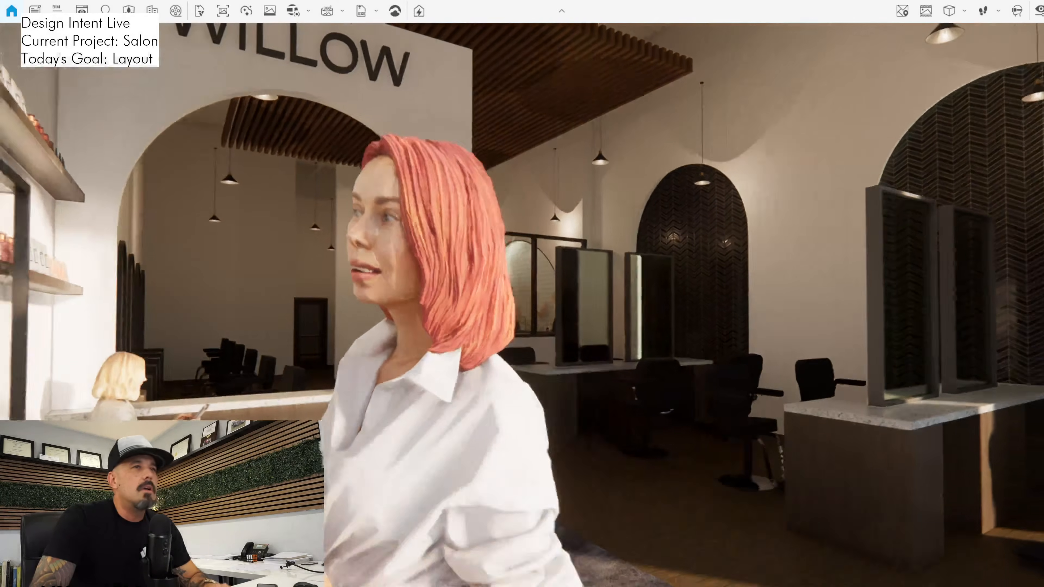
{"action": "key", "text": "w"}
{"action": "key", "text": "d"}
{"action": "left_click_drag", "start_coordinate": [521, 294], "coordinate": [61, 456]}
{"action": "key", "text": "s"}
{"action": "key", "text": "a"}
{"action": "key", "text": "s"}
{"action": "key", "text": "w"}
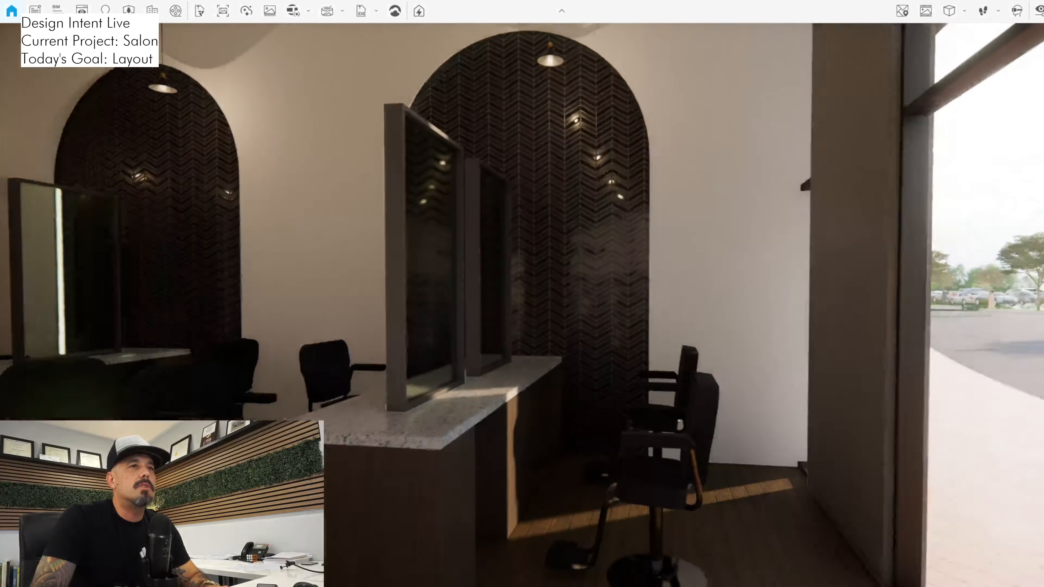
Walk past the arched mirror stations into the back hallway and inspect the break room and drinking fountain area
{"action": "key", "text": "w"}
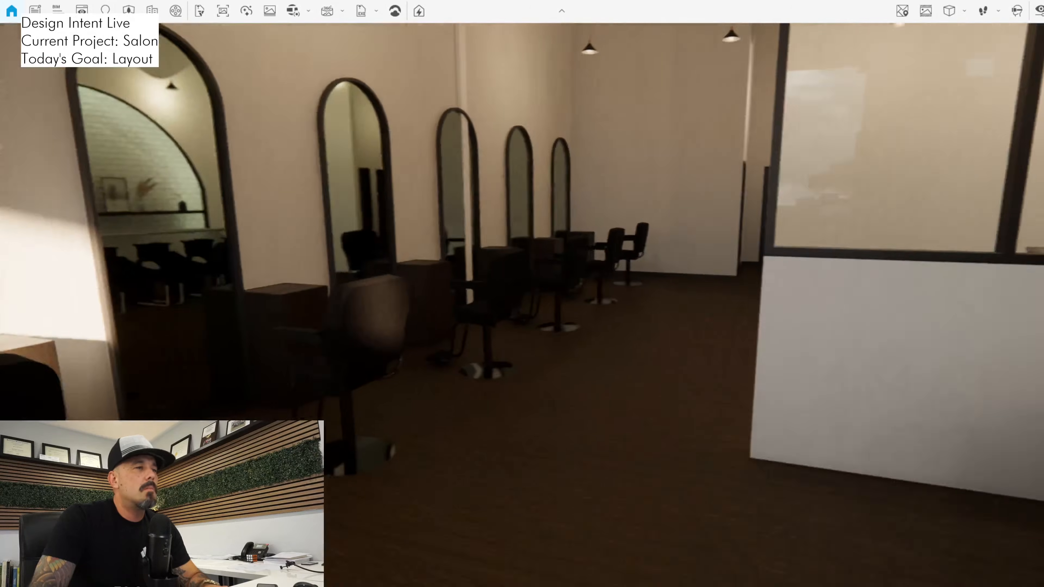
{"action": "key", "text": "a"}
{"action": "key", "text": "w"}
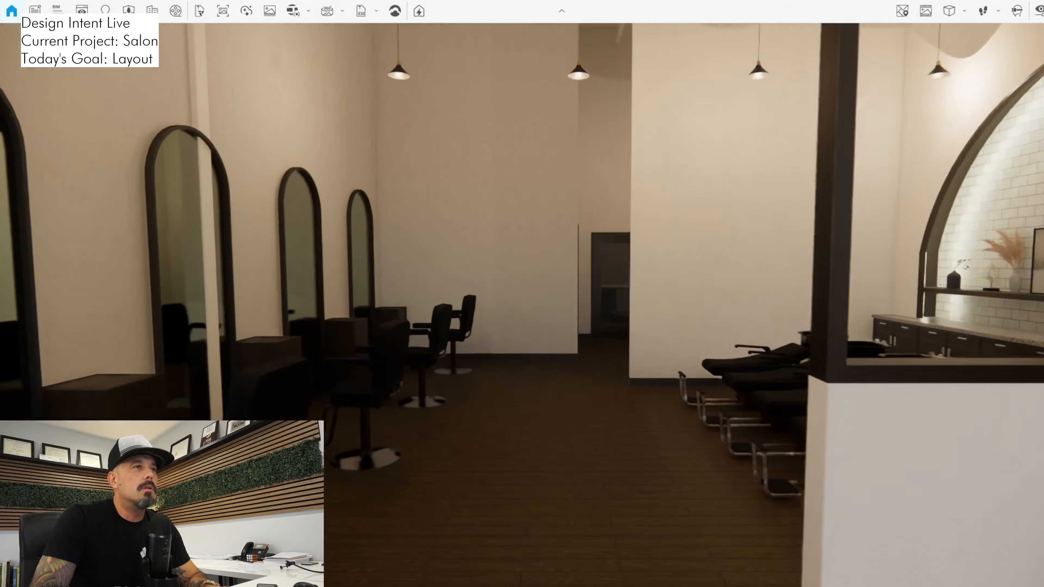
{"action": "key", "text": "w"}
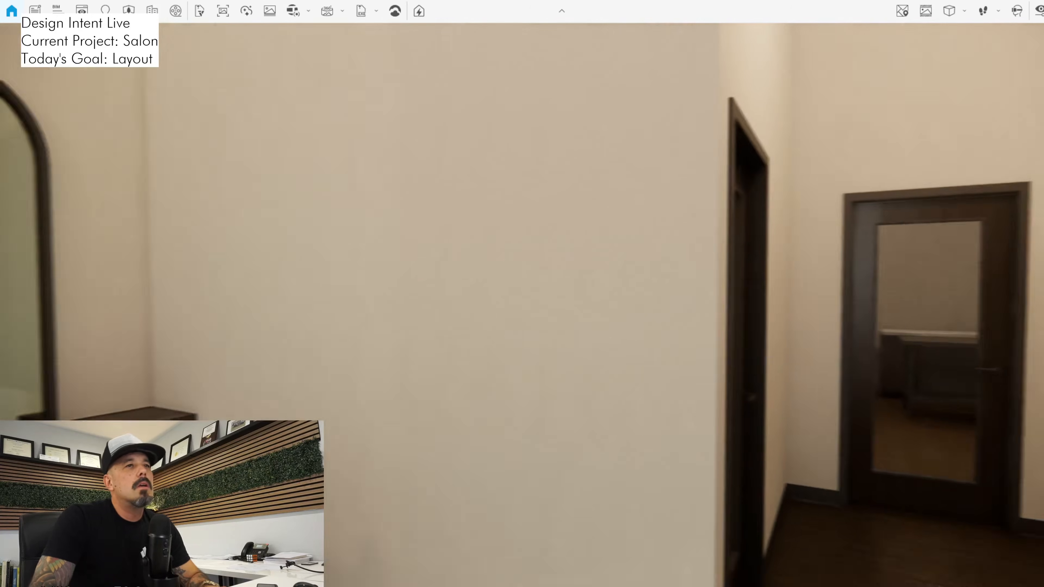
{"action": "key", "text": "d"}
{"action": "key", "text": "w"}
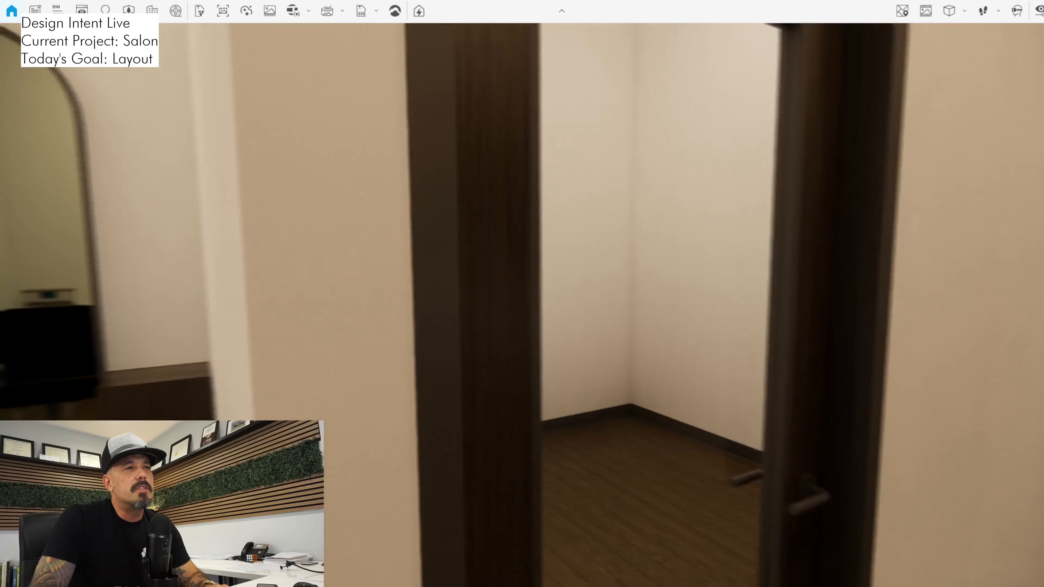
{"action": "key", "text": "w"}
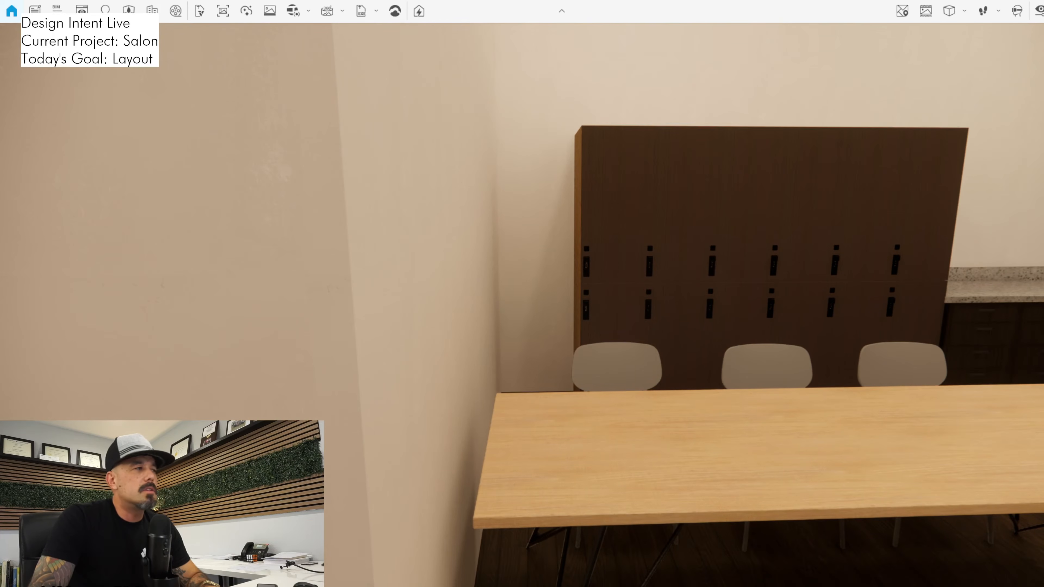
{"action": "key", "text": "Left"}
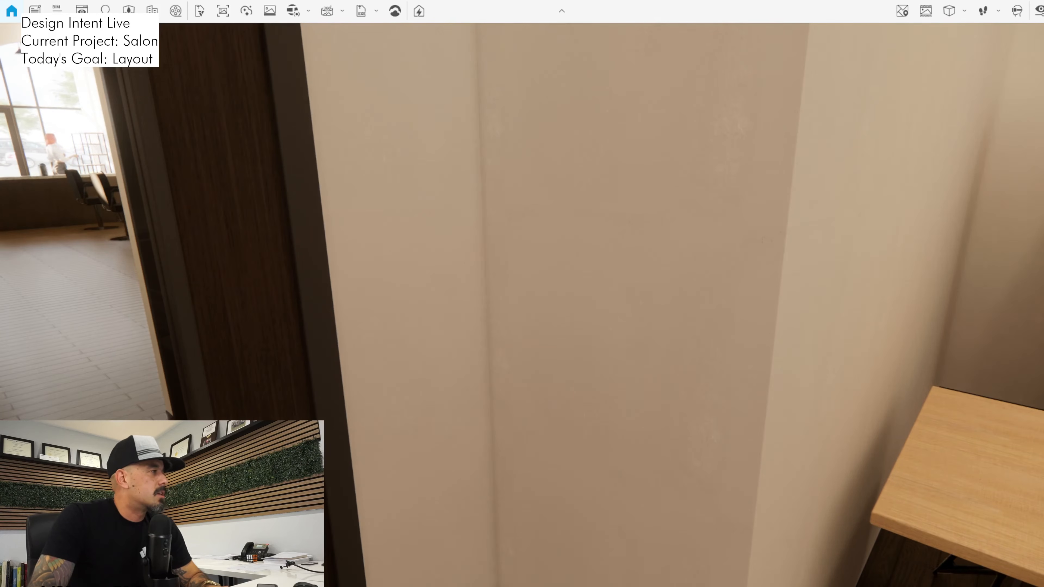
{"action": "key", "text": "w"}
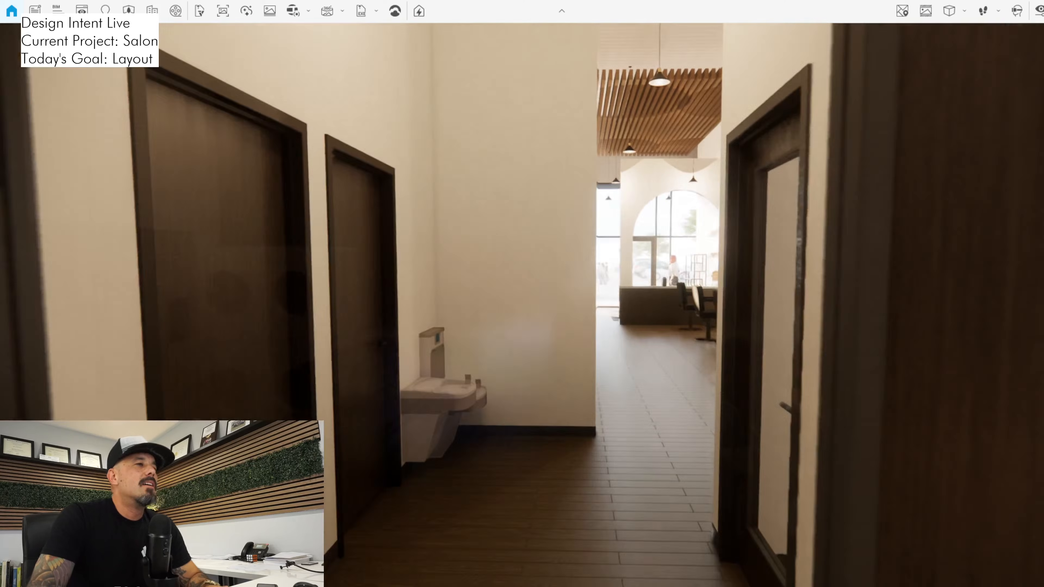
Walk the rendered salon from the back hallway to reception and look back at the tiled arches and styling stations
{"action": "key", "text": "w"}
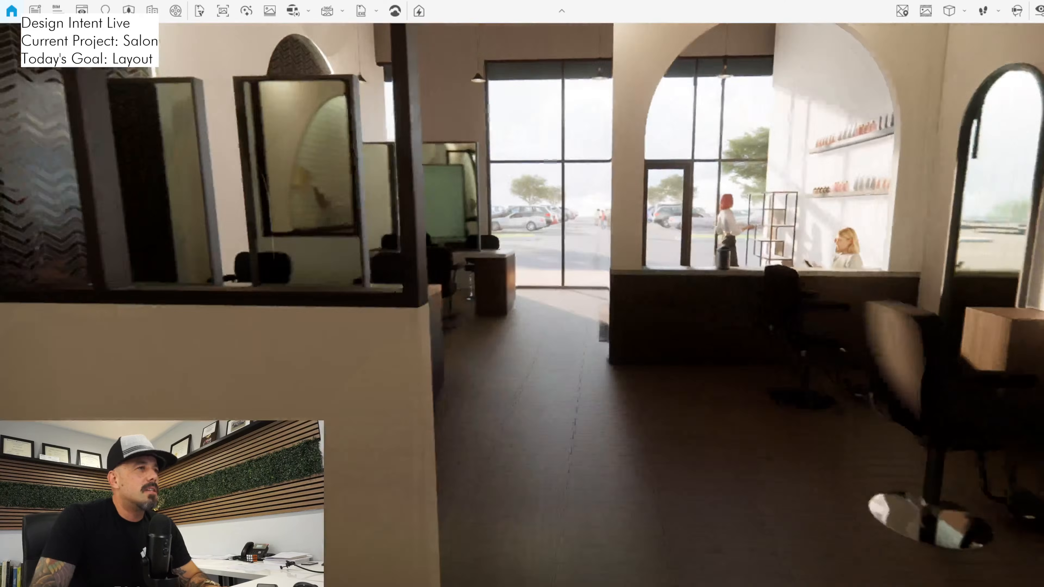
{"action": "key", "text": "w"}
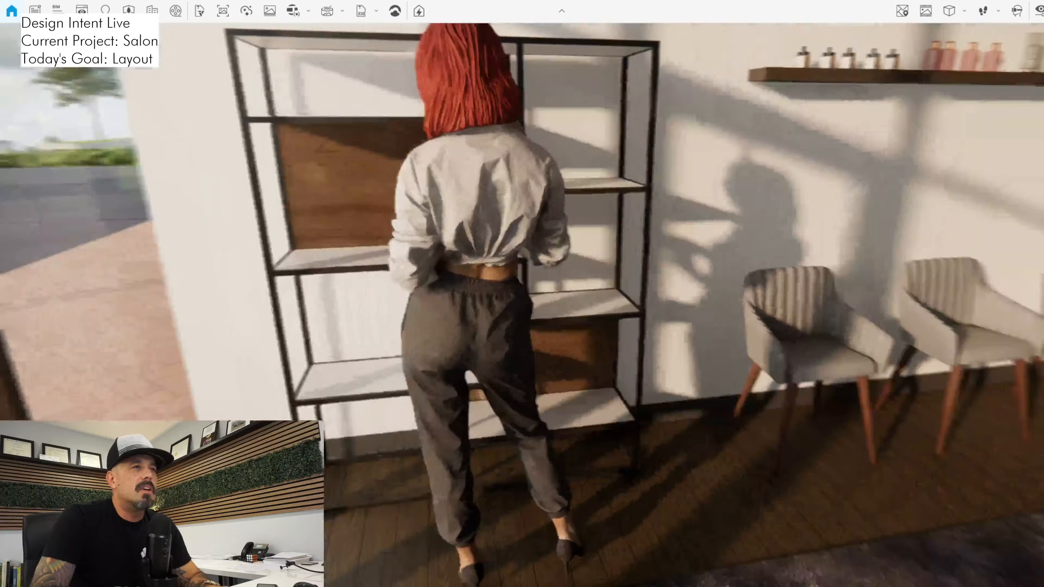
{"action": "key", "text": "w"}
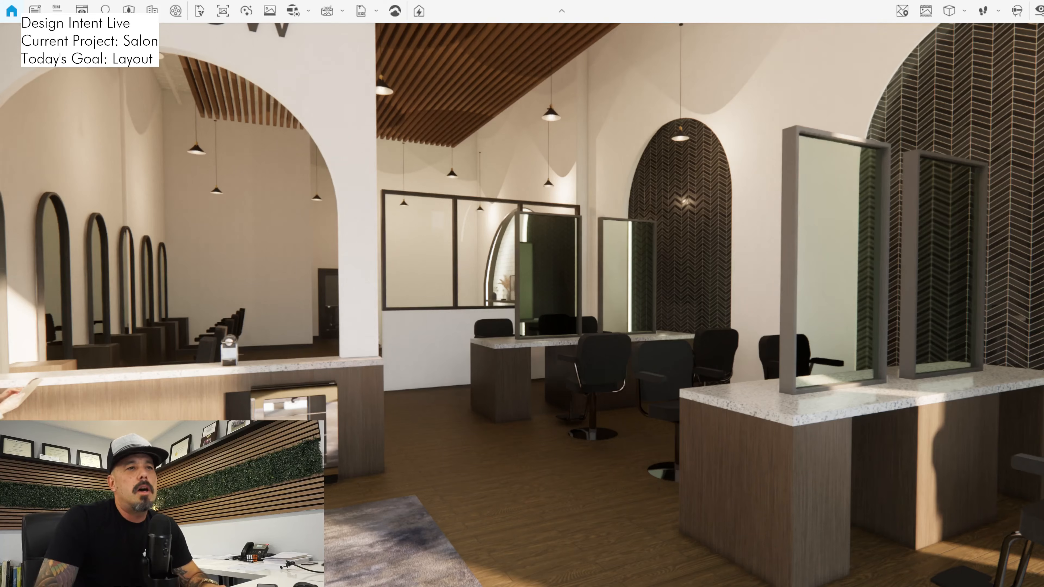
{"action": "key", "text": "s"}
{"action": "key", "text": "w"}
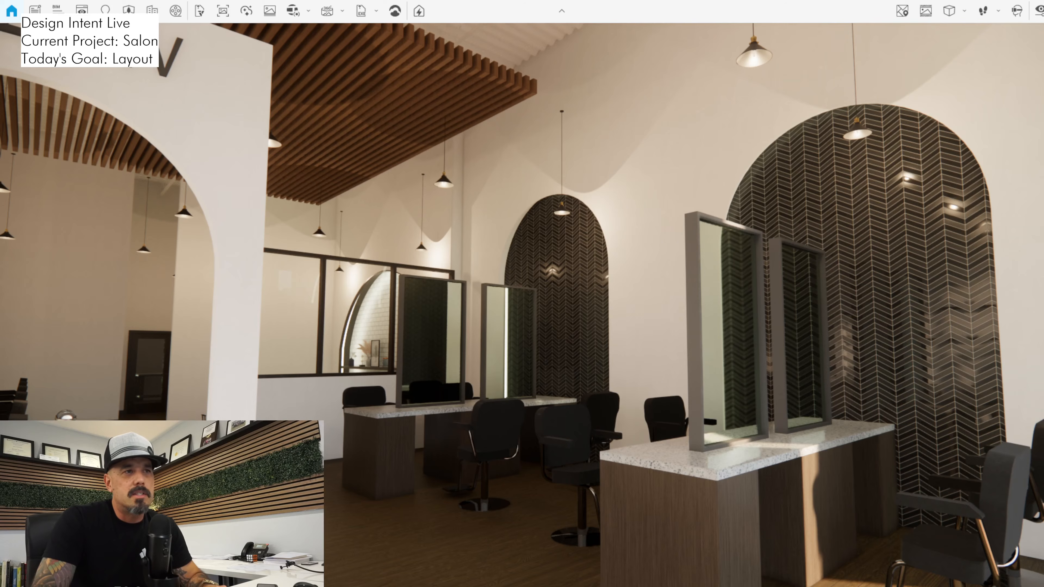
{"action": "left_click_drag", "start_coordinate": [522, 304], "coordinate": [417, 368]}
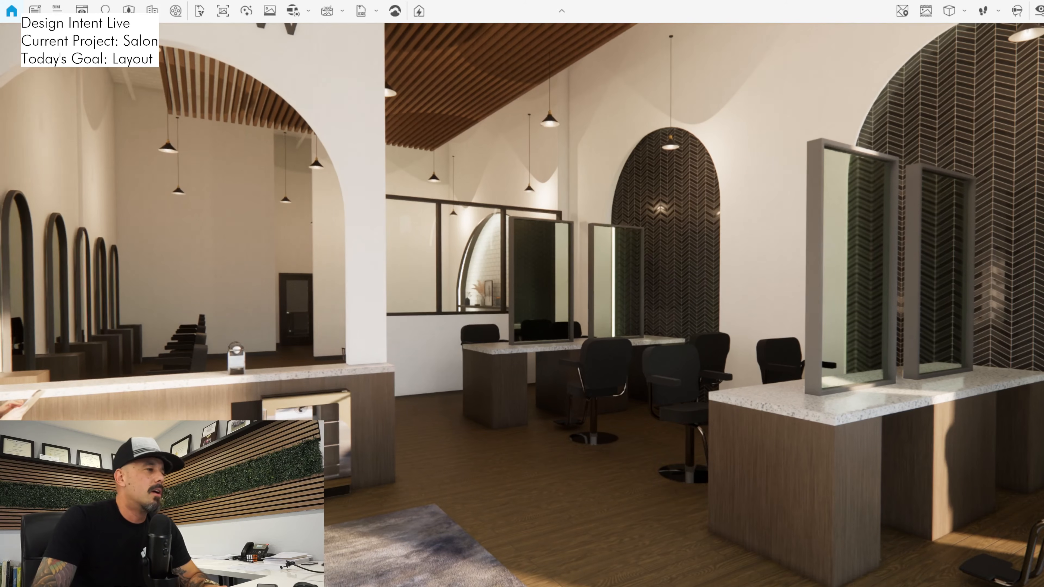
Switch to Revit, bring up the First Floor Plan, and dismiss the save reminder
{"action": "key", "text": "alt+Tab"}
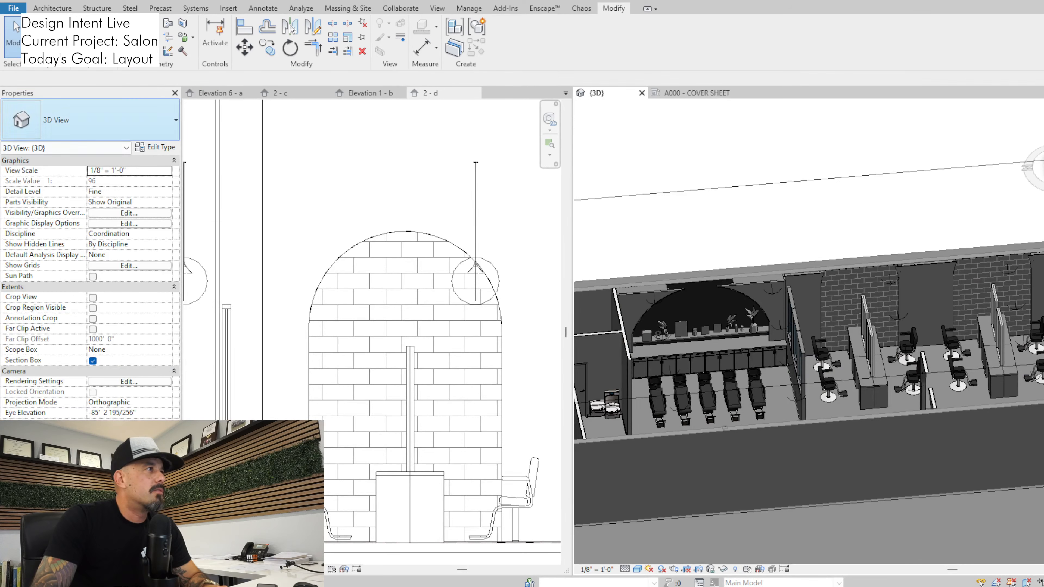
{"action": "key", "text": "ctrl+Tab"}
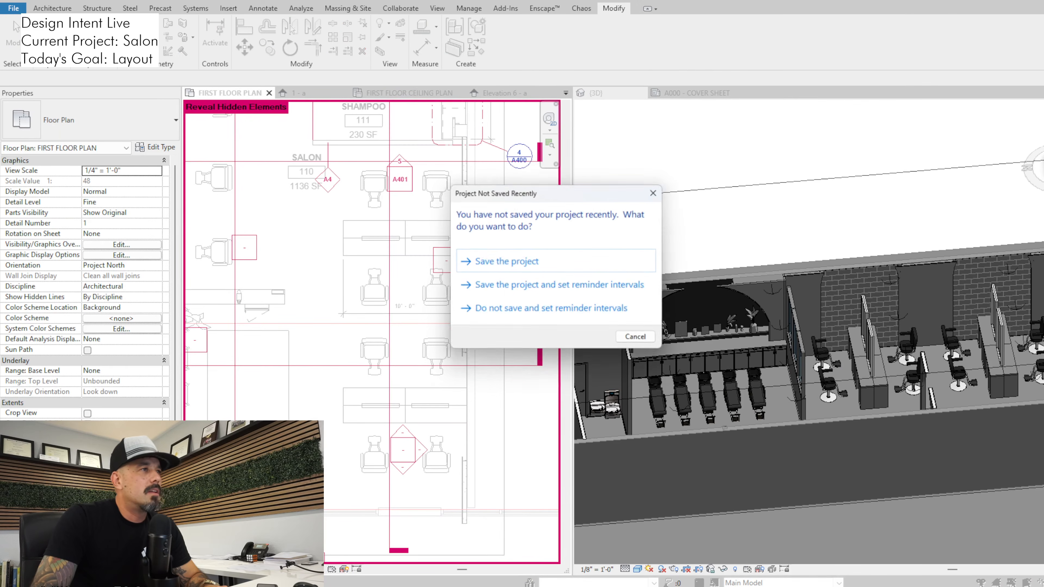
{"action": "key", "text": "Escape"}
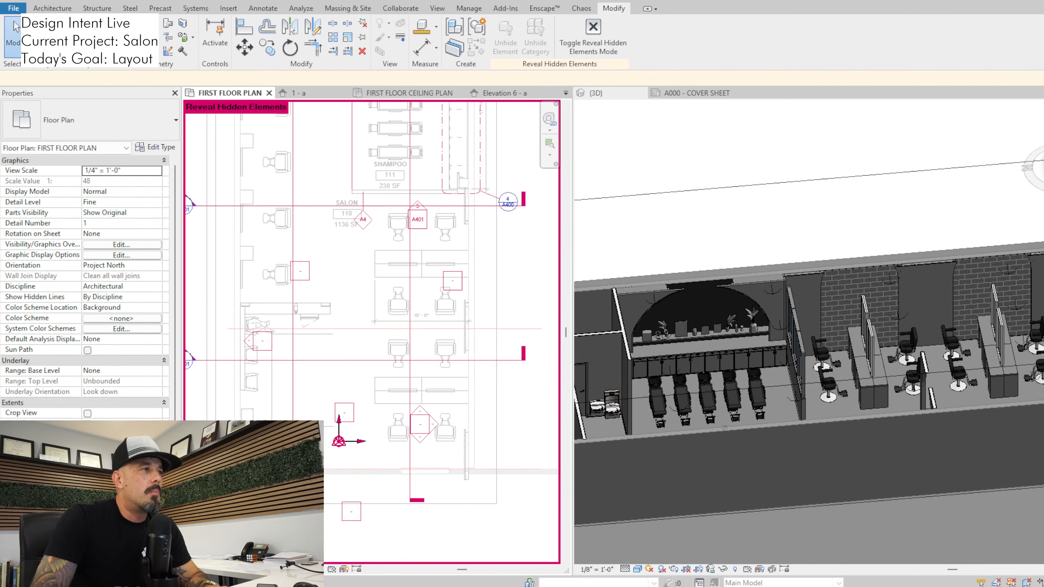
{"action": "left_click", "coordinate": [242, 274]}
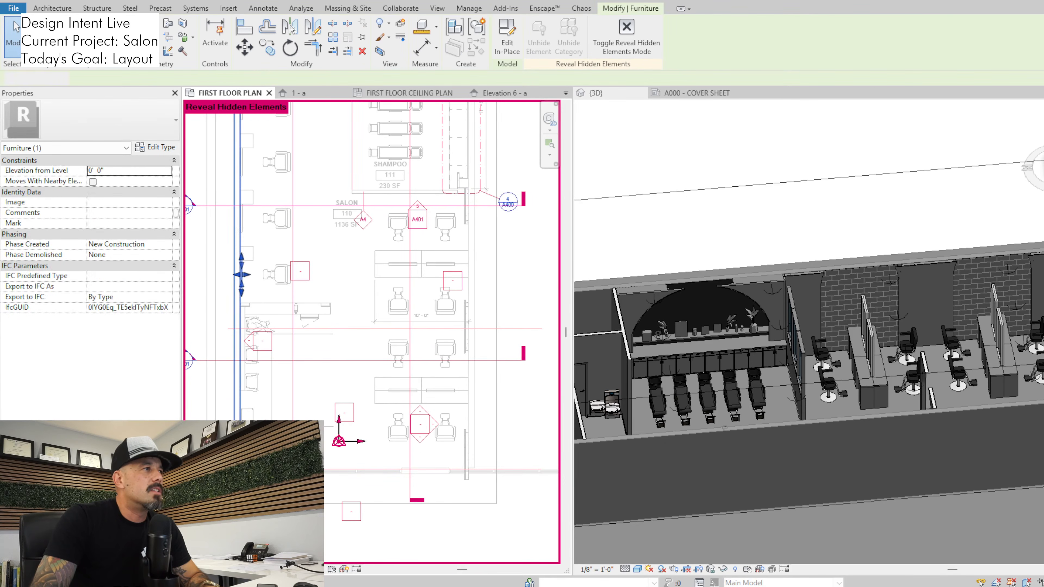
{"action": "left_click", "coordinate": [237, 279]}
{"action": "key", "text": "Escape"}
Examine the layer assembly of the INTERIOR - A4 wall type on the office wall facing the styling stations
{"action": "middle_click_drag", "start_coordinate": [263, 263], "coordinate": [261, 295]}
{"action": "middle_click_drag", "start_coordinate": [350, 172], "coordinate": [336, 300]}
{"action": "middle_click_drag", "start_coordinate": [349, 142], "coordinate": [337, 237]}
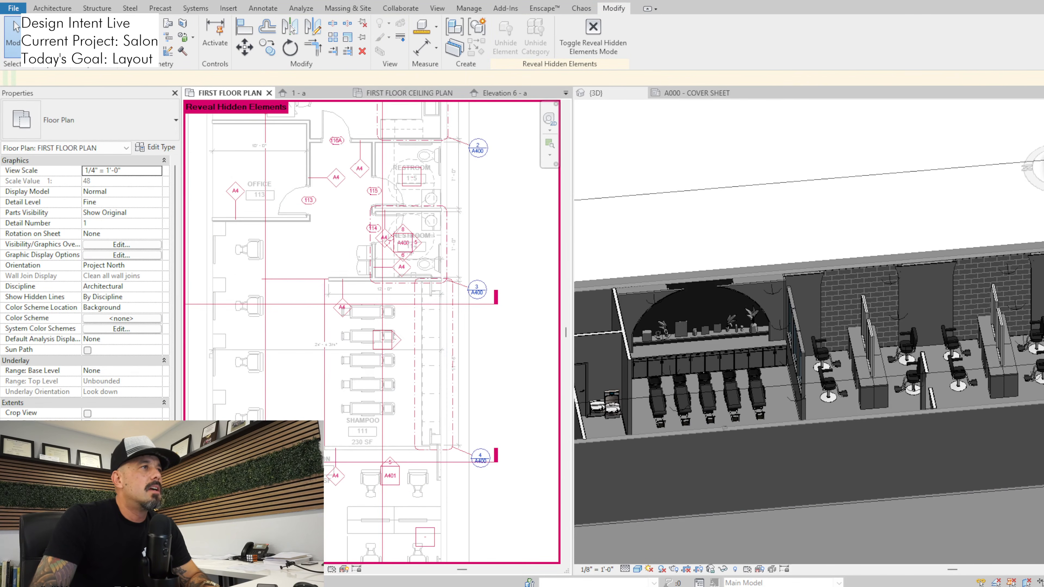
{"action": "scroll", "coordinate": [337, 237], "scroll_direction": "up", "scroll_amount": 2}
{"action": "left_click", "coordinate": [246, 211]}
{"action": "left_click", "coordinate": [156, 148]}
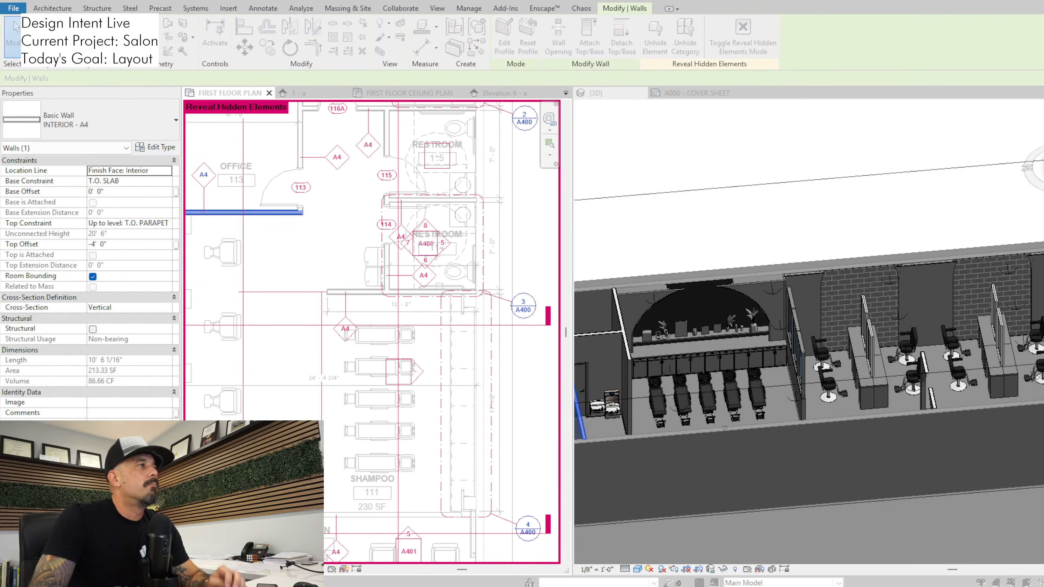
{"action": "left_click", "coordinate": [706, 291]}
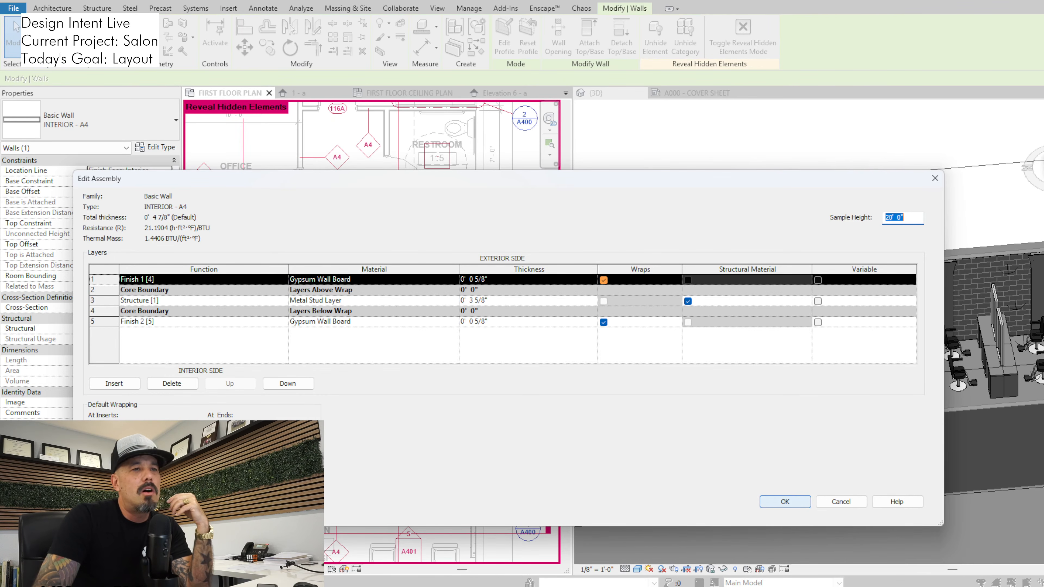
{"action": "key", "text": "Return"}
{"action": "key", "text": "Return"}
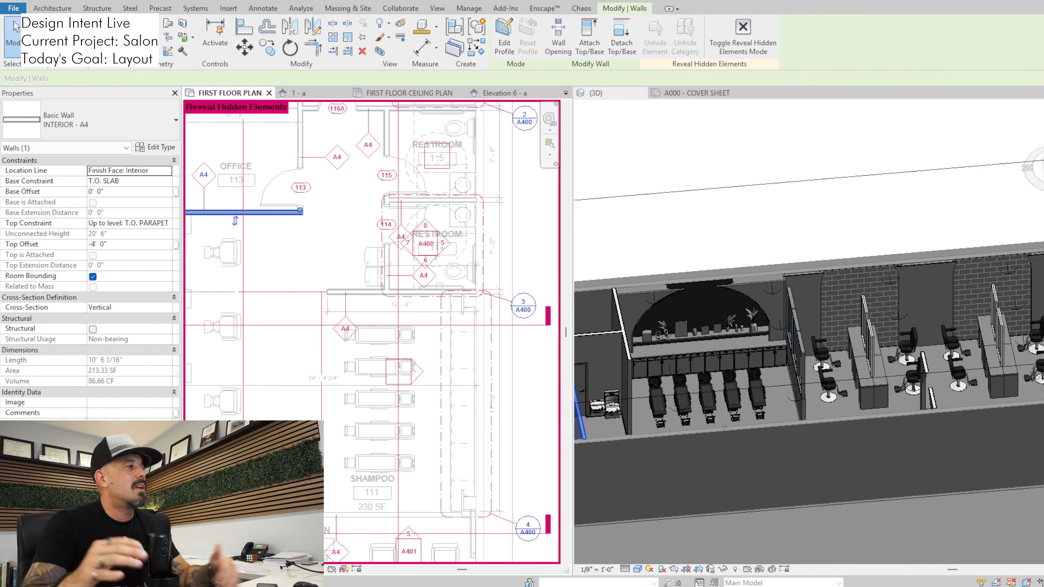
{"action": "key", "text": "Escape"}
Extend the room separation line behind the shampoo area across the salon to the wall behind the single styling stations
{"action": "scroll", "coordinate": [323, 267], "scroll_direction": "down", "scroll_amount": 1}
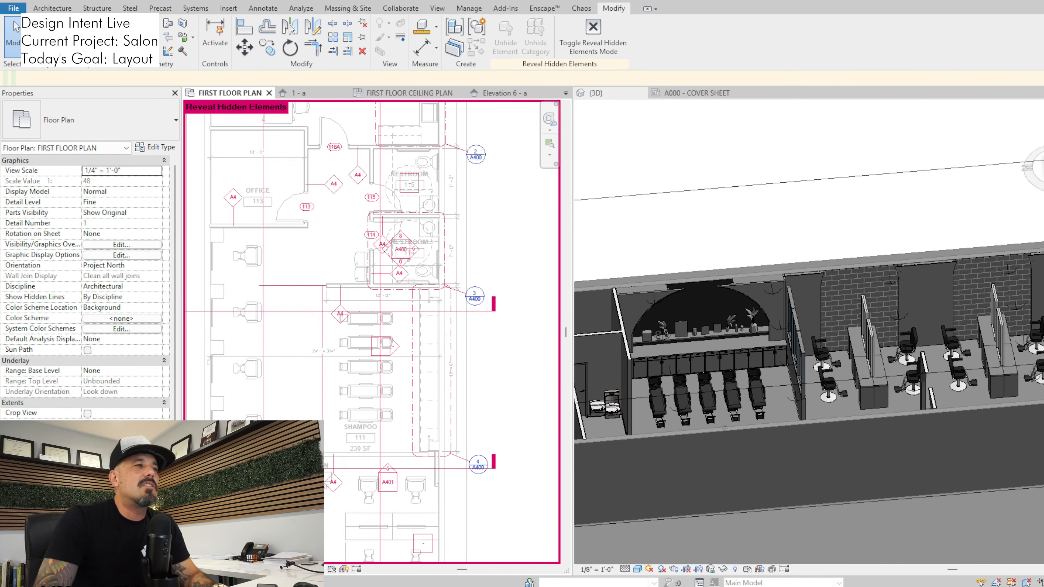
{"action": "scroll", "coordinate": [320, 266], "scroll_direction": "down", "scroll_amount": 1}
{"action": "scroll", "coordinate": [378, 294], "scroll_direction": "down", "scroll_amount": 2}
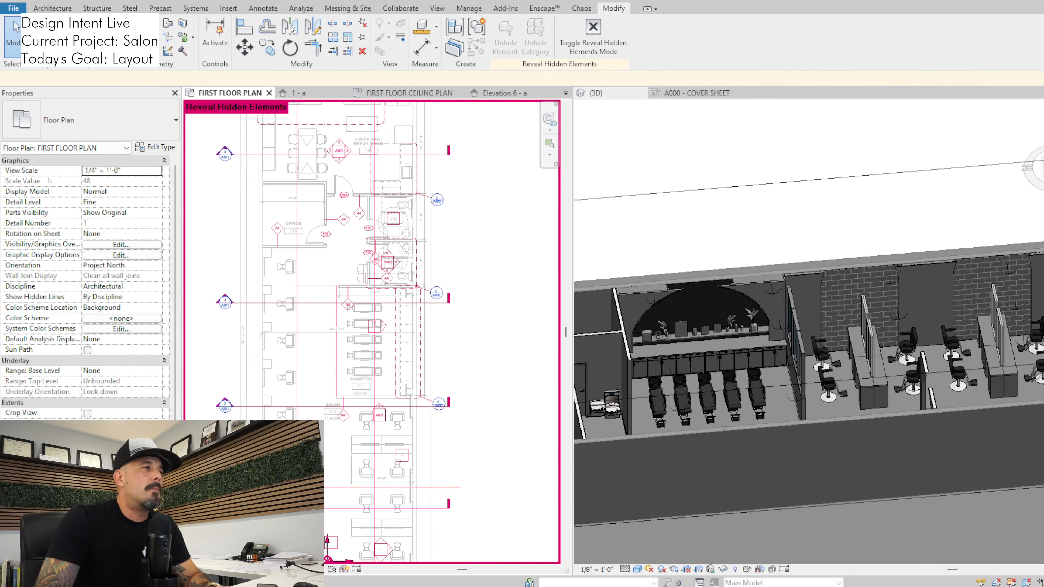
{"action": "scroll", "coordinate": [322, 286], "scroll_direction": "up", "scroll_amount": 1}
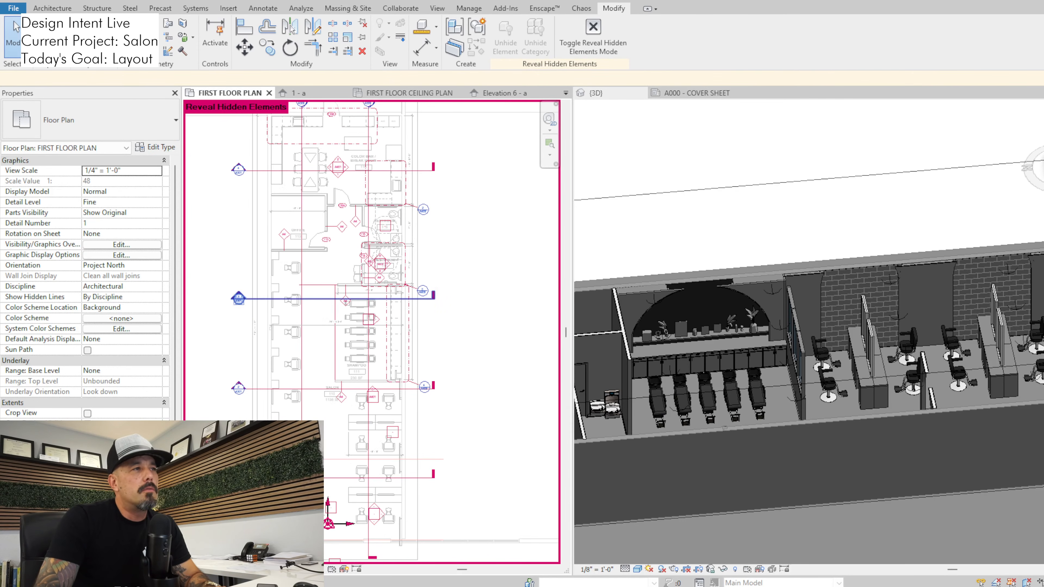
{"action": "left_click", "coordinate": [320, 286]}
{"action": "scroll", "coordinate": [321, 286], "scroll_direction": "up", "scroll_amount": 1}
{"action": "left_click_drag", "start_coordinate": [287, 285], "coordinate": [243, 284]}
{"action": "key", "text": "Escape"}
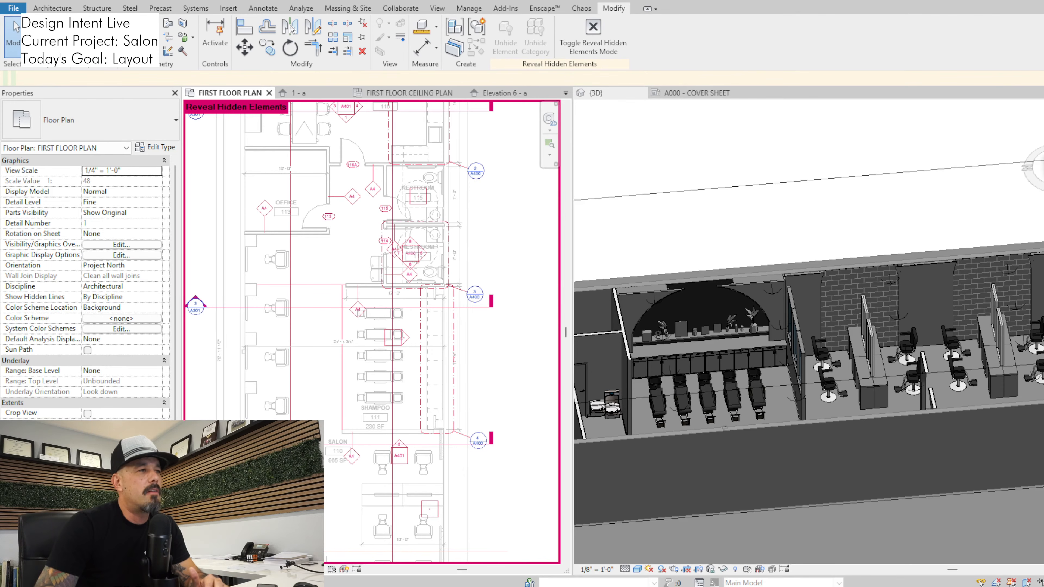
Inspect the properties of office door 113 and the Office room on the floor plan
{"action": "scroll", "coordinate": [331, 328], "scroll_direction": "up", "scroll_amount": 3}
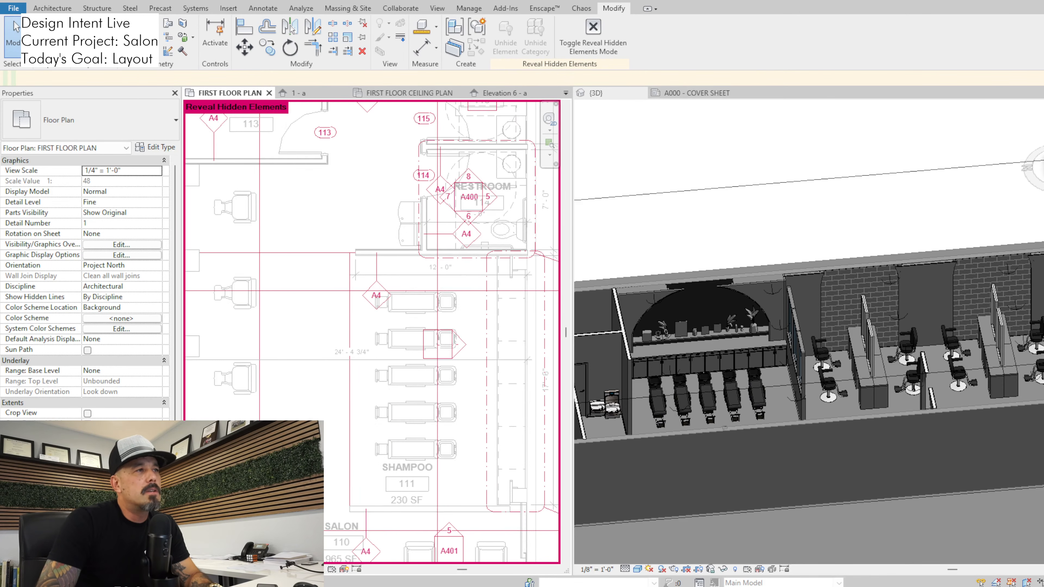
{"action": "scroll", "coordinate": [329, 342], "scroll_direction": "down", "scroll_amount": 2}
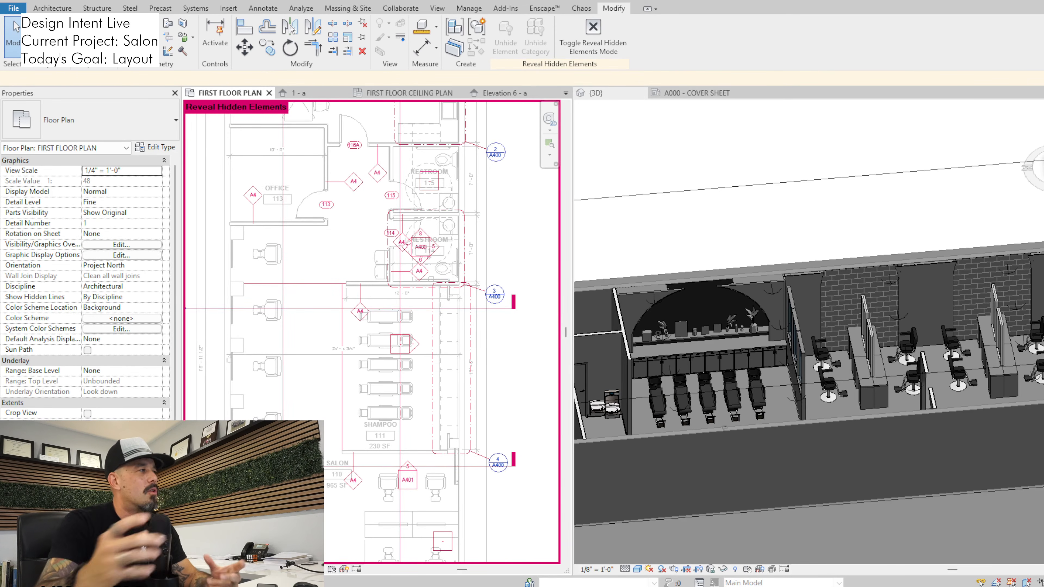
{"action": "left_click", "coordinate": [308, 218]}
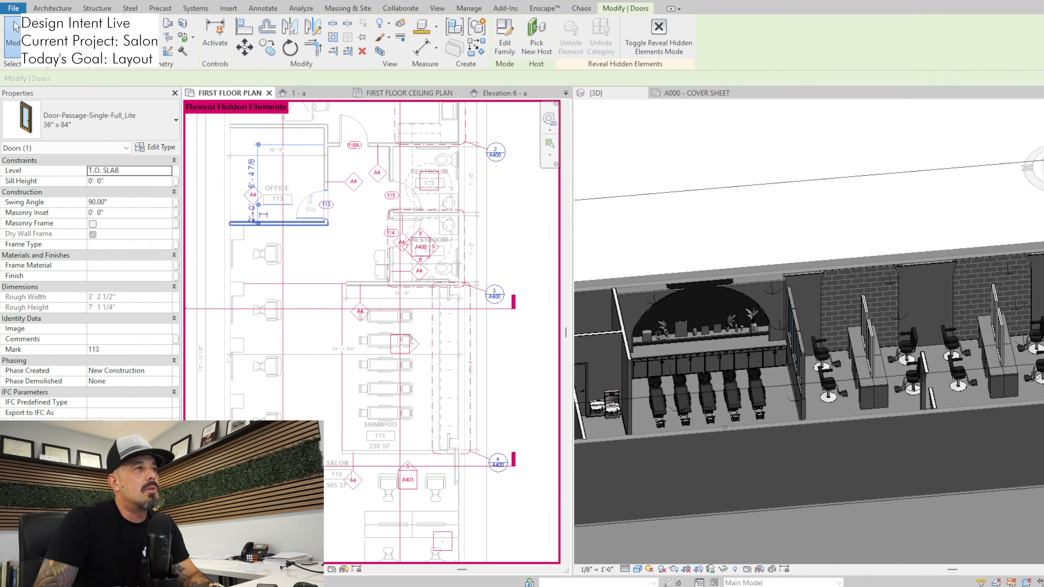
{"action": "left_click", "coordinate": [302, 224]}
{"action": "middle_click_drag", "start_coordinate": [302, 224], "coordinate": [313, 288]}
{"action": "left_click", "coordinate": [300, 270]}
{"action": "scroll", "coordinate": [301, 269], "scroll_direction": "up", "scroll_amount": 2}
{"action": "key", "text": "Escape"}
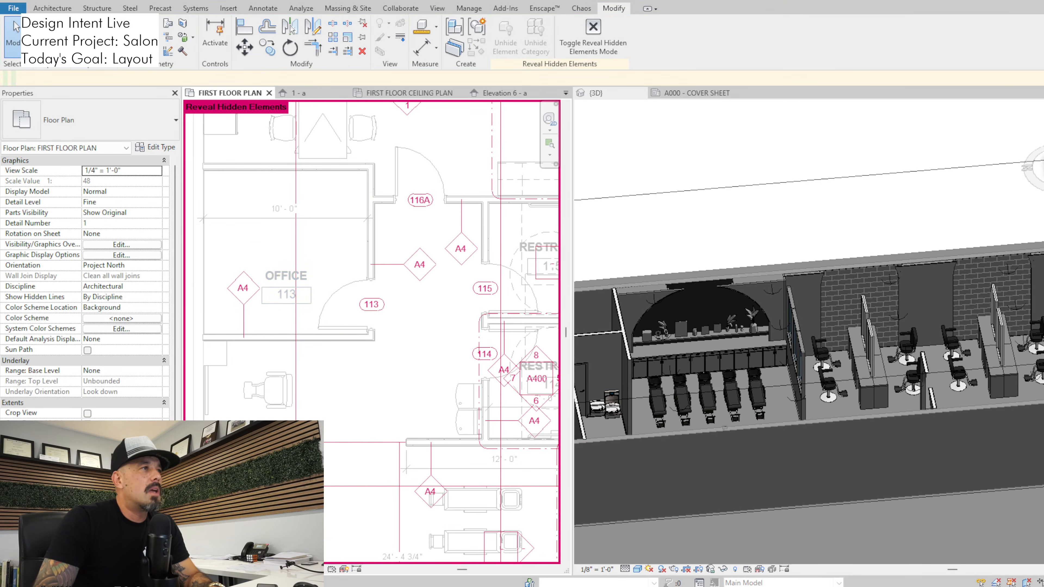
{"action": "left_click", "coordinate": [287, 282]}
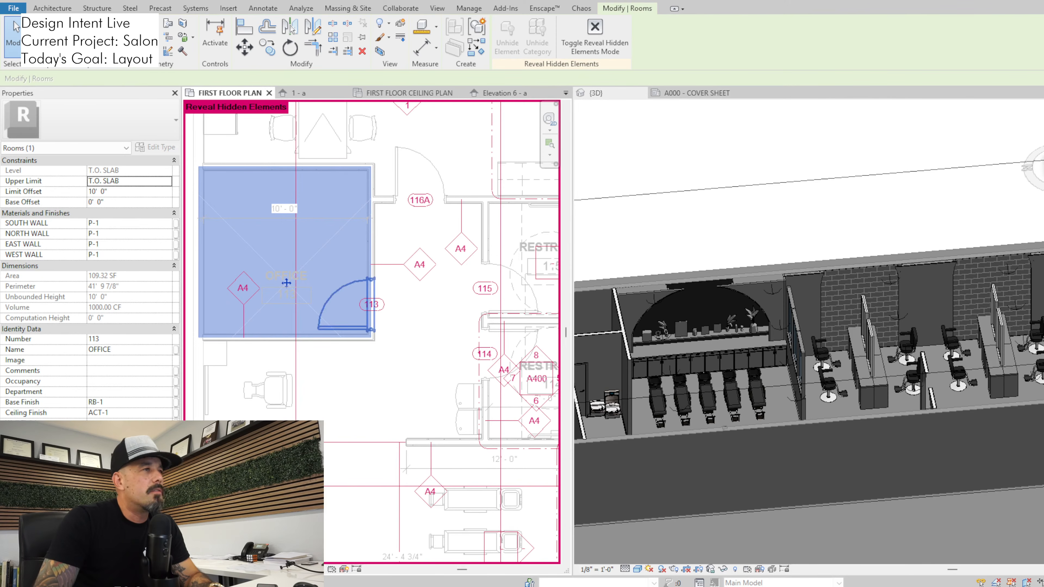
{"action": "key", "text": "Escape"}
{"action": "scroll", "coordinate": [423, 351], "scroll_direction": "down", "scroll_amount": 1}
{"action": "scroll", "coordinate": [411, 423], "scroll_direction": "down", "scroll_amount": 3}
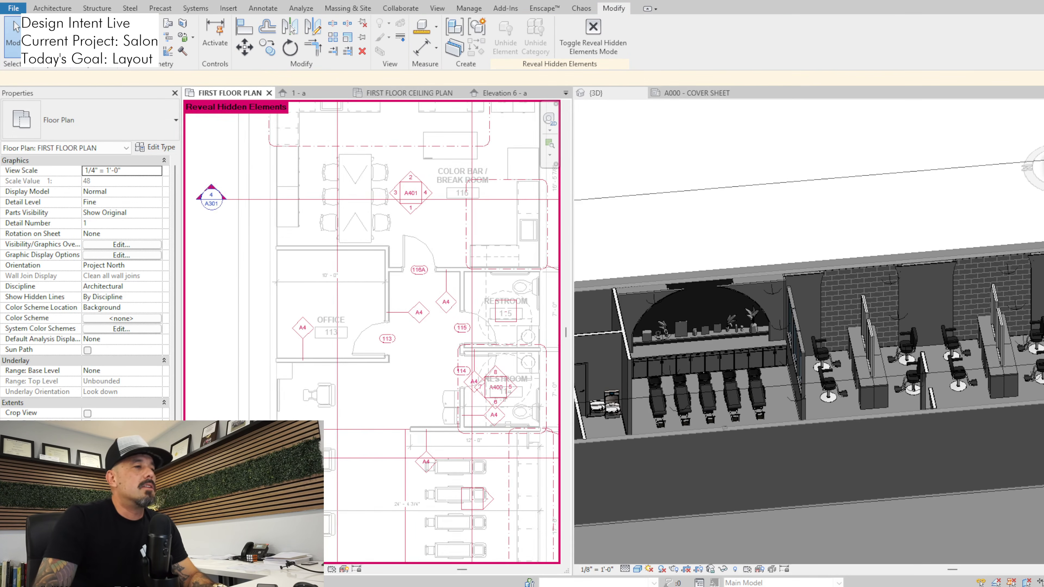
Review the rear half of the floor plan and check the building section running through the shampoo area
{"action": "scroll", "coordinate": [406, 328], "scroll_direction": "down", "scroll_amount": 2}
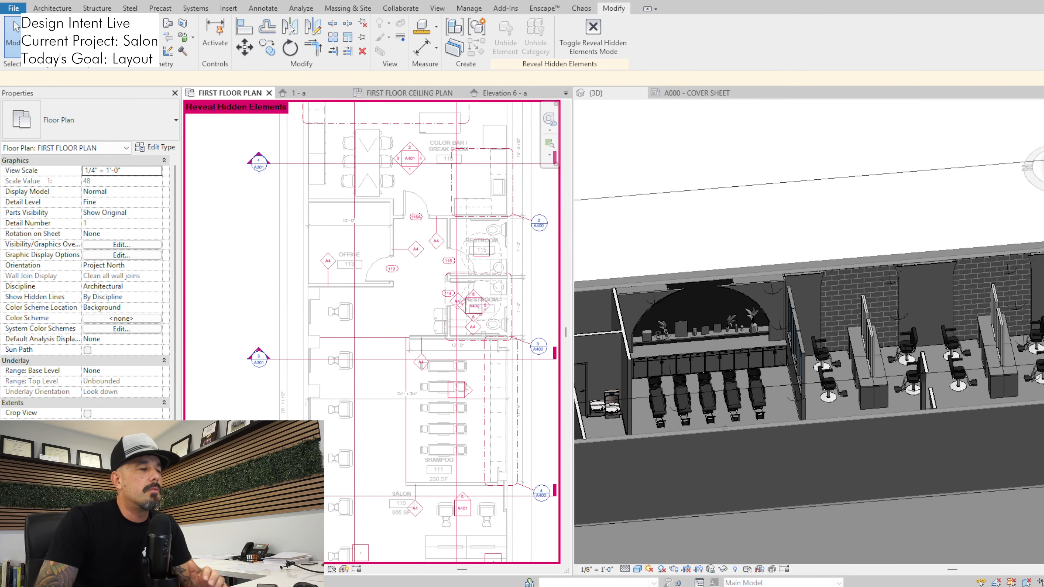
{"action": "scroll", "coordinate": [383, 400], "scroll_direction": "down", "scroll_amount": 2}
{"action": "middle_click_drag", "start_coordinate": [383, 401], "coordinate": [383, 410]}
{"action": "scroll", "coordinate": [383, 421], "scroll_direction": "down", "scroll_amount": 1}
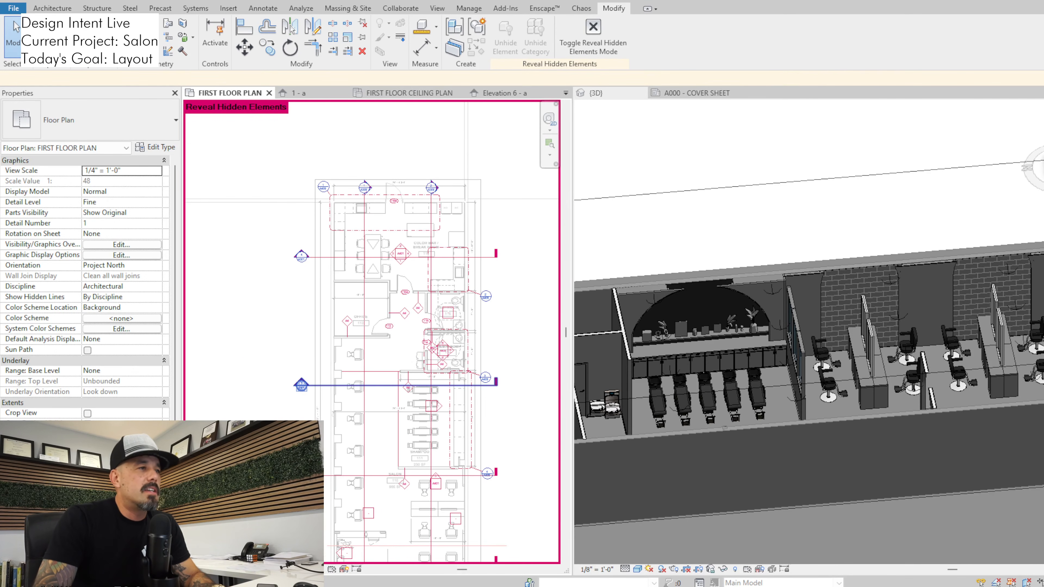
{"action": "left_click", "coordinate": [383, 385]}
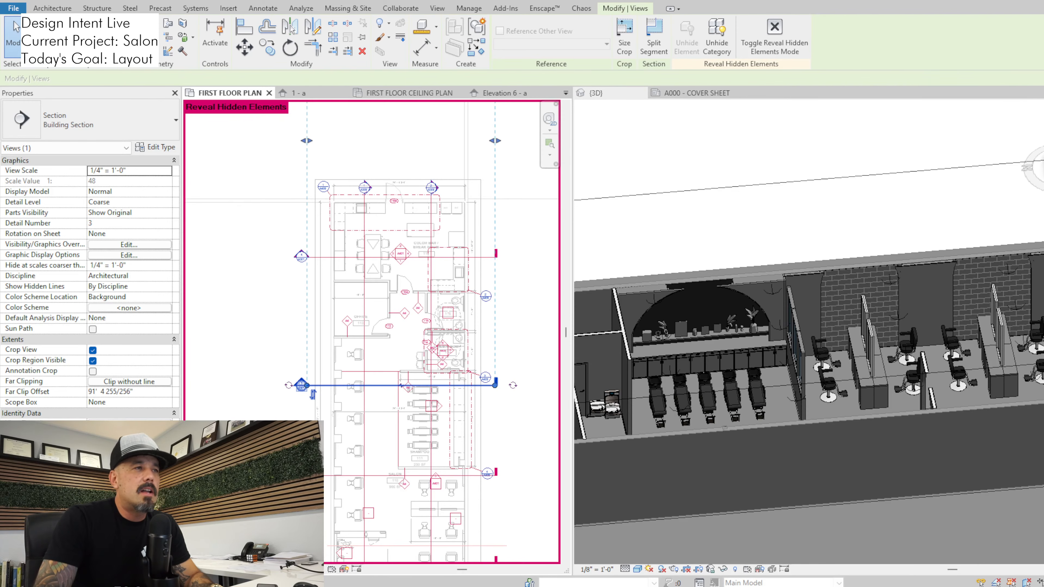
{"action": "scroll", "coordinate": [366, 295], "scroll_direction": "up", "scroll_amount": 4}
{"action": "key", "text": "Escape"}
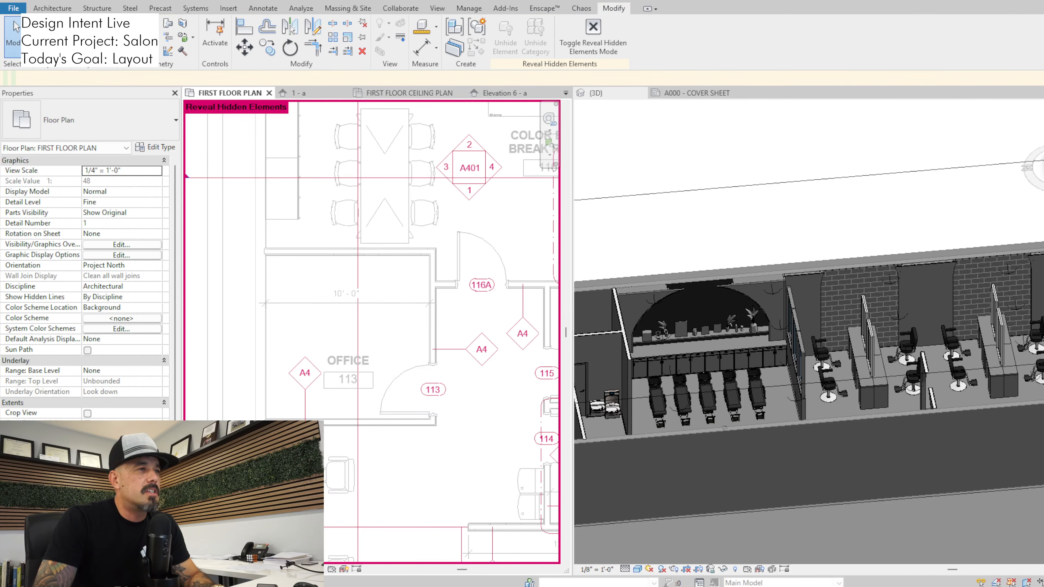
Examine the 113 door tag and the neighbouring A4 wall tag outside the office
{"action": "scroll", "coordinate": [476, 522], "scroll_direction": "up", "scroll_amount": 2}
{"action": "left_click", "coordinate": [411, 321]}
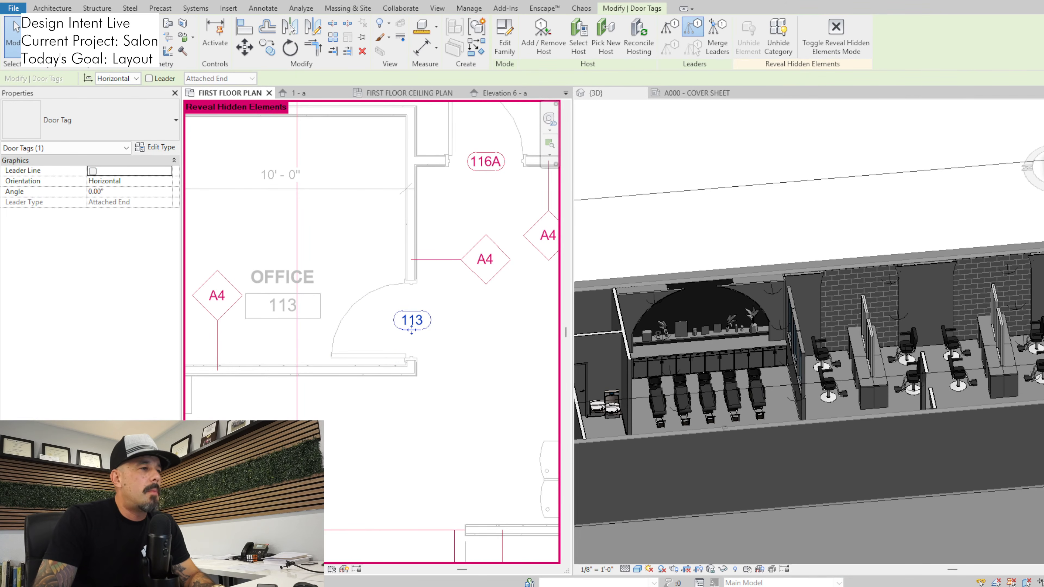
{"action": "left_click", "coordinate": [484, 278]}
{"action": "scroll", "coordinate": [479, 289], "scroll_direction": "down", "scroll_amount": 1}
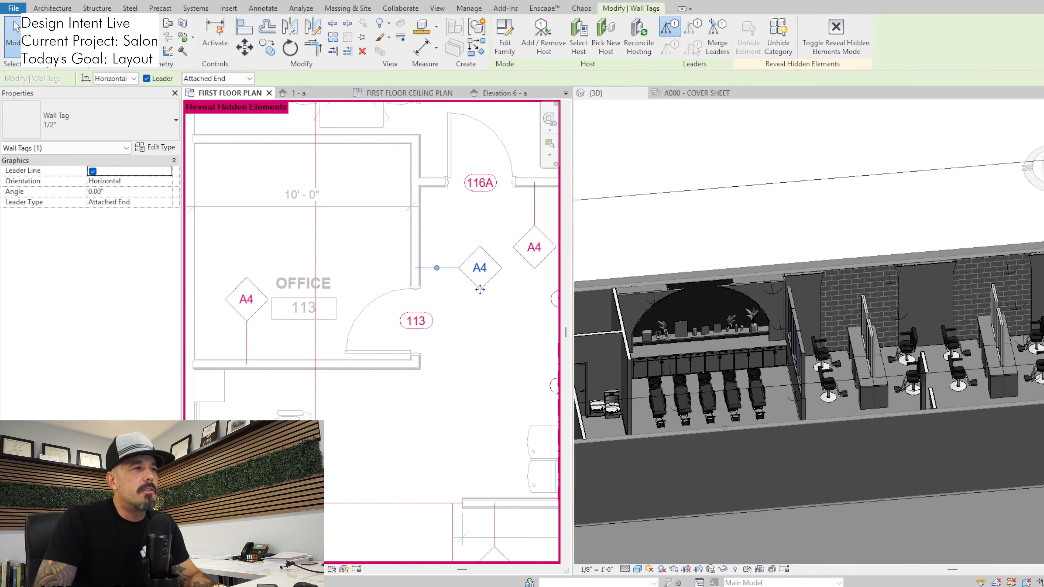
{"action": "key", "text": "Escape"}
{"action": "left_click", "coordinate": [416, 321]}
{"action": "scroll", "coordinate": [417, 322], "scroll_direction": "down", "scroll_amount": 1}
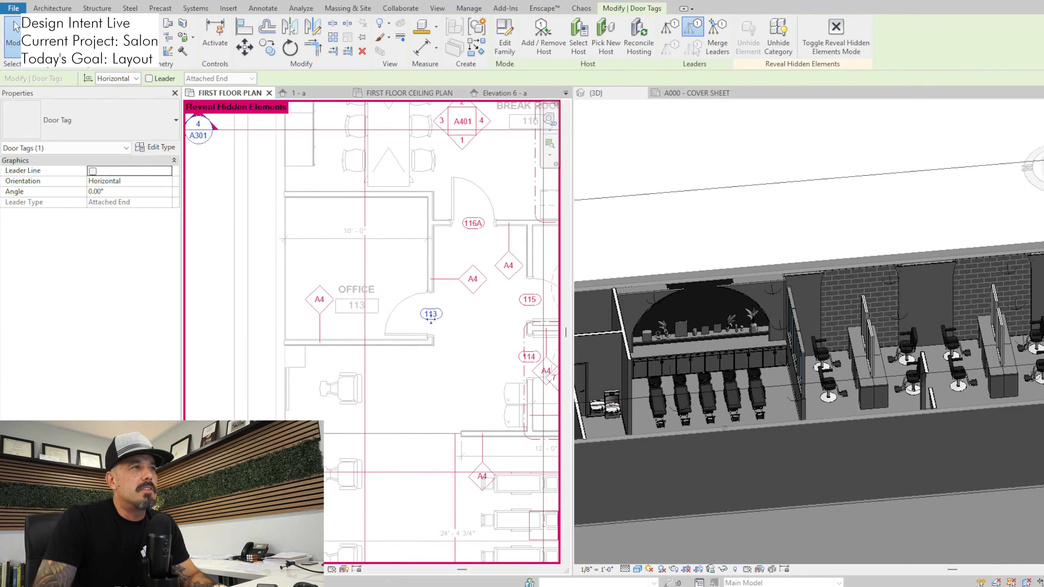
{"action": "scroll", "coordinate": [431, 320], "scroll_direction": "down", "scroll_amount": 2}
{"action": "scroll", "coordinate": [255, 313], "scroll_direction": "up", "scroll_amount": 5}
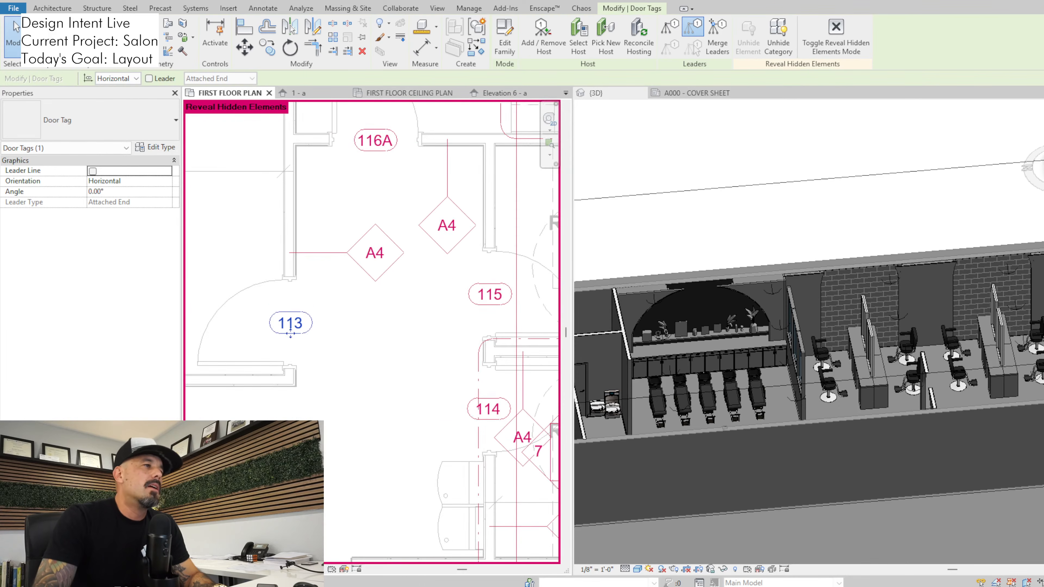
{"action": "scroll", "coordinate": [354, 347], "scroll_direction": "down", "scroll_amount": 2}
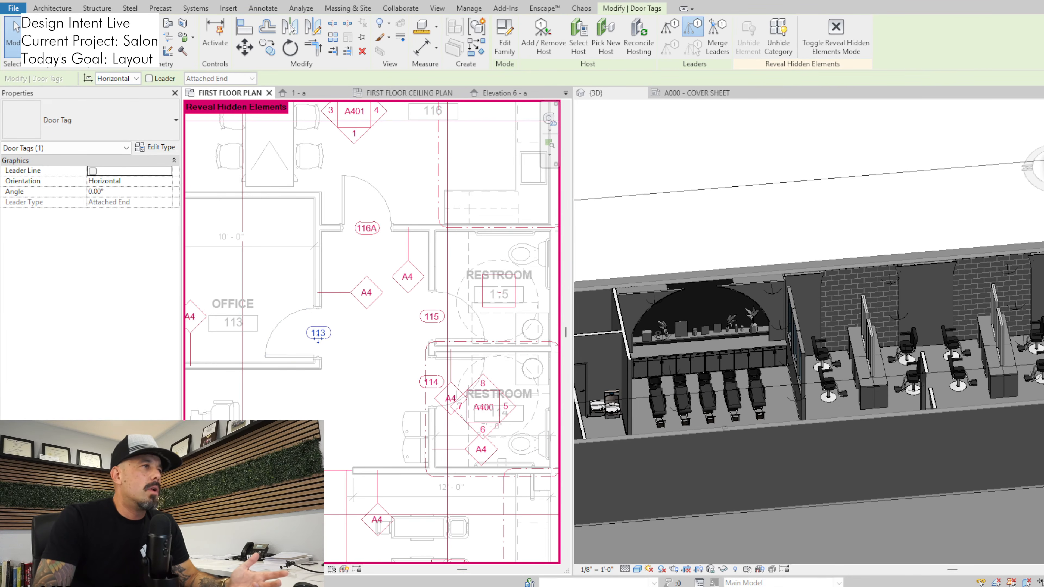
Check office door 113 against the door schedule, close the schedule, and inspect the A4 tag on the adjoining wall
{"action": "left_click", "coordinate": [294, 309]}
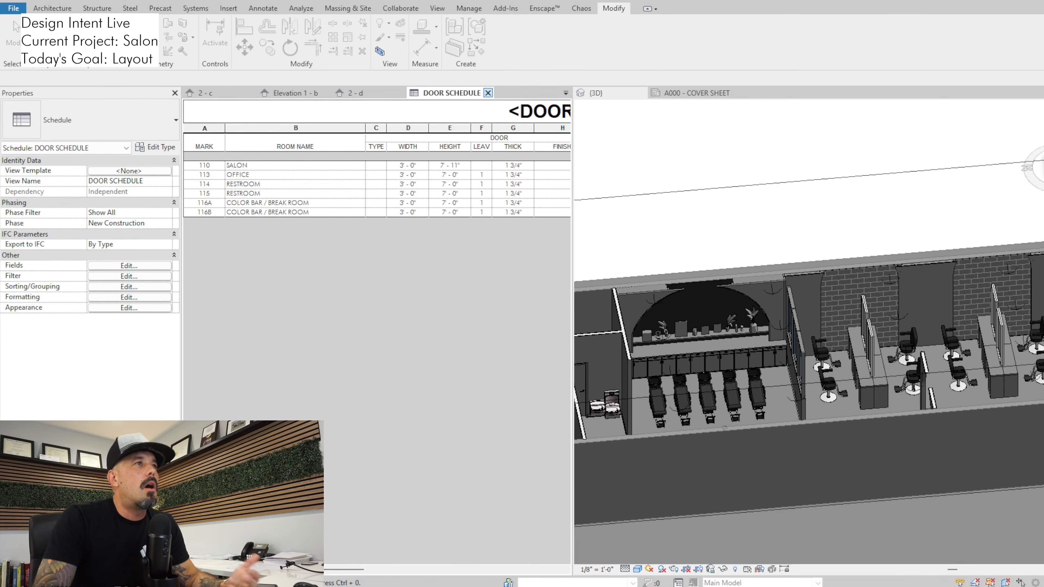
{"action": "left_click", "coordinate": [488, 93]}
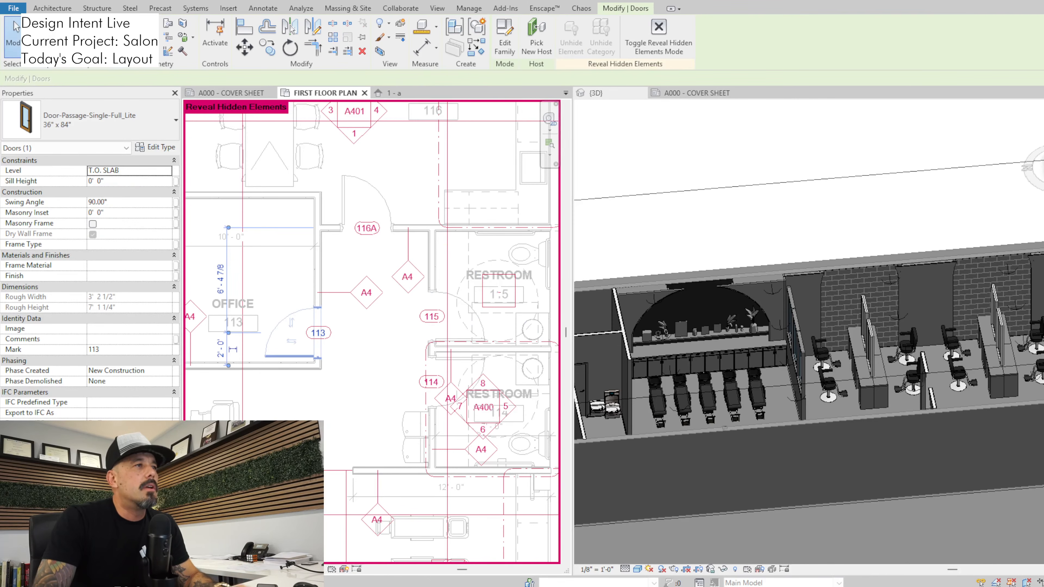
{"action": "left_click", "coordinate": [317, 267]}
{"action": "left_click", "coordinate": [366, 306]}
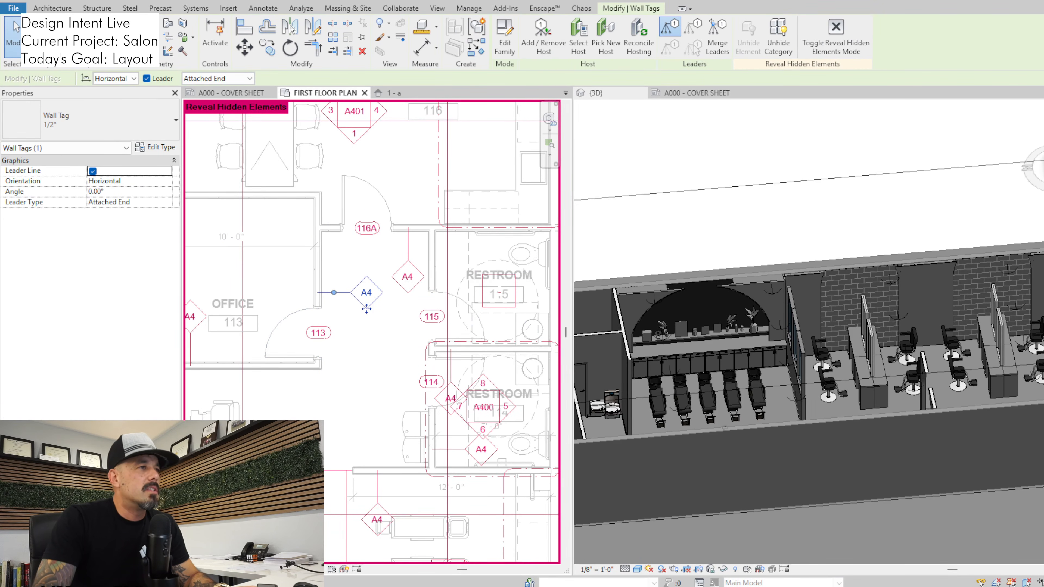
Clear the wall tag selection and review the floor plan from the office and restrooms down to the front styling stations
{"action": "scroll", "coordinate": [366, 308], "scroll_direction": "down", "scroll_amount": 5}
{"action": "middle_click_drag", "start_coordinate": [393, 364], "coordinate": [427, 308]}
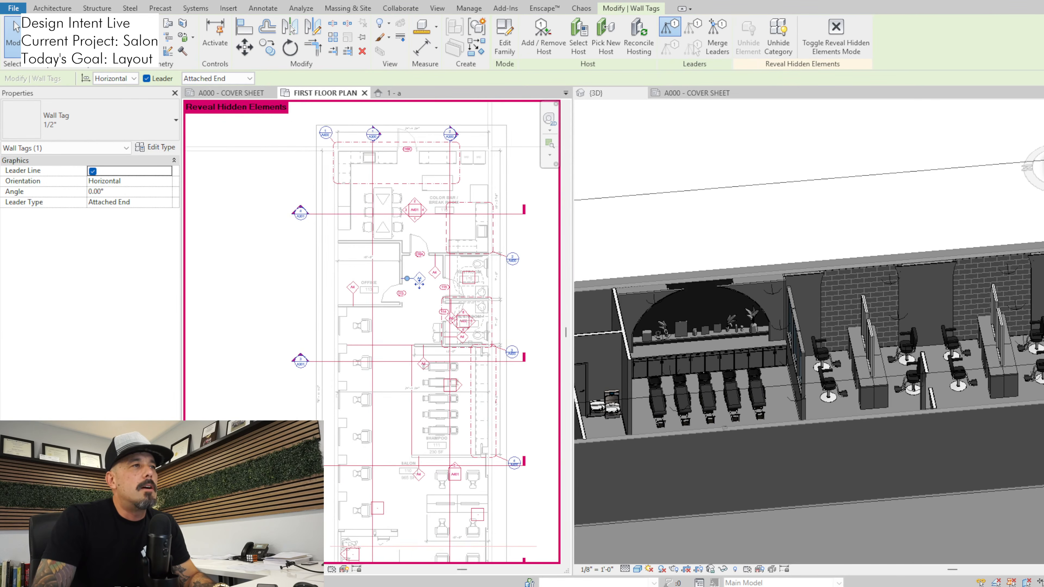
{"action": "scroll", "coordinate": [427, 308], "scroll_direction": "down", "scroll_amount": 2}
{"action": "key", "text": "Escape"}
{"action": "scroll", "coordinate": [429, 307], "scroll_direction": "down", "scroll_amount": 1}
{"action": "mouse_move", "coordinate": [419, 359]}
{"action": "middle_mouse_down"}
{"action": "mouse_move", "coordinate": [414, 281]}
{"action": "mouse_move", "coordinate": [406, 343]}
{"action": "middle_mouse_up"}
{"action": "scroll", "coordinate": [409, 352], "scroll_direction": "up", "scroll_amount": 3}
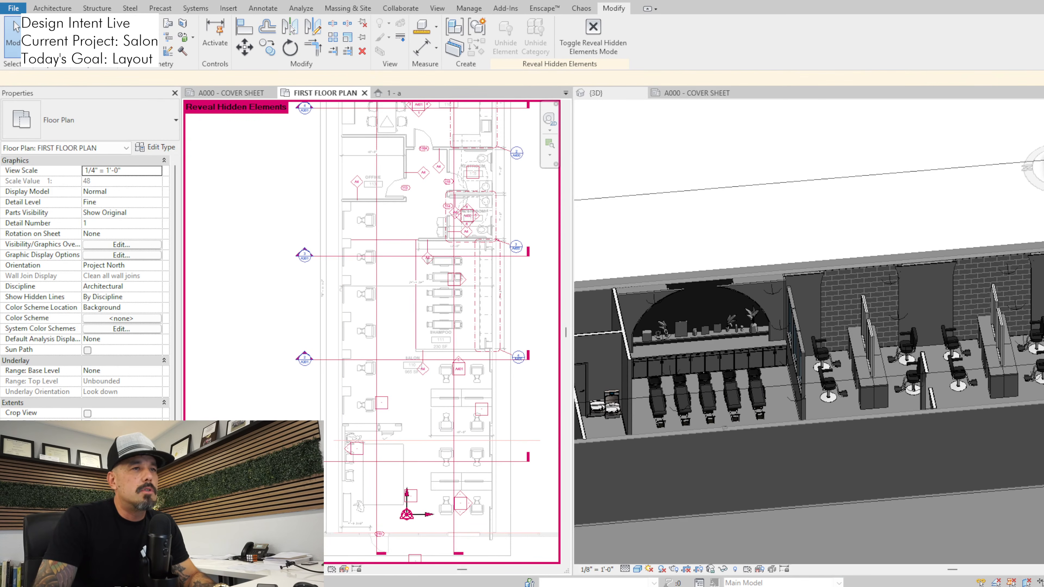
{"action": "scroll", "coordinate": [810, 282], "scroll_direction": "up", "scroll_amount": 3}
Inspect the long side wall and the adjoining generic model beside the styling stations in the 3D view
{"action": "left_click", "coordinate": [810, 282]}
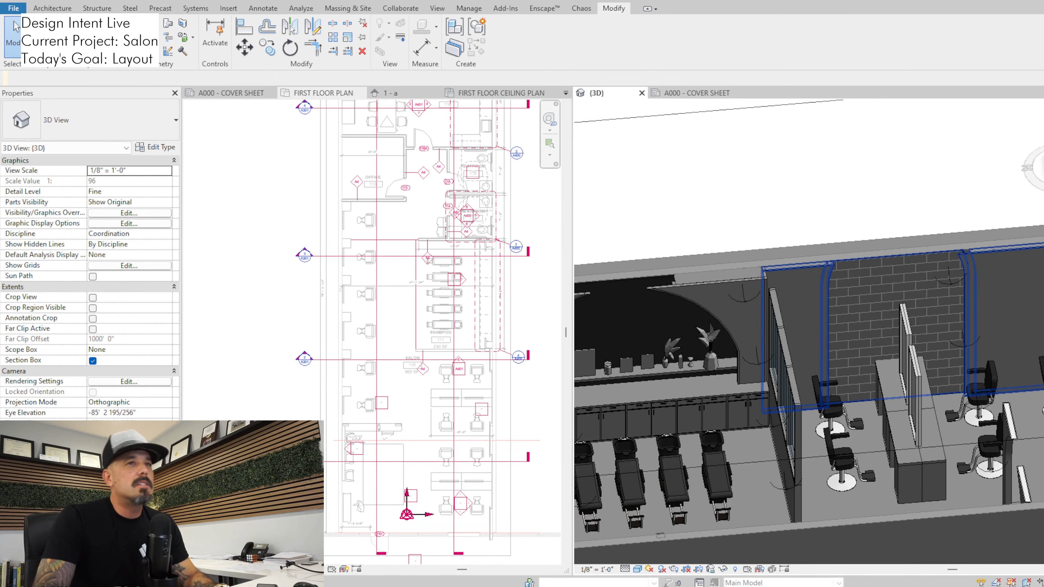
{"action": "left_click", "coordinate": [809, 260]}
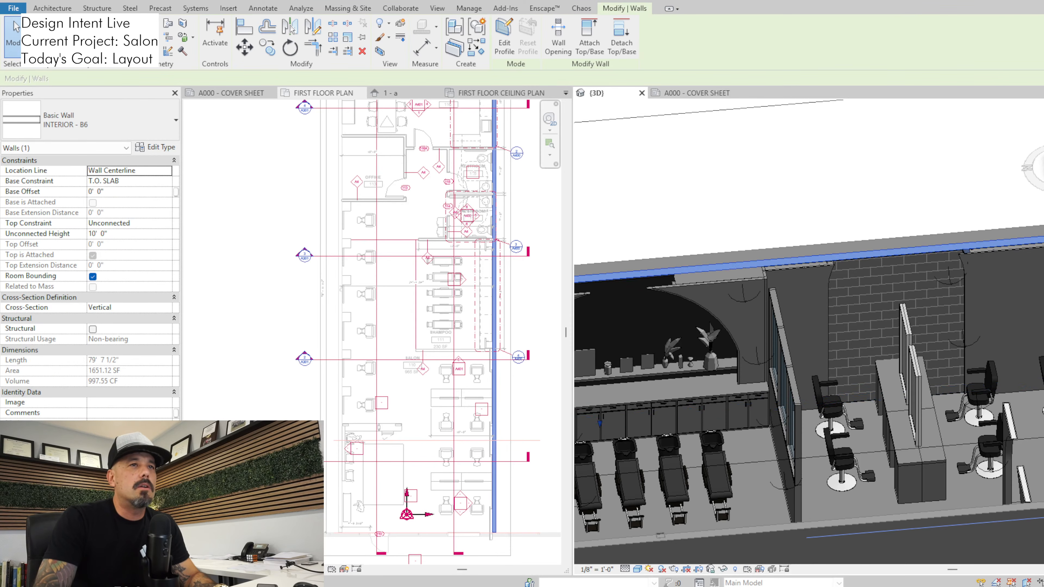
{"action": "left_click", "coordinate": [808, 289]}
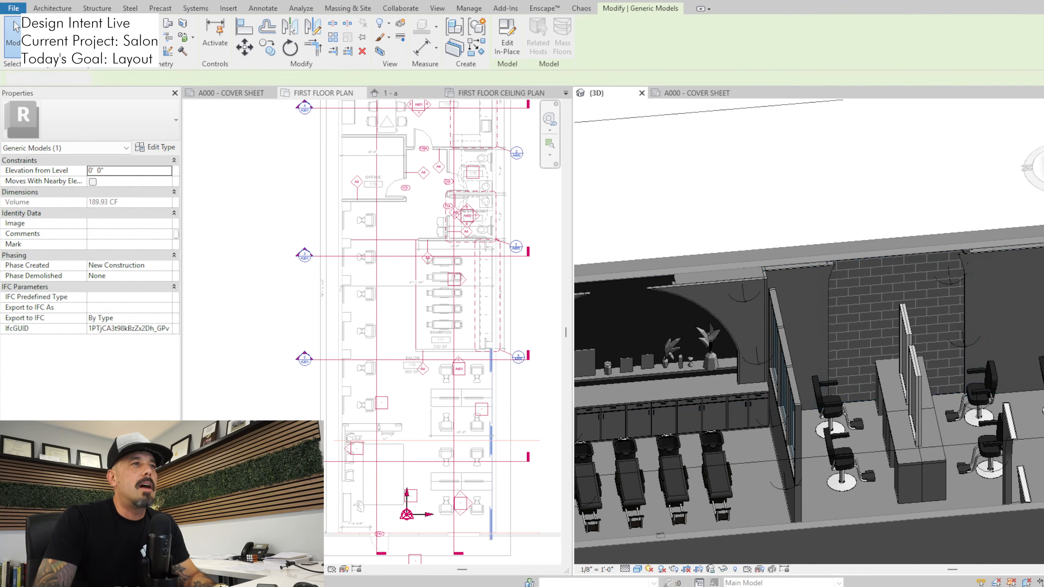
{"action": "key", "text": "Escape"}
{"action": "scroll", "coordinate": [421, 353], "scroll_direction": "up", "scroll_amount": 3}
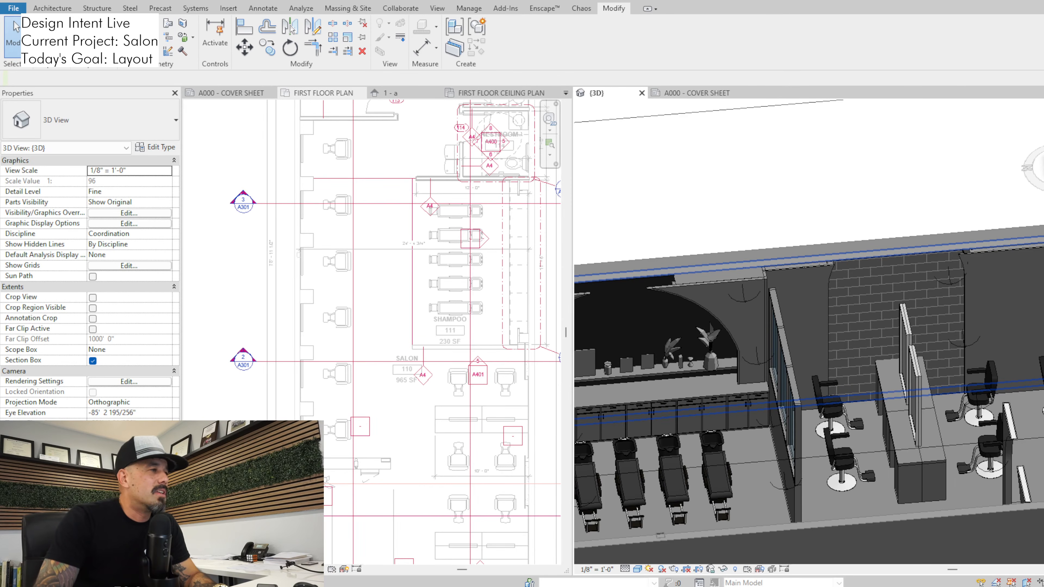
Examine the floor plan around the wall between the shampoo and salon areas, and check the Salon room's properties
{"action": "left_click", "coordinate": [421, 353]}
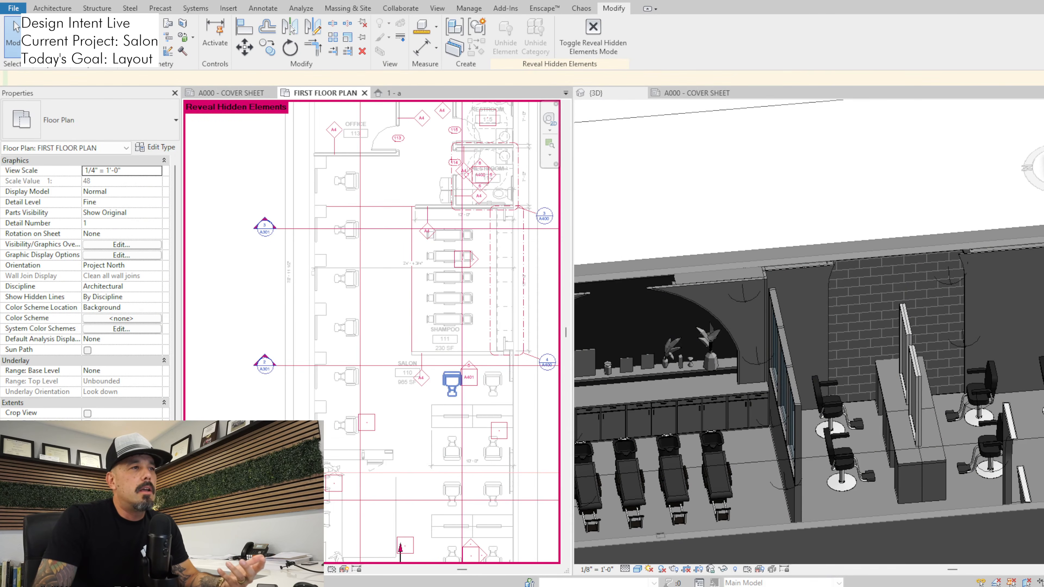
{"action": "scroll", "coordinate": [472, 493], "scroll_direction": "up", "scroll_amount": 3}
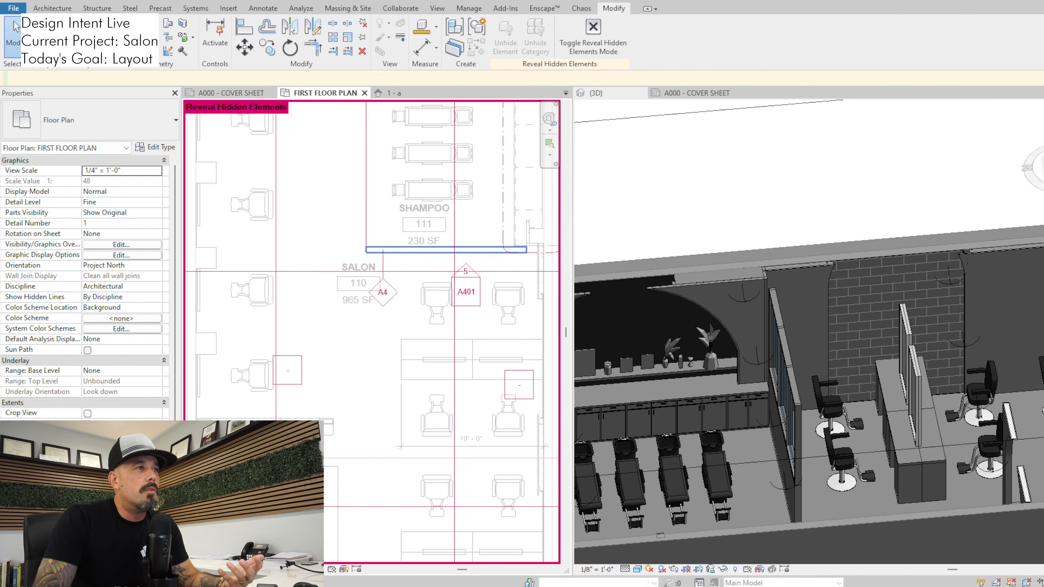
{"action": "scroll", "coordinate": [460, 332], "scroll_direction": "down", "scroll_amount": 2}
{"action": "scroll", "coordinate": [447, 357], "scroll_direction": "down", "scroll_amount": 1}
{"action": "middle_click_drag", "start_coordinate": [448, 357], "coordinate": [410, 334]}
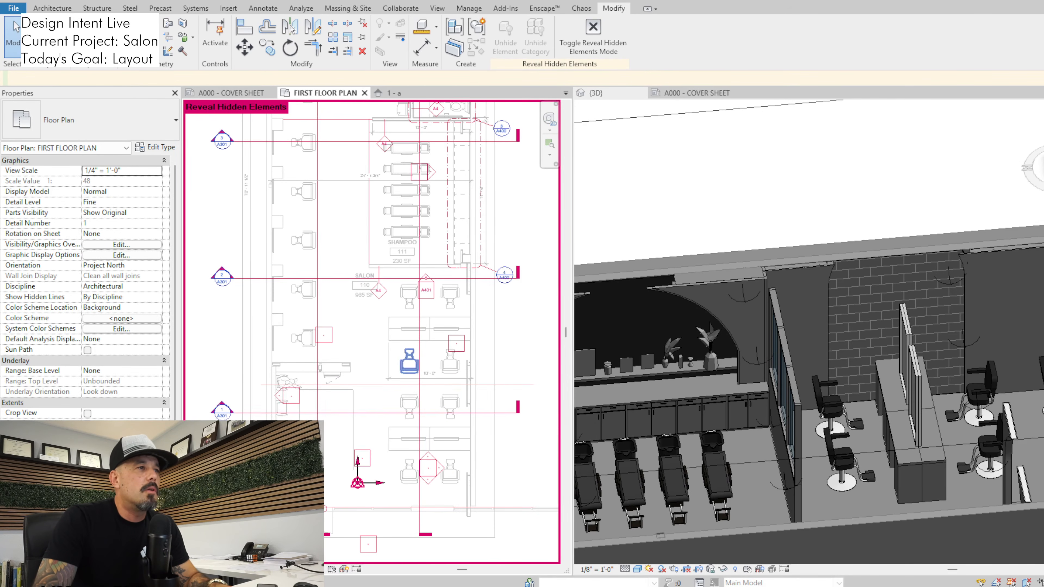
{"action": "left_click", "coordinate": [367, 331]}
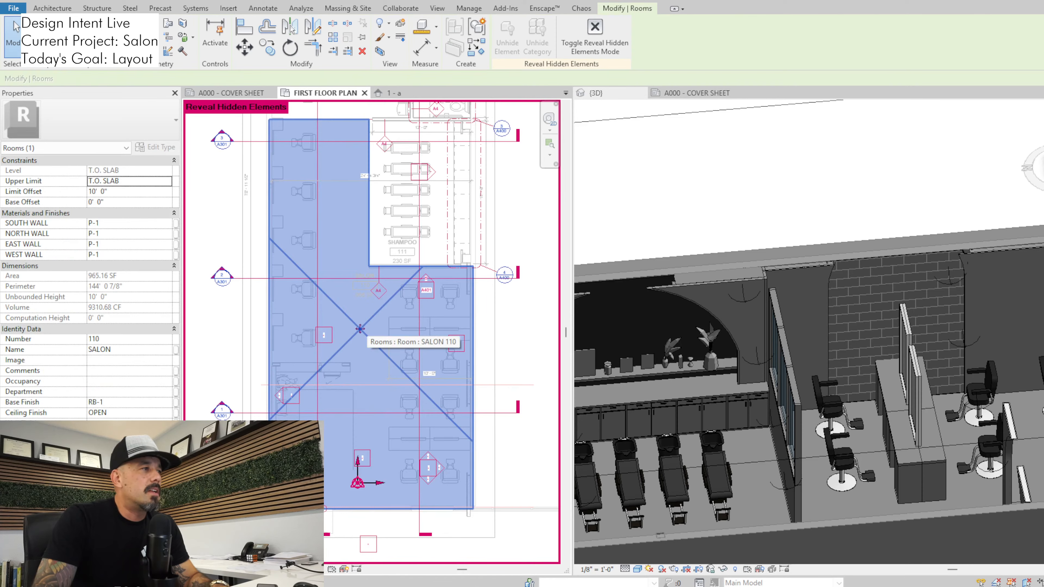
{"action": "key", "text": "Escape"}
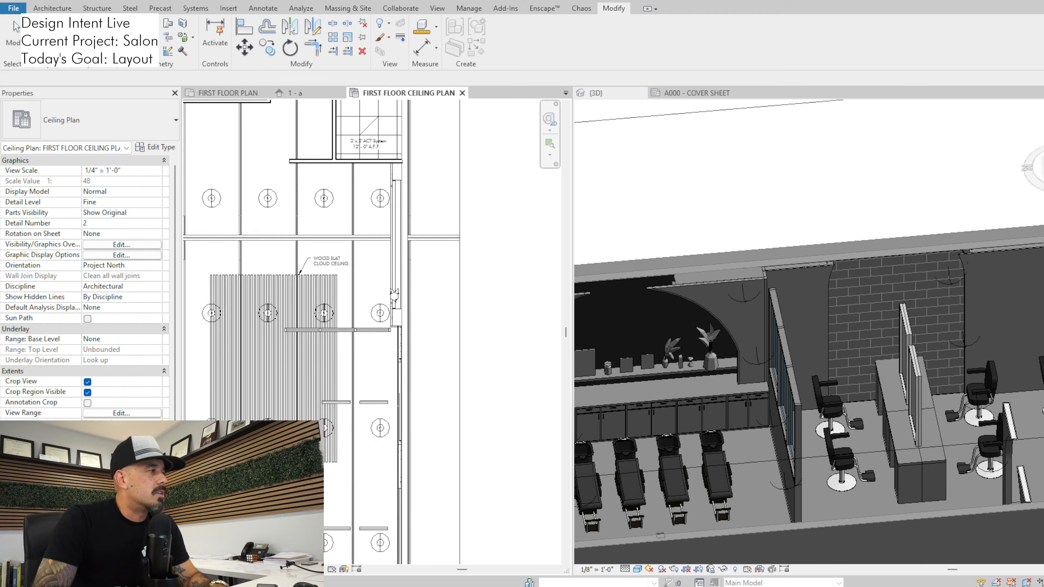
Compare the first floor ceiling plan around the wood slat cloud ceiling with the shampoo and styling areas in 3D
{"action": "scroll", "coordinate": [372, 333], "scroll_direction": "down", "scroll_amount": 1}
{"action": "middle_click_drag", "start_coordinate": [372, 332], "coordinate": [472, 324]}
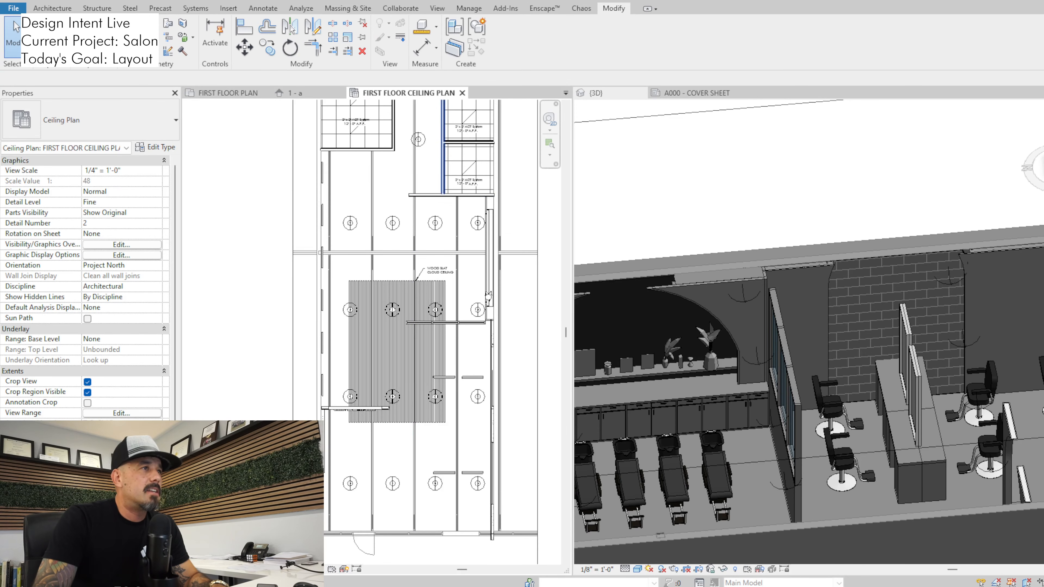
{"action": "left_click", "coordinate": [878, 354]}
{"action": "scroll", "coordinate": [878, 354], "scroll_direction": "down", "scroll_amount": 3}
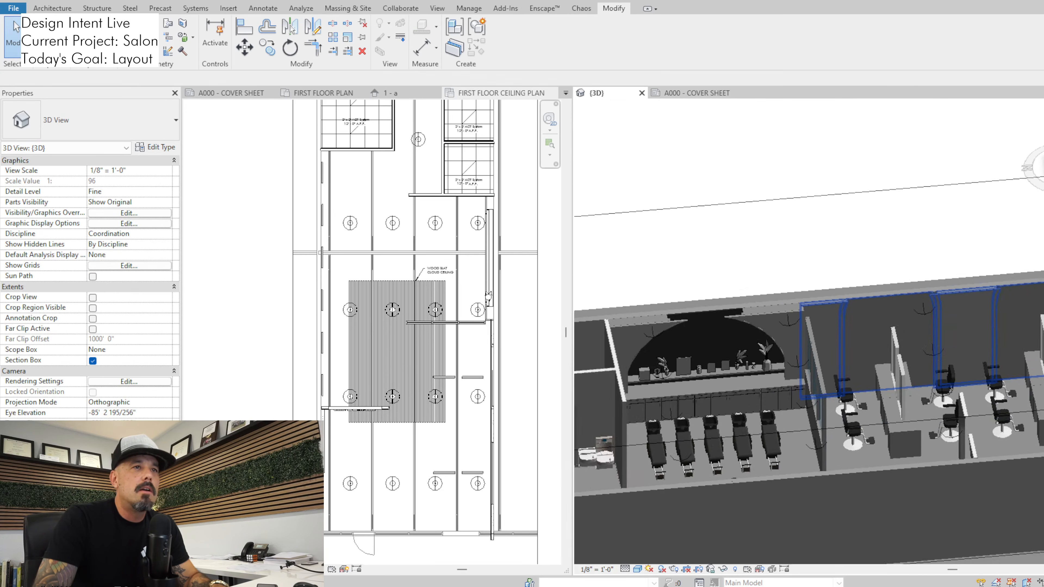
{"action": "middle_click_drag", "start_coordinate": [878, 354], "coordinate": [818, 270]}
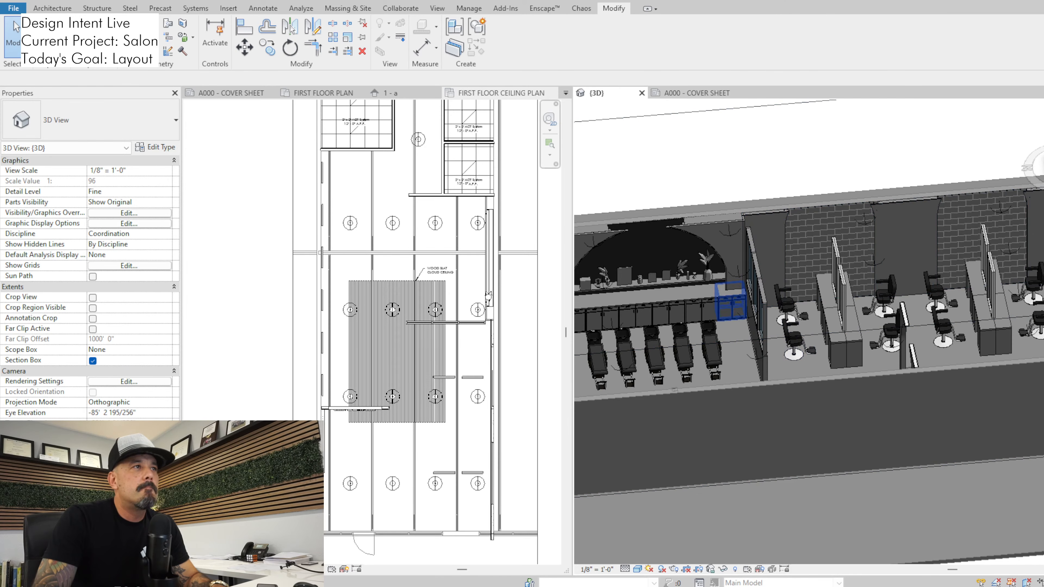
{"action": "left_click", "coordinate": [443, 272]}
{"action": "scroll", "coordinate": [488, 296], "scroll_direction": "down", "scroll_amount": 1}
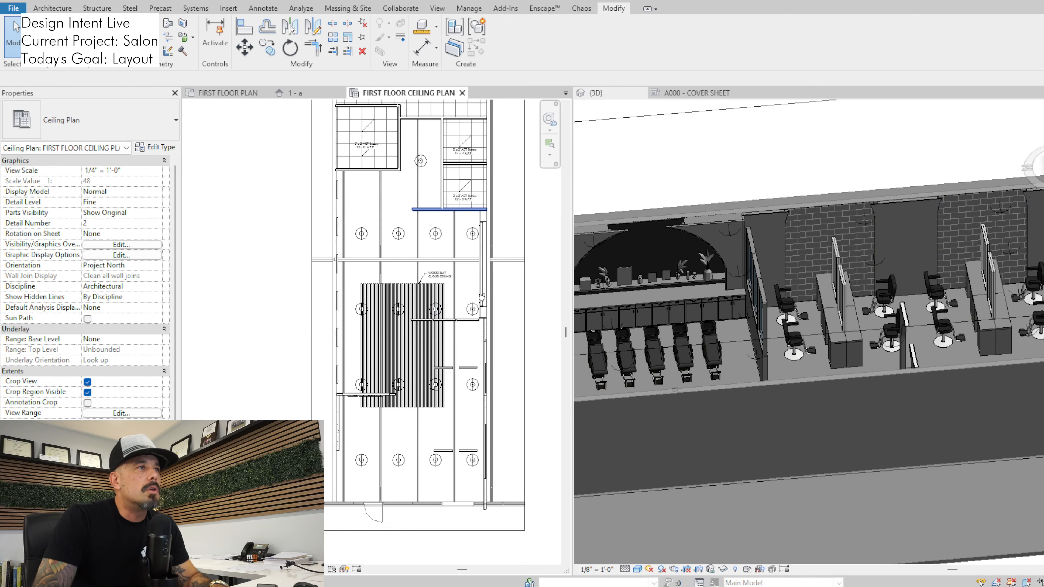
{"action": "middle_click_drag", "start_coordinate": [488, 296], "coordinate": [468, 383]}
Try deleting the A4 wall between the restroom and shampoo area in 3D, accepting the multiple-rooms warning
{"action": "left_click", "coordinate": [784, 308]}
{"action": "scroll", "coordinate": [785, 308], "scroll_direction": "down", "scroll_amount": 1}
{"action": "middle_click_drag", "start_coordinate": [785, 308], "coordinate": [921, 284]}
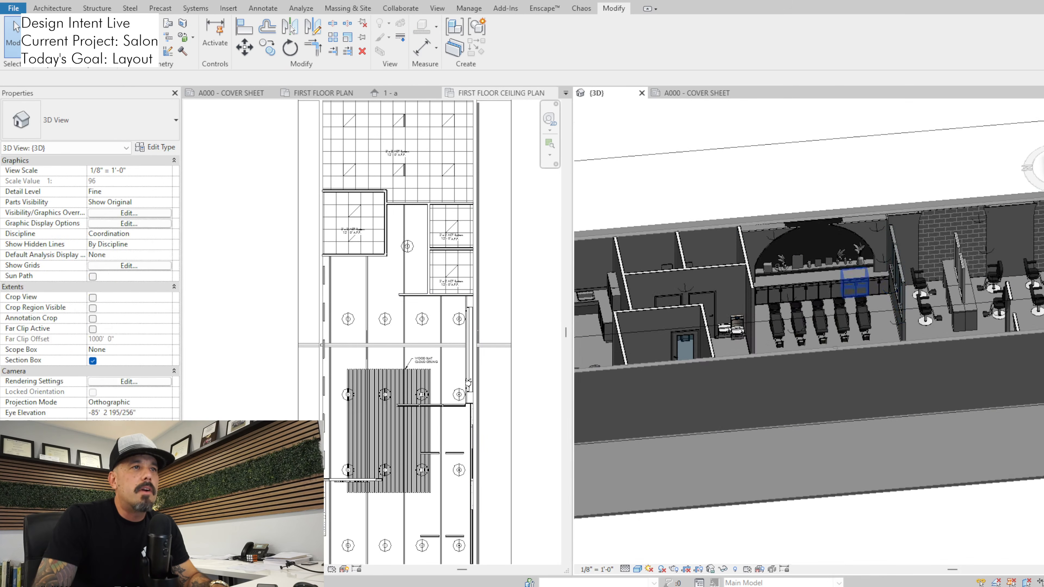
{"action": "left_click", "coordinate": [750, 292]}
{"action": "key", "text": "Delete"}
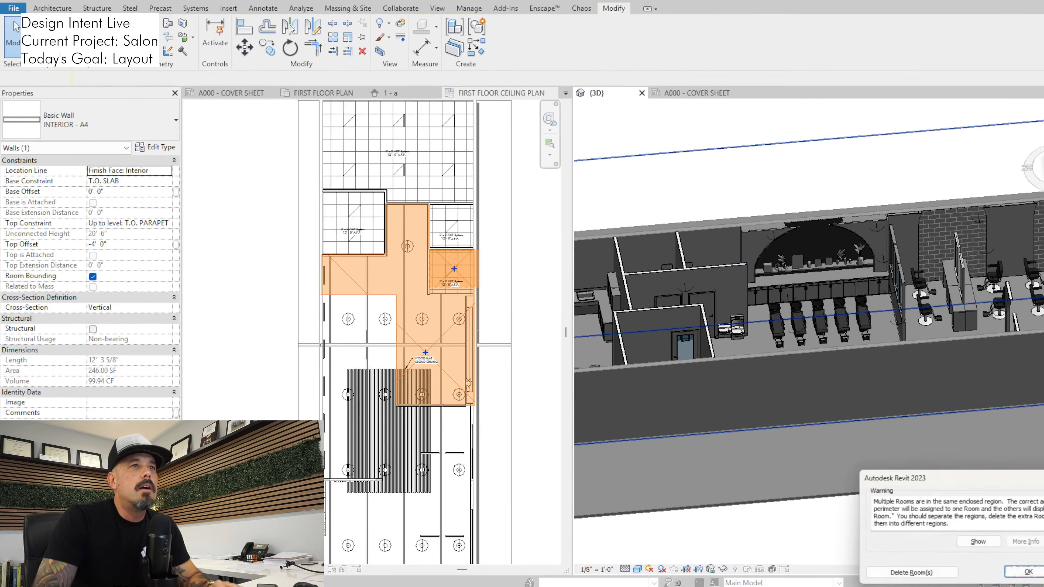
{"action": "scroll", "coordinate": [499, 247], "scroll_direction": "up", "scroll_amount": 1}
{"action": "scroll", "coordinate": [482, 243], "scroll_direction": "up", "scroll_amount": 1}
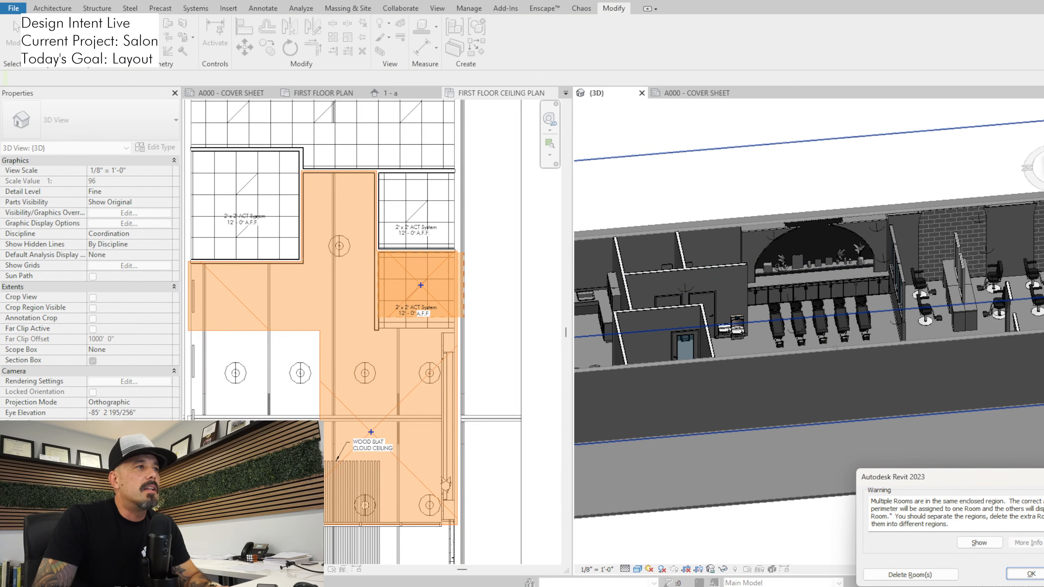
{"action": "key", "text": "Return"}
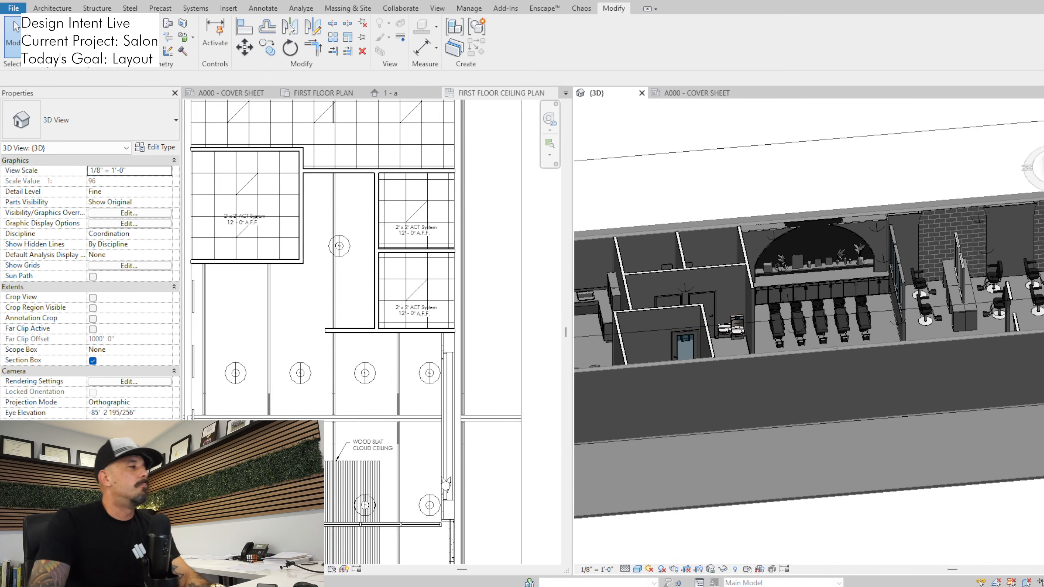
Examine the ceiling plan's pendant lights and the wood slat cloud ceiling over the salon
{"action": "scroll", "coordinate": [438, 350], "scroll_direction": "down", "scroll_amount": 7}
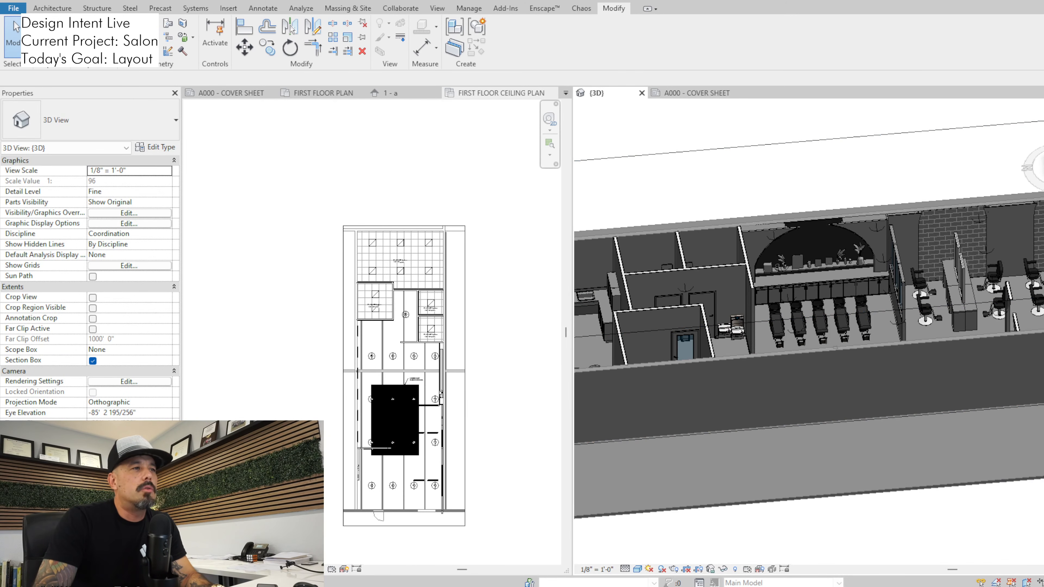
{"action": "left_click", "coordinate": [427, 362]}
{"action": "scroll", "coordinate": [378, 400], "scroll_direction": "up", "scroll_amount": 1}
{"action": "scroll", "coordinate": [378, 403], "scroll_direction": "up", "scroll_amount": 3}
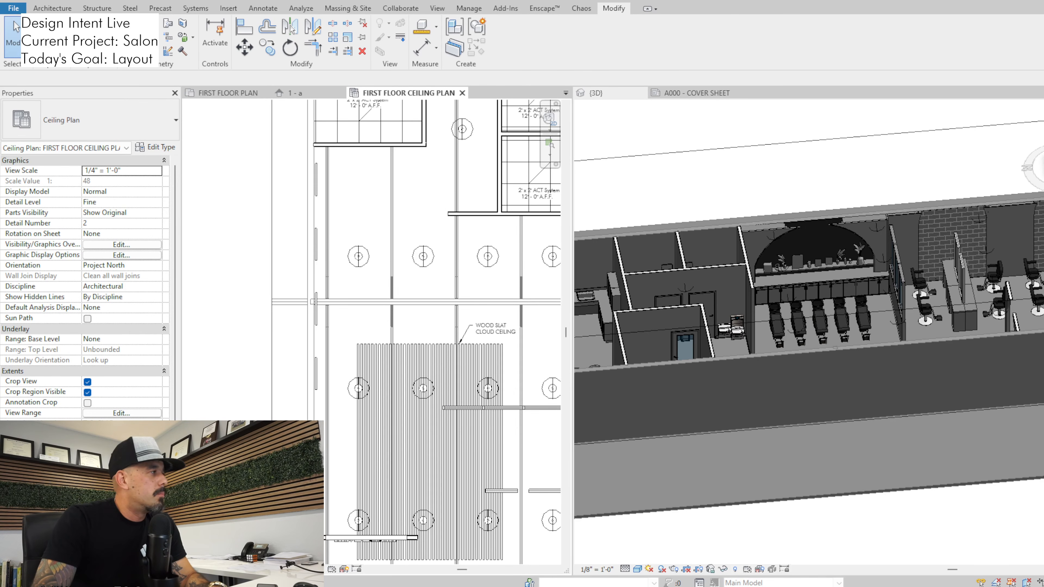
Switch to Enscape to look over the reception desk and its built-in beverage center, and return to Revit
{"action": "key", "text": "alt+Tab"}
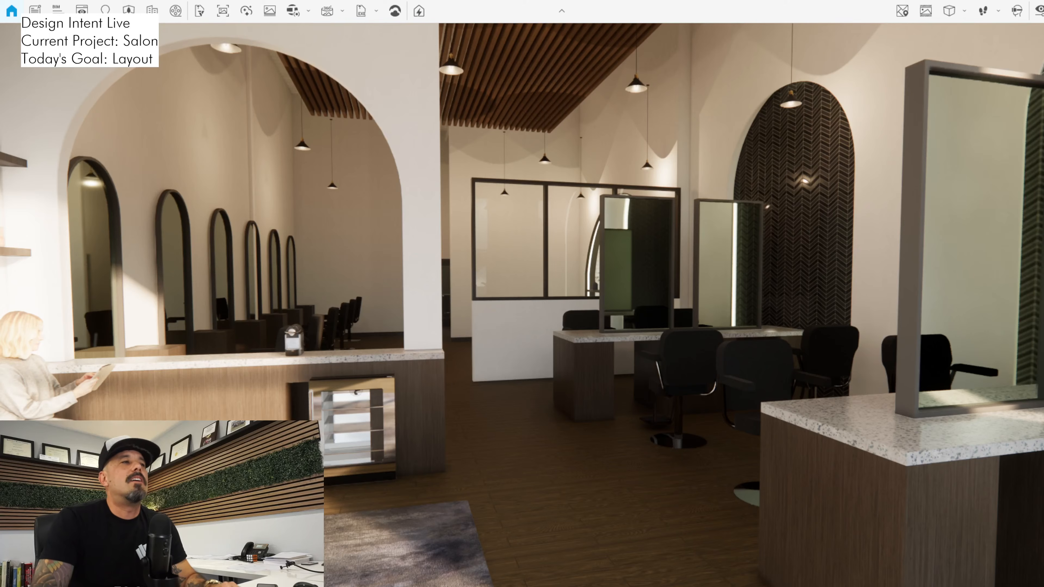
{"action": "key", "text": "s"}
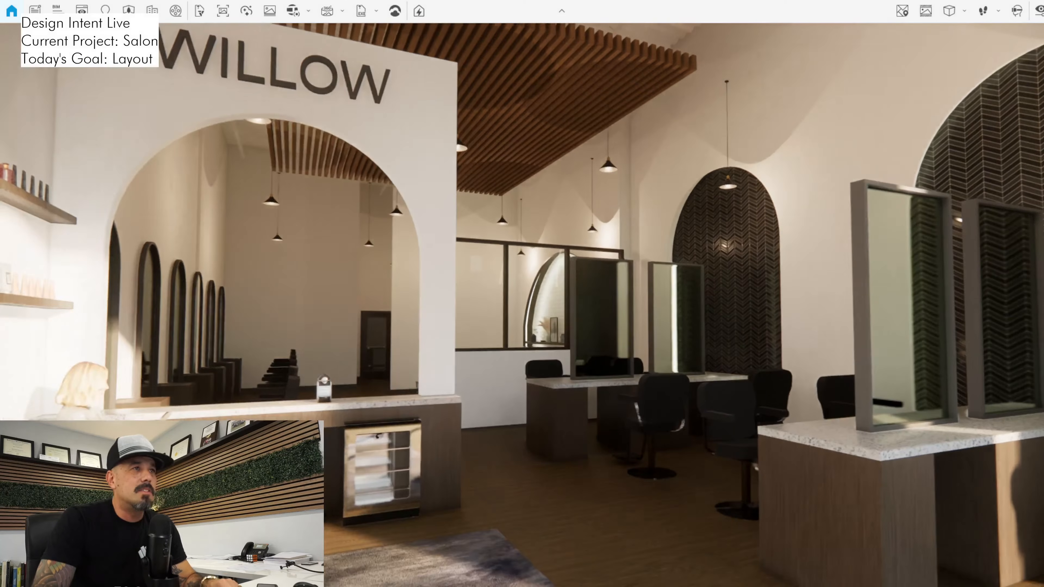
{"action": "left_click_drag", "start_coordinate": [522, 304], "coordinate": [524, 372]}
{"action": "key", "text": "w"}
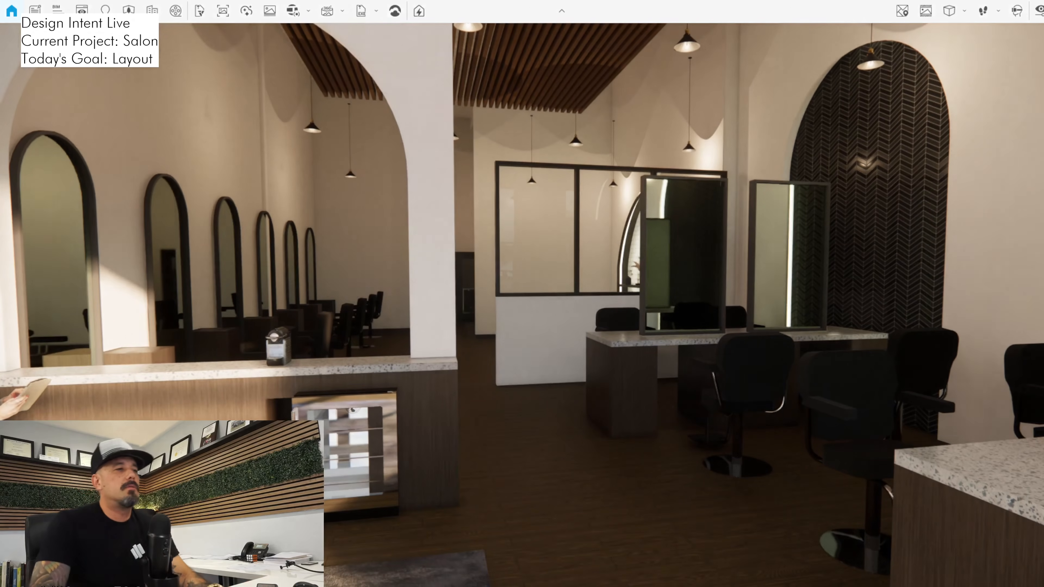
{"action": "key", "text": "alt+Tab"}
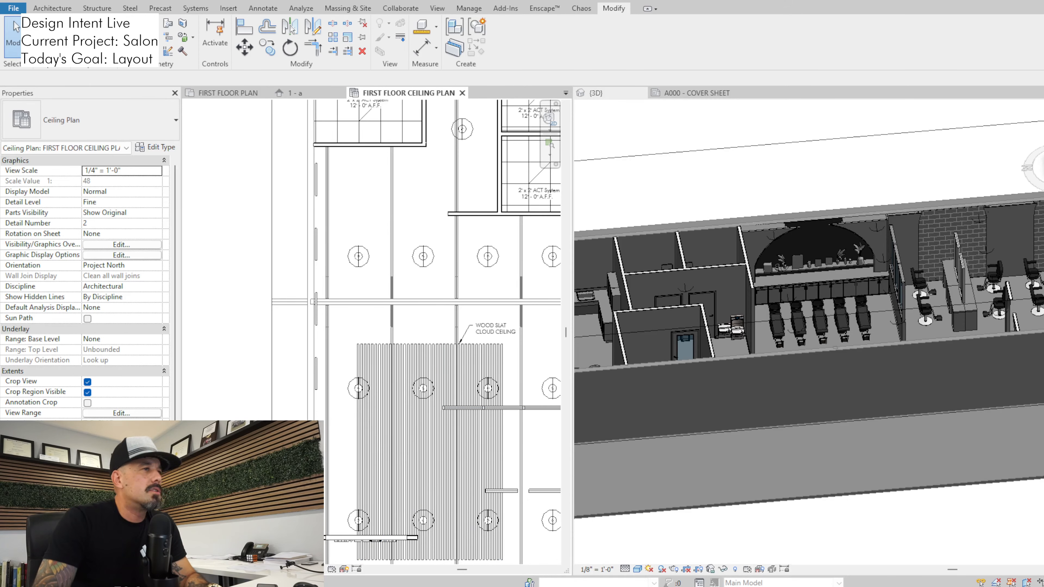
Shift the beverage center along the reception desk in the 3D view, farther from the desk's end beside the arch
{"action": "left_click", "coordinate": [834, 348]}
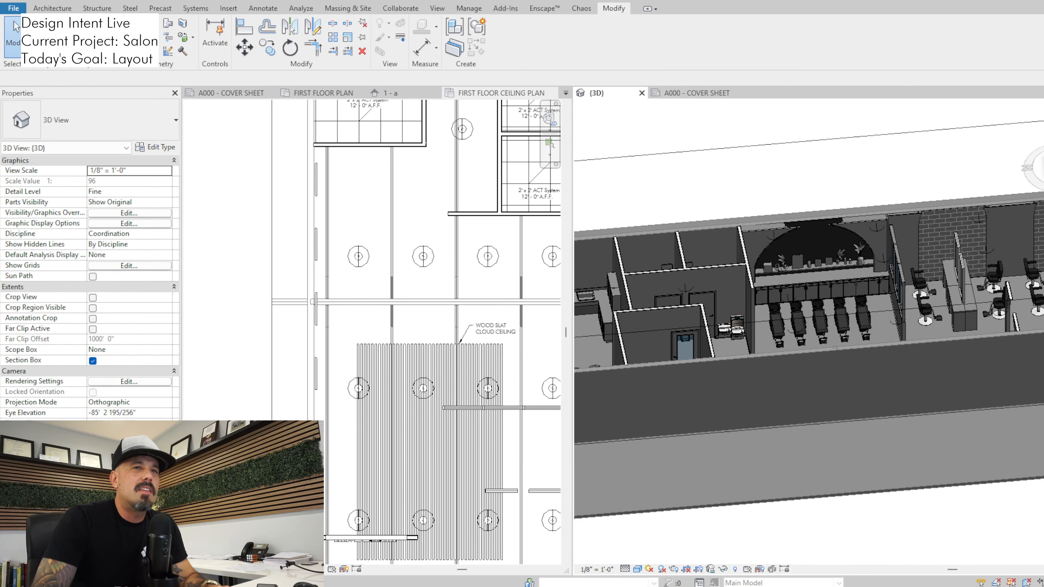
{"action": "middle_click_drag", "start_coordinate": [834, 348], "coordinate": [600, 324], "text": "shift"}
{"action": "scroll", "coordinate": [599, 324], "scroll_direction": "up", "scroll_amount": 1}
{"action": "scroll", "coordinate": [597, 339], "scroll_direction": "up", "scroll_amount": 6}
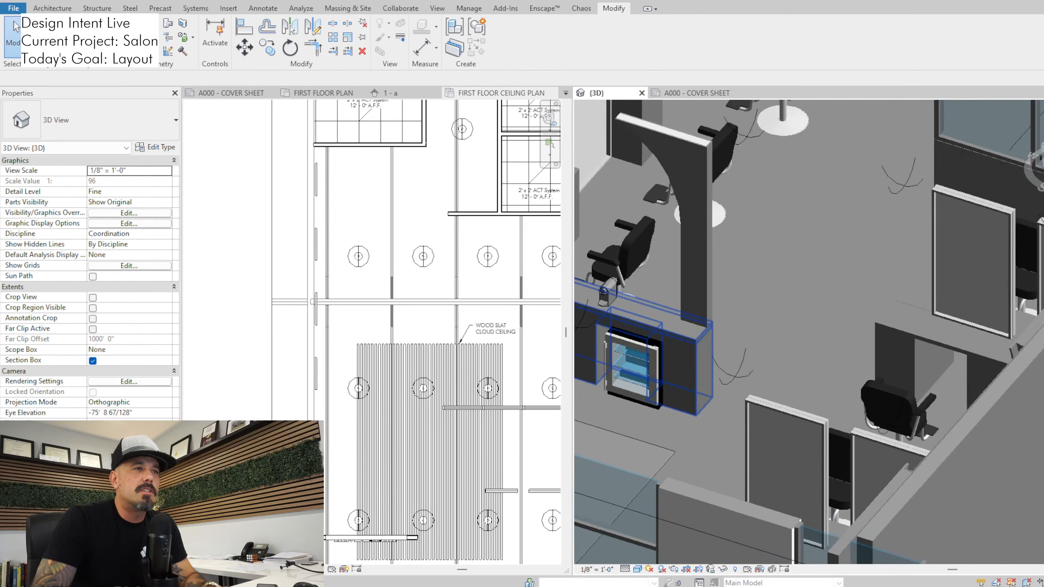
{"action": "left_click", "coordinate": [634, 372]}
{"action": "scroll", "coordinate": [634, 372], "scroll_direction": "up", "scroll_amount": 2}
{"action": "middle_click_drag", "start_coordinate": [634, 372], "coordinate": [723, 408]}
{"action": "scroll", "coordinate": [722, 397], "scroll_direction": "up", "scroll_amount": 1}
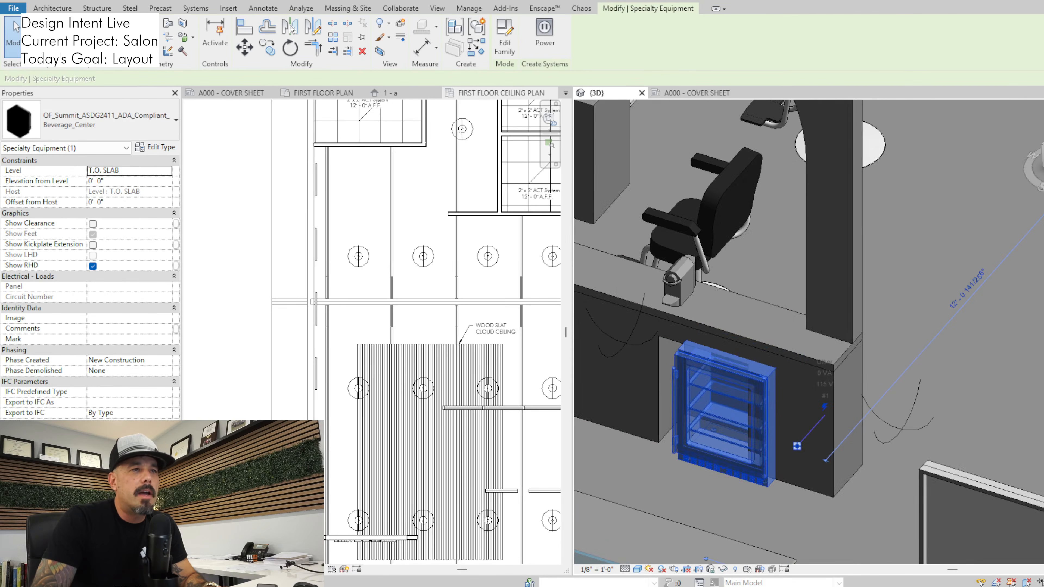
{"action": "key", "text": "Escape"}
{"action": "left_click", "coordinate": [722, 397]}
{"action": "left_click_drag", "start_coordinate": [722, 397], "coordinate": [704, 389]}
{"action": "key", "text": "Left"}
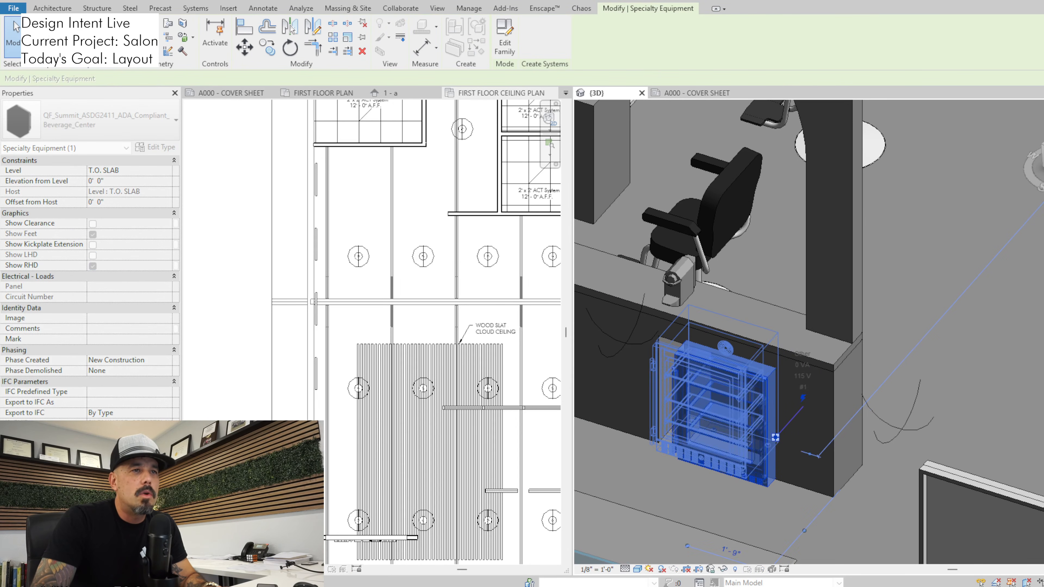
Switch to Enscape and check the beverage center's position from several viewpoints around the reception area
{"action": "key", "text": "alt+Tab"}
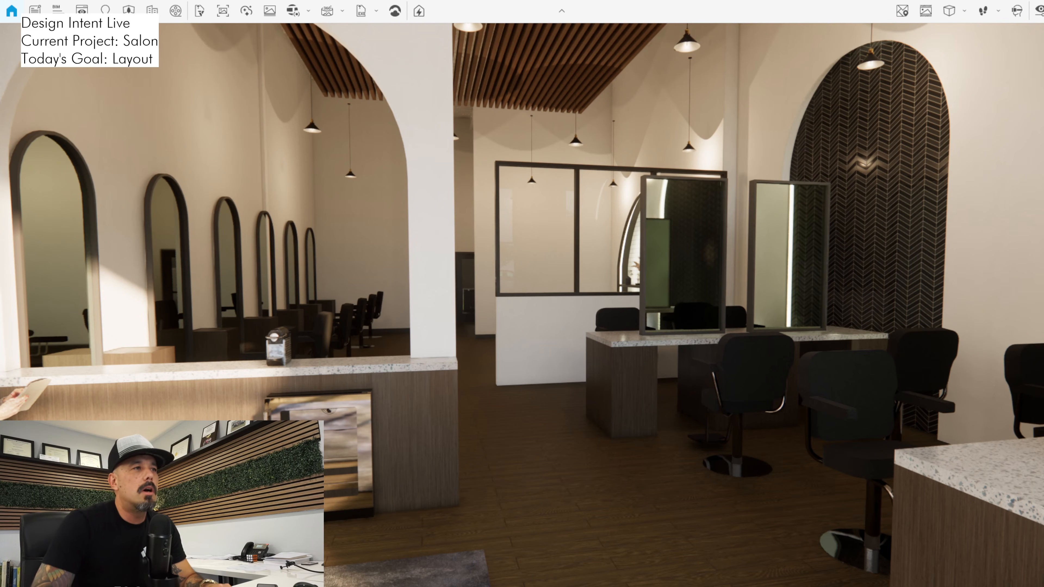
{"action": "left_click_drag", "start_coordinate": [522, 304], "coordinate": [603, 198]}
{"action": "key", "text": "s"}
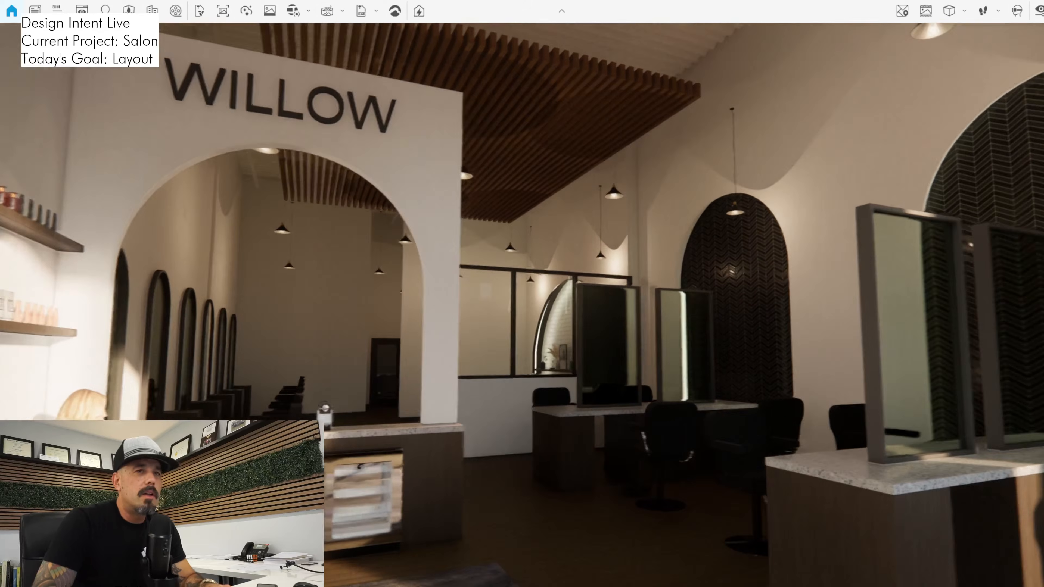
{"action": "key", "text": "d"}
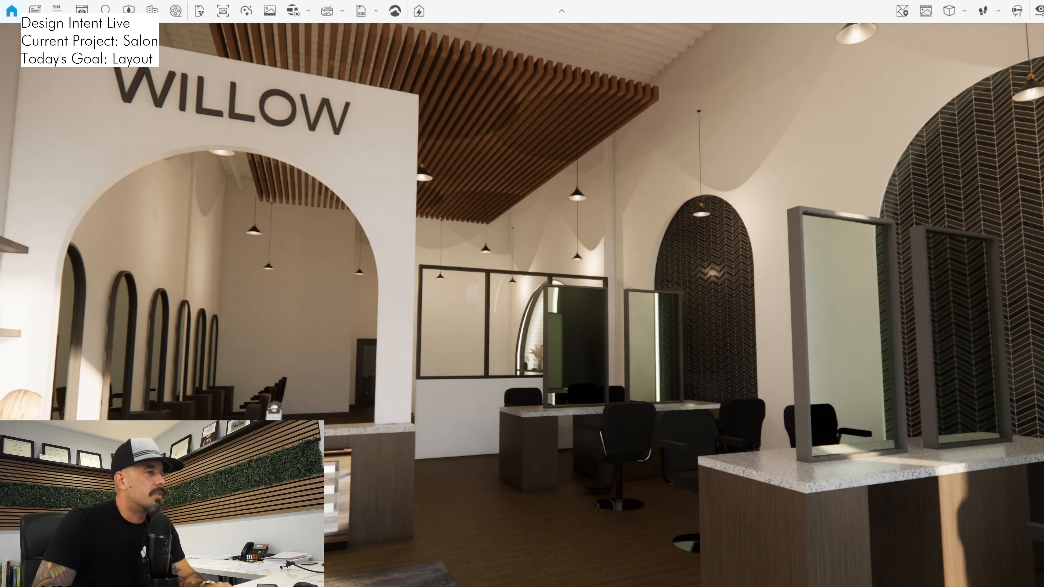
{"action": "left_click_drag", "start_coordinate": [522, 304], "coordinate": [354, 380]}
{"action": "key", "text": "w"}
{"action": "key", "text": "d"}
{"action": "key", "text": "d"}
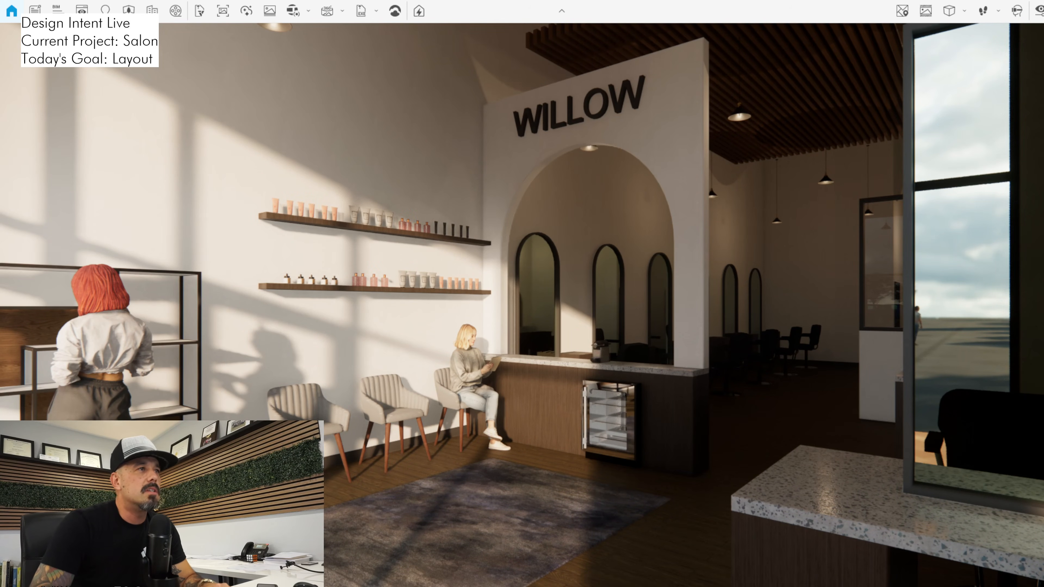
Walk through the render to examine the styling stations, the tiled arches and the glazed shampoo partition
{"action": "left_click_drag", "start_coordinate": [353, 380], "coordinate": [504, 375]}
{"action": "key", "text": "w"}
{"action": "key", "text": "s"}
{"action": "key", "text": "w"}
{"action": "key", "text": "s"}
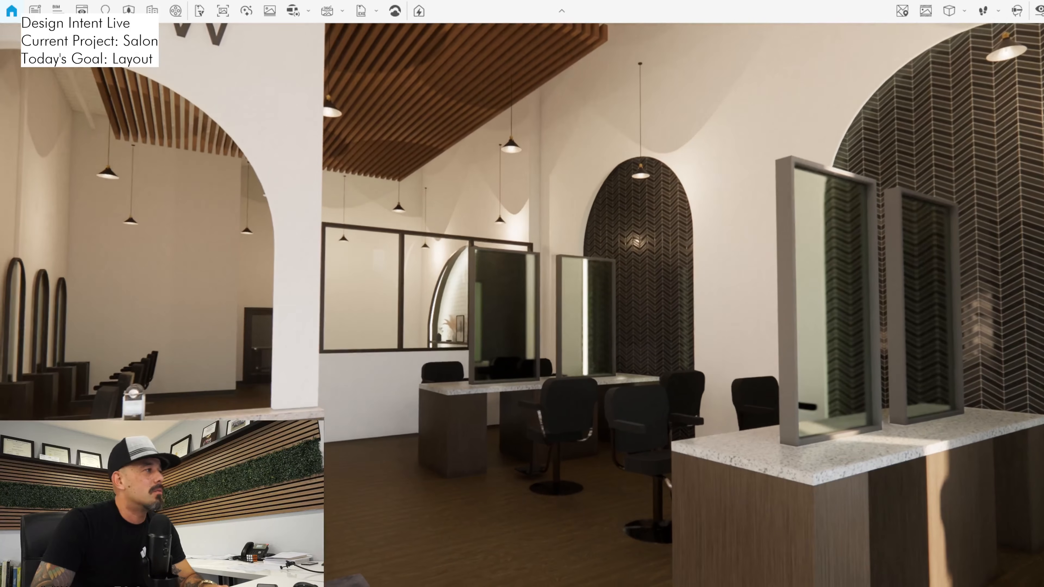
{"action": "key", "text": "w"}
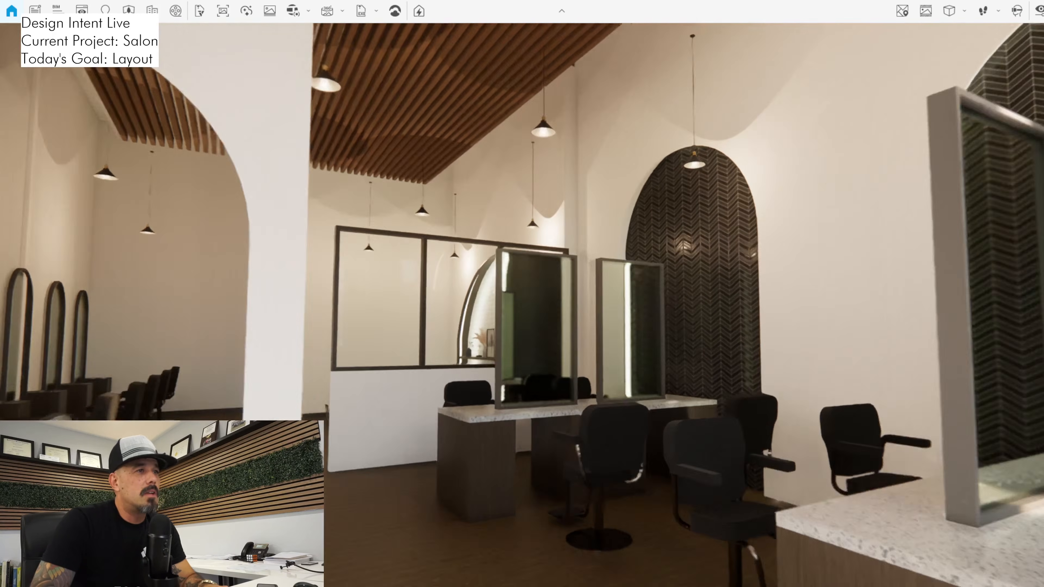
Walk to the shampoo area and examine the wash chairs, the arched subway-tile niche and its display shelf
{"action": "key", "text": "w"}
{"action": "left_click_drag", "start_coordinate": [504, 375], "coordinate": [499, 402]}
{"action": "key", "text": "w"}
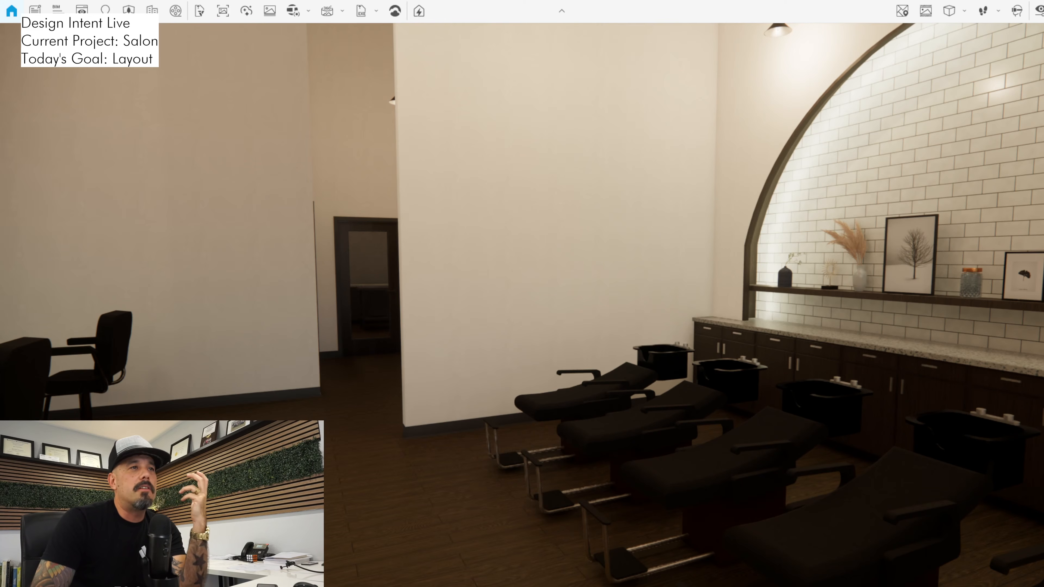
{"action": "left_click_drag", "start_coordinate": [521, 304], "coordinate": [698, 247]}
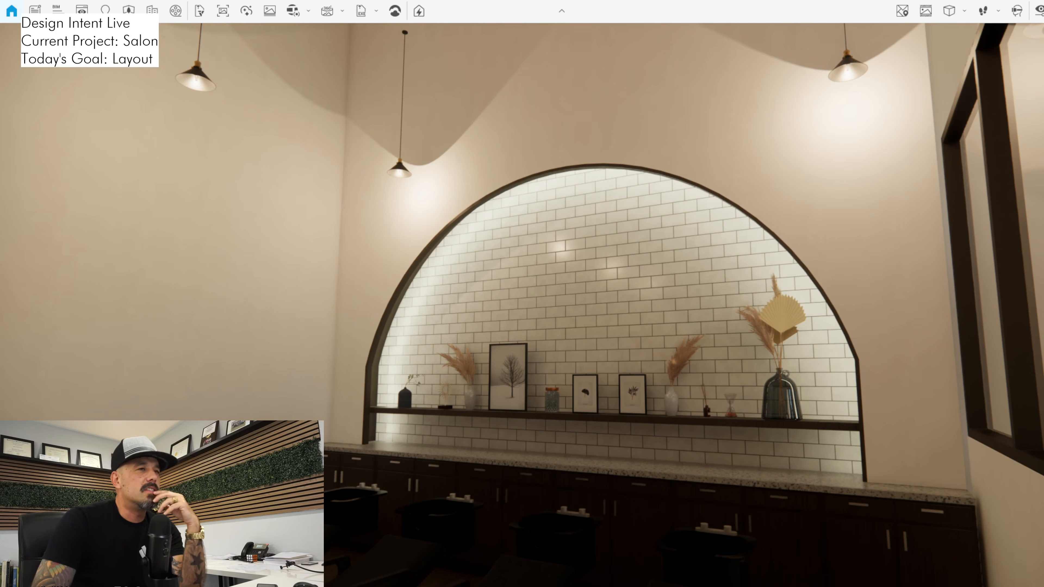
{"action": "key", "text": "a"}
{"action": "left_click_drag", "start_coordinate": [522, 304], "coordinate": [816, 325]}
{"action": "key", "text": "s"}
{"action": "key", "text": "s"}
{"action": "key", "text": "w"}
{"action": "key", "text": "s"}
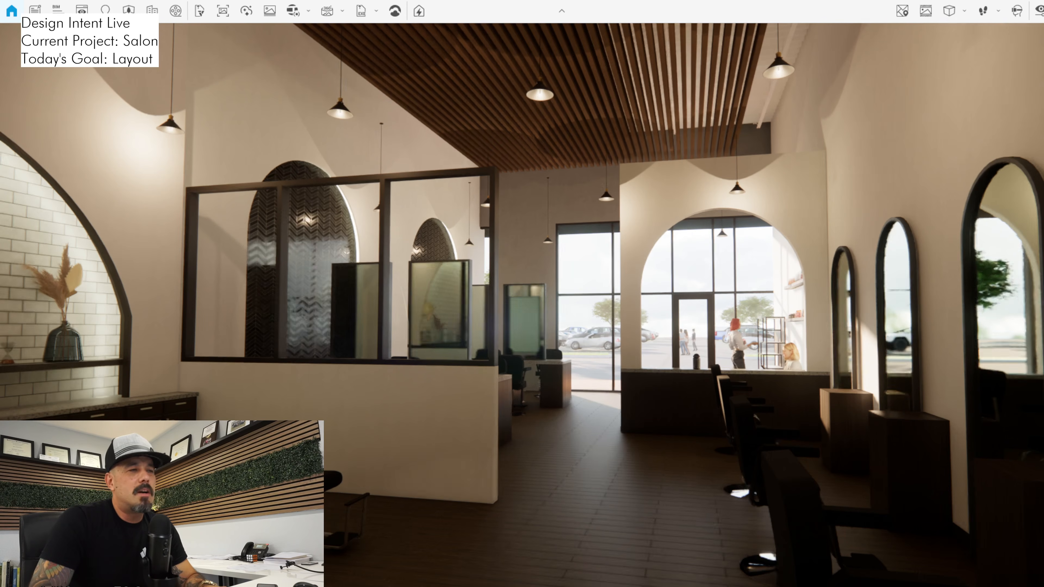
Walk from the rear of the salon past the styling mirrors to inspect the view toward the storefront entrance
{"action": "left_click_drag", "start_coordinate": [521, 305], "coordinate": [503, 365]}
{"action": "key", "text": "s"}
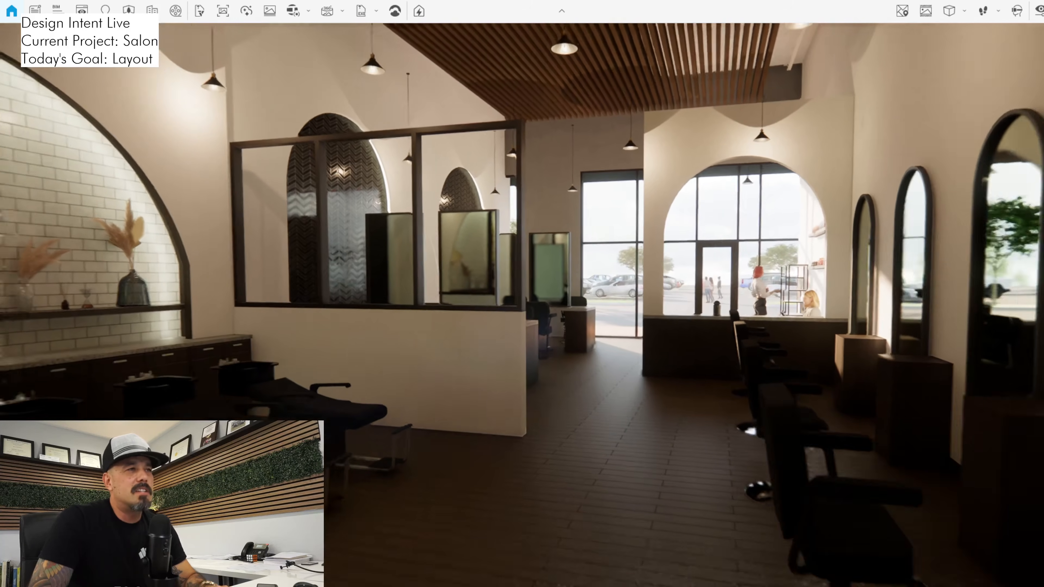
{"action": "key", "text": "d"}
{"action": "key", "text": "a"}
{"action": "key", "text": "w"}
{"action": "left_click_drag", "start_coordinate": [522, 305], "coordinate": [503, 341]}
{"action": "key", "text": "d"}
{"action": "key", "text": "w"}
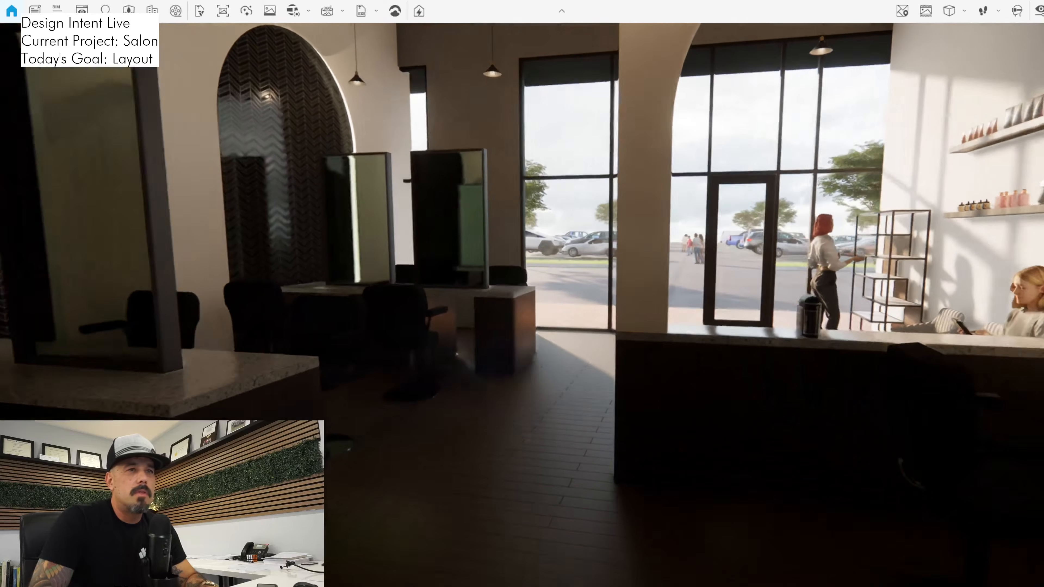
{"action": "key", "text": "w"}
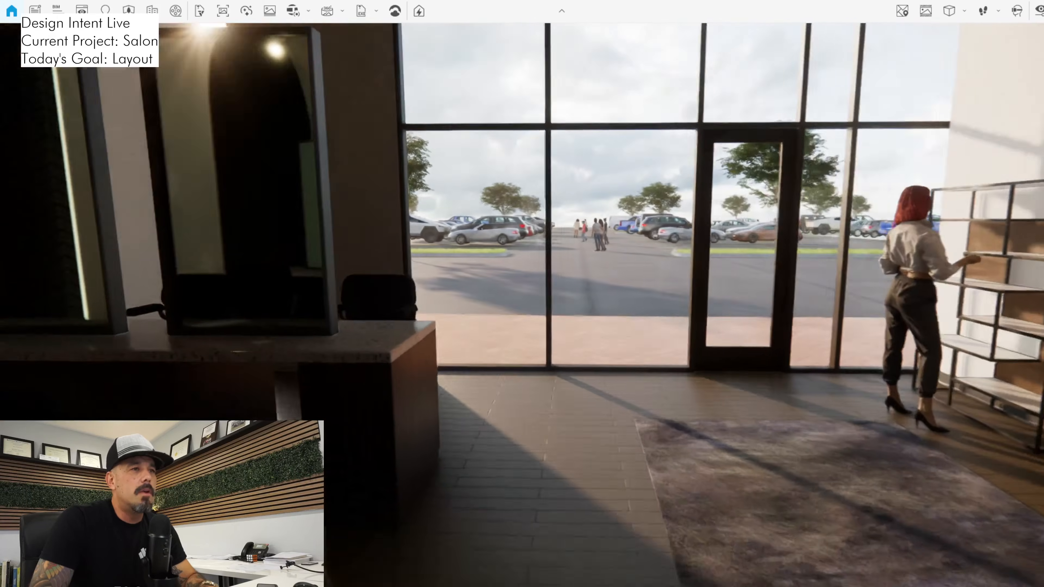
Look back from the entrance to review the double-sided styling stations, slatted wood ceiling and reception arch
{"action": "left_click_drag", "start_coordinate": [521, 304], "coordinate": [210, 259]}
{"action": "key", "text": "s"}
{"action": "key", "text": "a"}
{"action": "key", "text": "d"}
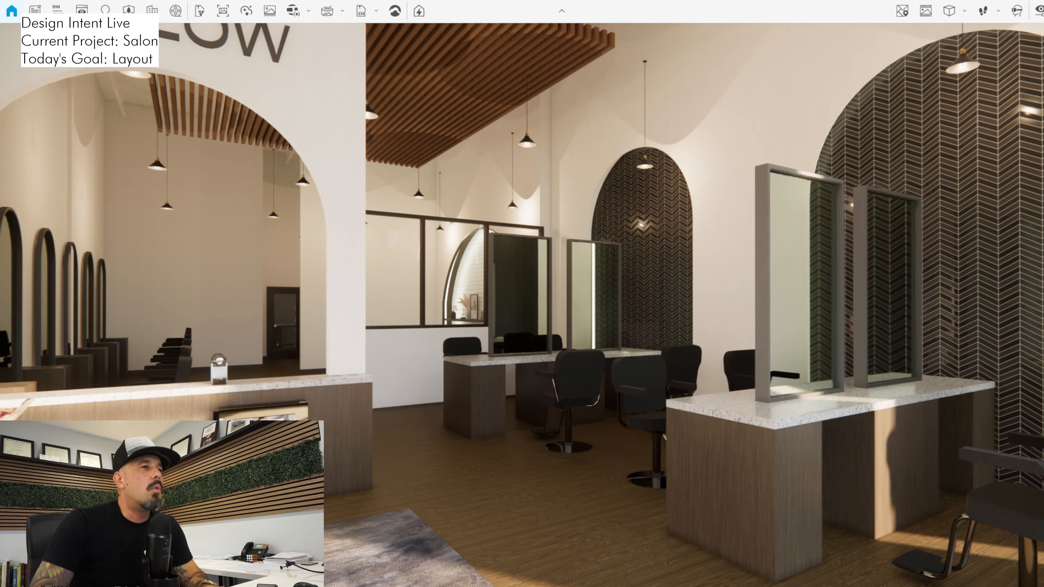
{"action": "left_click_drag", "start_coordinate": [522, 304], "coordinate": [602, 339]}
{"action": "key", "text": "w"}
{"action": "key", "text": "s"}
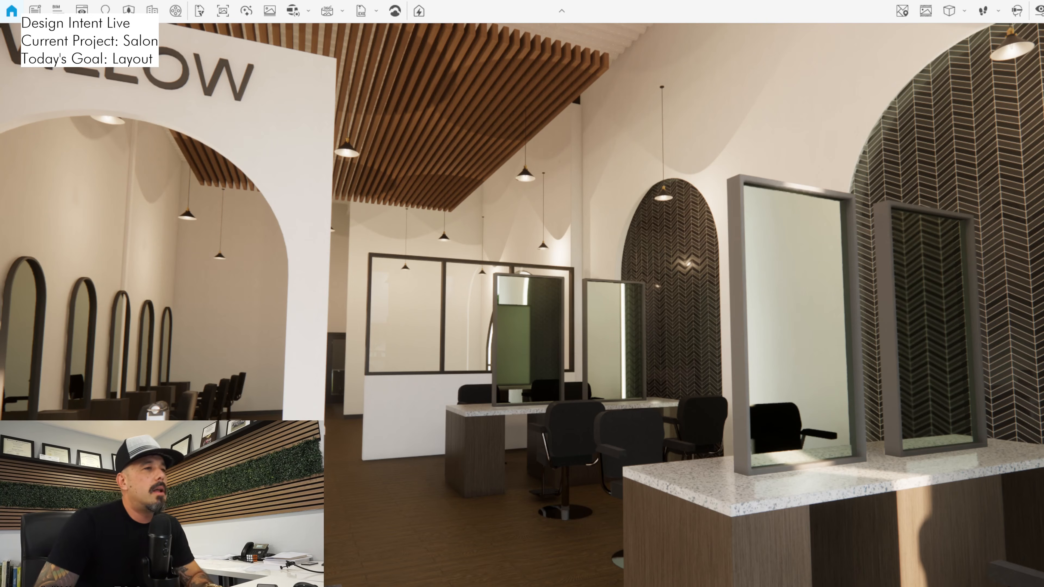
Walk to the rear hallway to check its doors and the view back toward the front of the salon
{"action": "left_click_drag", "start_coordinate": [522, 304], "coordinate": [659, 366]}
{"action": "key", "text": "a"}
{"action": "key", "text": "a"}
{"action": "key", "text": "d"}
{"action": "key", "text": "s"}
{"action": "key", "text": "w"}
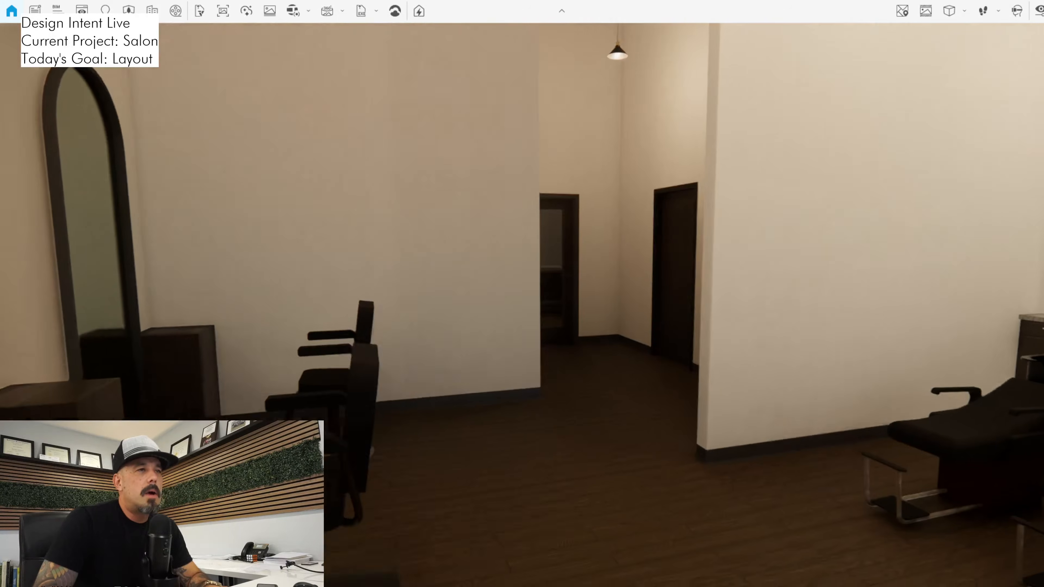
{"action": "key", "text": "w"}
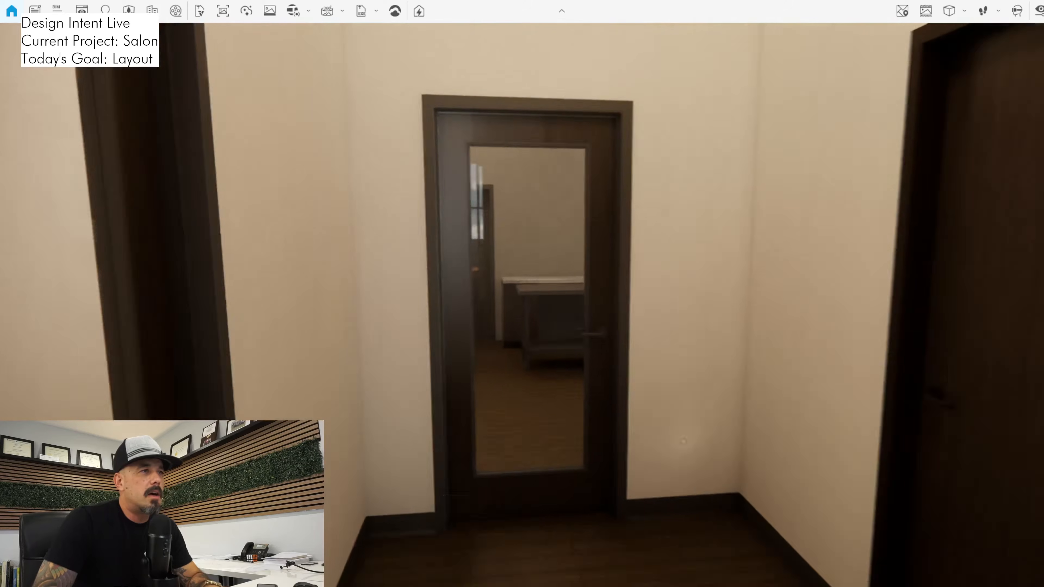
{"action": "key", "text": "w"}
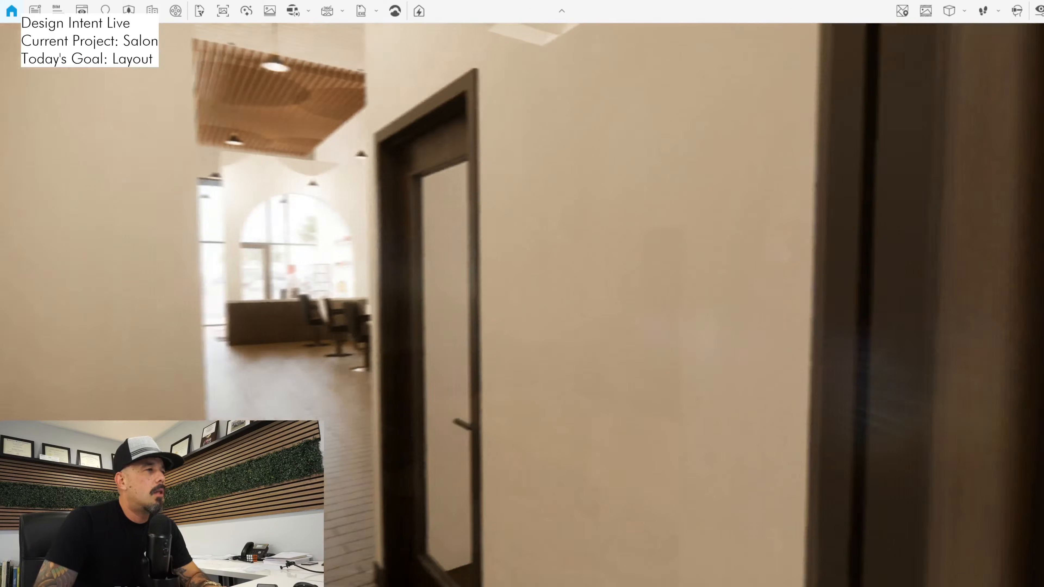
{"action": "key", "text": "s"}
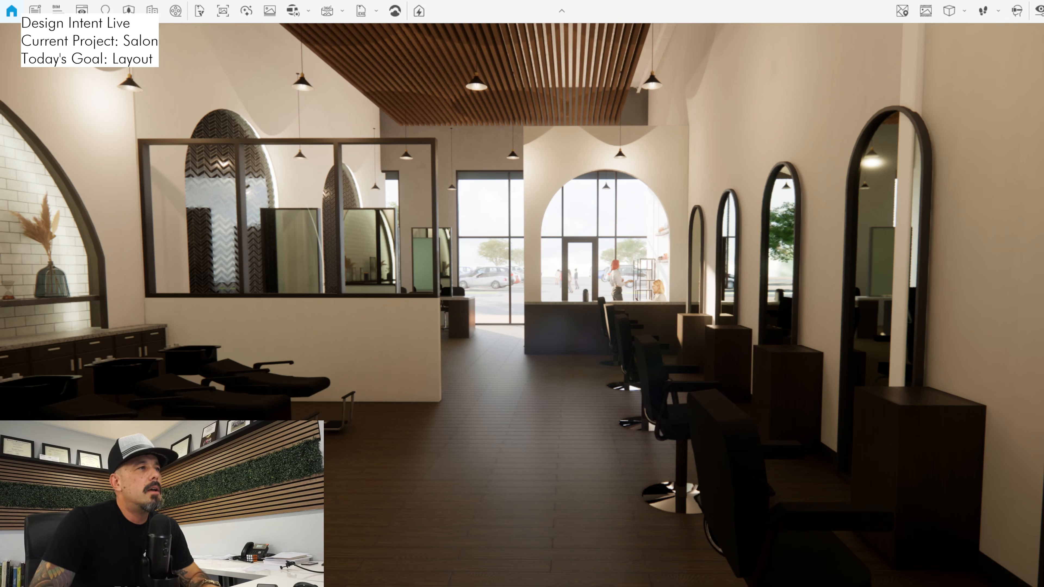
Walk the main aisle to the storefront glazing and view the styling stations and herringbone-tiled arches from there
{"action": "key", "text": "w"}
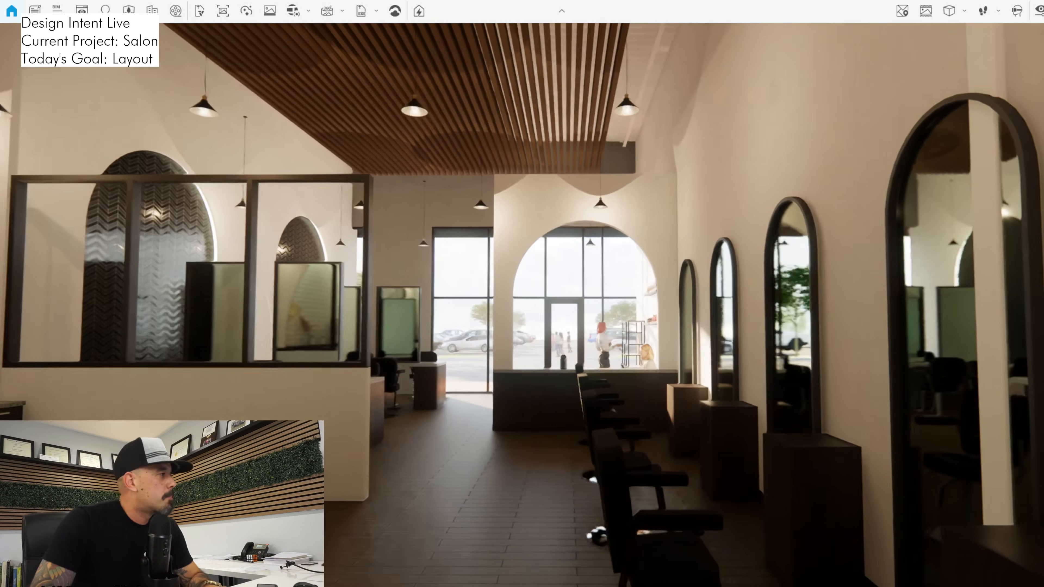
{"action": "key", "text": "w"}
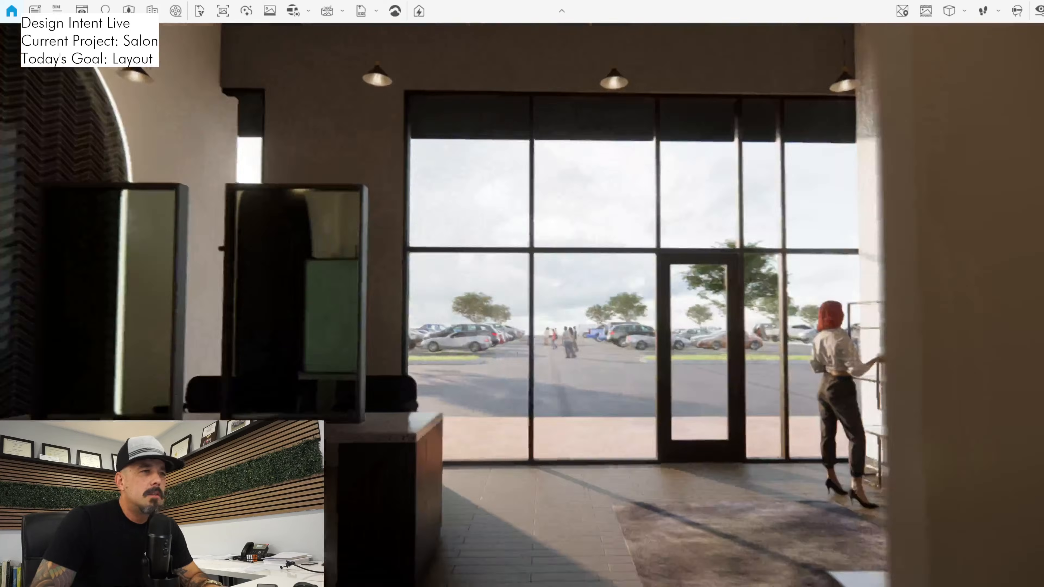
{"action": "key", "text": "w"}
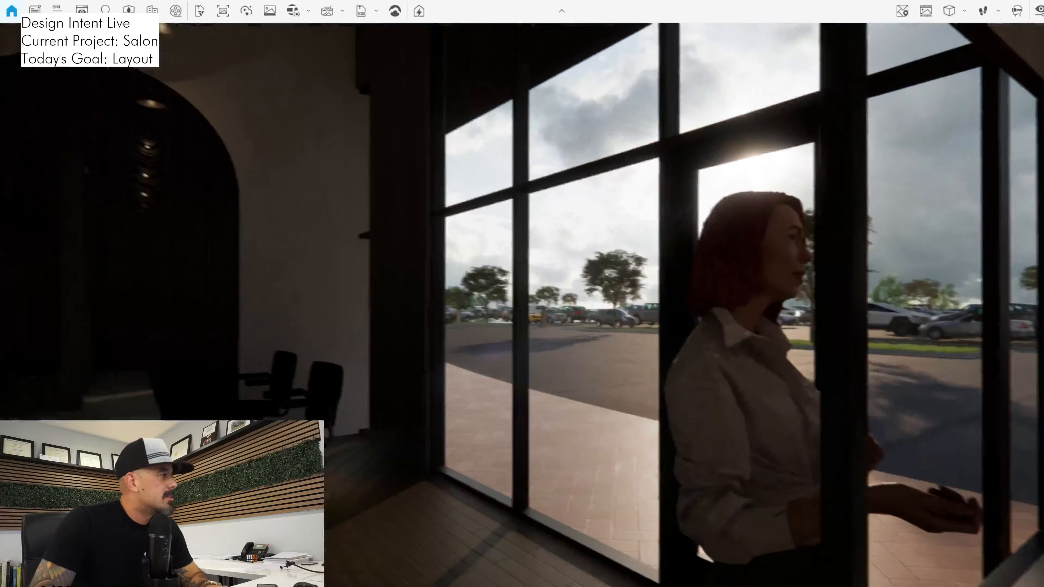
{"action": "key", "text": "a"}
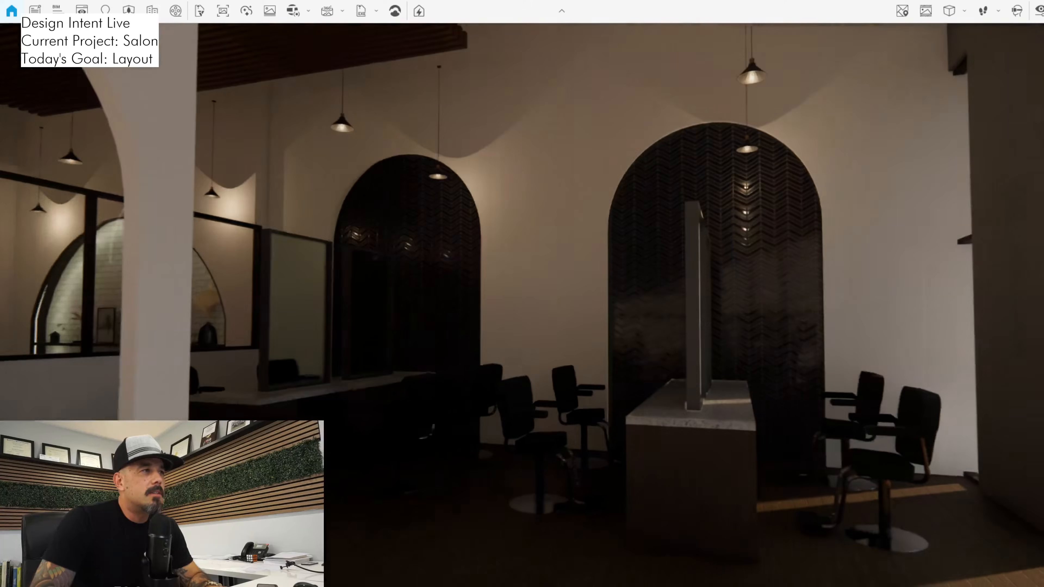
{"action": "key", "text": "s"}
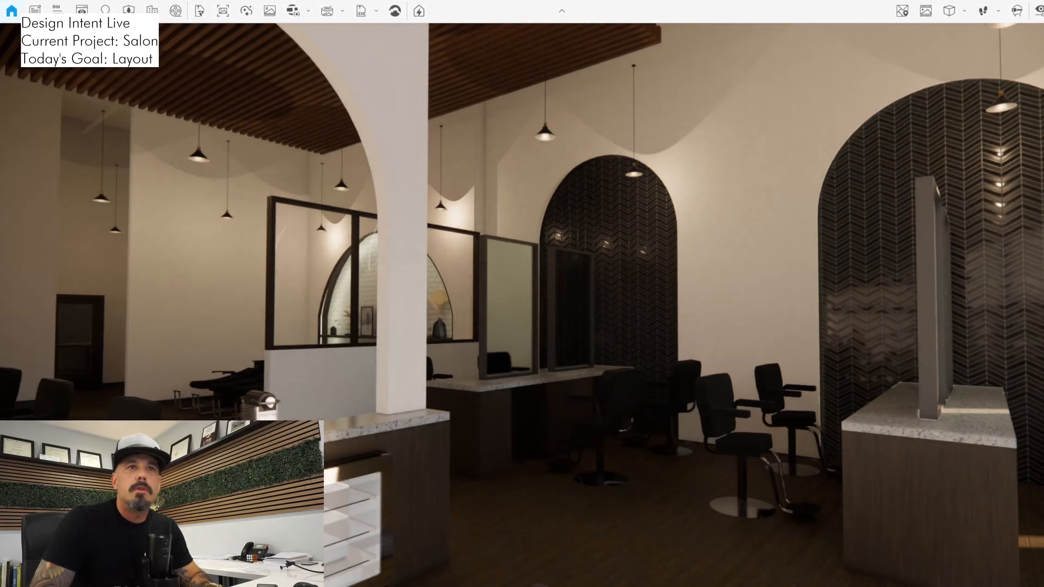